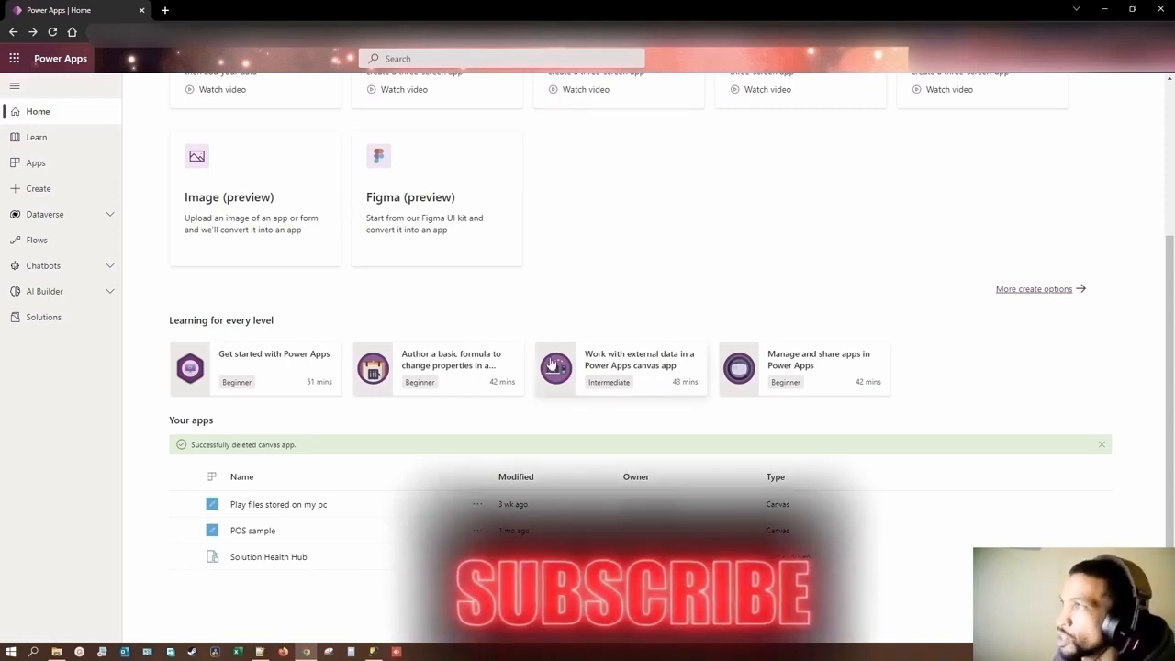
Step: Create a blank canvas app in Tablet format named "Bypass Triggers"
scroll(304, 501, "up", 3)
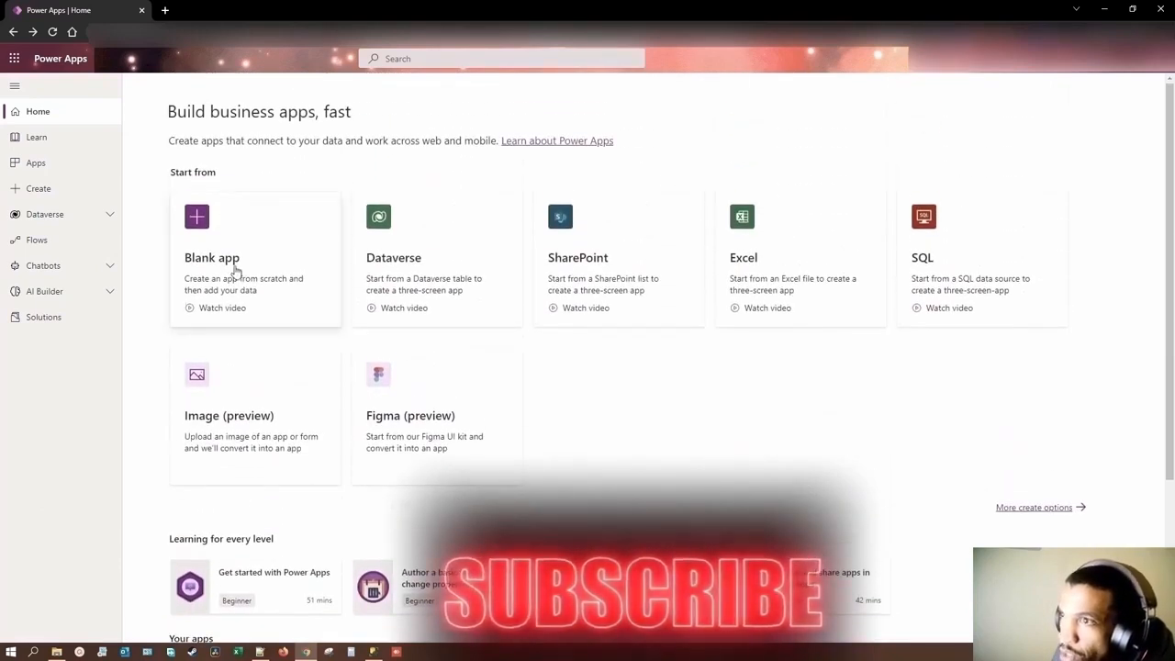
left_click(230, 263)
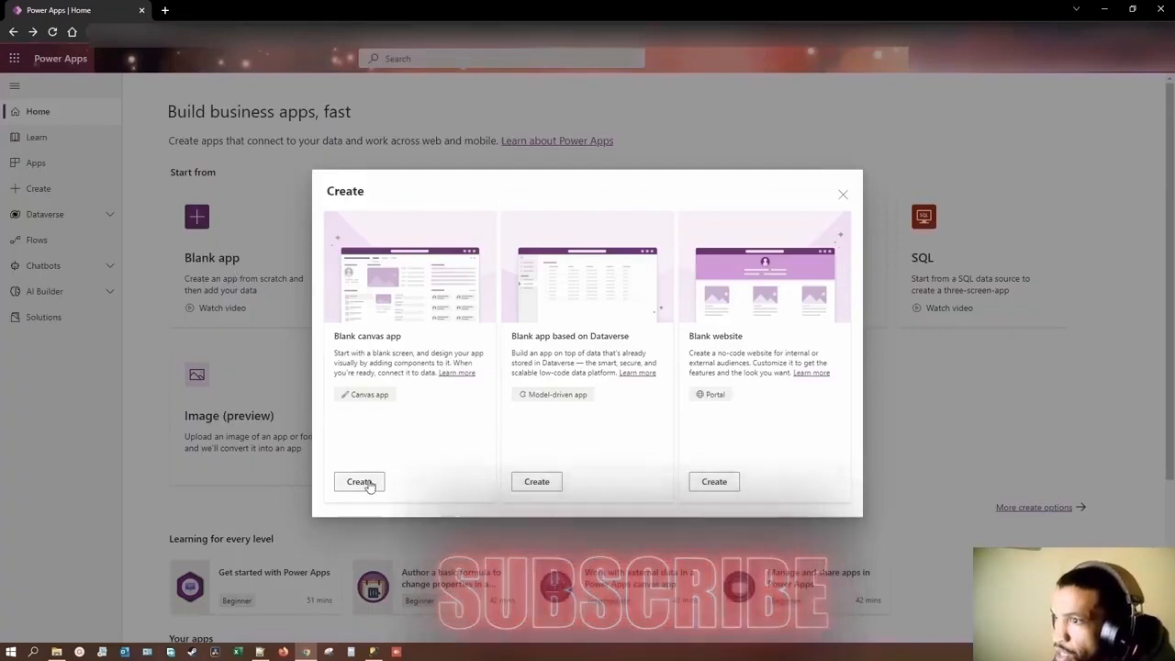
left_click(359, 482)
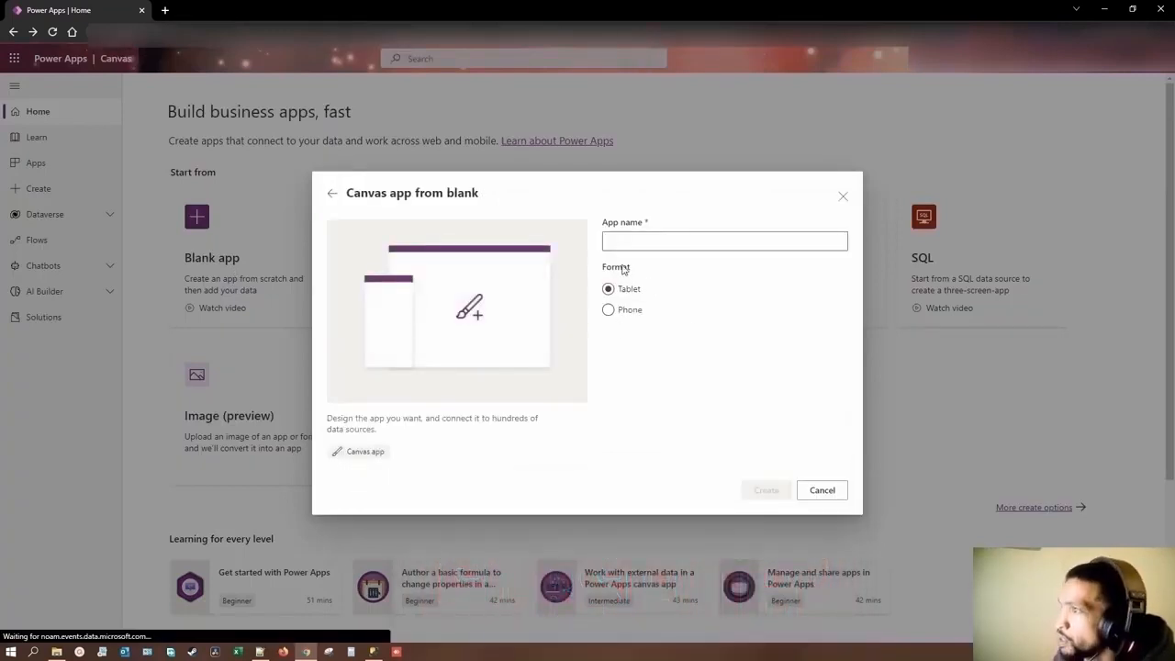
left_click(631, 236)
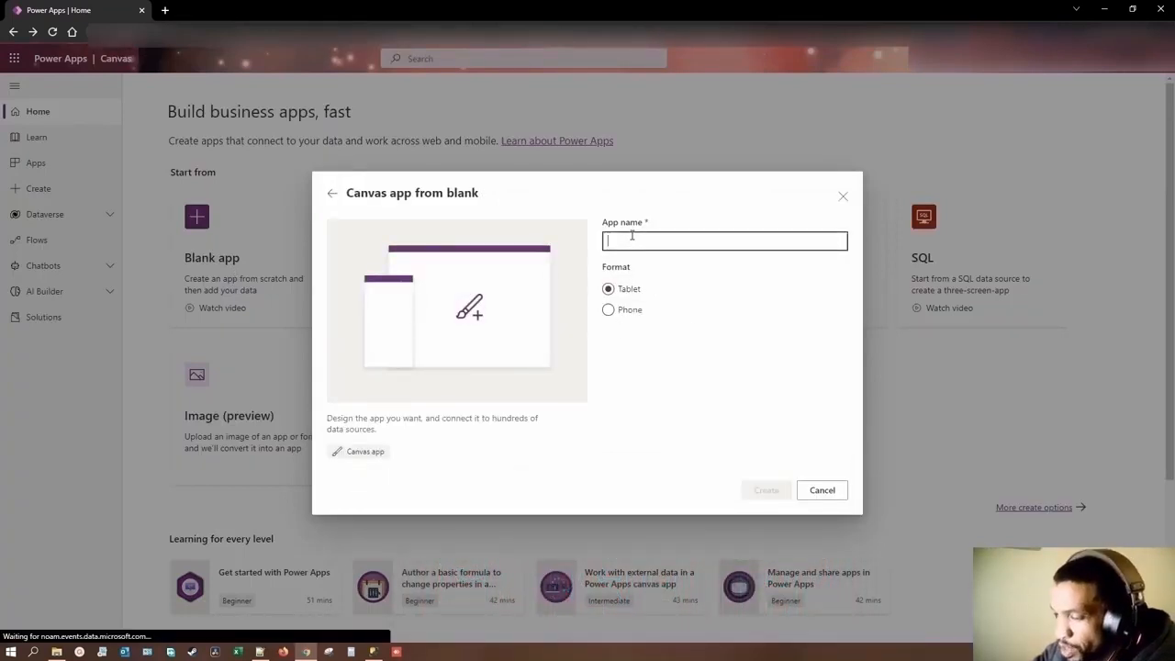
type("By")
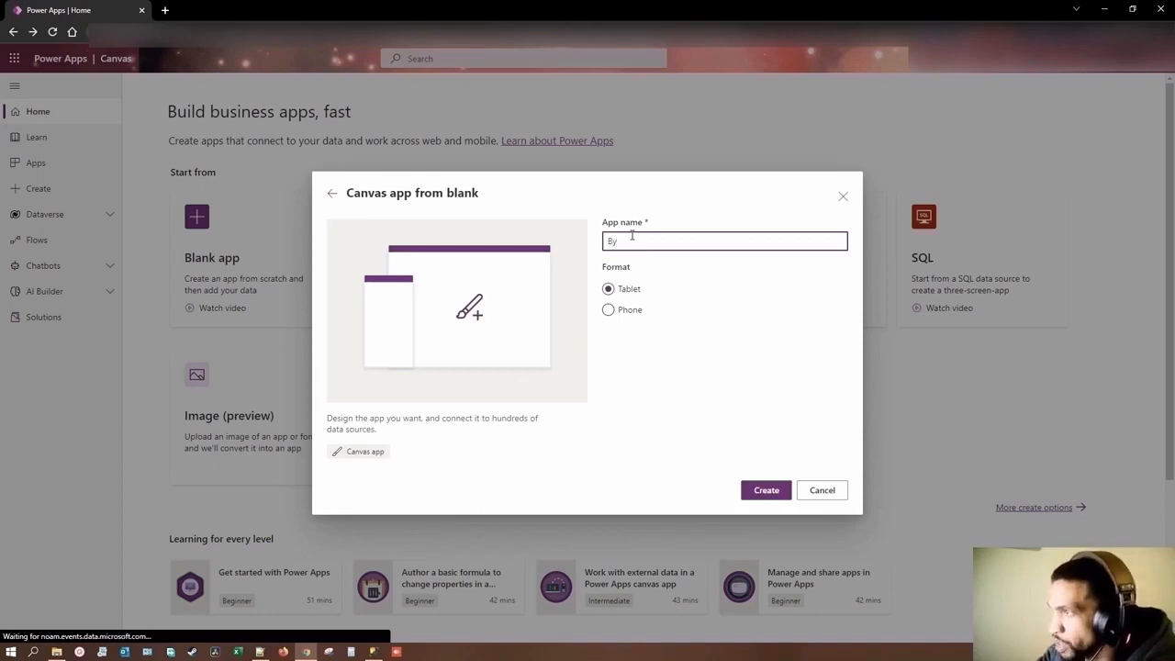
type("pass")
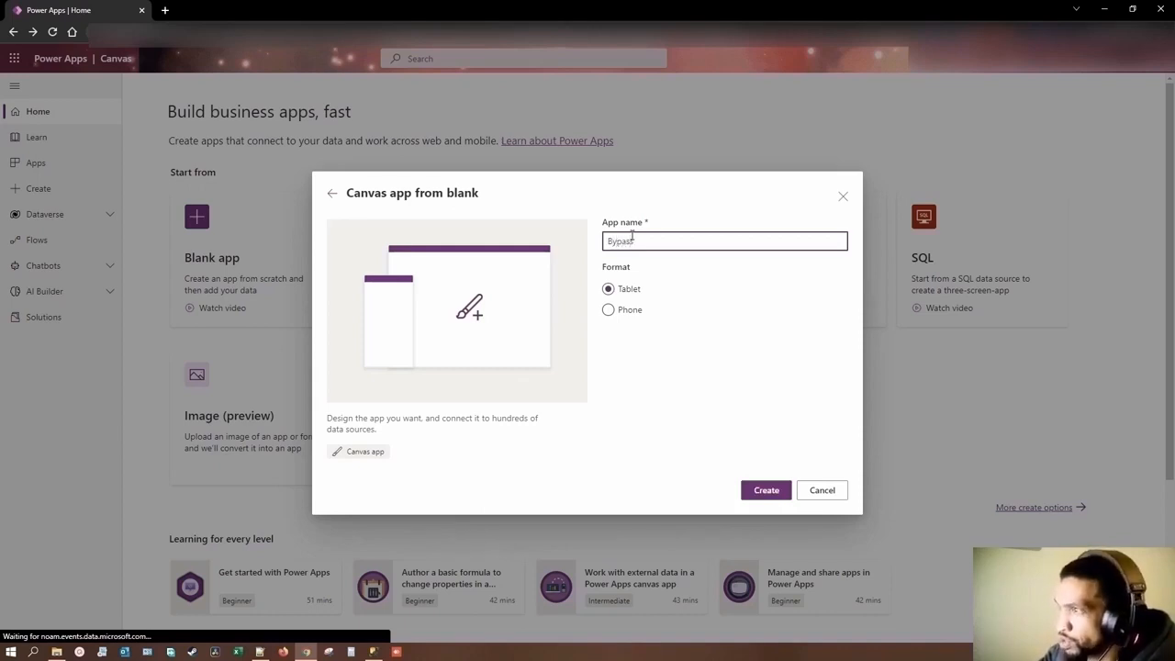
type(" Triggers")
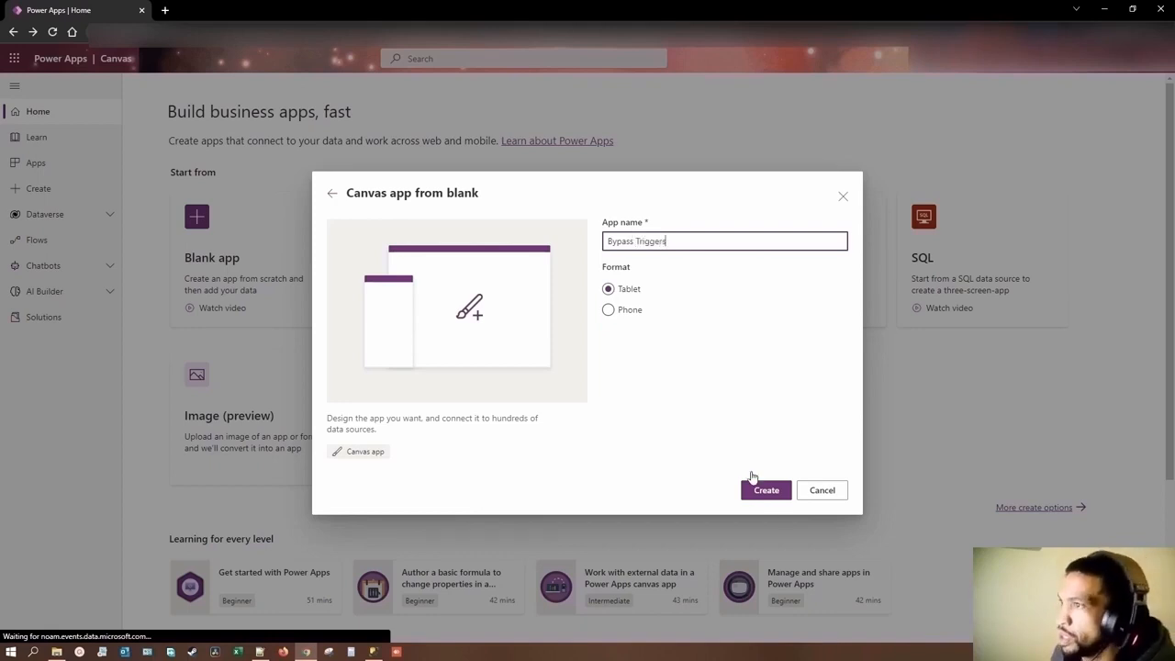
left_click(763, 494)
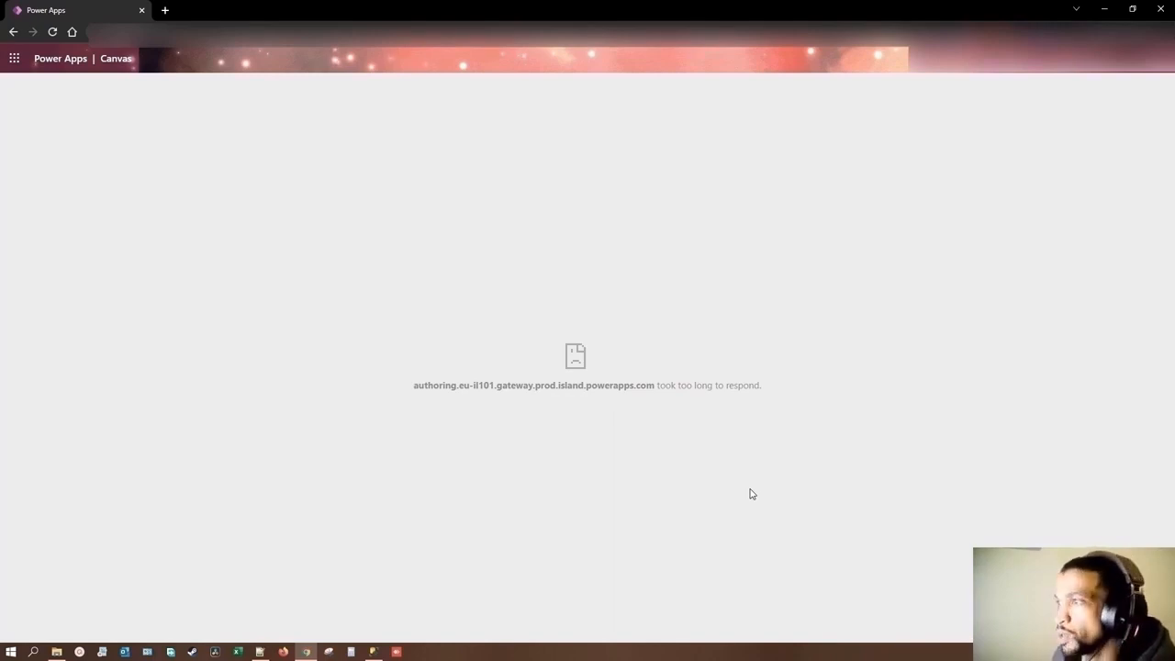
Step: Reload the app editor page until the blank canvas app loads
left_click(49, 34)
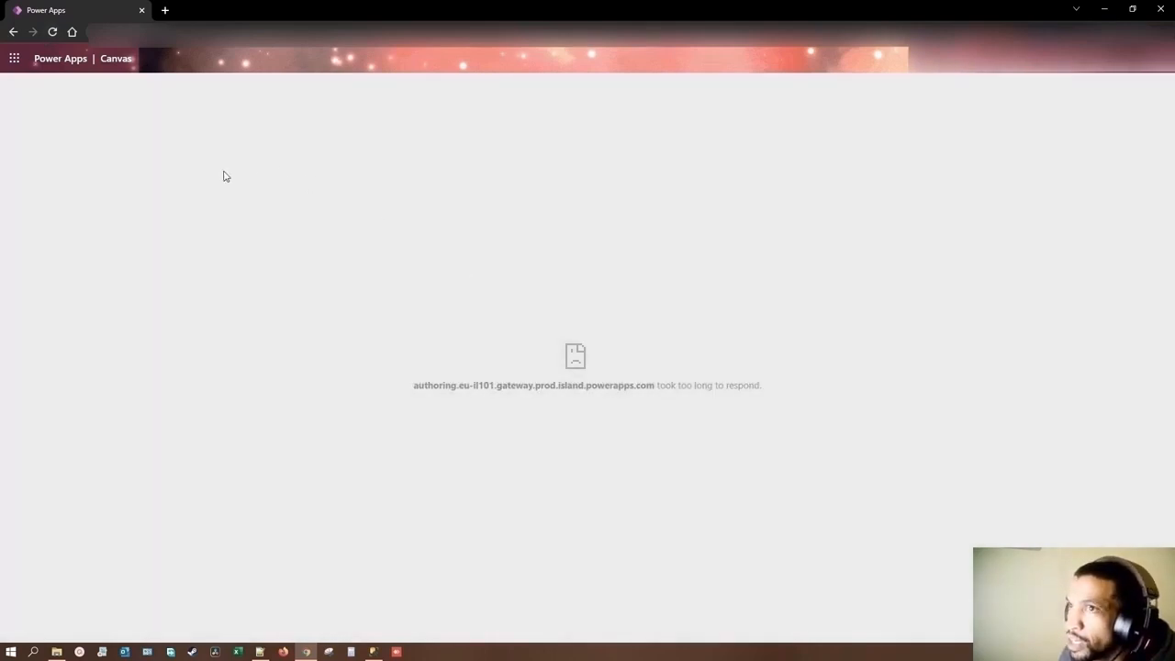
left_click(53, 33)
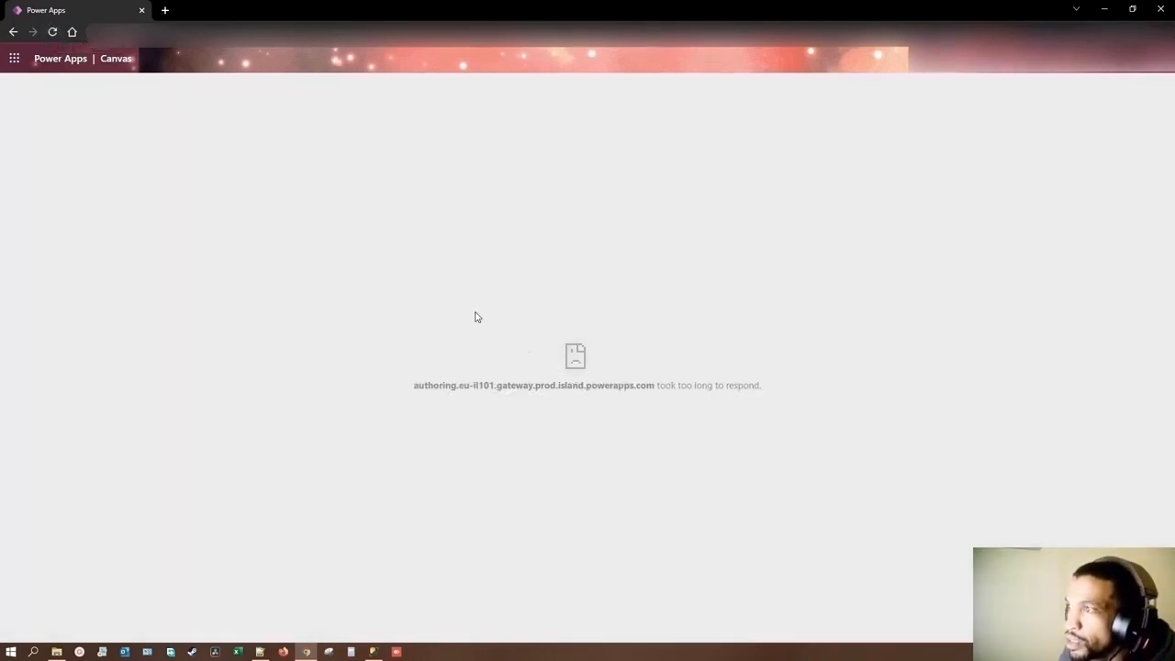
left_click(53, 33)
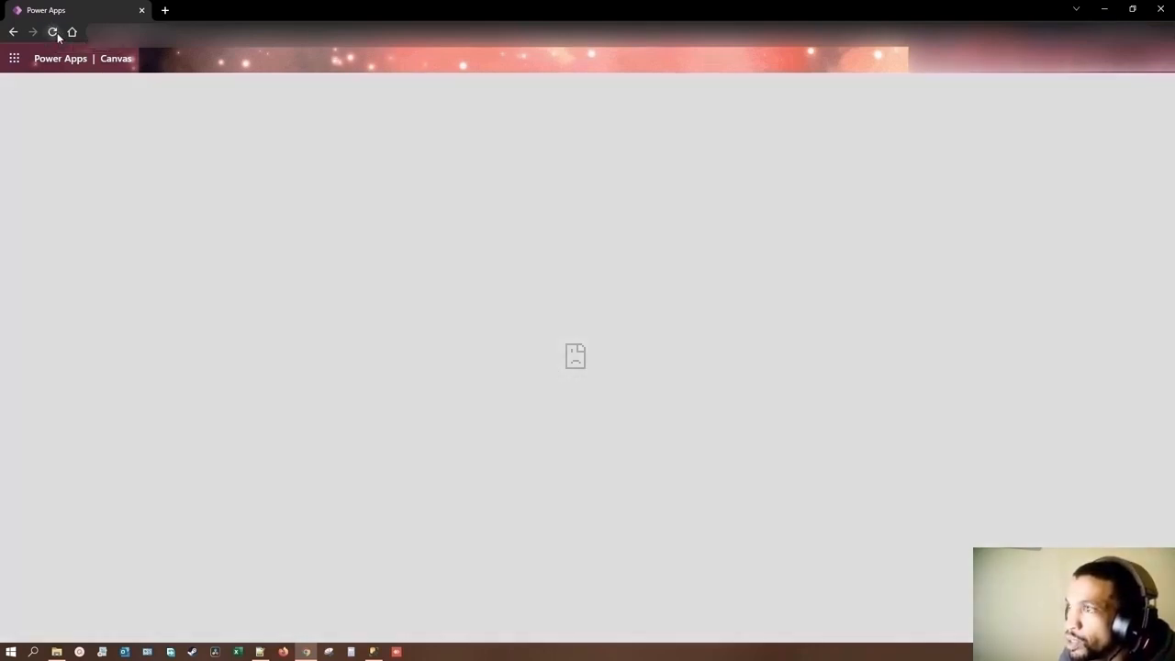
left_click(55, 32)
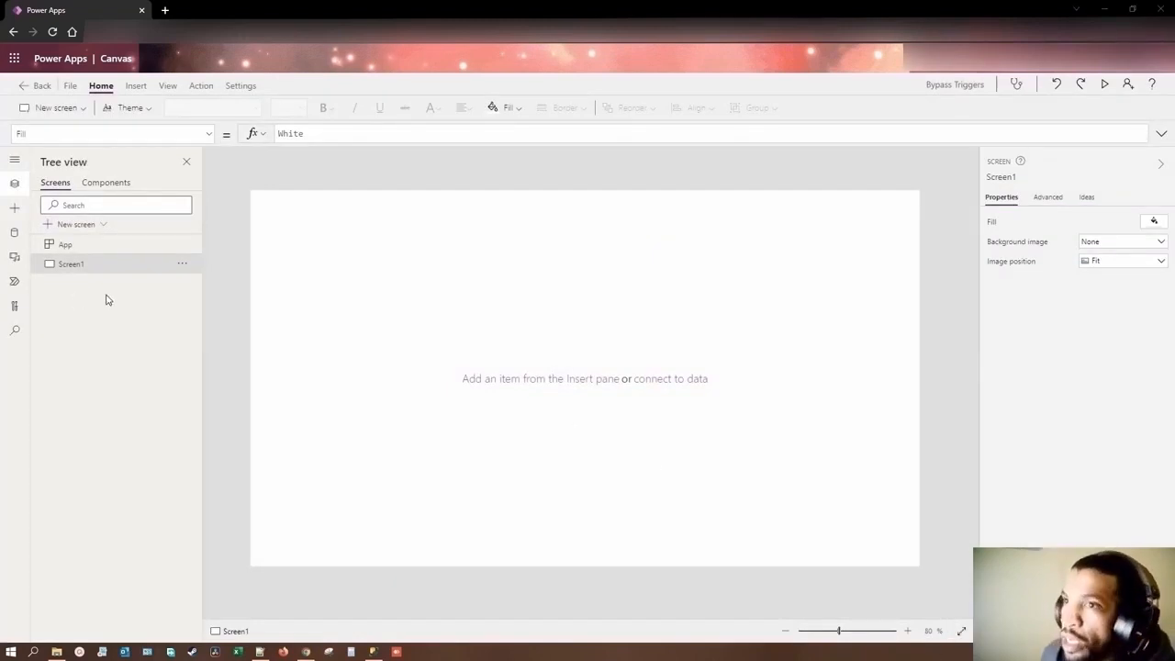
Step: Insert a label near the upper-left corner of Screen1 with the text "Add a record"
left_click(140, 87)
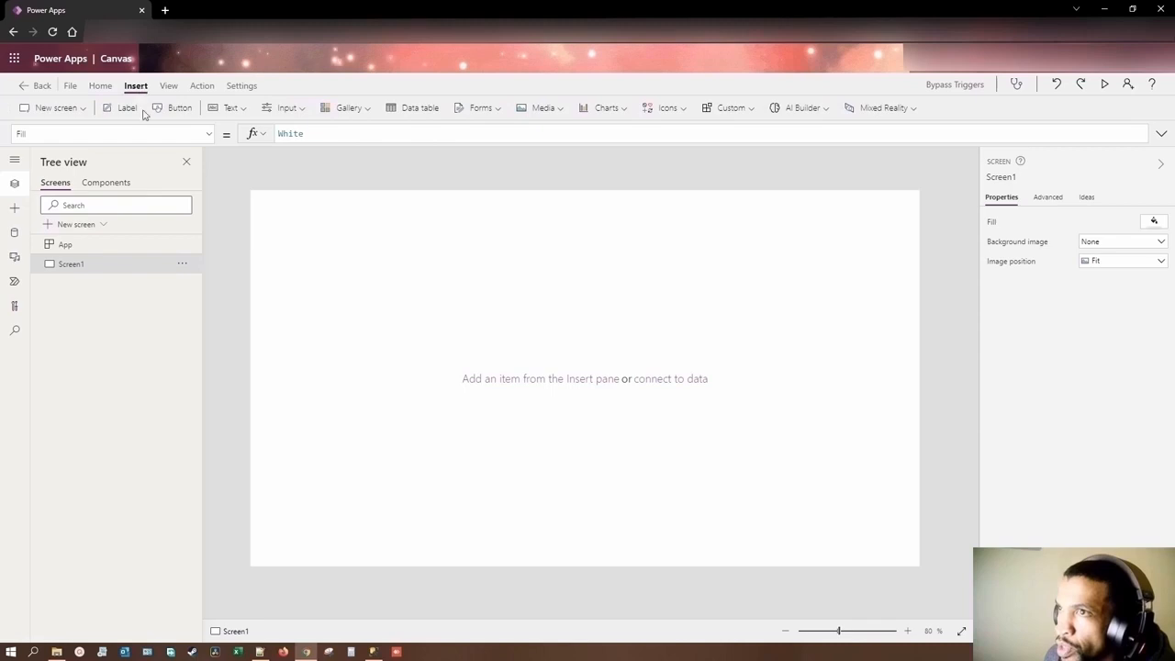
left_click(137, 112)
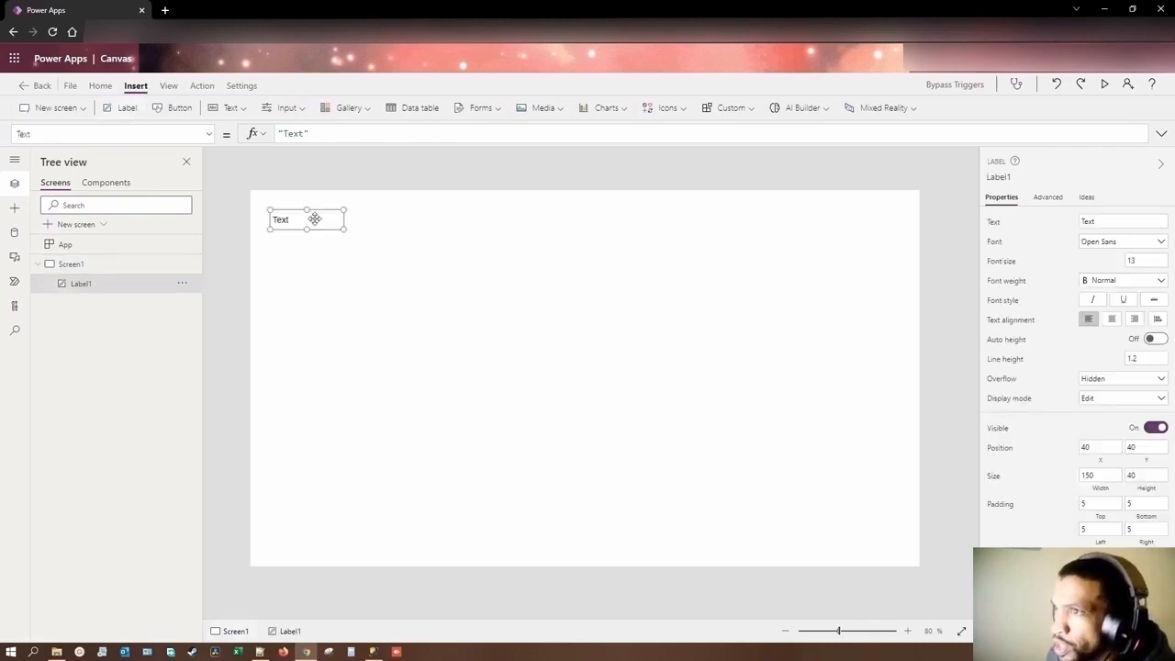
mouse_move(315, 219)
left_mouse_down()
mouse_move(554, 212)
mouse_move(328, 212)
left_mouse_up()
double_click(329, 214)
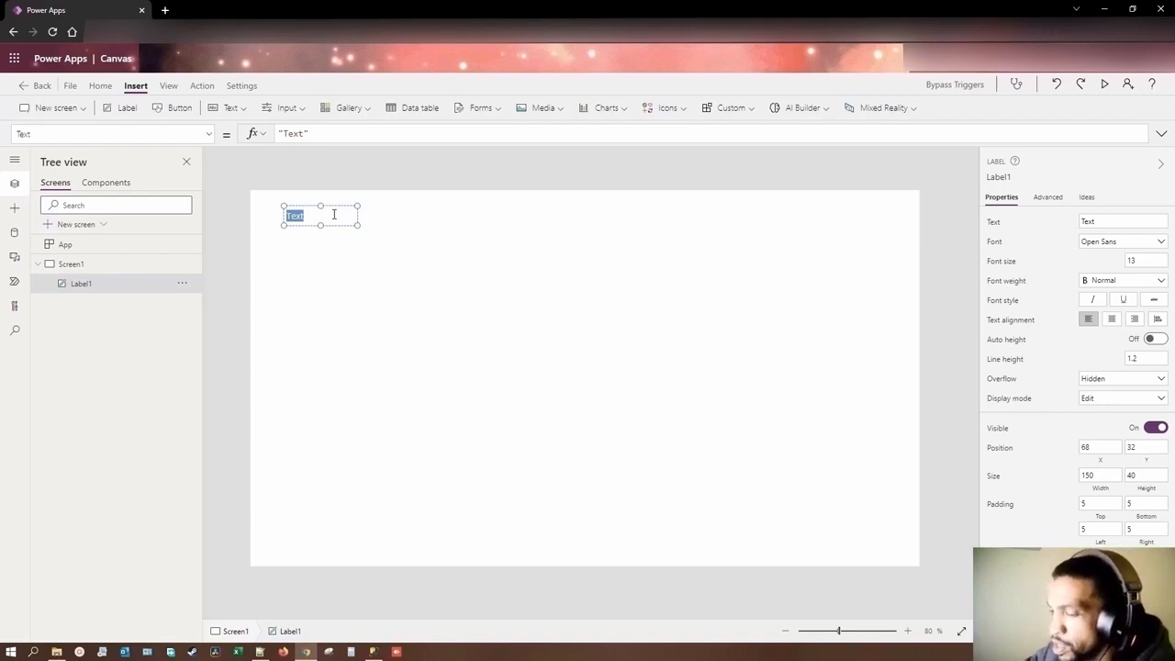
type("Add a")
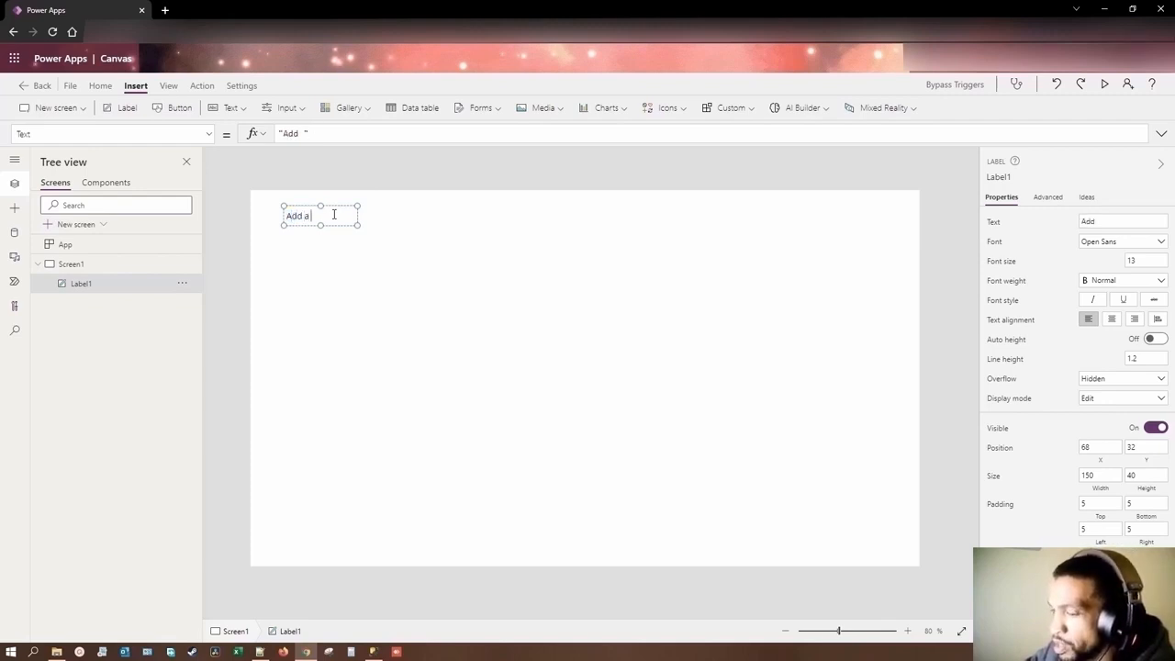
type(" record")
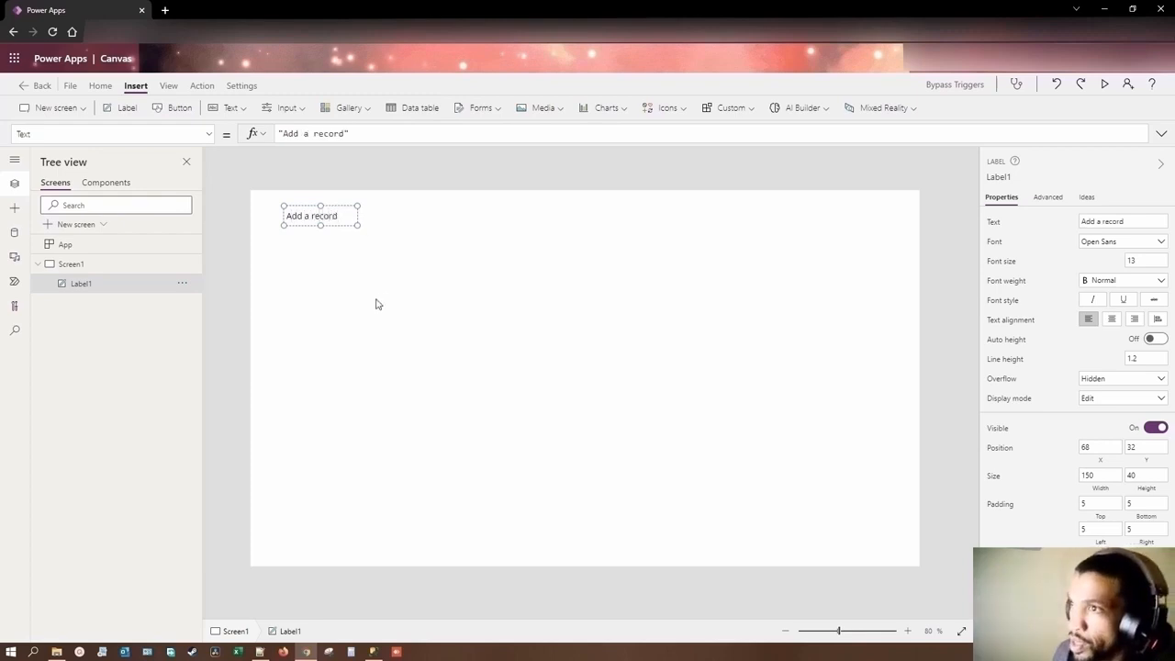
Step: Make the "Add a record" label bold and centre its text
left_click(1131, 282)
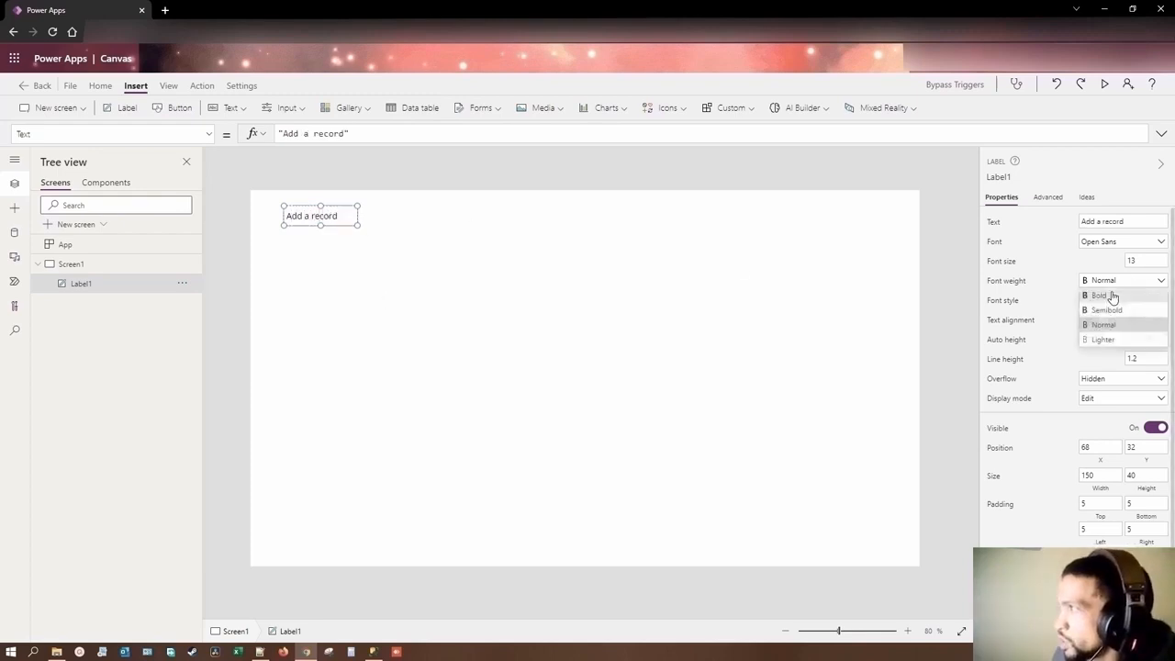
left_click(1111, 303)
left_click(1111, 320)
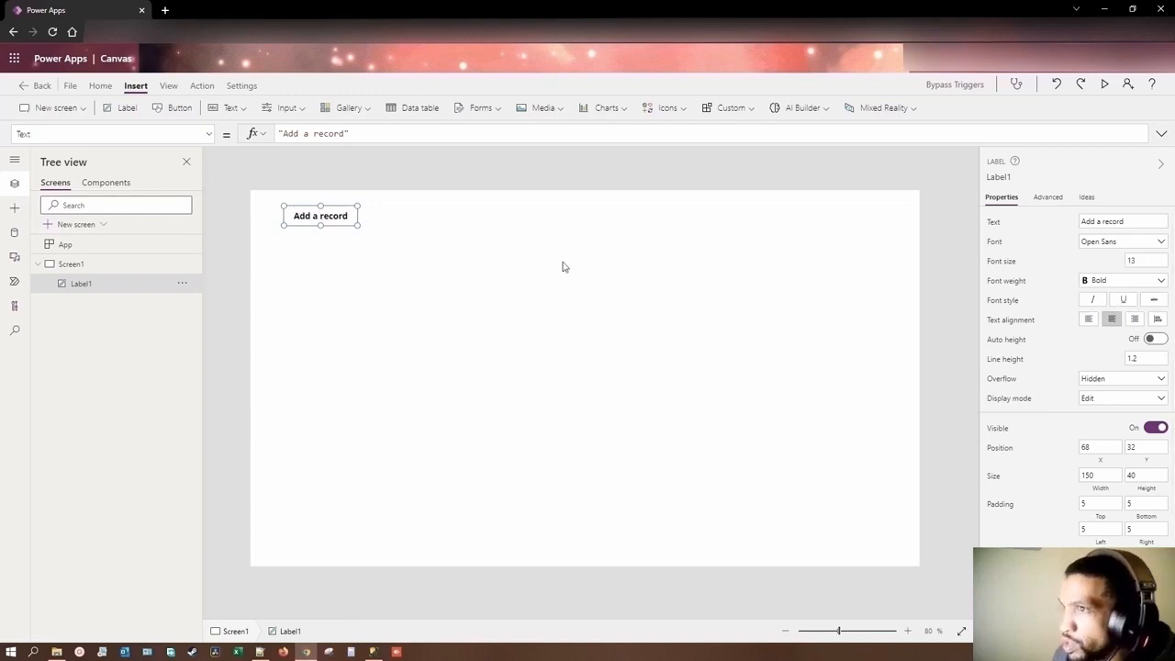
left_click(352, 277)
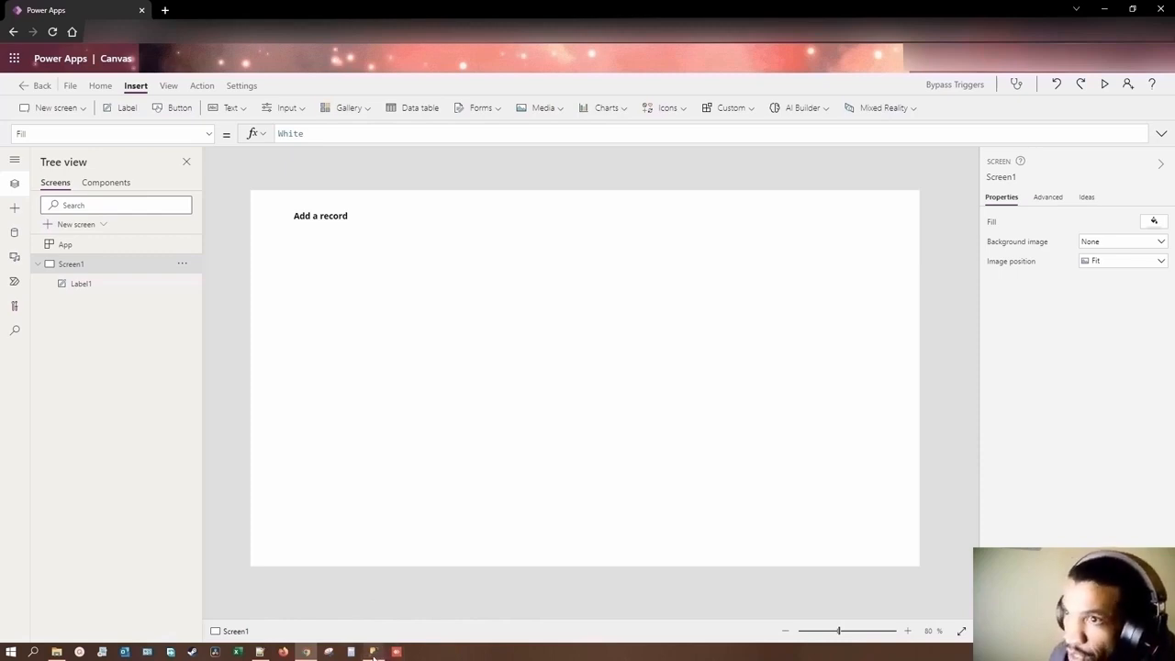
Step: Open the app's data sources and switch to SQL Server Management Studio to examine the tUsers table and trigger script
left_click(13, 232)
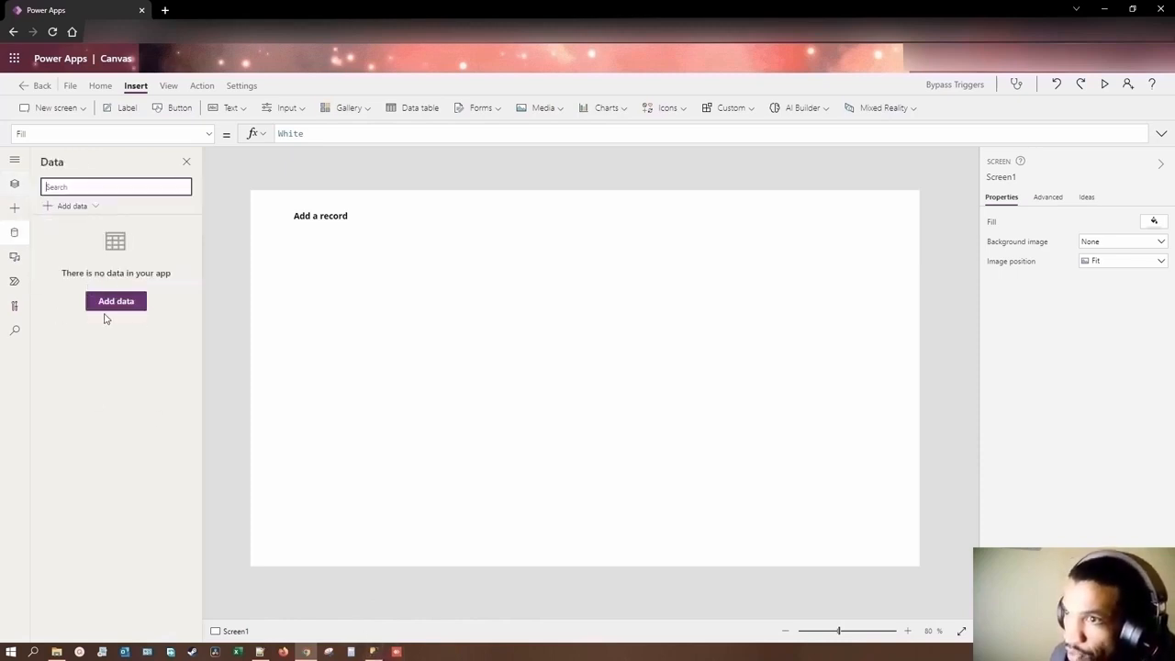
mouse_move(377, 655)
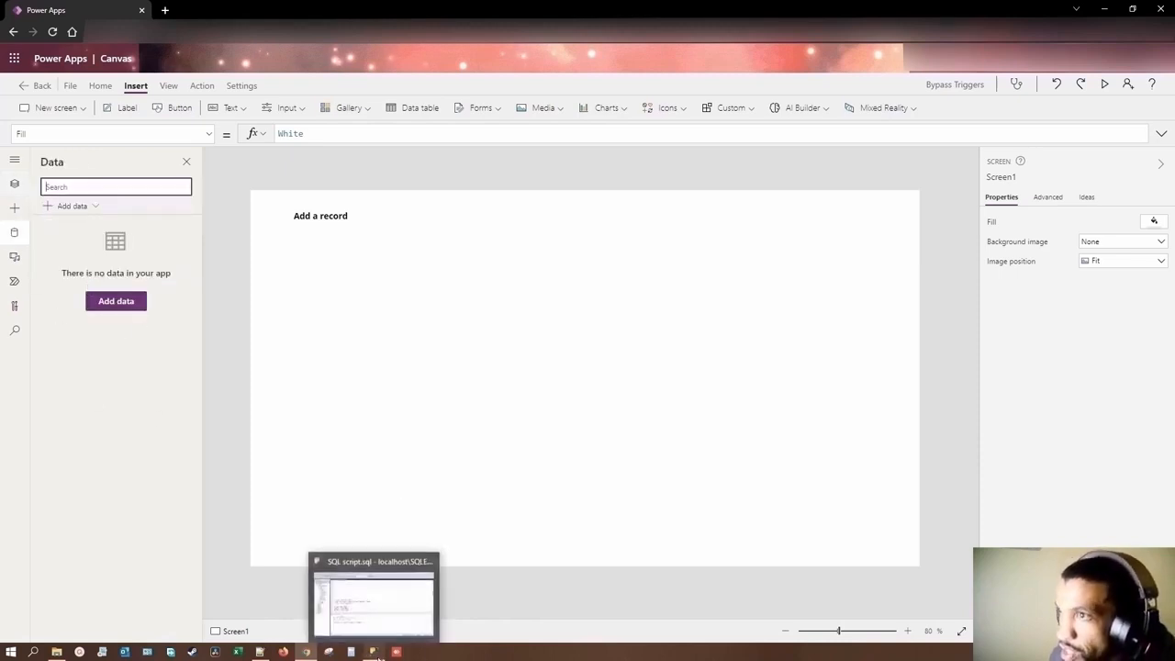
left_click(373, 602)
scroll(359, 319, "up", 3)
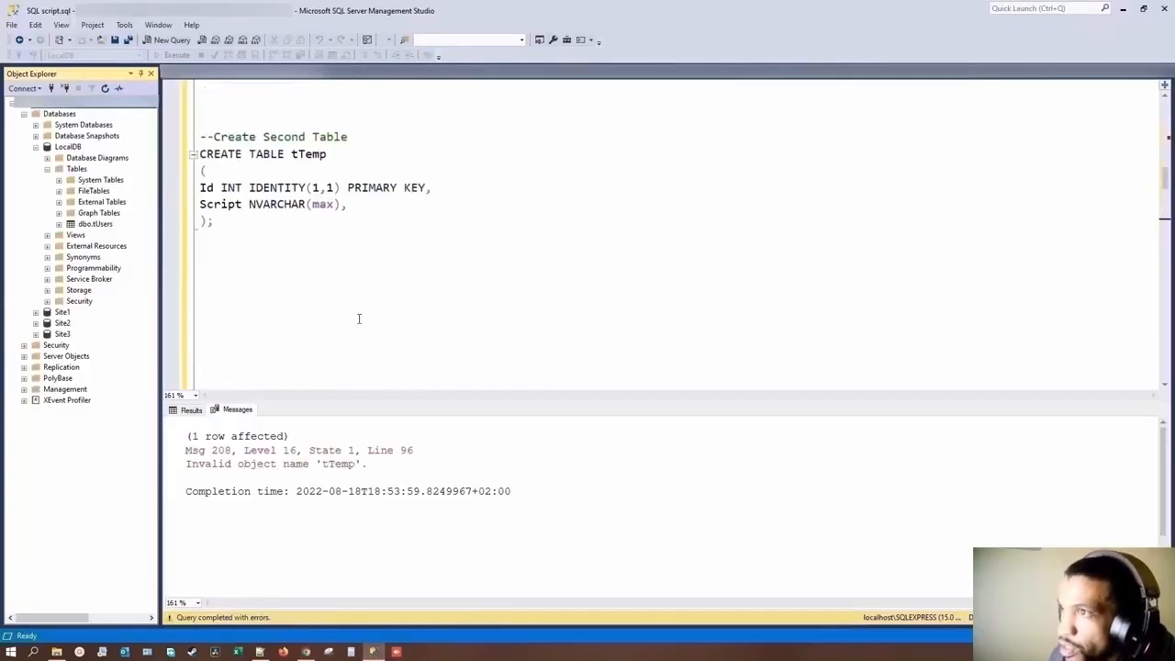
scroll(359, 319, "up", 6)
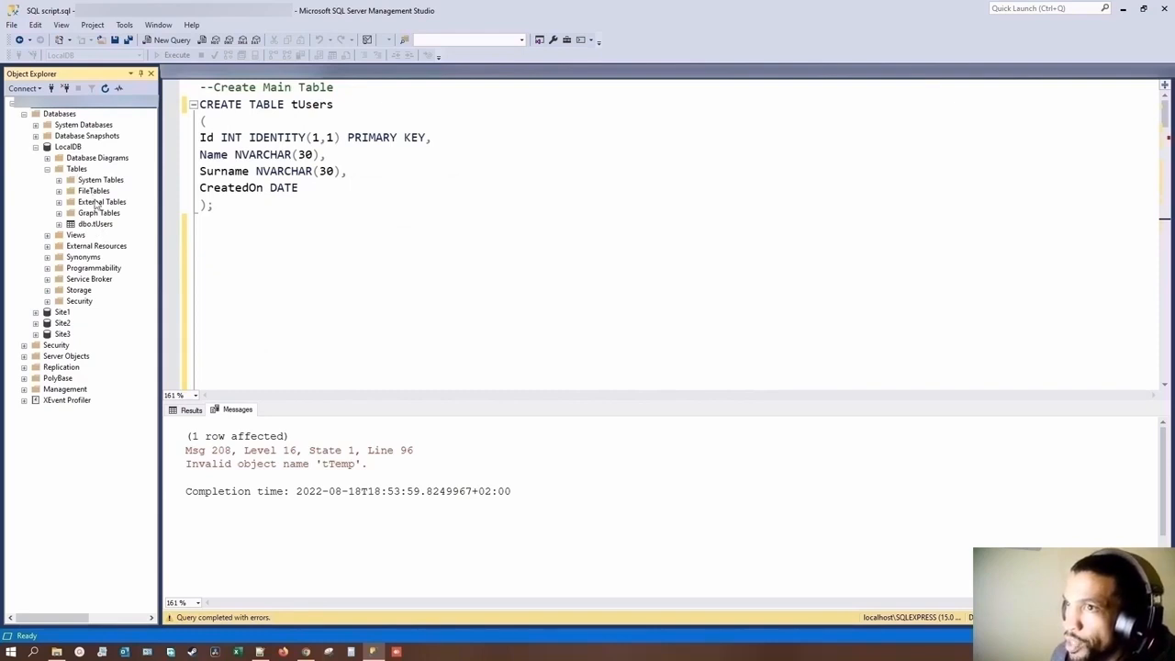
left_click(68, 150)
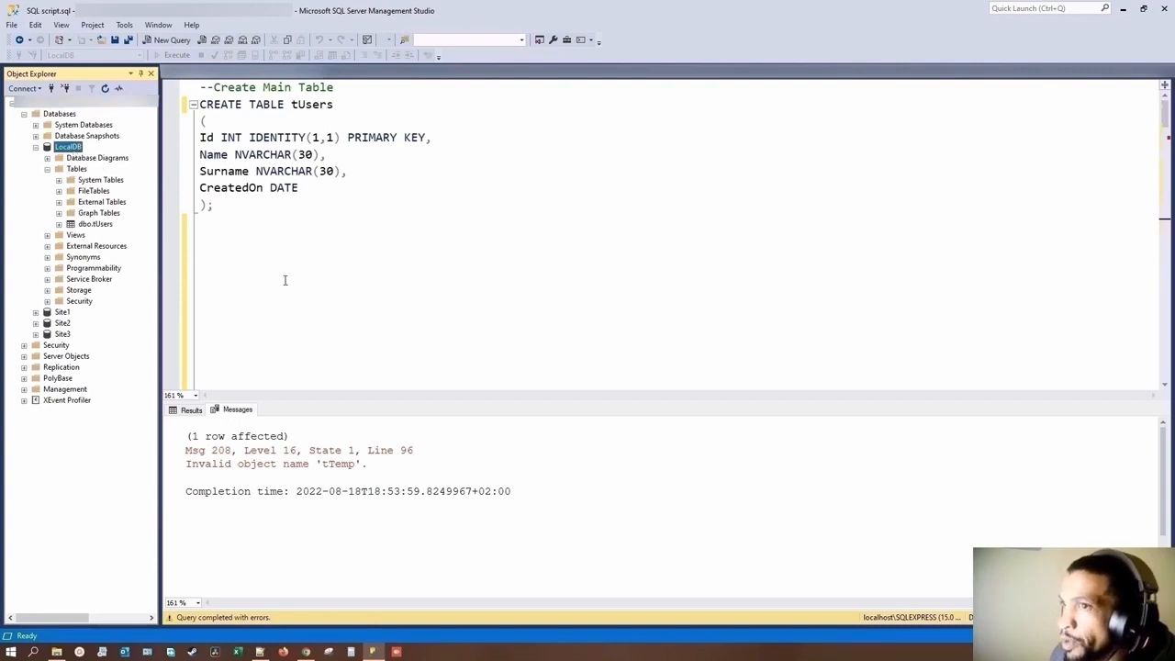
scroll(349, 308, "down", 5)
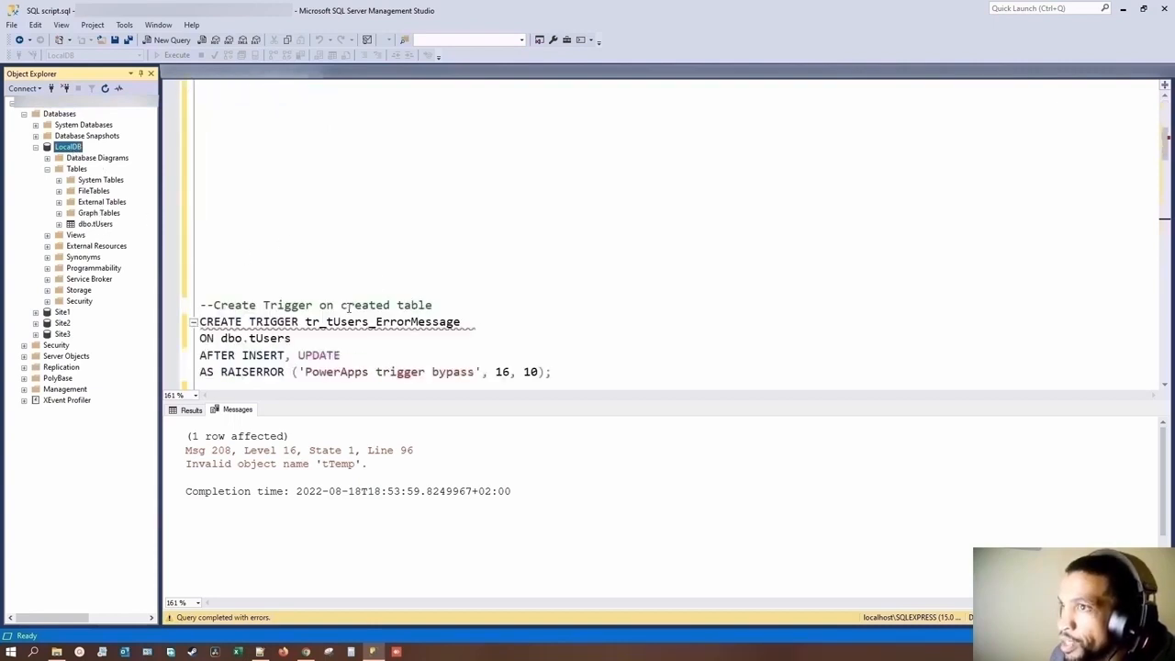
scroll(349, 308, "up", 5)
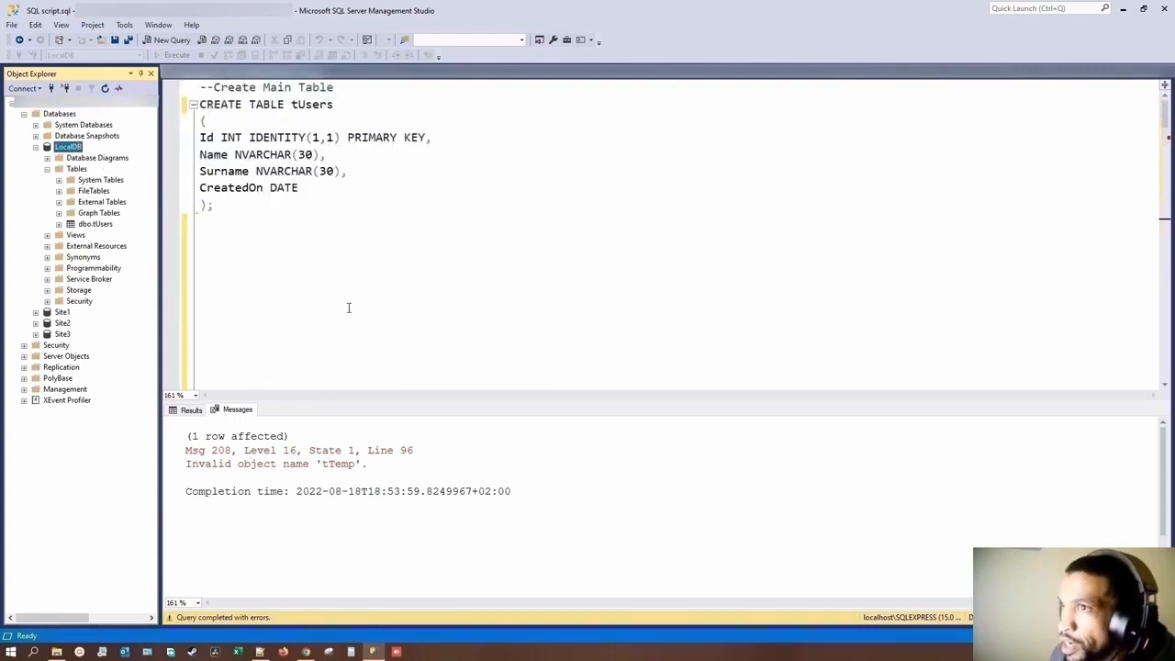
Step: Query the top 1000 rows of dbo.tUsers in LocalDB and return to the SQL script
left_click(91, 224)
right_click(92, 224)
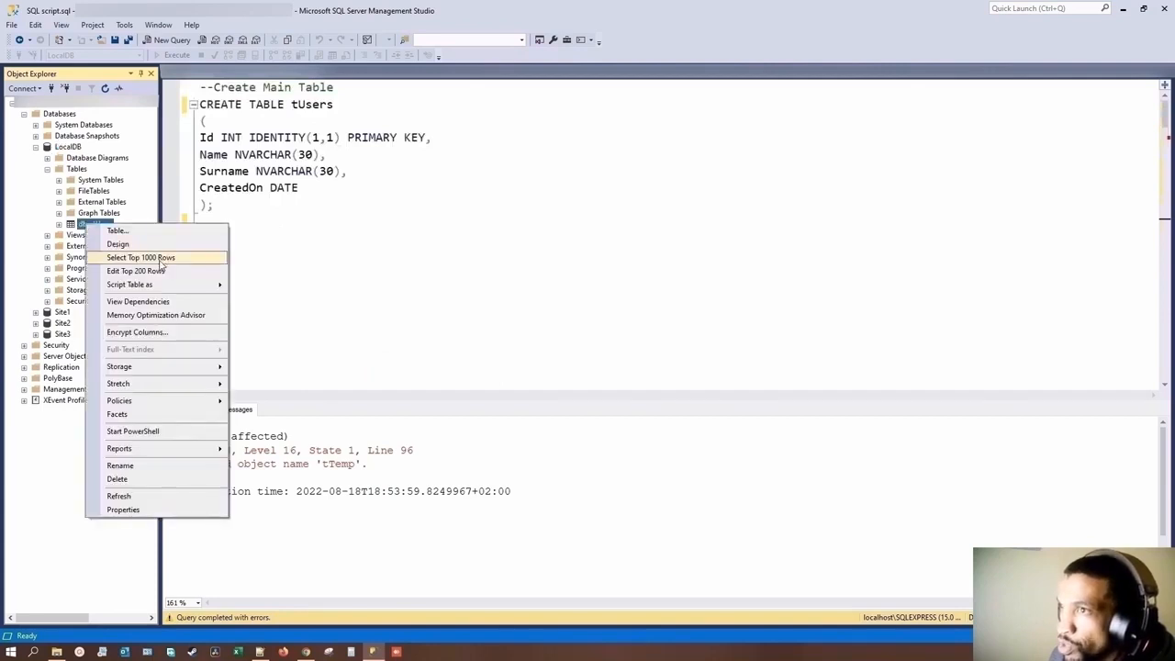
left_click(137, 260)
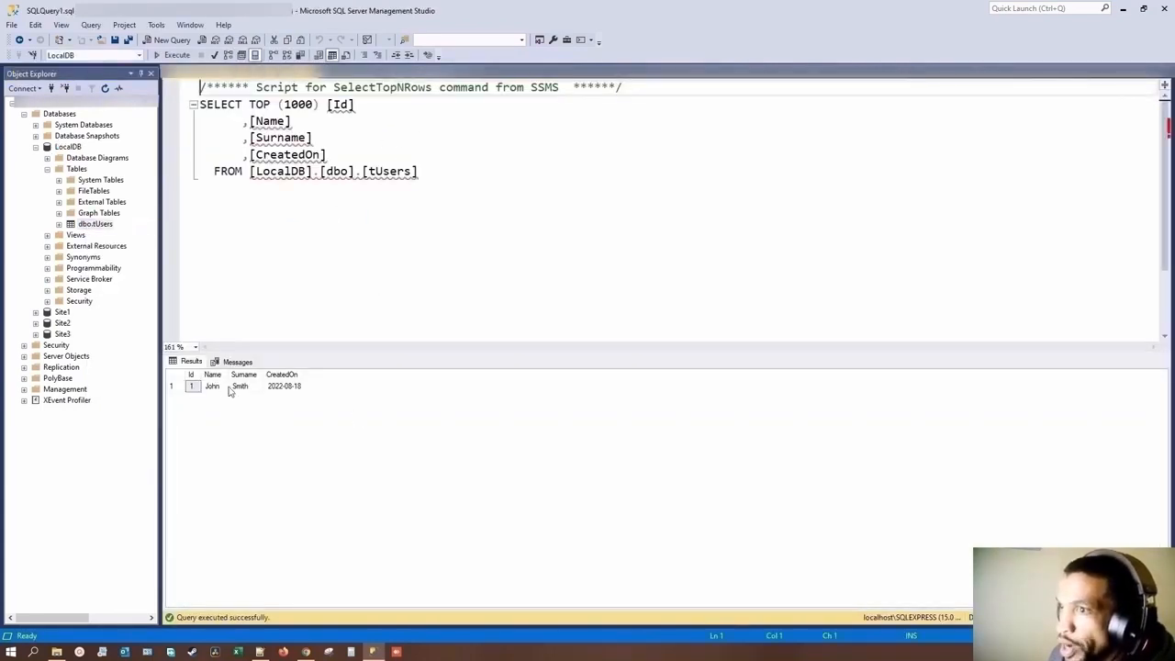
left_click(336, 75)
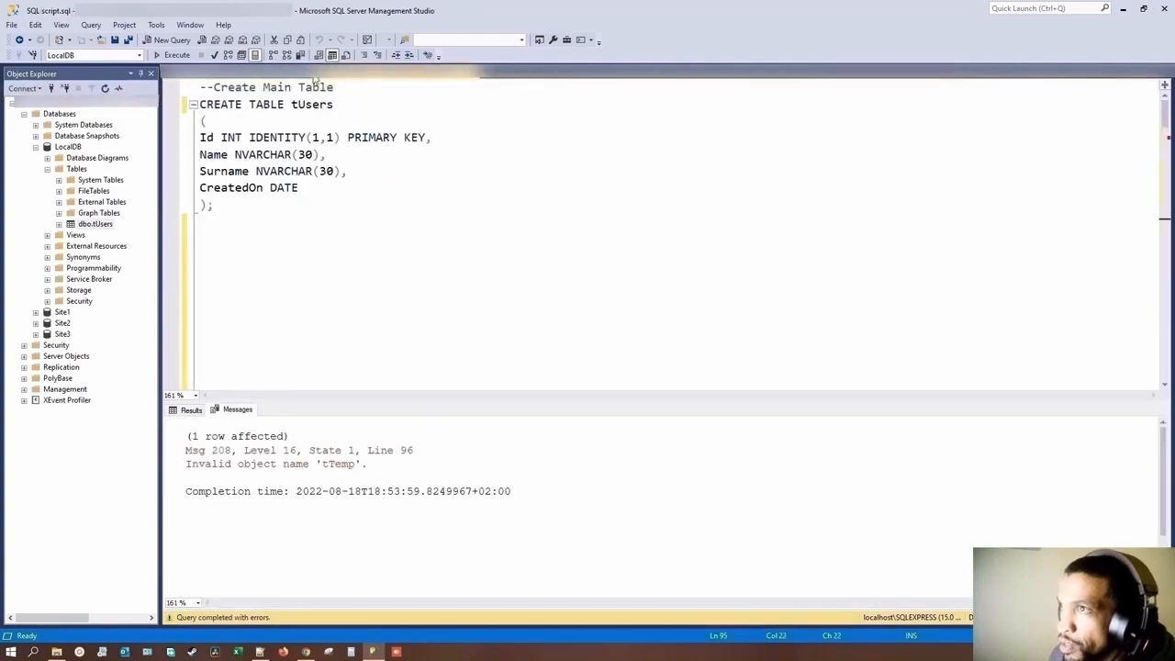
left_click(292, 76)
left_click(321, 75)
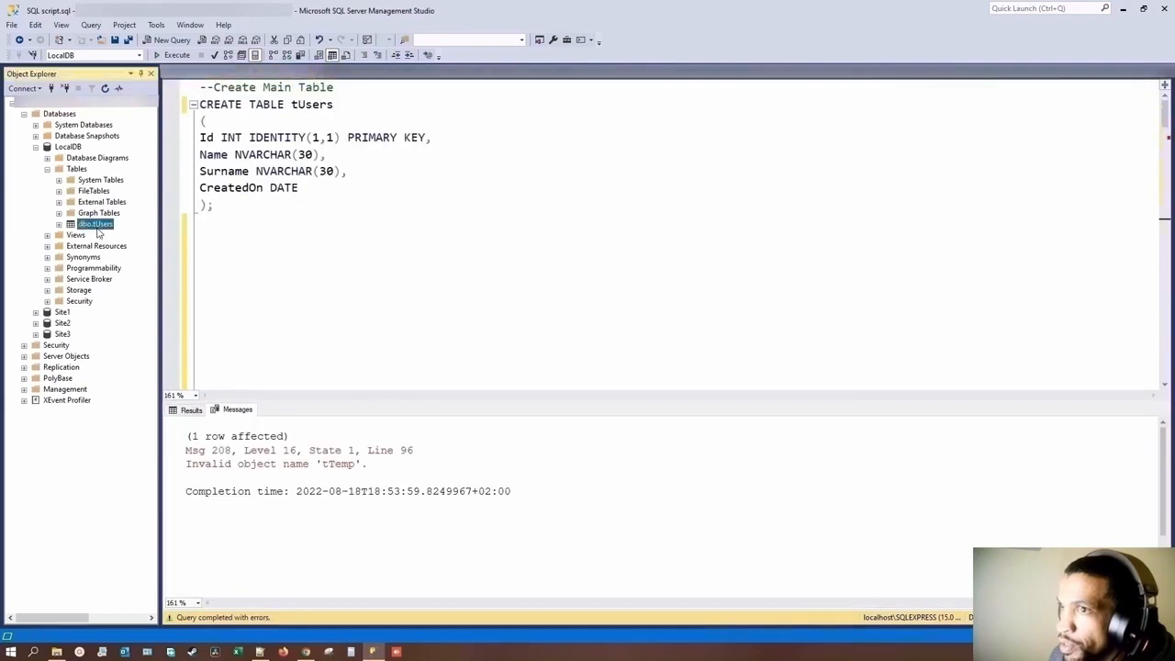
Step: Delete the dbo.tUsers table from LocalDB and refresh the database's table list
right_click(95, 224)
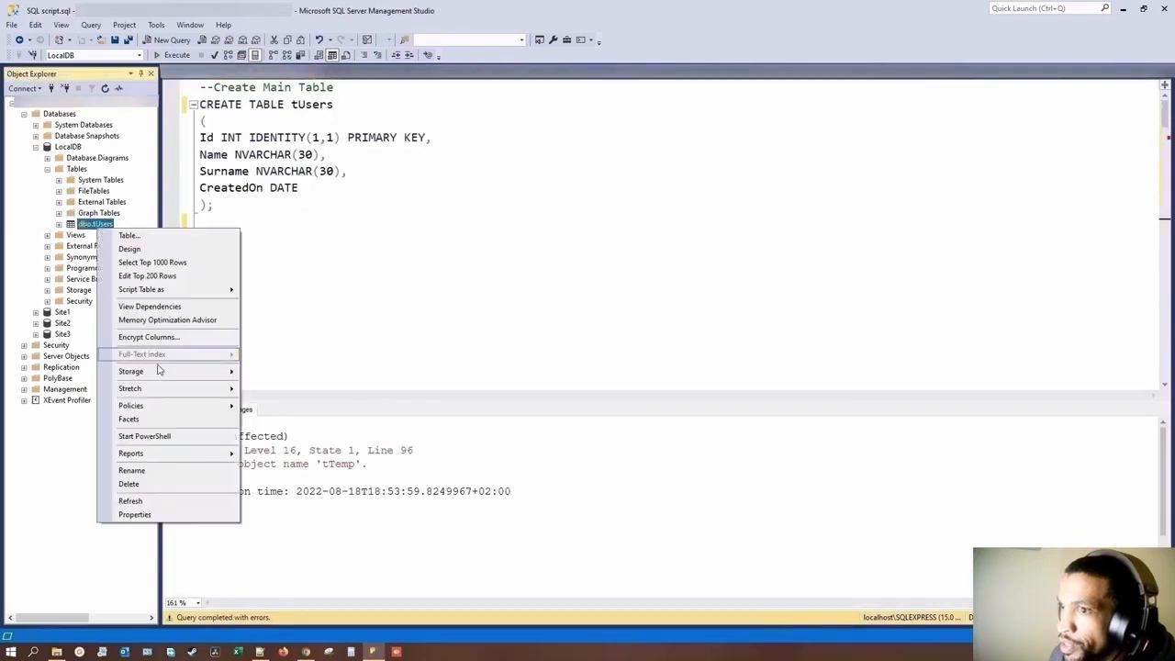
left_click(178, 484)
left_click(707, 507)
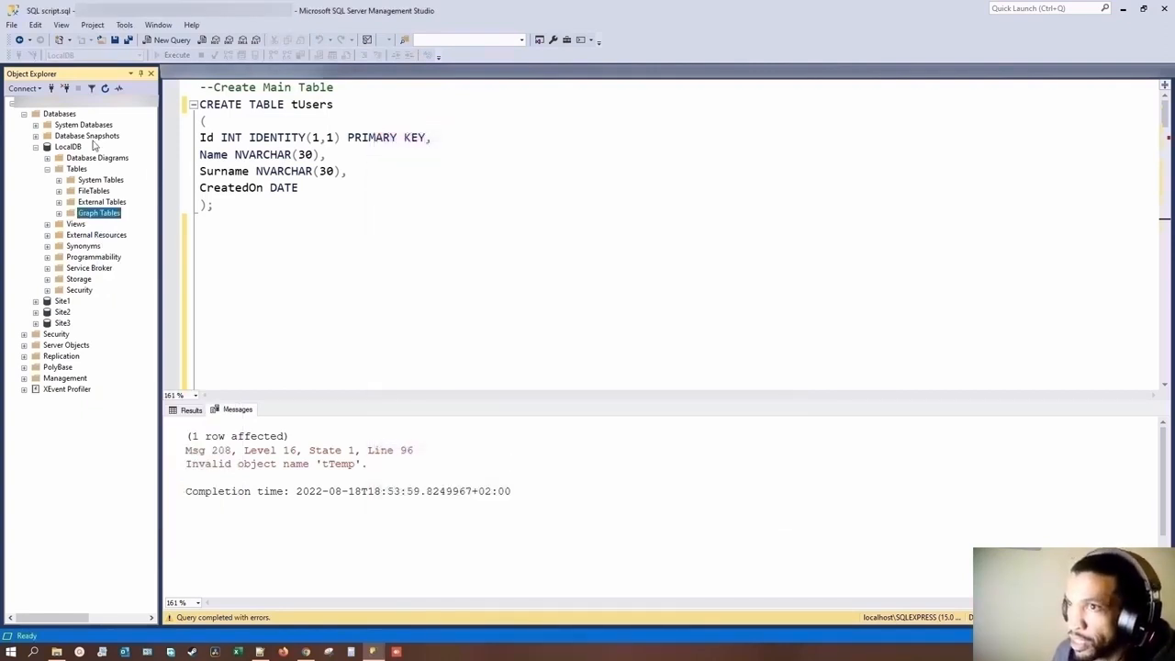
right_click(77, 171)
left_click(107, 246)
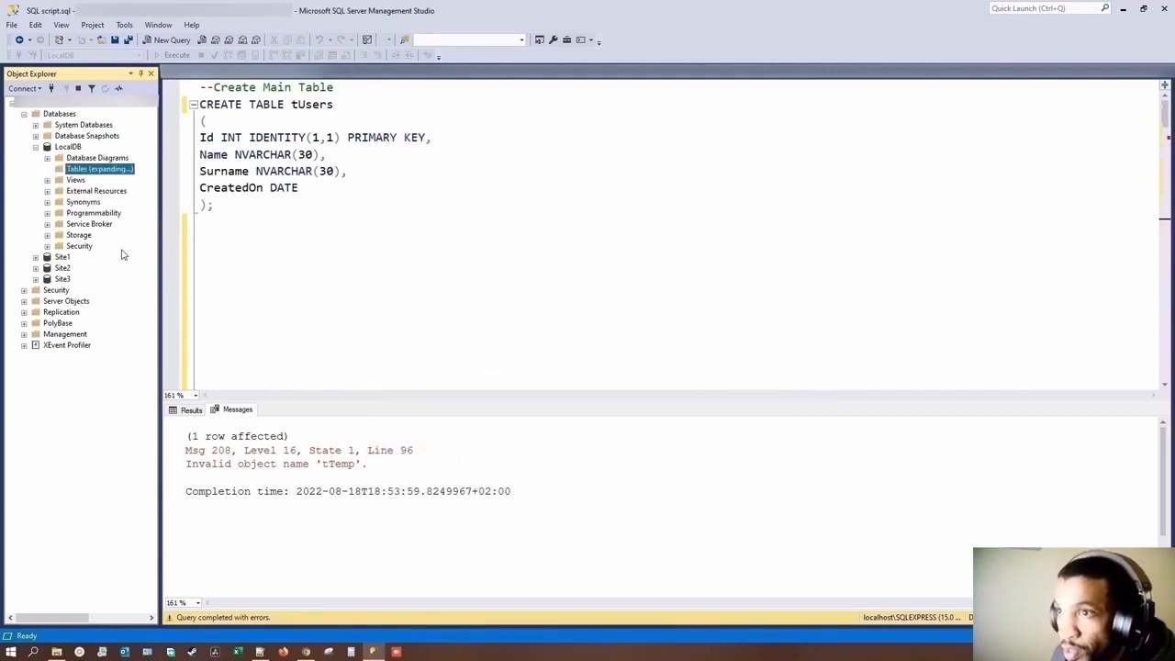
Step: Run only the CREATE TABLE tUsers statement, with the Id, Name, Surname and CreatedOn columns, in LocalDB
left_click_drag(236, 202, 200, 105)
key("F5")
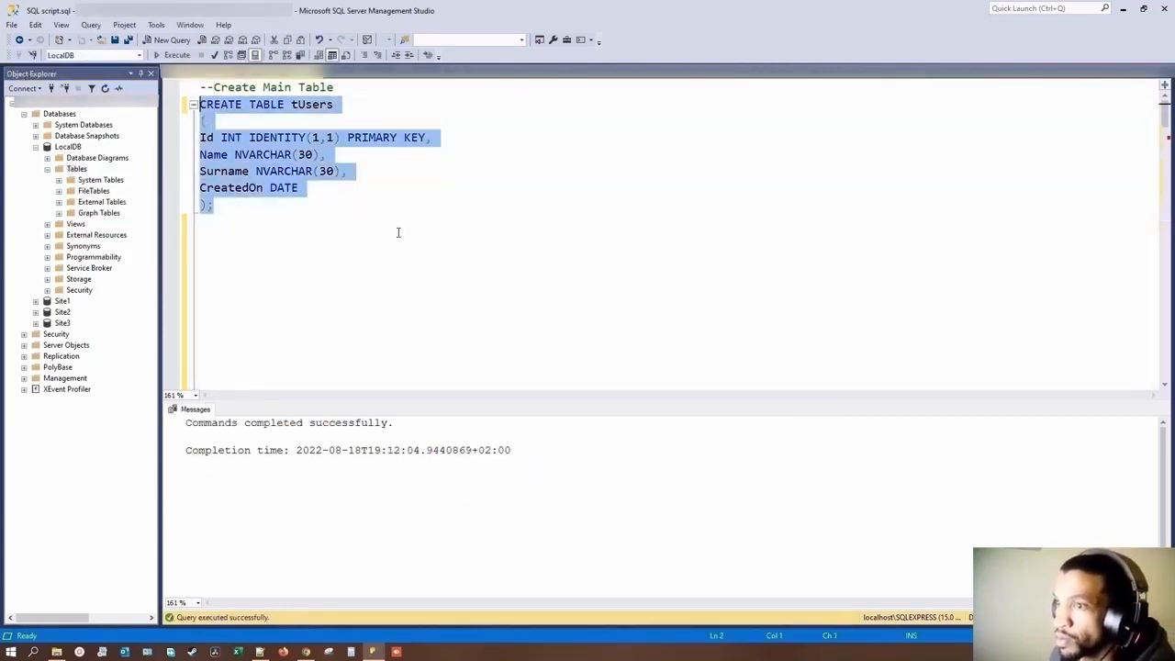
Step: Switch to Power Apps and add the tUsers table from the LocalDB SQL Server connection as a data source
left_click(296, 265)
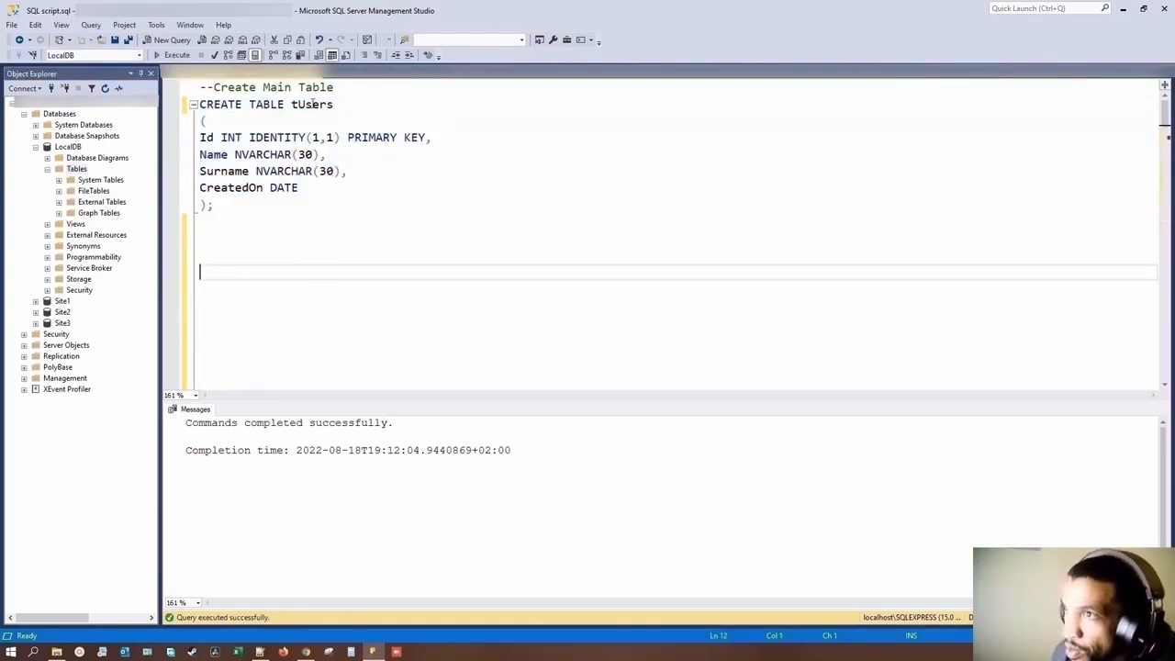
double_click(293, 104)
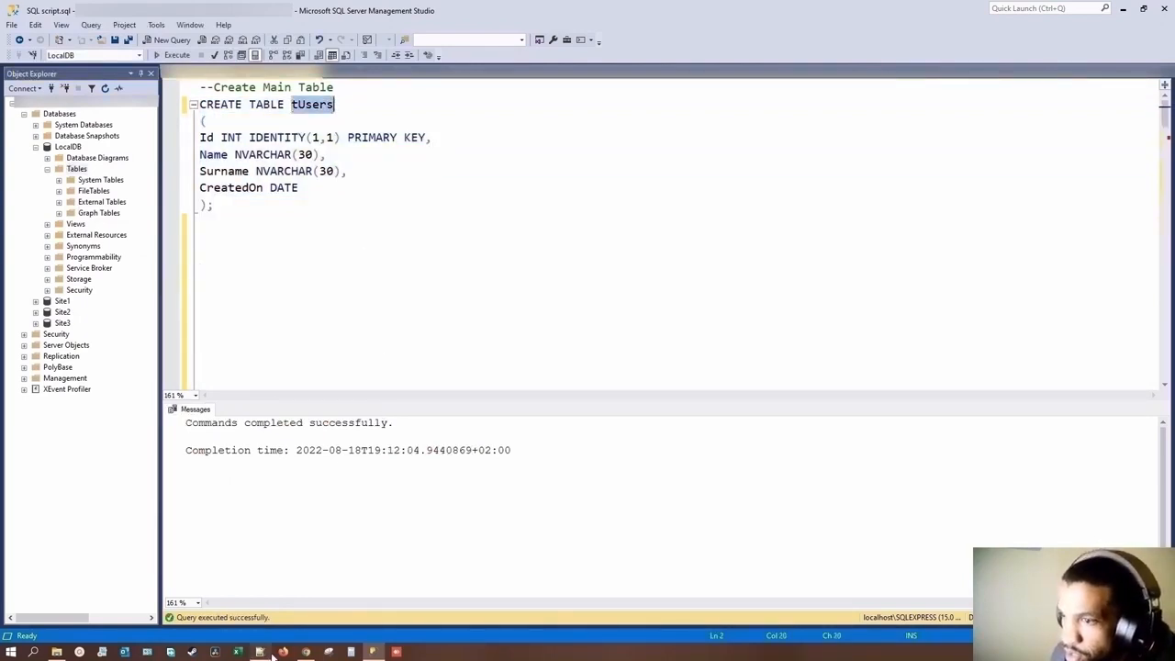
left_click(306, 652)
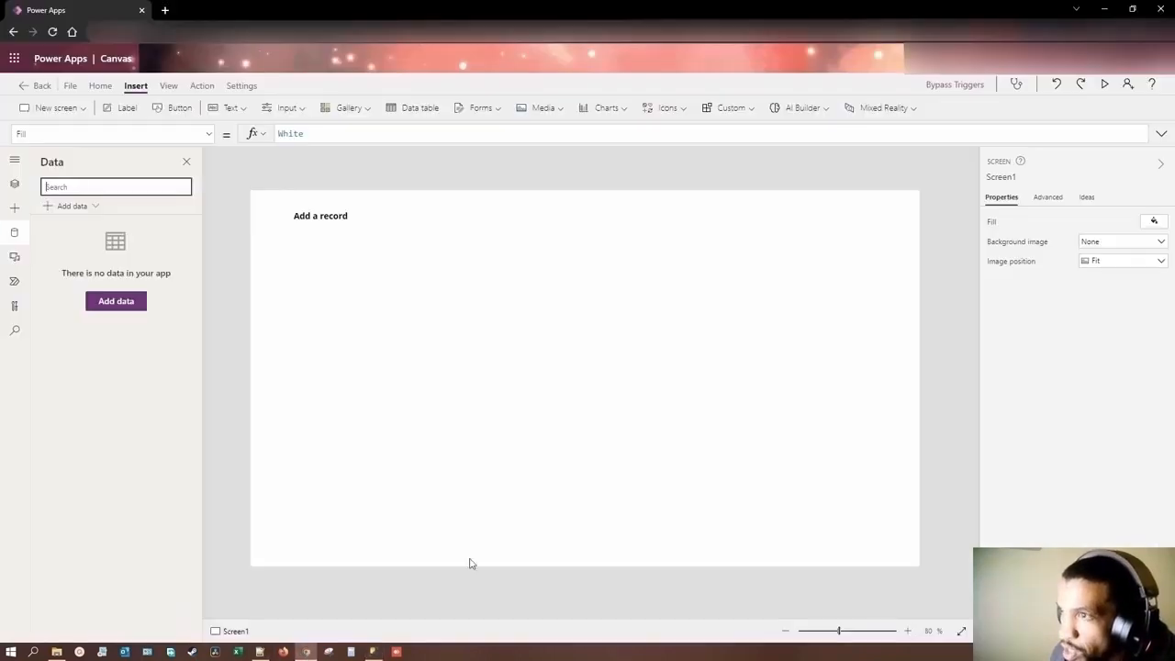
left_click(122, 303)
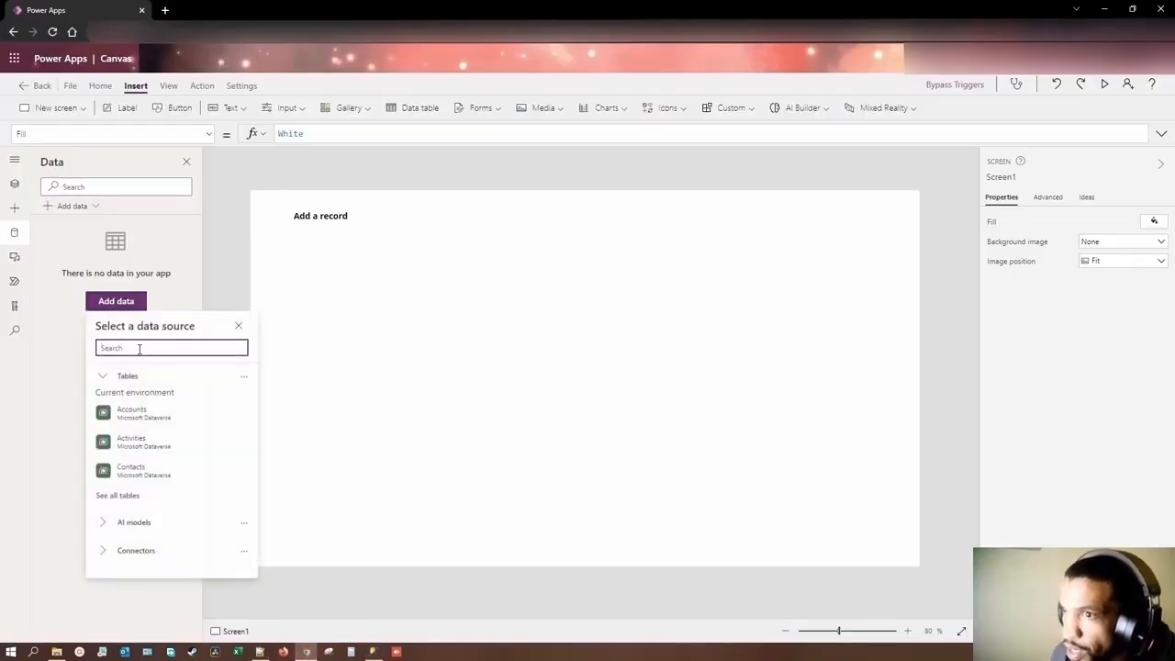
type("sql")
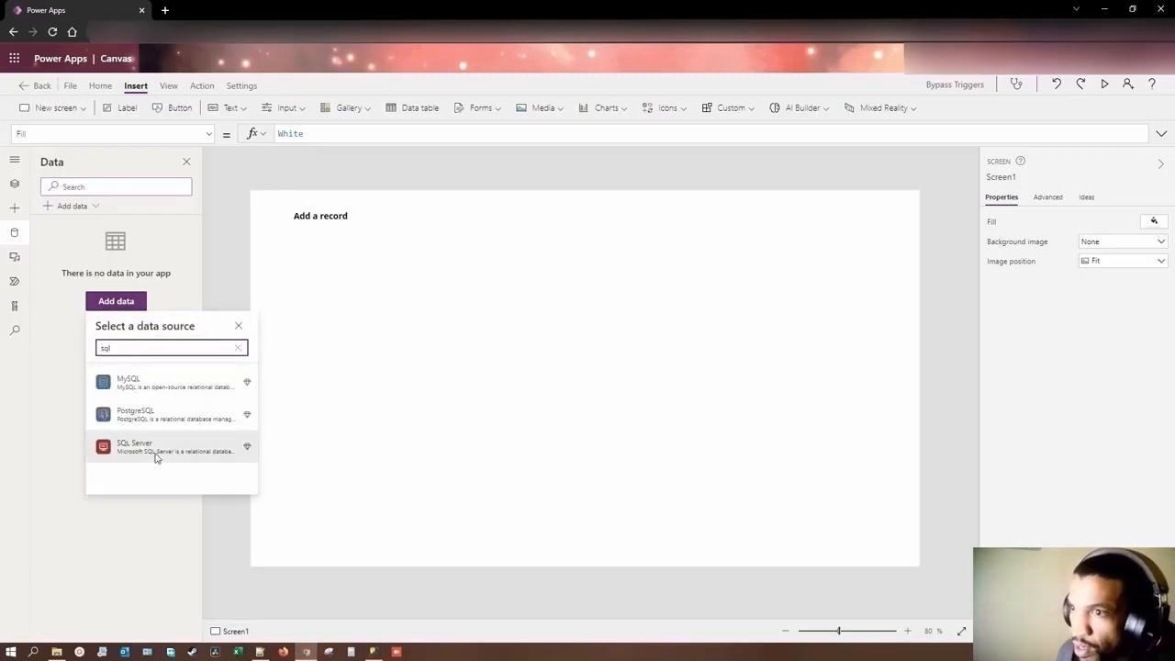
left_click(156, 449)
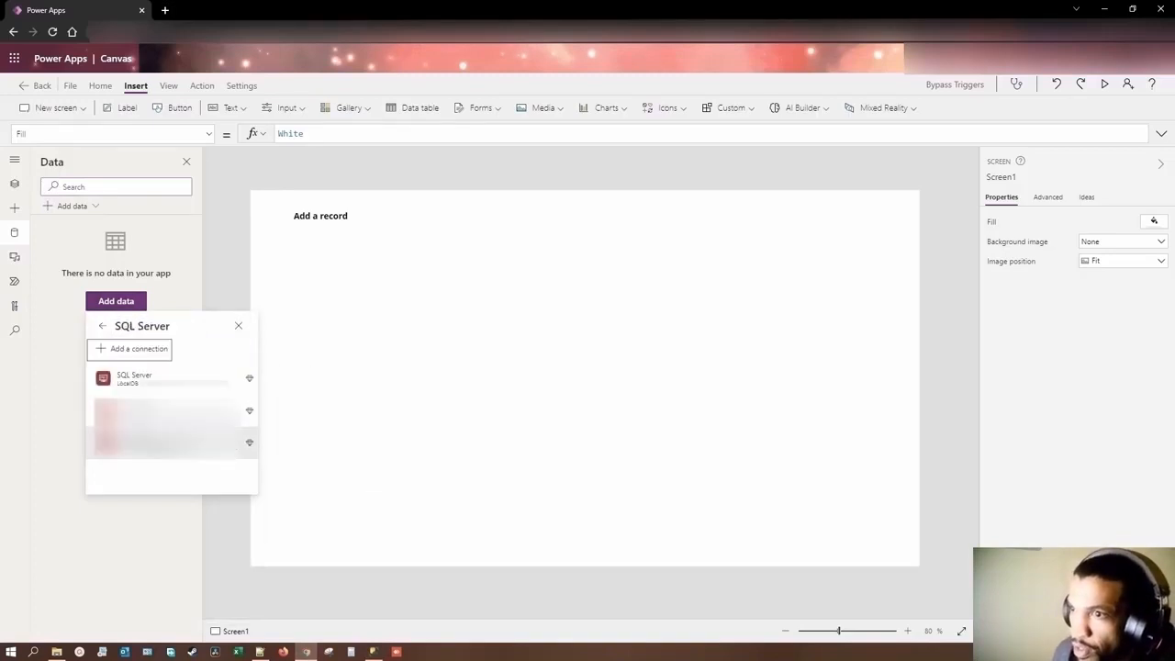
left_click(143, 390)
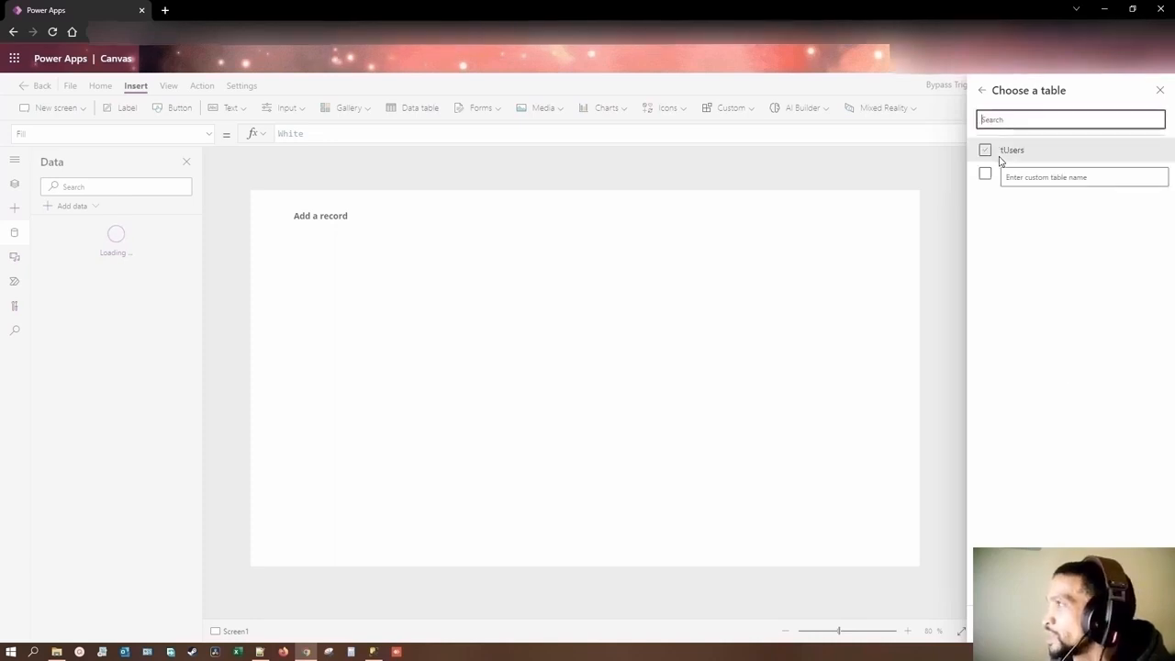
left_click(984, 153)
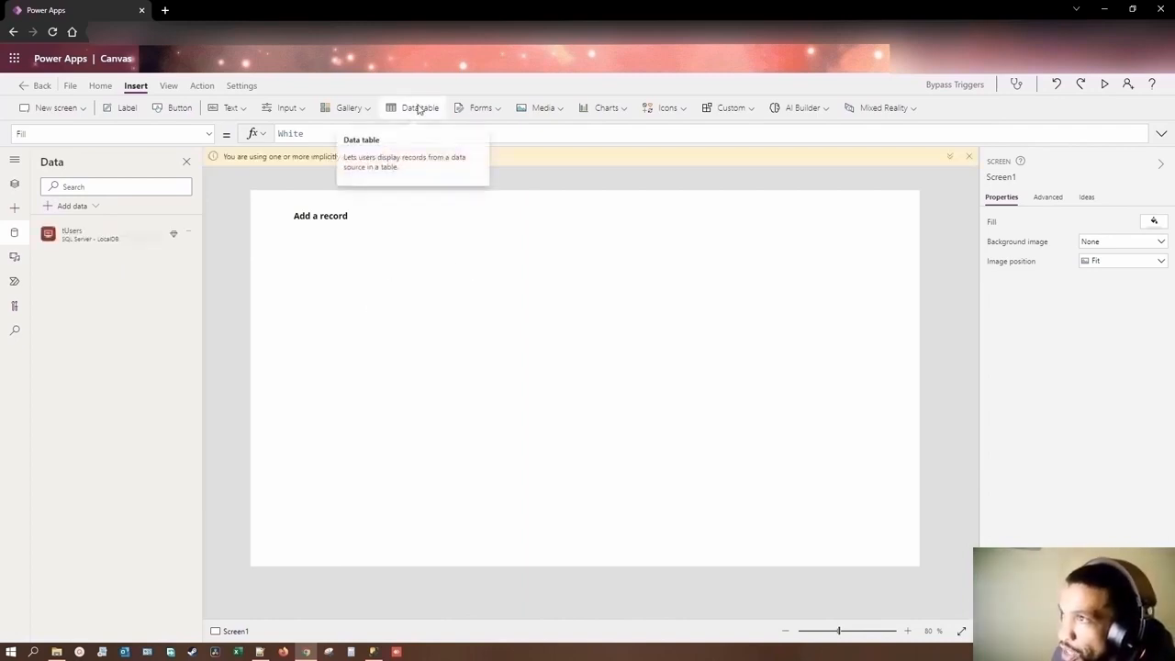
Step: Insert a data table bound to tUsers and move it beside the "Add a record" label, to about X 540, Y 32
left_click(419, 109)
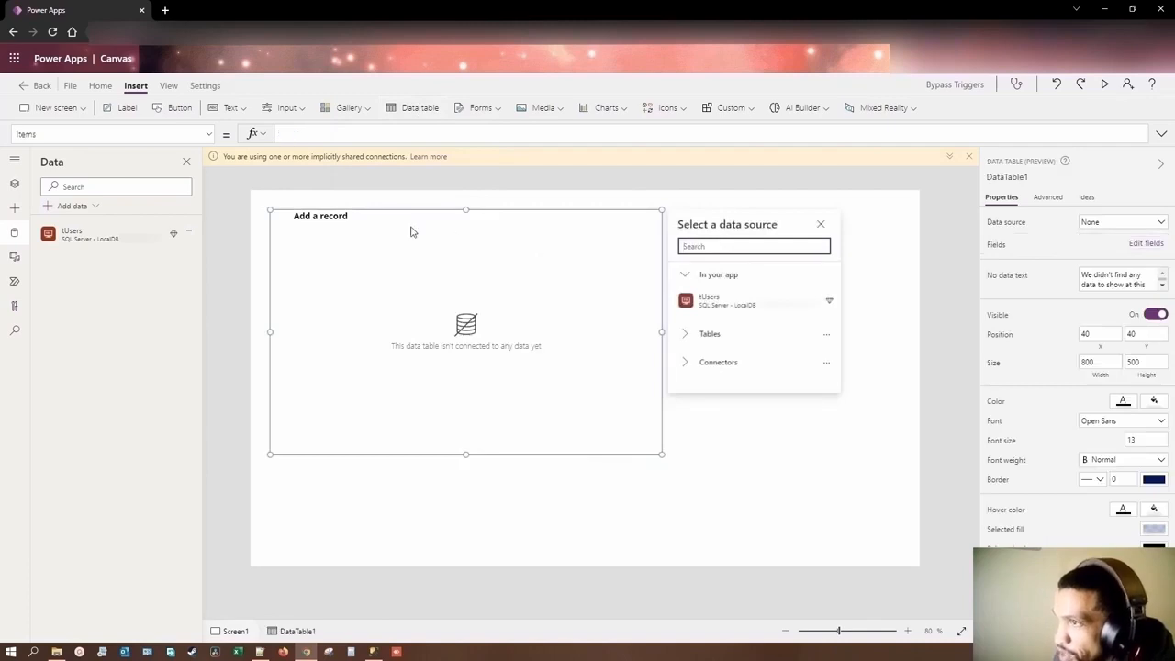
left_click(712, 311)
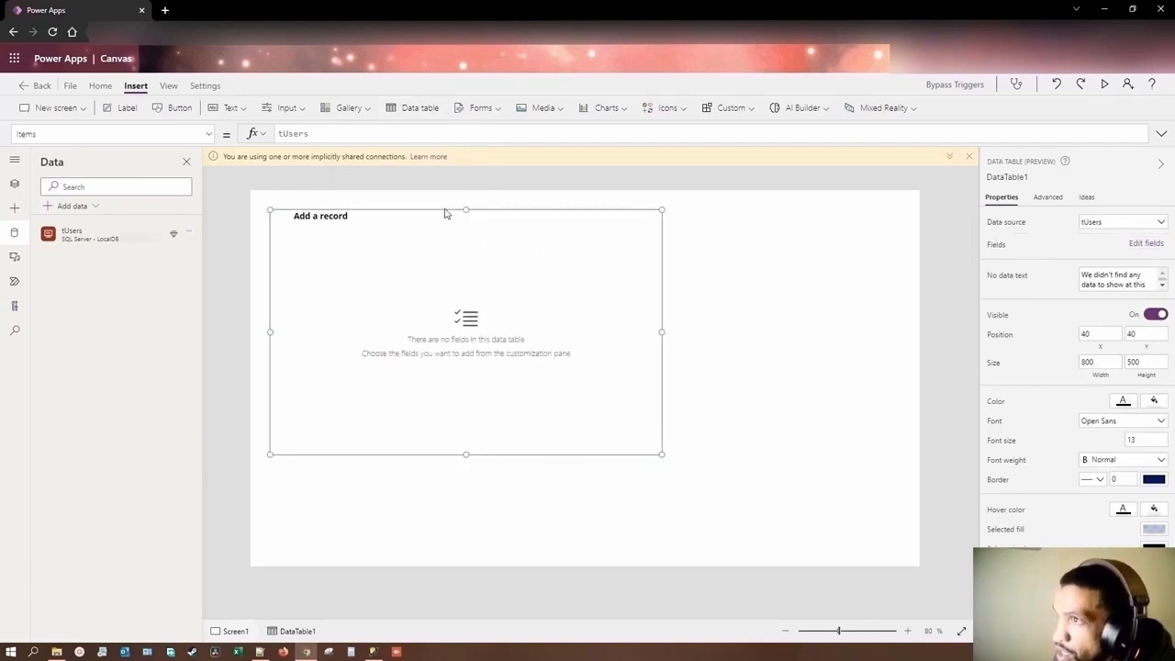
left_click_drag(446, 214, 693, 205)
Step: Add the Name, Surname and CreatedOn fields to the data table
left_click(1141, 245)
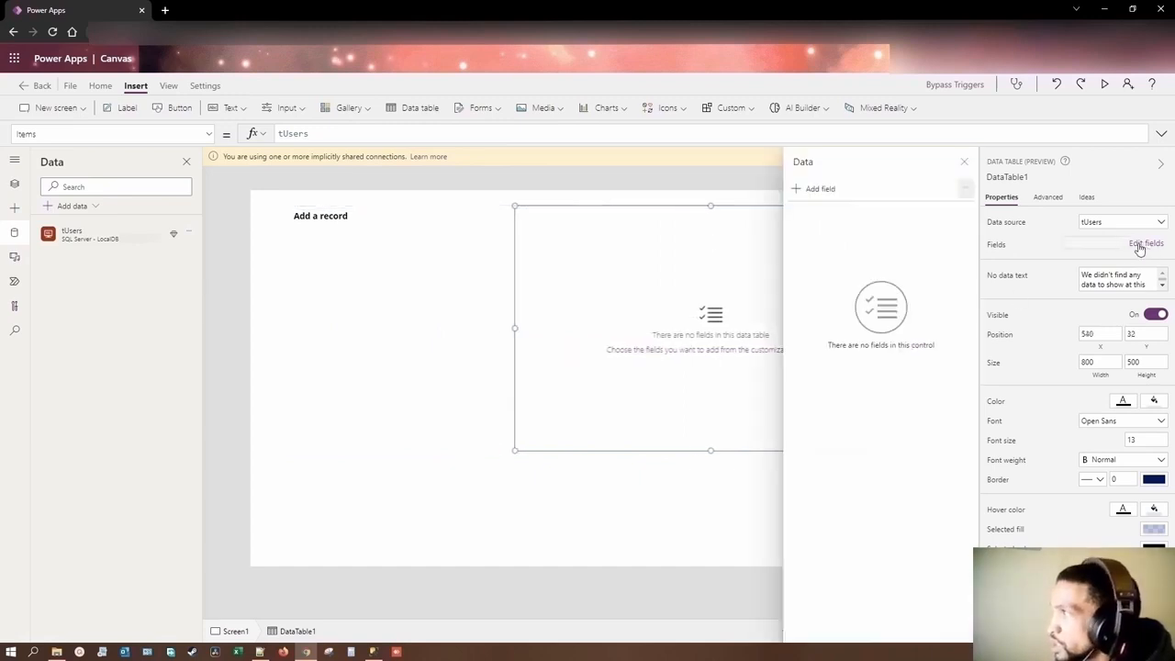
left_click(818, 190)
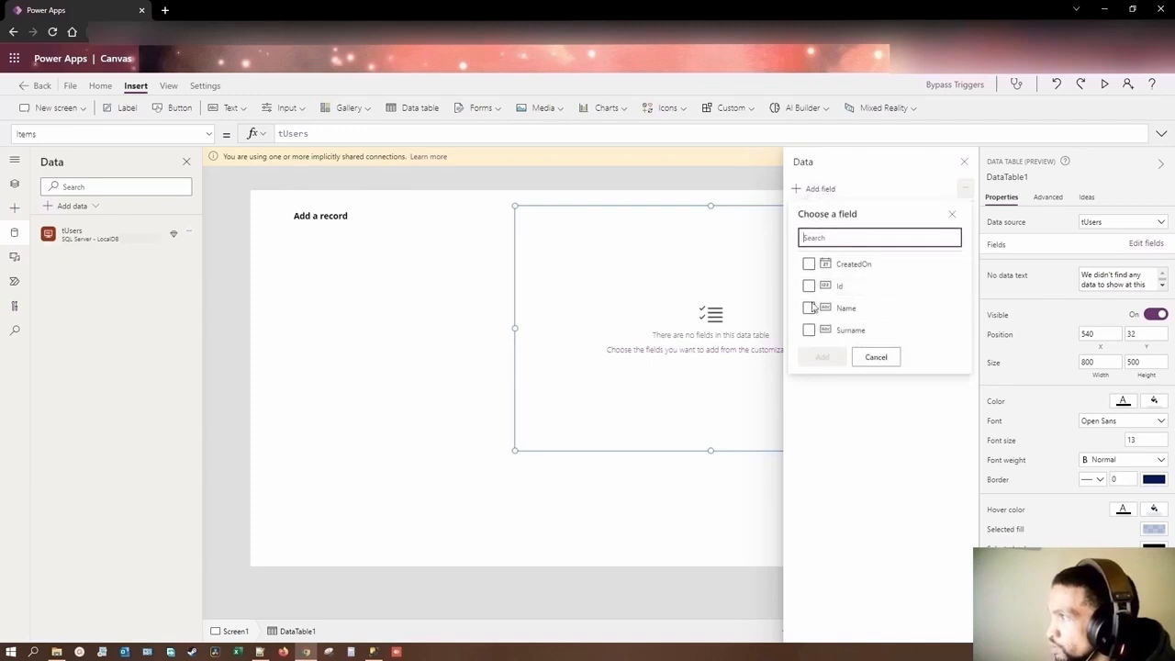
left_click(808, 308)
left_click(809, 330)
left_click(809, 263)
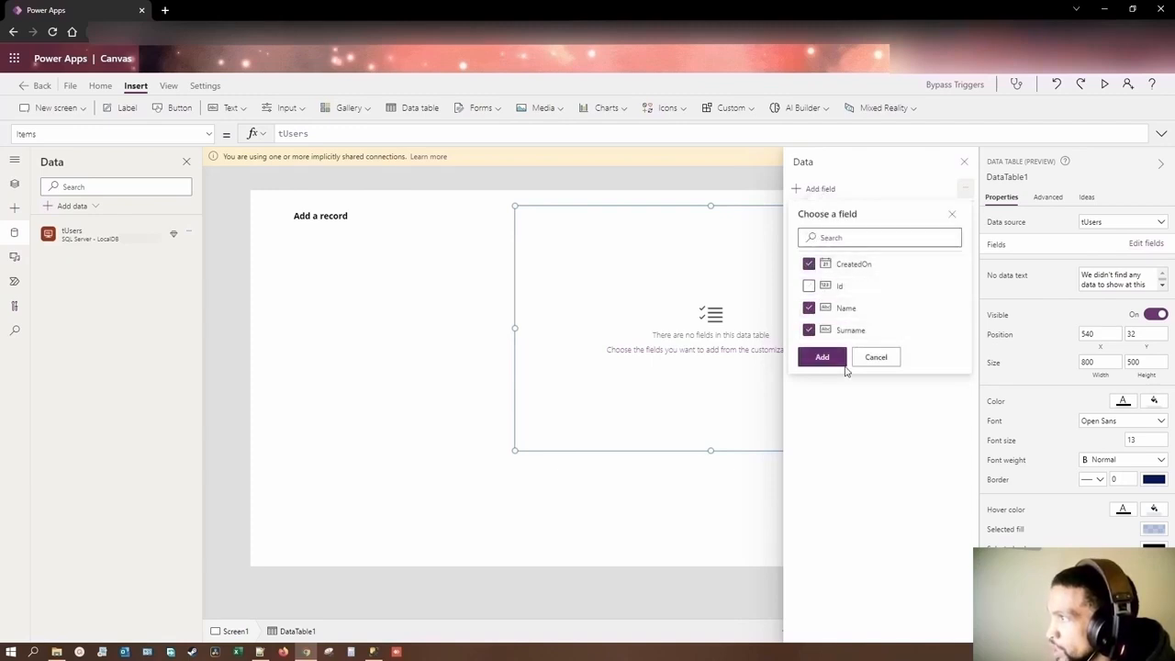
left_click(839, 359)
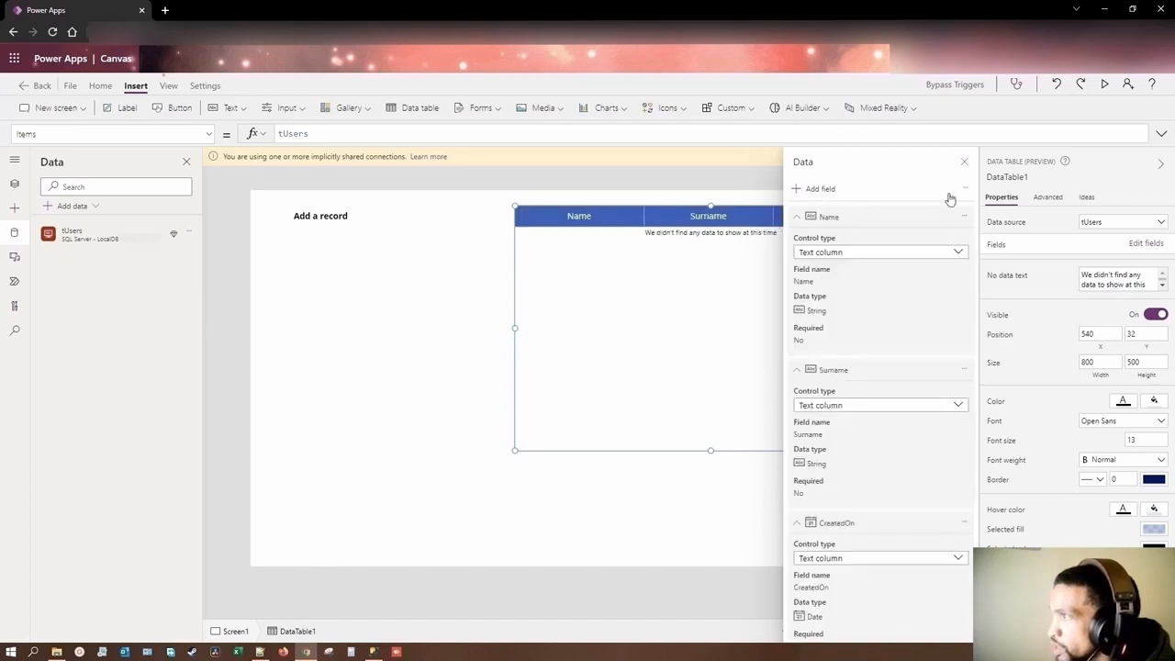
left_click(964, 163)
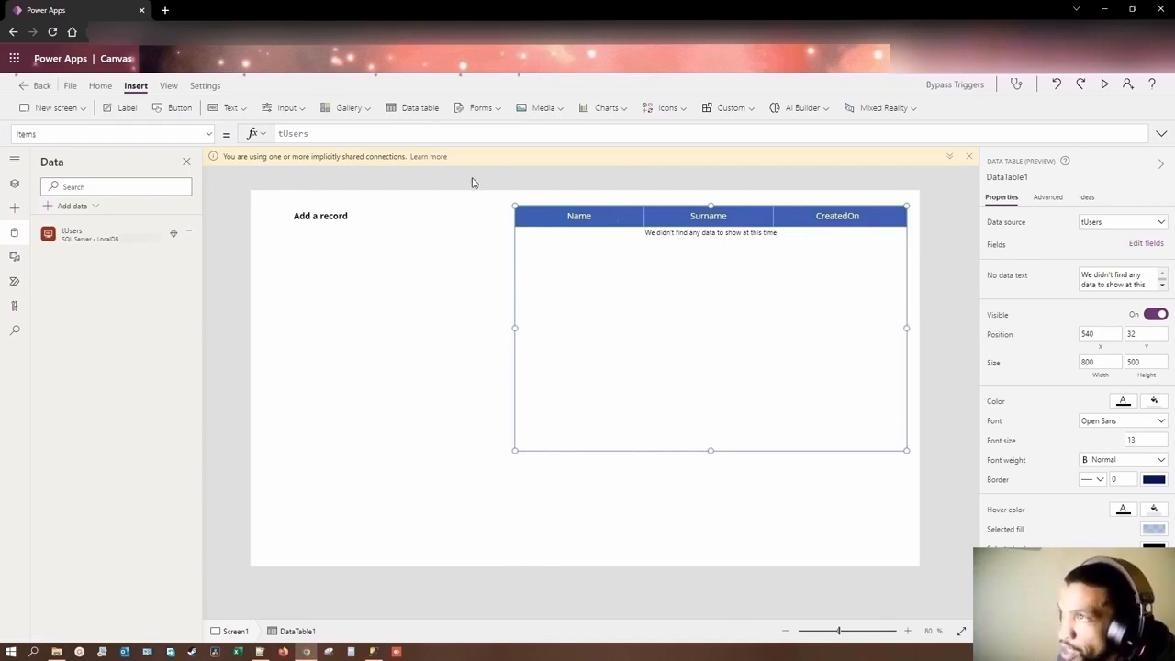
Step: Rename the data table as Reference_tUsers_dt
left_click(446, 325)
left_click(629, 230)
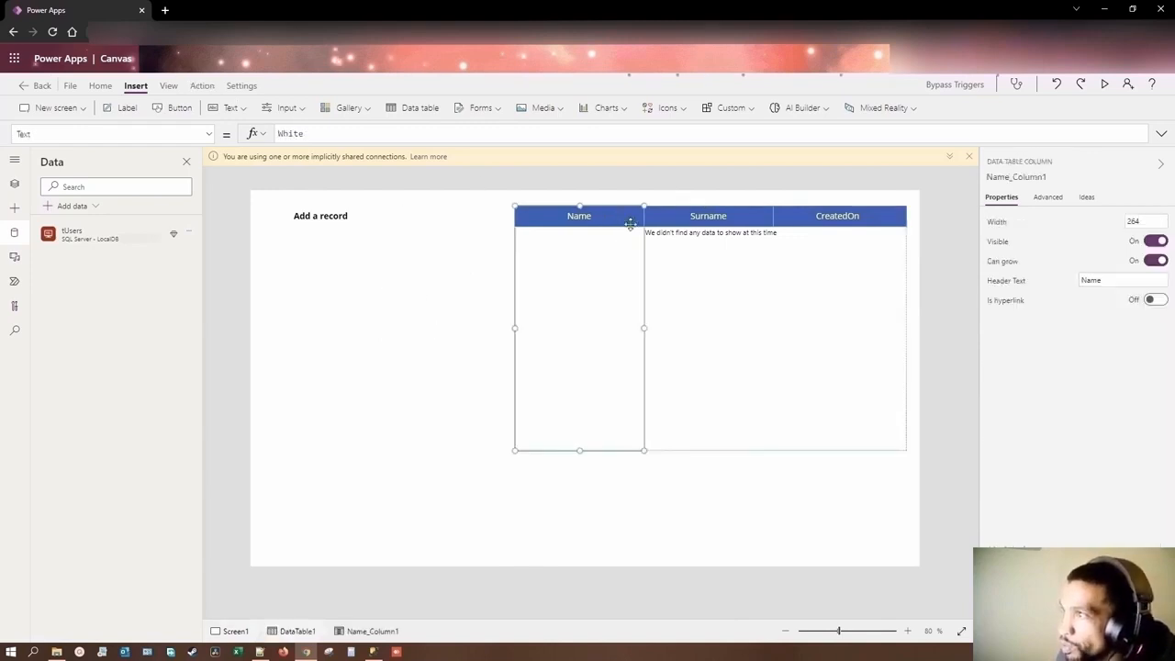
left_click(14, 184)
left_click(117, 285)
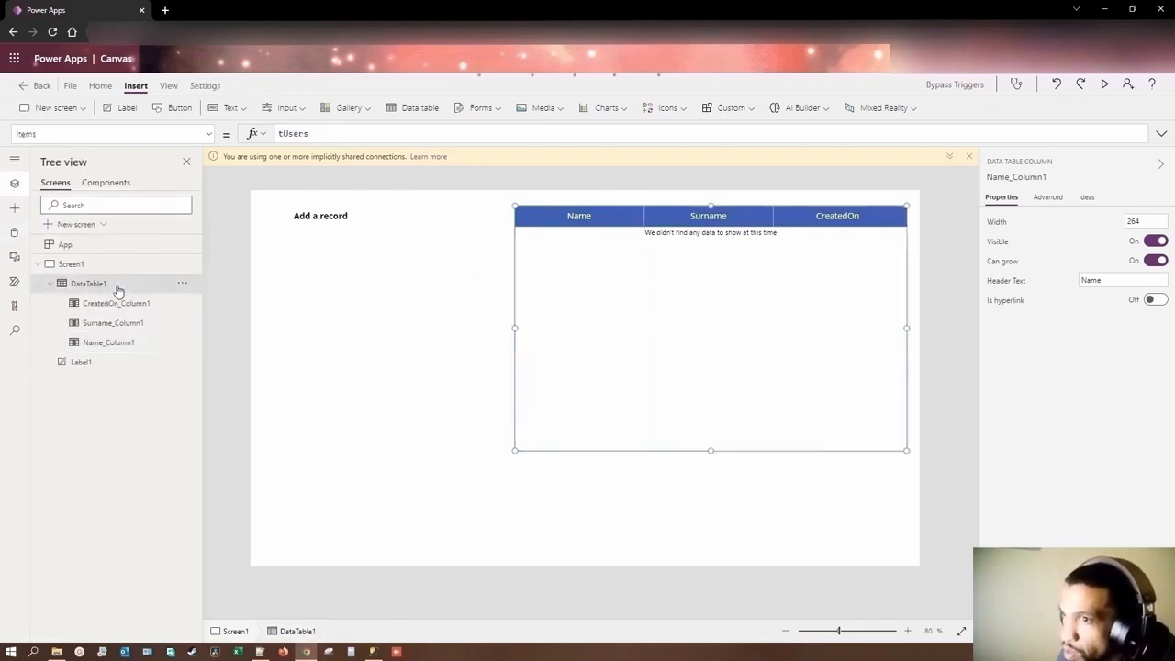
left_click(183, 284)
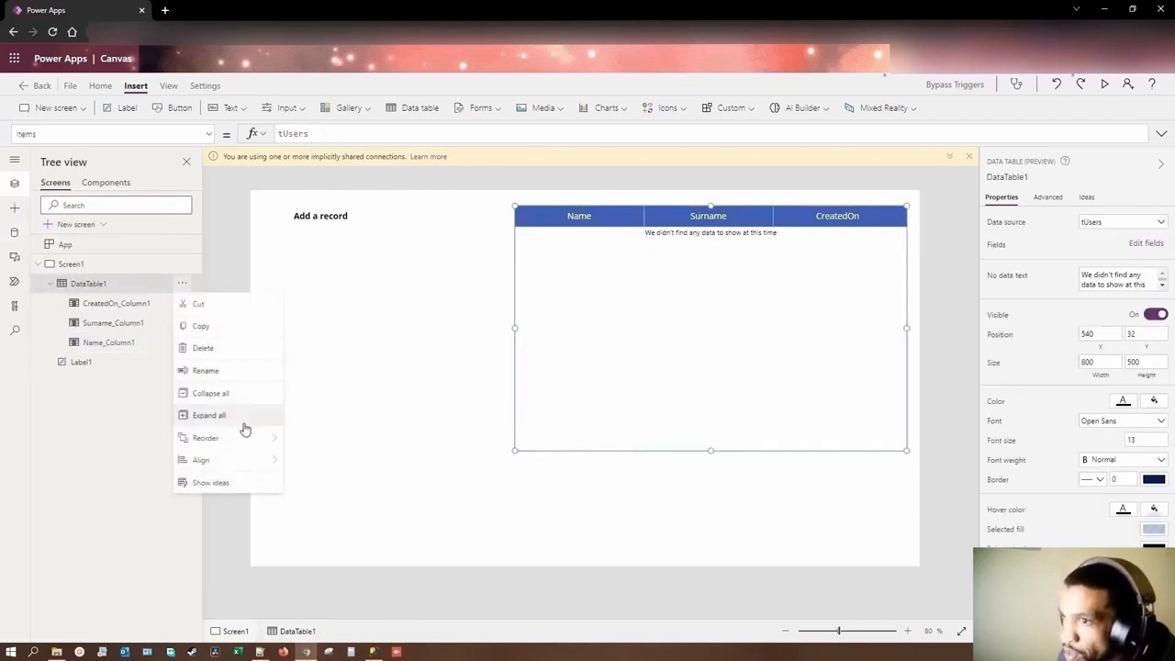
left_click(205, 370)
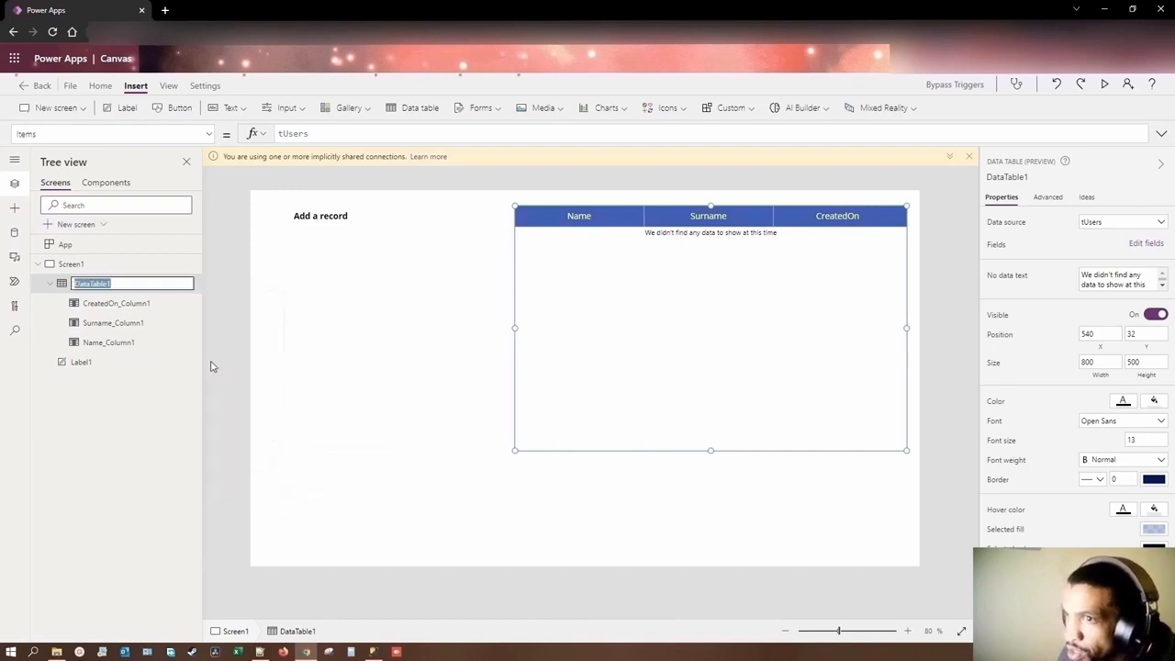
type("Reference_tUsers_dt")
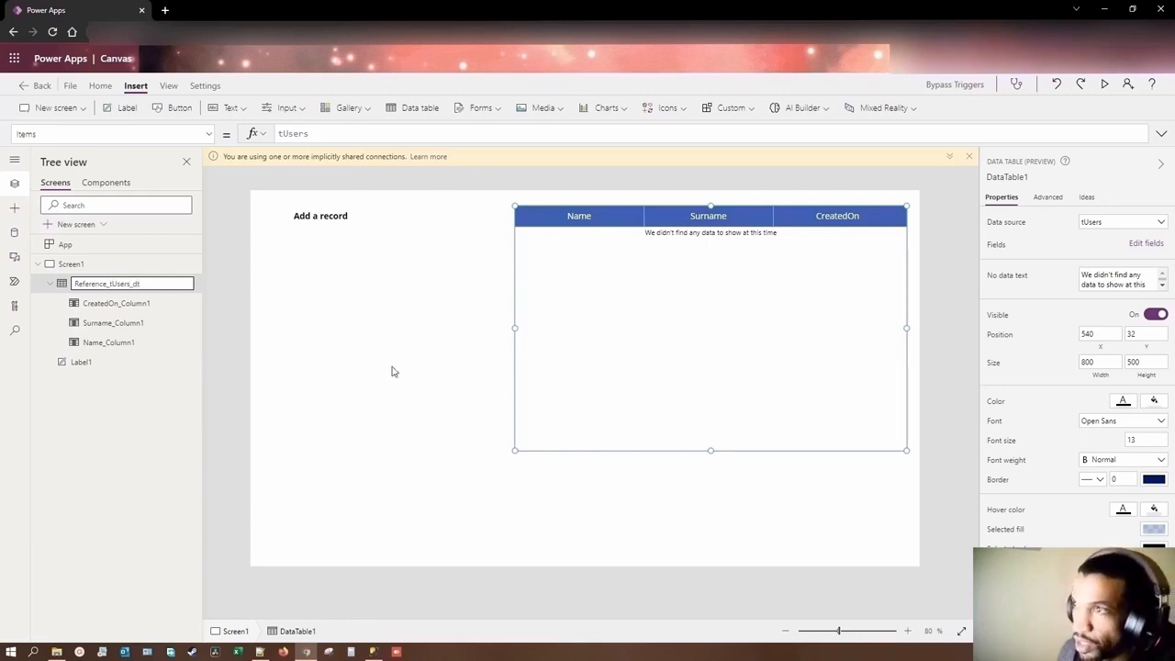
left_click(447, 374)
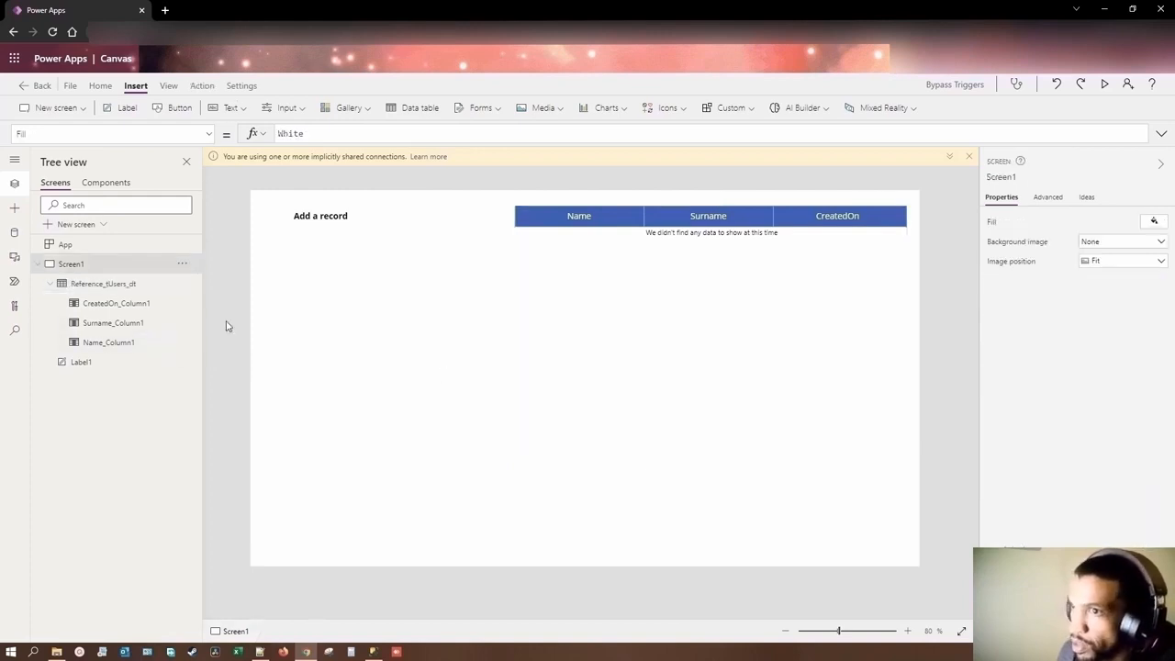
Step: Set the border thickness of the Reference_tUsers_dt data table to 2
left_click(60, 287)
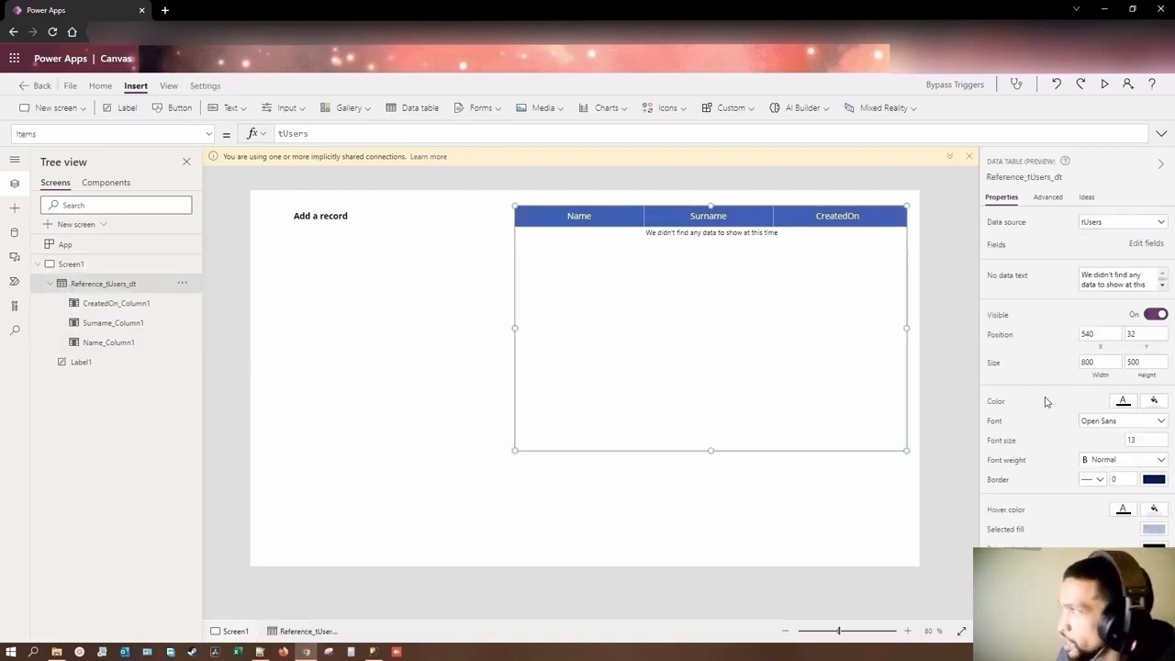
left_click(1124, 480)
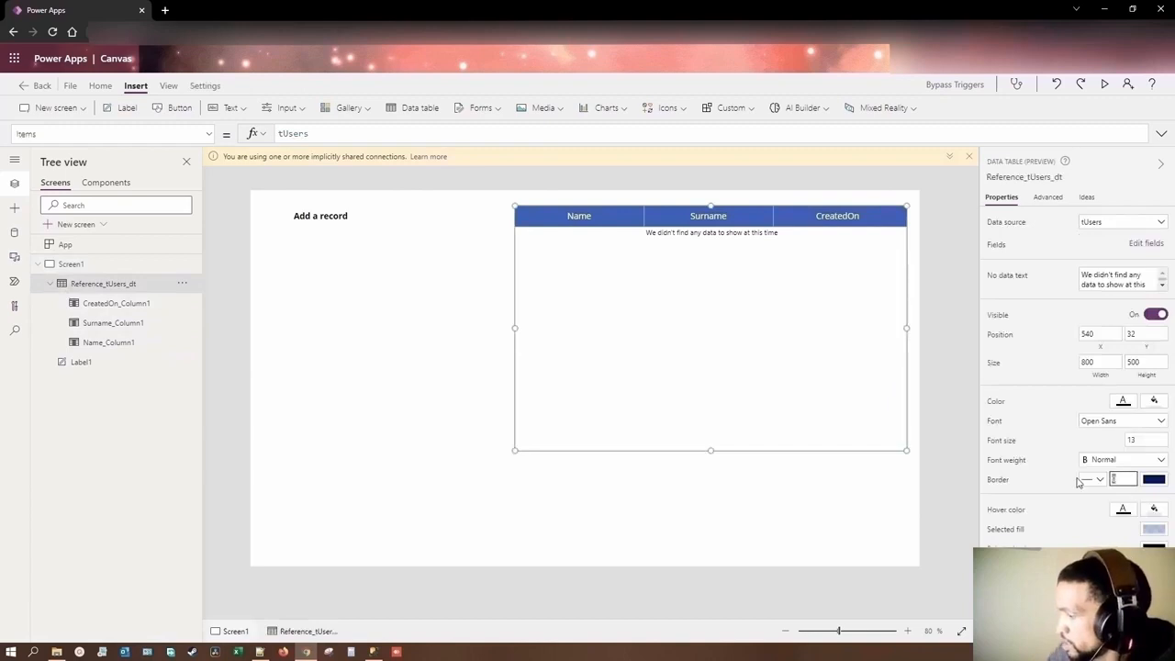
type("2")
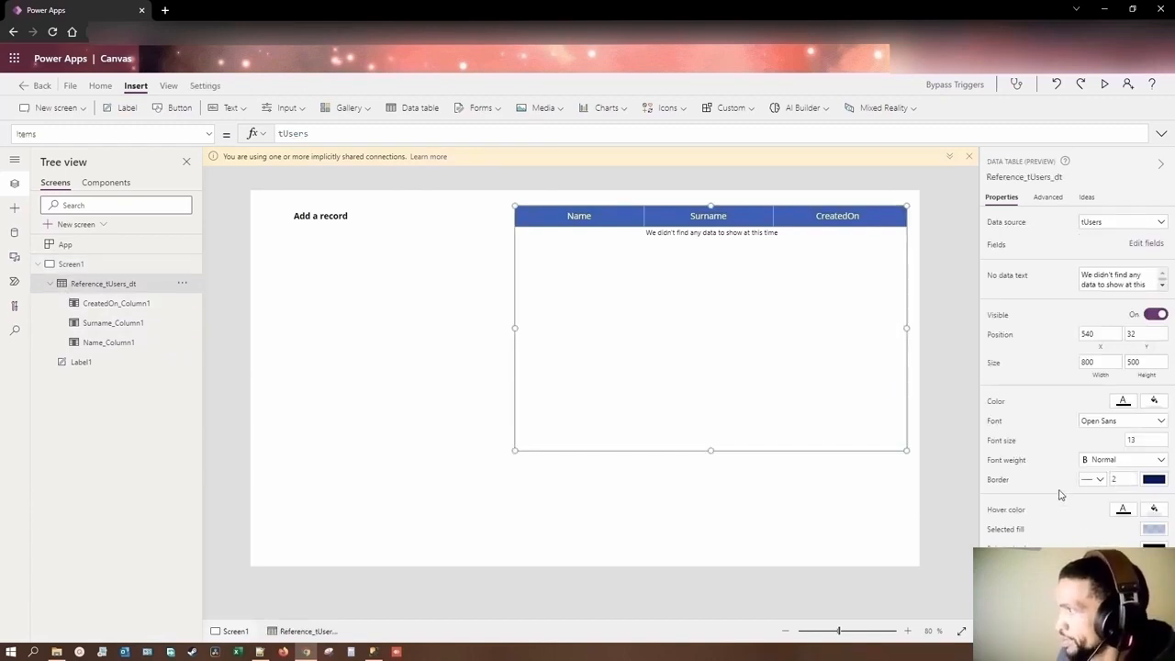
left_click(698, 468)
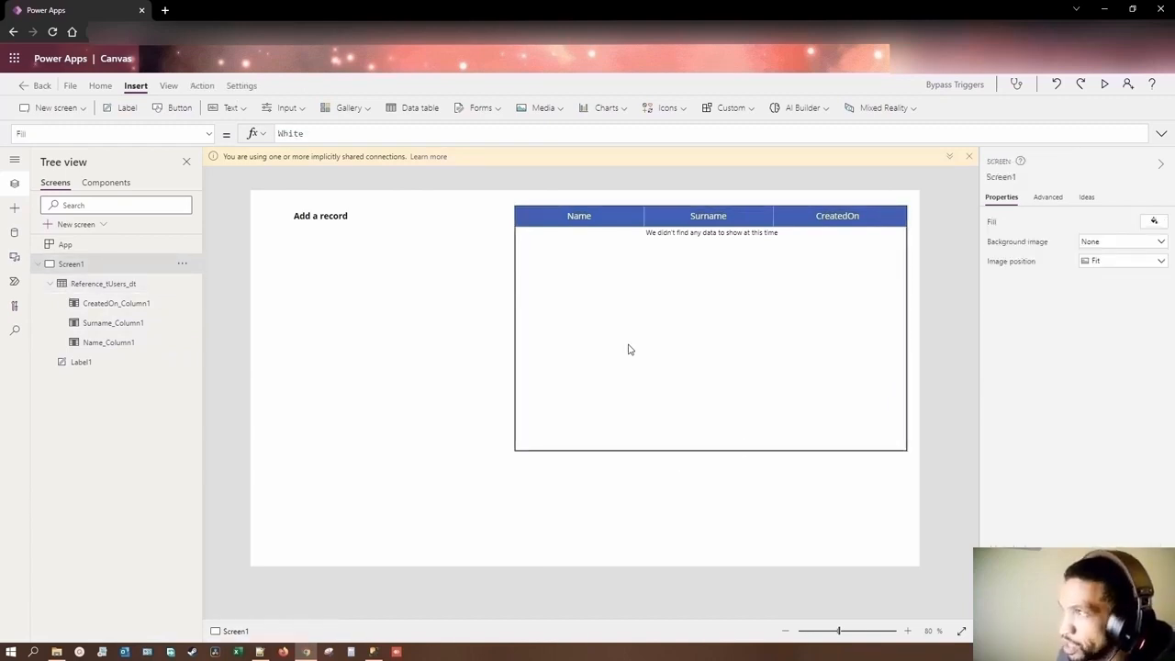
Step: Move the whole data table down the screen to about X 536, Y 240
left_click(586, 220)
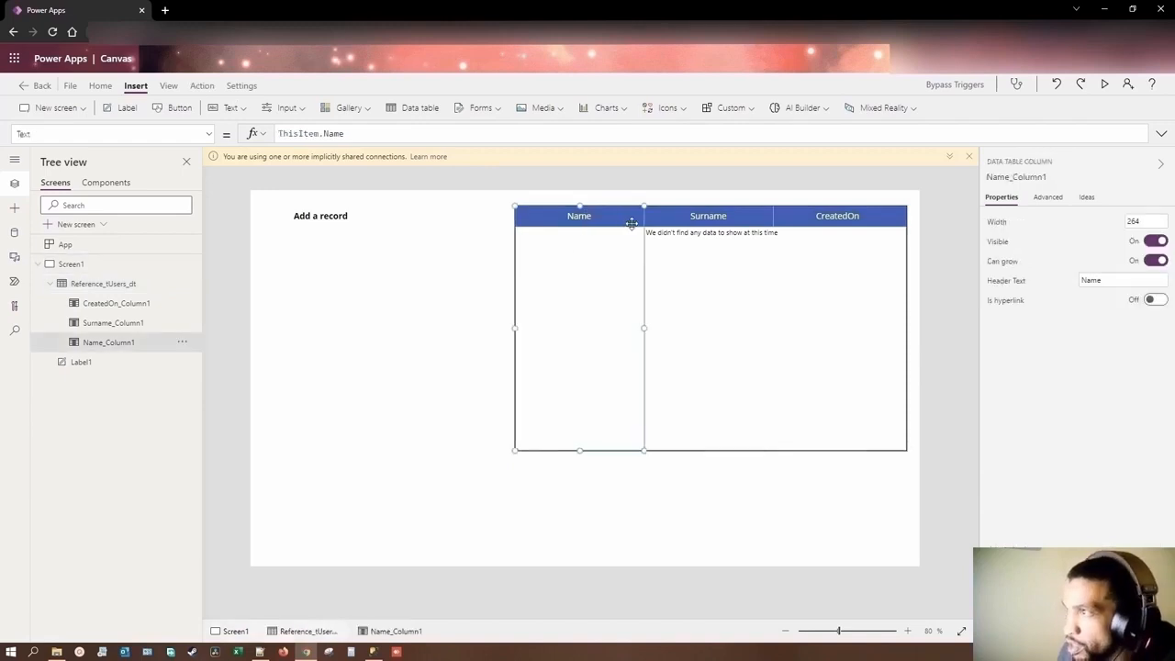
left_click(673, 256)
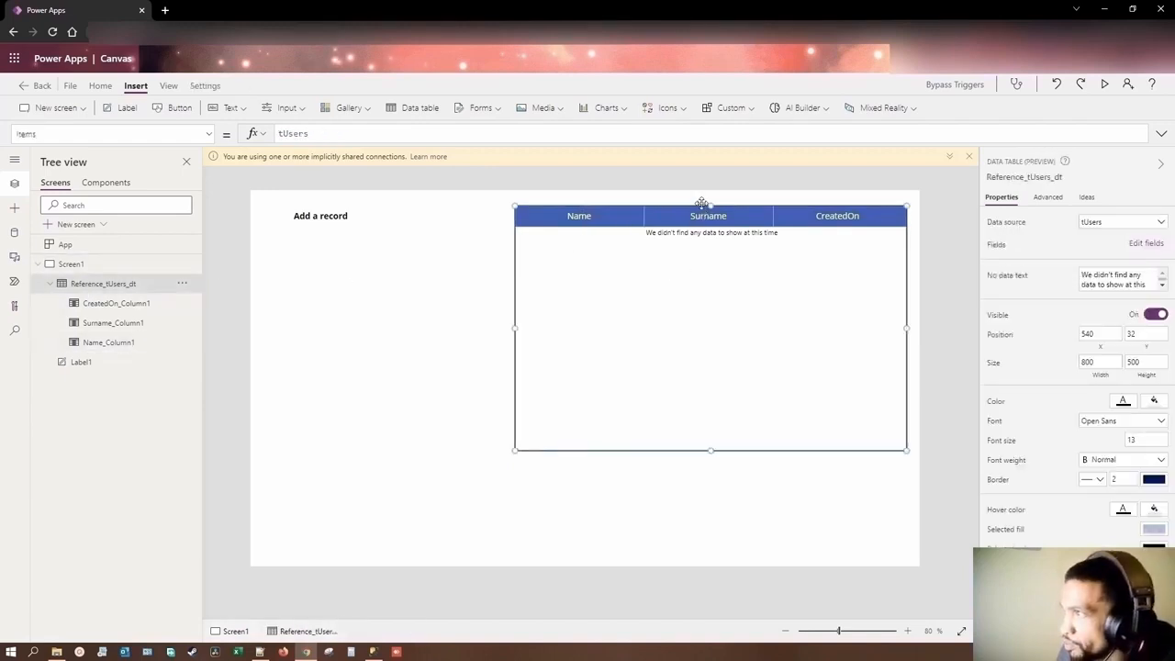
left_click_drag(702, 202, 701, 305)
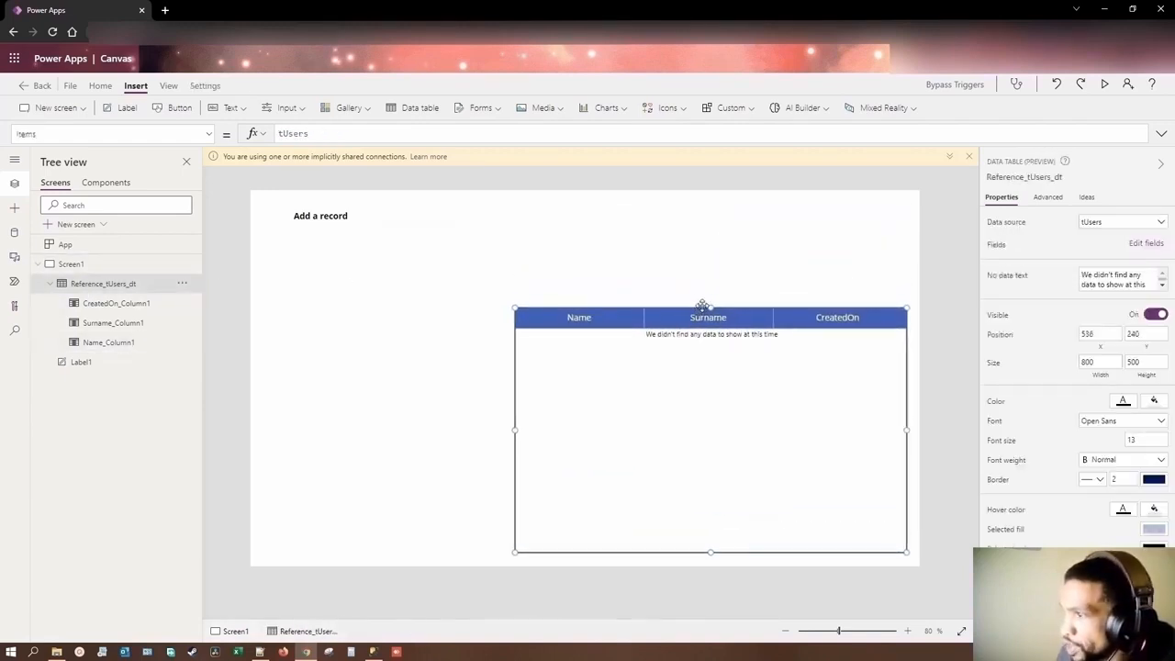
Step: Shift the "Add a record" label slightly to the right, keeping it near the top of the screen
left_click(425, 296)
left_click(320, 217)
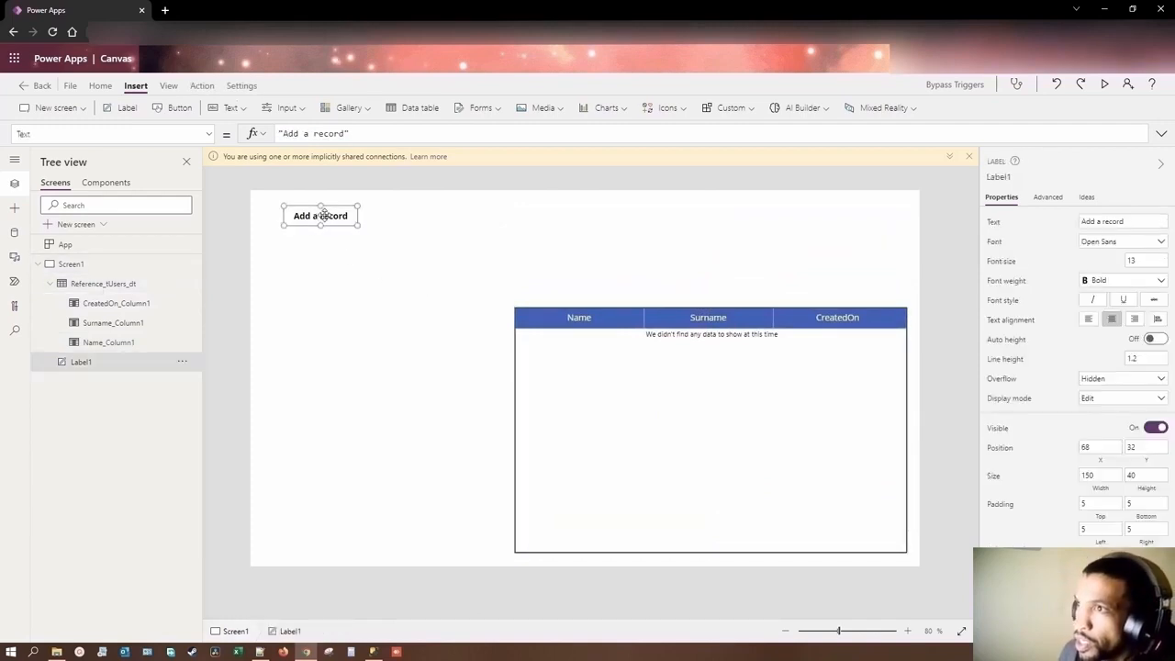
left_click_drag(322, 212, 368, 216)
left_click(374, 297)
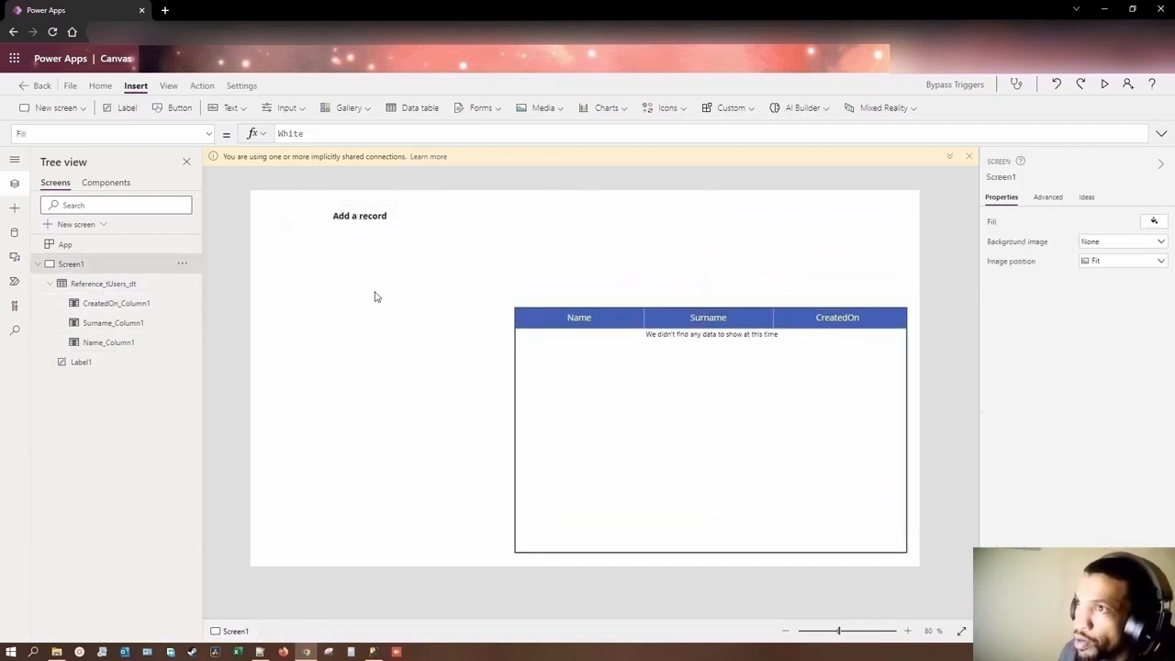
Step: Insert an edit form, narrow it to about 391 wide and place it below the "Add a record" label at about X 27, Y 91
left_click(472, 110)
left_click(485, 139)
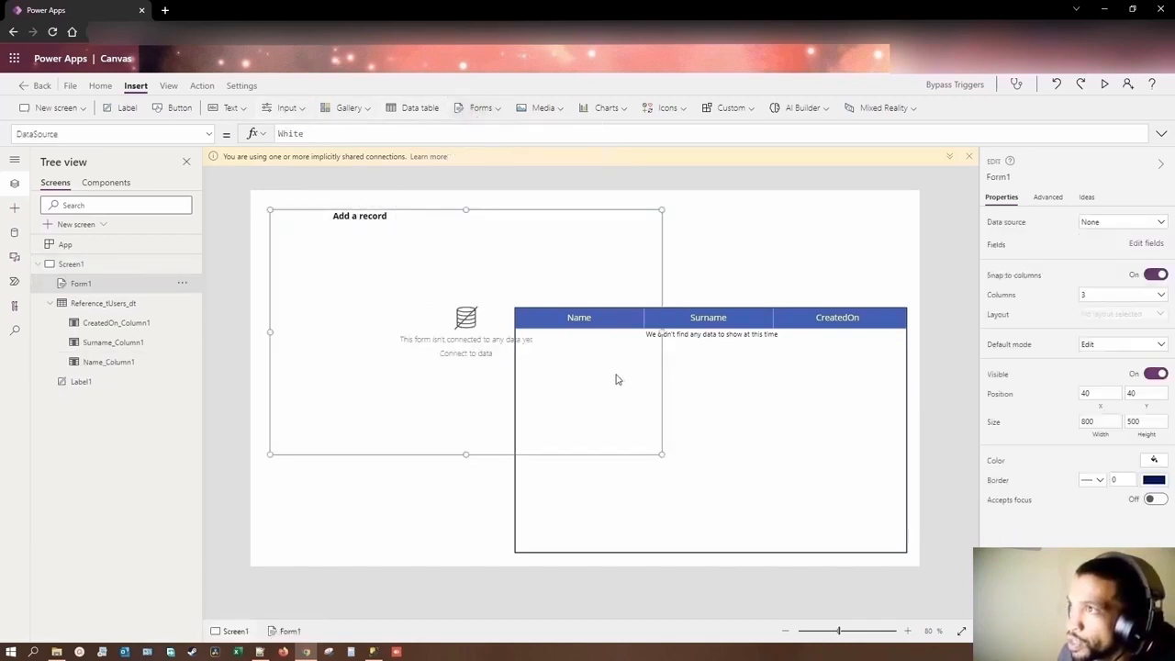
left_click_drag(630, 334, 464, 334)
left_click_drag(395, 214, 389, 238)
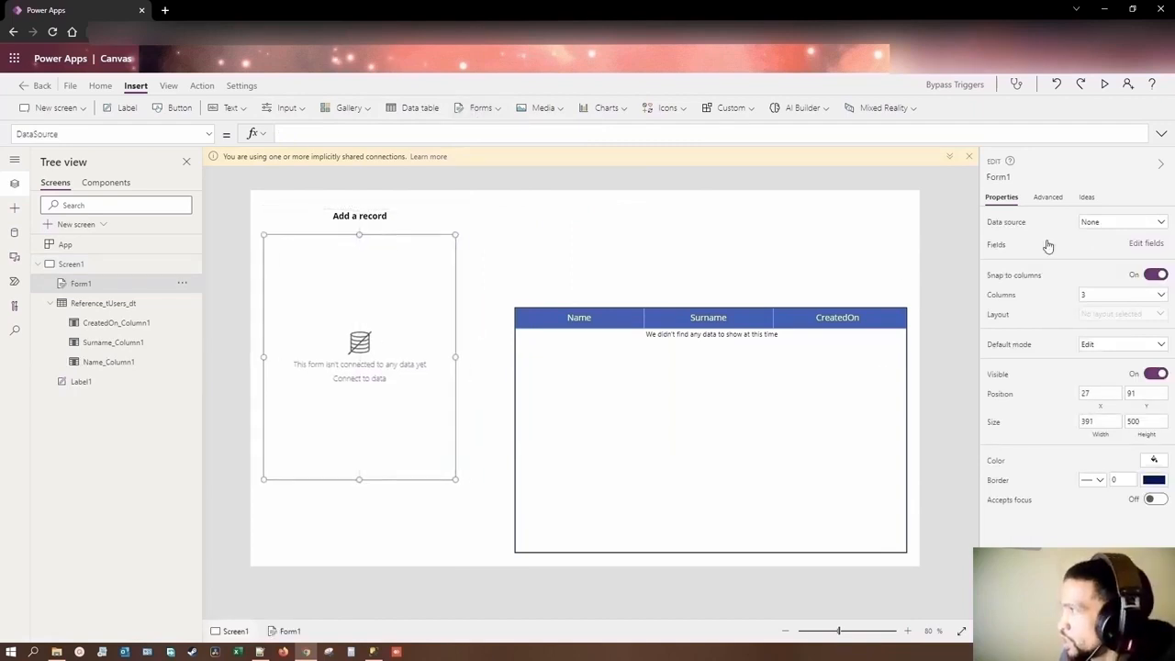
Step: Connect the edit form to the tUsers data source and add the CreatedOn, Name and Surname fields to it
left_click(1136, 224)
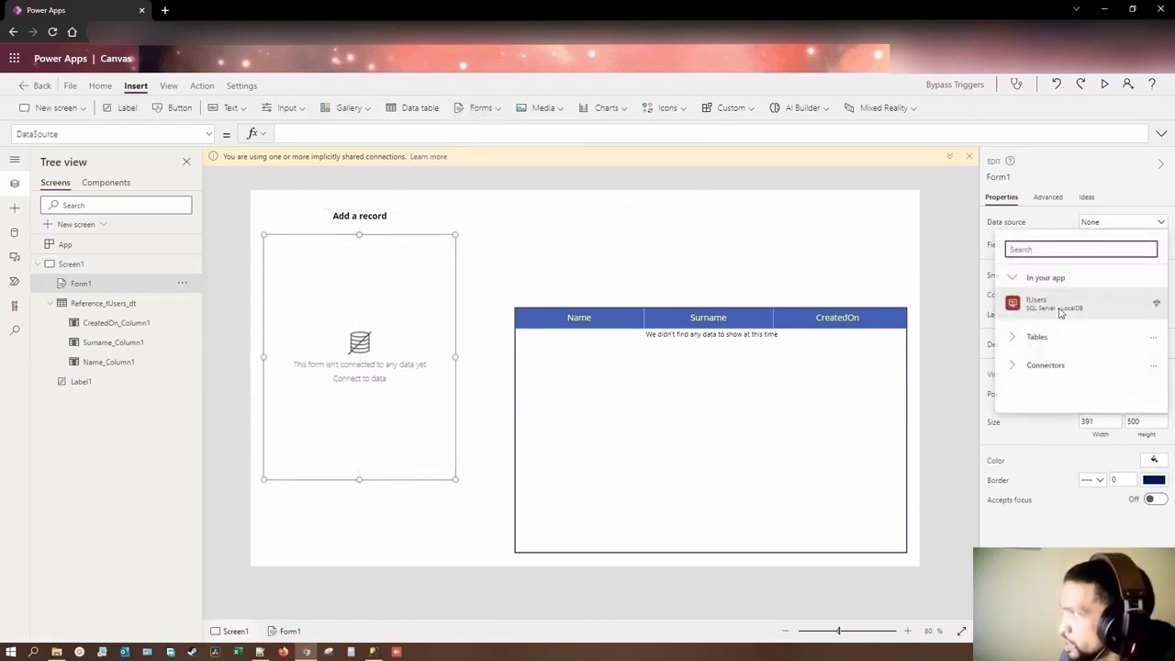
left_click(1058, 307)
left_click(1146, 244)
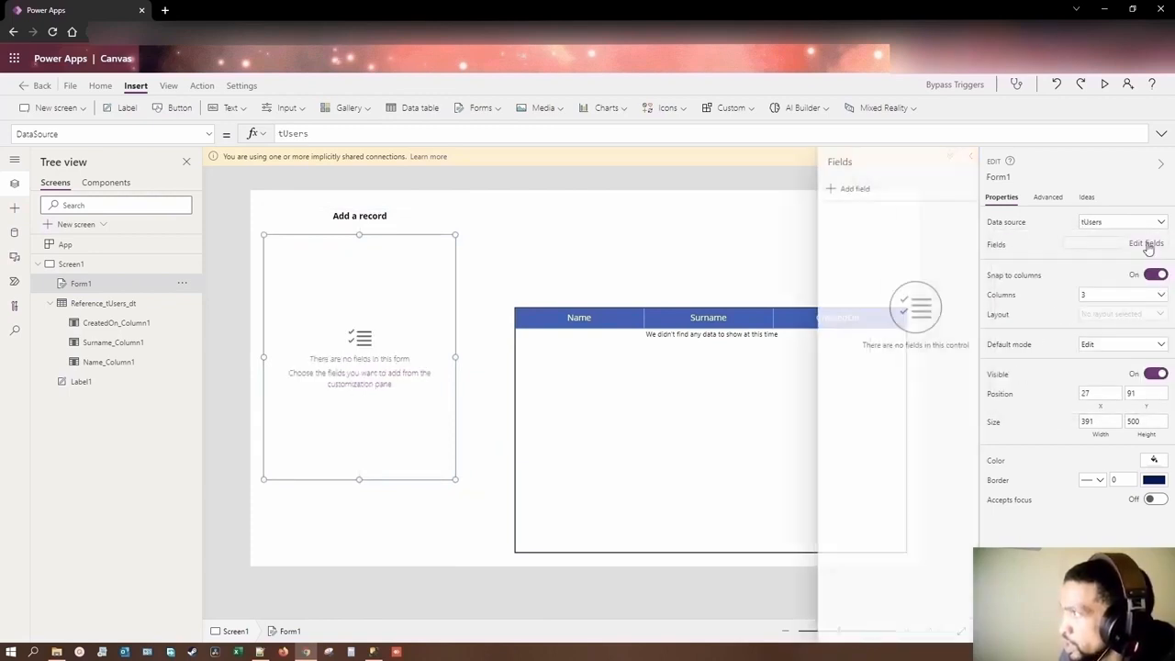
left_click(830, 188)
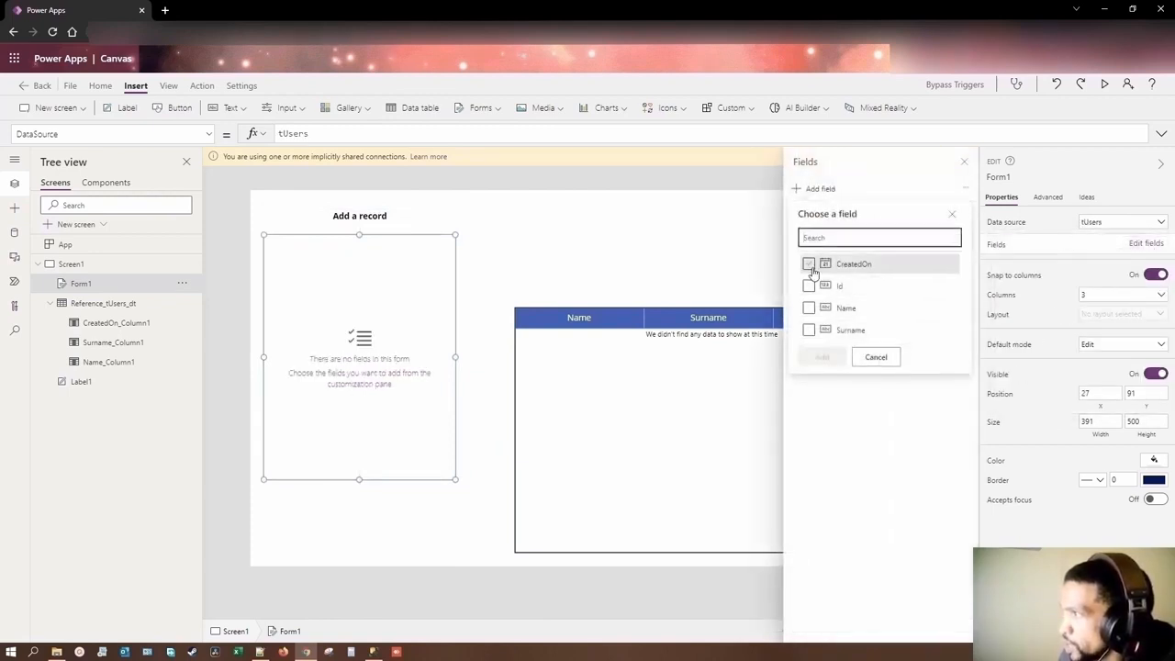
left_click(809, 307)
left_click(809, 330)
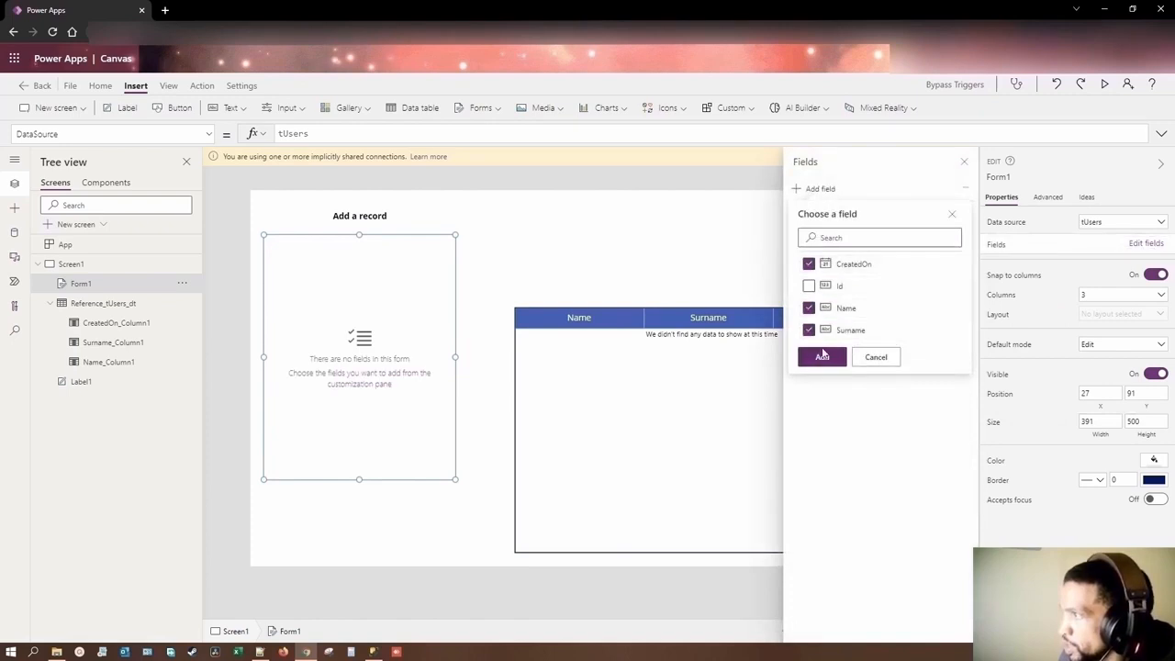
left_click(823, 357)
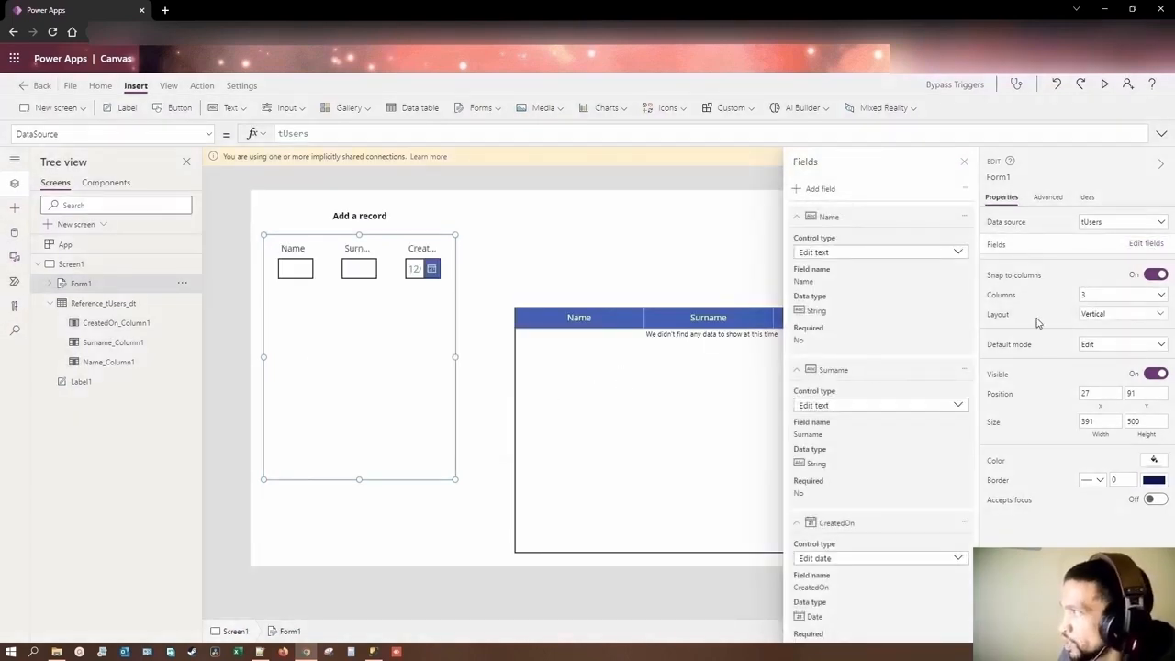
Step: Lay the form out in 1 column and set its default mode to New, then close the field list
left_click(1090, 296)
left_click(1101, 315)
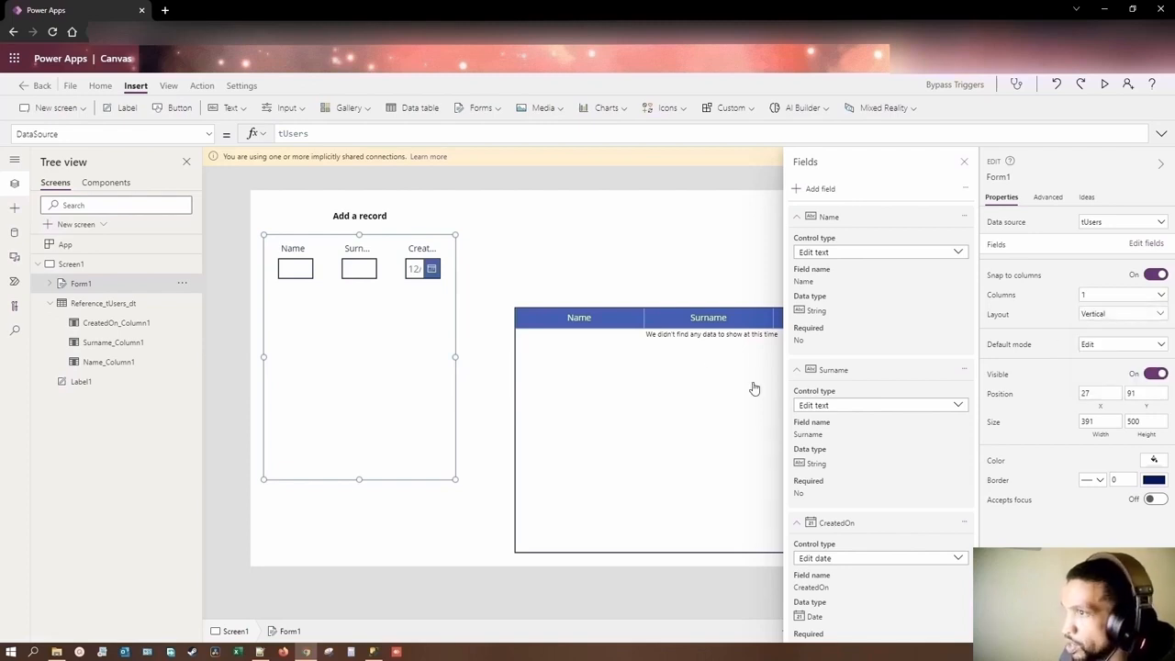
left_click(1106, 351)
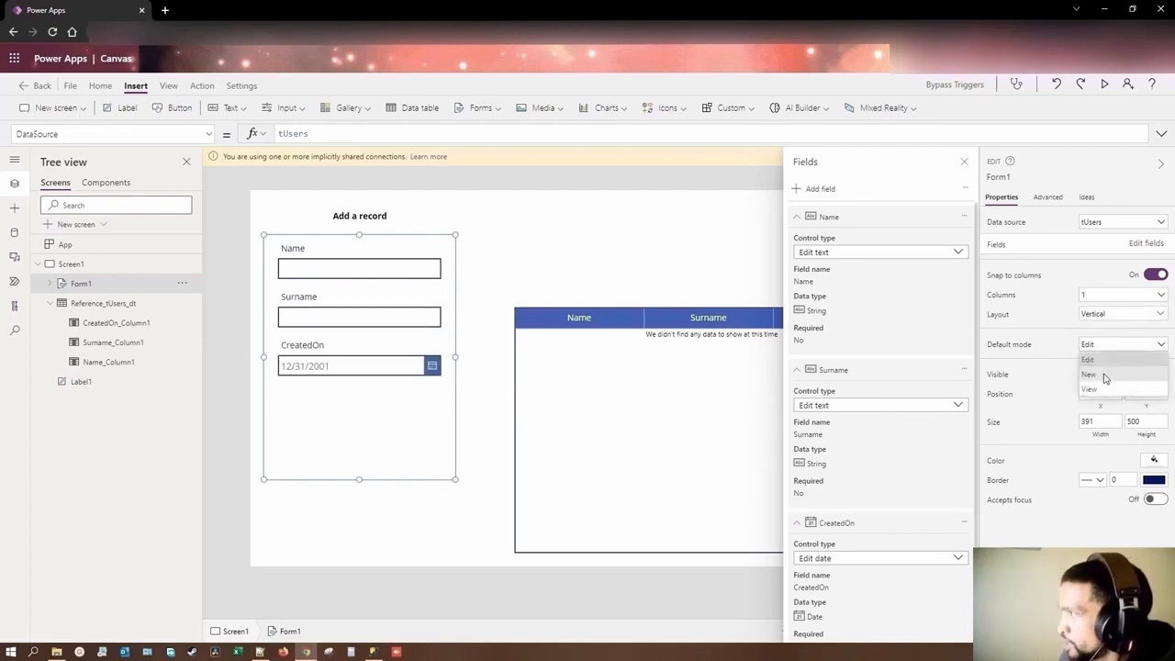
left_click(1102, 372)
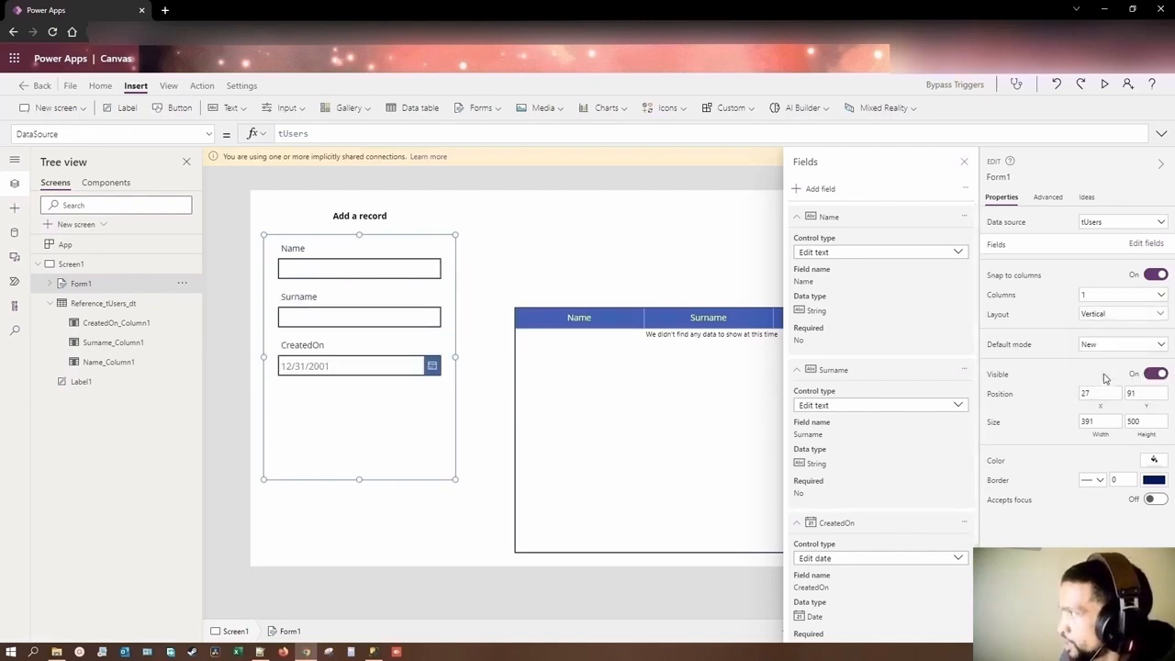
left_click(963, 161)
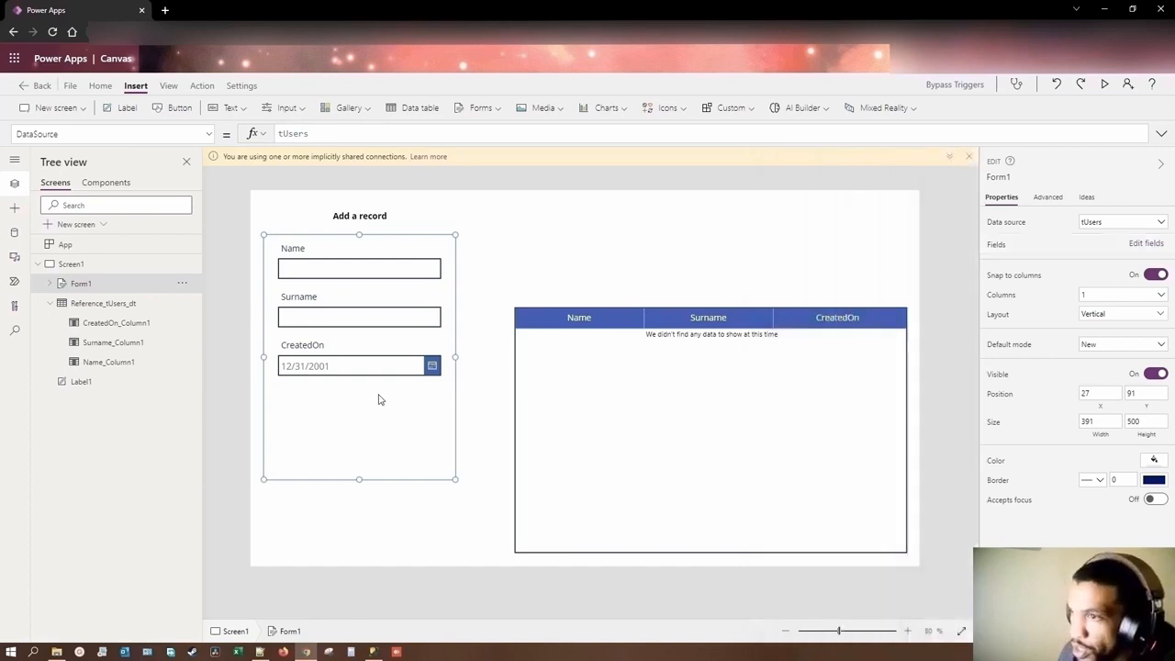
Step: Unlock the Name, Surname and CreatedOn data cards of the form
left_click(315, 367)
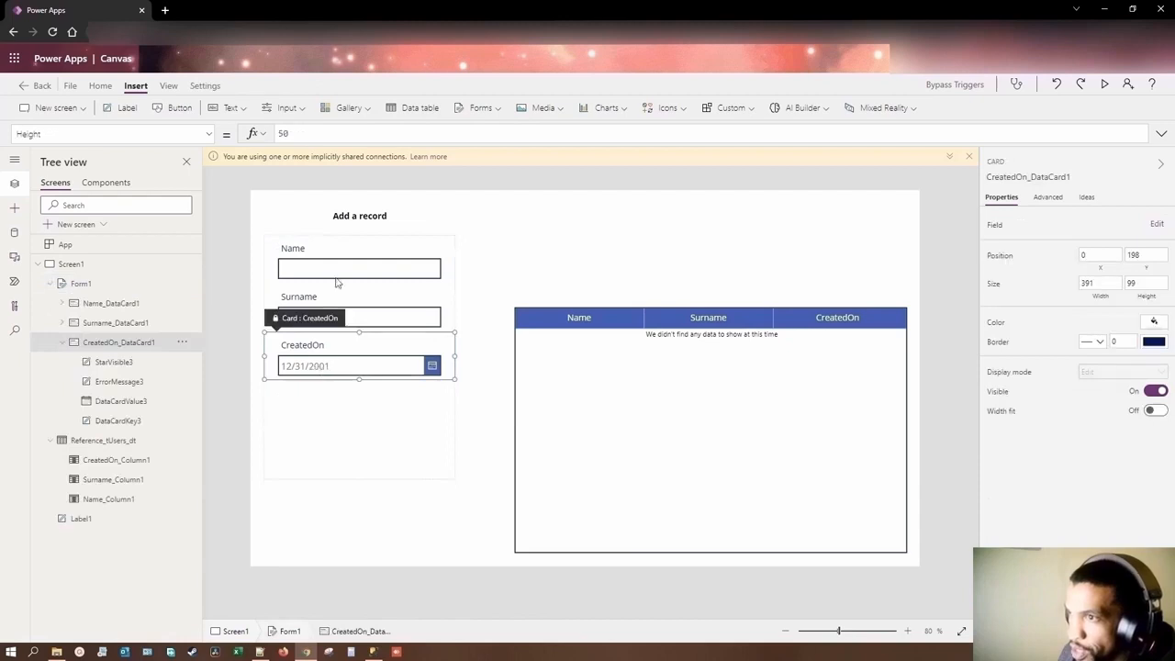
left_click(340, 278)
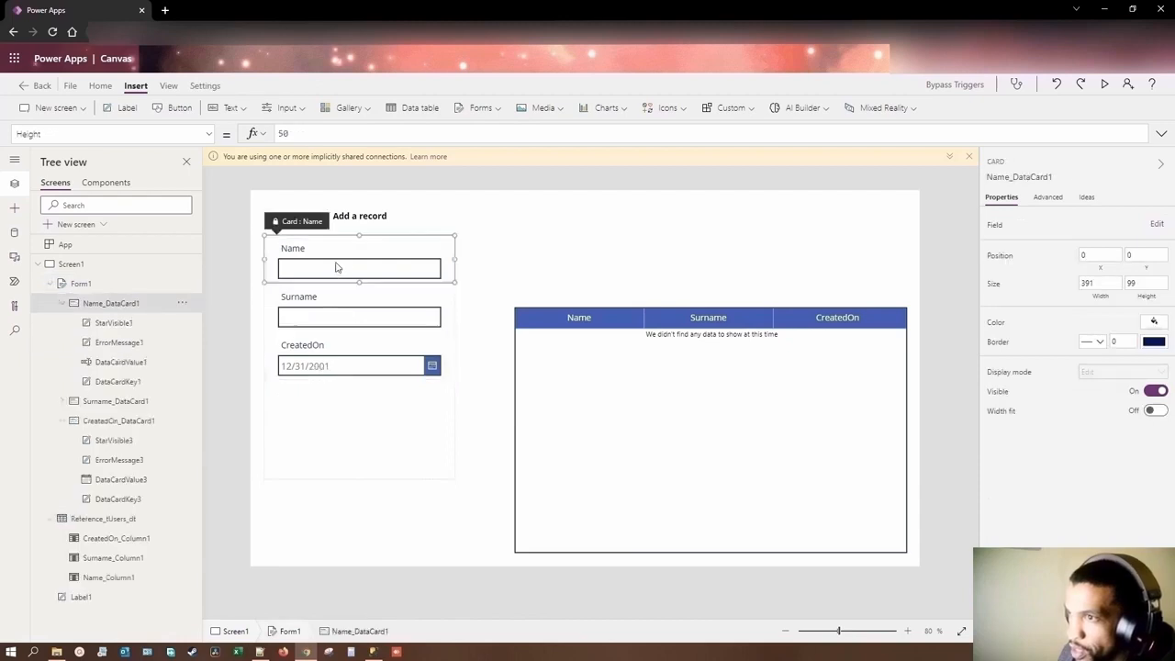
left_click(182, 303)
left_click(192, 323)
left_click(62, 303)
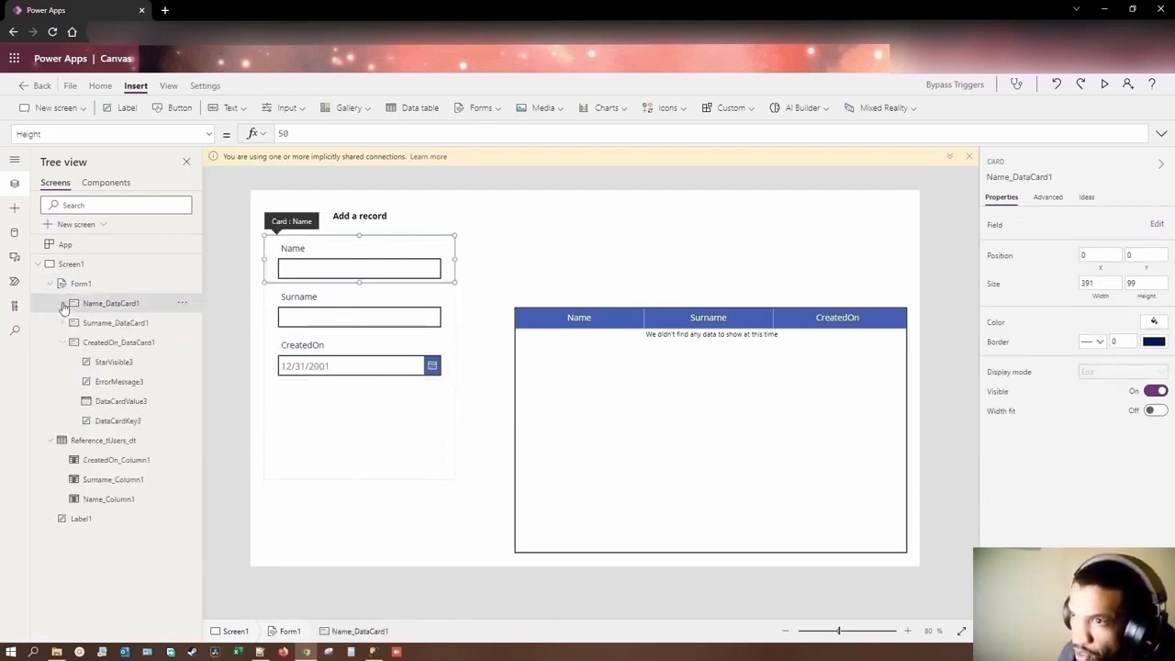
left_click(183, 323)
left_click(201, 343)
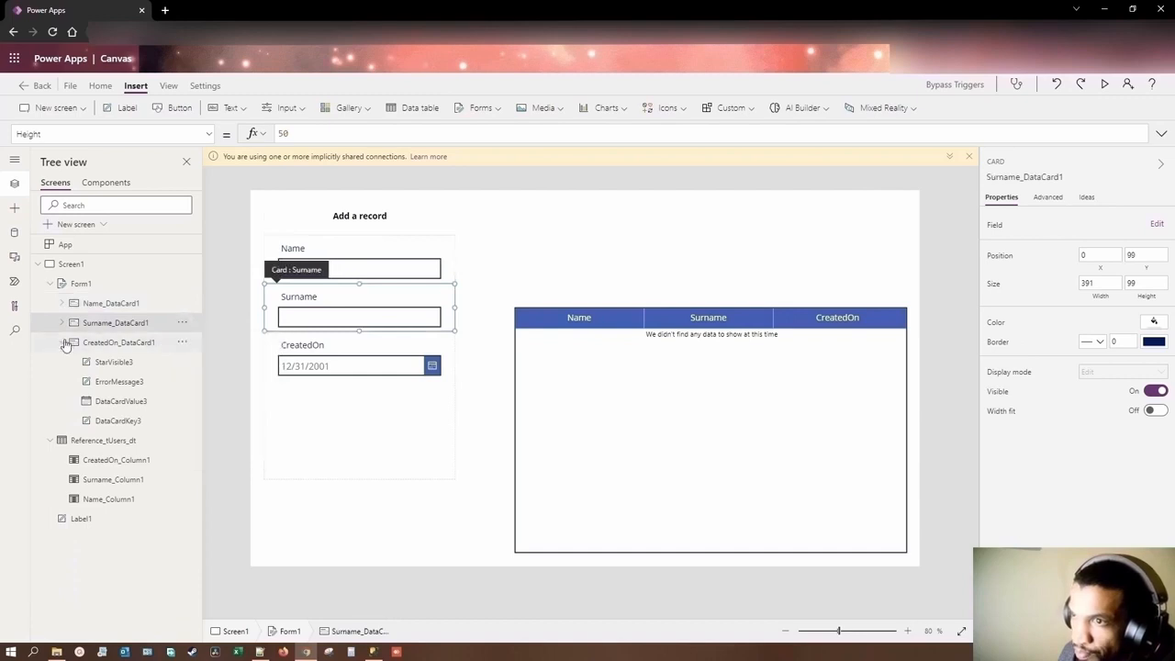
left_click(61, 342)
left_click(182, 342)
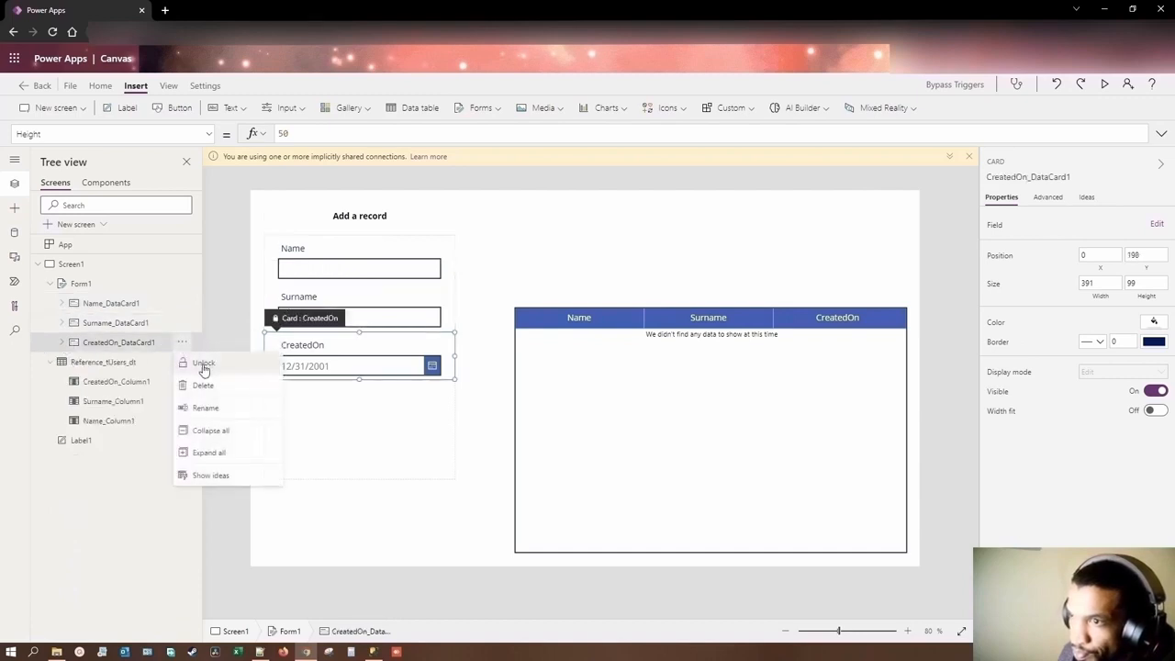
left_click(190, 363)
Step: Delete the StarVisible1 and ErrorMessage1 labels from the form's Name data card
left_click(61, 303)
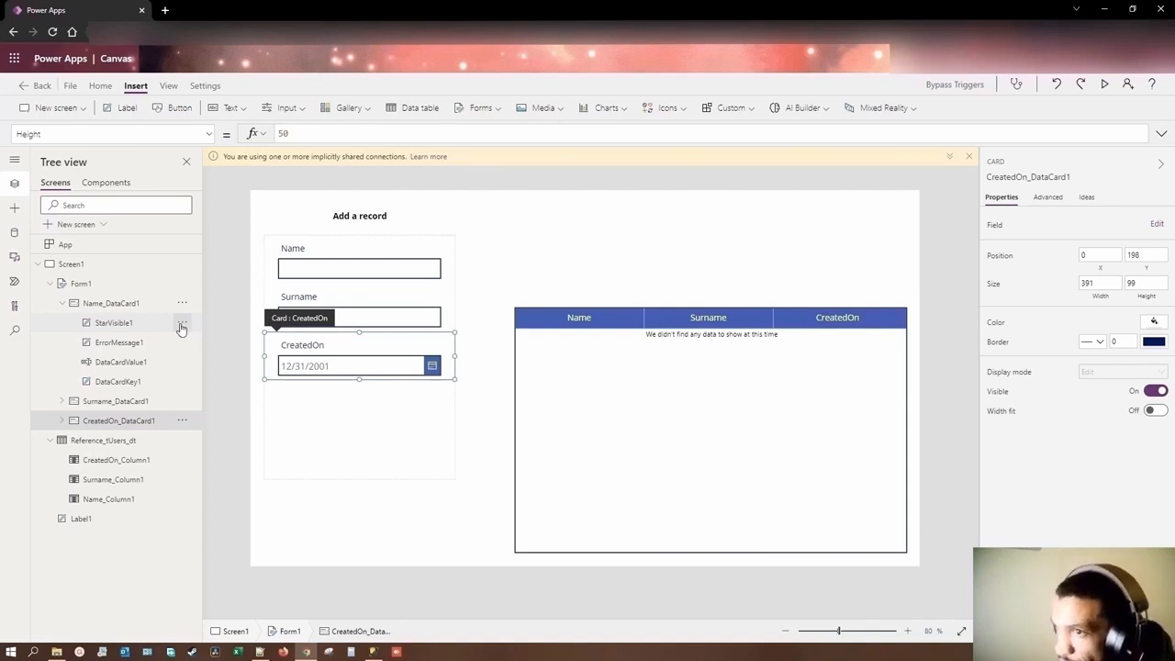
left_click(182, 323)
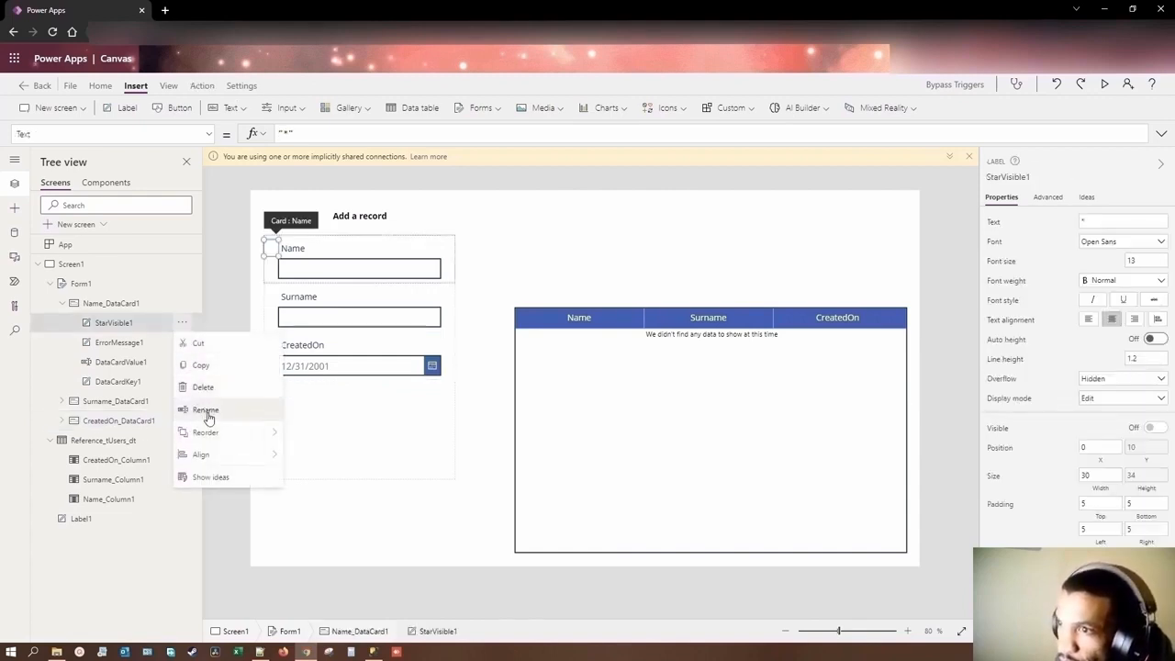
left_click(203, 386)
left_click(182, 323)
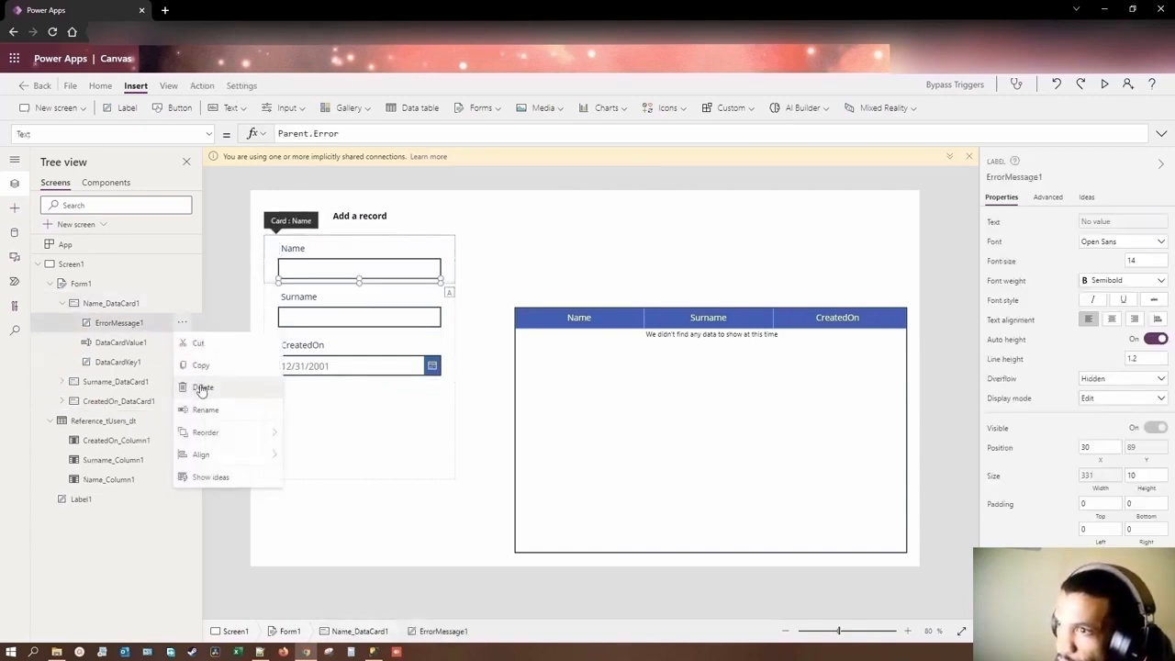
left_click(202, 388)
Step: Delete the StarVisible2 and ErrorMessage2 labels from the form's Surname data card
left_click(61, 362)
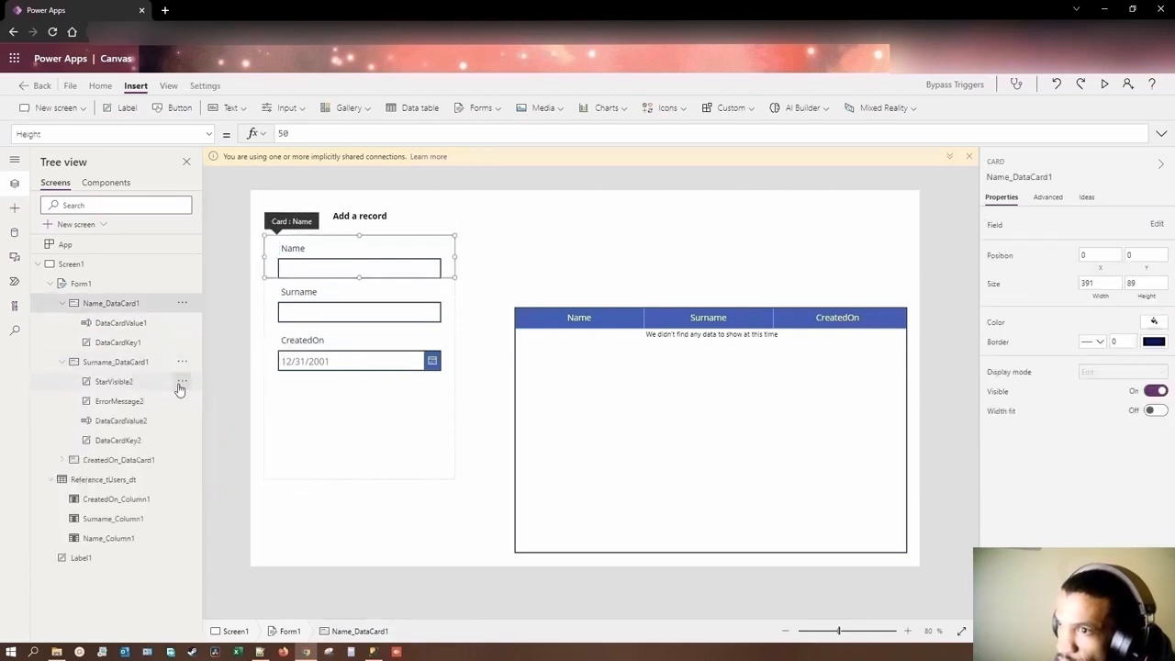
left_click(182, 381)
left_click(203, 447)
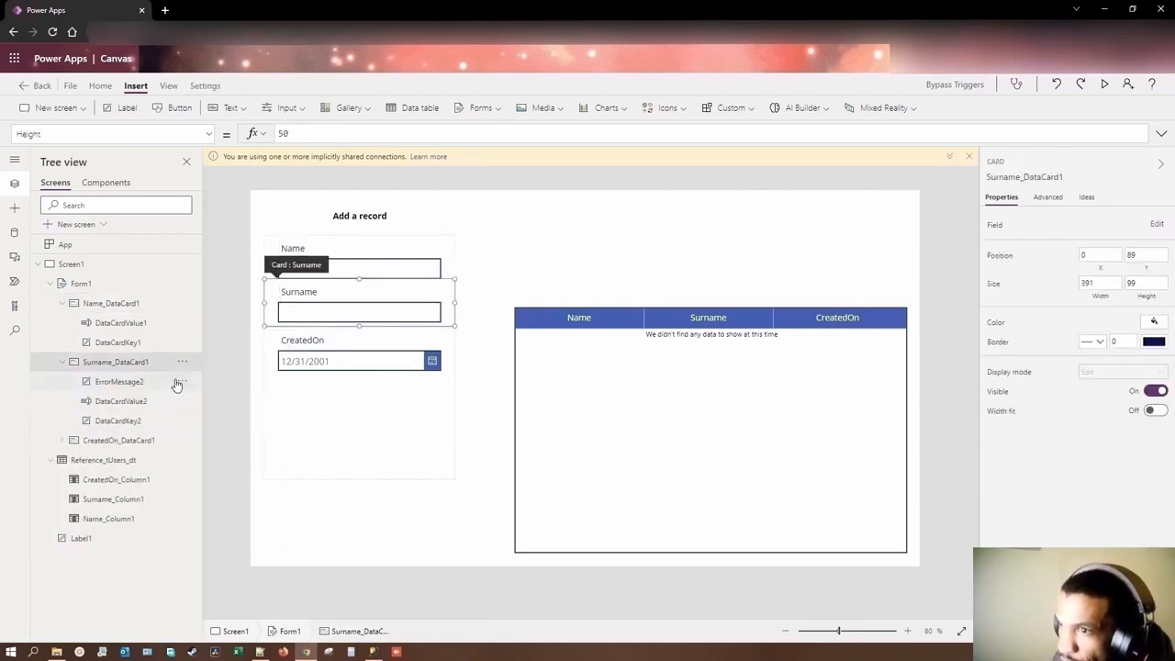
left_click(181, 381)
left_click(203, 446)
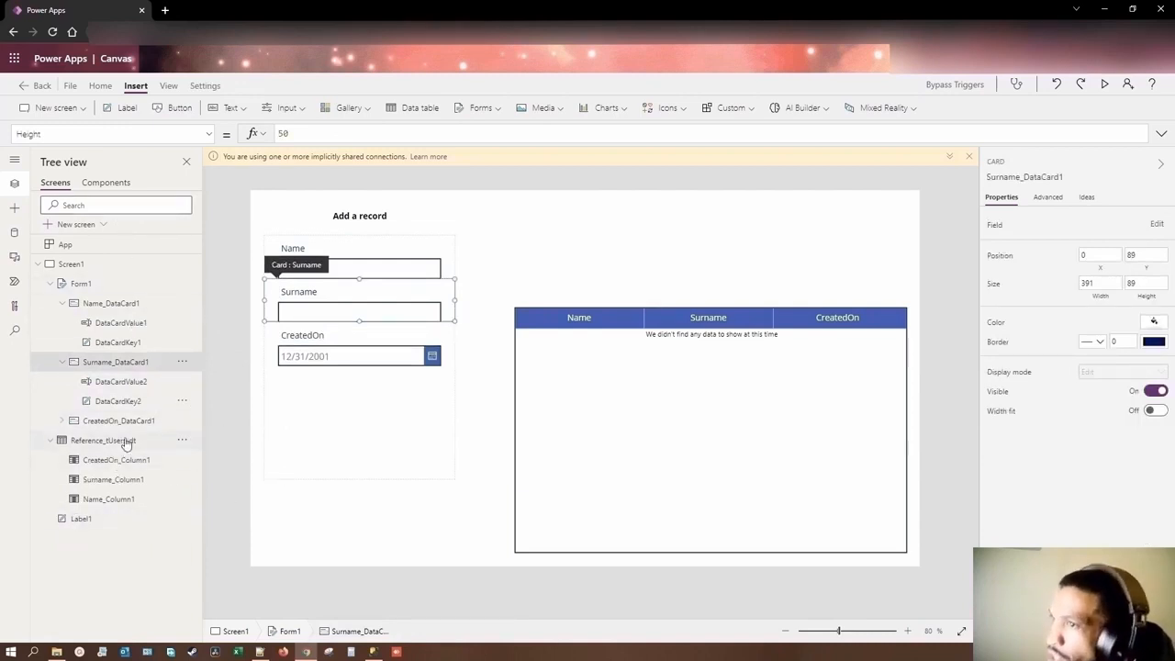
Step: Search the tree for "errorm" and "star" and delete the ErrorMessage3 and StarVisible3 labels from the CreatedOn data card
left_click(77, 203)
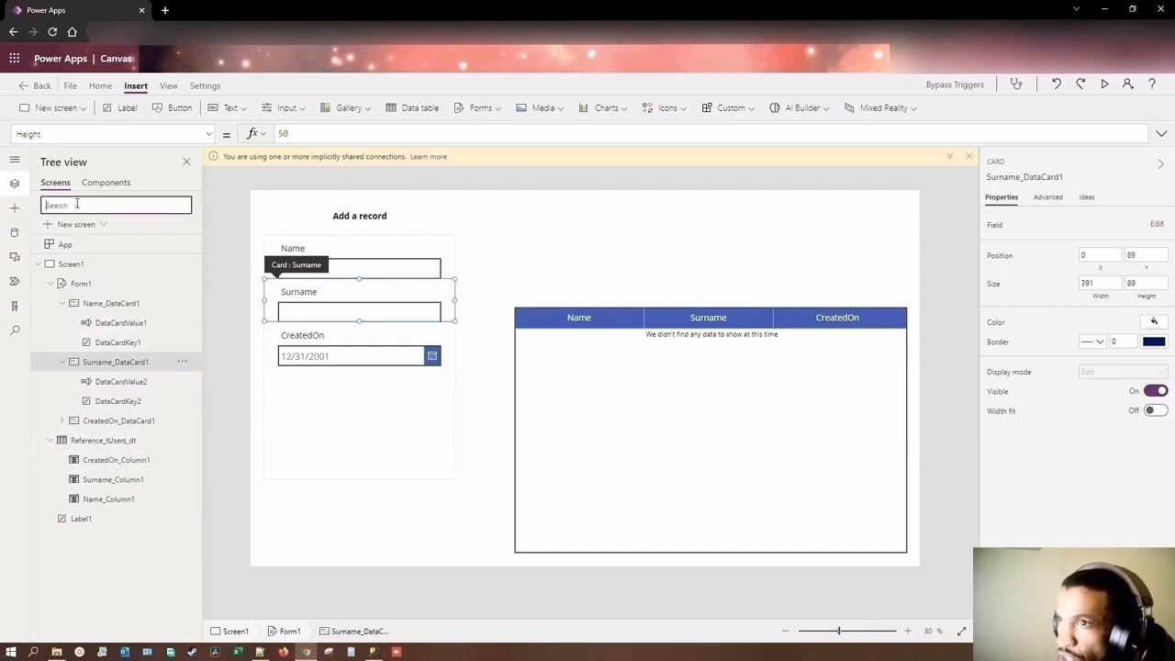
type("star")
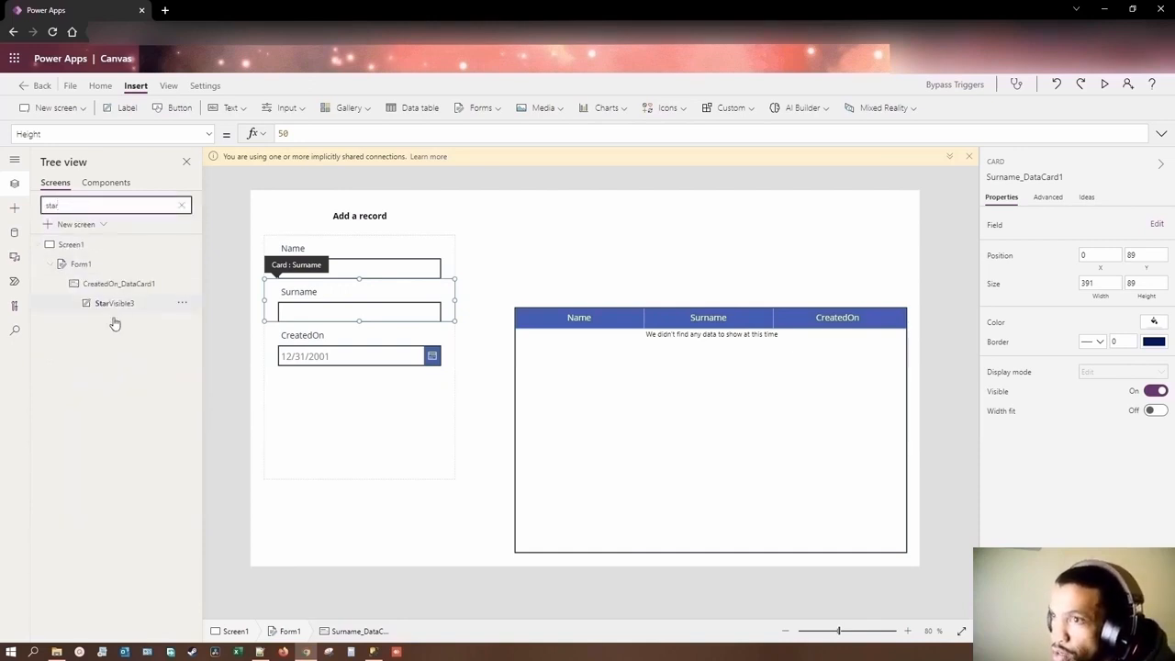
left_click_drag(90, 205, 44, 206)
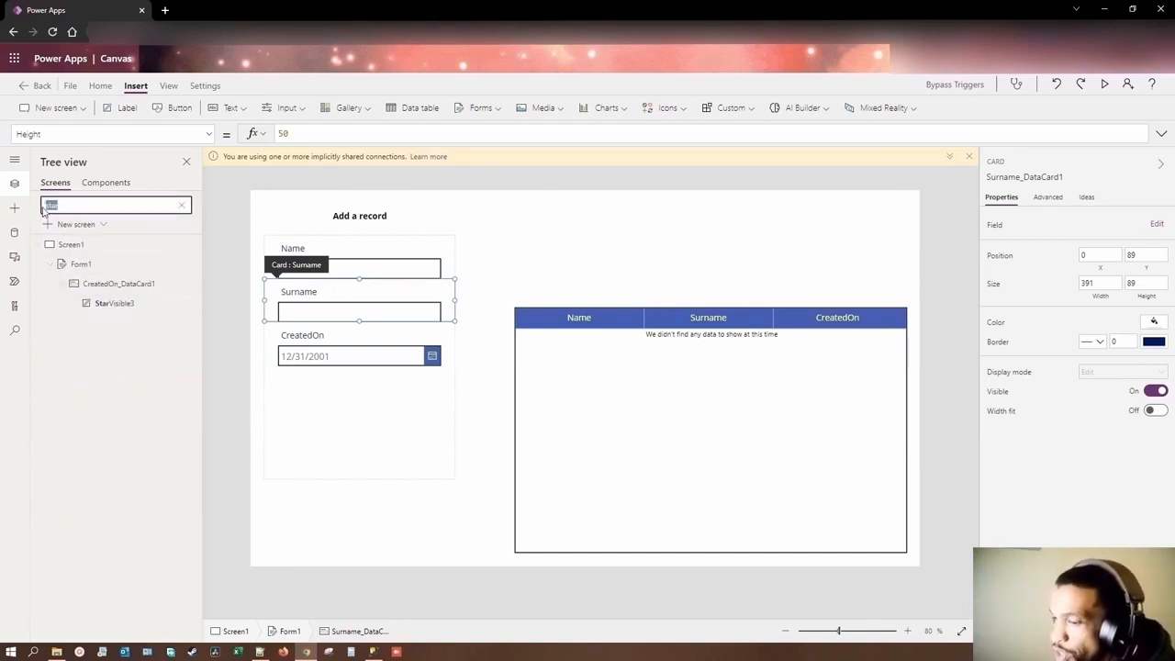
type("error")
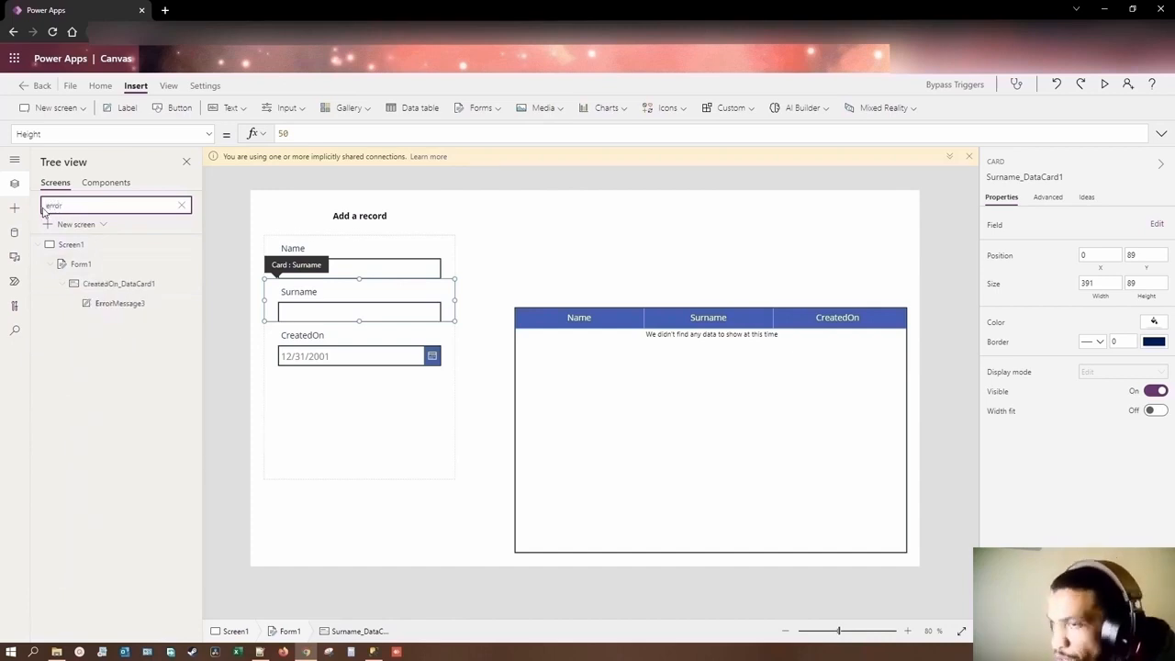
type("m")
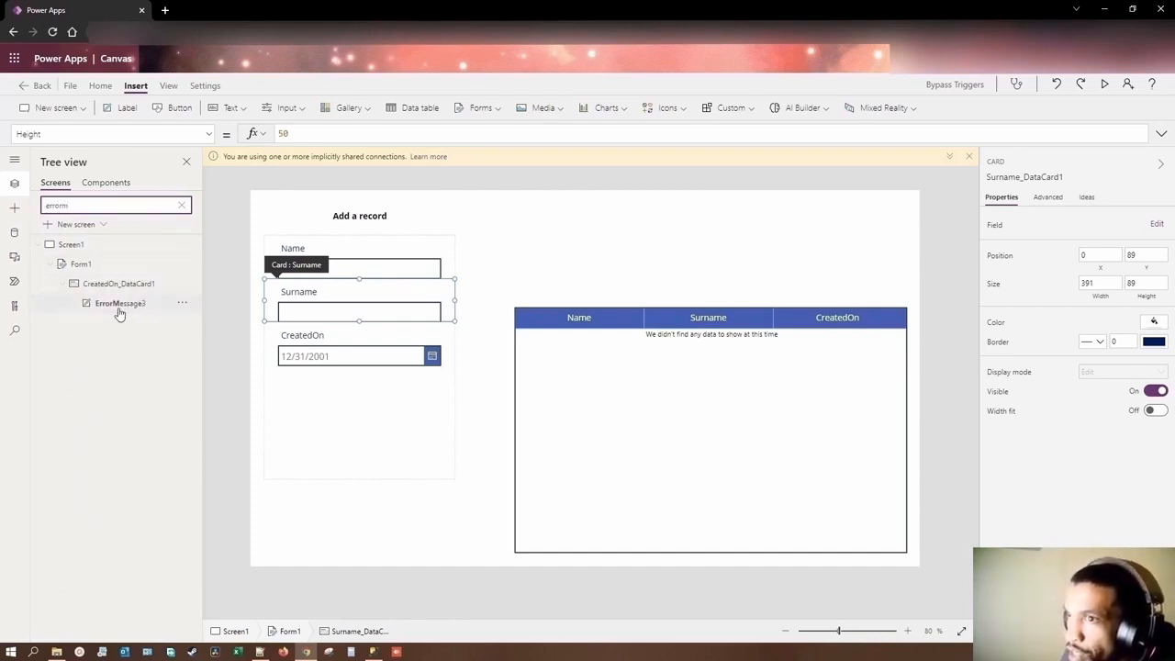
left_click(181, 304)
left_click(222, 381)
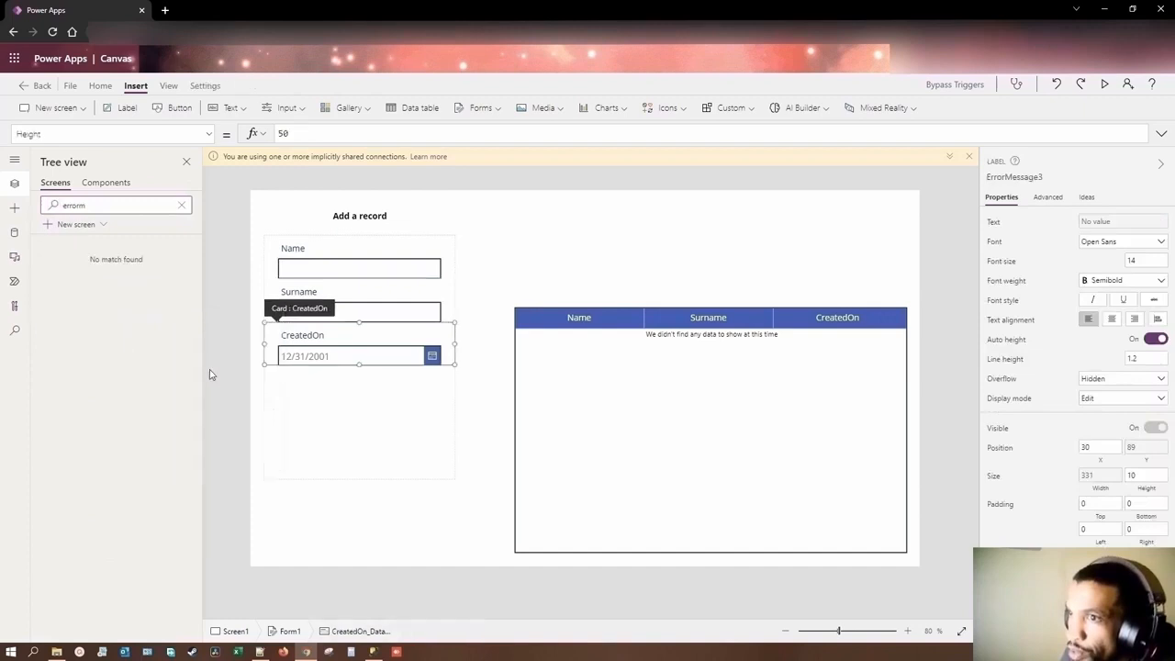
left_click_drag(86, 205, 25, 215)
type("star")
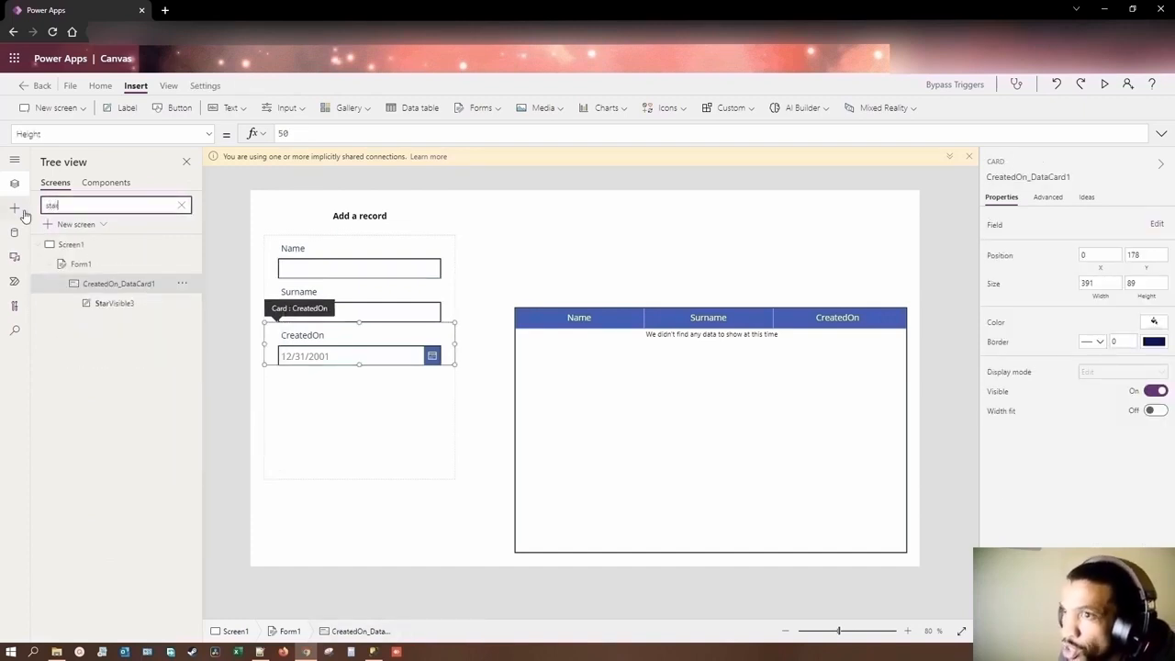
left_click(184, 304)
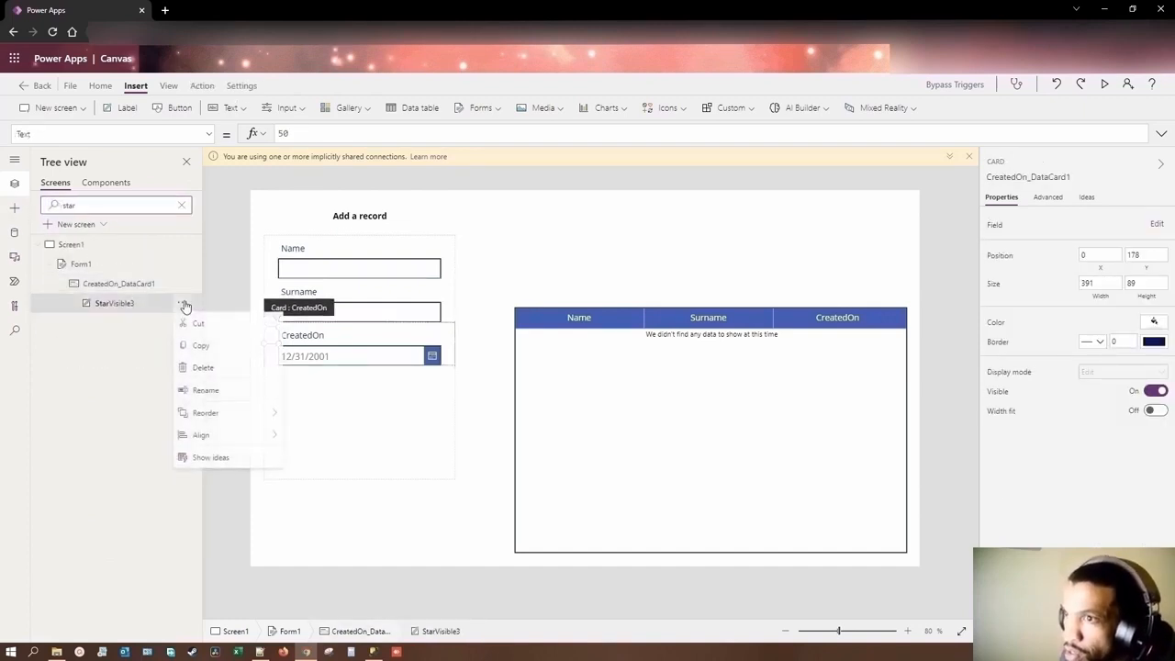
left_click(220, 368)
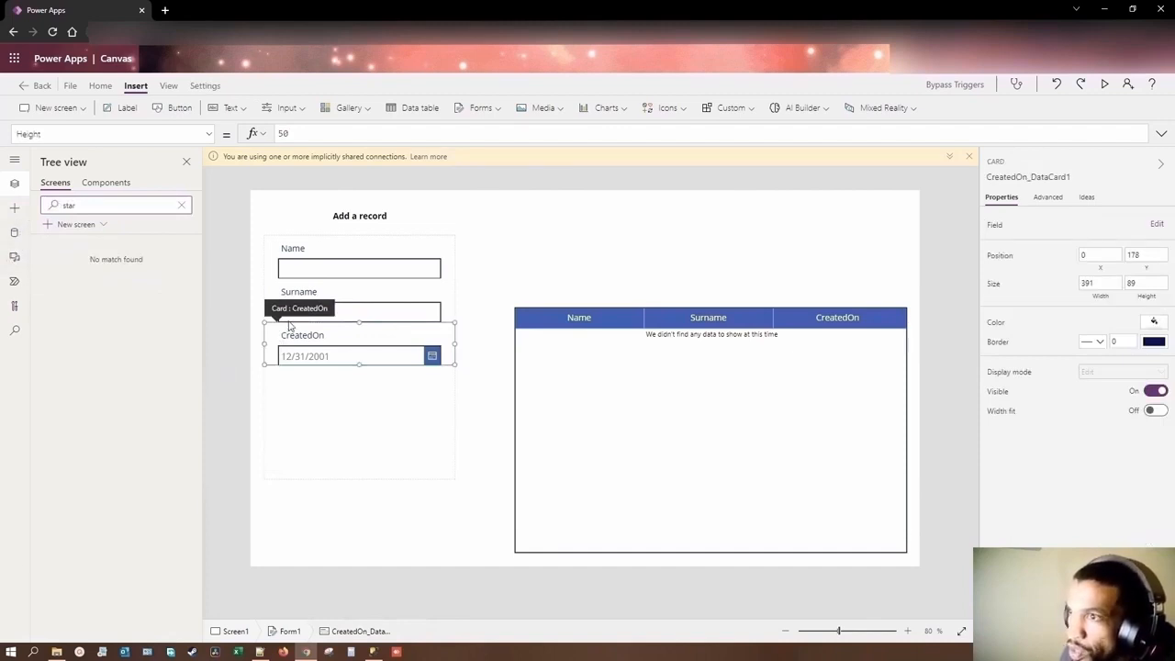
Step: Clear the tree search and rename the edit form to tUsers_form
left_click(333, 400)
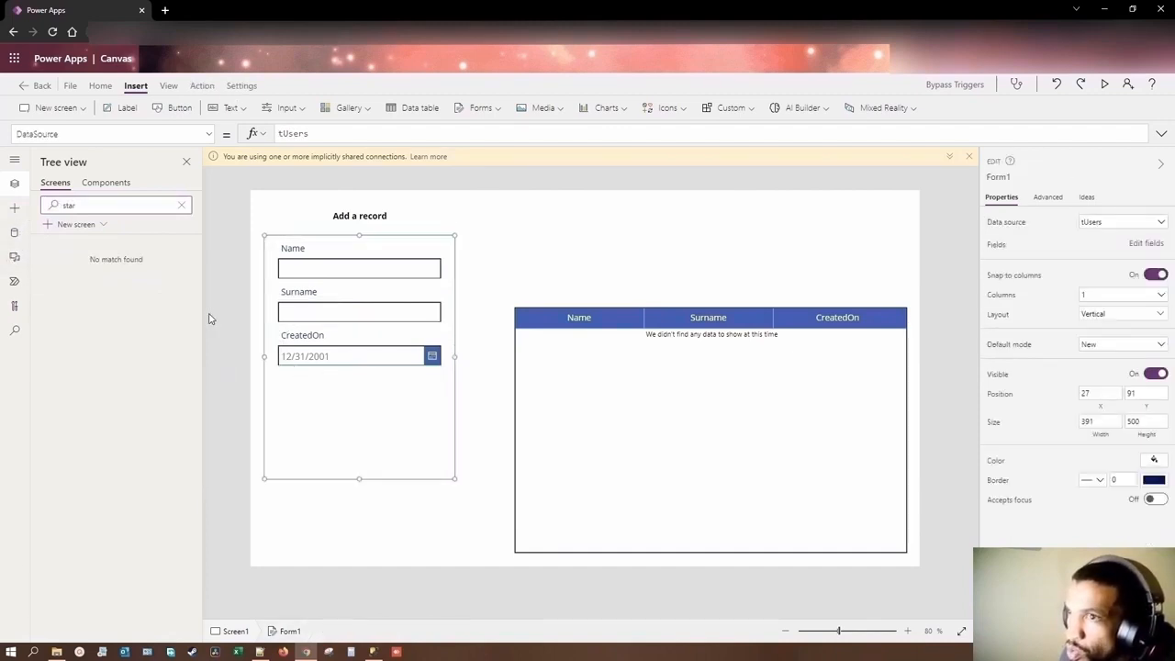
left_click(181, 204)
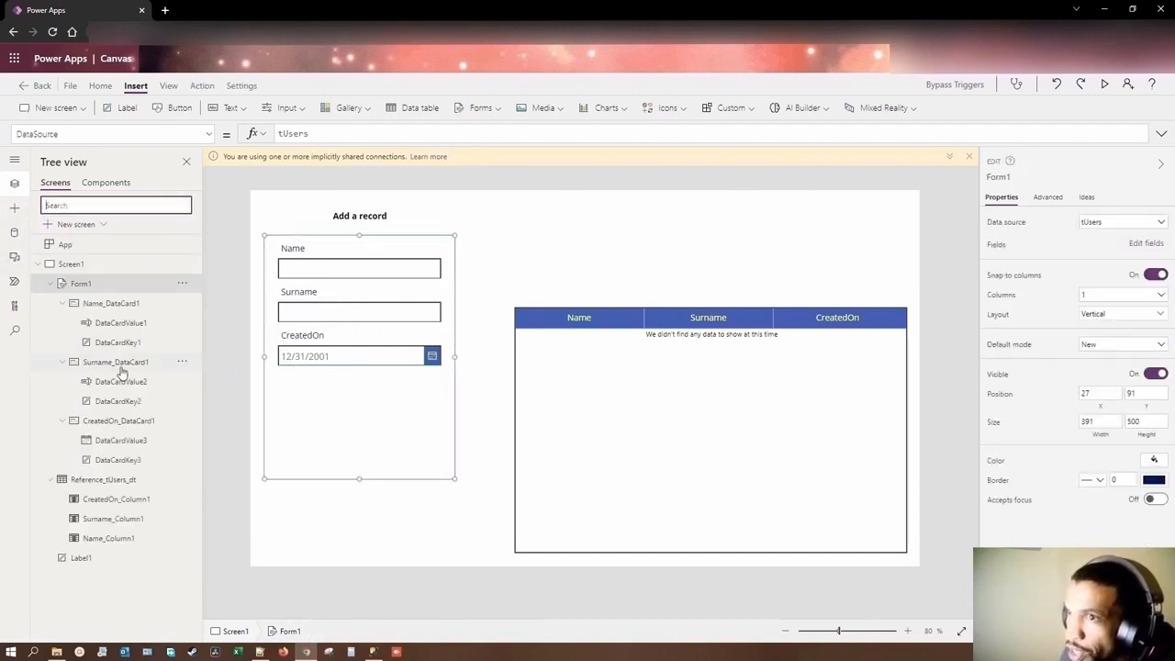
left_click(181, 288)
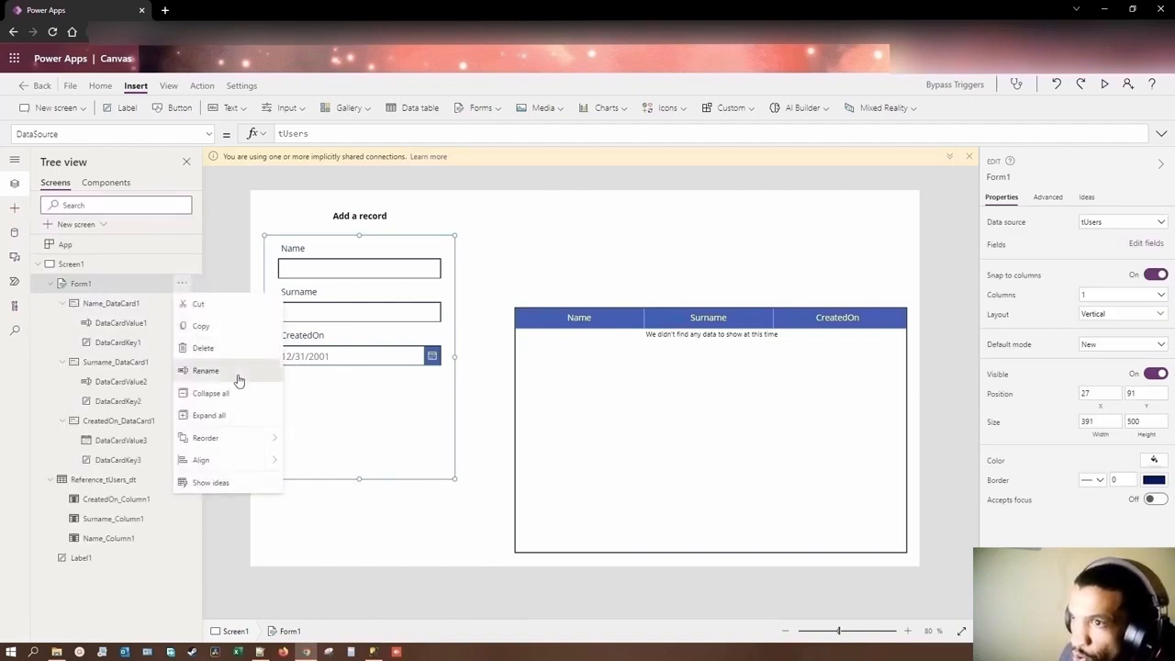
left_click(234, 374)
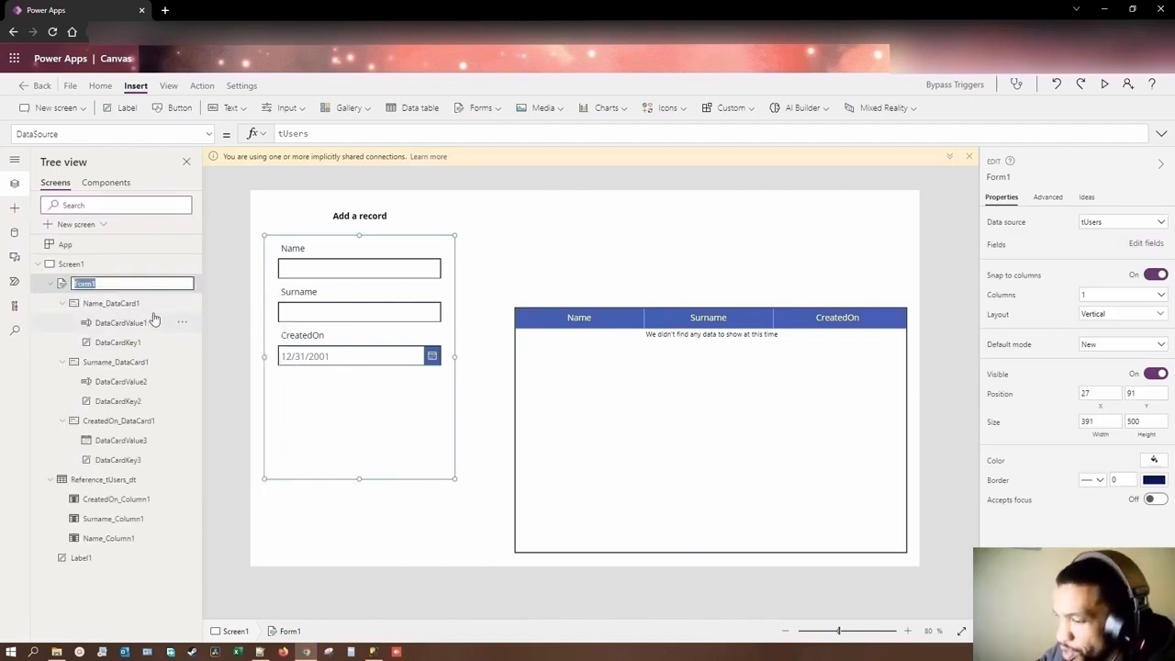
type("f")
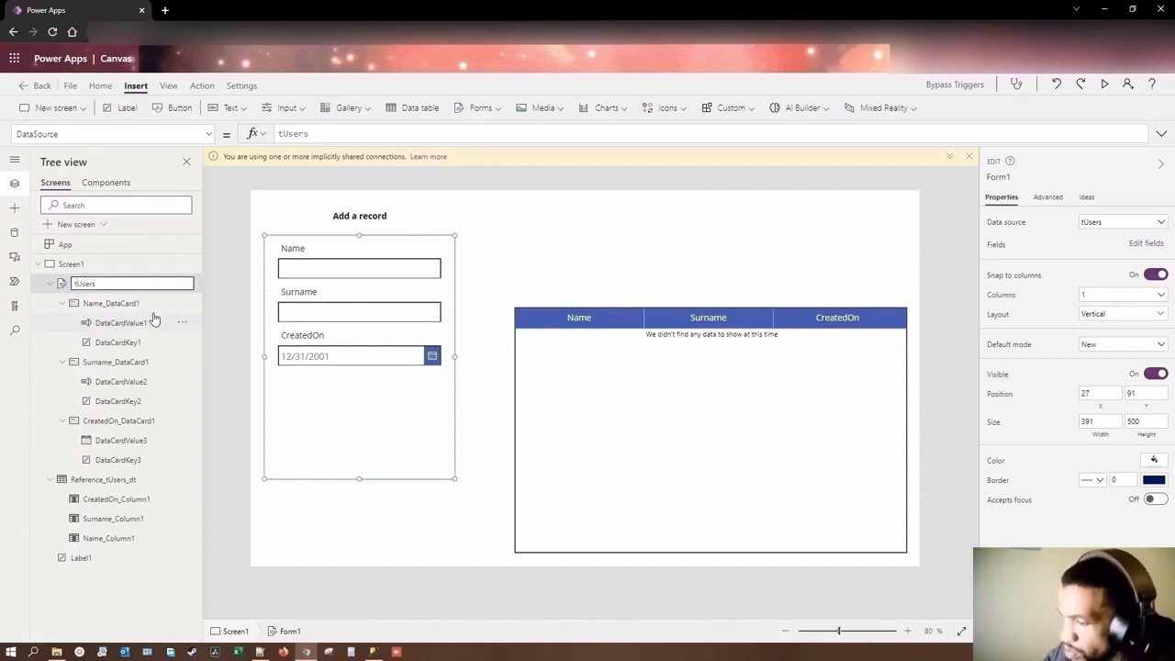
type("Users_form")
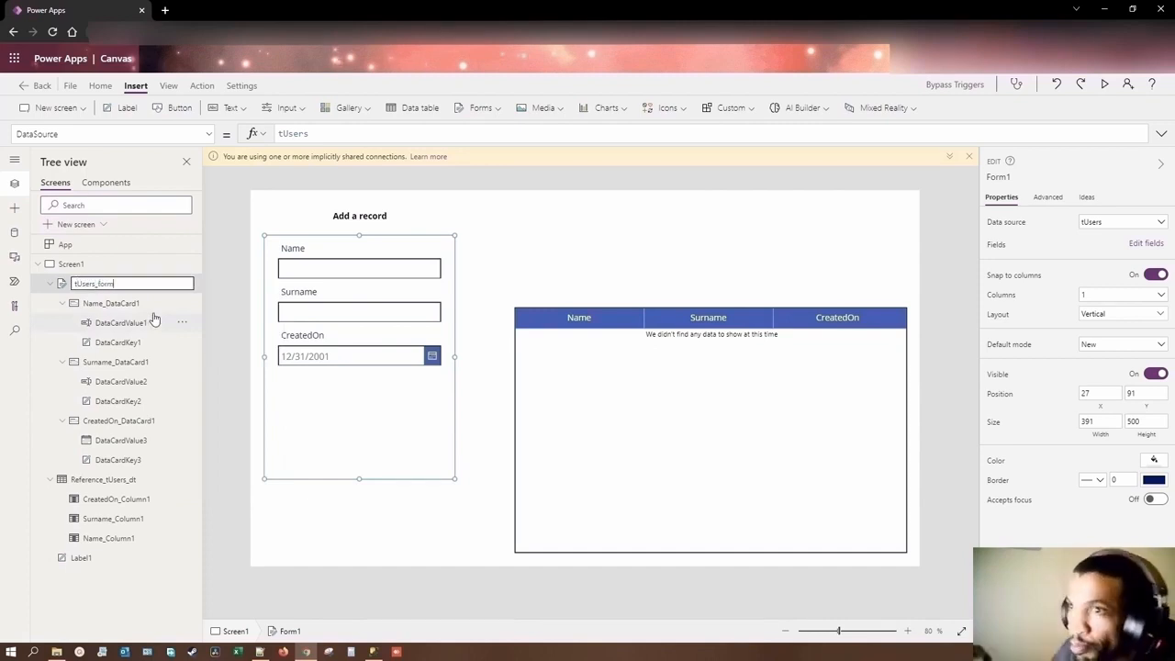
Step: Commit the edit form's new name tUsers_form and collapse its branch in the tree
key("Return")
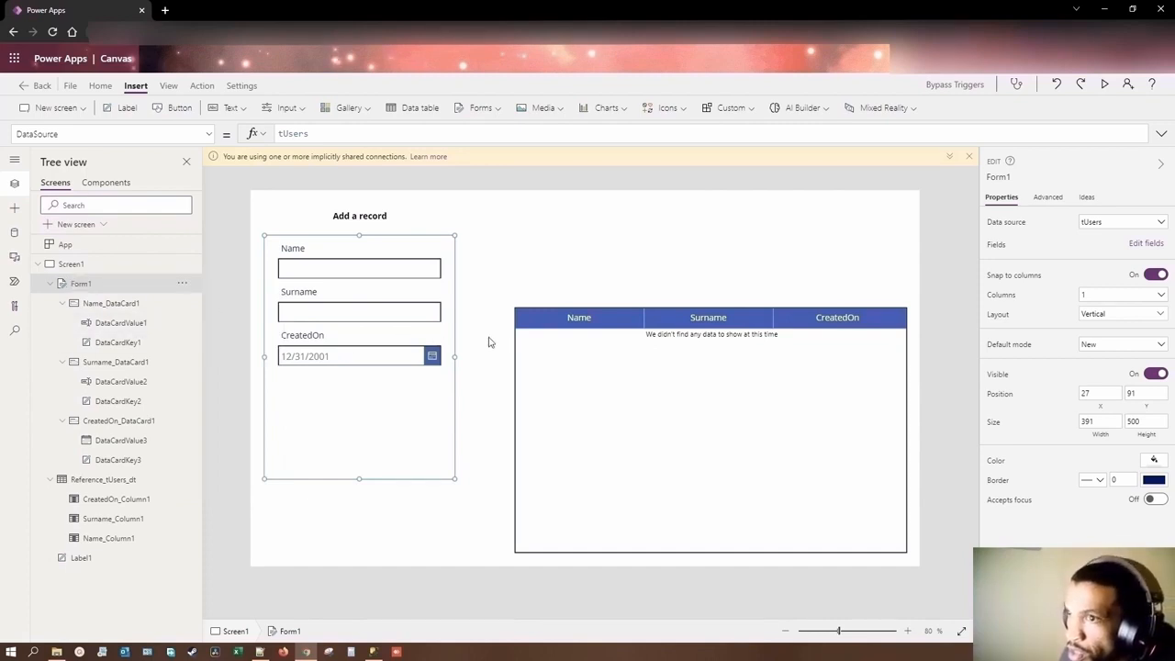
left_click(487, 337)
left_click(50, 285)
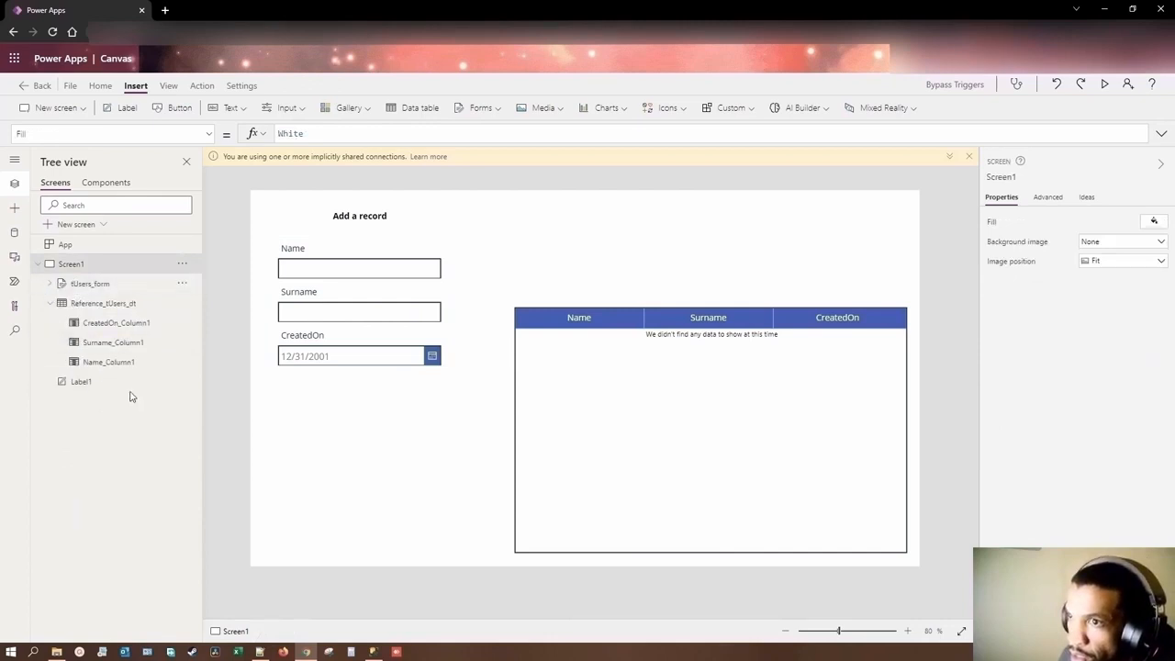
left_click(322, 271)
left_click(359, 298)
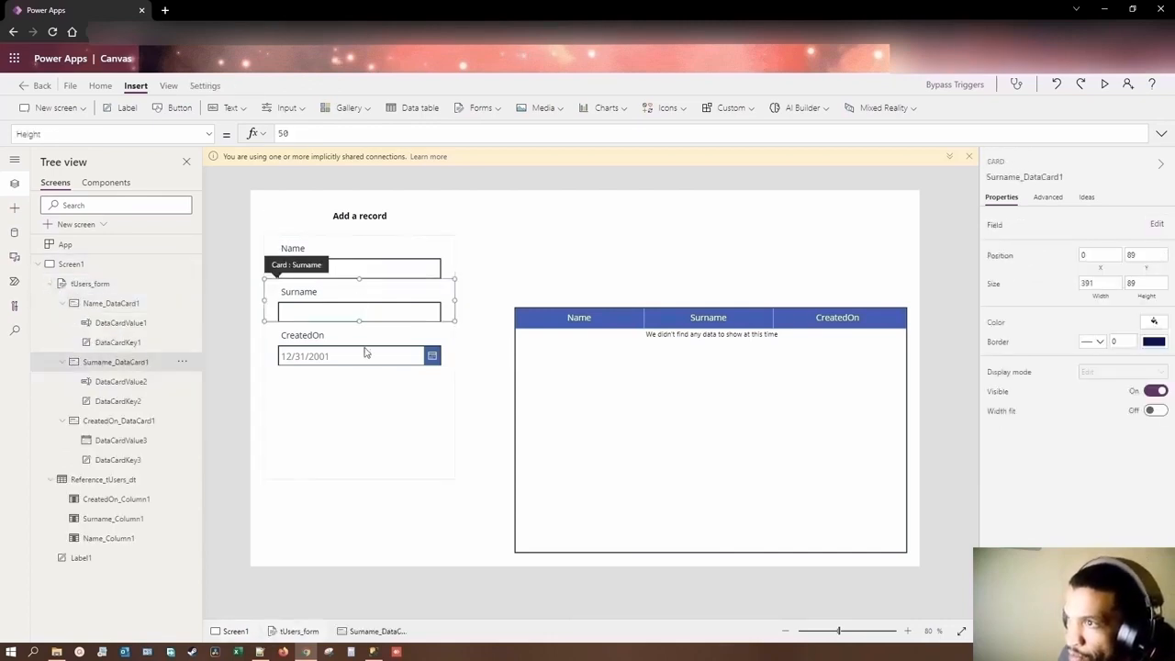
left_click(367, 356)
left_click(372, 417)
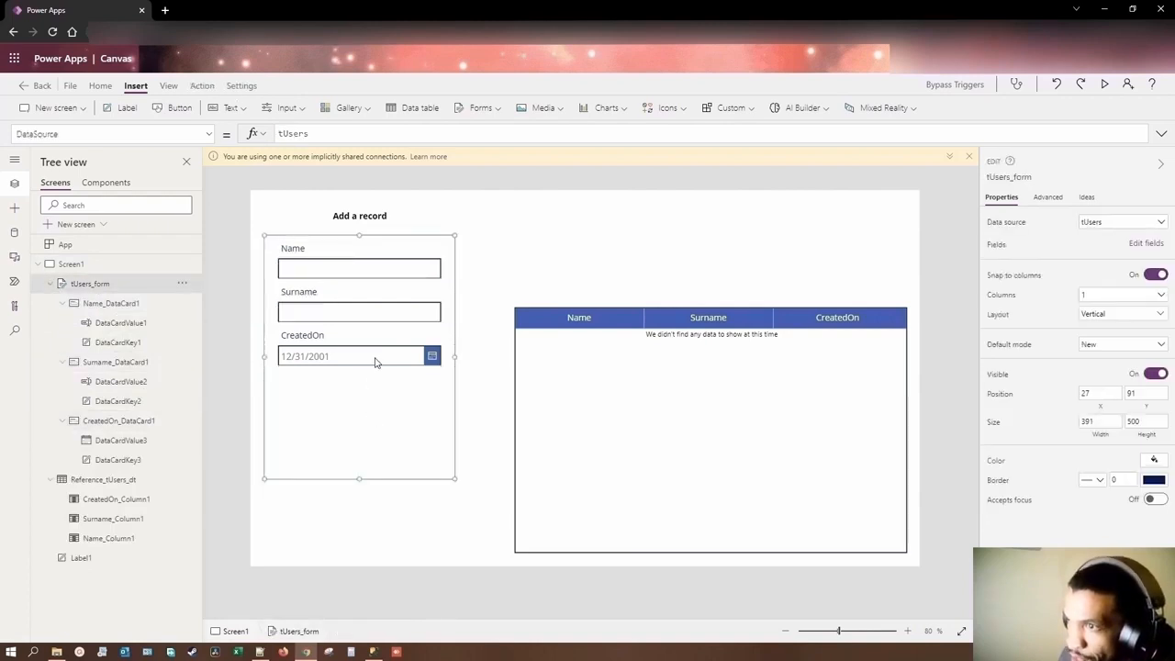
left_click(372, 300)
left_click(366, 264)
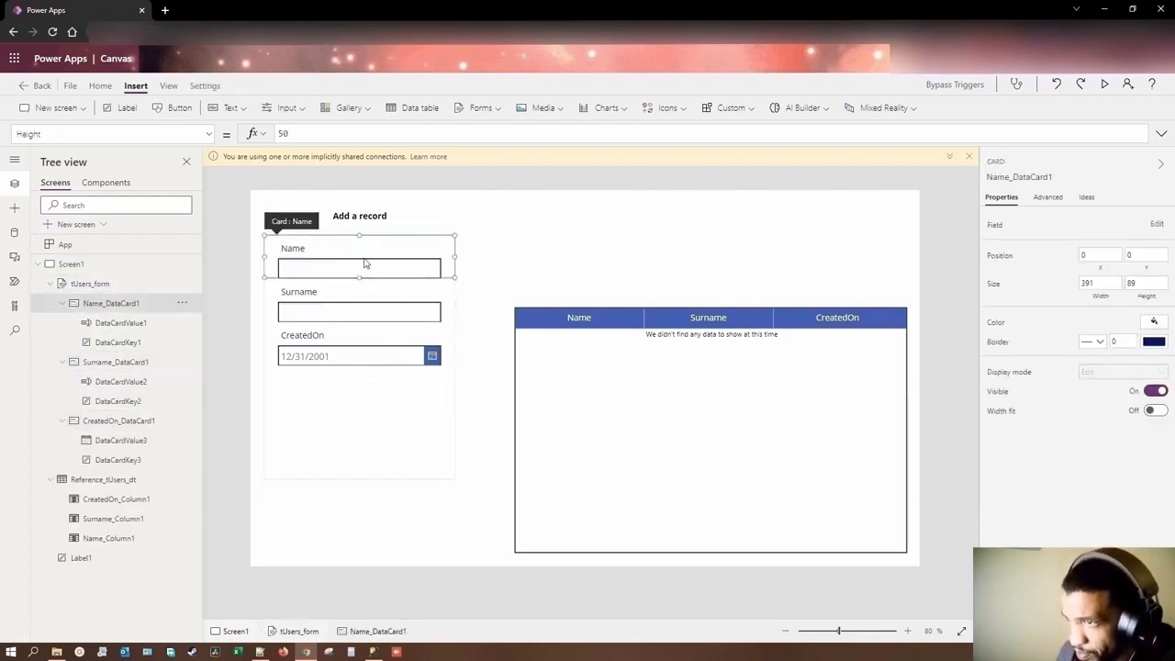
Step: Shorten tUsers_form so its lower edge sits just below the CreatedOn data card
left_click(371, 366)
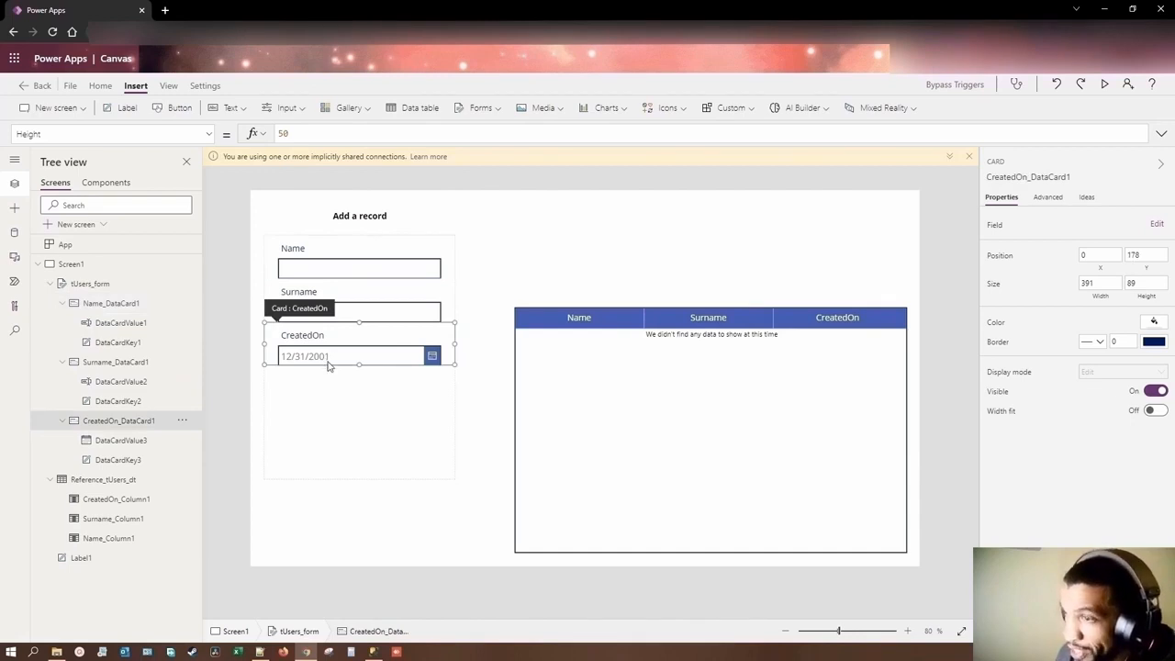
left_click(393, 443)
left_click_drag(359, 478, 343, 380)
Step: Set the DefaultDate property of the CreatedOn card's date picker to Today()
left_click(346, 360)
left_click(345, 358)
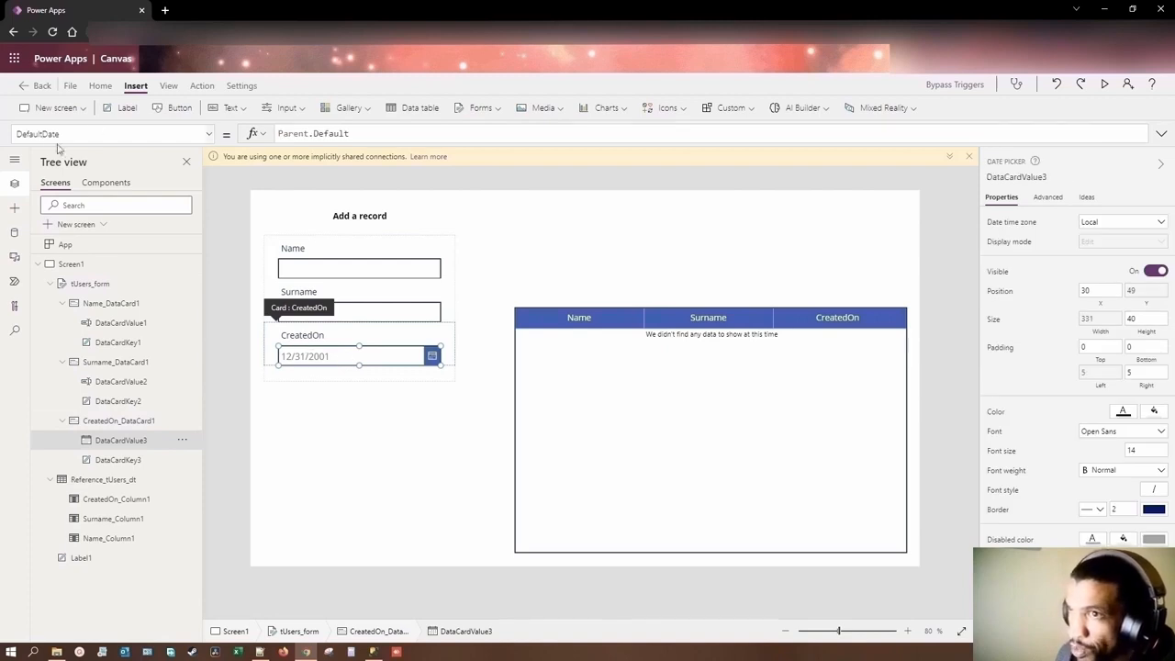
left_click_drag(305, 126, 281, 135)
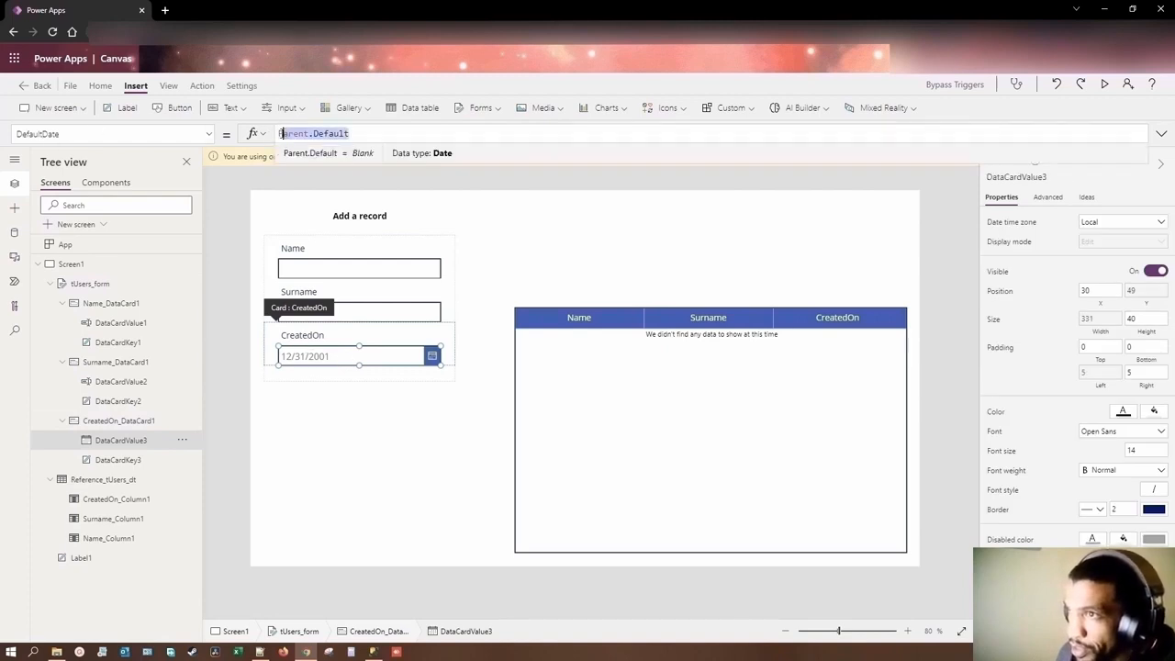
type("Today")
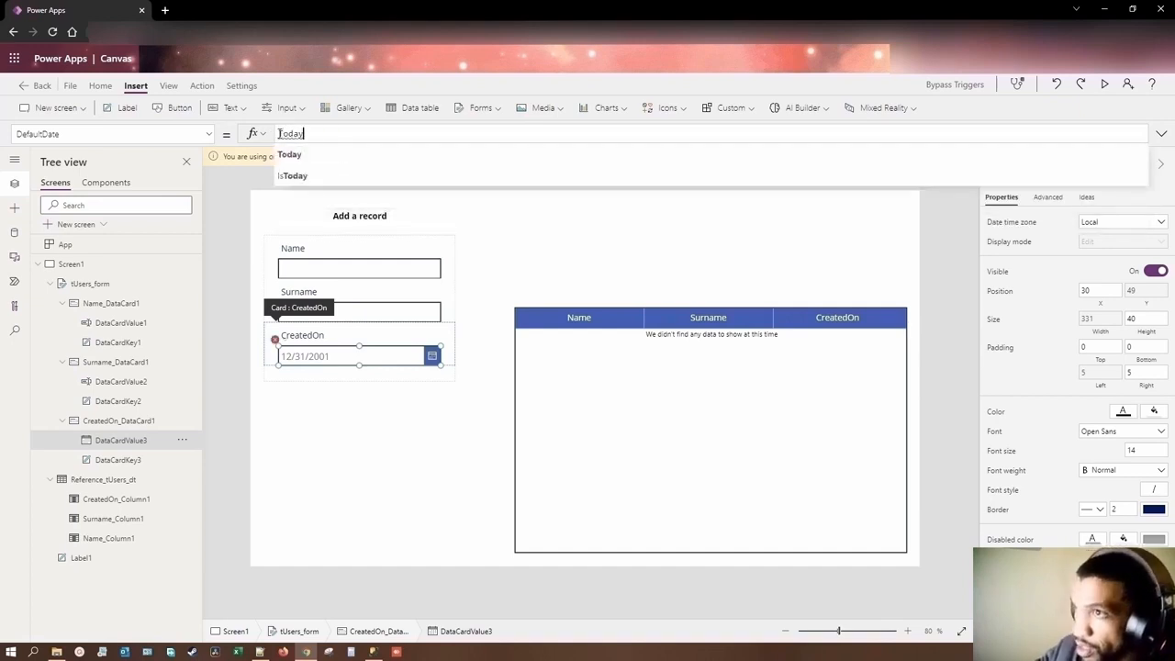
type("()")
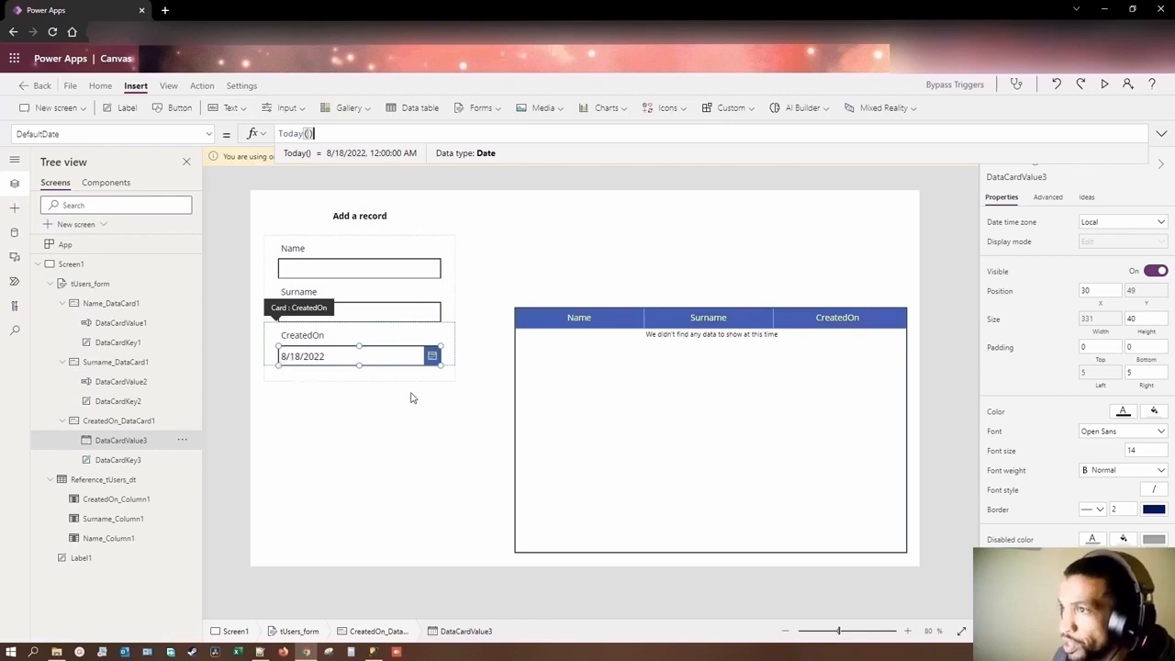
left_click(411, 398)
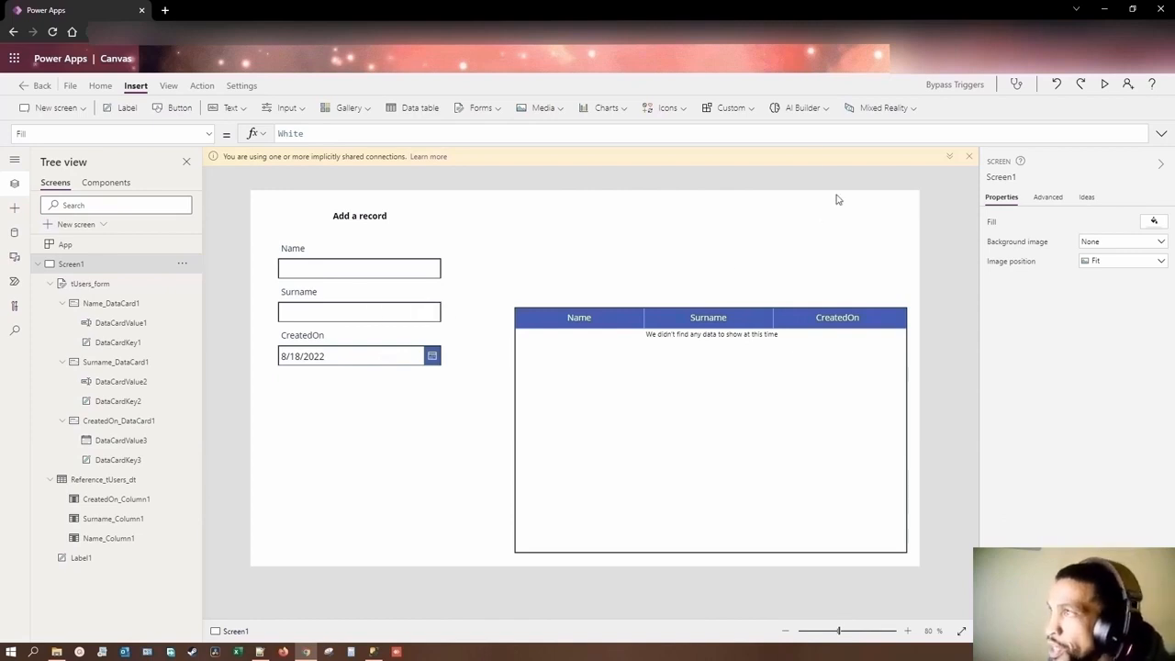
Step: Preview the app, fill in the form's Name and Surname fields with a sample person's name, and exit the preview
left_click(1105, 85)
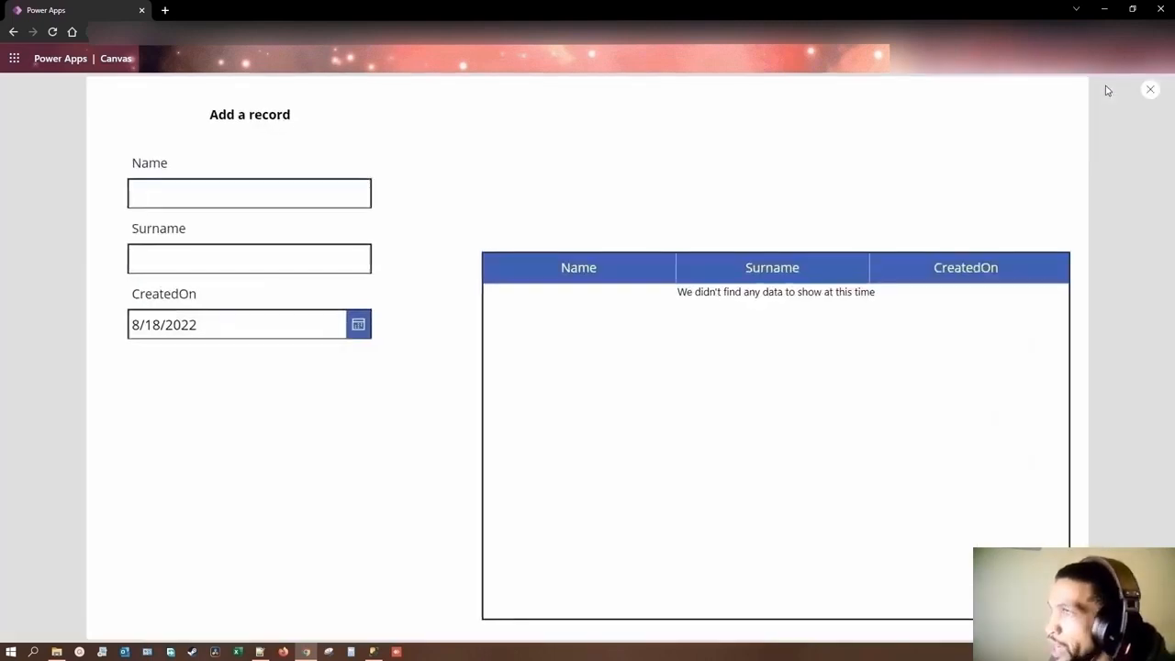
left_click(241, 196)
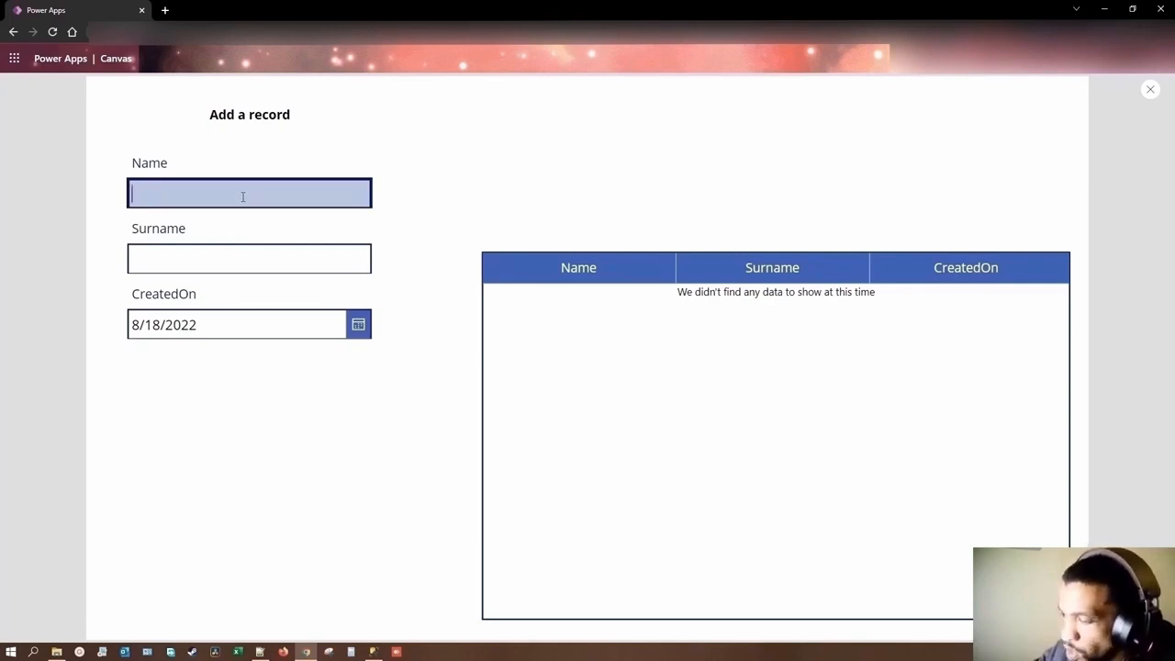
left_click(228, 263)
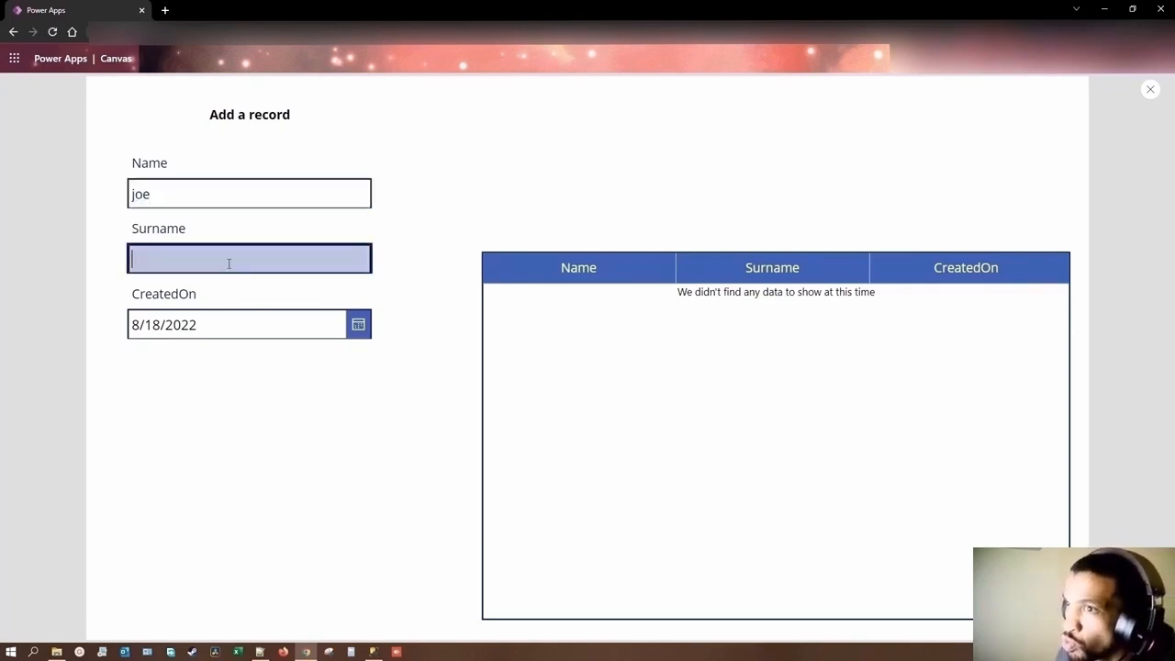
type("smith")
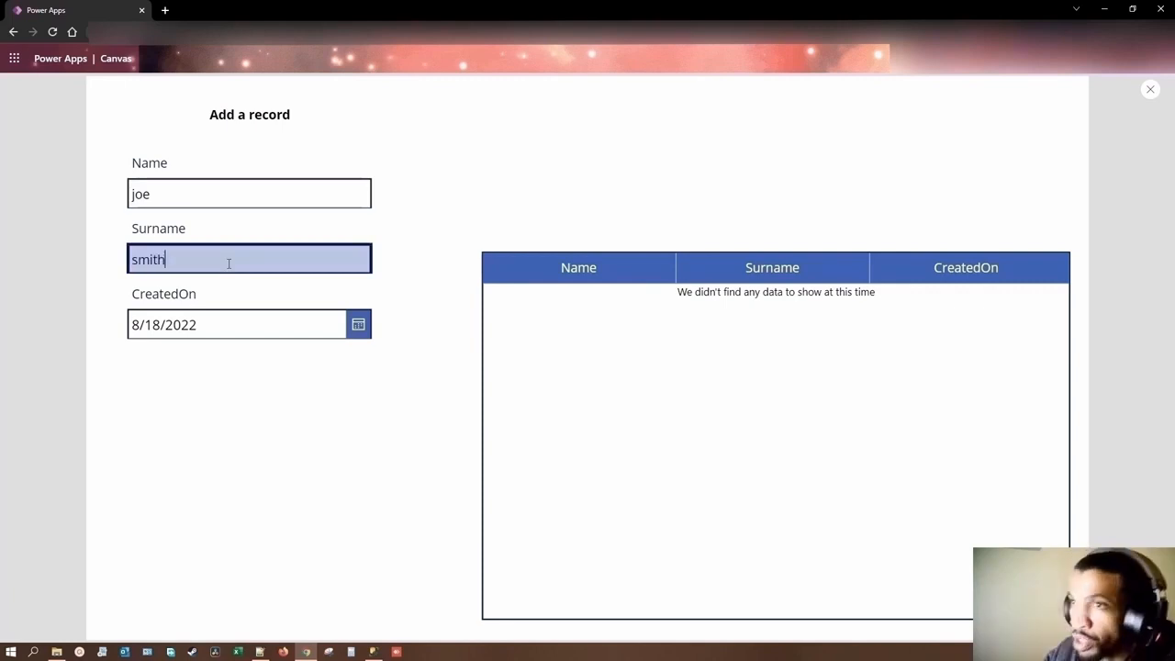
left_click(1150, 89)
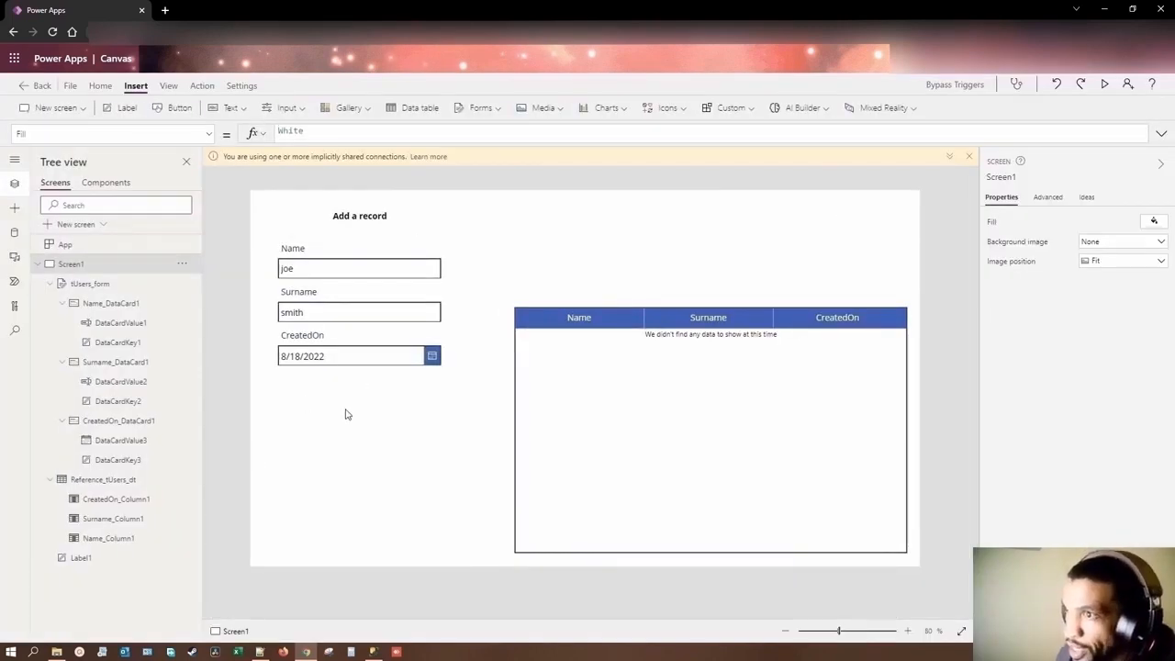
Step: Insert a button below the form at about X 138, Y 407 and label it "Save"
left_click(171, 110)
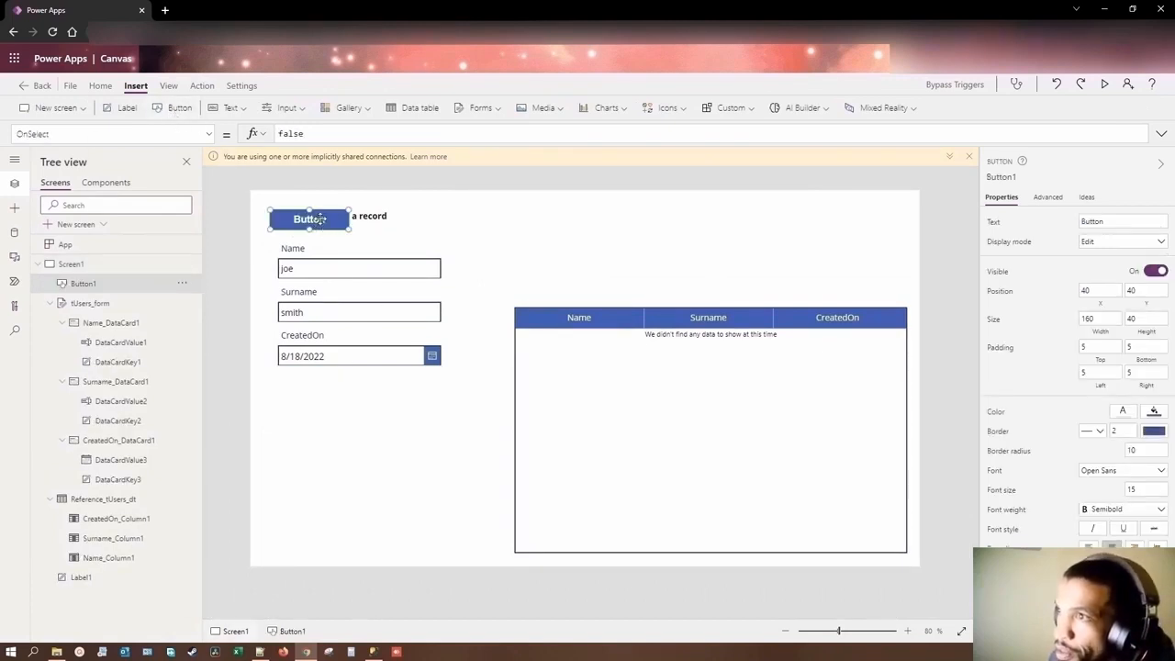
left_click_drag(326, 218, 370, 397)
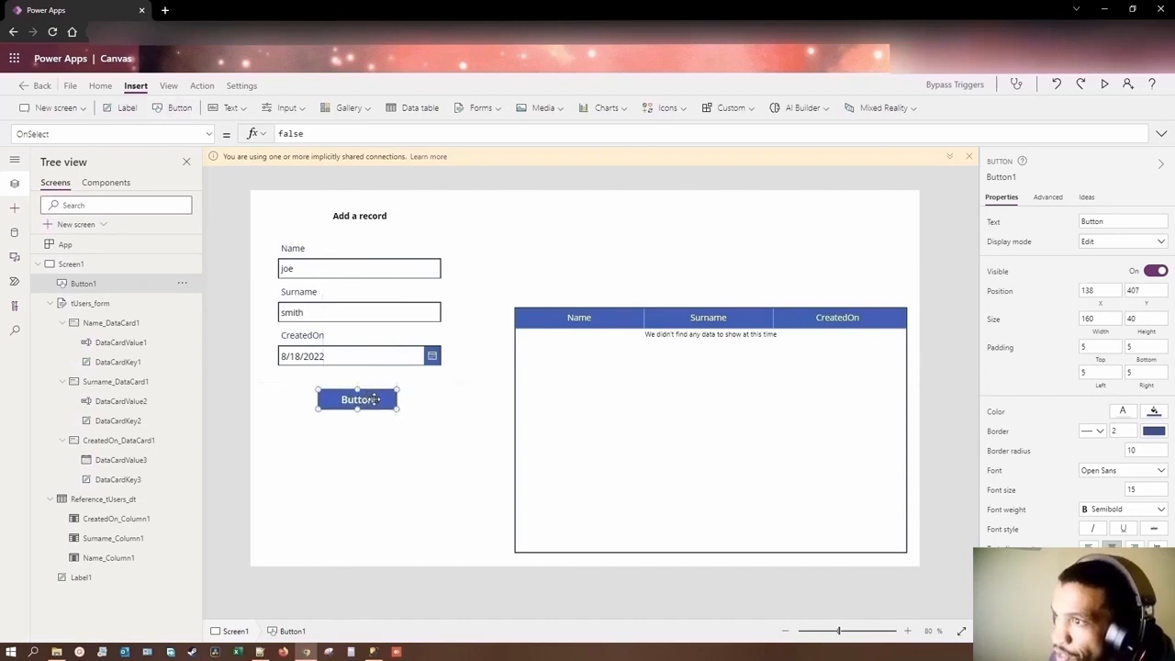
double_click(382, 405)
type("Save")
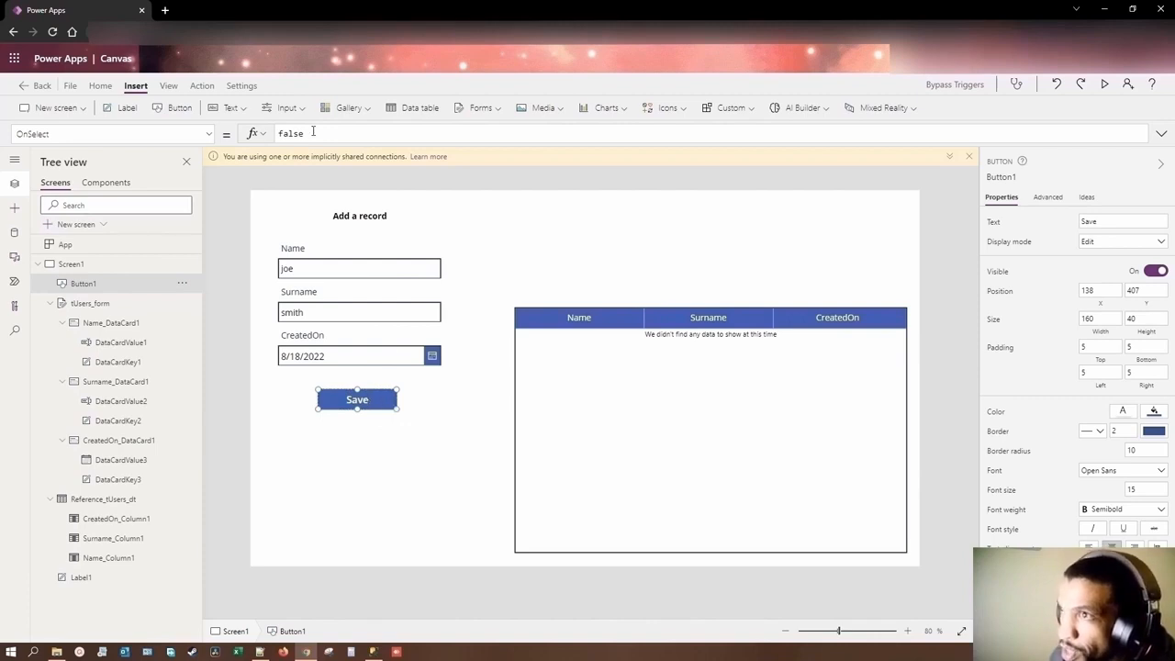
Step: Set the Save button's OnSelect formula to SubmitForm(tUsers_form);
left_click_drag(313, 134, 273, 135)
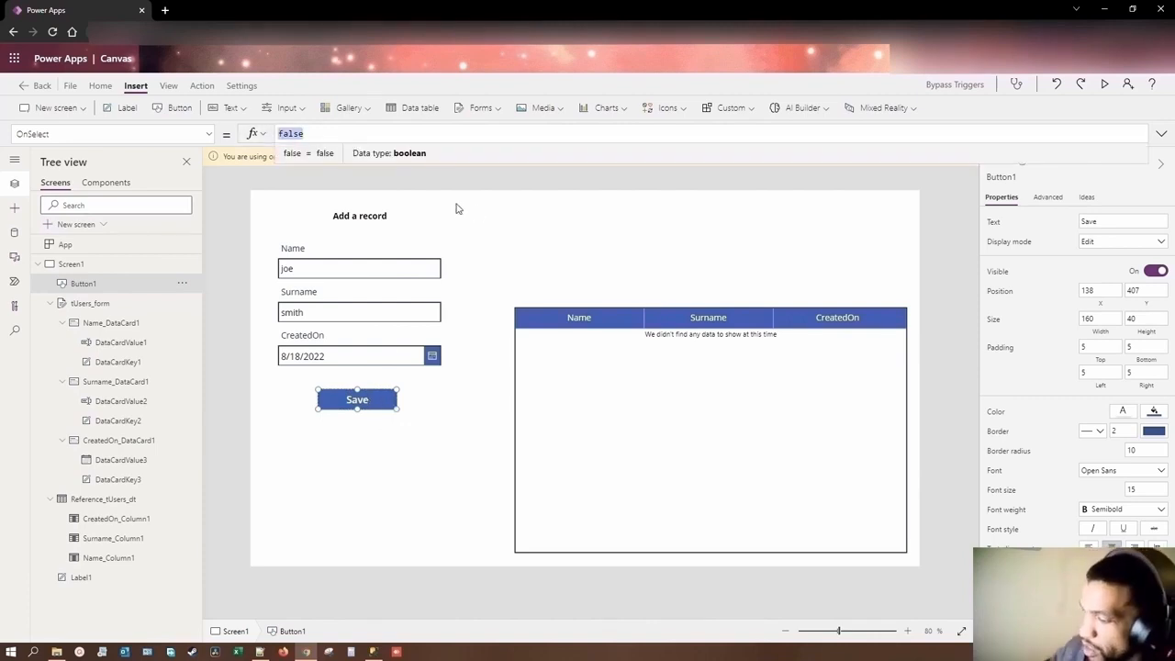
type("Su")
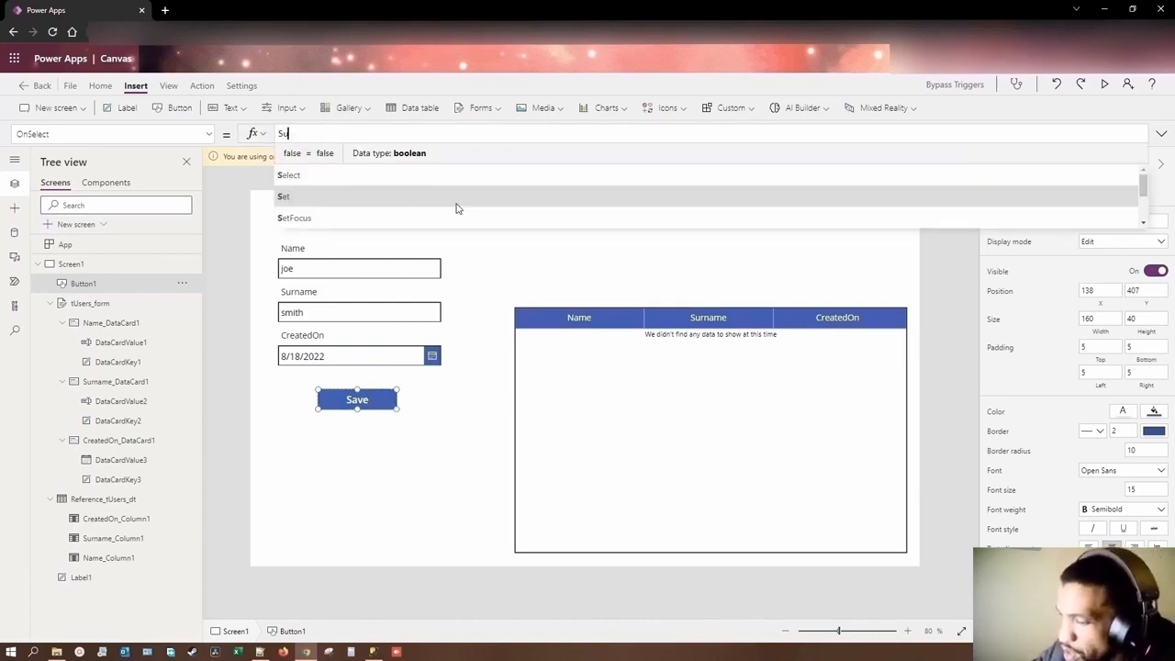
type("bmitForm")
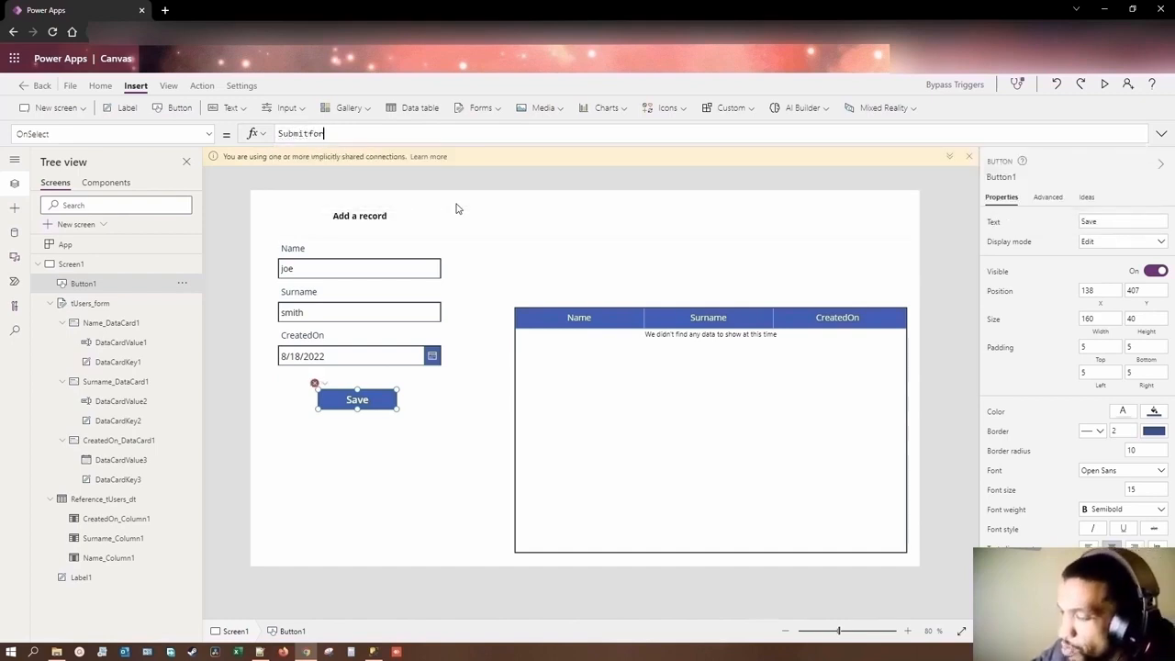
type("(")
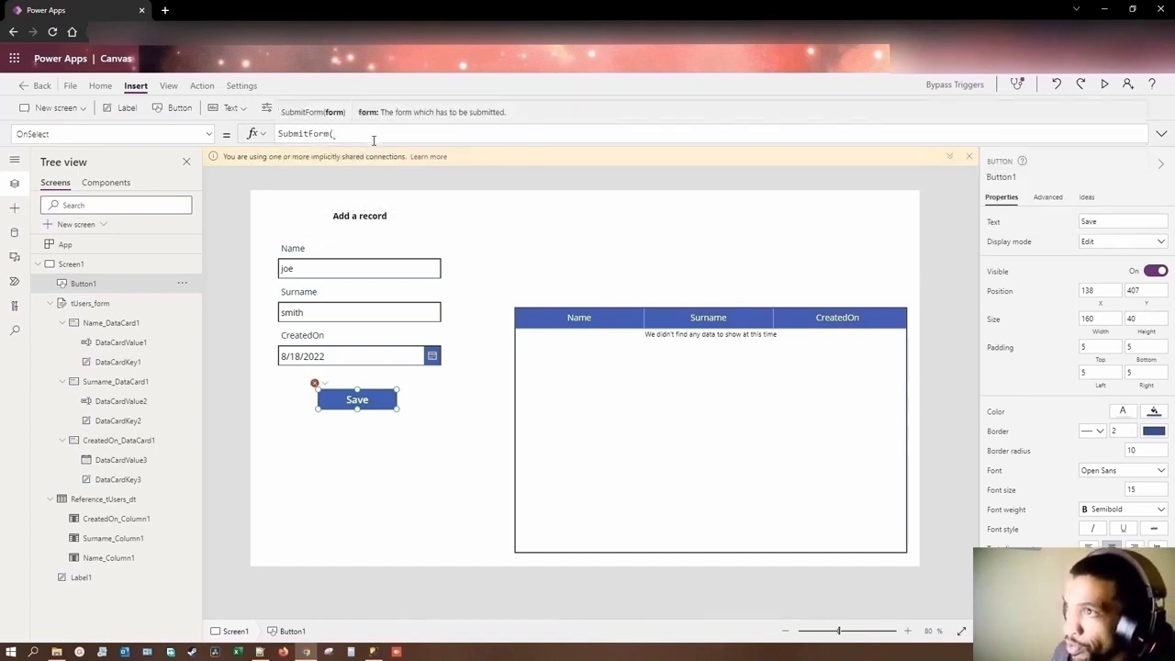
type("tuse")
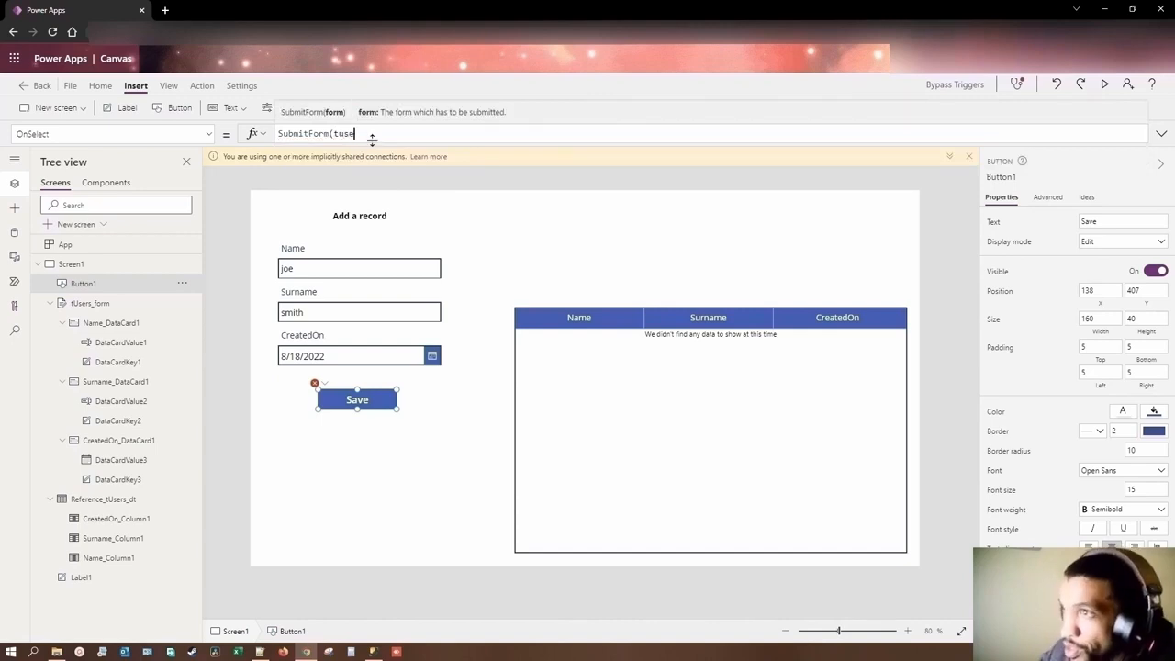
type("rs")
left_click(316, 179)
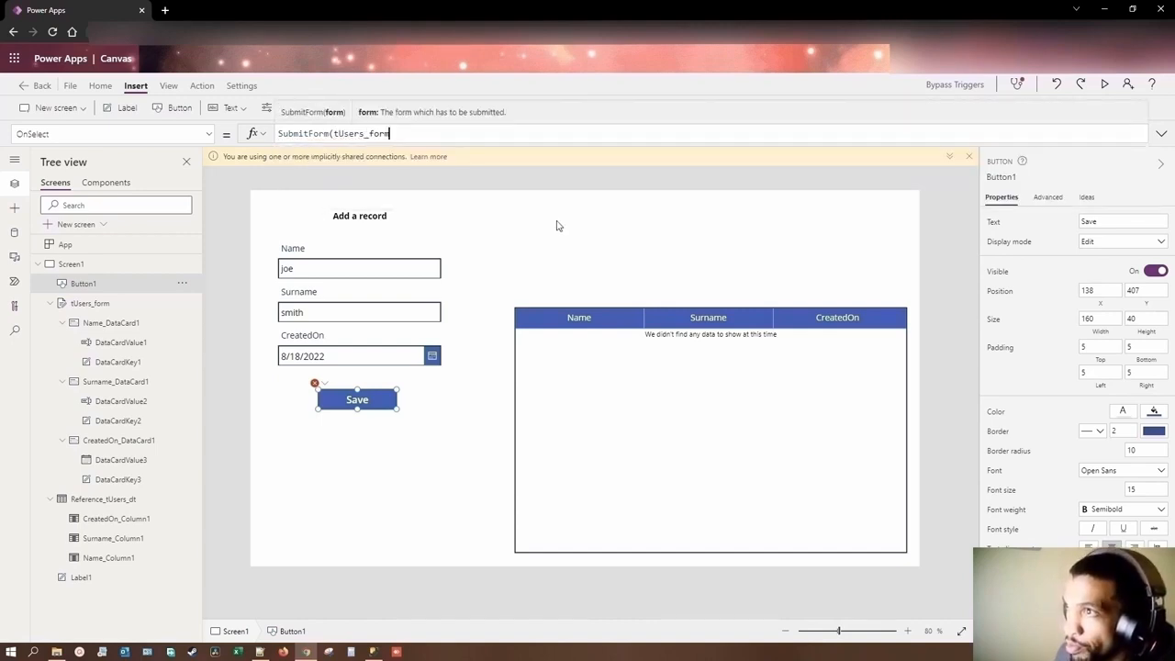
type(")")
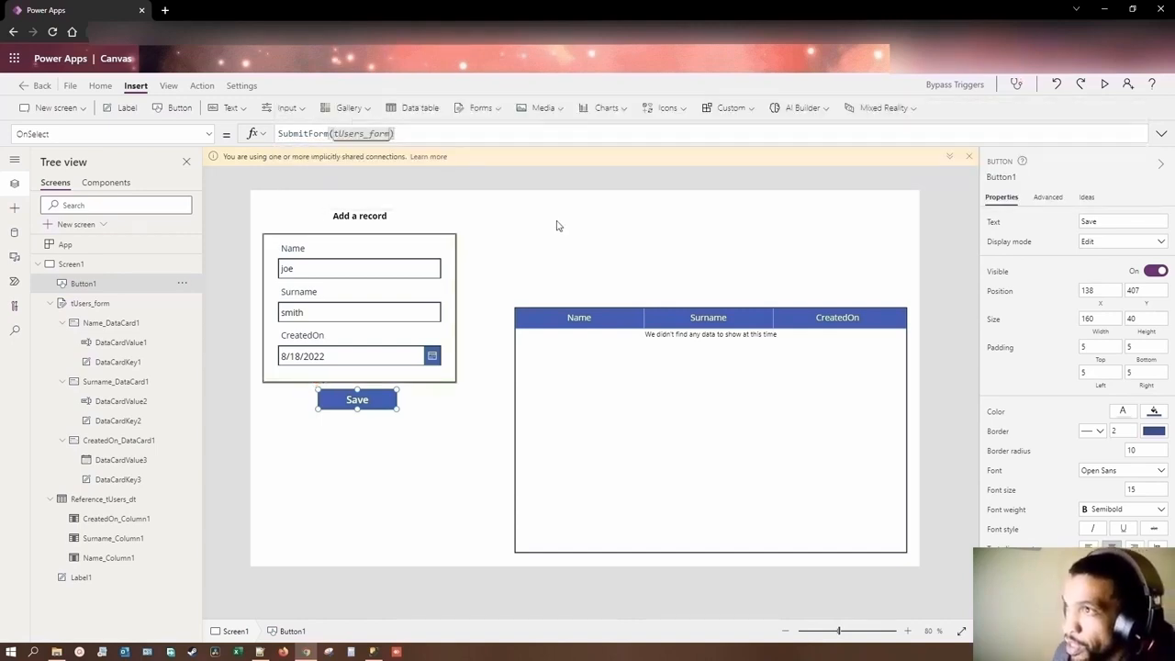
type(";")
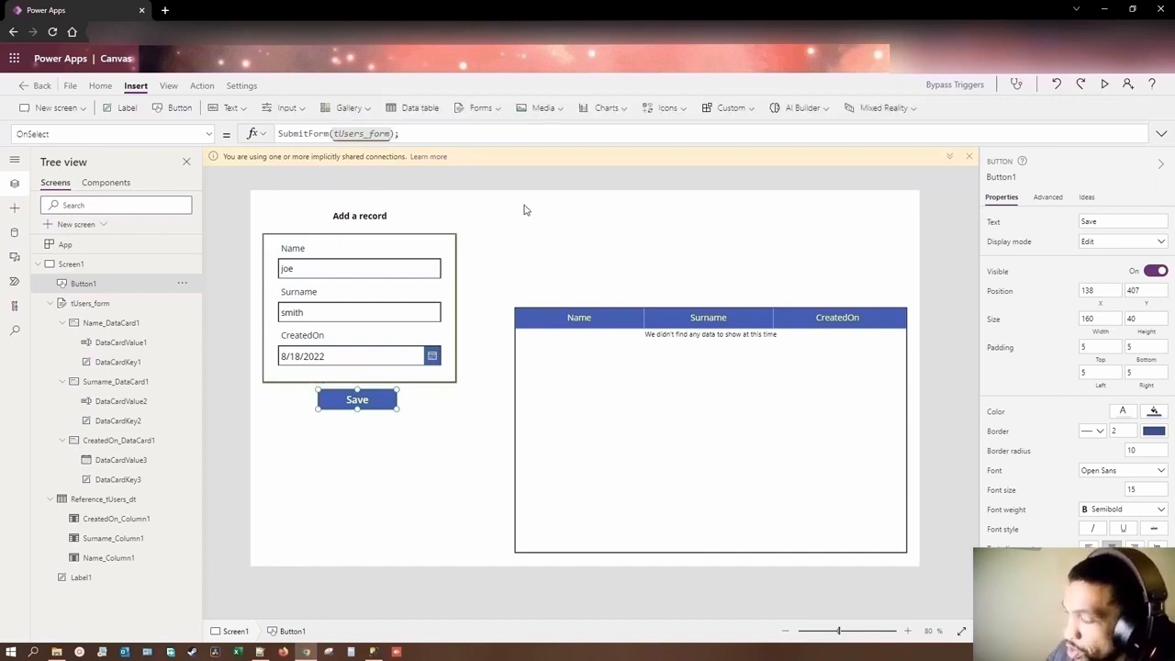
Step: Add a second line, Refresh(tUsers), to the Save button's OnSelect formula
key("shift+Return")
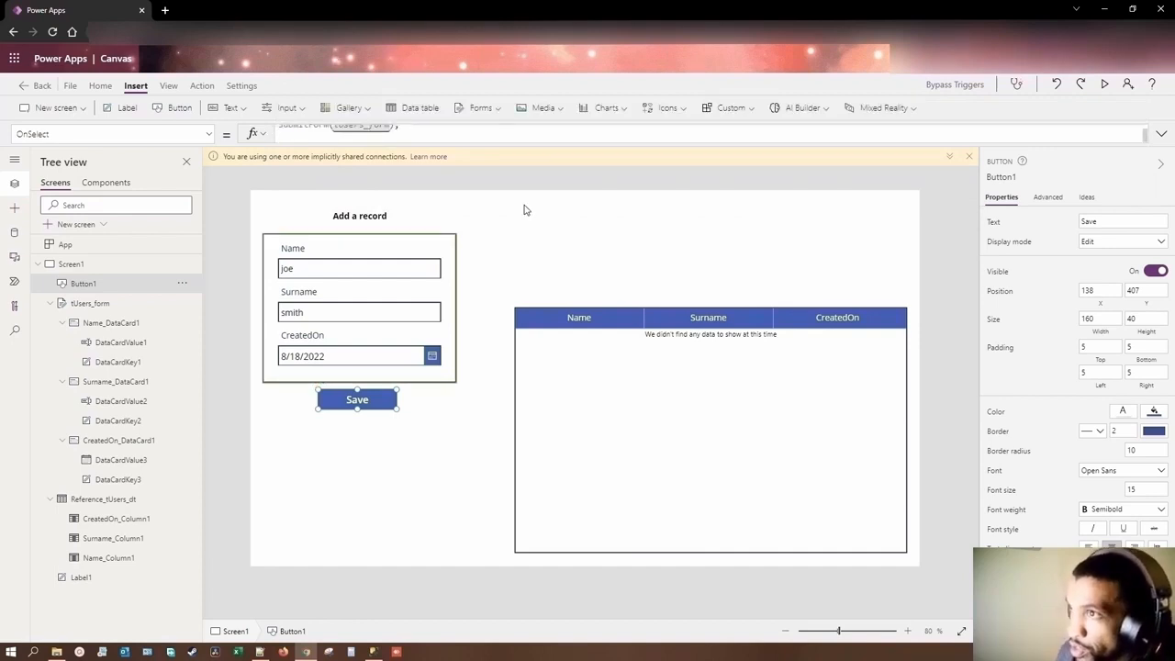
left_click(519, 138)
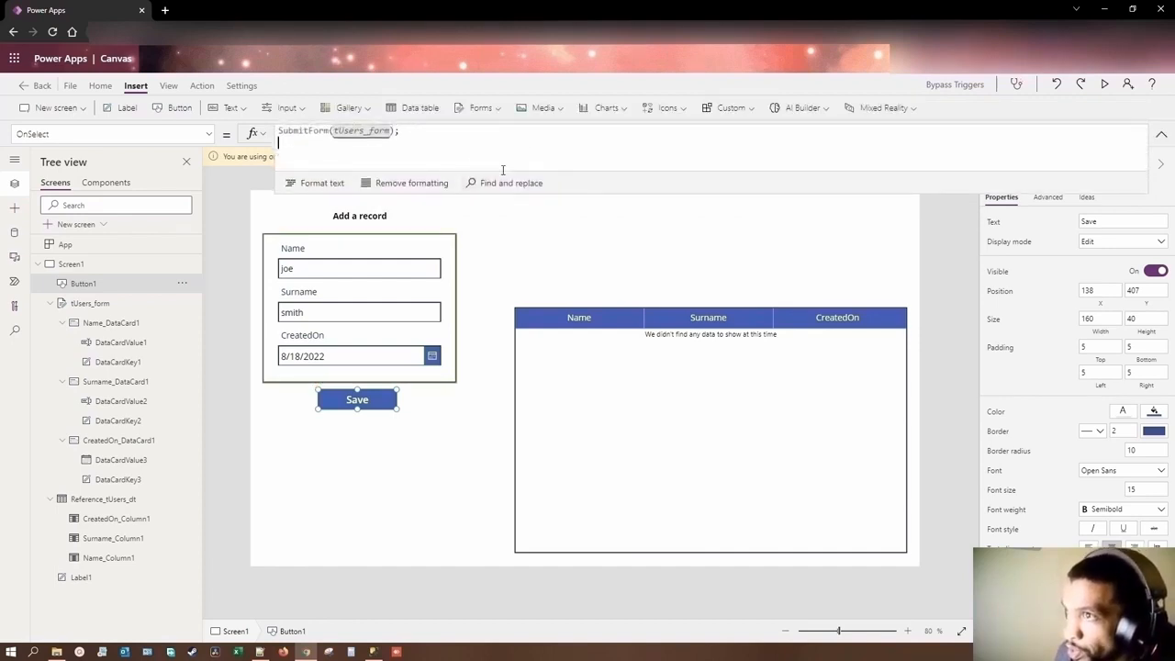
type("R")
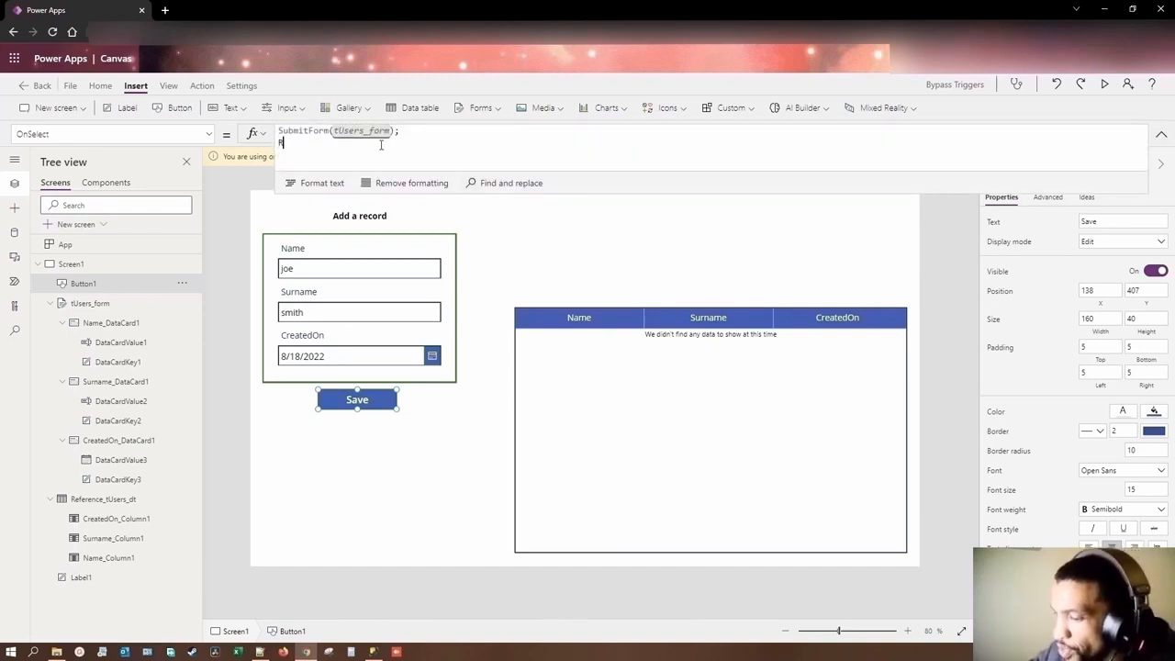
type("efresh")
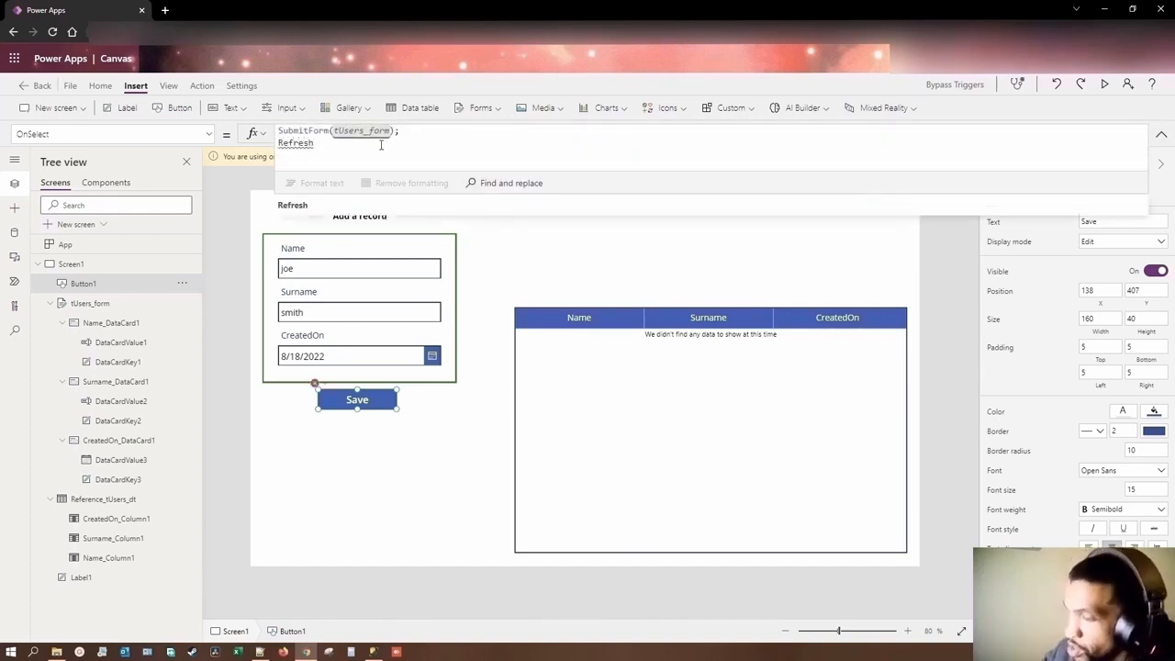
type("(")
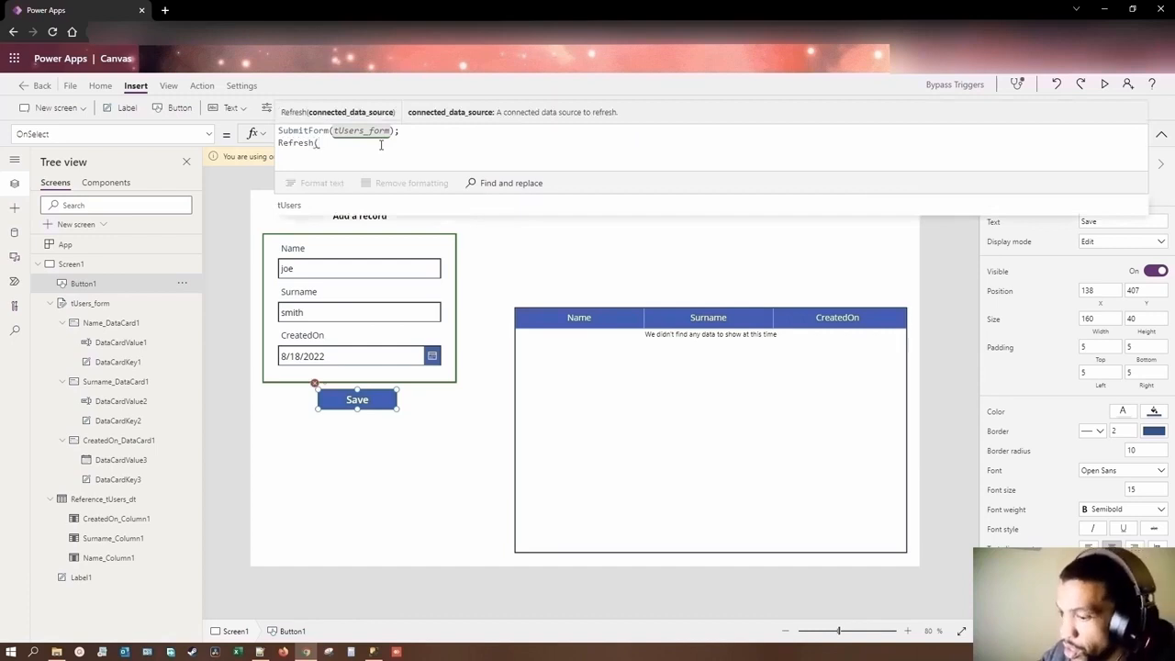
type("tusers")
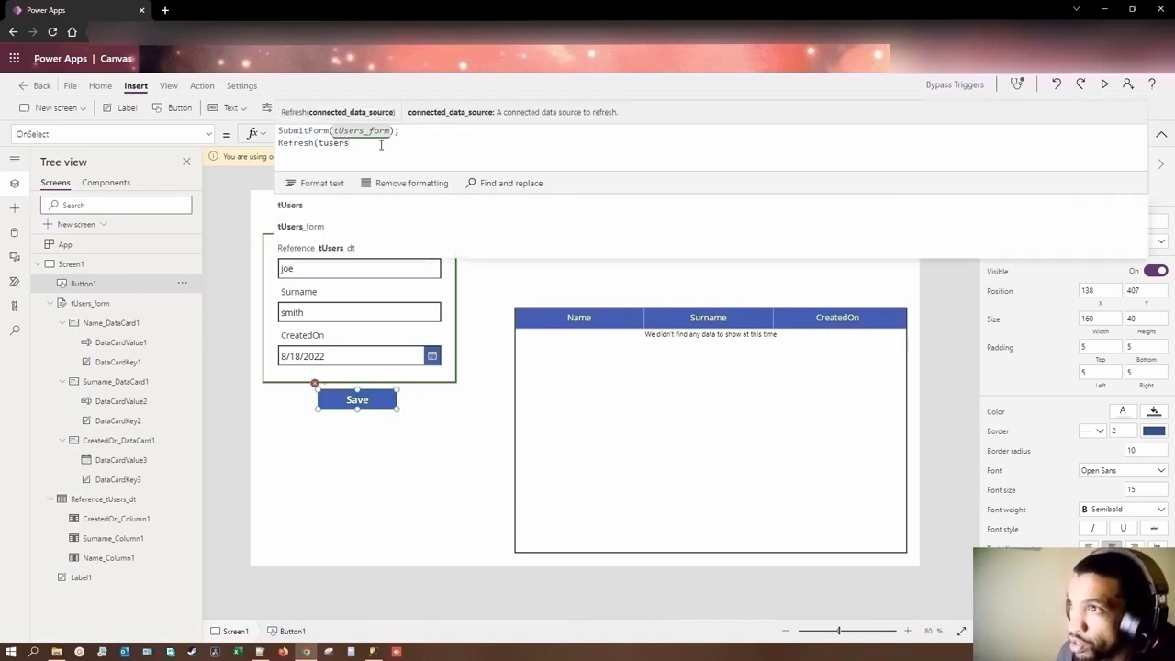
left_click(319, 208)
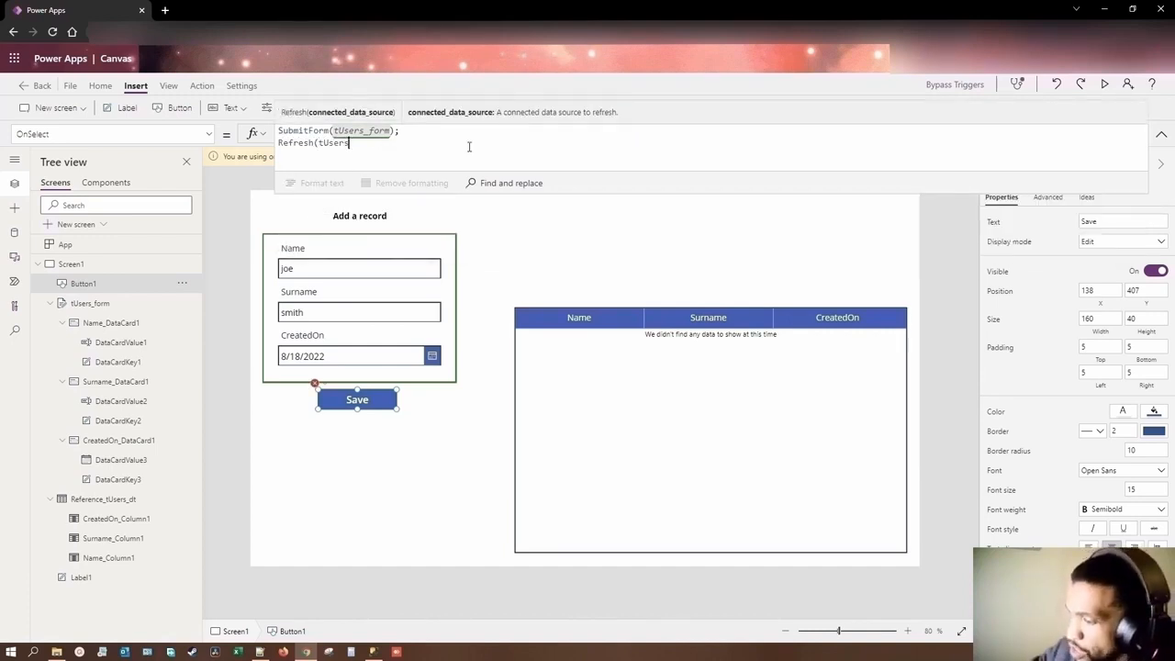
type(")")
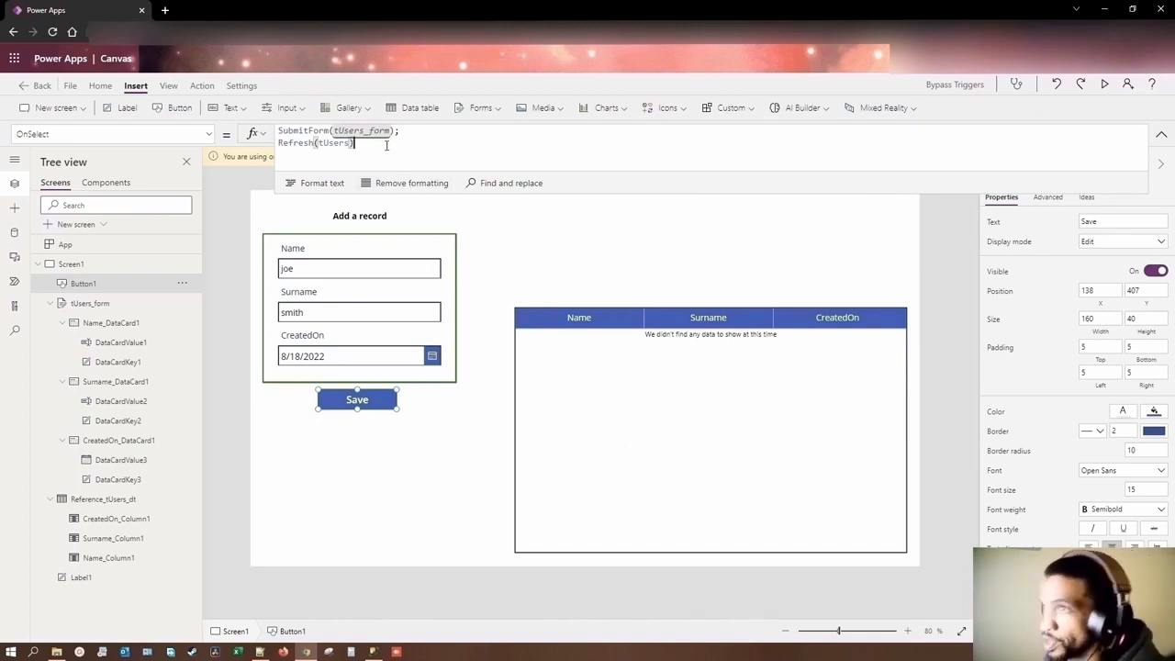
Step: End the Refresh(tUsers) line with a semicolon, save the filled-in form record in app preview, and exit the preview
type(";")
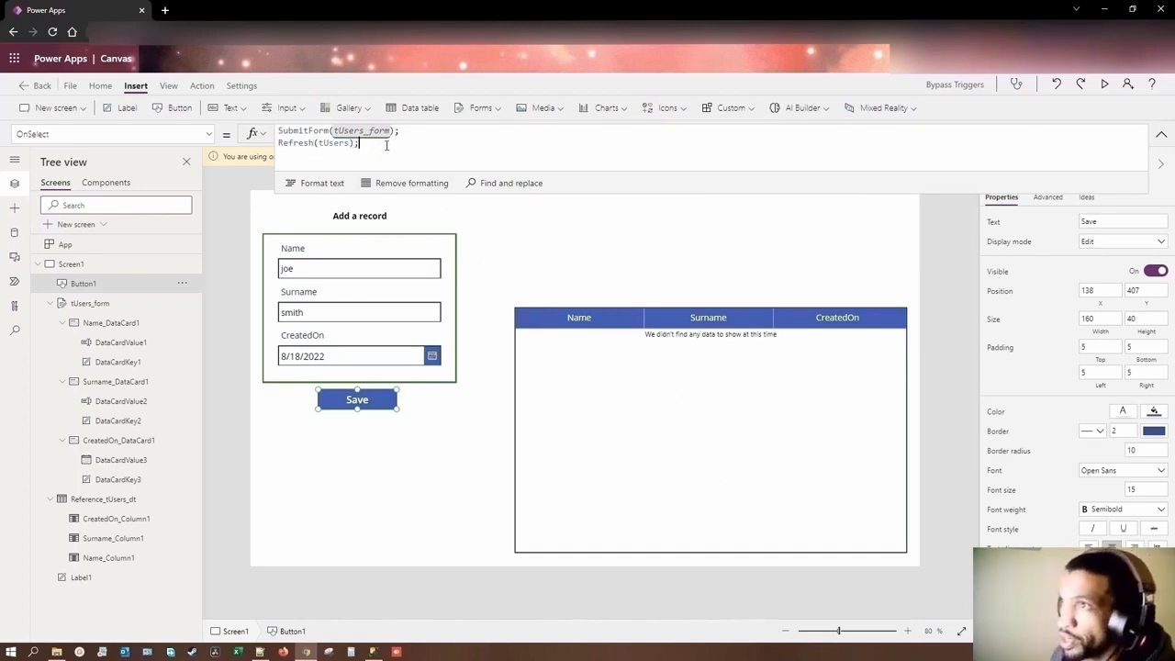
left_click(471, 407)
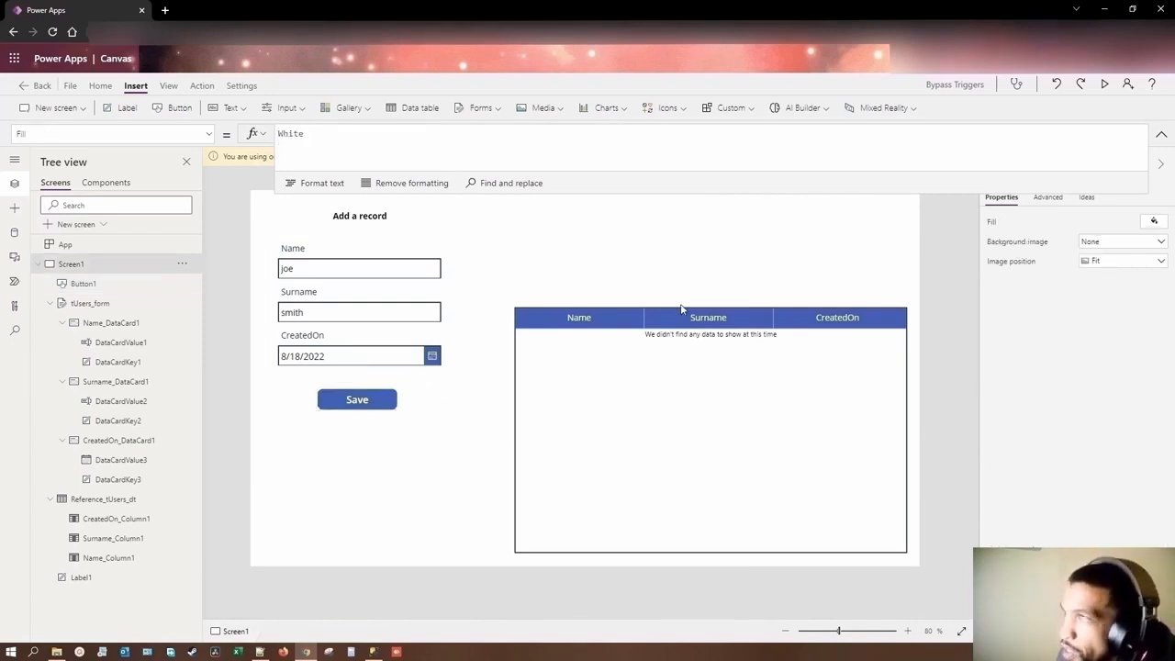
left_click(1107, 84)
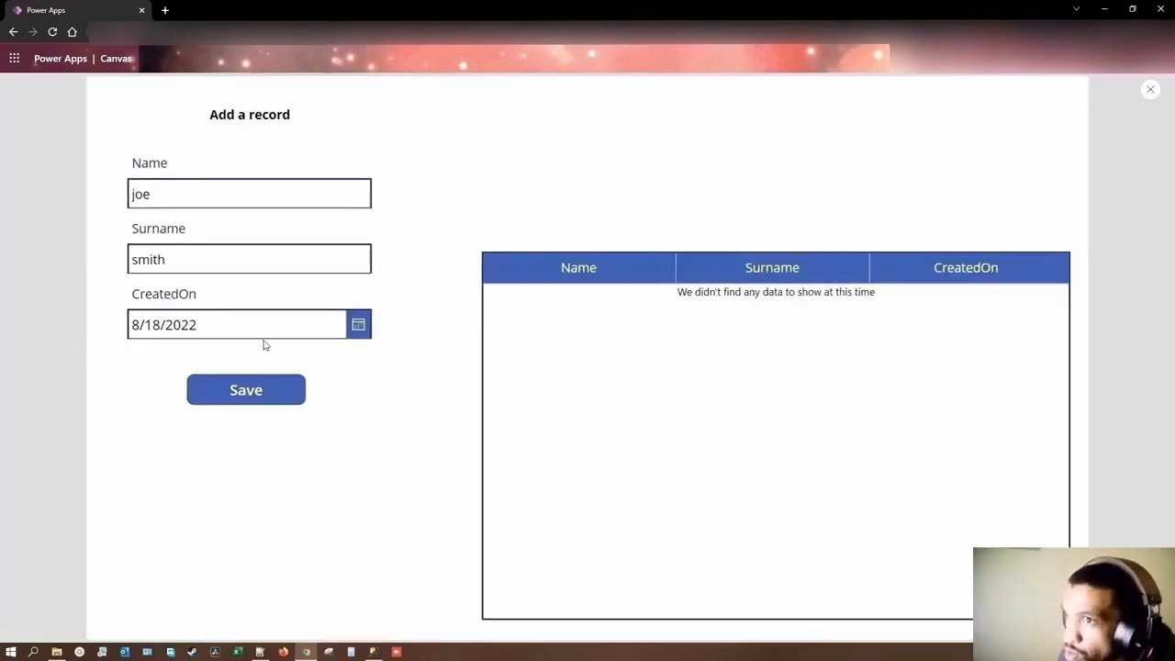
left_click(263, 393)
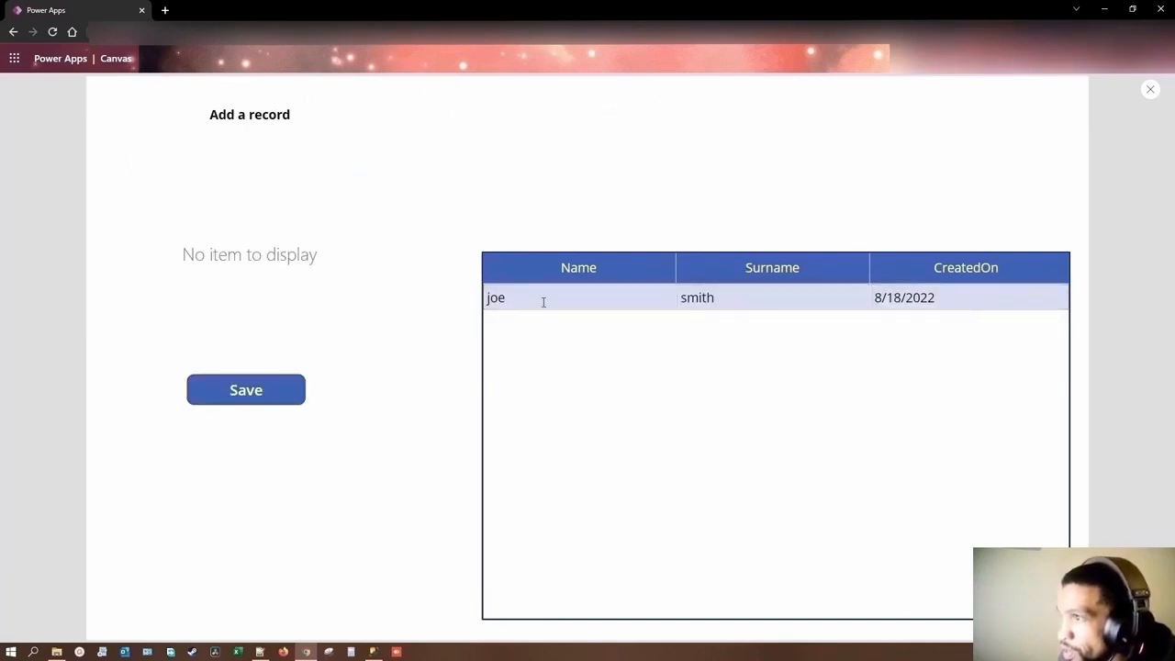
left_click(1149, 90)
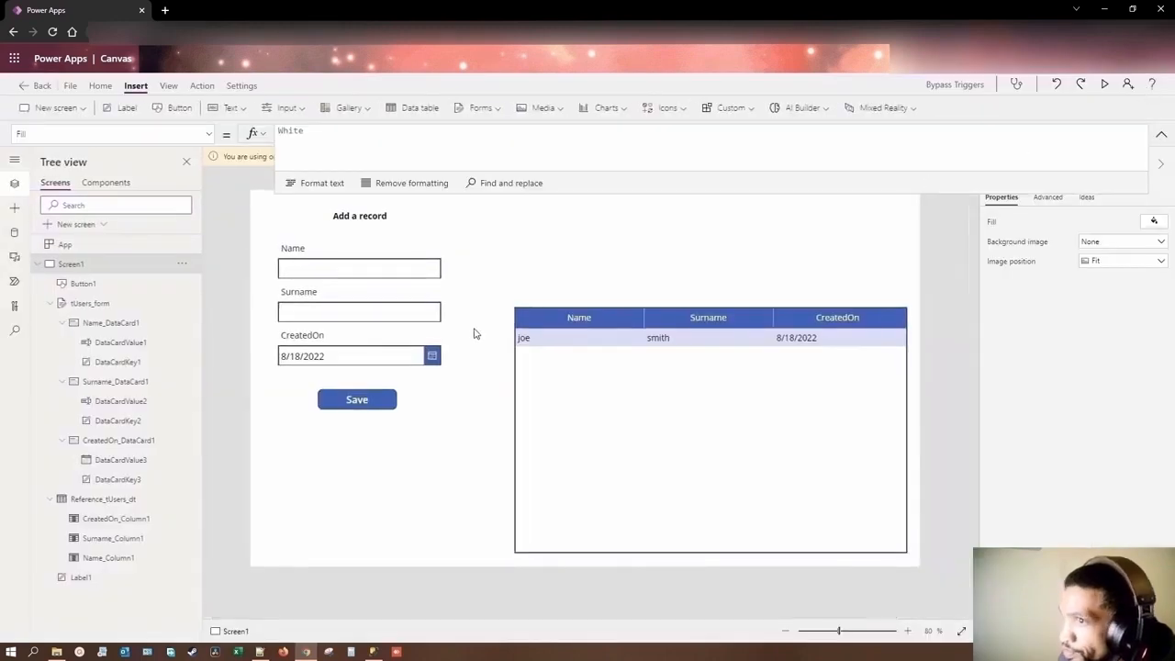
left_click(1105, 84)
left_click(1150, 90)
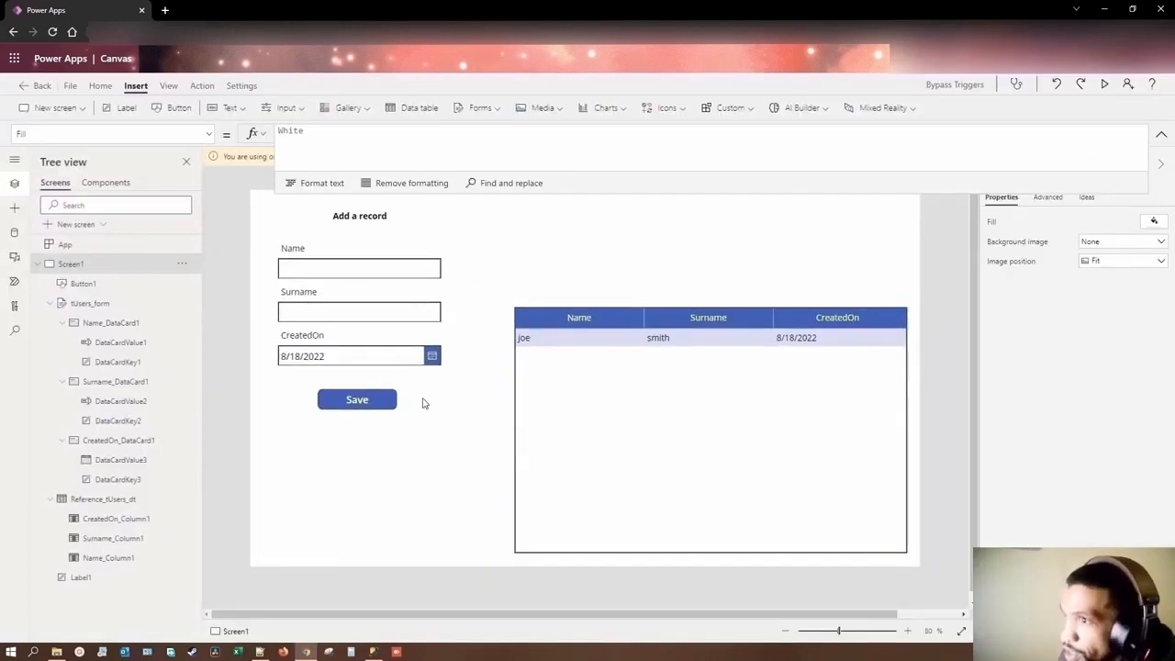
Step: Add a third line, ResetForm(tUsers_form);, to the Save button's OnSelect formula
left_click(359, 400)
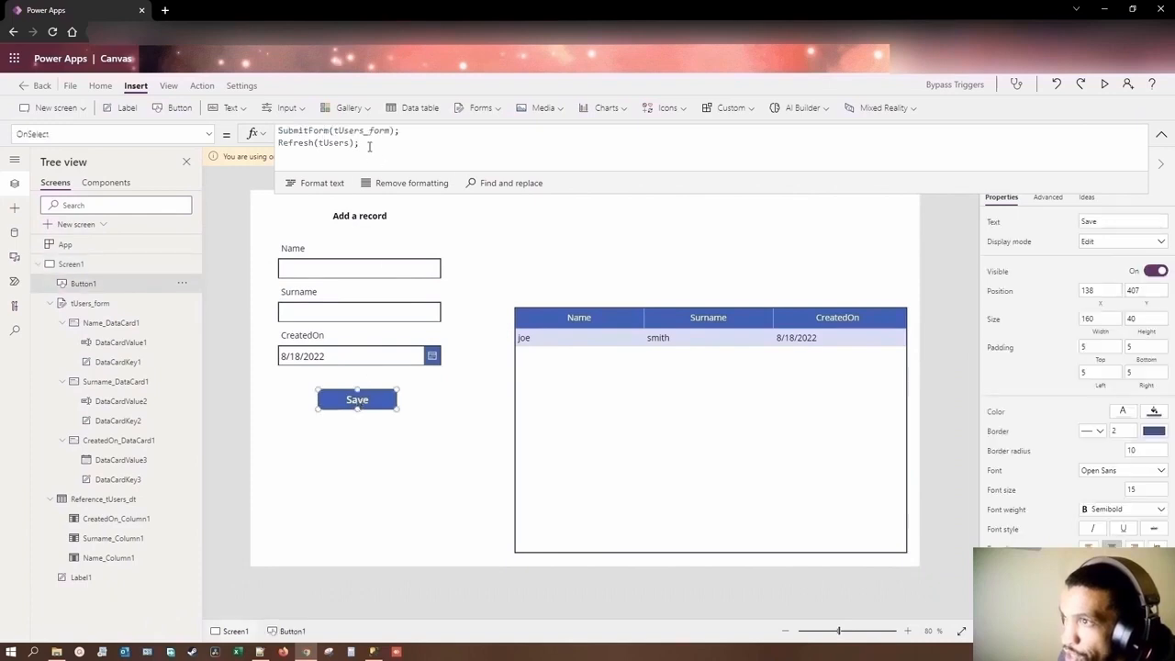
left_click(364, 143)
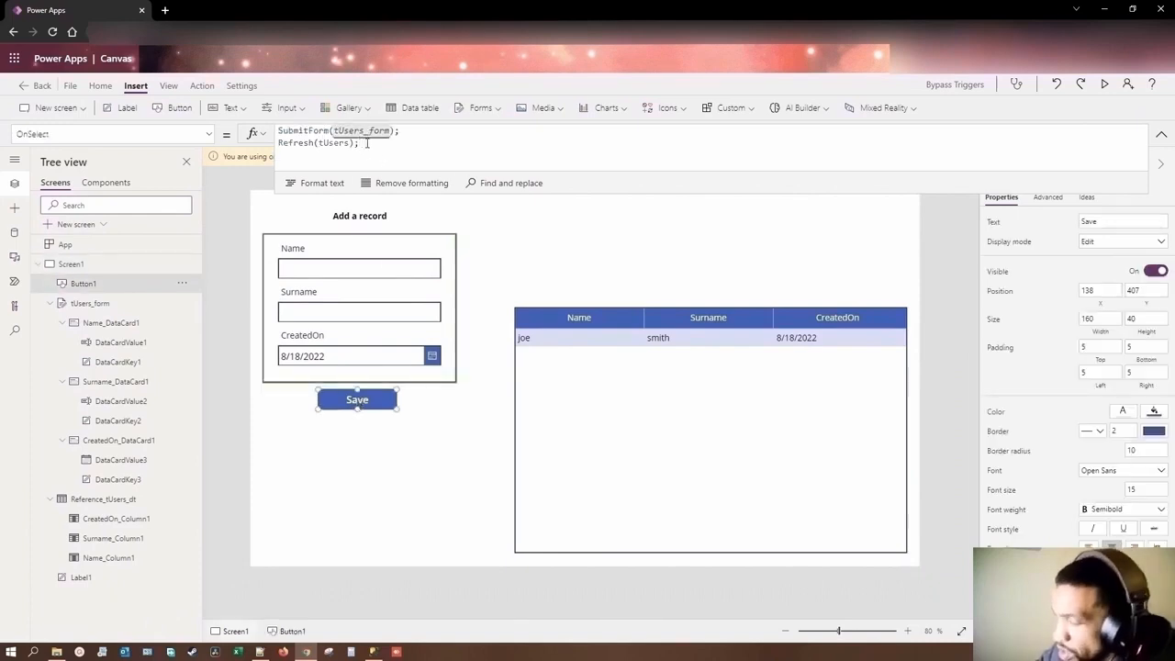
type("ResetFo")
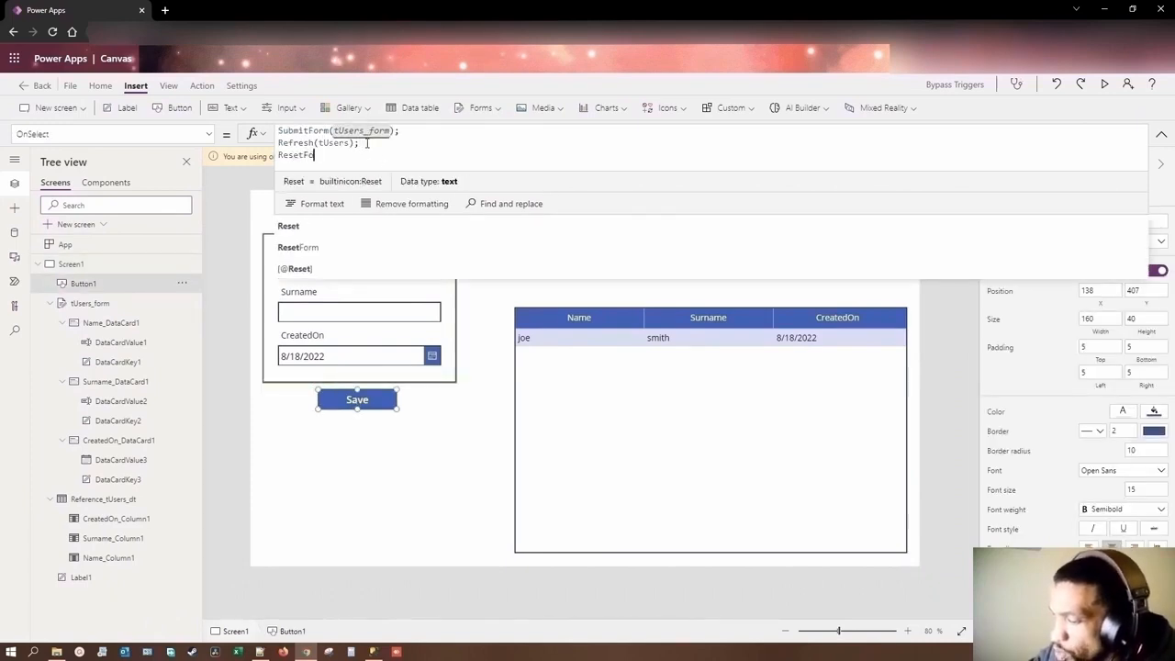
type("rm(")
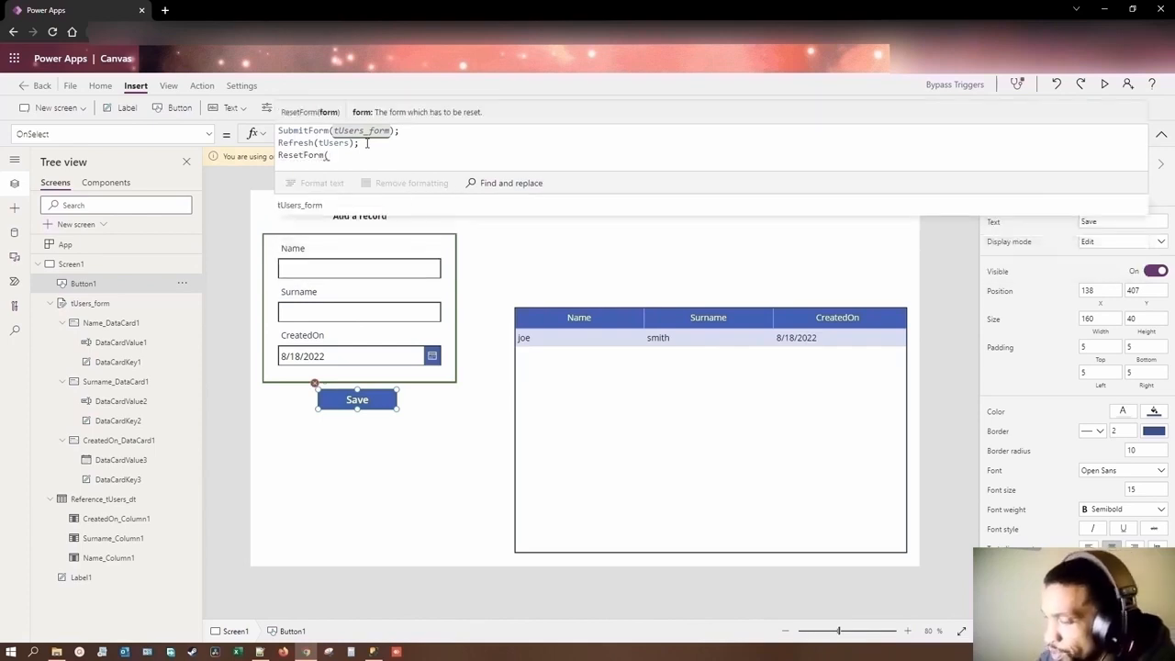
type("tUsers_form")
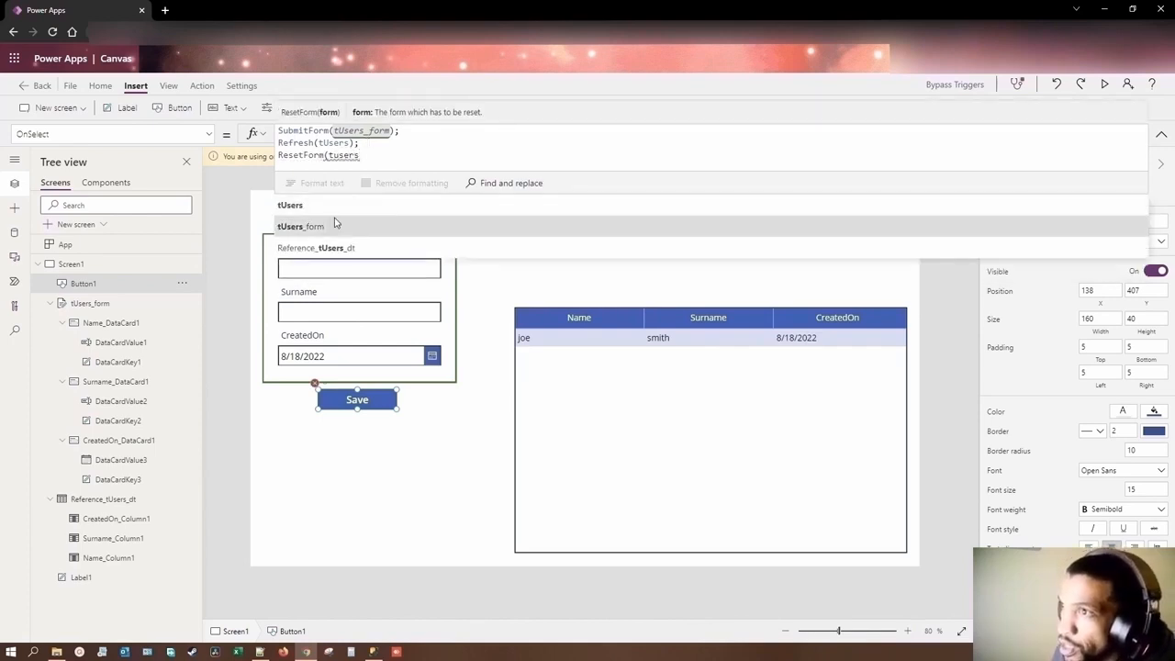
type(");")
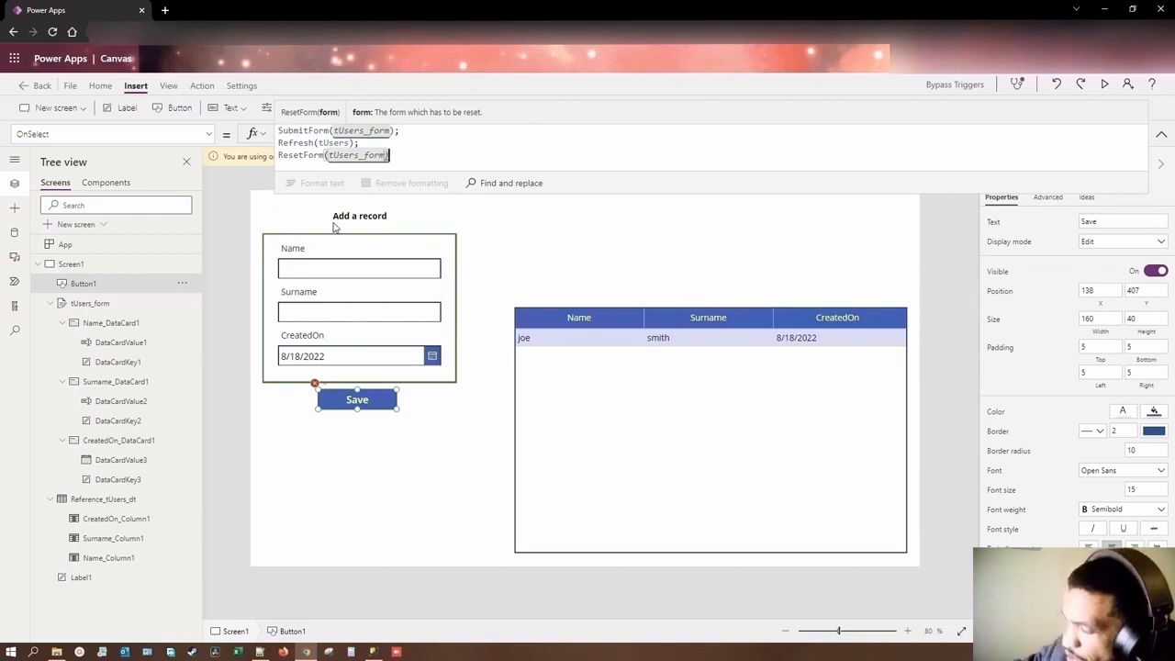
left_click(438, 445)
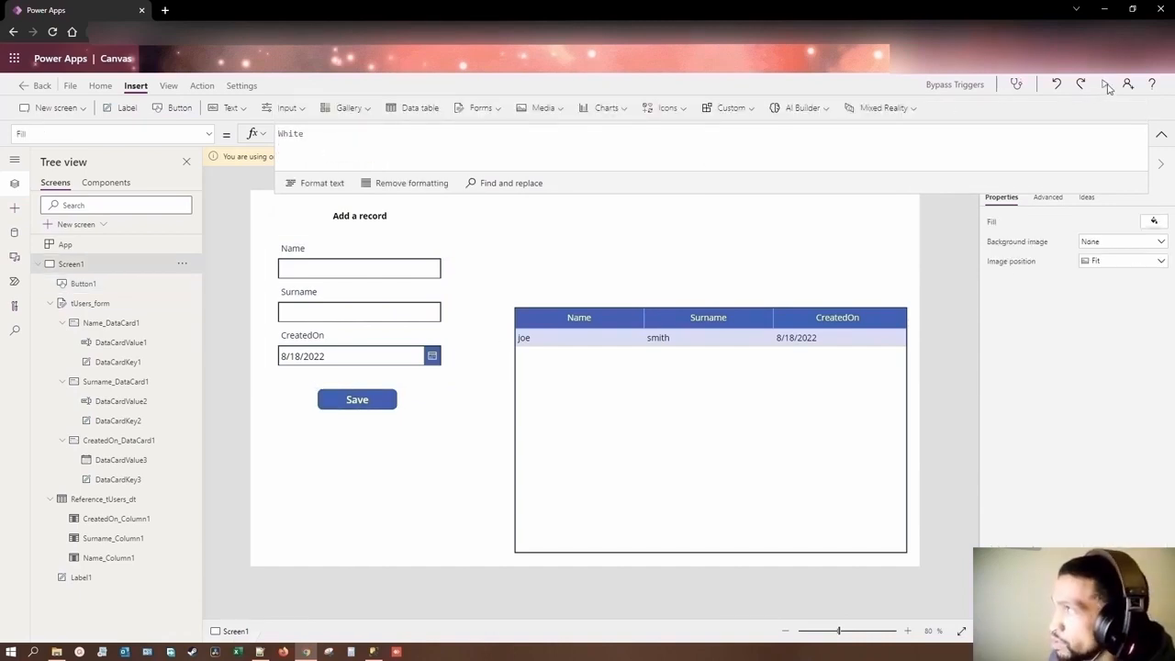
Step: Preview the app, run the Save button's updated actions on the form, and exit the preview
left_click(1106, 84)
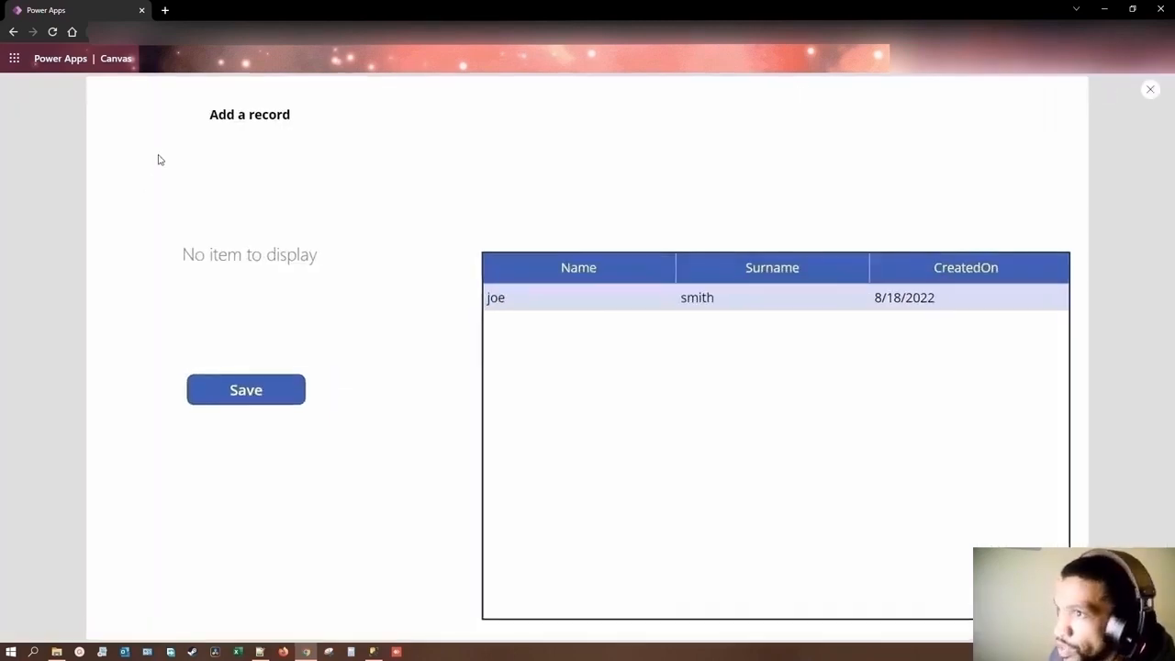
left_click(257, 402)
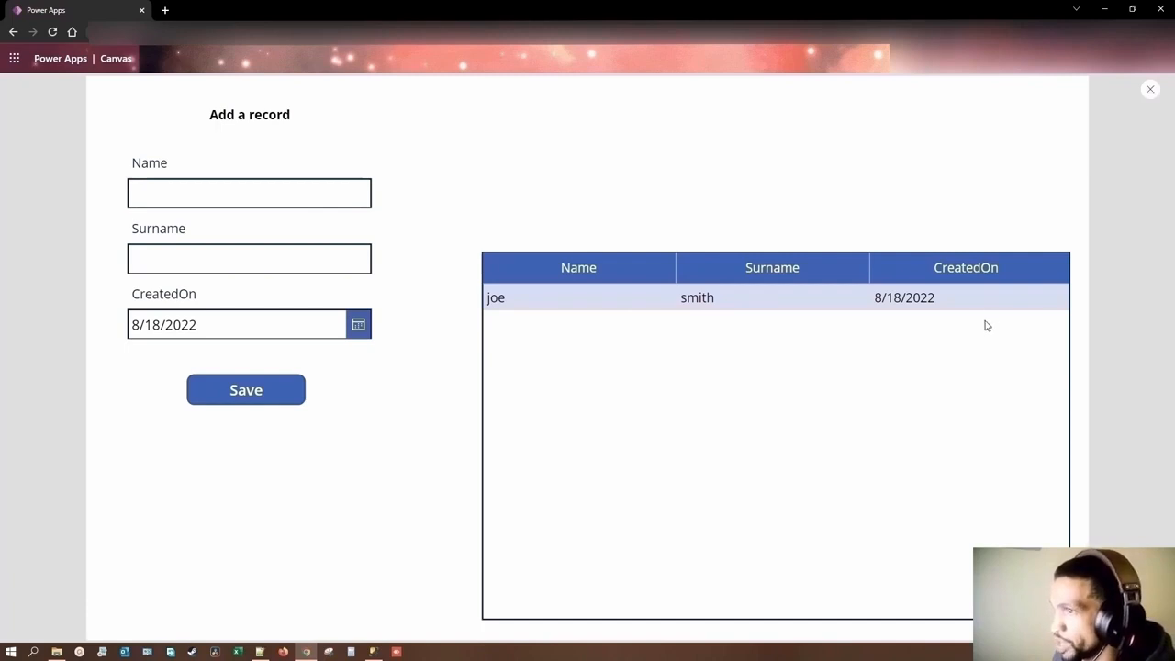
left_click(1151, 93)
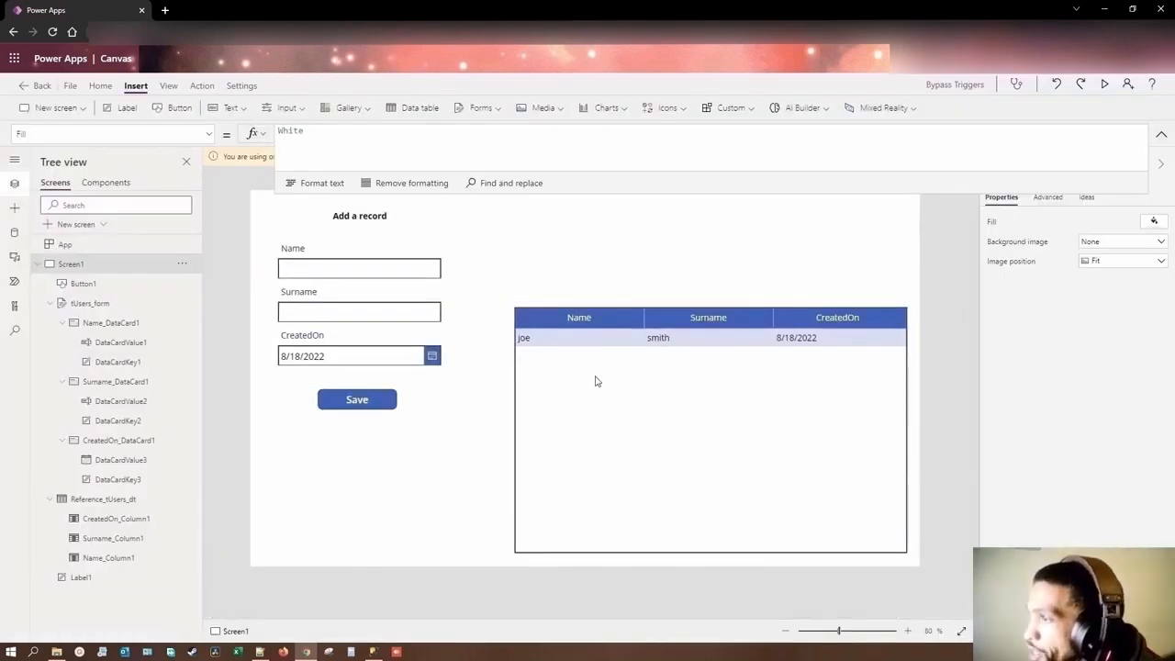
Step: Switch to SQL Server Management Studio, execute the CREATE TRIGGER tr_tUsers_ErrorMessage statement on dbo.tUsers, and highlight its RAISERROR text
left_click(373, 654)
left_click(370, 291)
scroll(370, 291, "down", 6)
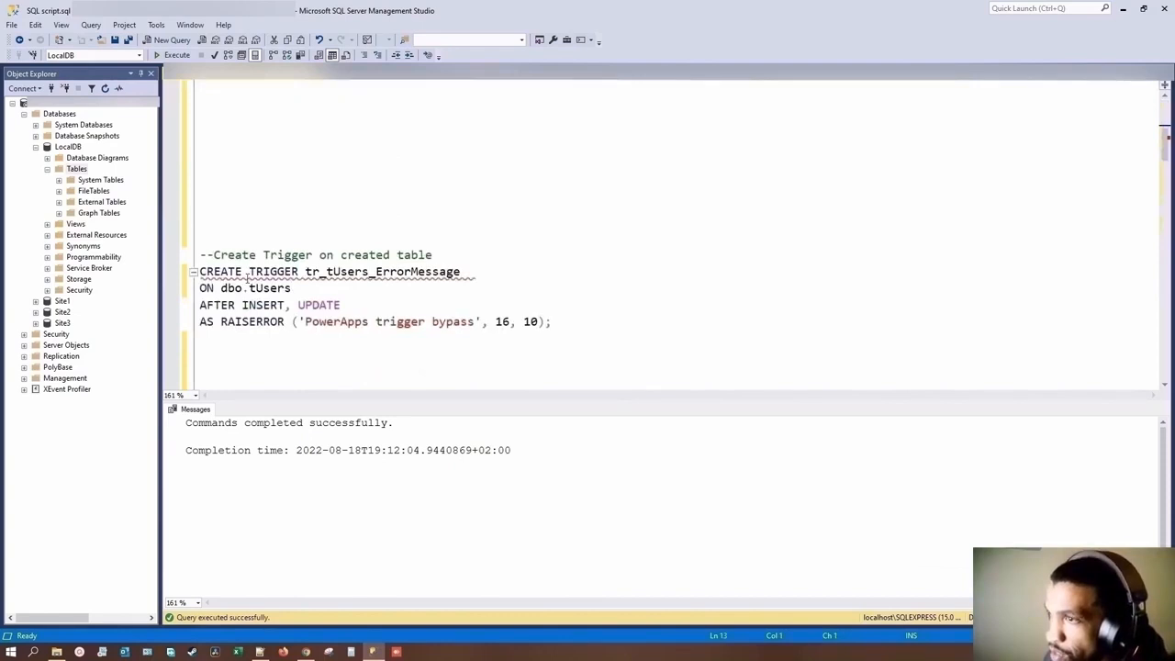
scroll(246, 276, "down", 2)
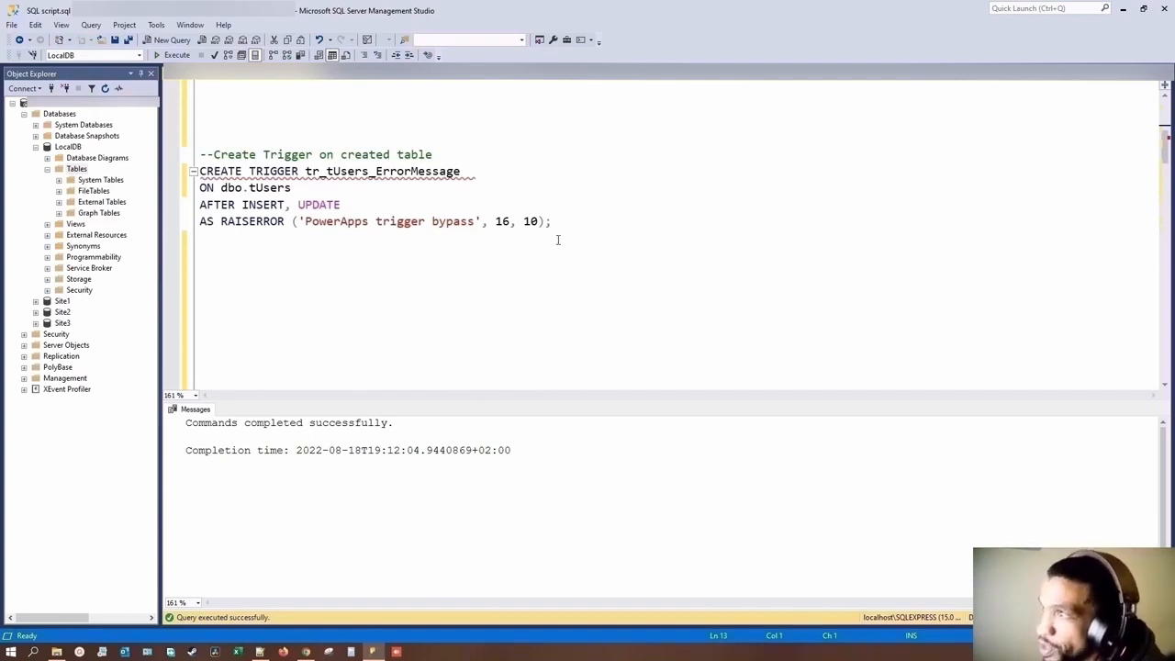
left_click_drag(553, 221, 201, 171)
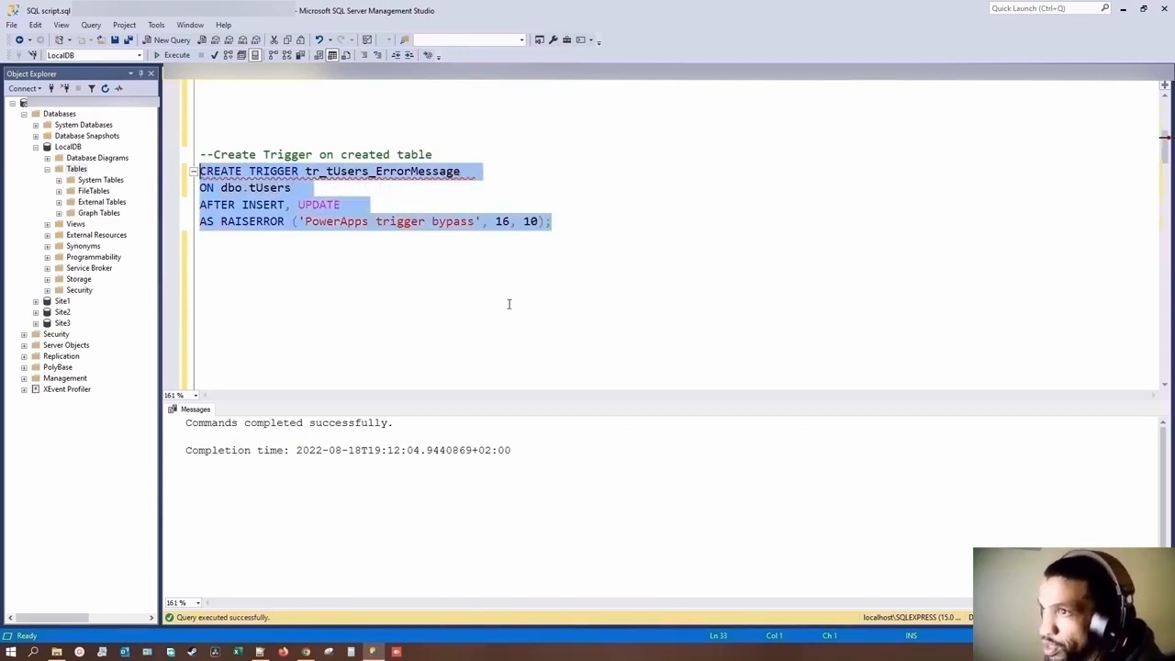
key("F5")
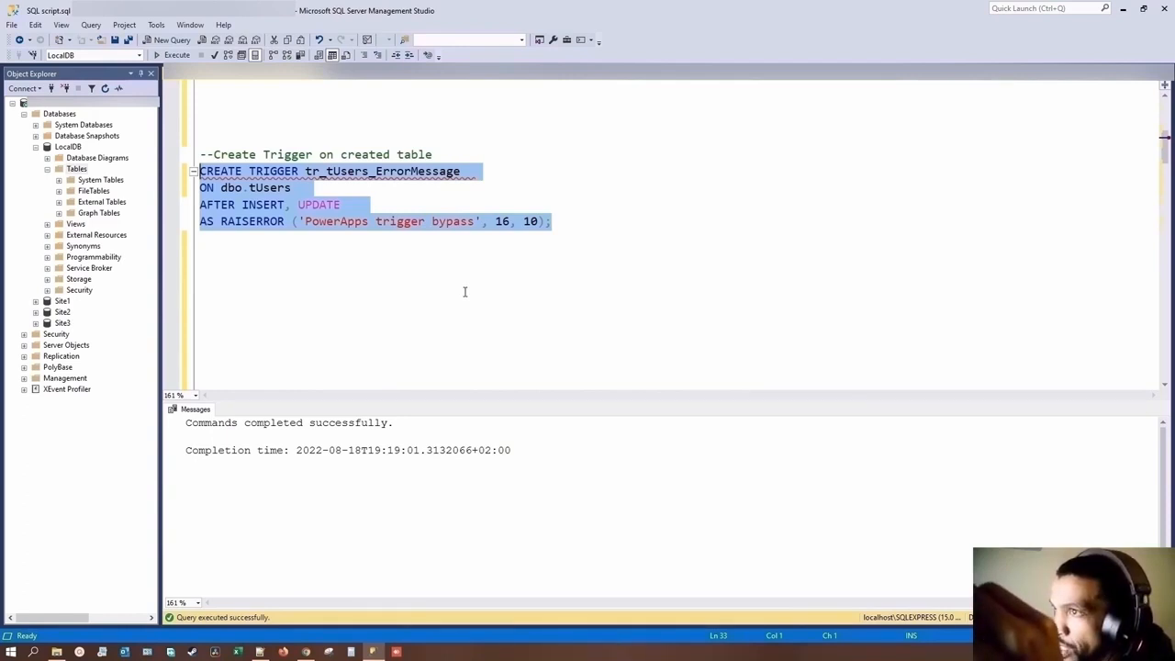
left_click_drag(305, 221, 476, 223)
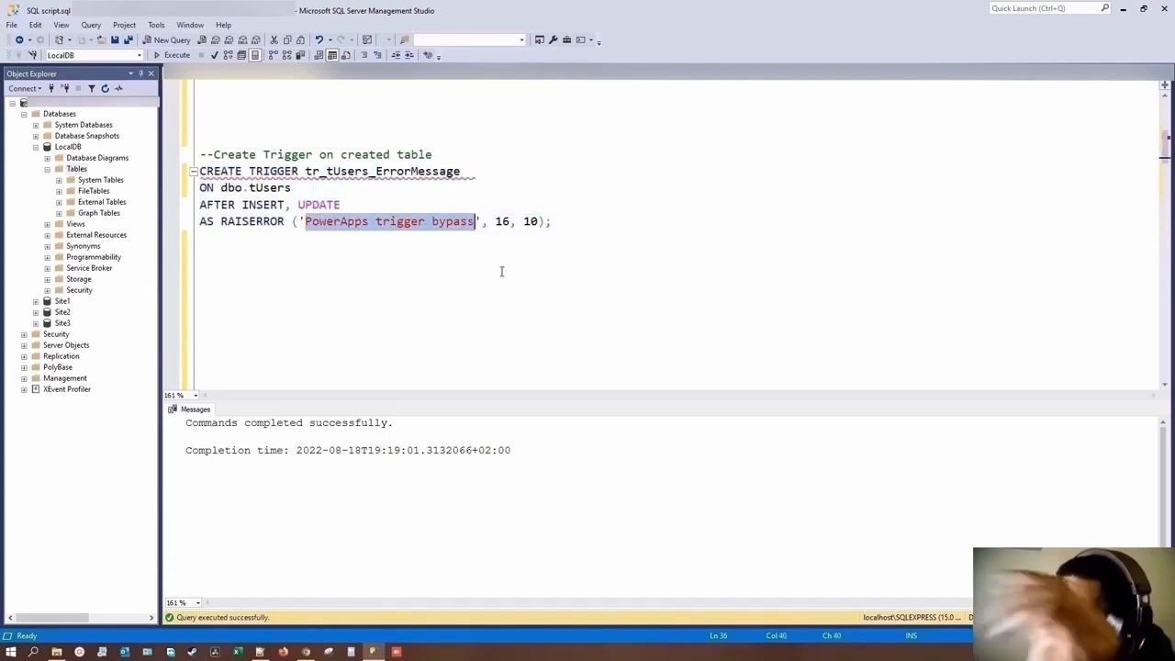
Step: Execute the script's INSERT INTO tUsers statement for the sample person and highlight the trigger's error text in the output
scroll(448, 345, "down", 10)
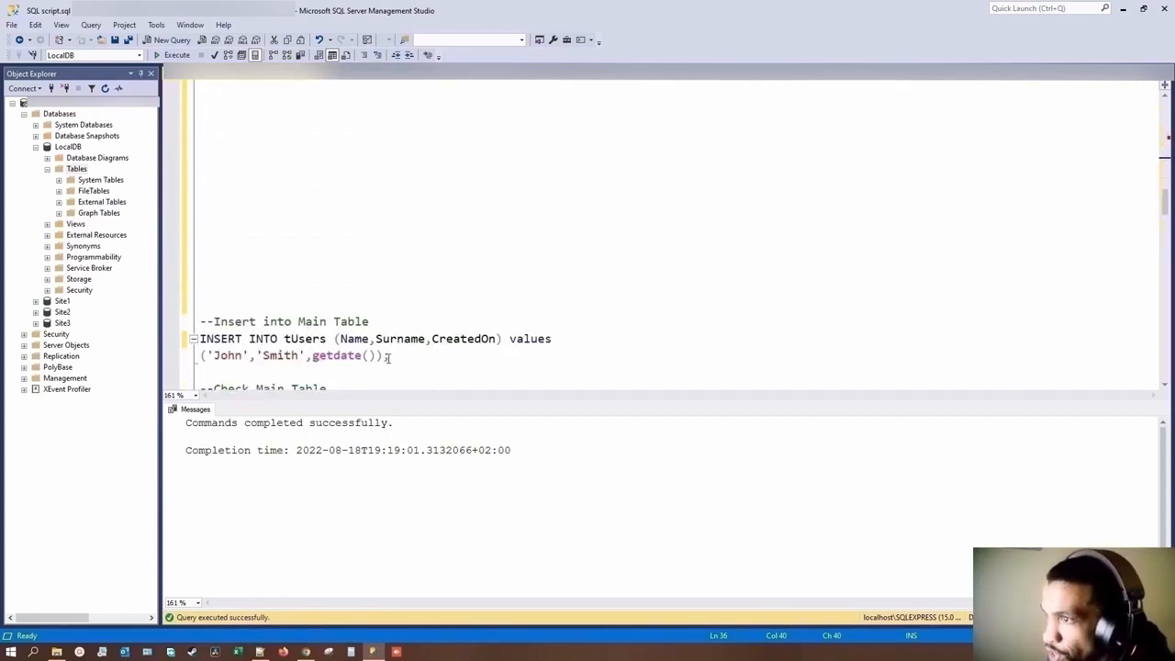
left_click_drag(388, 358, 190, 342)
key("F5")
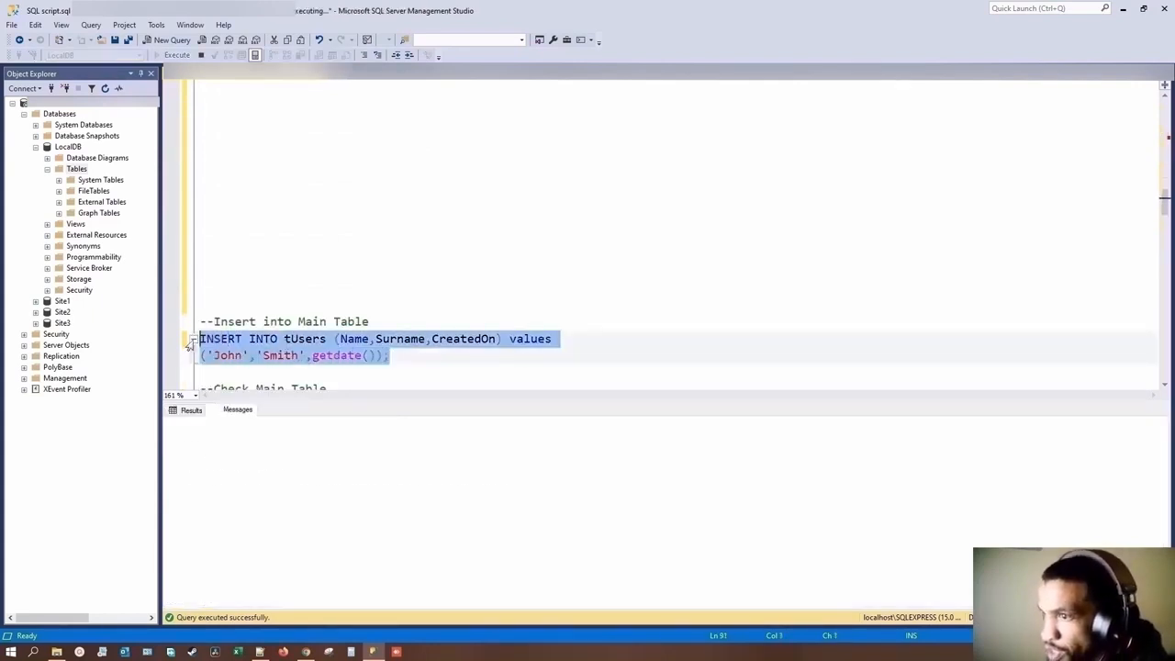
left_click_drag(188, 438, 344, 438)
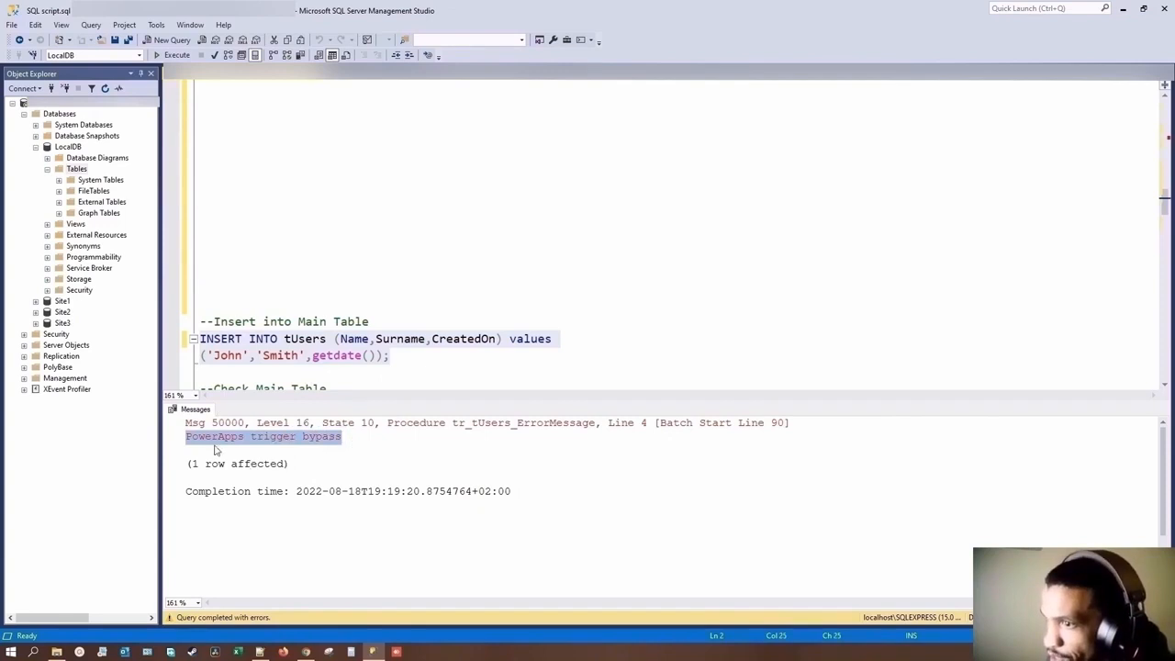
left_click(370, 321)
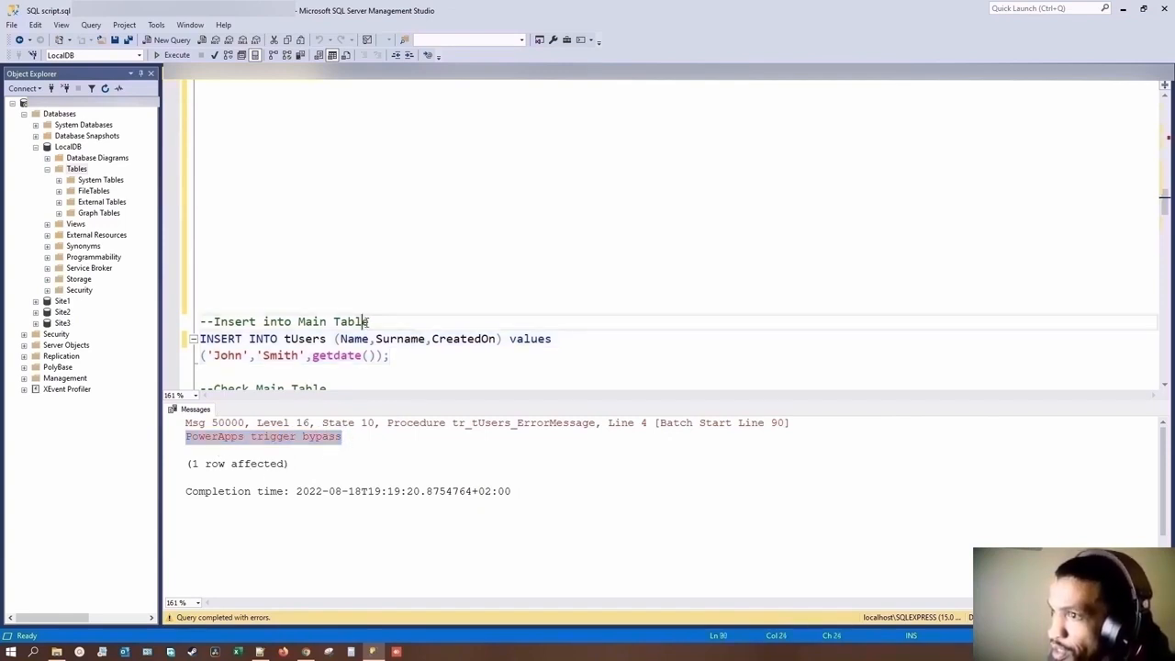
Step: Switch back to Power Apps and place a copy of the Save button above the data table at X 860, Y 136
left_click(307, 652)
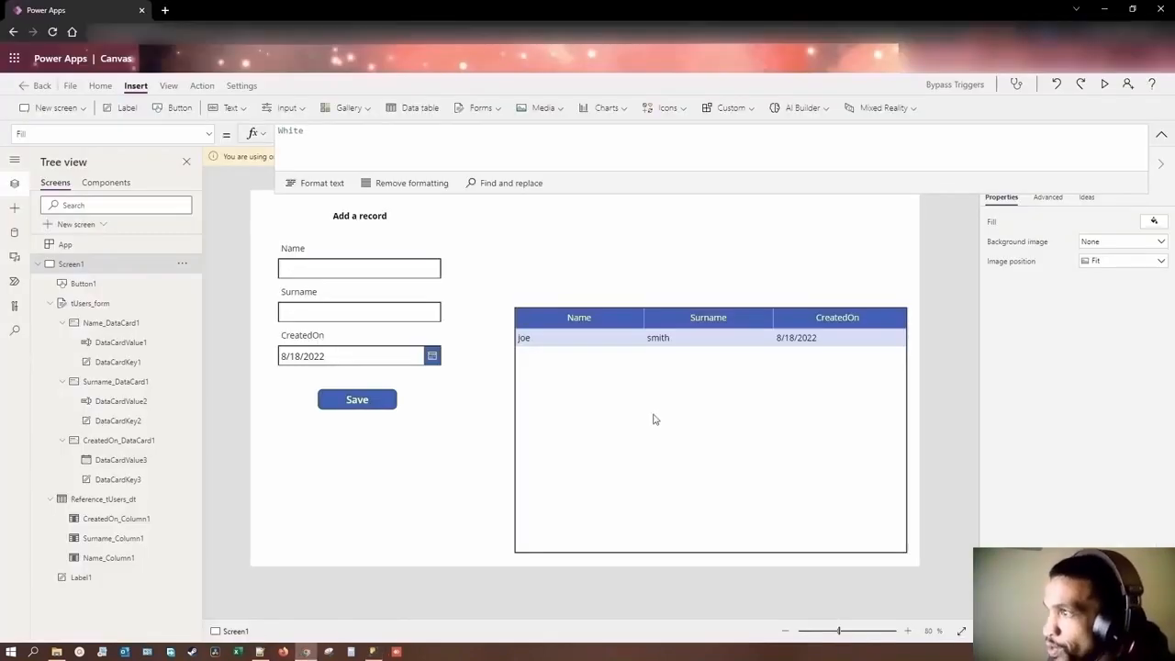
left_click(372, 402)
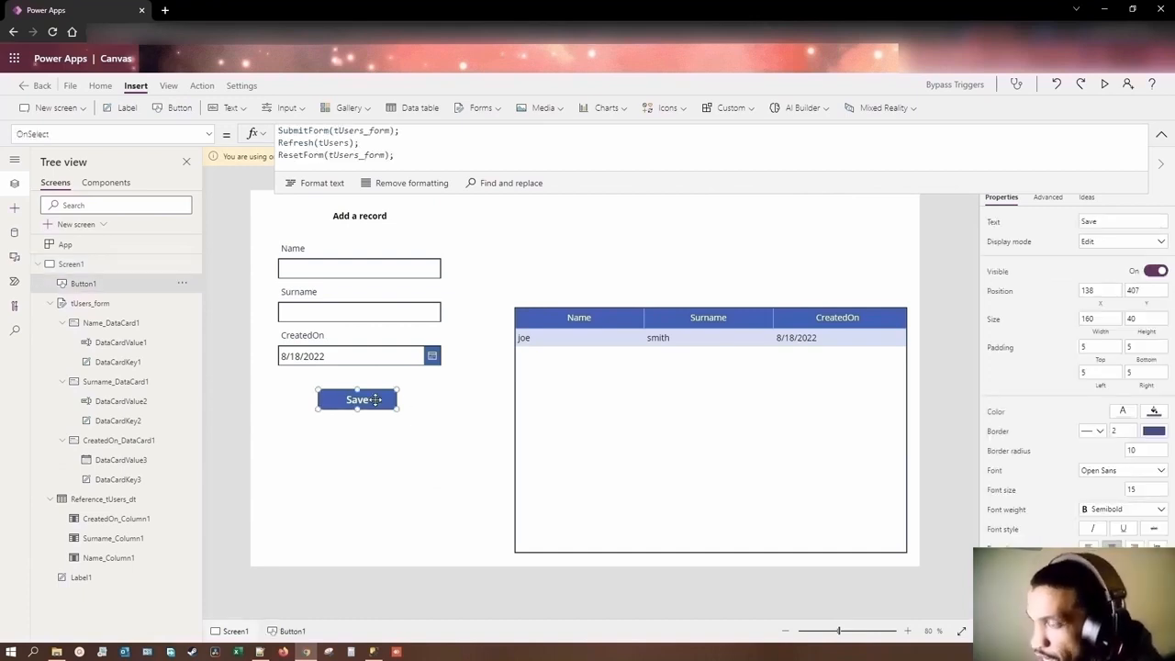
key("ctrl+v")
left_click_drag(379, 408, 716, 263)
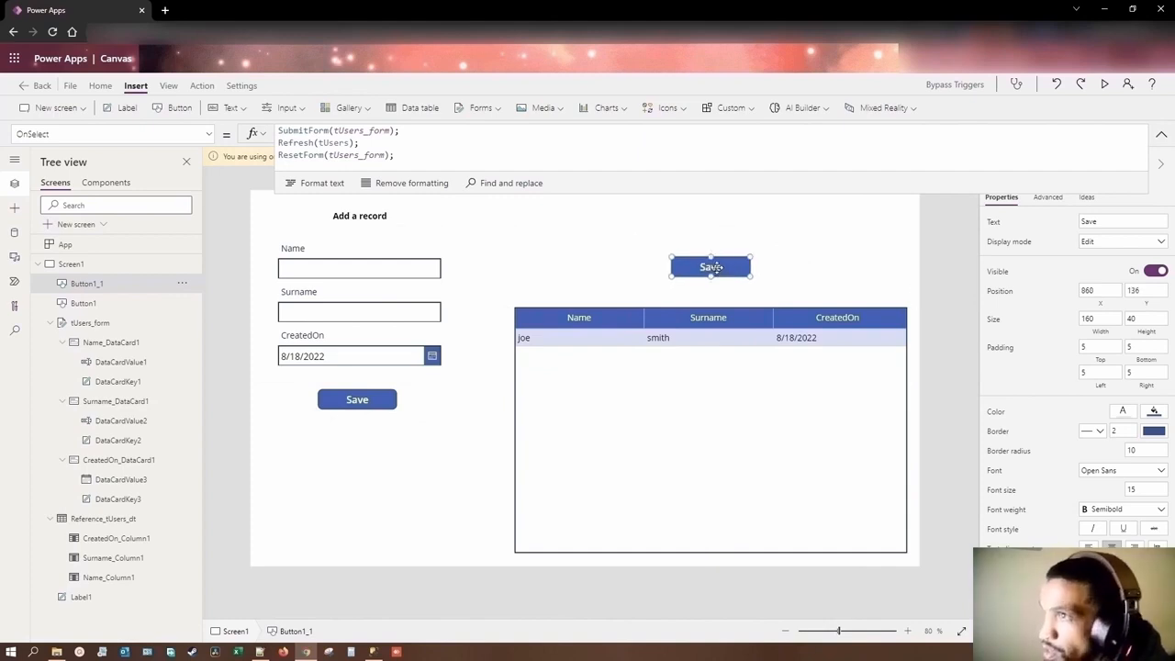
Step: Comment out the SubmitForm and ResetForm lines in the copied button's OnSelect formula with // and label the button "Refresh"
left_click_drag(416, 156, 277, 158)
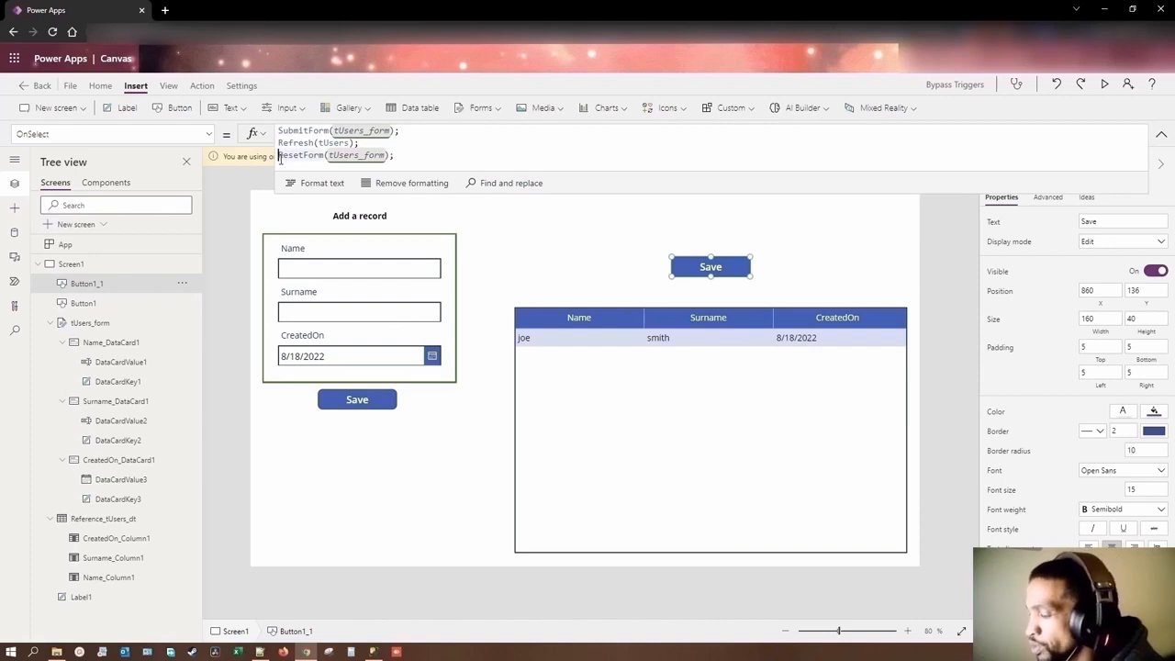
type("//")
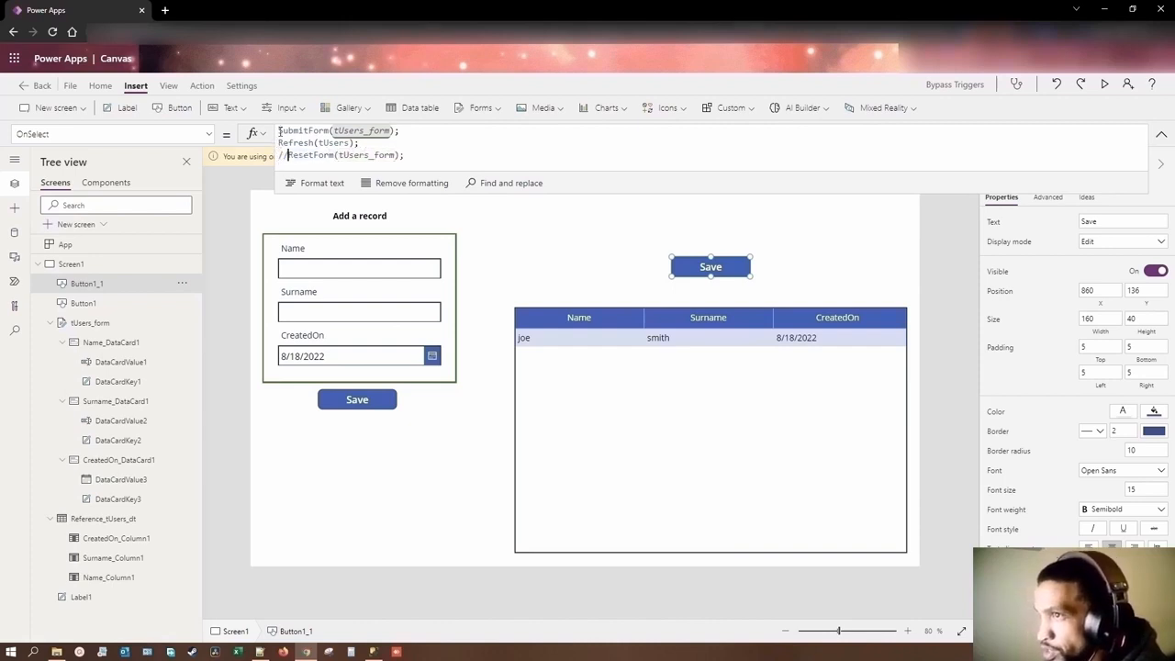
left_click(280, 131)
type("//")
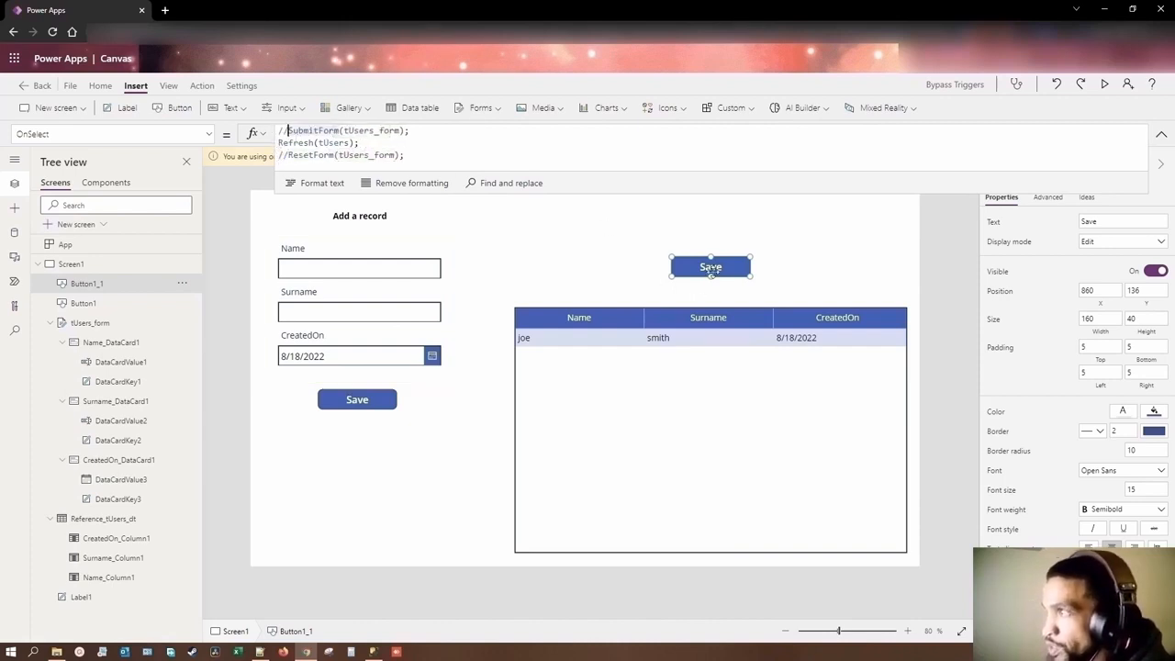
type("R")
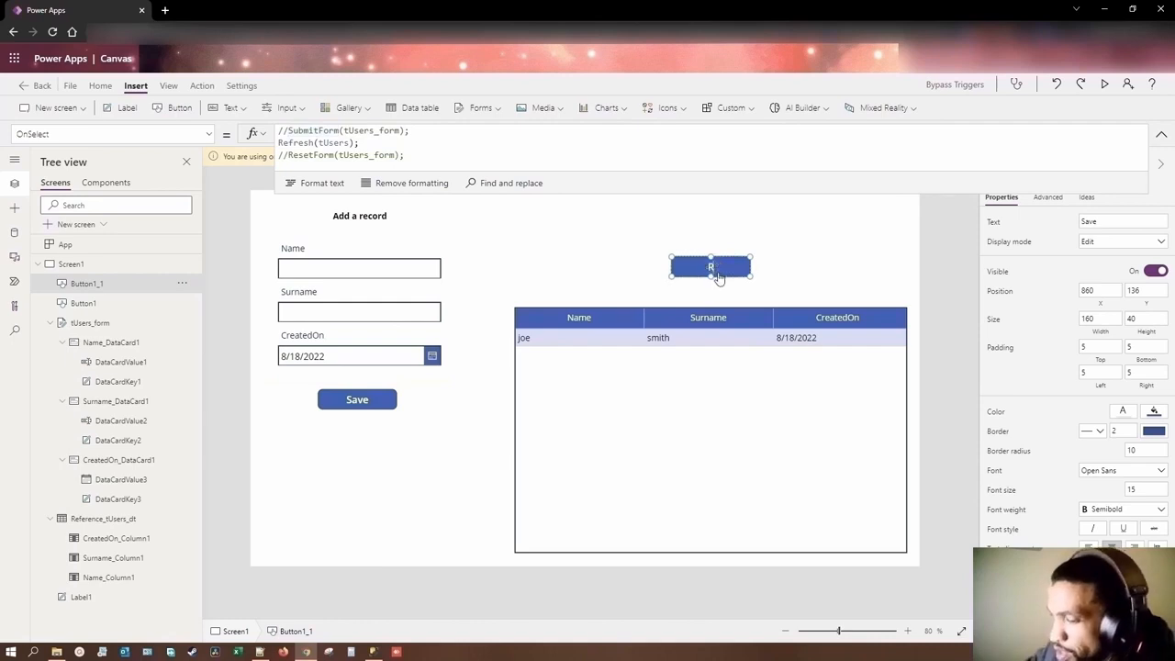
type("efresh")
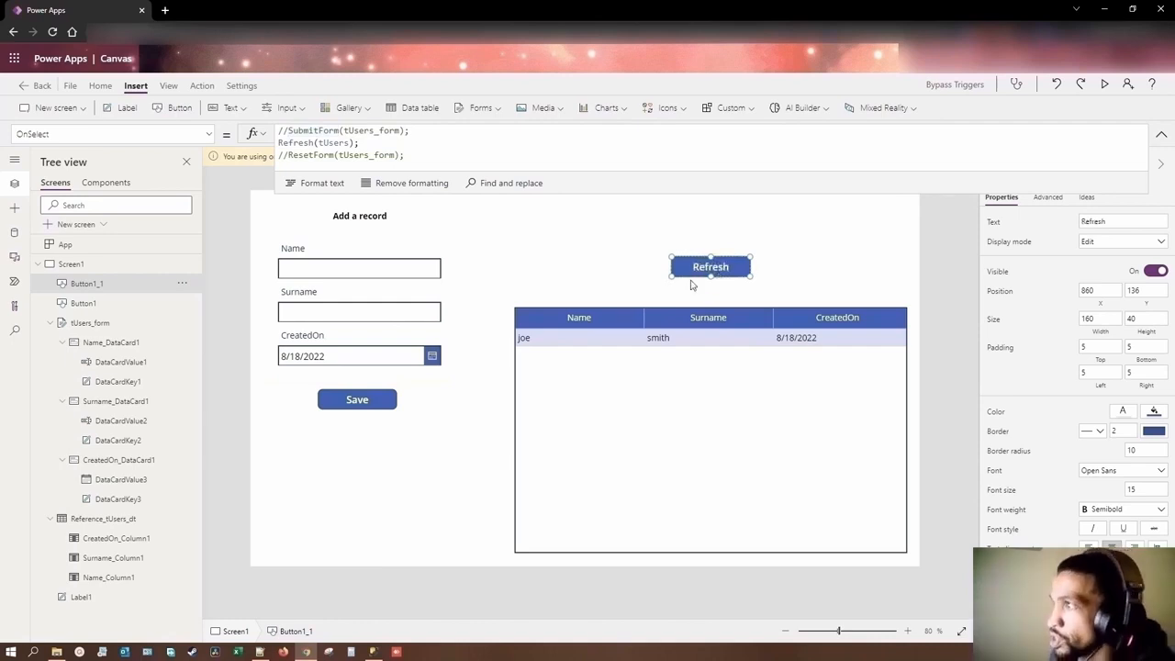
Step: Preview the app and reload the data table with the Refresh button
left_click(1105, 84)
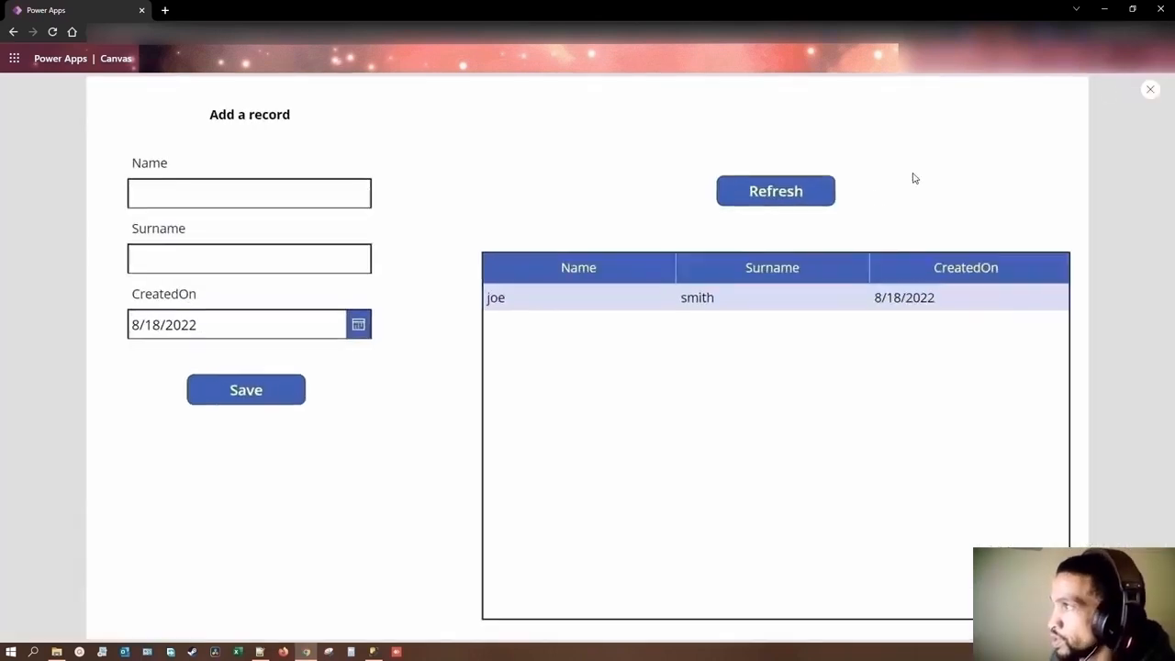
left_click(776, 197)
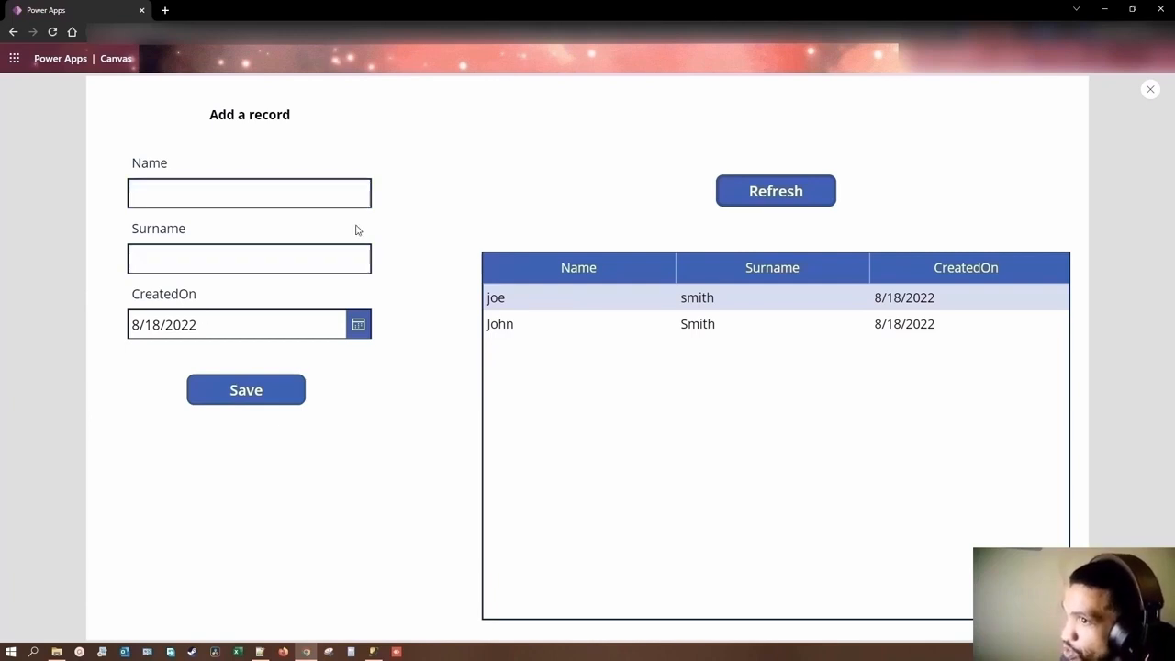
Step: Fill in the sample person's name and surname in the Add a record form and save the record
left_click(209, 191)
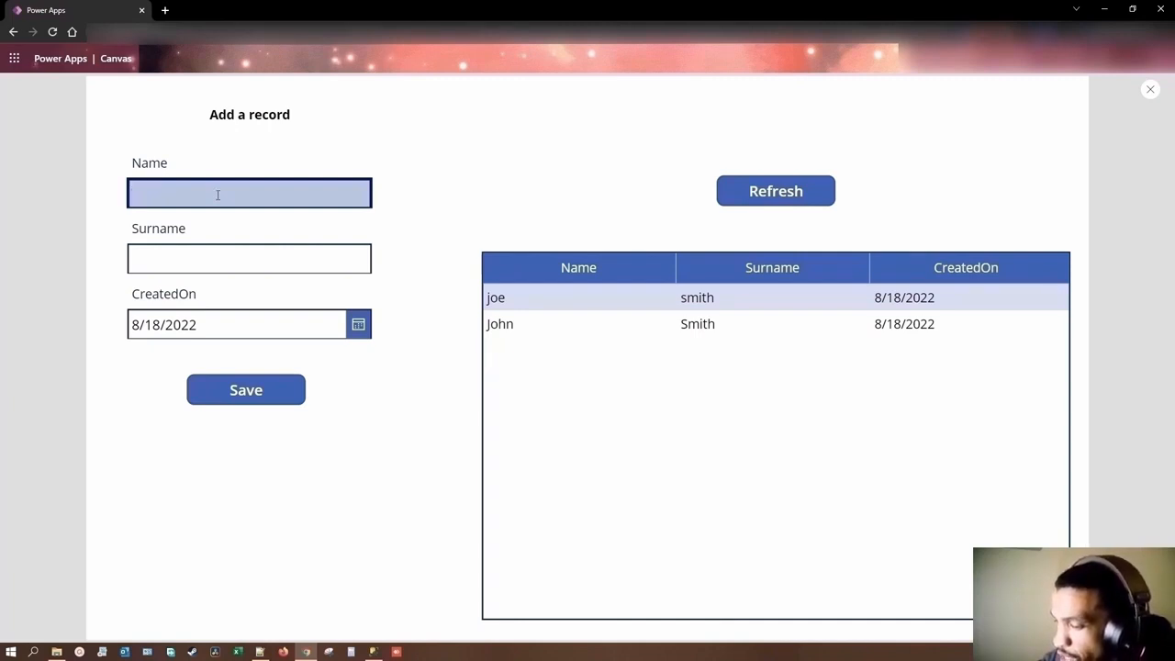
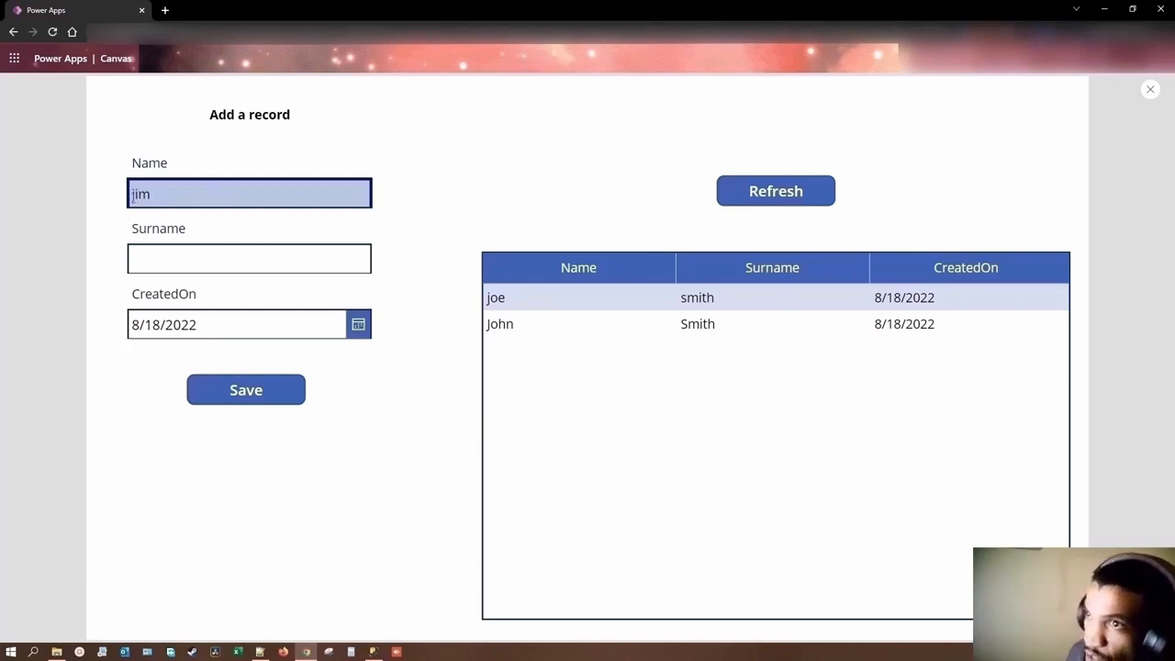
left_click(246, 259)
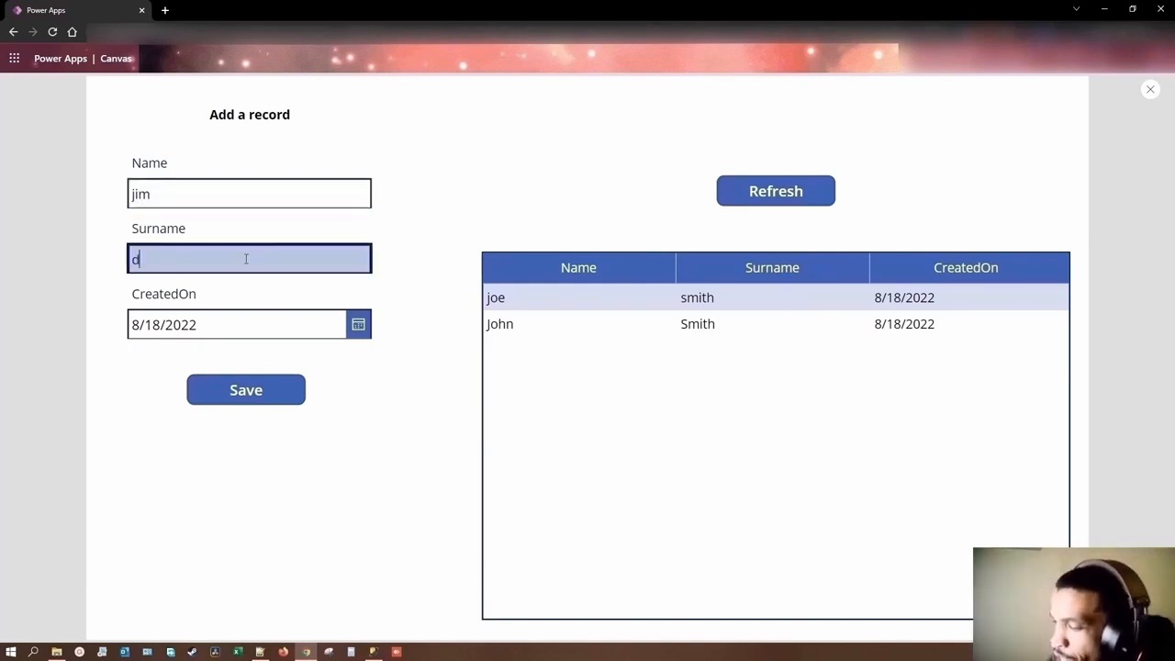
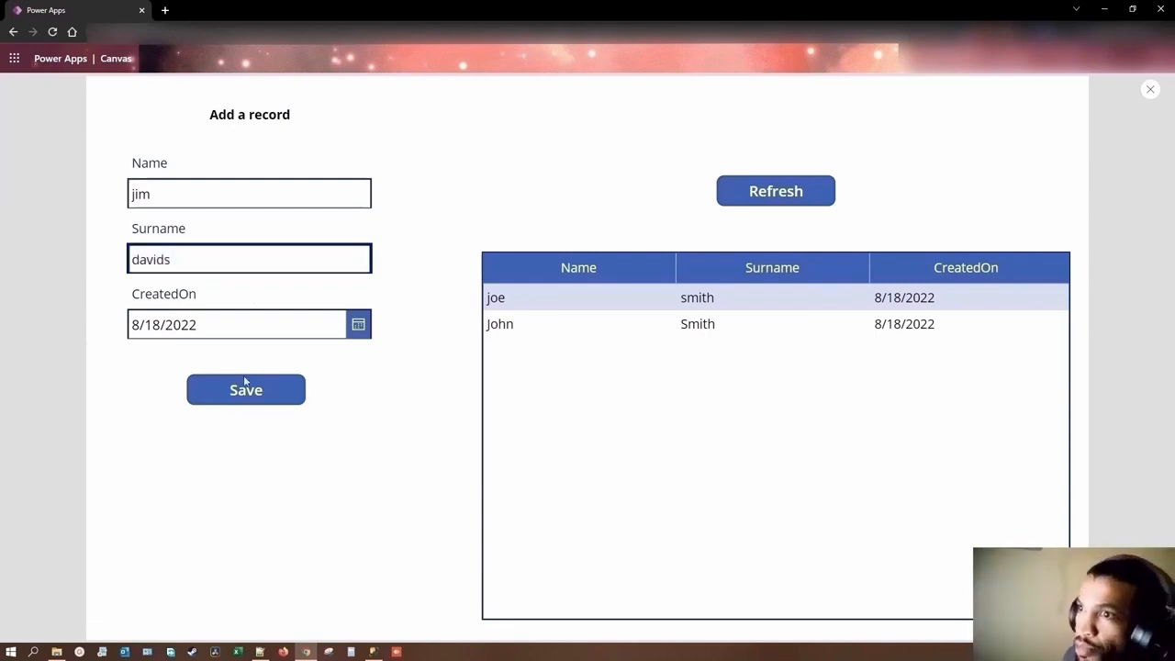
left_click(254, 396)
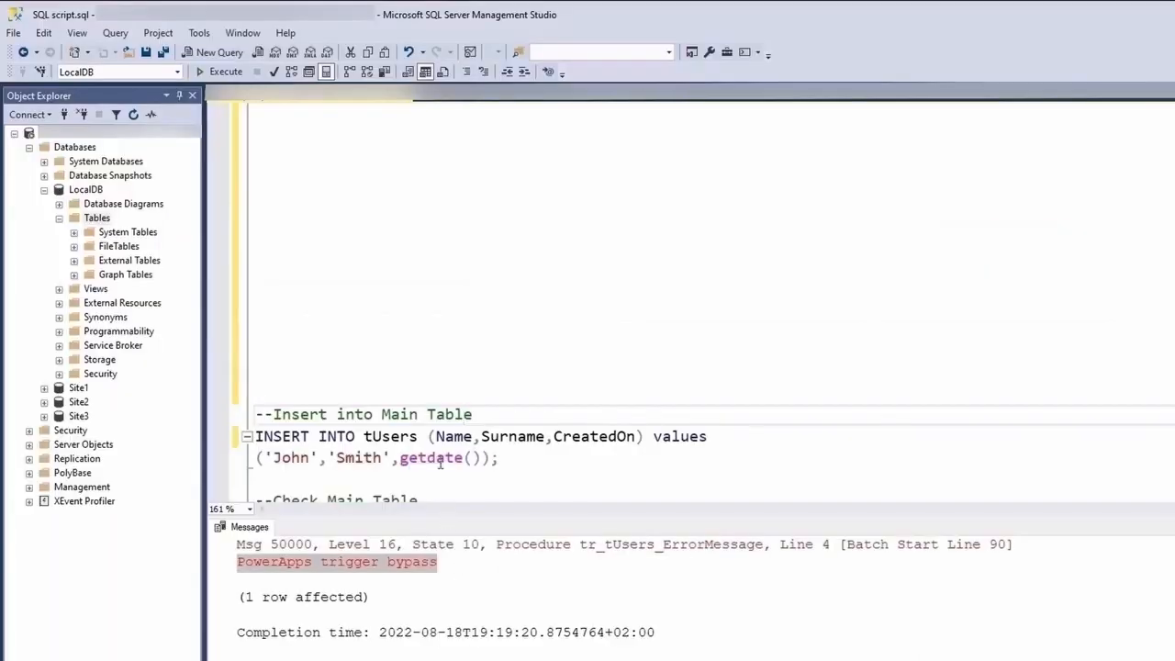
Step: Switch to SQL Server Management Studio and execute the script's CREATE TABLE tTemp statement with the Id and Script columns
left_click(439, 457)
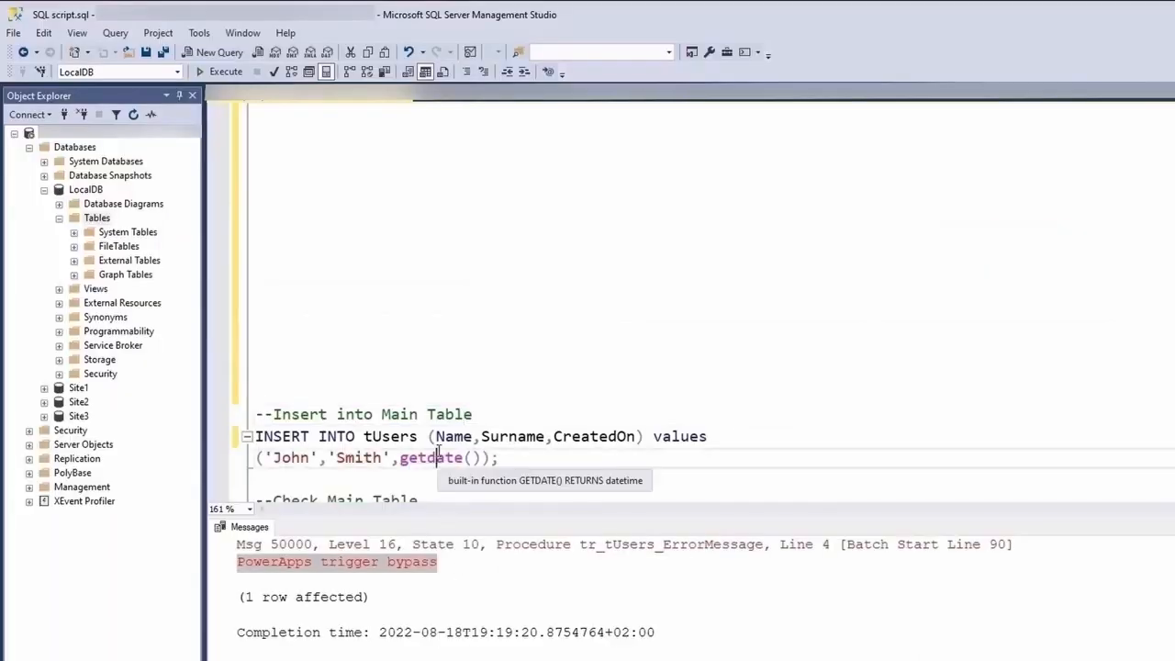
scroll(439, 452, "down", 2)
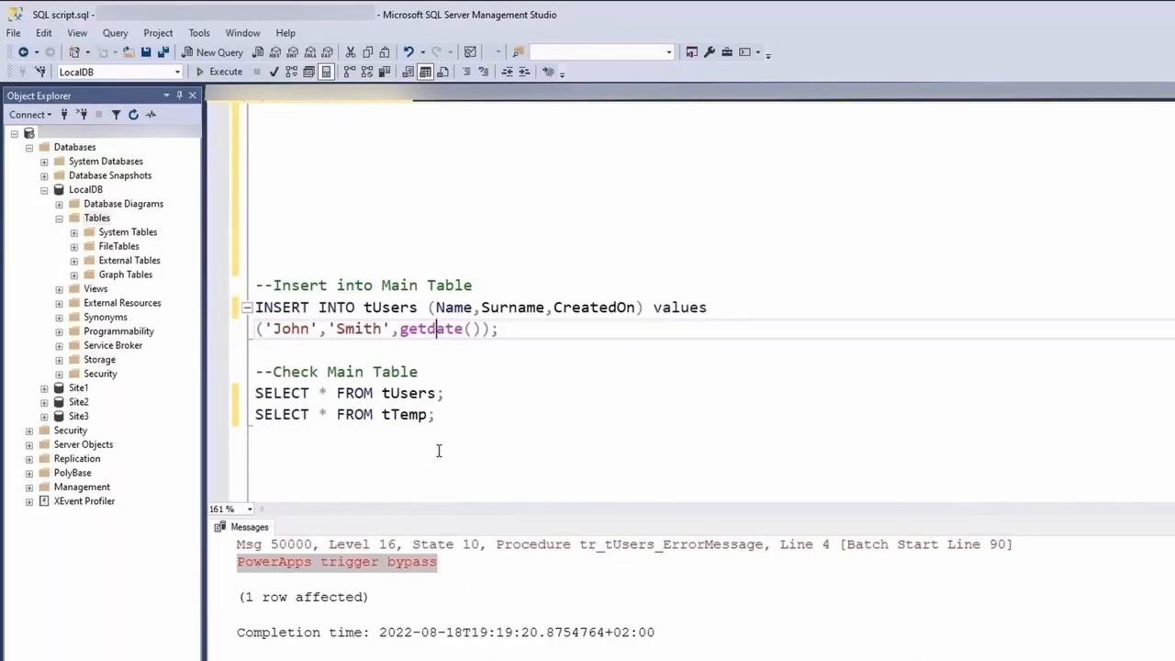
scroll(438, 450, "up", 5)
scroll(439, 451, "up", 2)
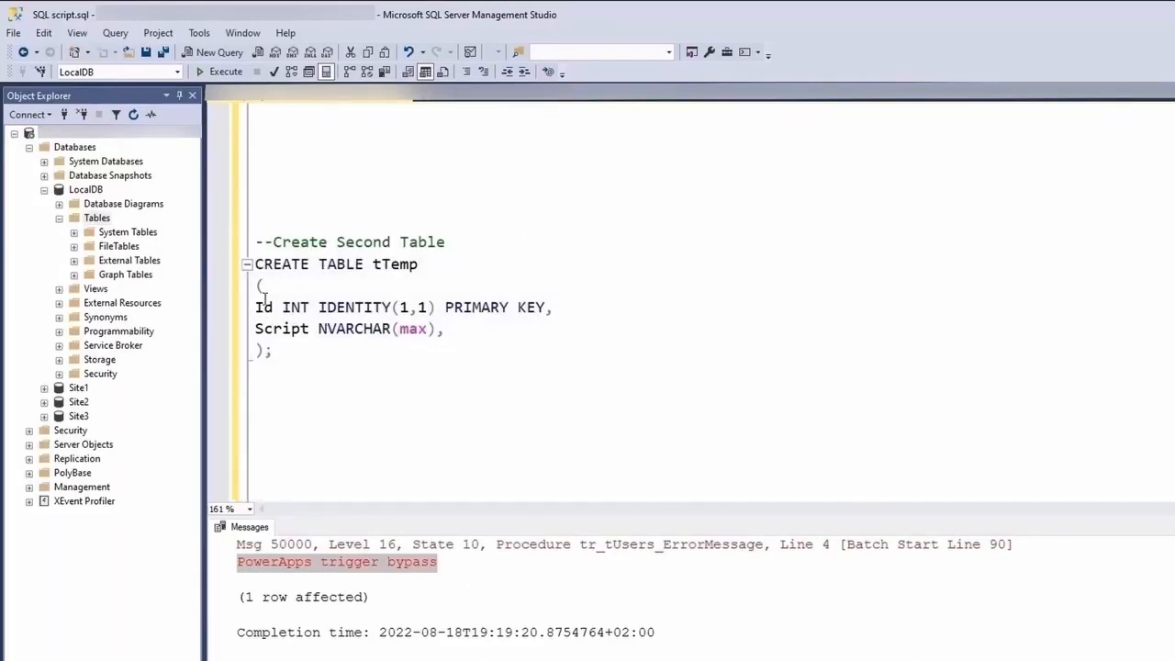
left_click_drag(256, 308, 448, 330)
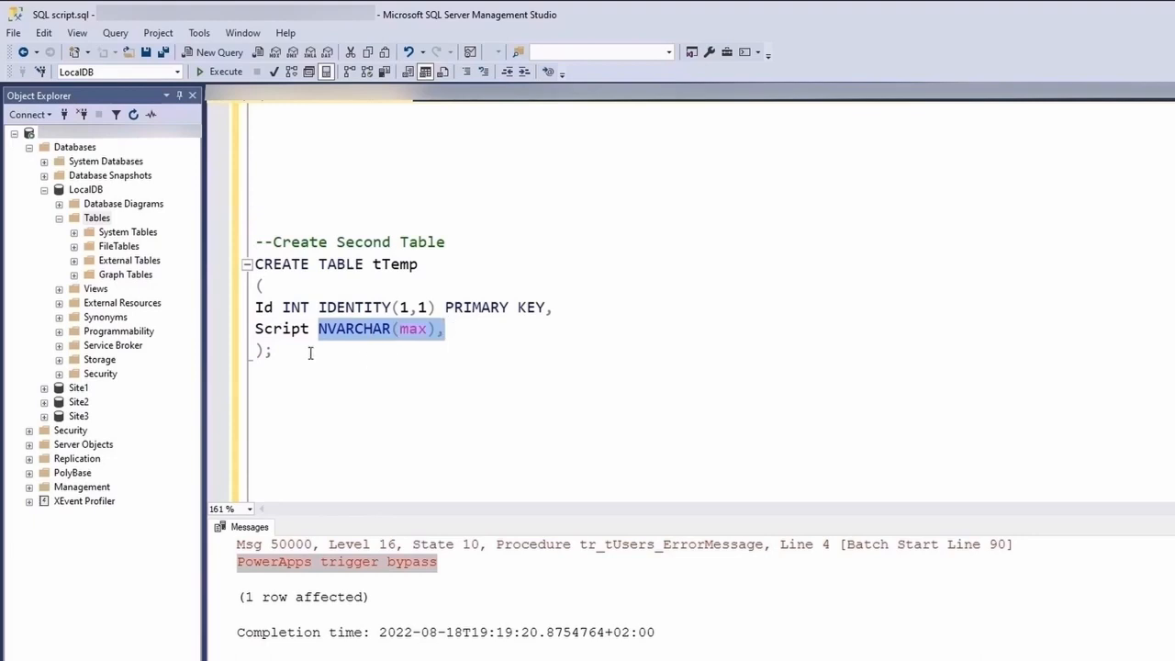
left_click_drag(288, 356, 253, 267)
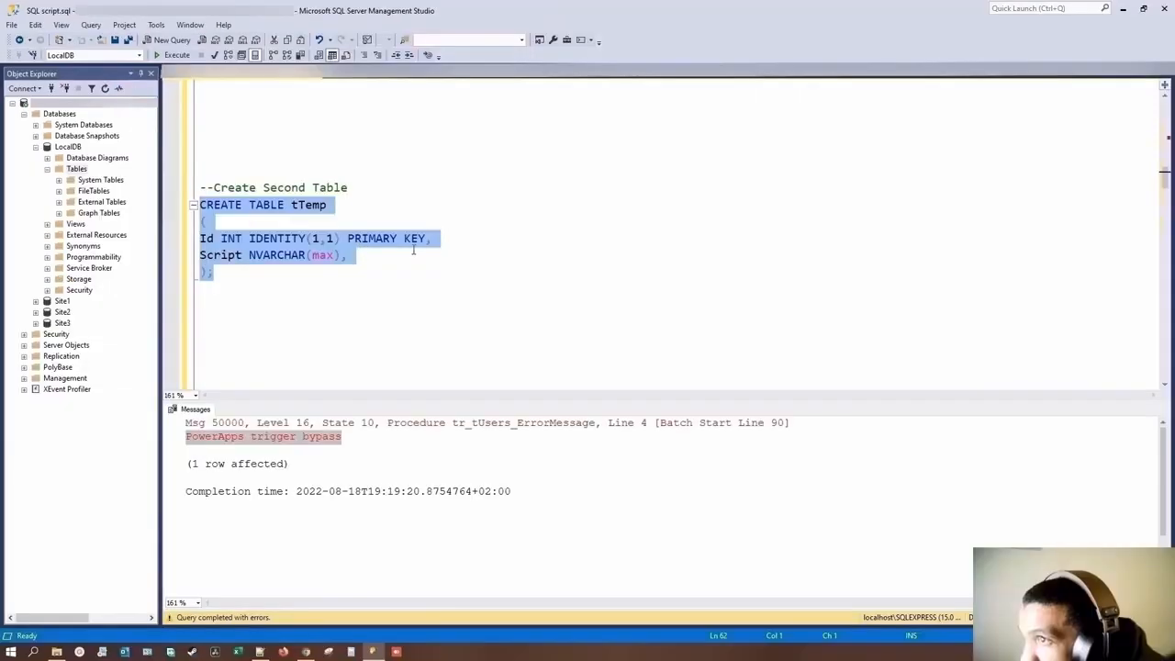
key("F5")
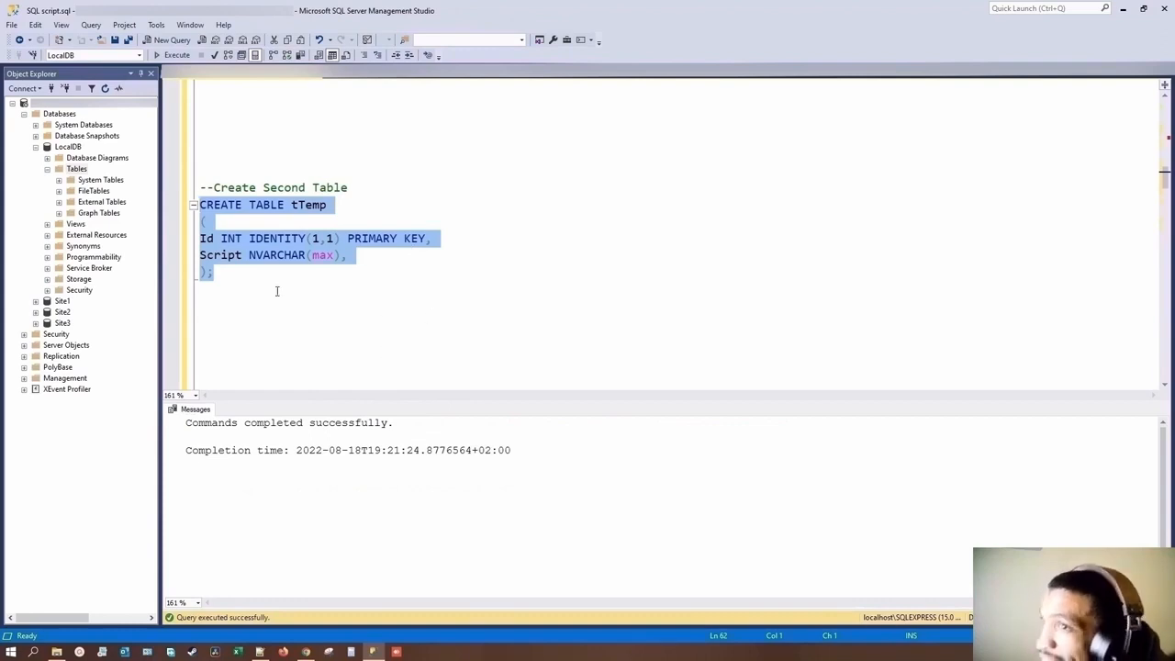
Step: Refresh LocalDB's Tables folder and locate the dbo.tTemp and dbo.tUsers tables
right_click(78, 171)
left_click(136, 244)
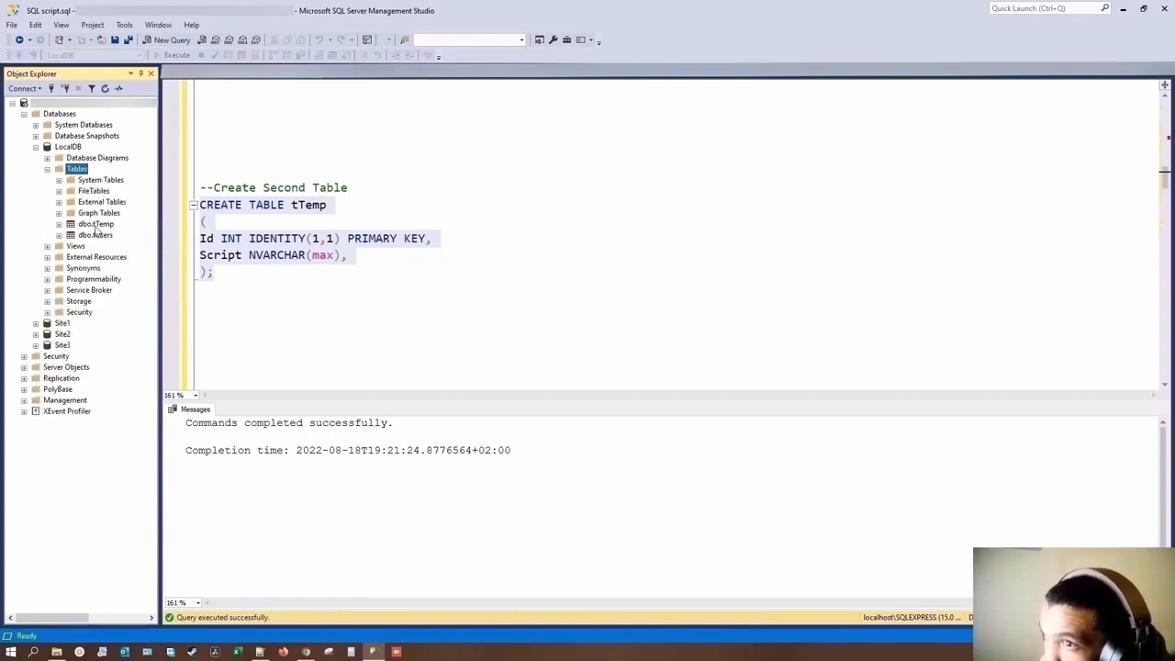
left_click(96, 226)
left_click(102, 236)
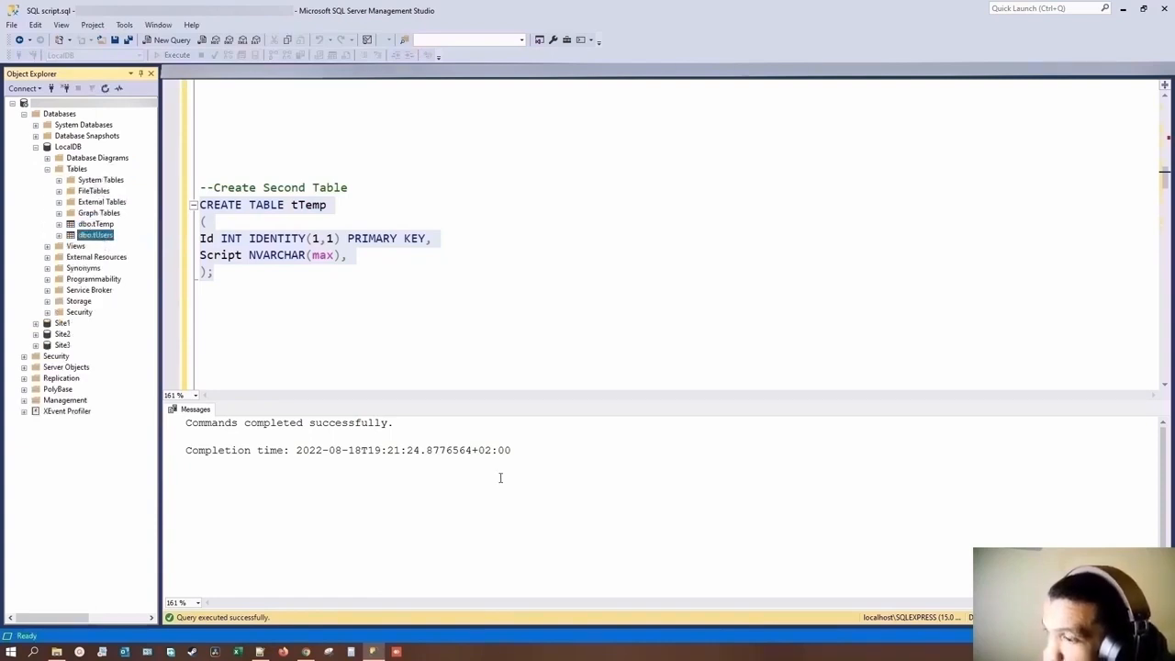
Step: Switch back to Power Apps, exit the app preview and collapse tUsers_form in the screen's control tree
left_click(306, 651)
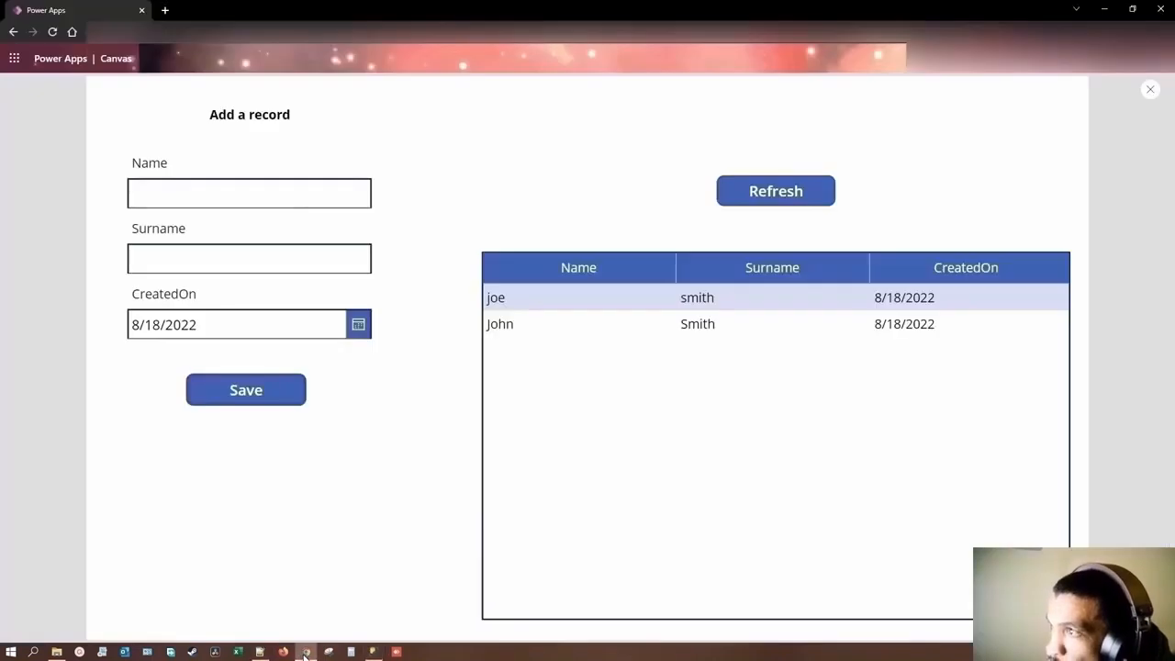
left_click(1150, 89)
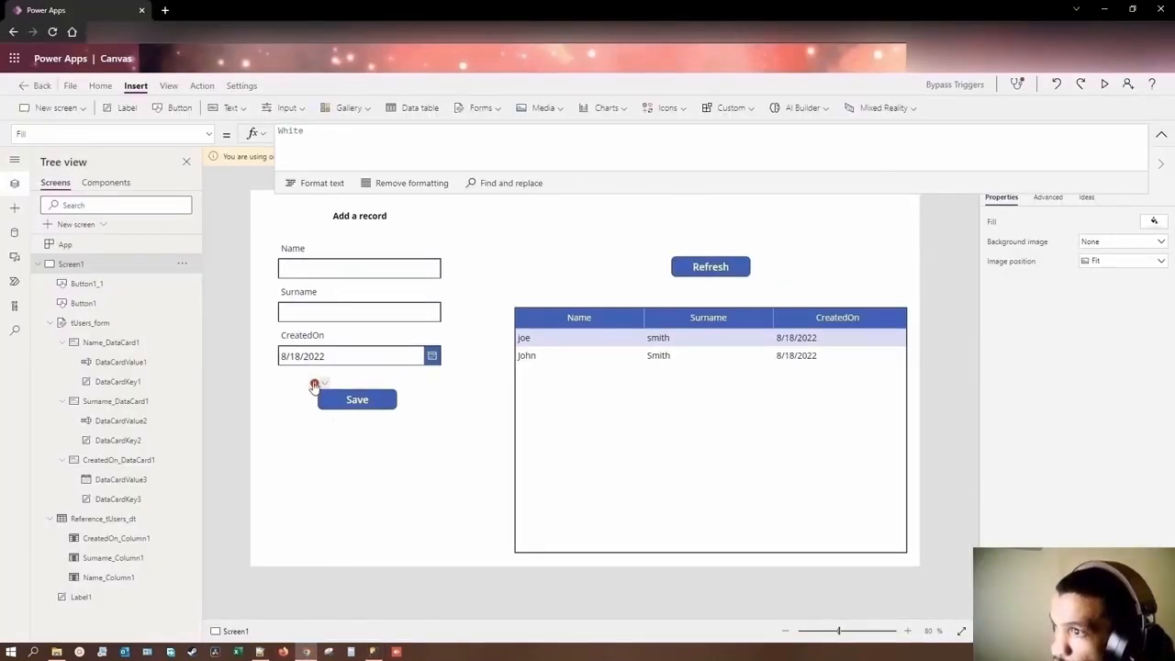
mouse_move(314, 385)
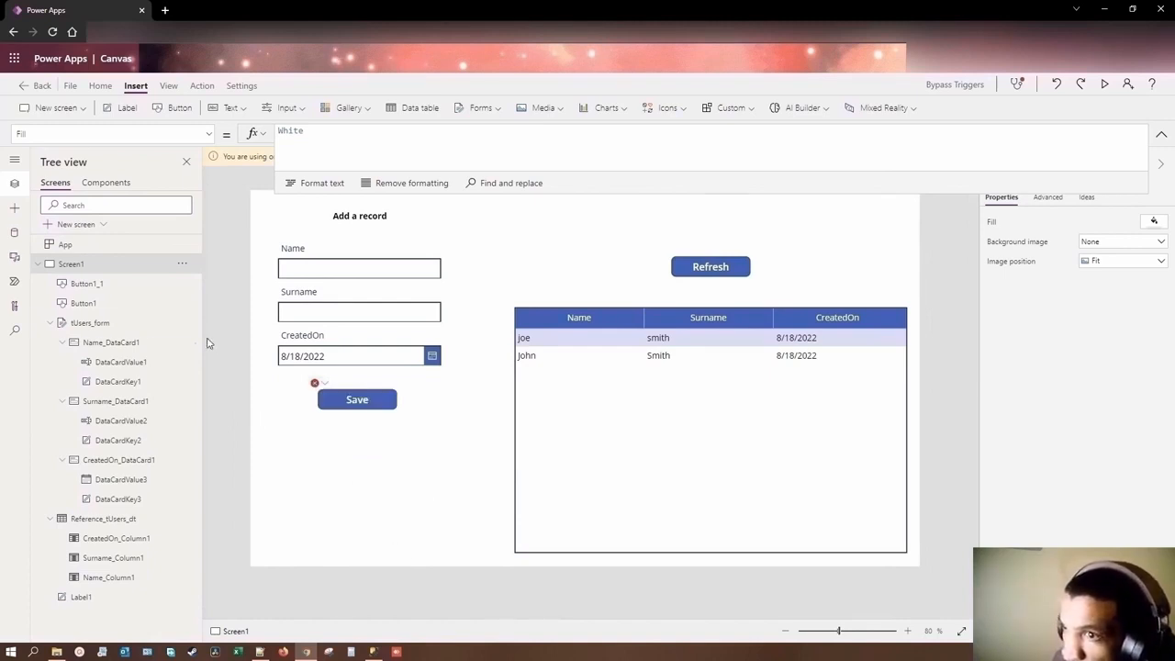
left_click(49, 322)
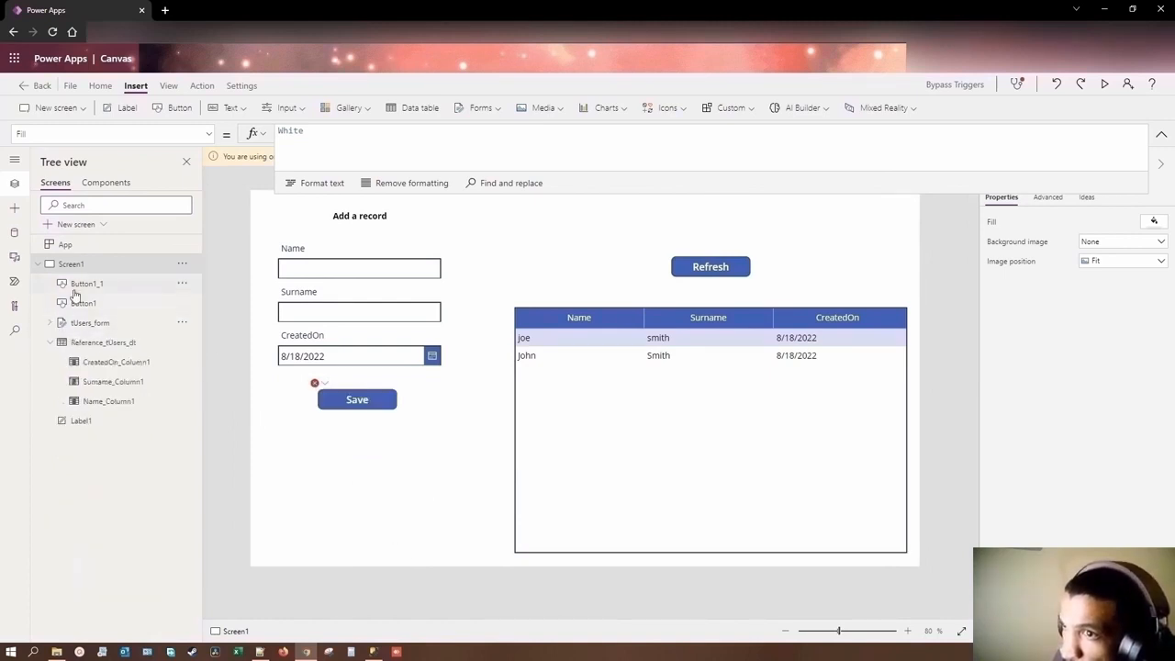
Step: Search the data sources for "sql" and add the tTemp table from the SQL Server LocalDB connection to the app
left_click(14, 234)
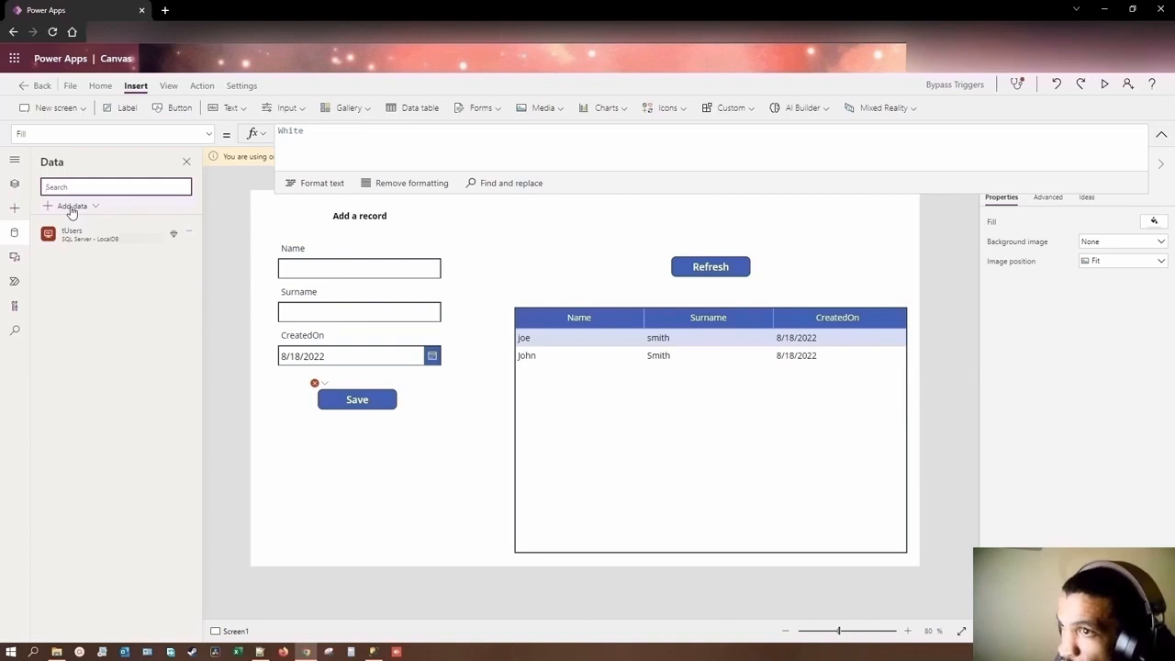
left_click(71, 208)
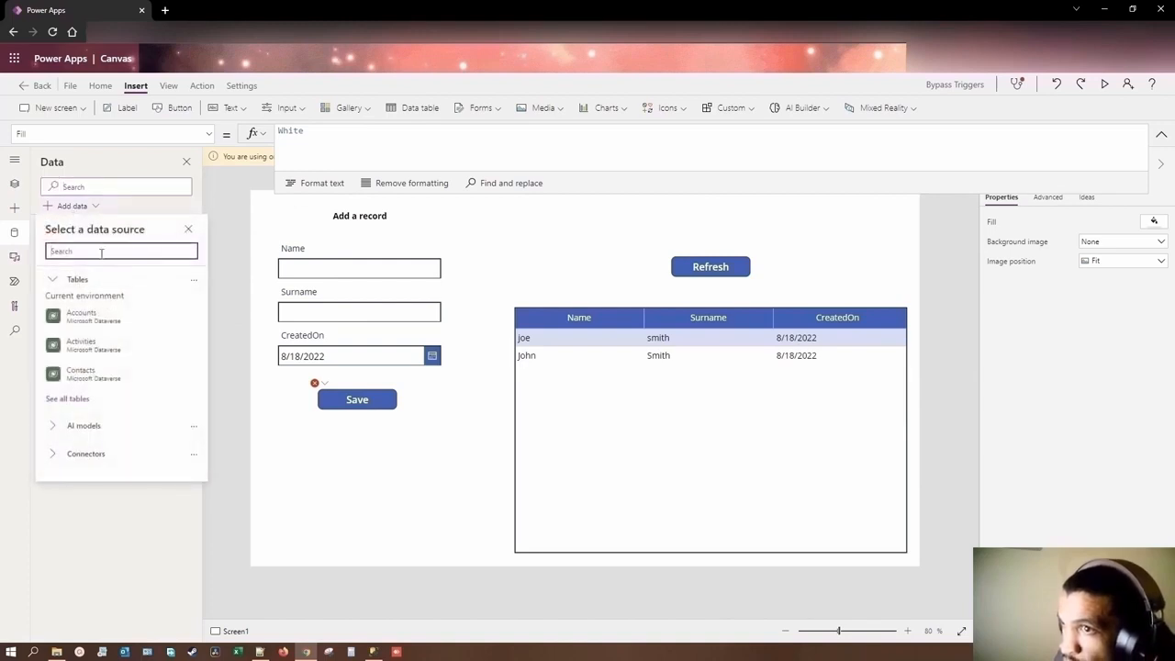
type("sql")
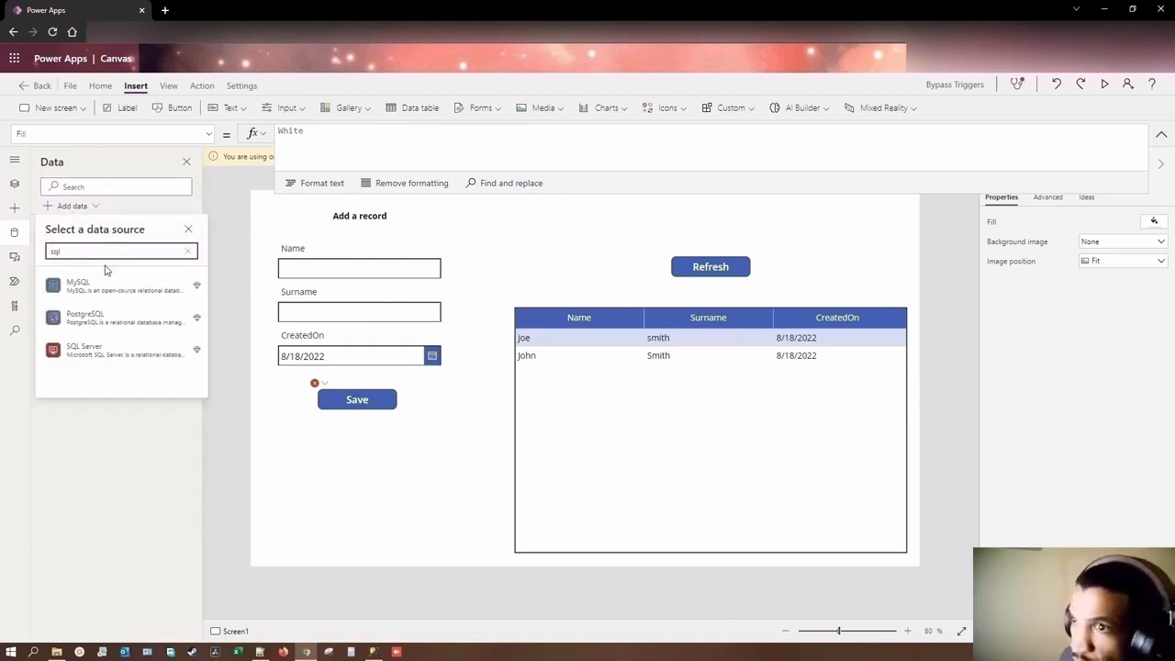
left_click(87, 284)
left_click(87, 282)
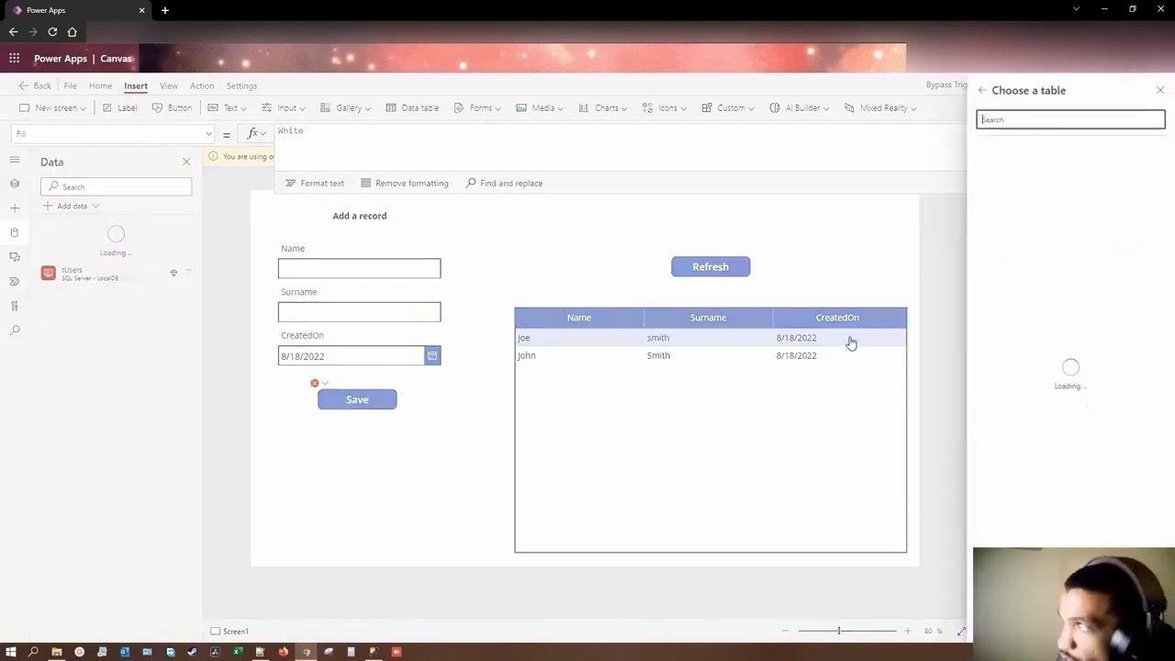
left_click(985, 151)
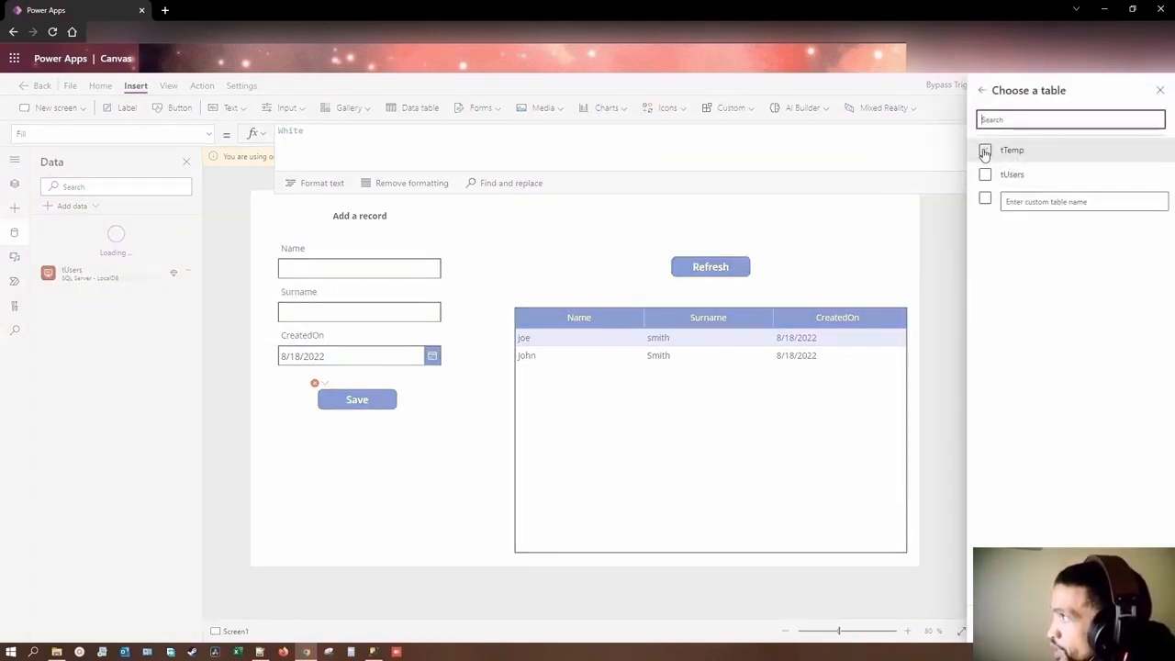
left_click(1065, 625)
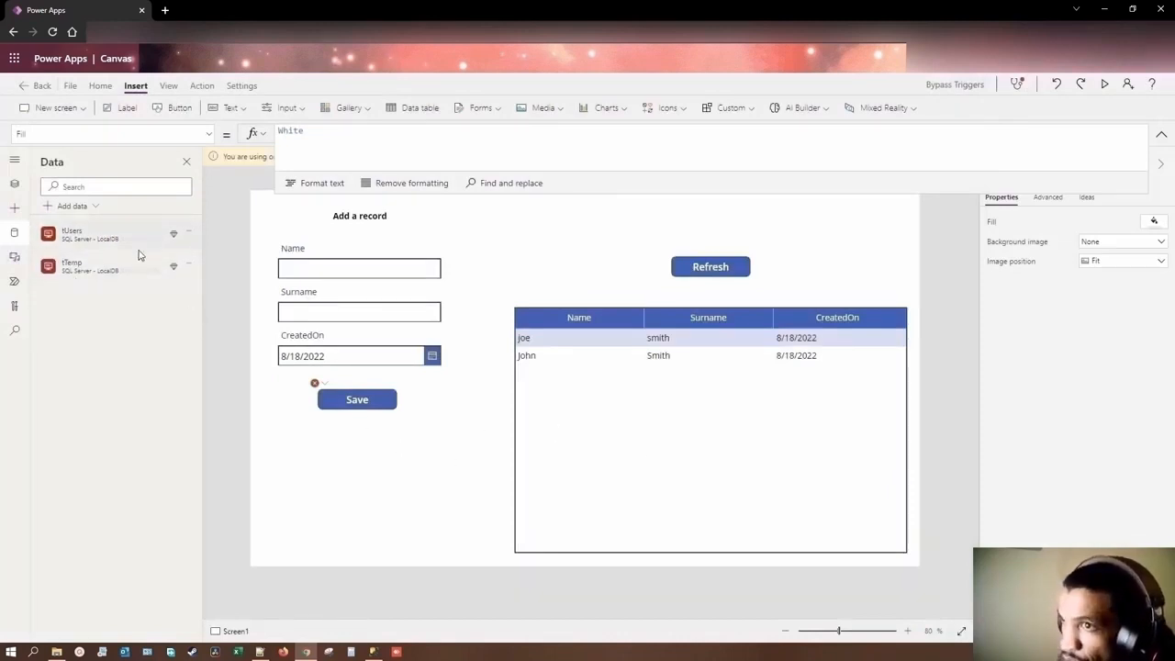
left_click(188, 234)
left_click(210, 261)
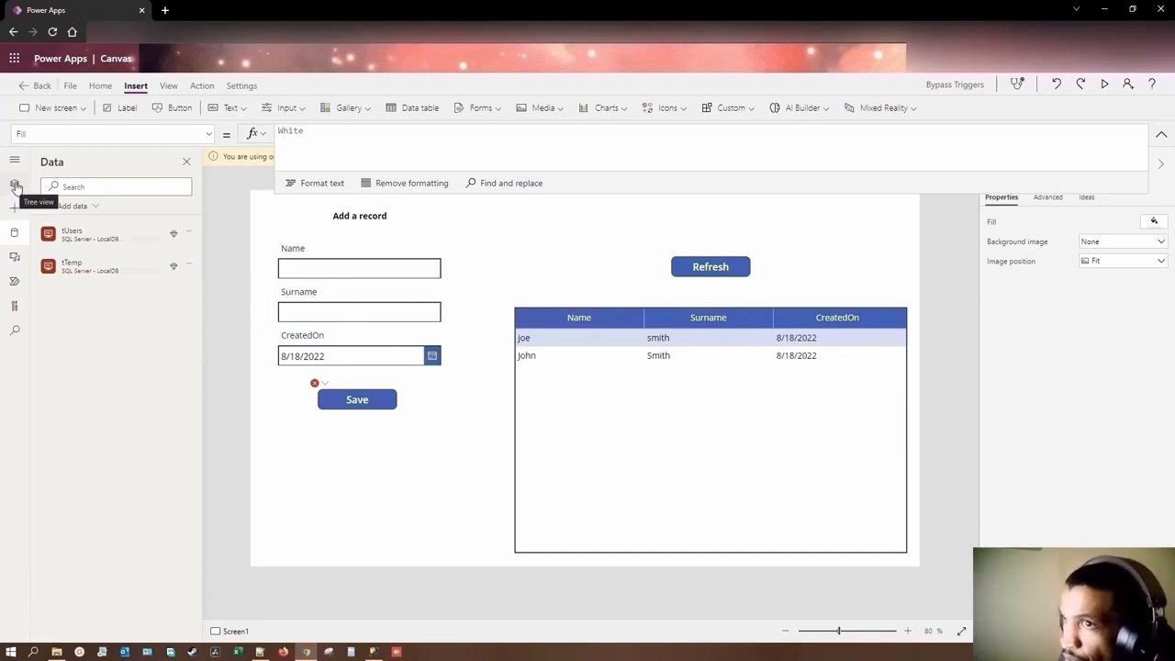
Step: Insert an edit form below the Save button at X 27, Y 482, sized 391 by 257
left_click(14, 186)
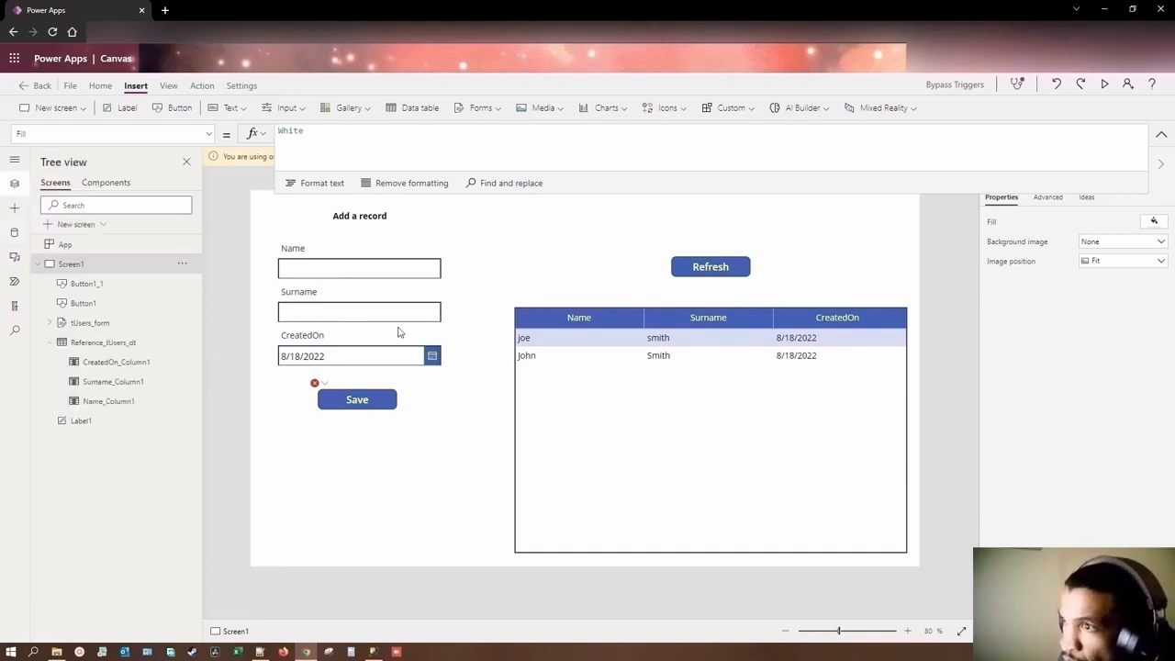
left_click(481, 107)
left_click(510, 138)
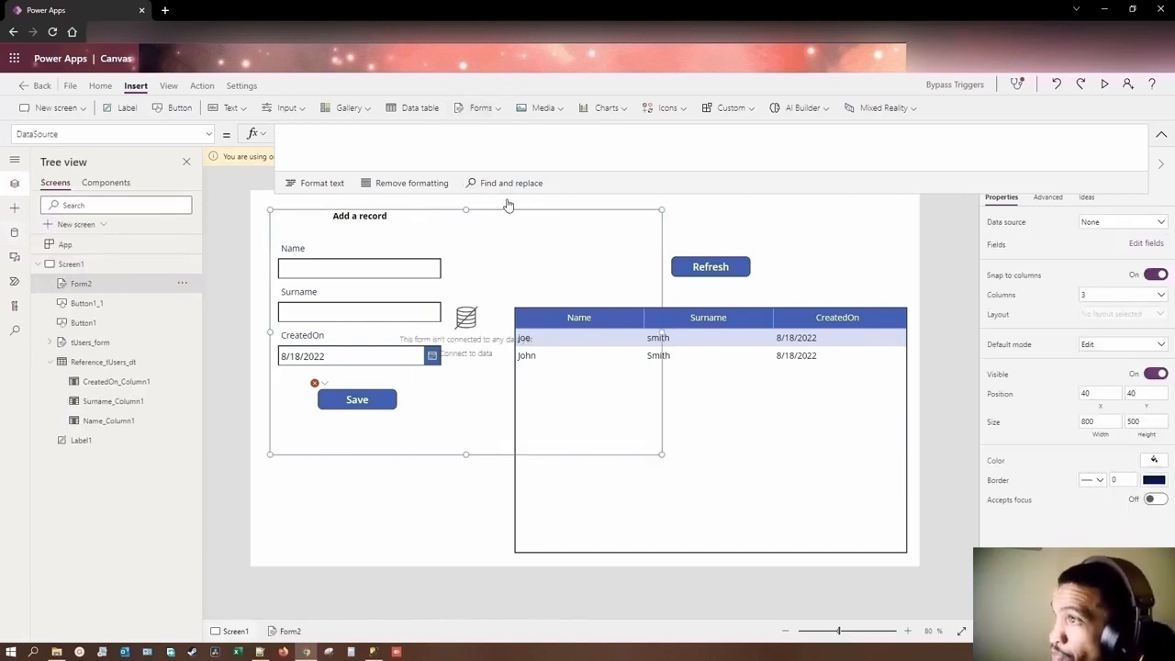
left_click_drag(497, 208, 460, 426)
left_click_drag(653, 490, 453, 490)
Step: Connect the new form to the tTemp data source and add its Script field
left_click(1134, 226)
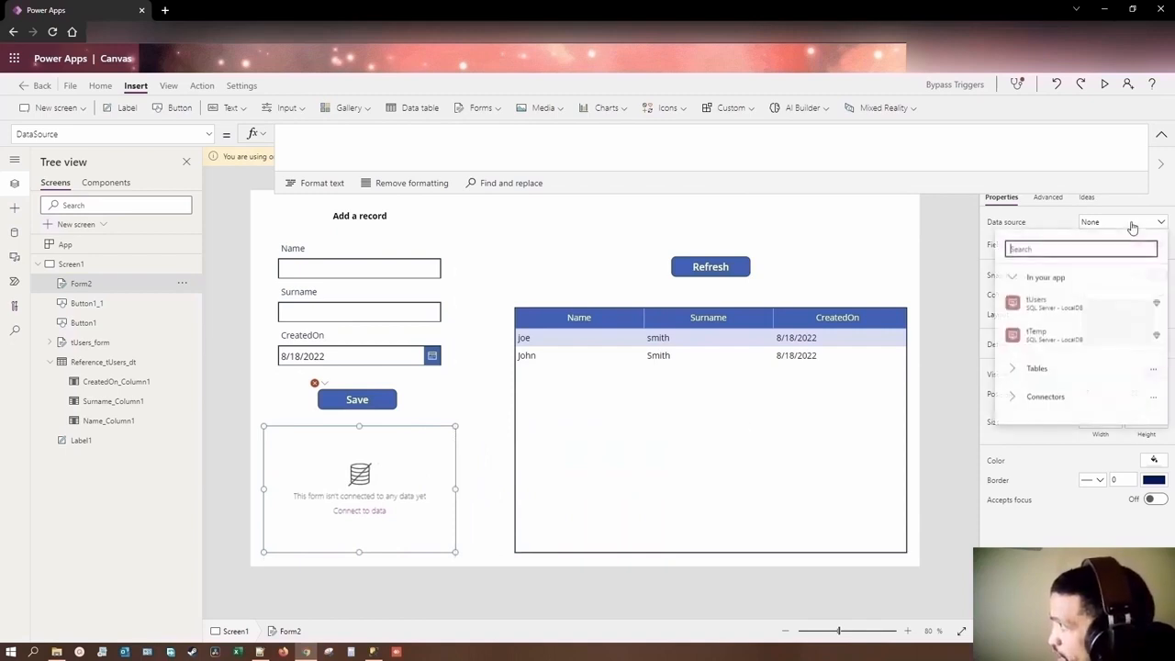
left_click(1044, 344)
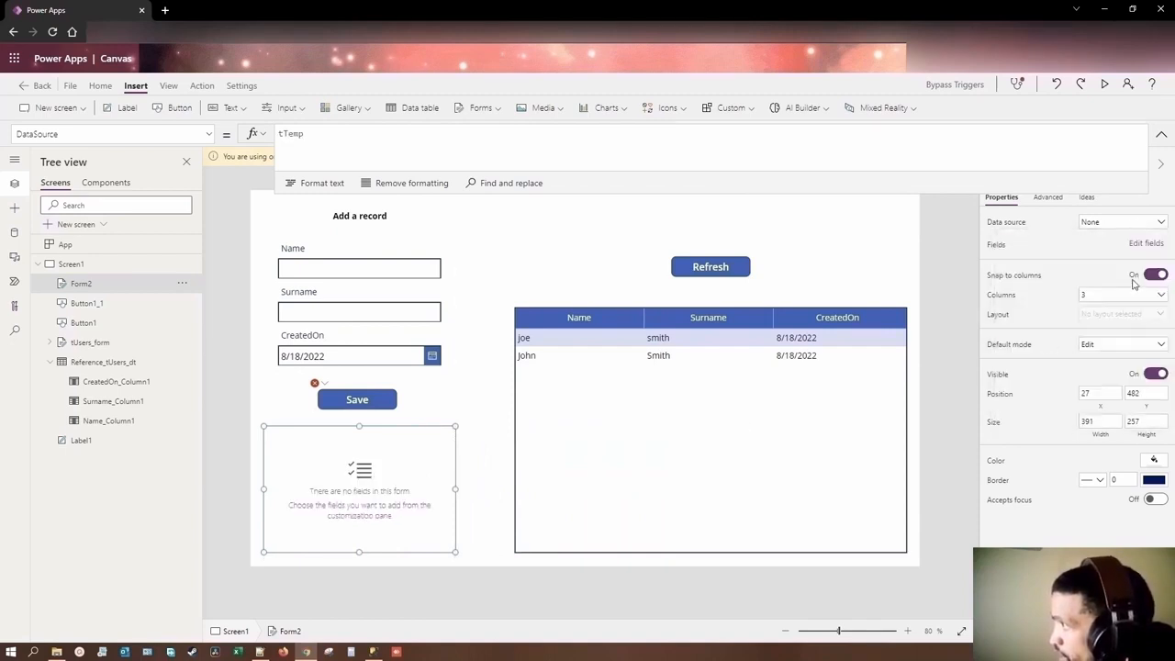
left_click(1144, 243)
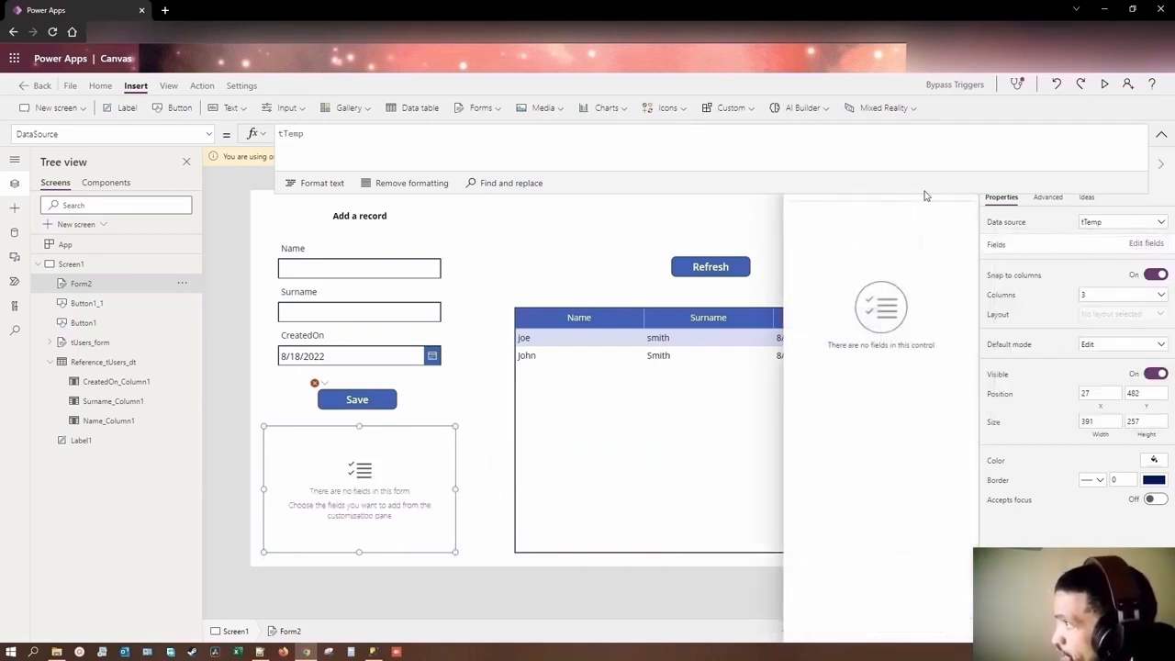
left_click(823, 191)
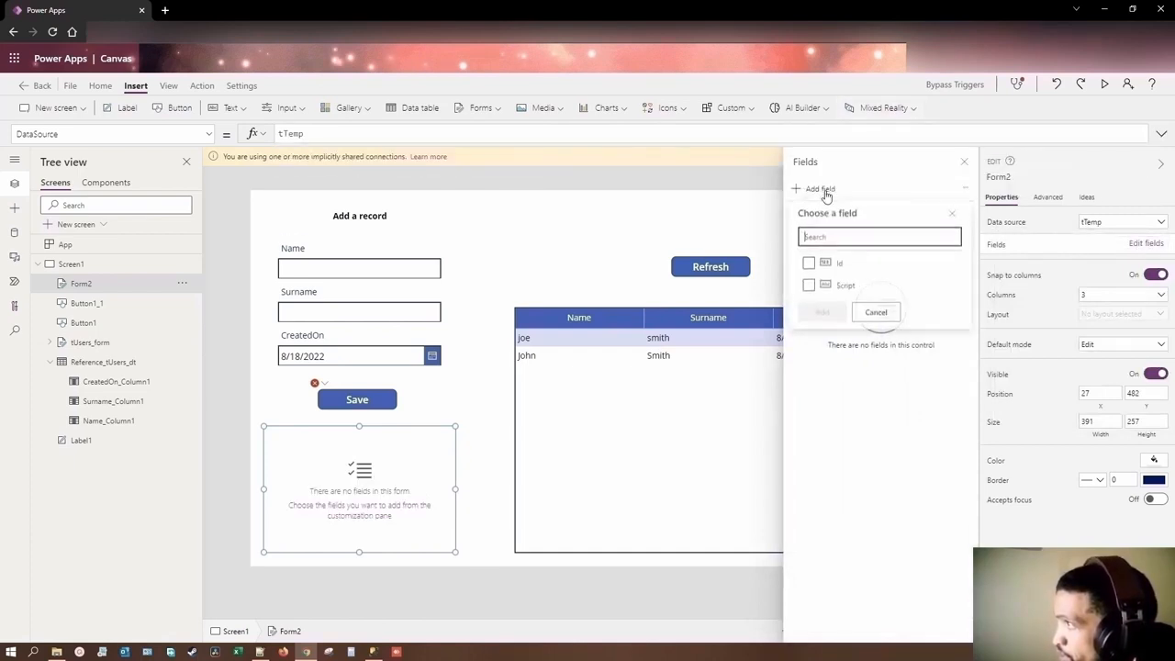
left_click(810, 287)
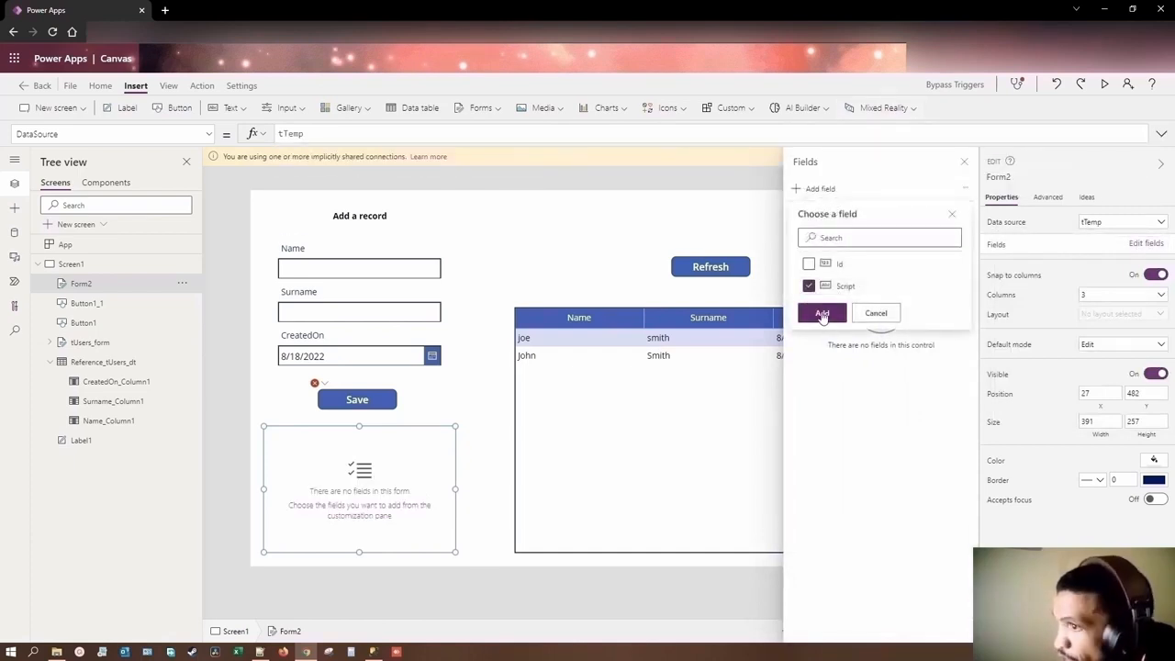
left_click(822, 315)
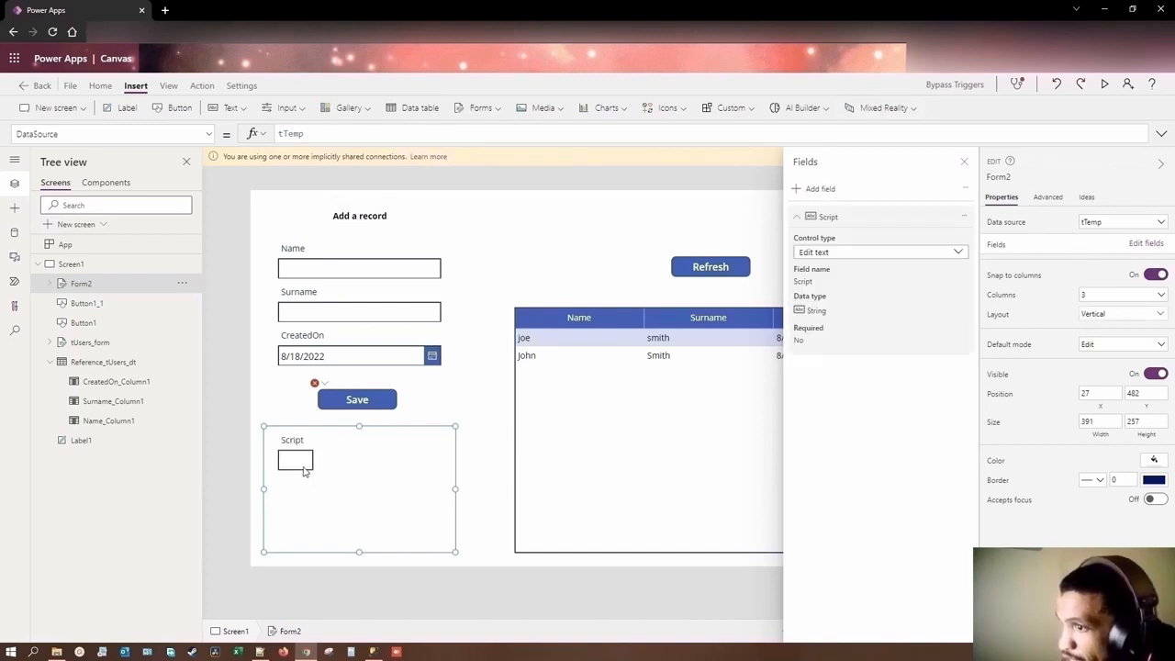
Step: Set the tTemp form to 1 column with New as its default mode, and close the field list
left_click(1088, 295)
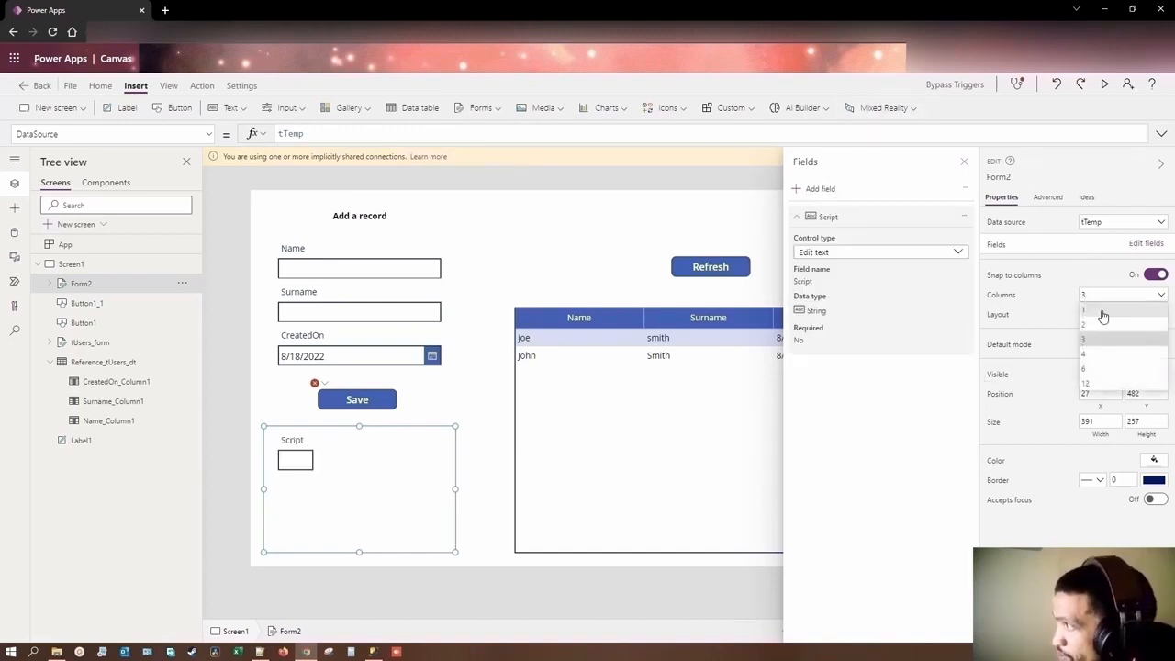
left_click(1107, 315)
left_click(1111, 348)
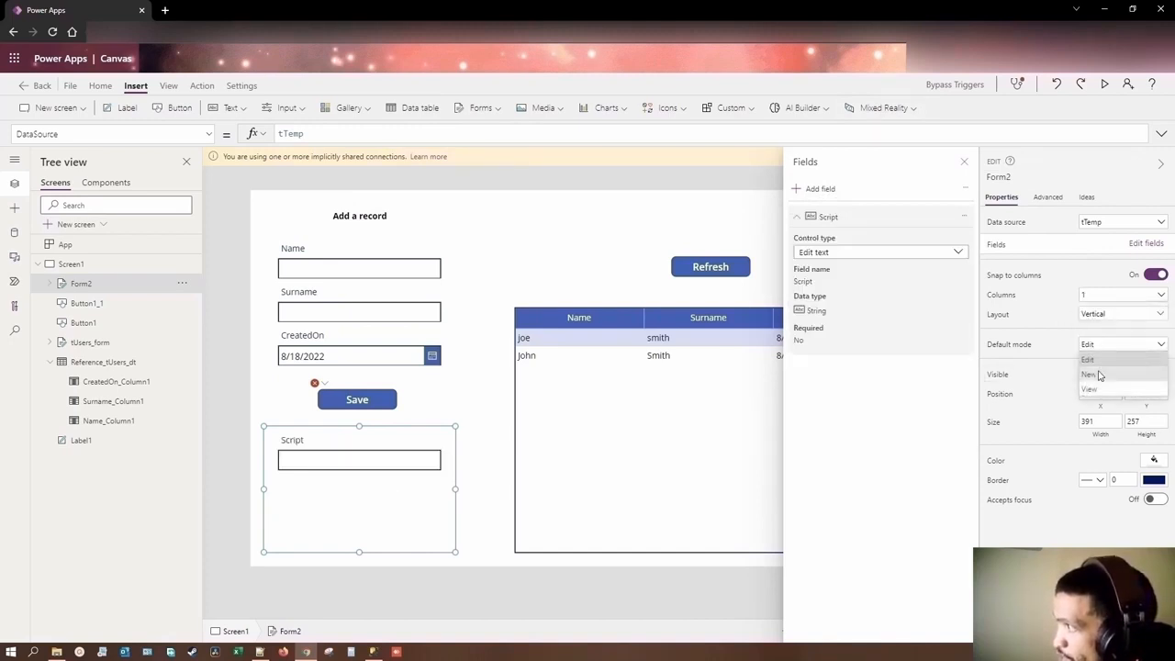
left_click(1099, 374)
left_click(964, 161)
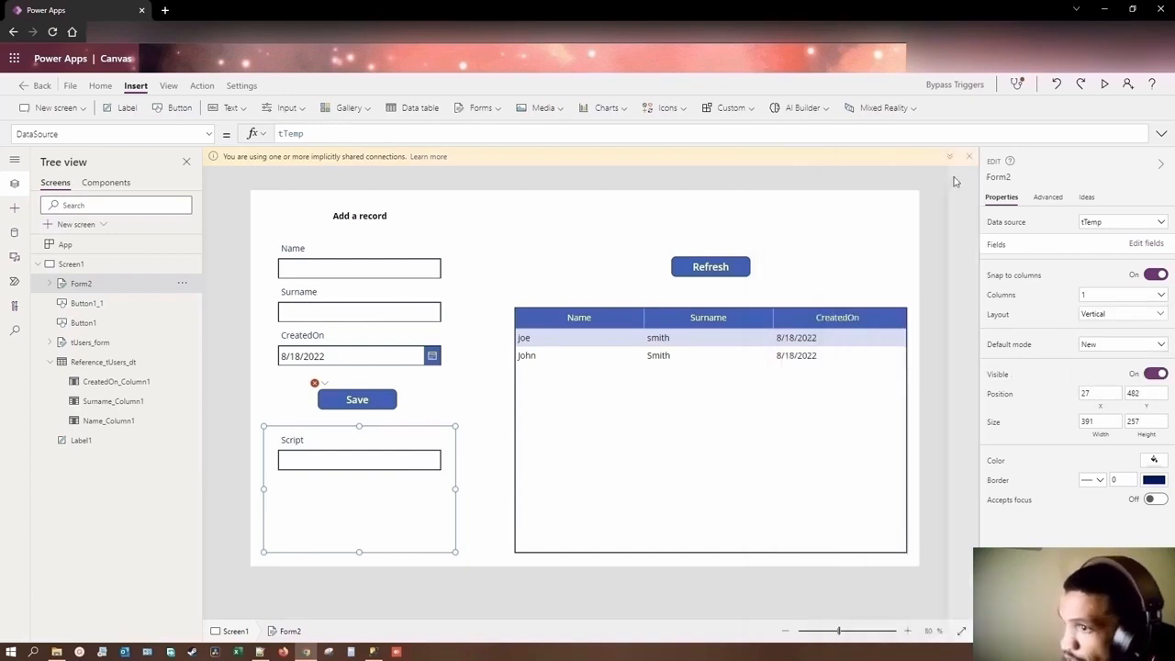
Step: Unlock the Script card and delete its StarVisible4 and ErrorMessage4 labels
left_click(309, 462)
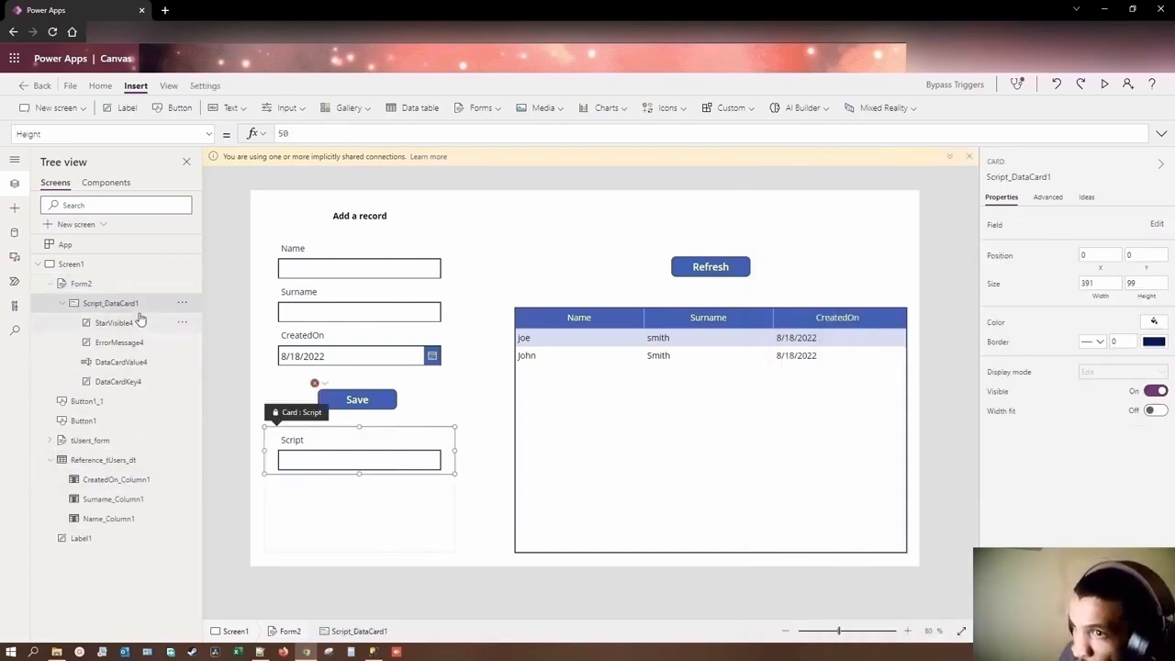
left_click(182, 322)
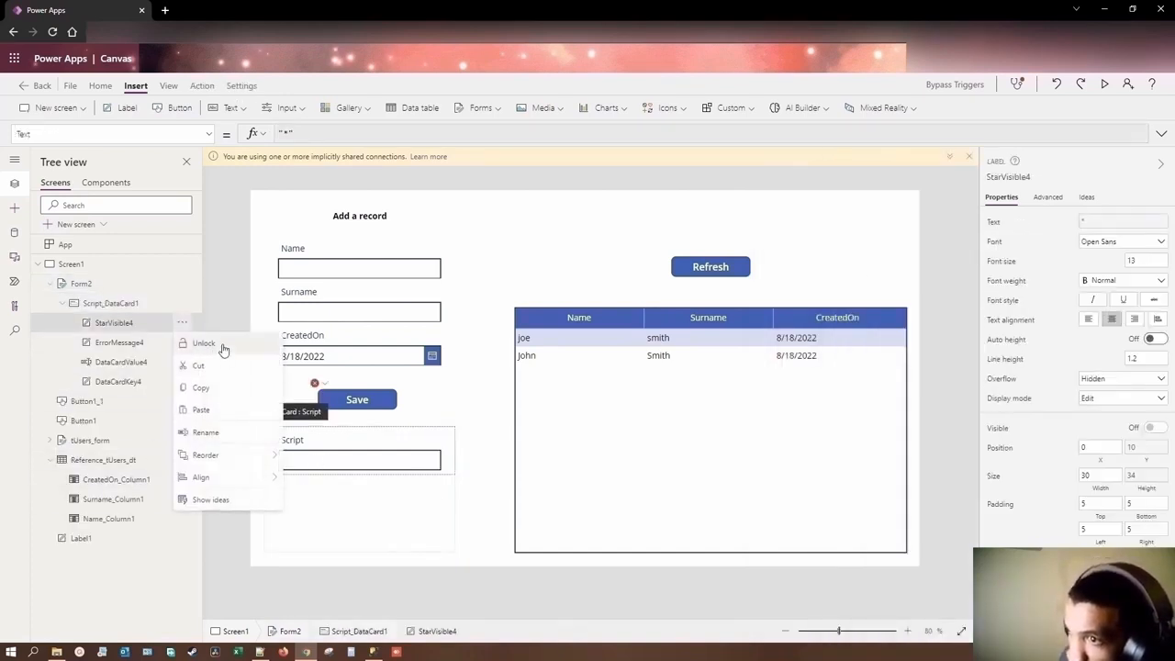
left_click(204, 344)
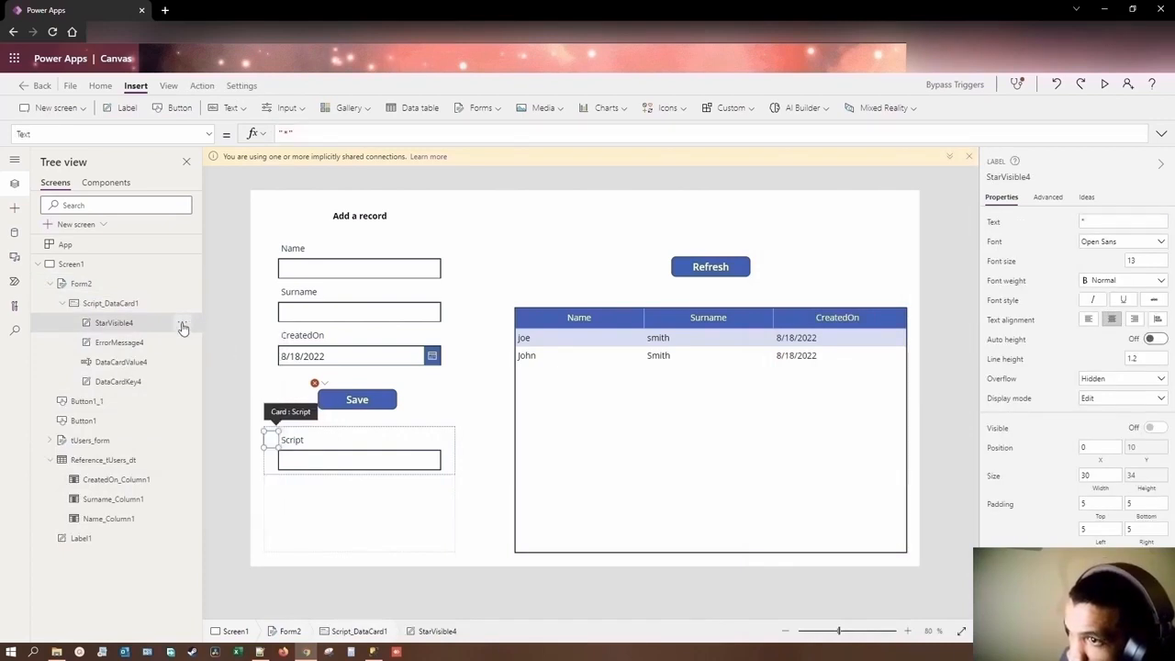
left_click(182, 324)
left_click(203, 406)
left_click(185, 324)
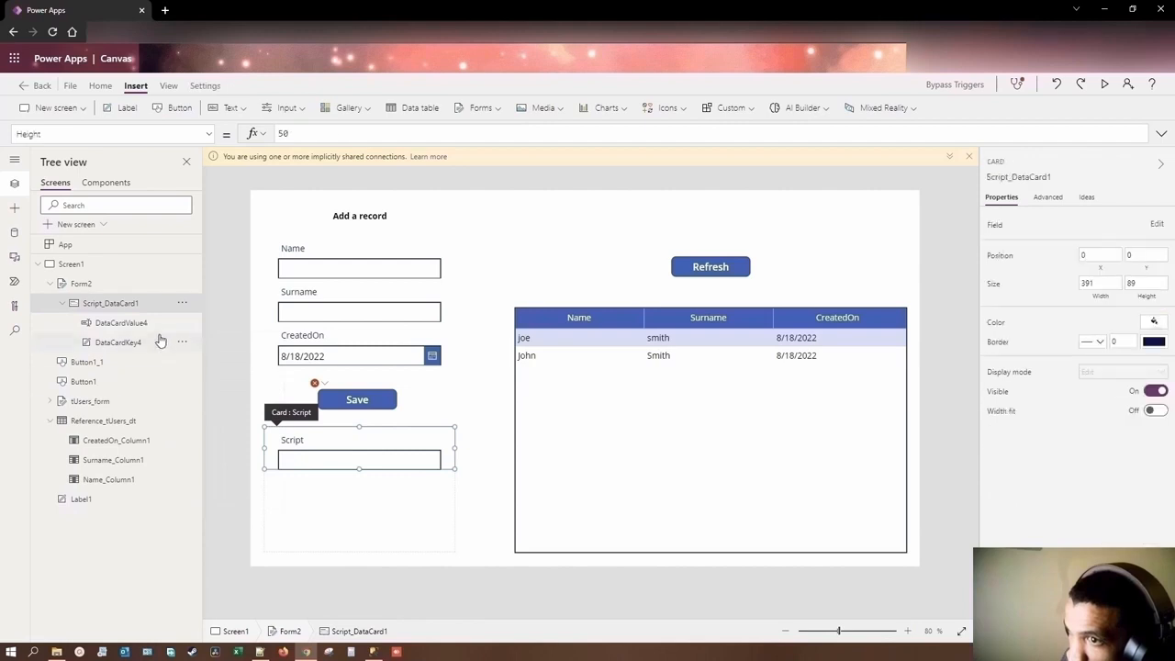
Step: Select the text input inside the Script card
left_click(138, 320)
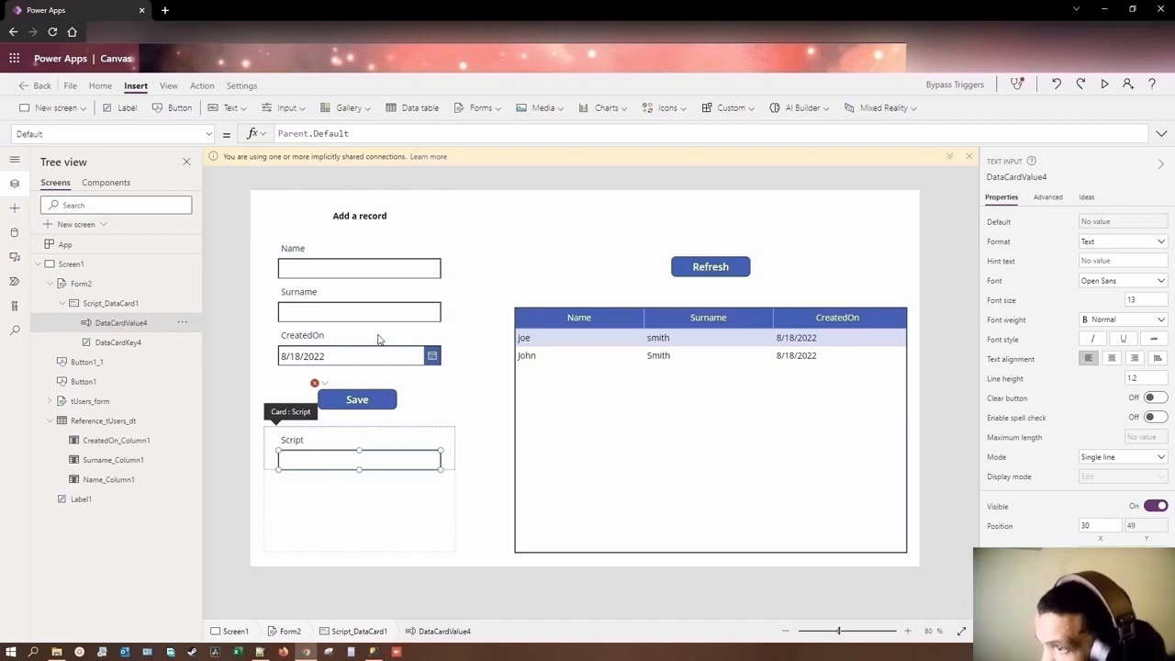
left_click(355, 268)
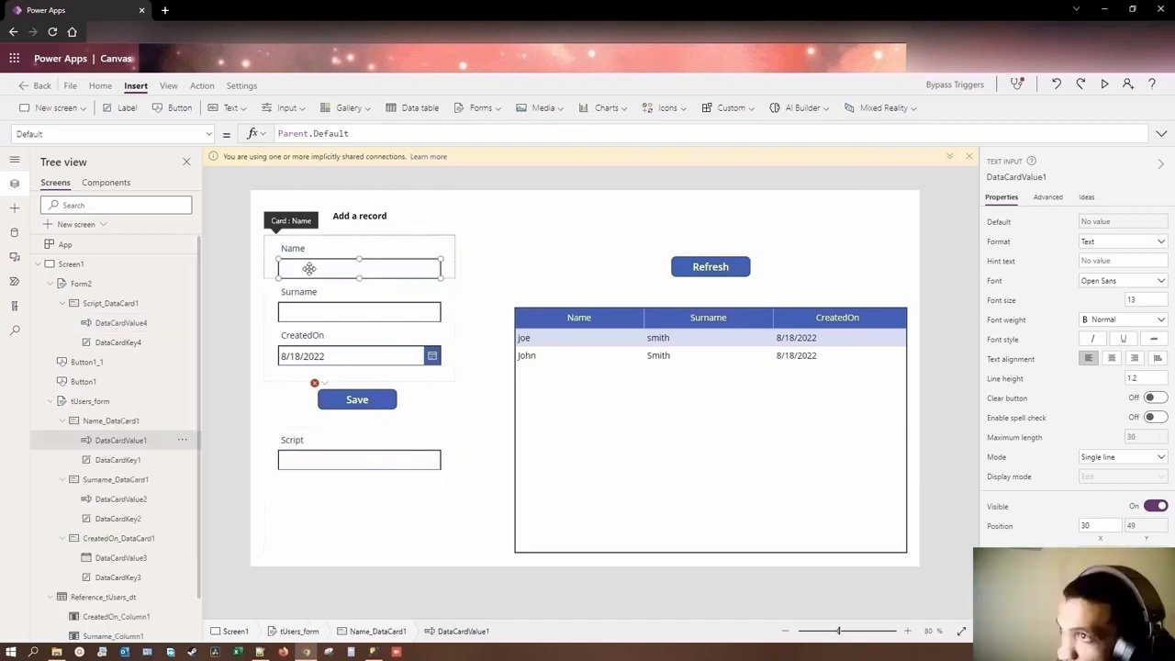
left_click(328, 459)
left_click(328, 458)
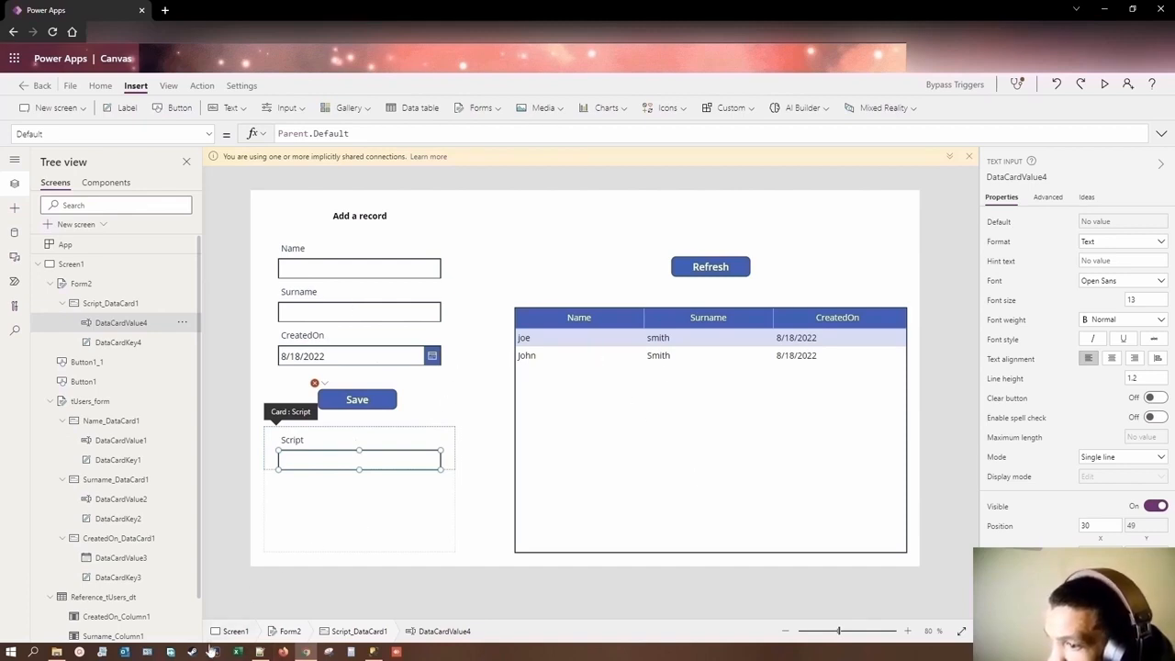
Step: Switch to the SQL script in SQL Server Management Studio and join the two-line INSERT INTO tUsers statement into a single line
mouse_move(306, 653)
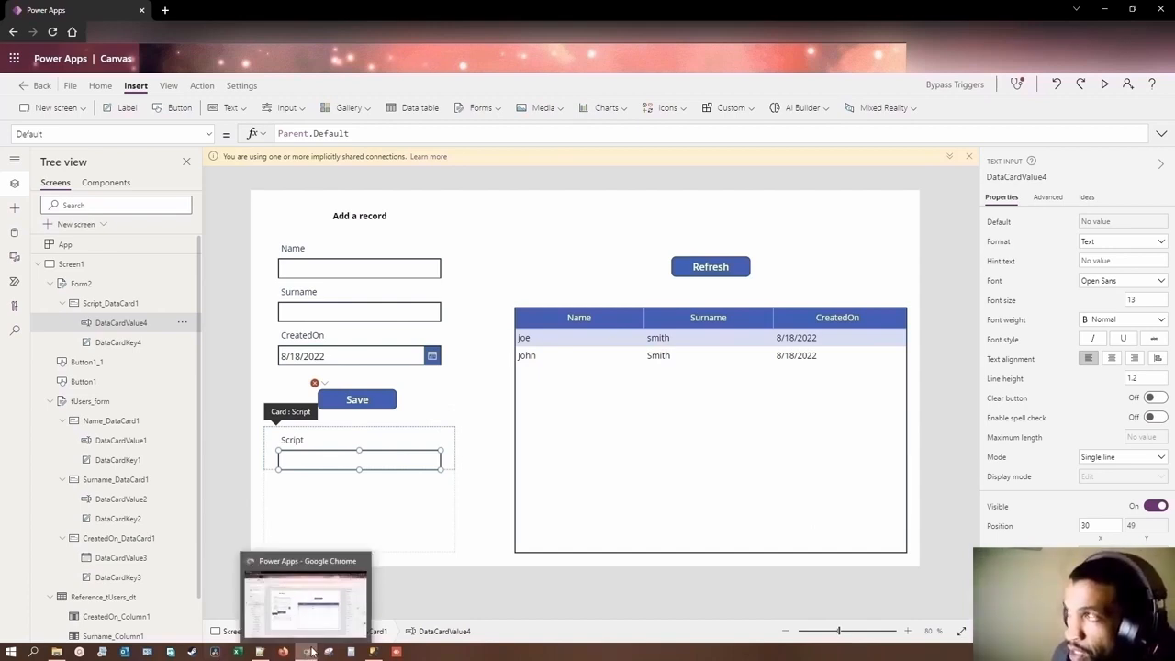
left_click(373, 651)
left_click(395, 306)
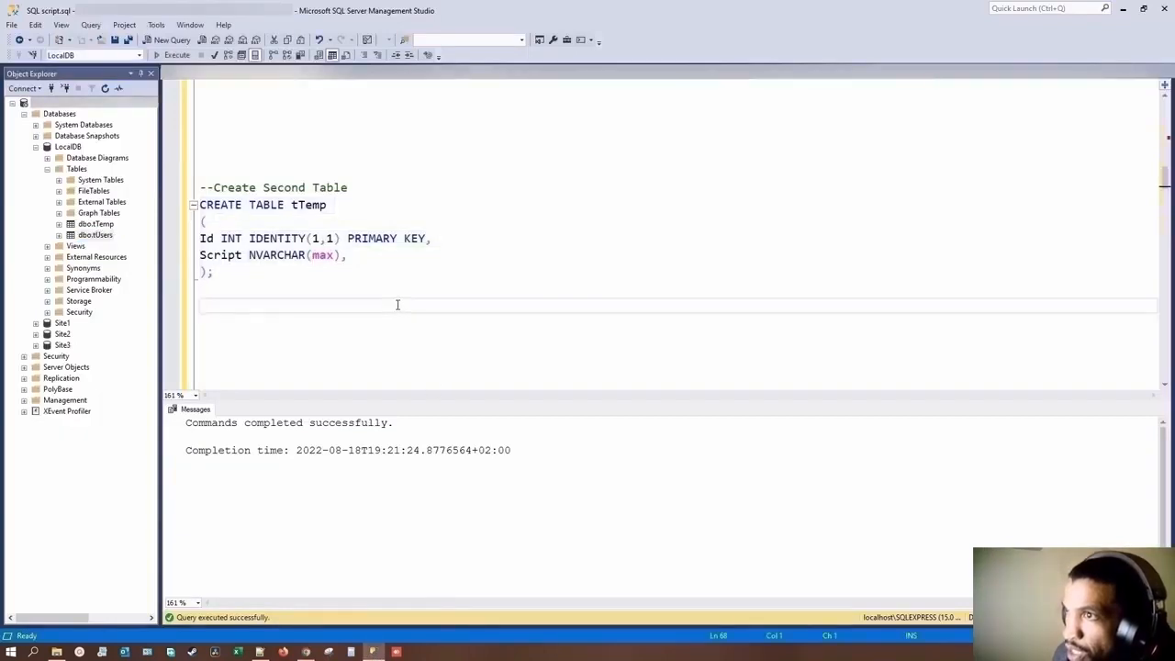
type("--Create Trigger on created table CREATE TRIGGER tr_tUsers_ErrorMessage ON dbo.tUsers AFTER INSERT, UPDATE AS RAISERROR ('PowerApps trigger bypass', 16, 10);")
scroll(398, 305, "down", 10)
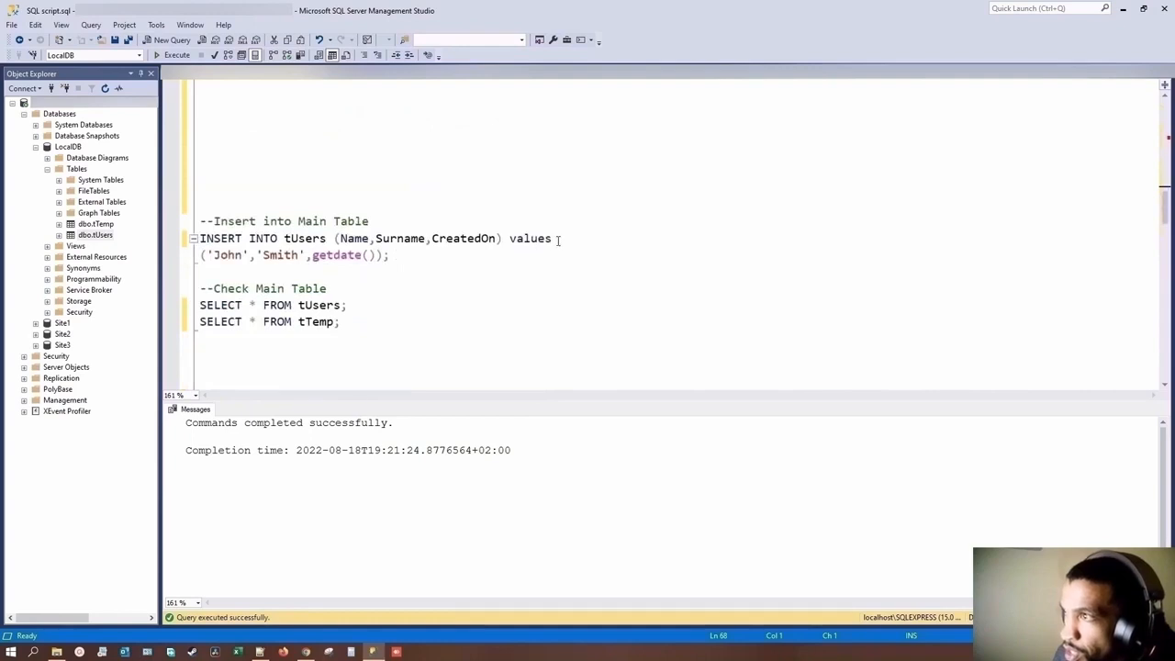
left_click_drag(553, 239, 200, 239)
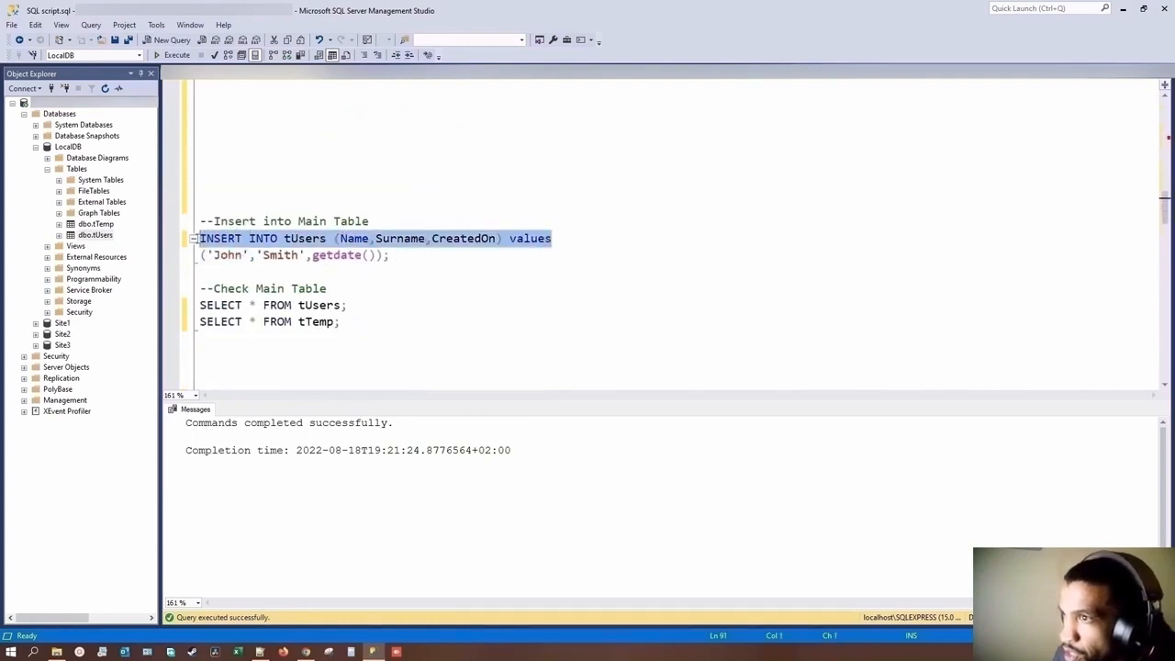
left_click(591, 237)
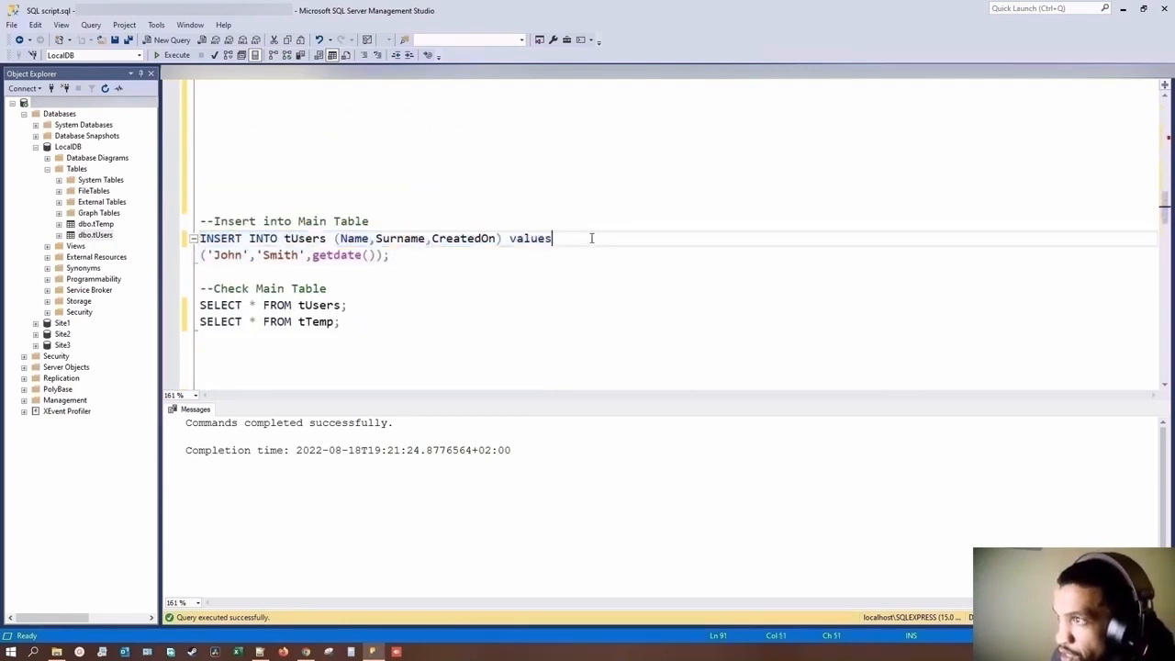
key("Delete")
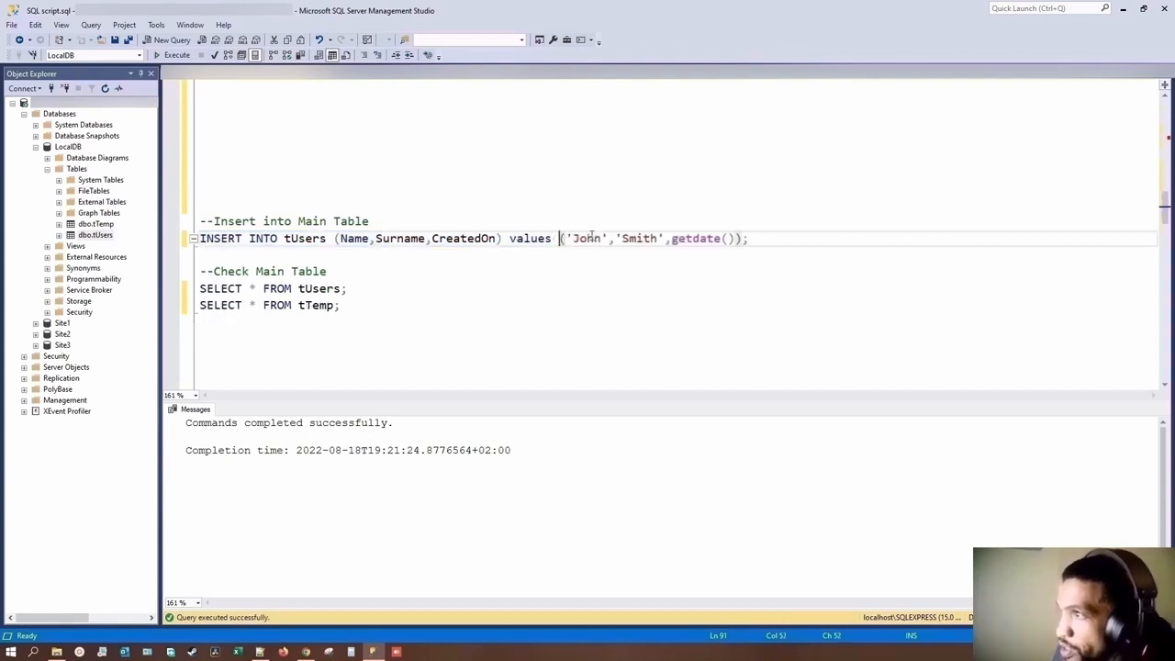
Step: Copy the INSERT statement's beginning through the quote before its first value, and switch back to Power Apps
left_click_drag(574, 238, 199, 239)
key("ctrl+c")
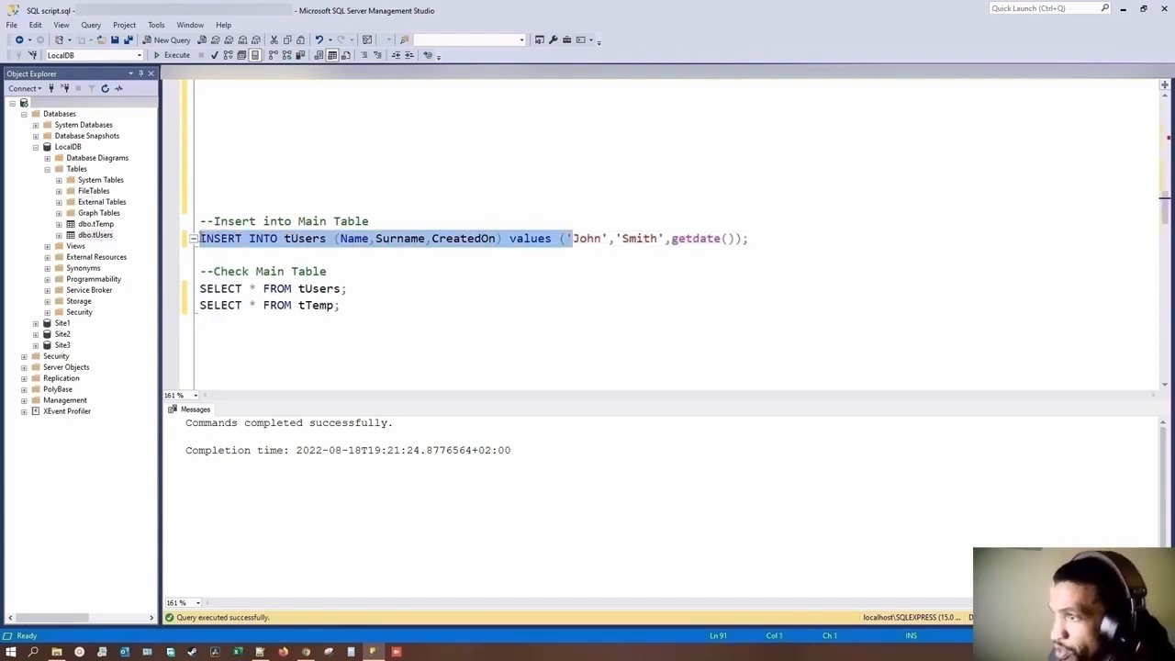
mouse_move(259, 652)
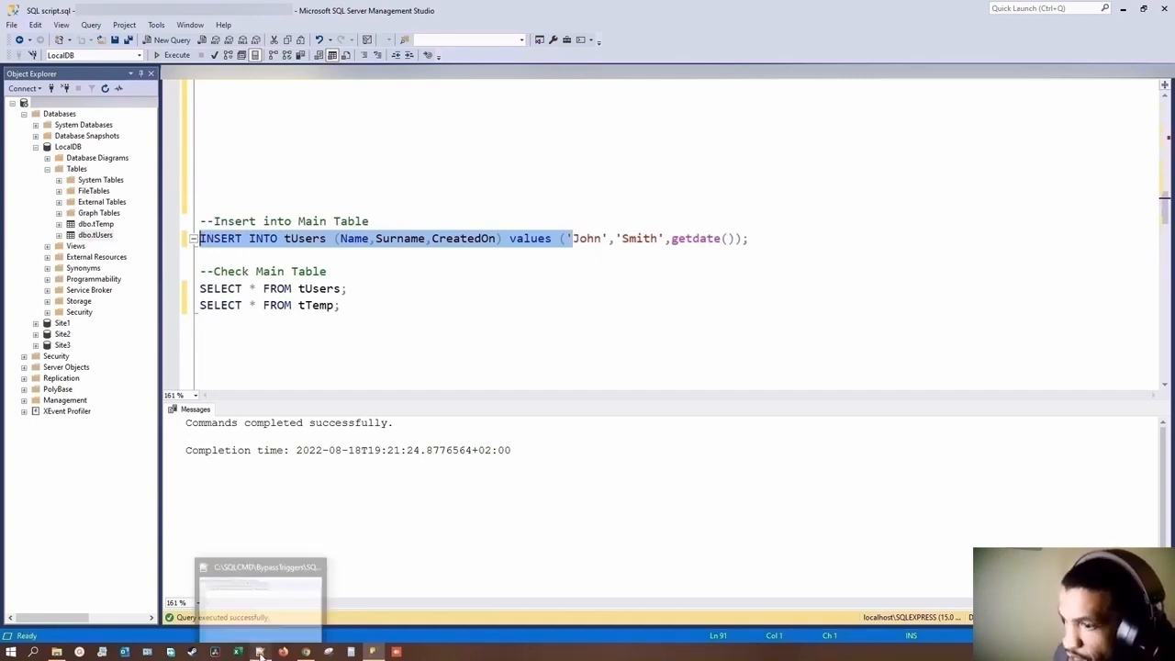
left_click(305, 652)
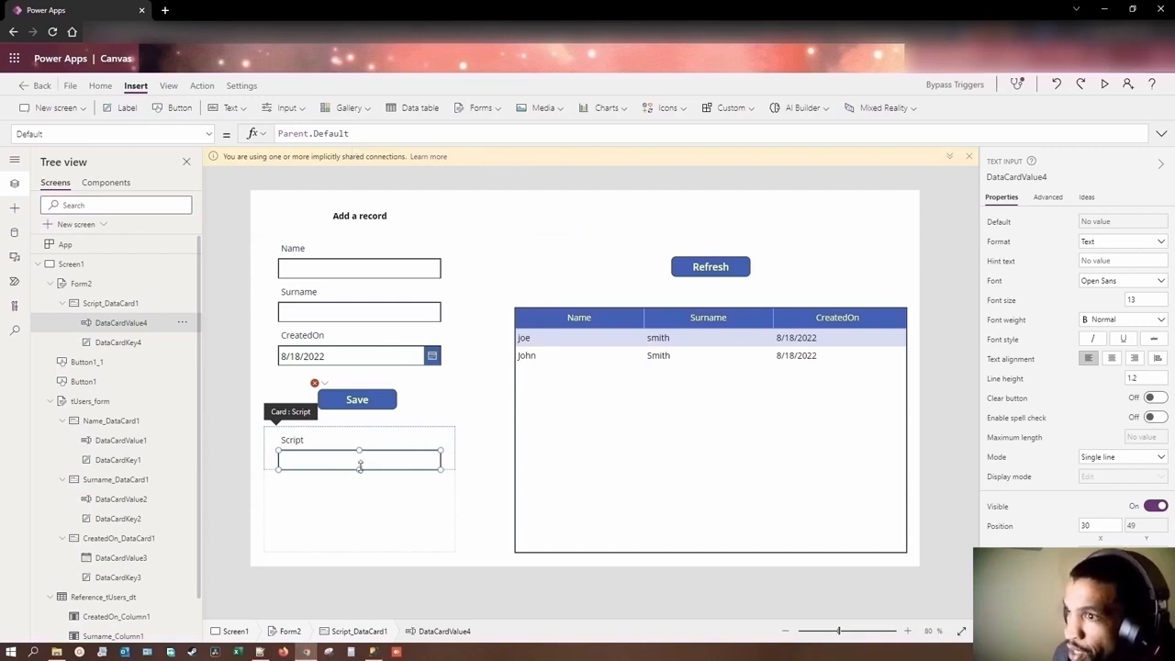
Step: Replace the Script text input's Default formula with "INSERT INTO tUsers (Name,Surname,CreatedOn) values ('"&
left_click(357, 133)
left_click_drag(357, 133, 278, 134)
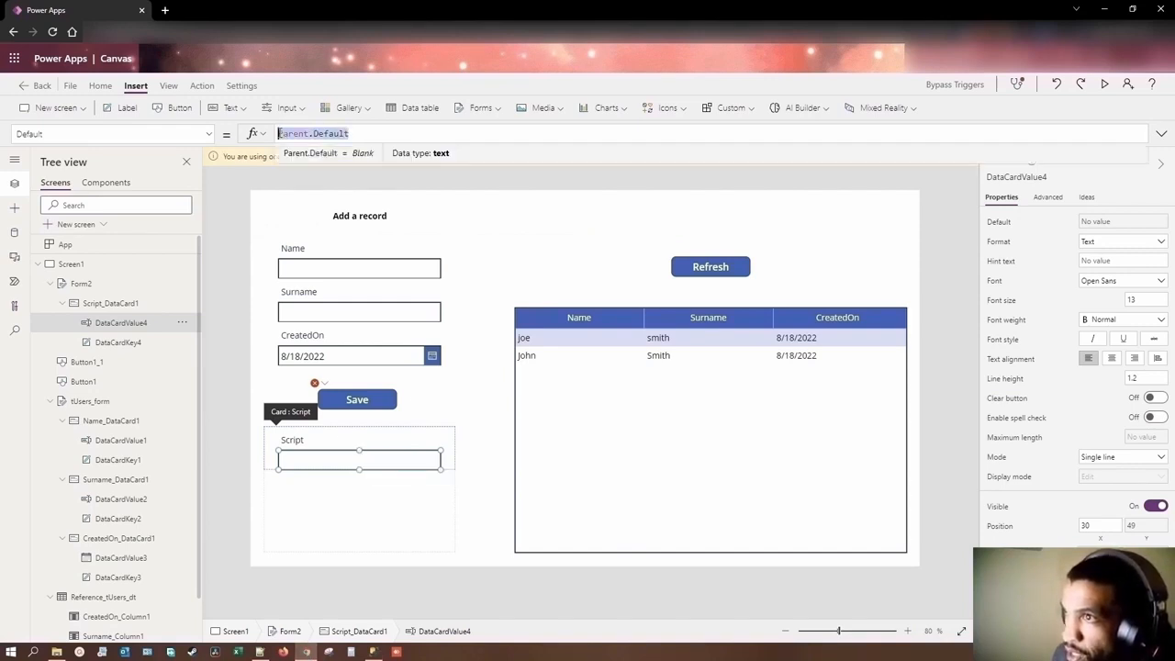
key("BackSpace")
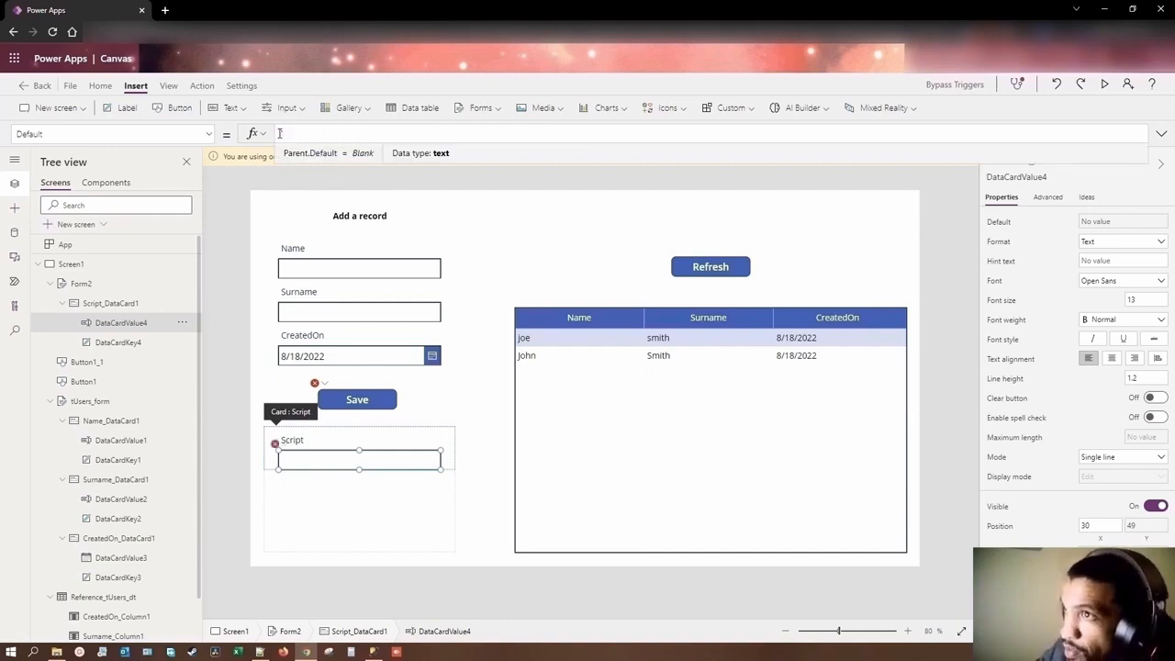
key("ctrl+v")
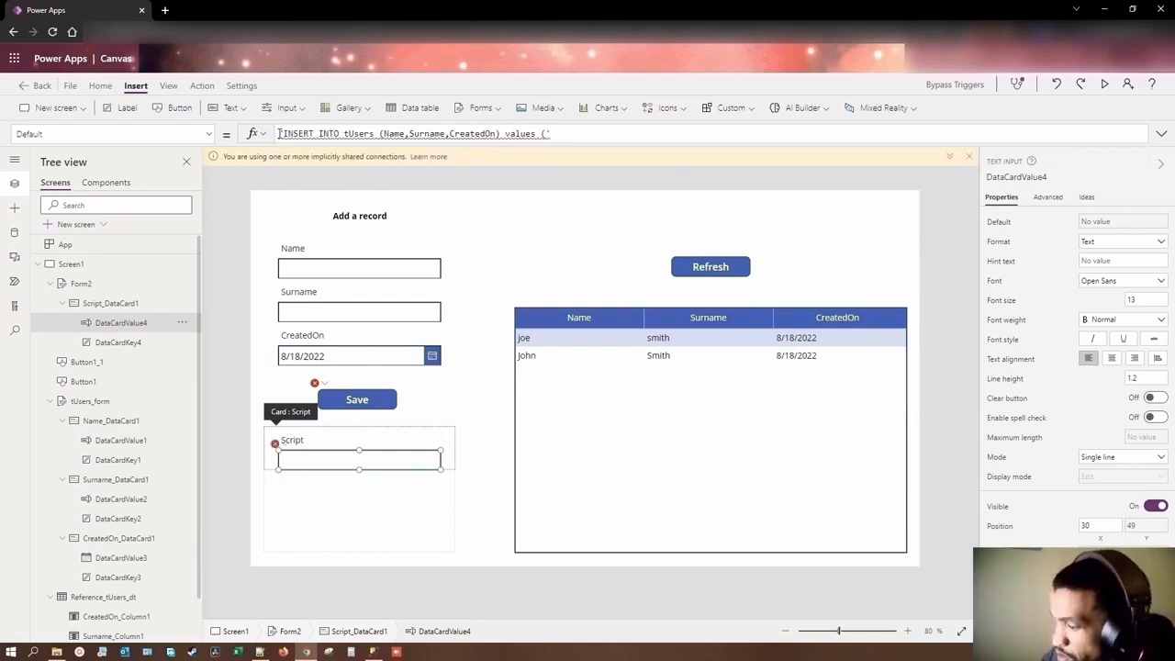
type("\"")
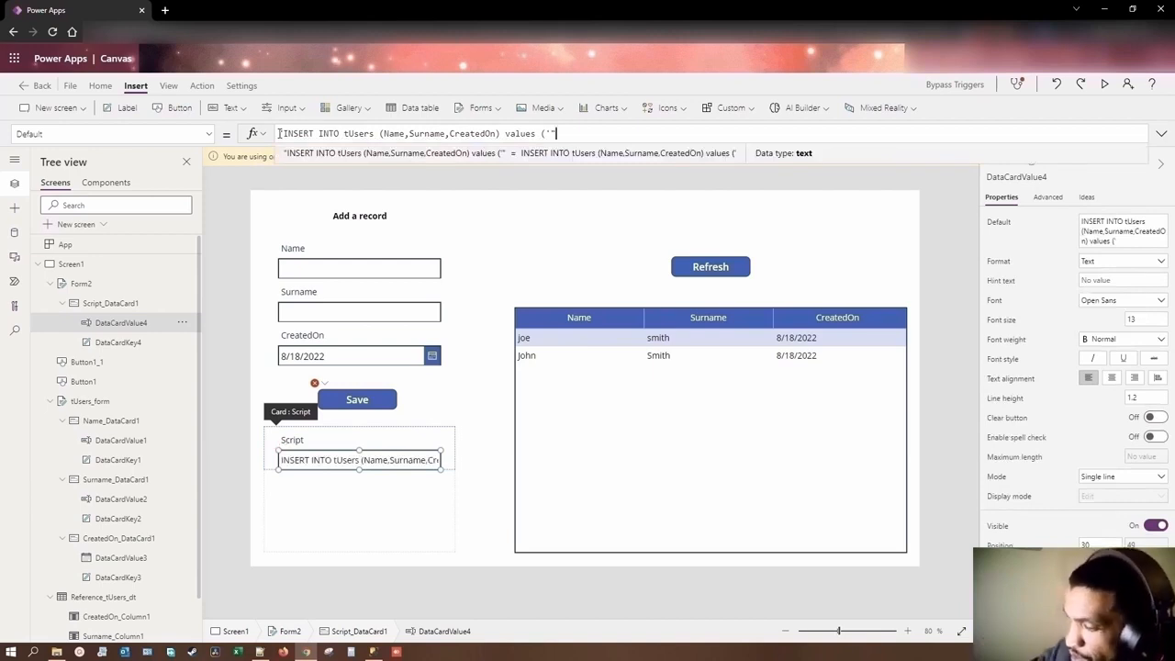
type("&")
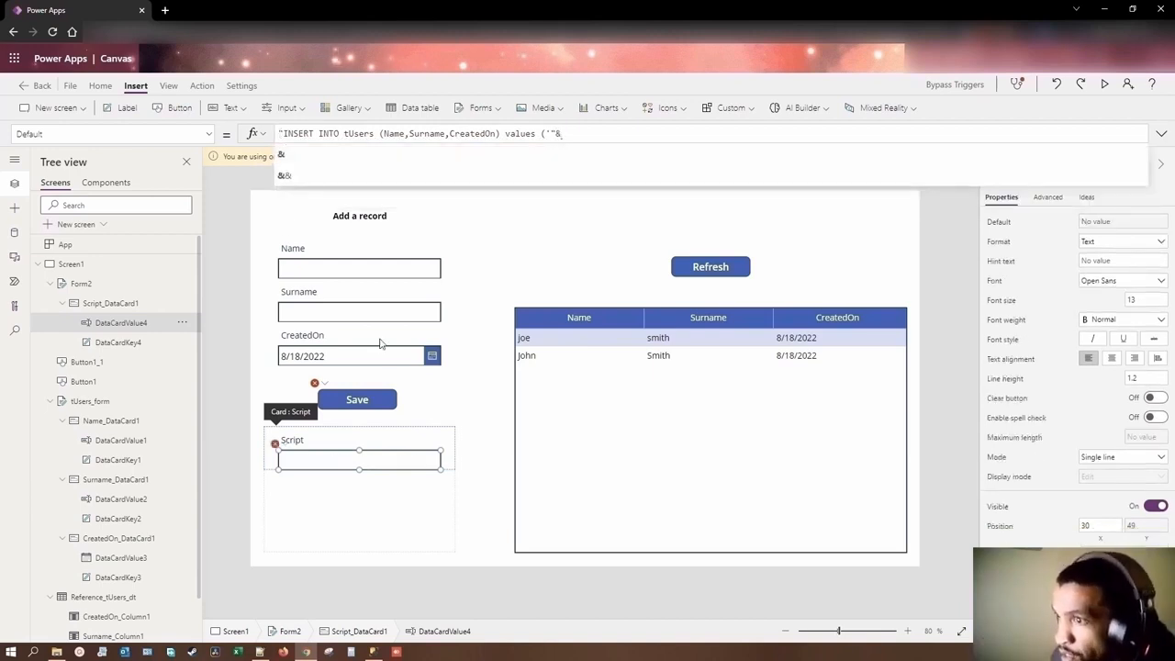
Step: Copy the Name text input's control name and append DataCardValue1.Text to the Script input's Default formula
left_click(354, 272)
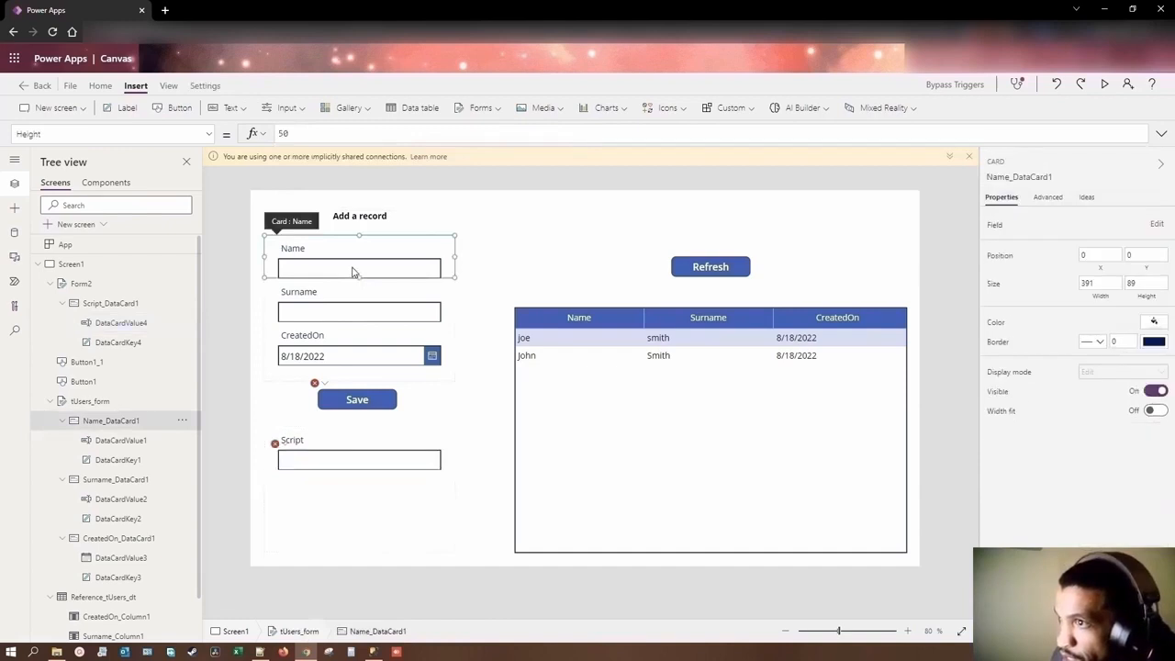
left_click(354, 272)
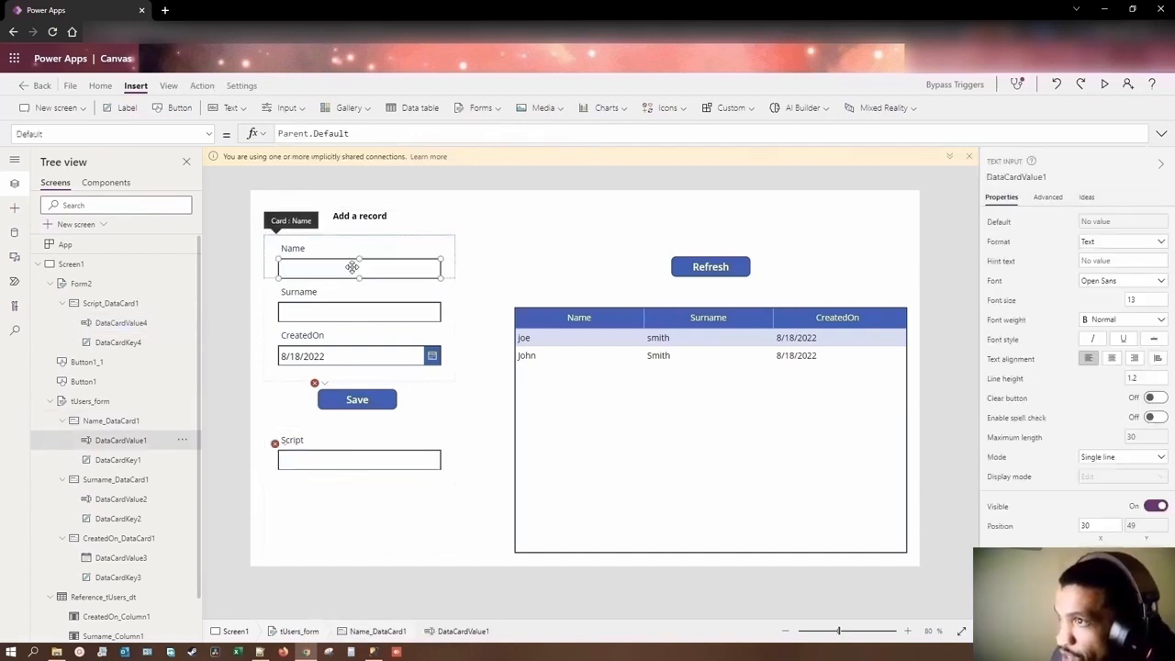
left_click(1016, 177)
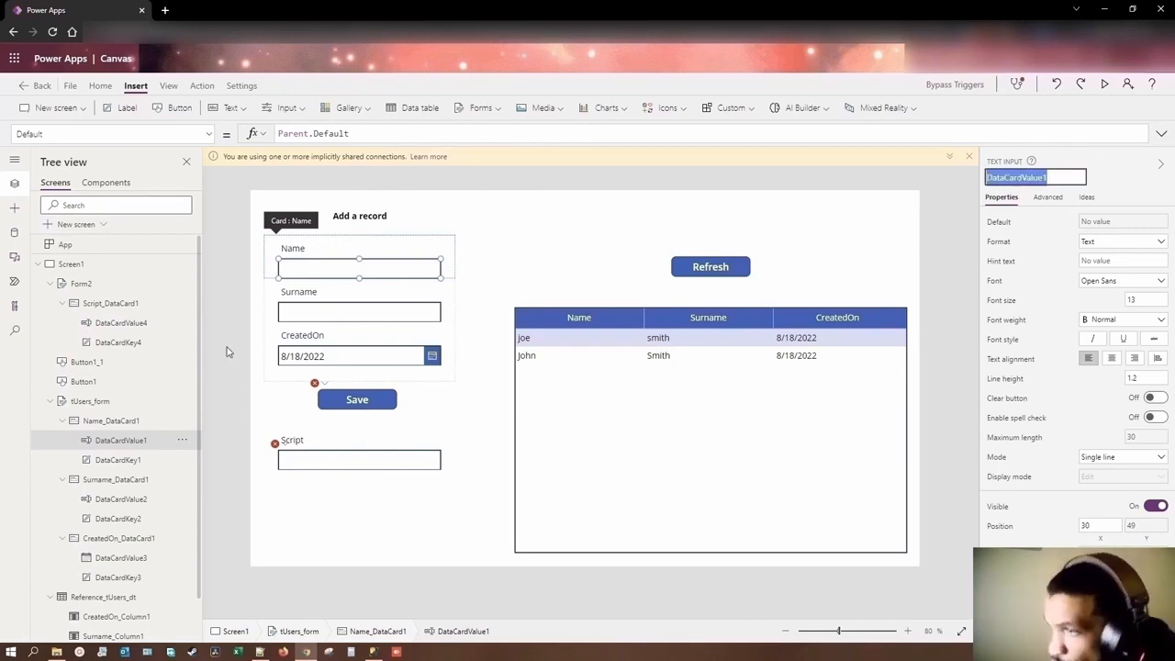
left_click(340, 465)
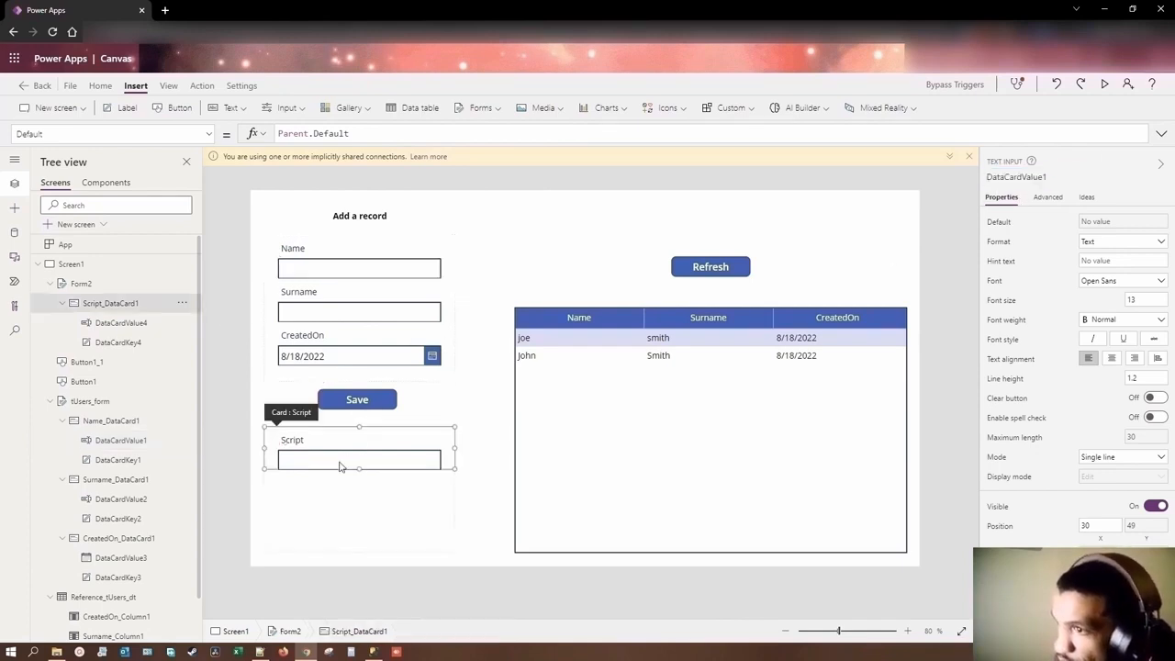
left_click(351, 459)
left_click(565, 136)
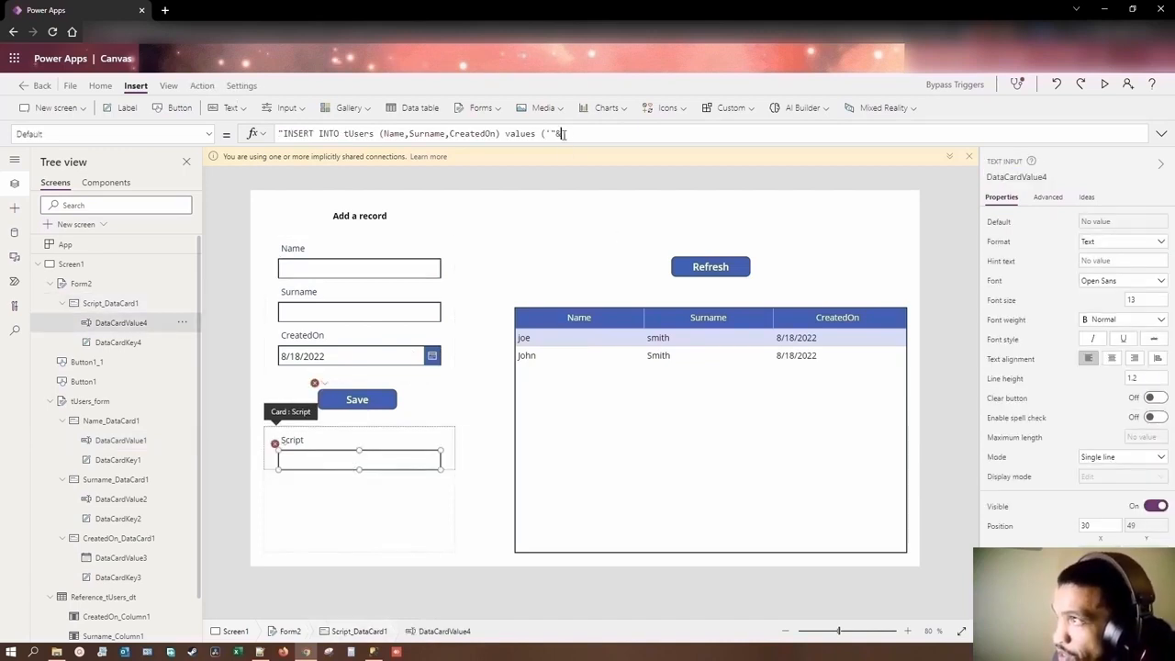
type("DataCardValue1.")
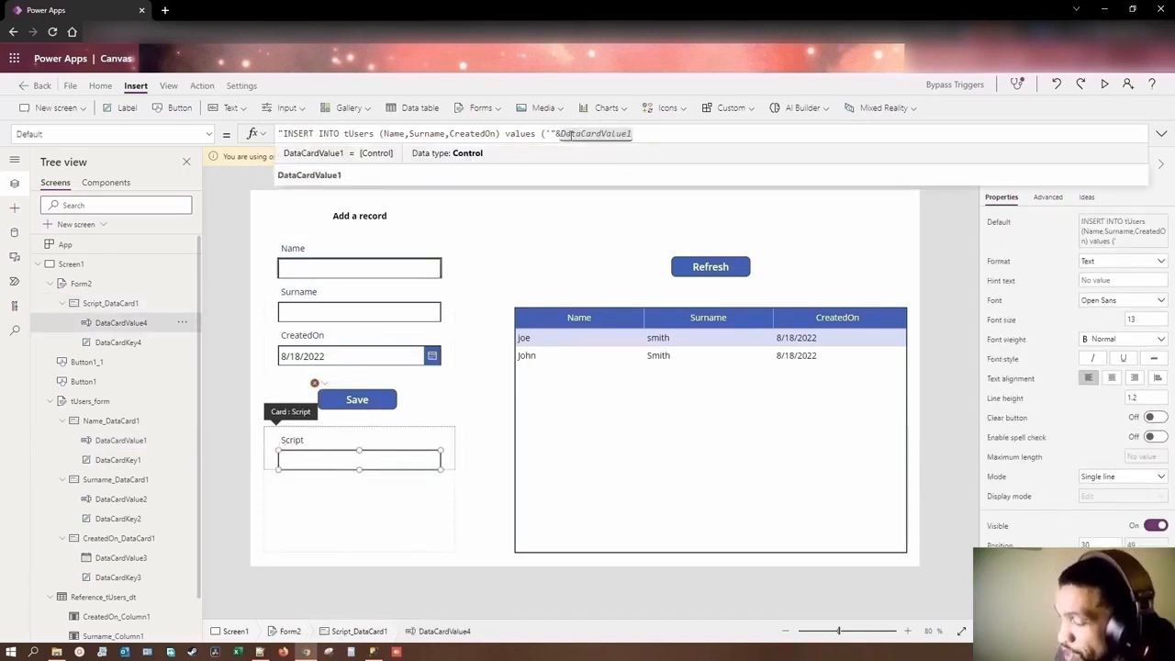
type("Text&,")
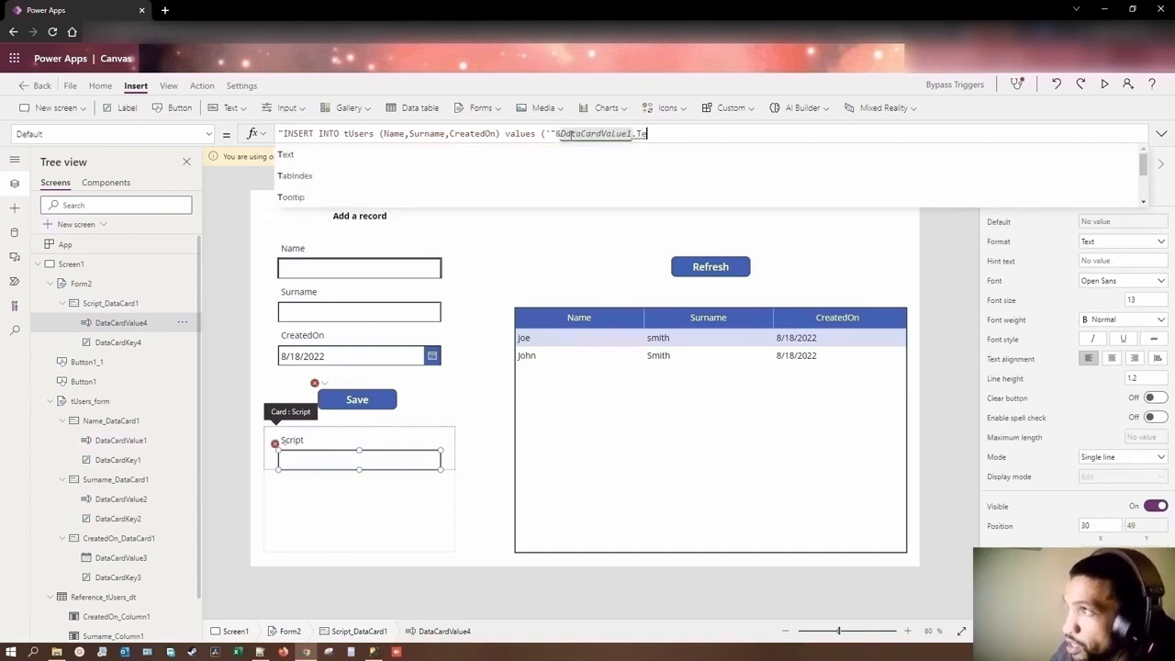
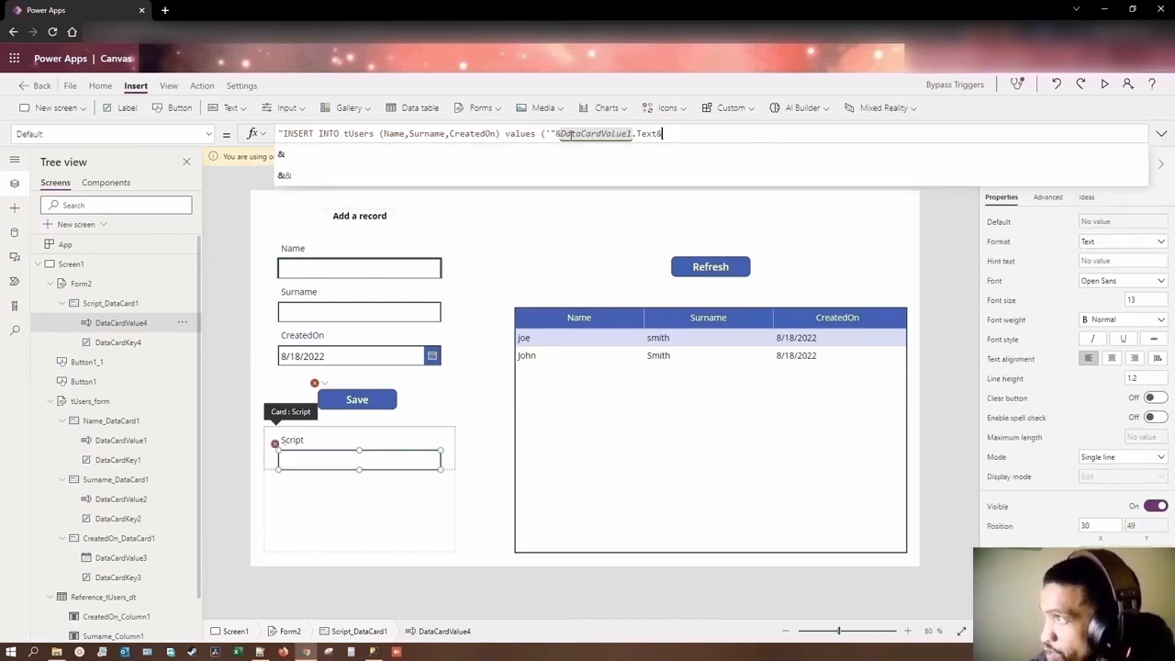
Step: Append "','" to the Script input's Default formula, separating the name value from the surname value
type(",")
key("BackSpace")
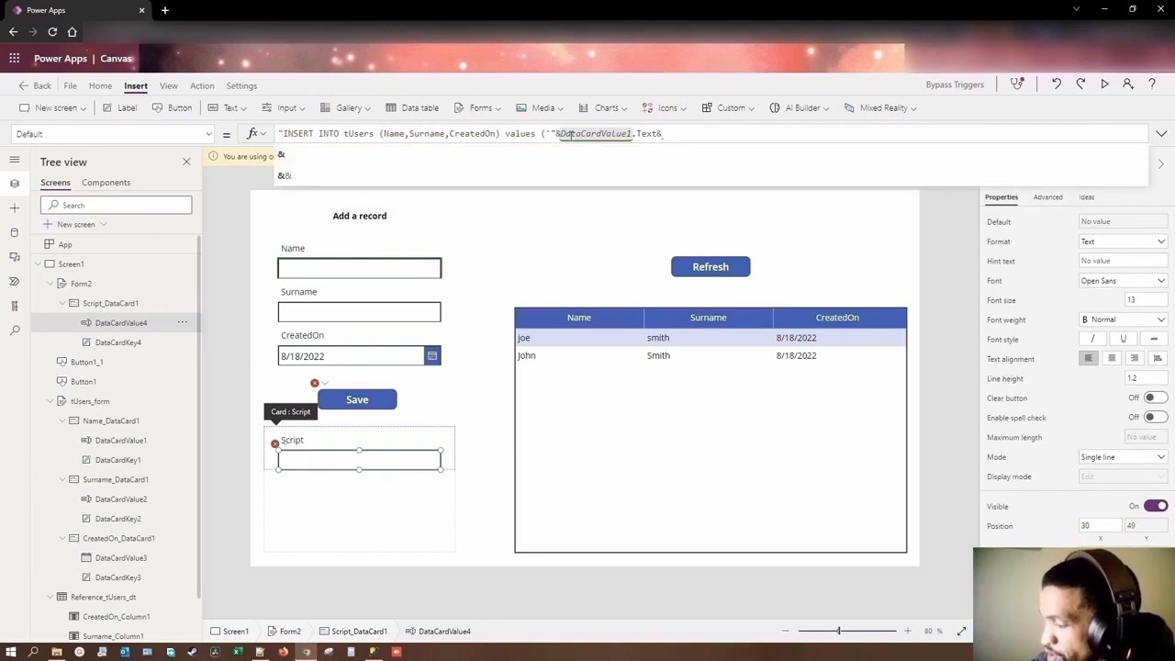
type("\",")
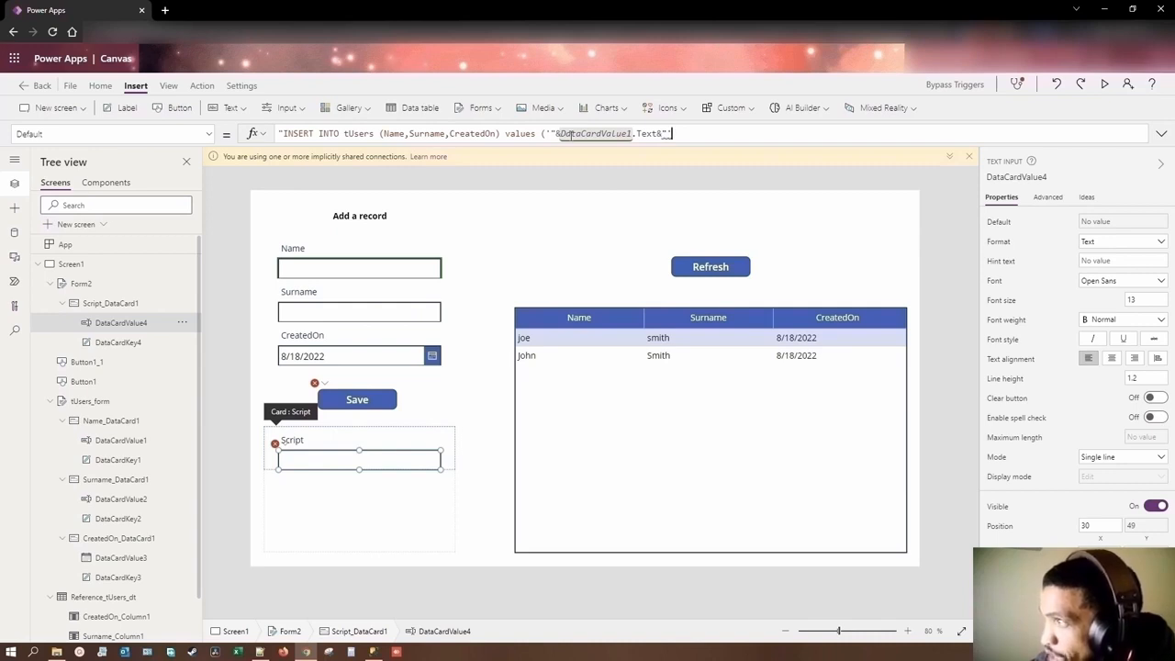
type(",")
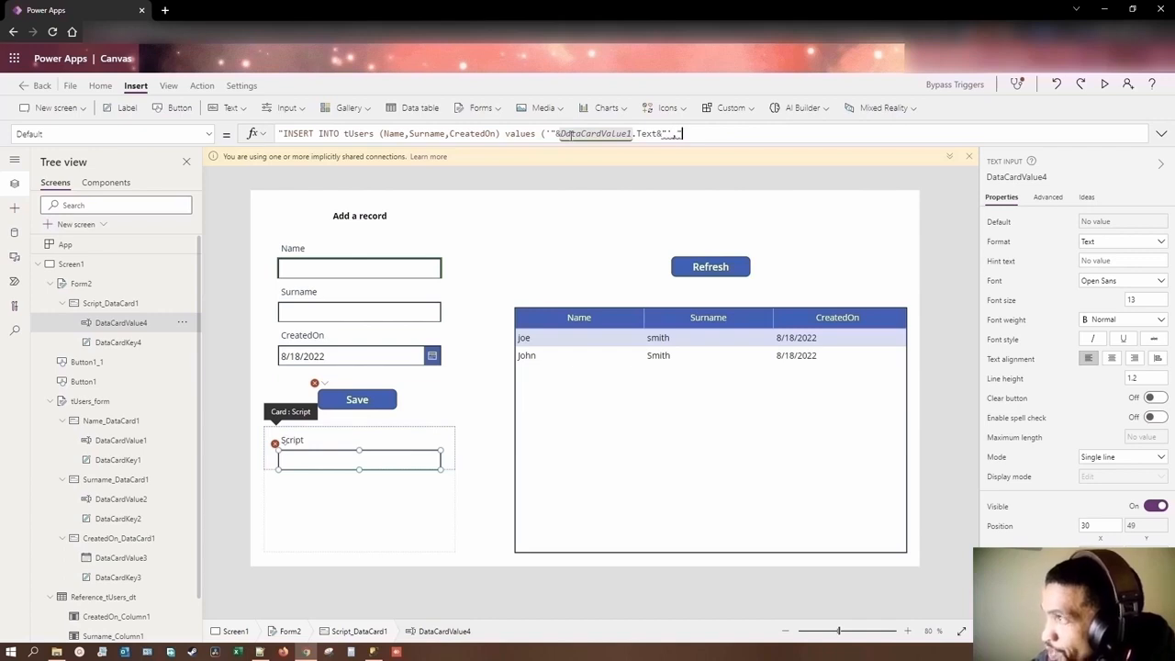
type("\"")
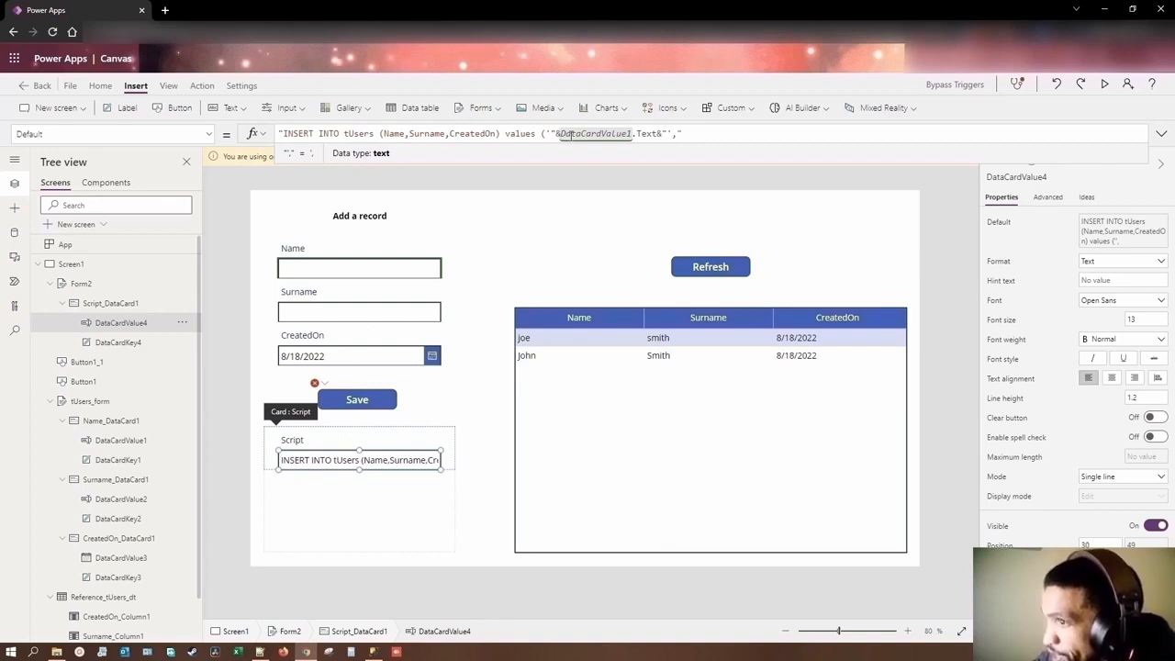
type("\"")
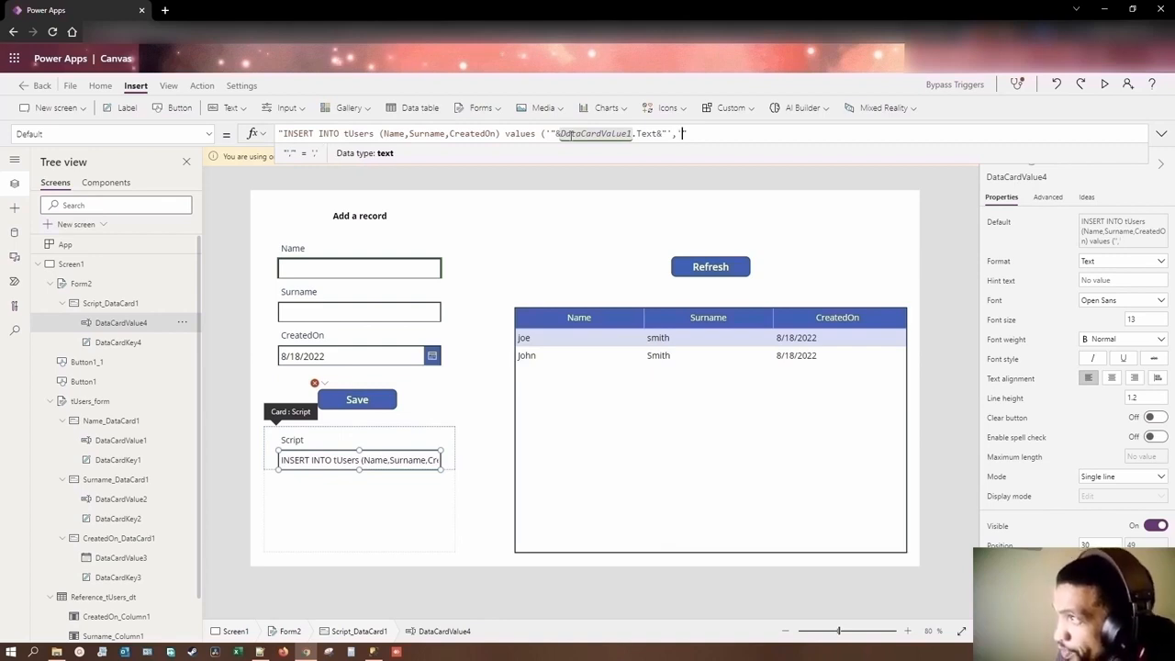
Step: Copy the Surname text input's control name and append &DataCardValue2.Text& to the Script input's Default formula
left_click(350, 314)
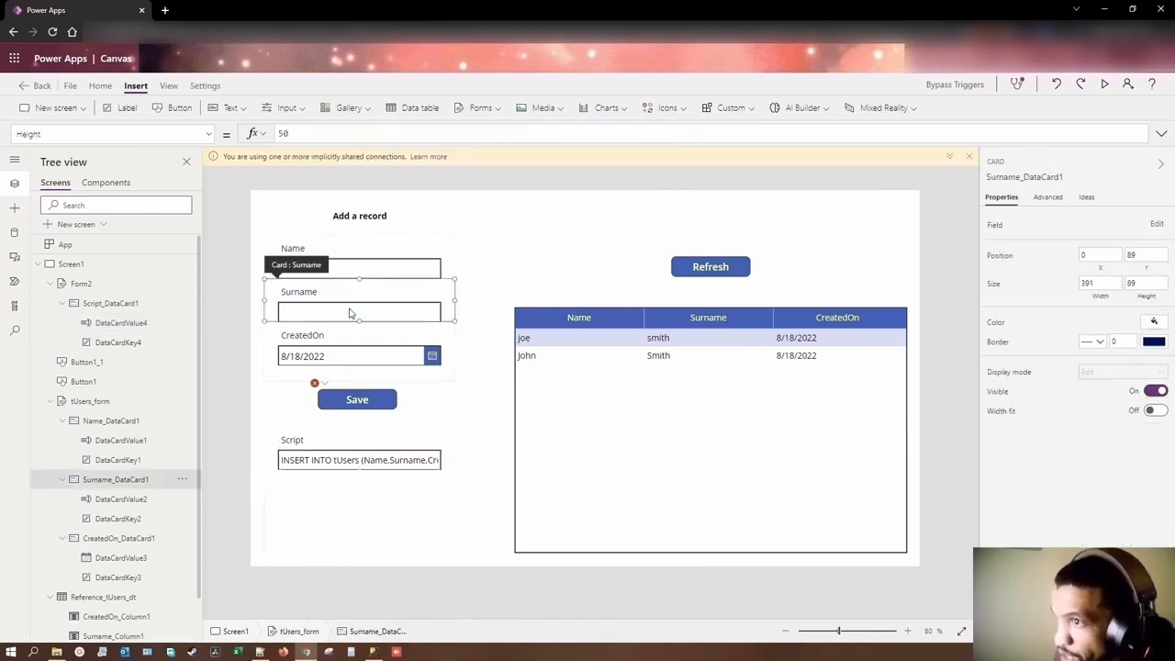
left_click(350, 312)
left_click(1056, 177)
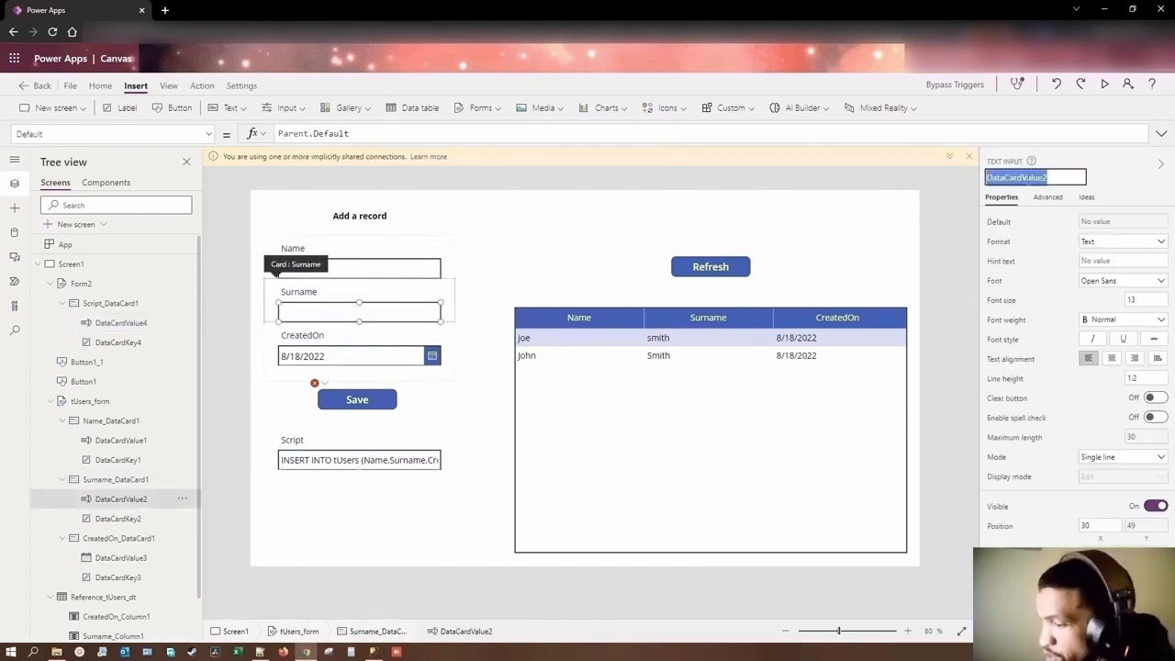
left_click(390, 464)
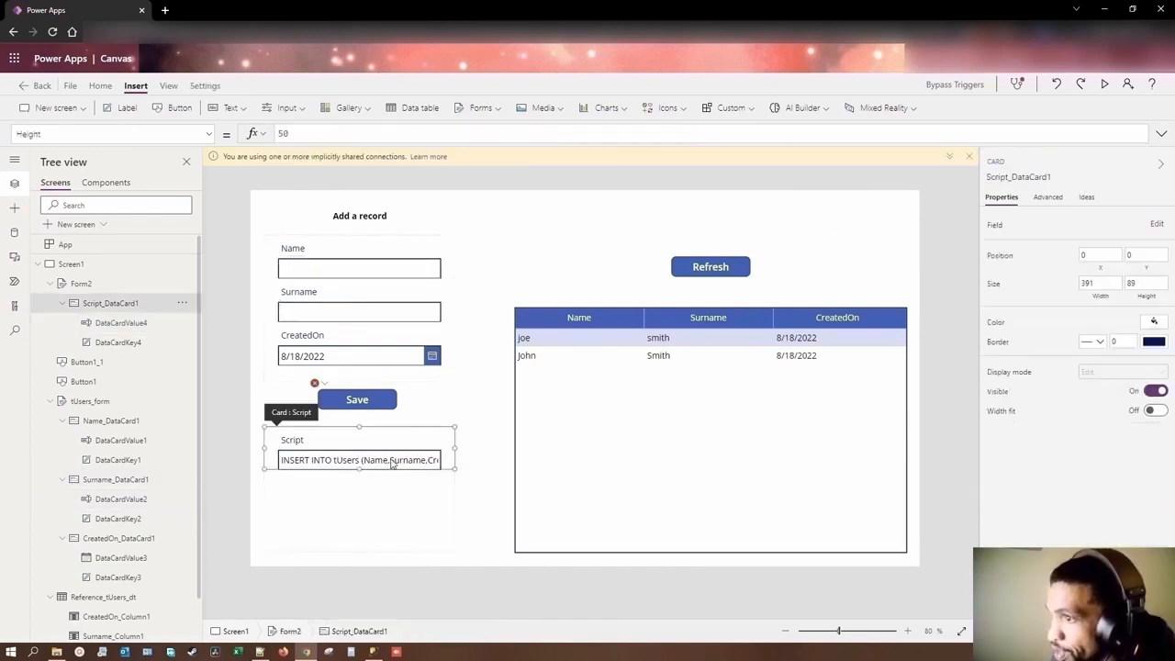
left_click(390, 465)
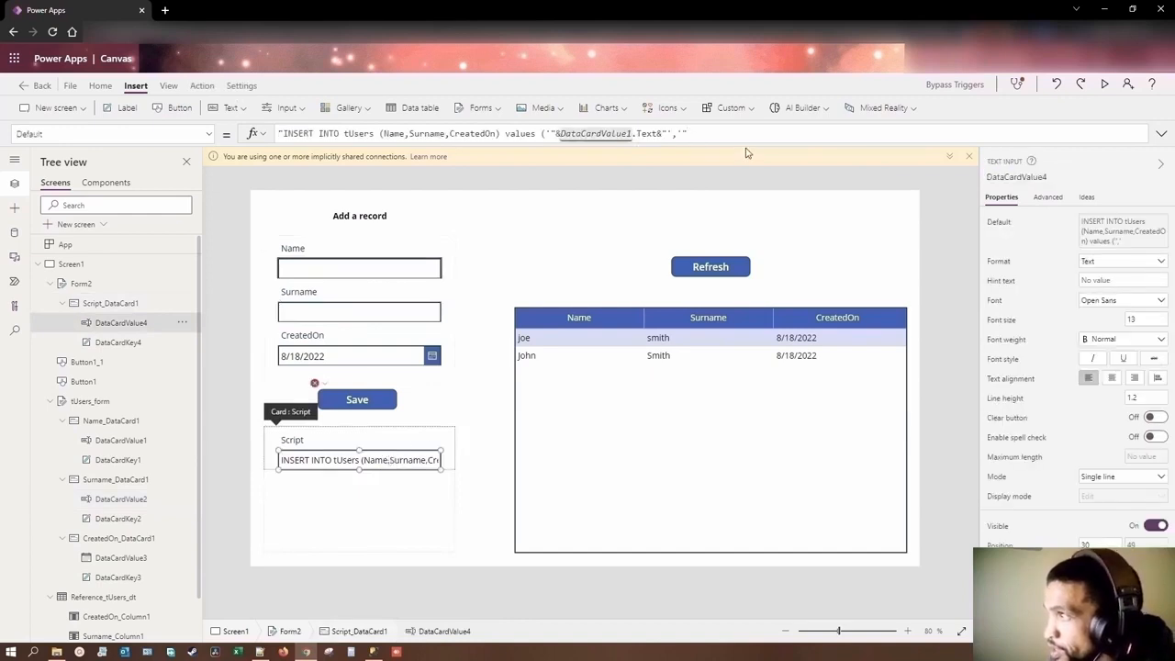
type("DataCardValue2")
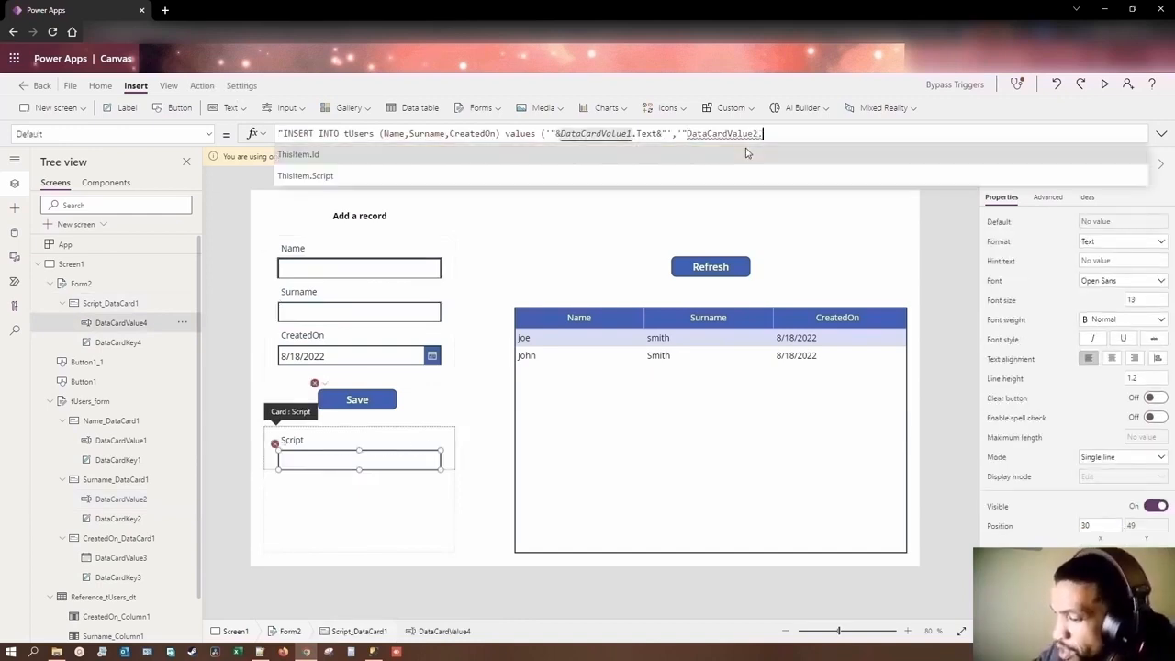
type(".")
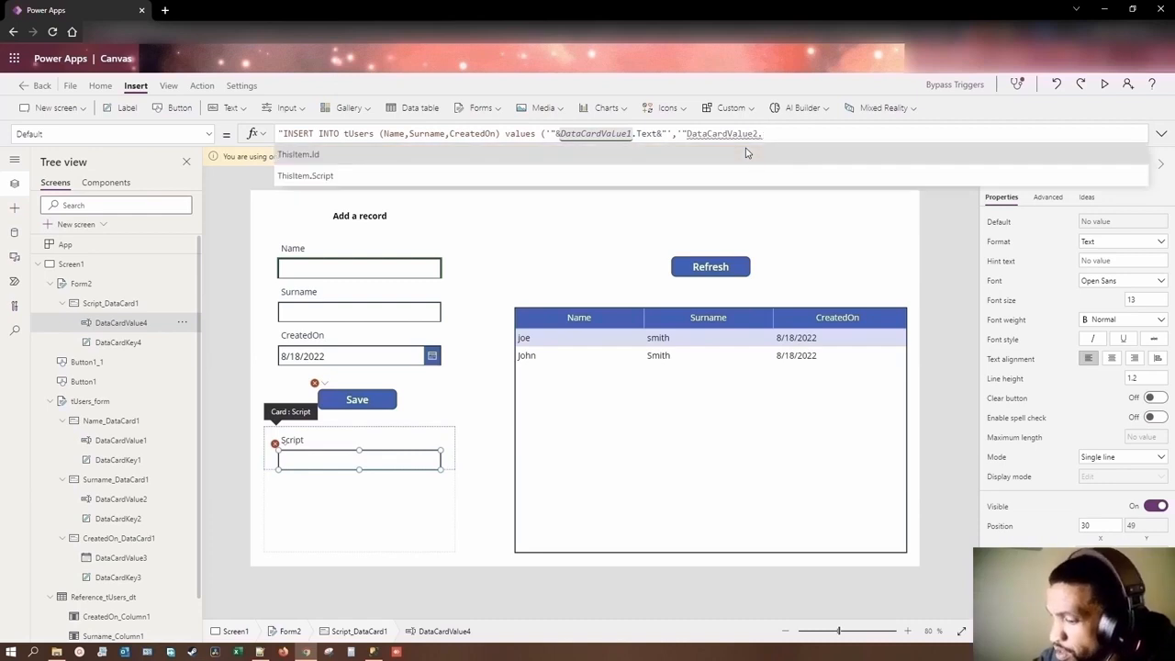
type("Text")
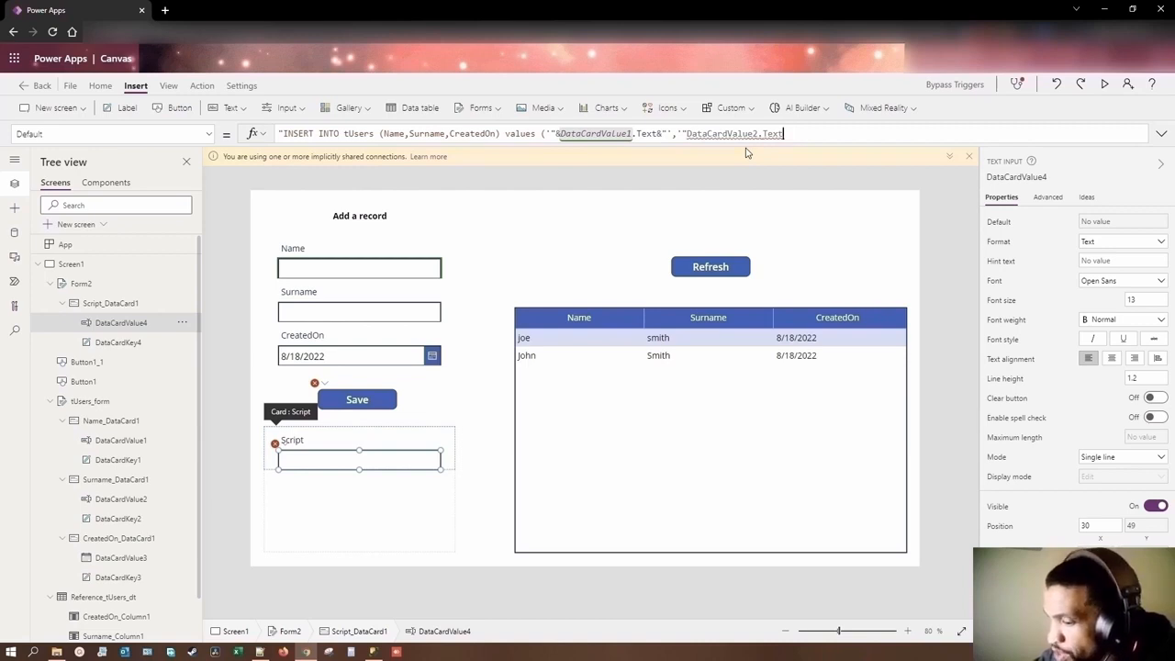
type("&")
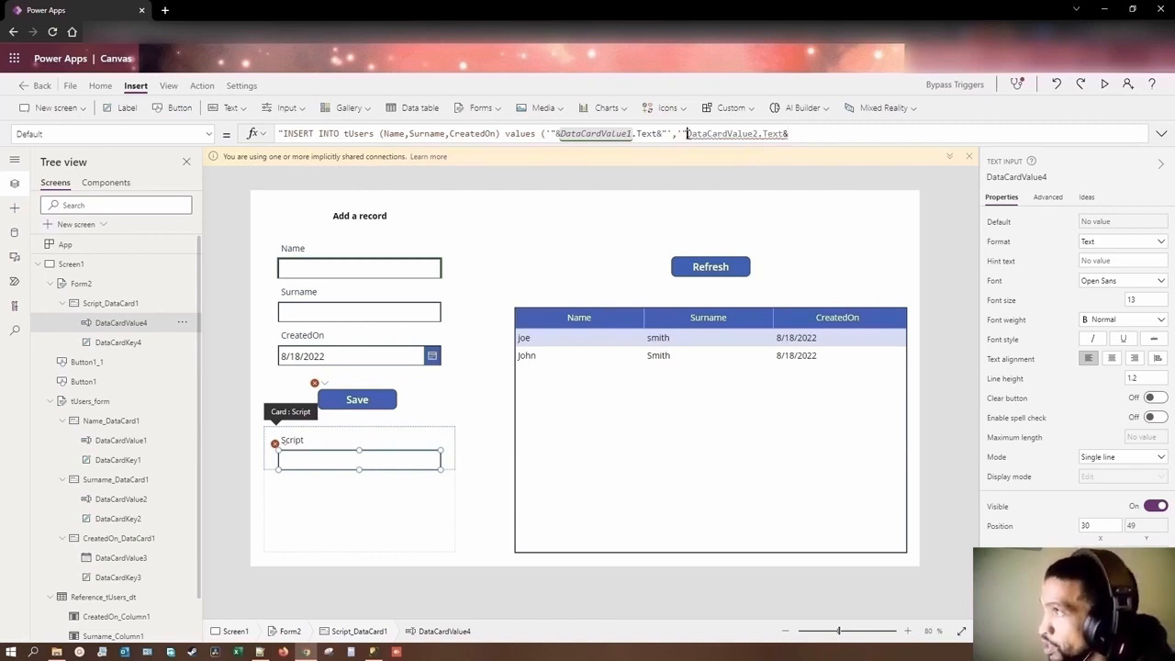
type("&")
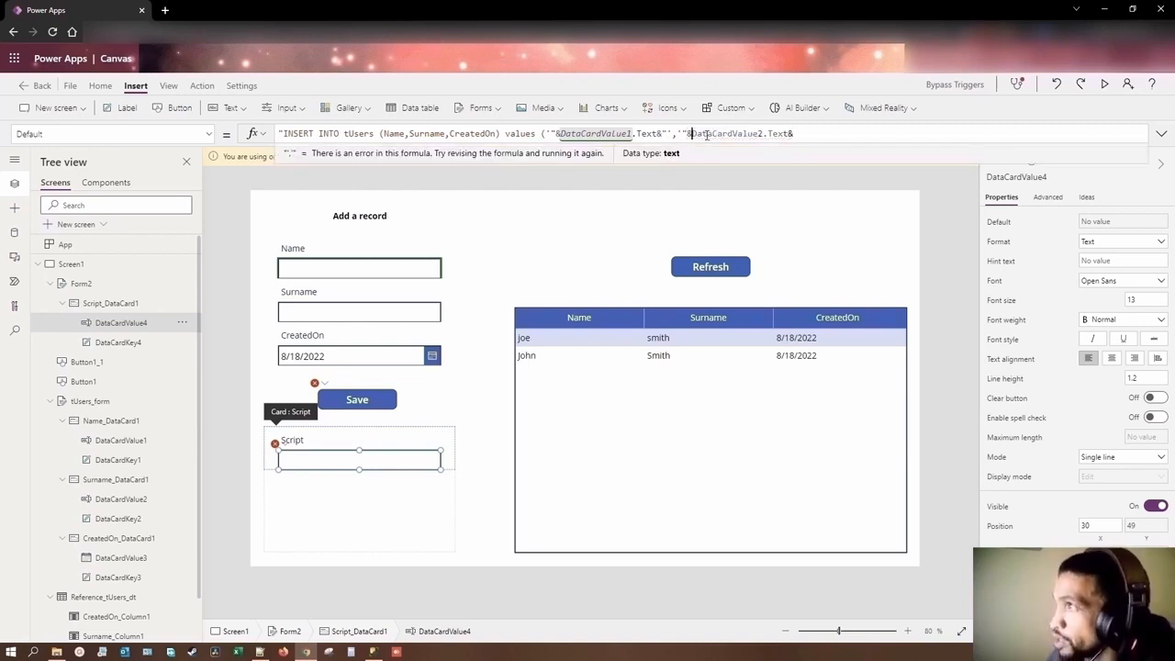
Step: Complete the Script input's Default formula by appending "',getdate())" after DataCardValue2.Text&
left_click(838, 137)
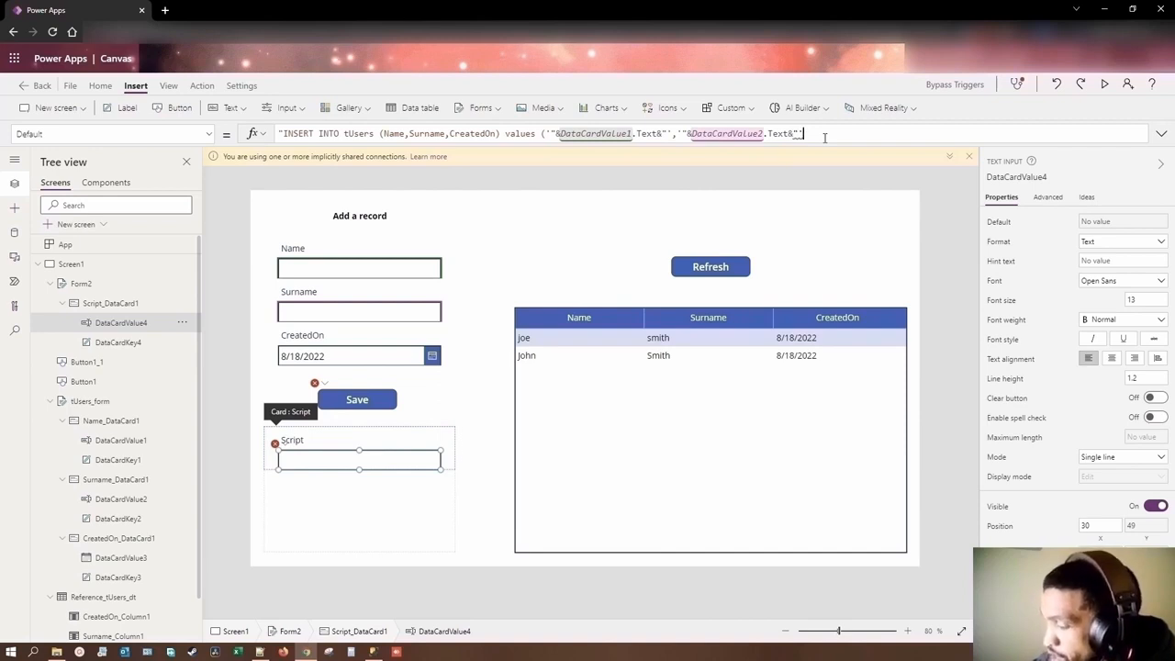
type(",")
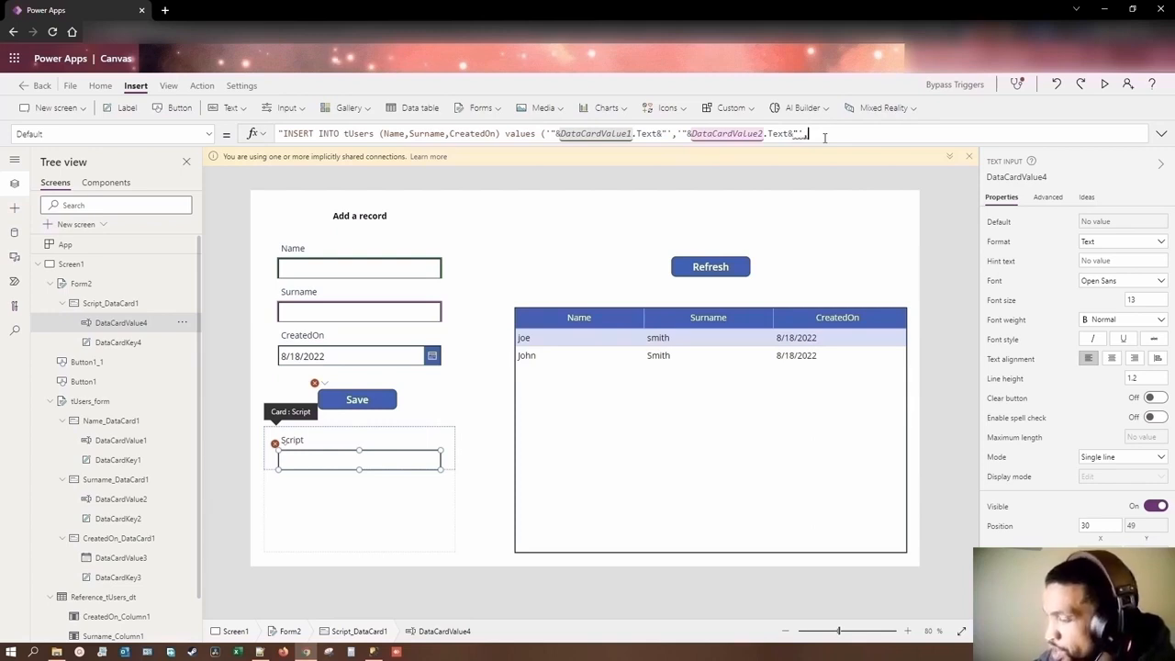
type("getdate")
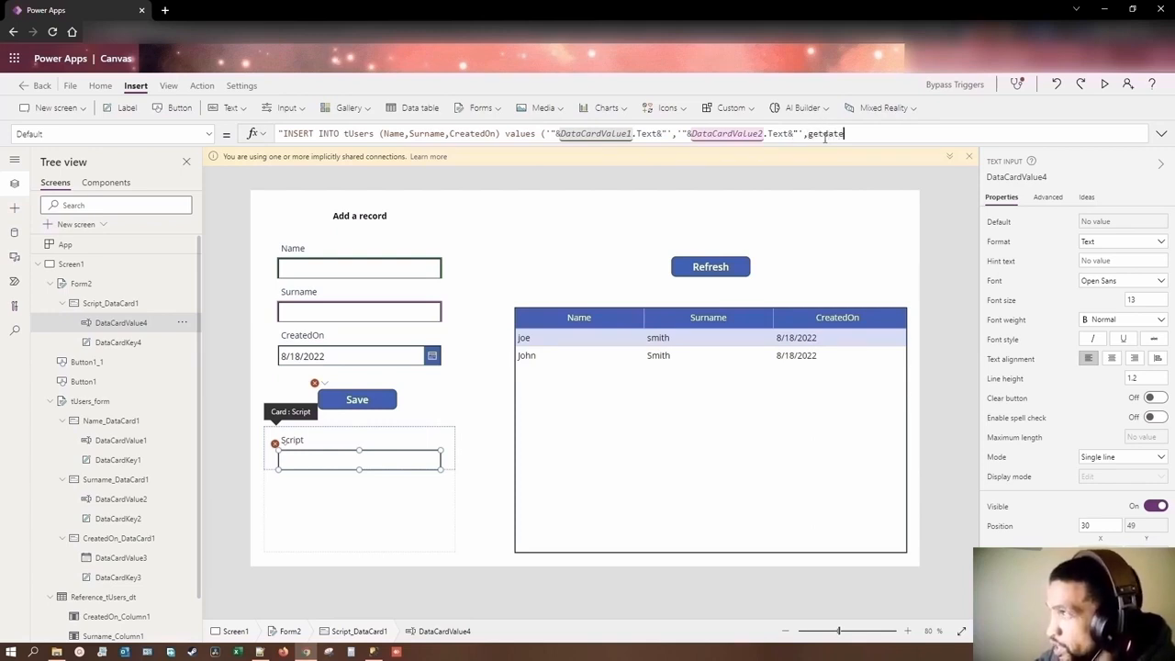
type("()")
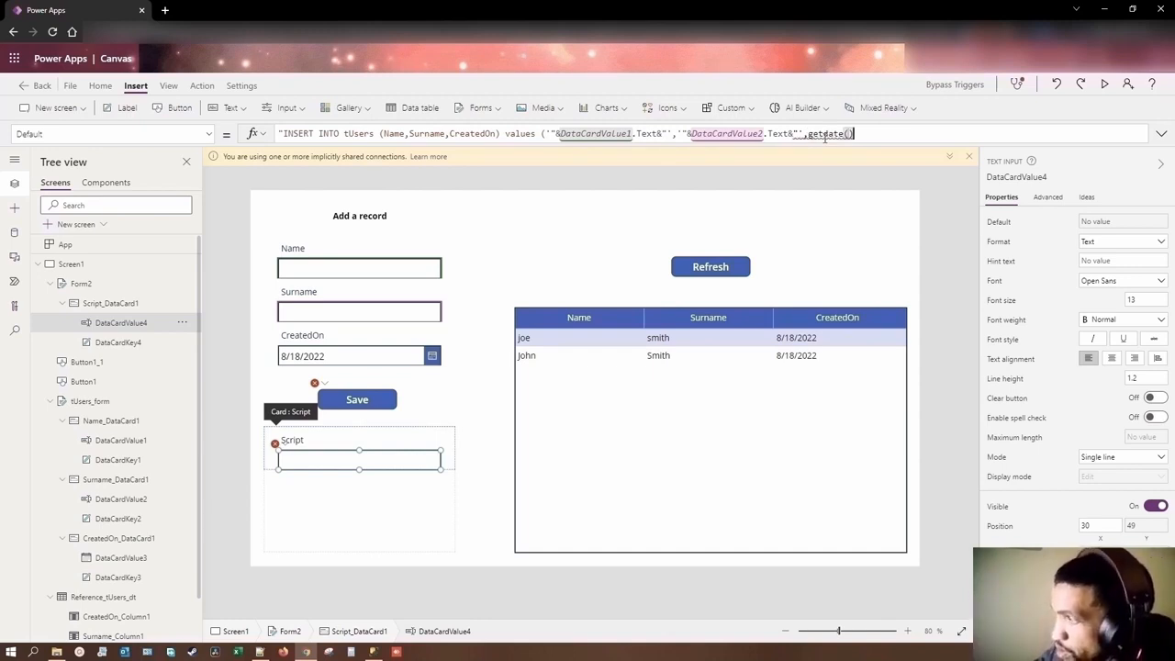
type(")")
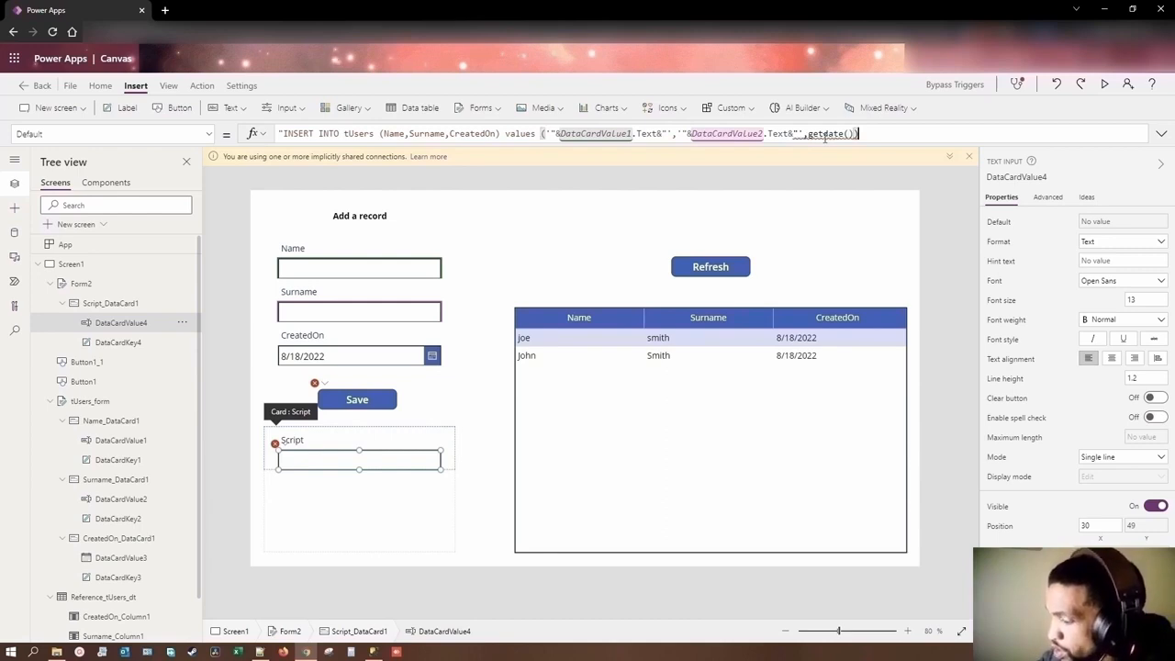
type("\"")
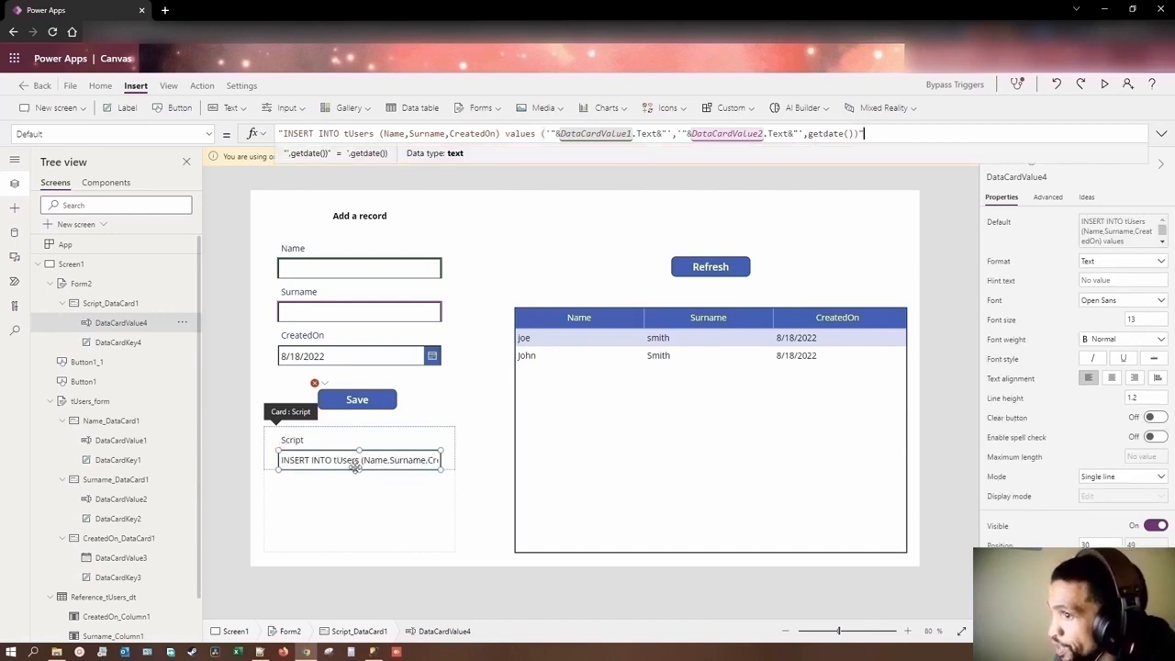
Step: Preview the app and fill in the Name and Surname fields with a sample user's first name and surname
left_click(1106, 85)
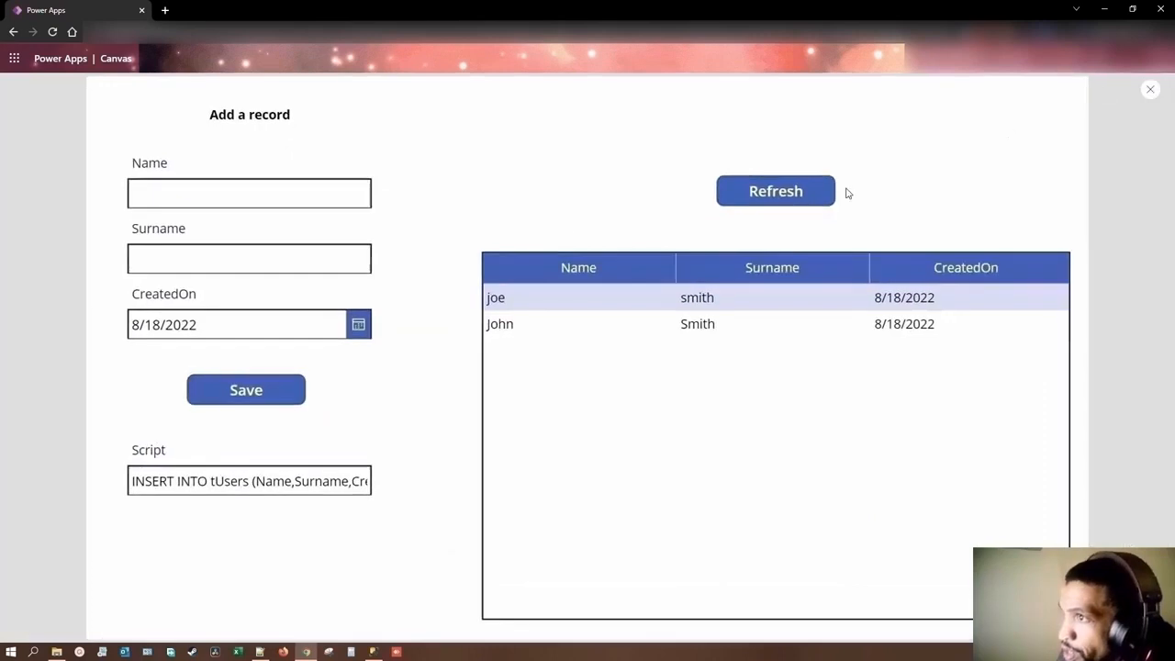
left_click(229, 192)
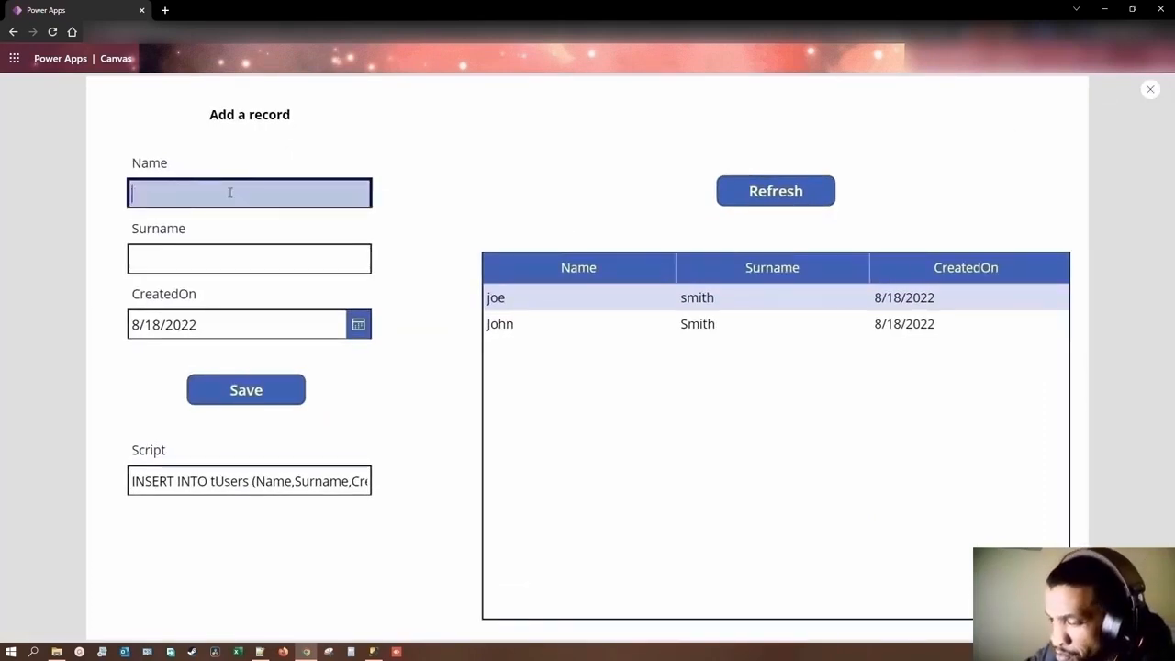
type("mike")
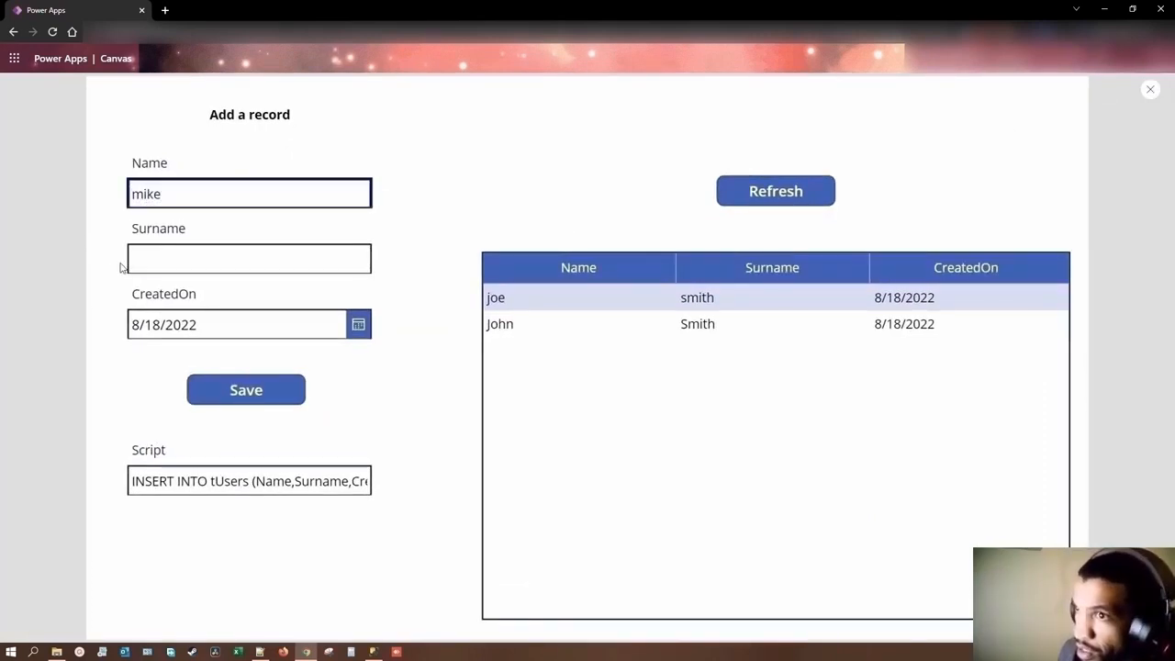
left_click(134, 259)
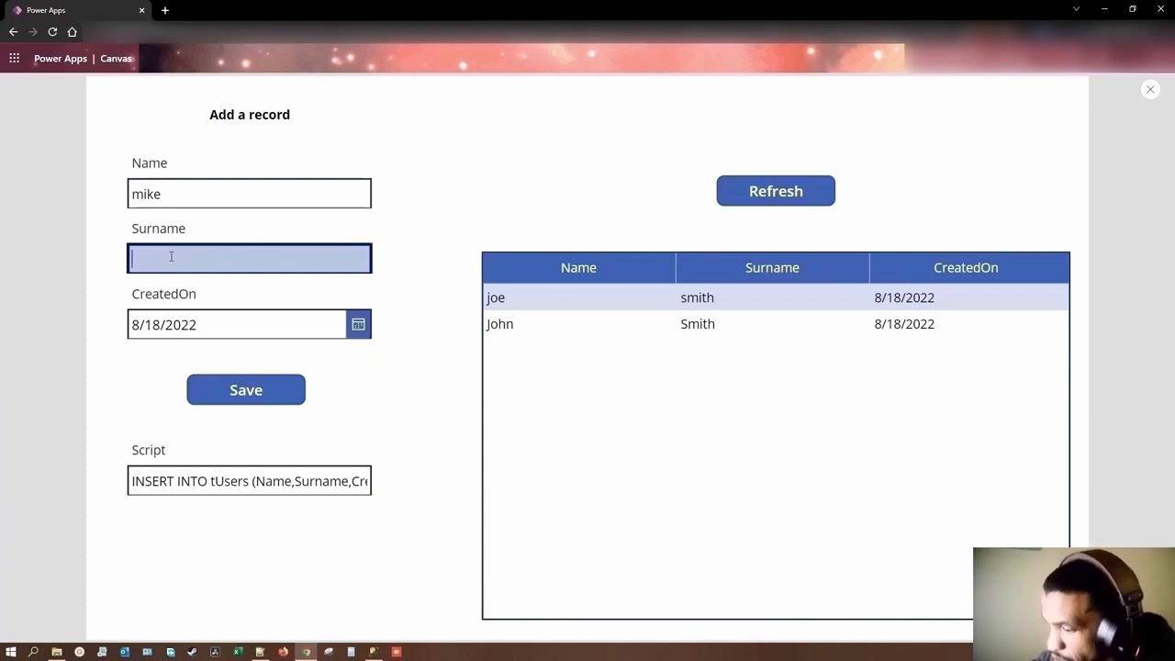
type("smith")
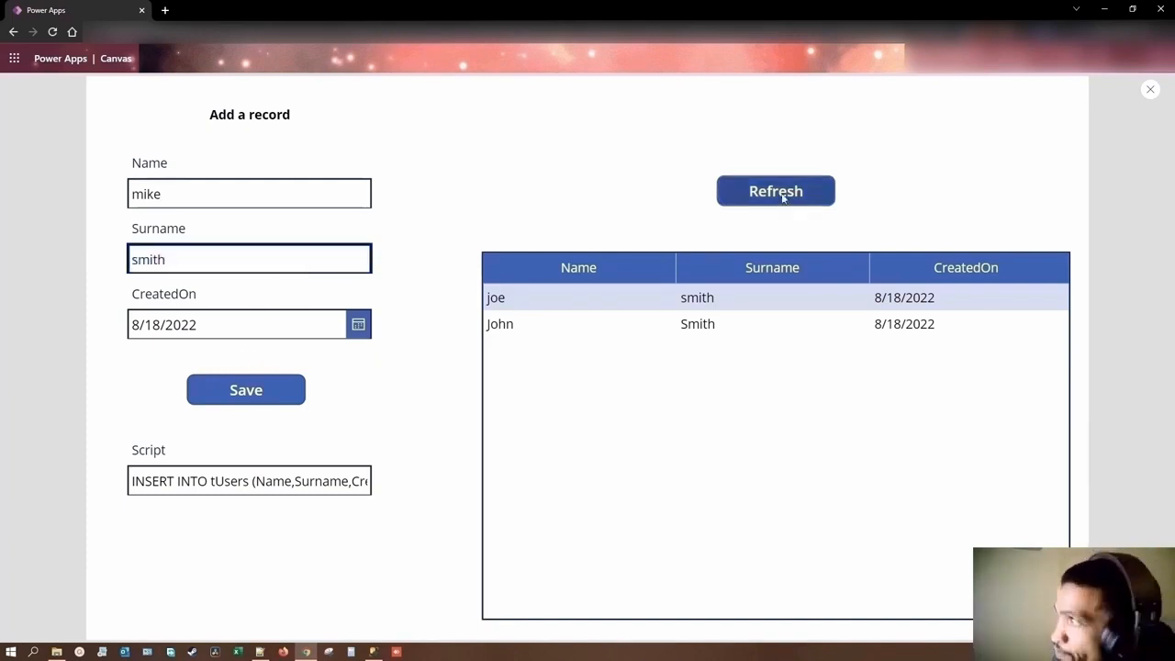
Step: Copy the generated Script text, close the preview, and paste it below the existing INSERT statement in SQL Server Management Studio
double_click(194, 481)
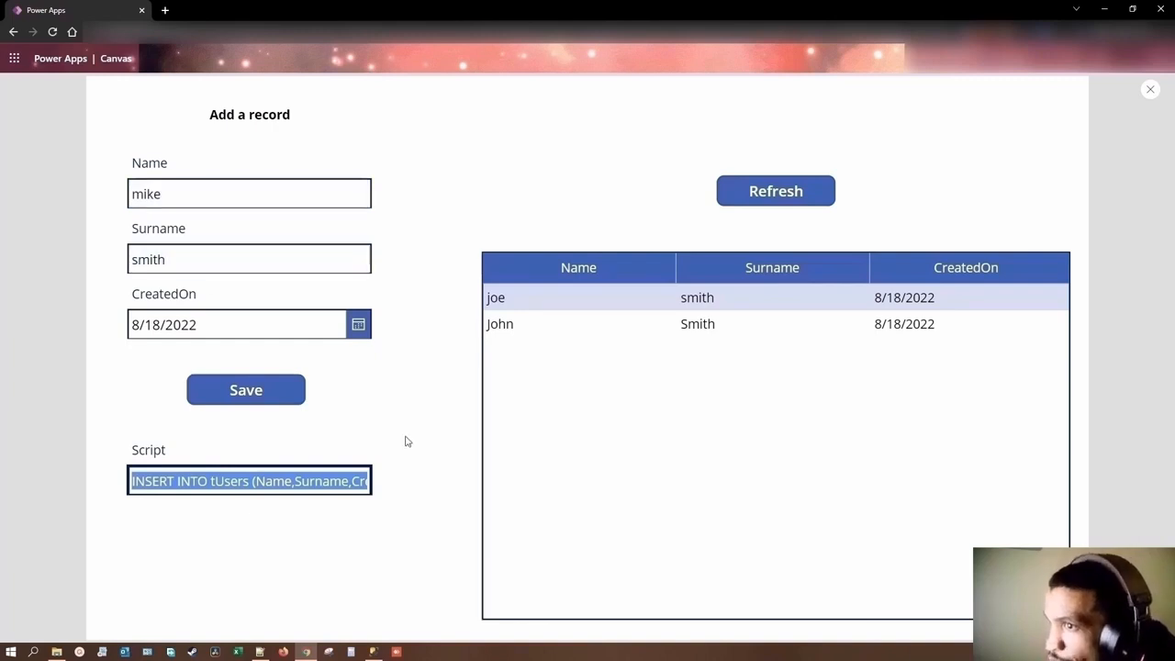
left_click(1150, 89)
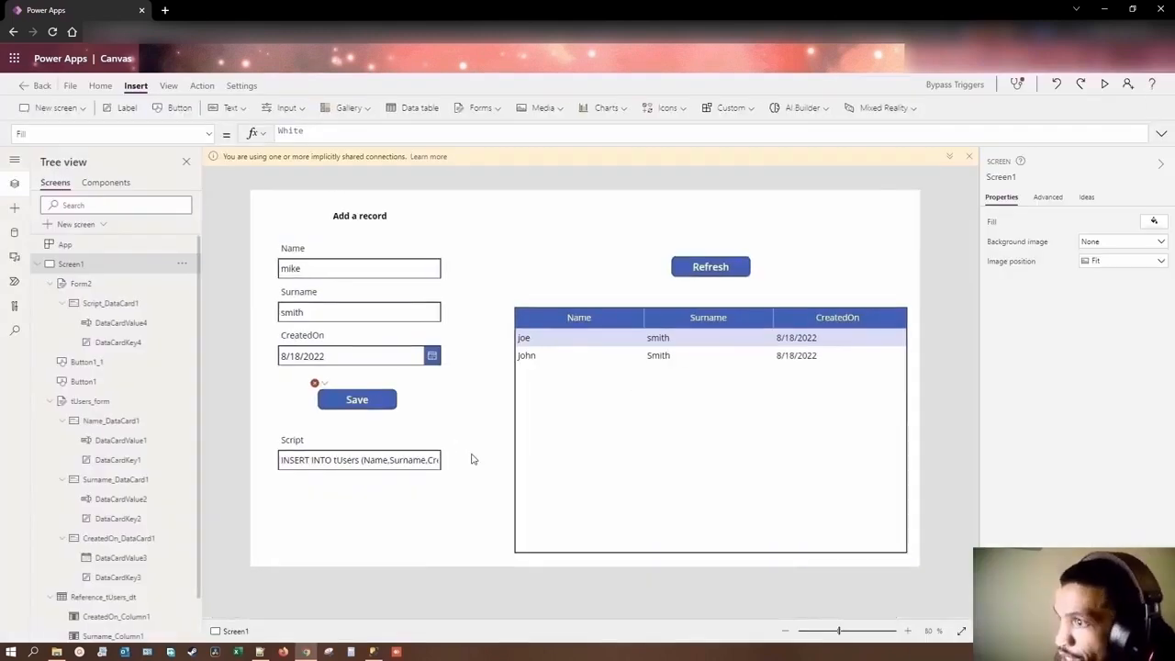
left_click(373, 652)
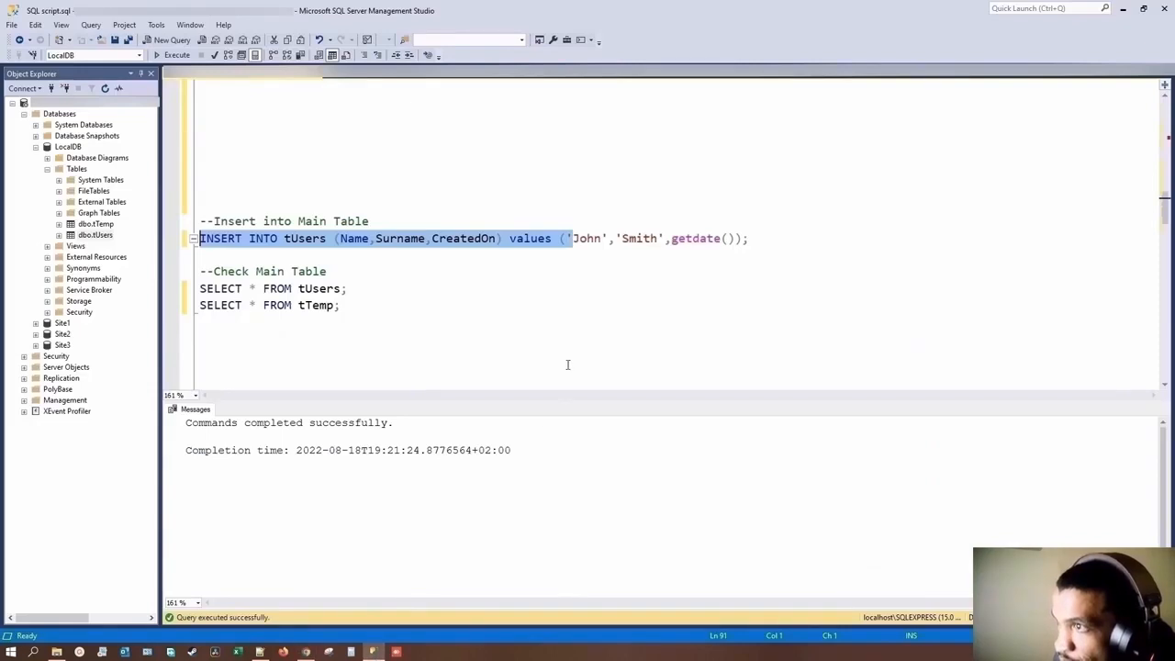
left_click(287, 338)
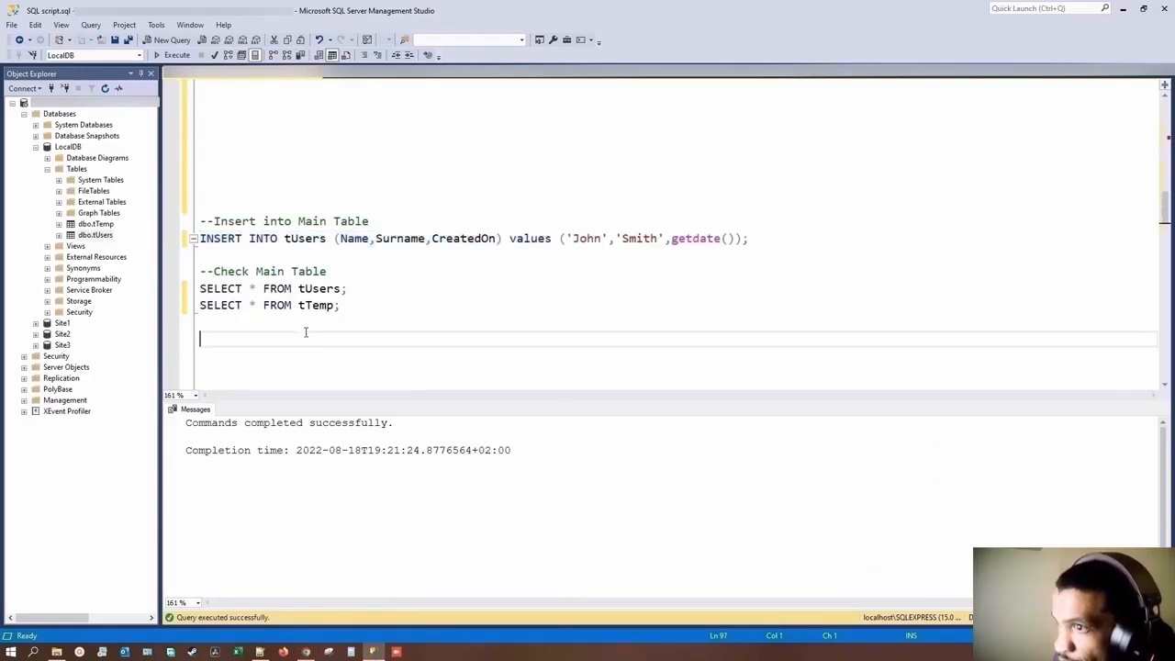
left_click(301, 256)
type("INSERT INTO tUsers (Name,Surname,CreatedOn) values ('mike','smith',getdate())")
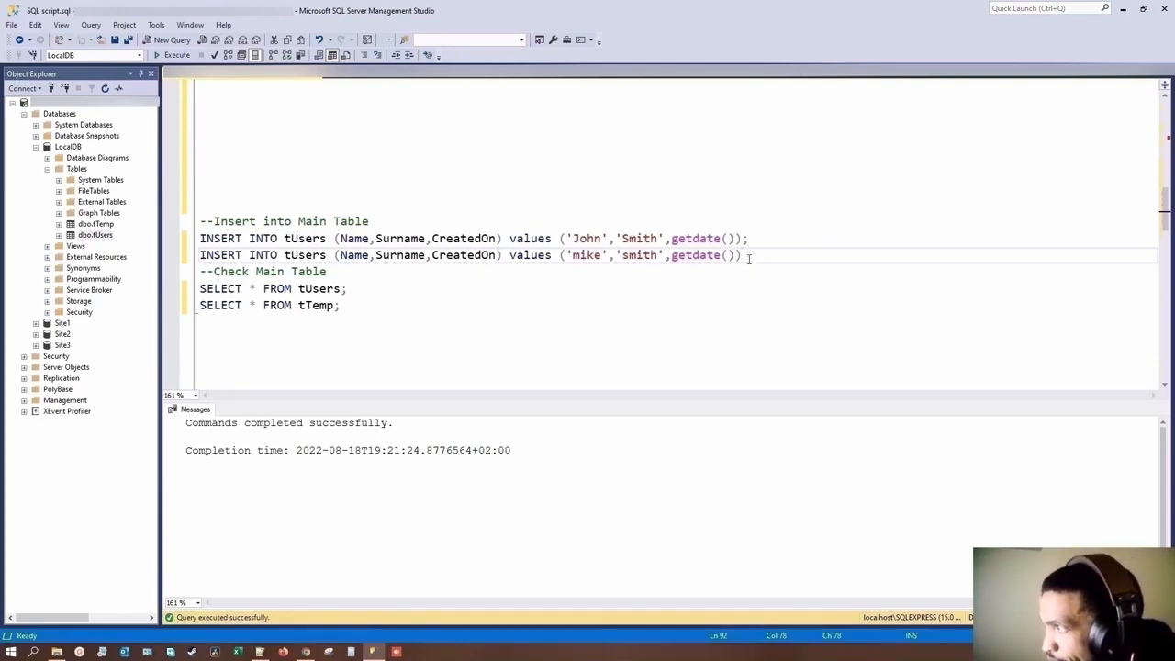
Step: Switch back to Power Apps and add a semicolon after getdate()) inside the closing quote of the Script input's Default formula
left_click(311, 652)
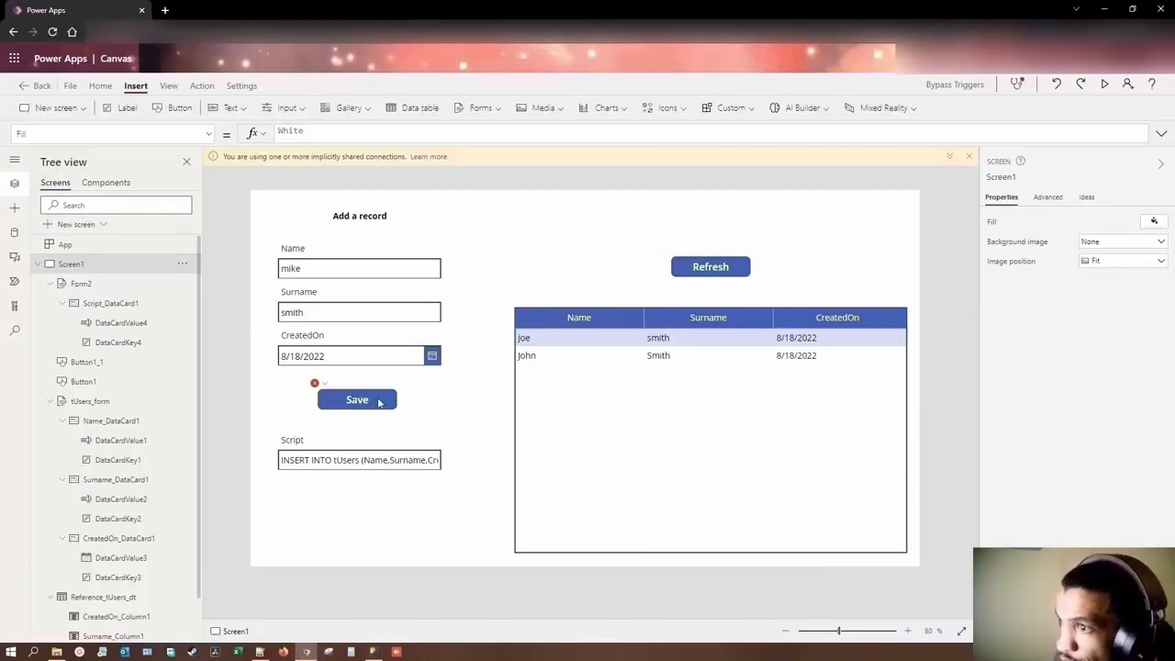
left_click(392, 464)
left_click(392, 463)
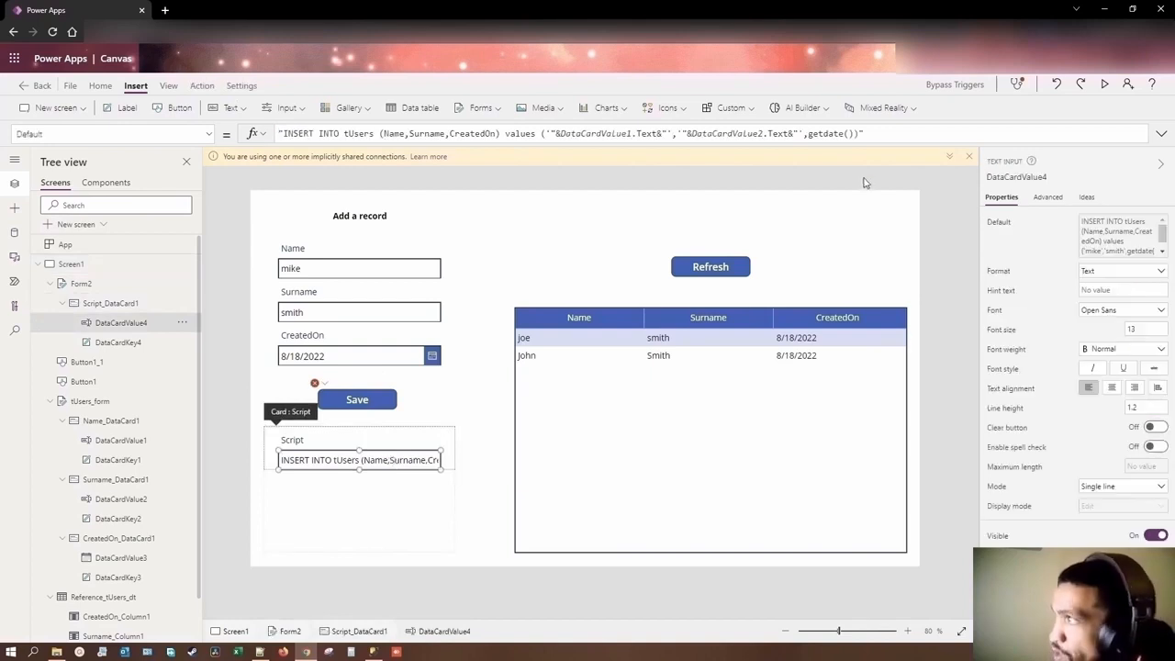
left_click(857, 134)
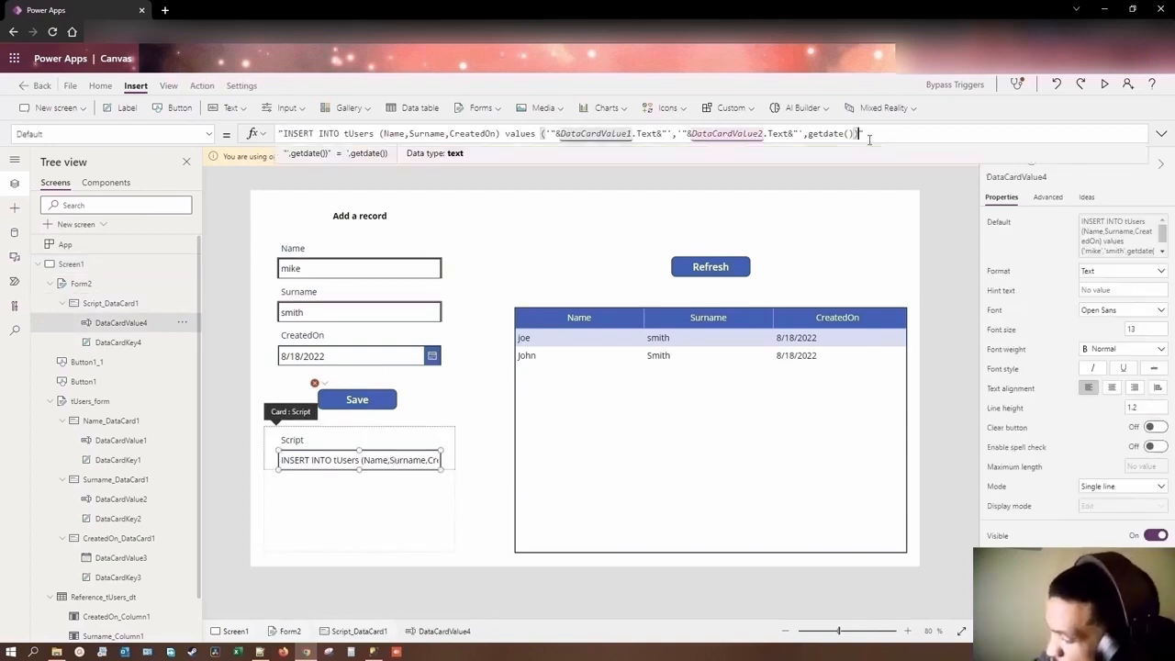
type(");")
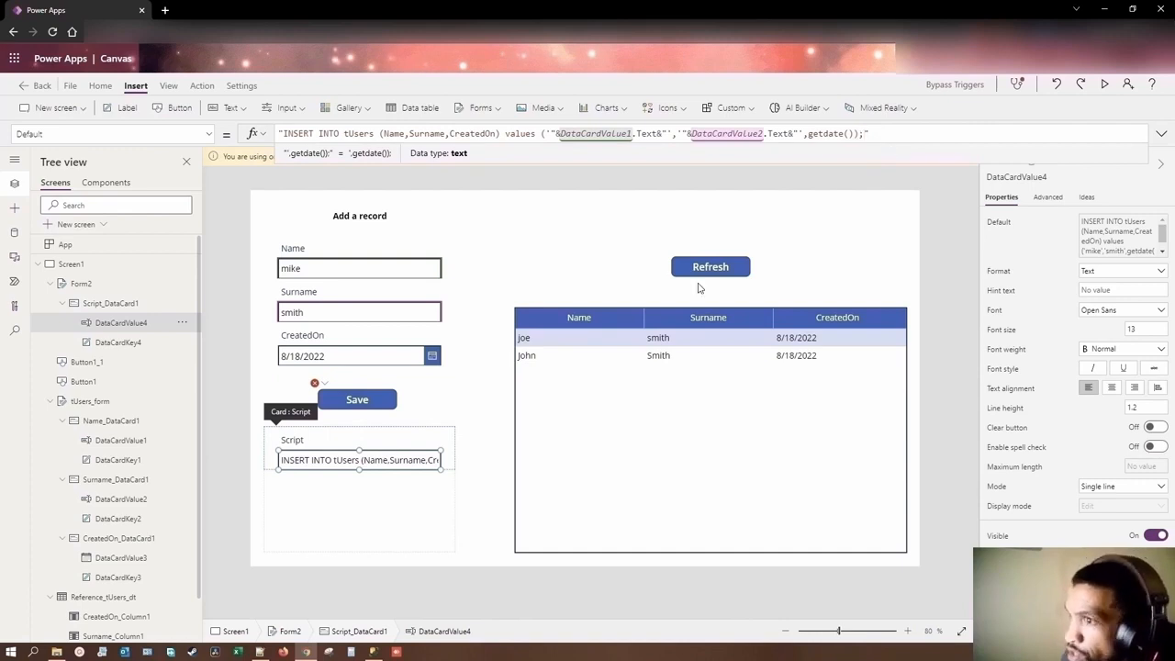
Step: Update the second INSERT statement in SQL Server Management Studio from the previewed app's Script text, ending it with a semicolon
left_click(1104, 84)
triple_click(289, 481)
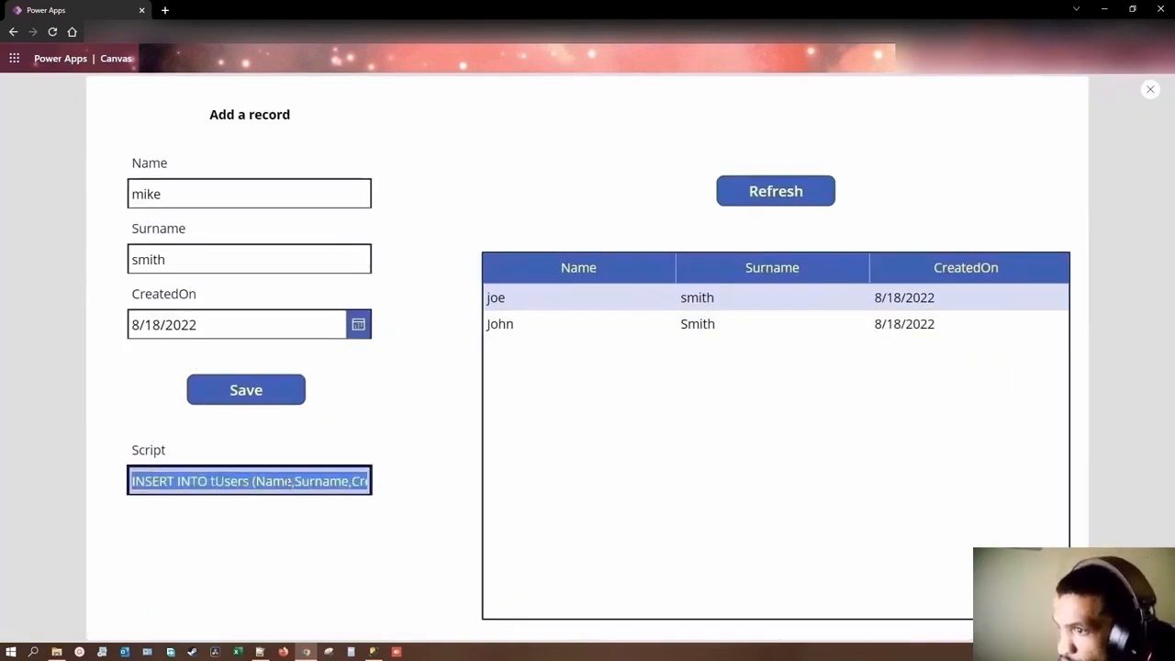
left_click(372, 652)
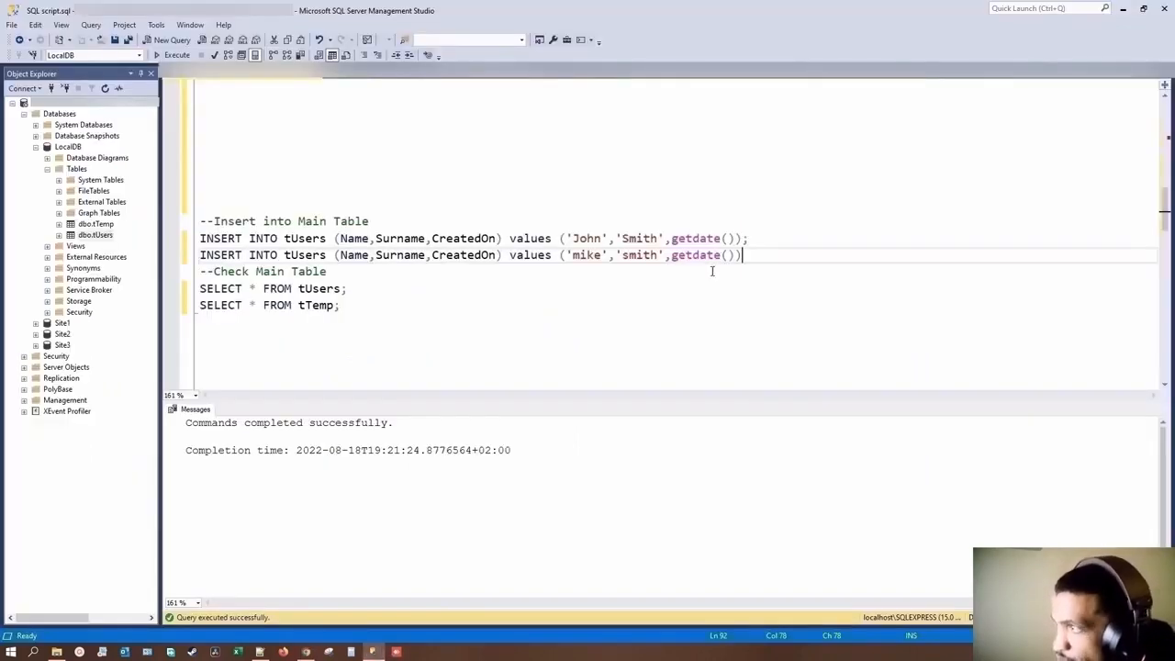
left_click_drag(742, 255, 200, 256)
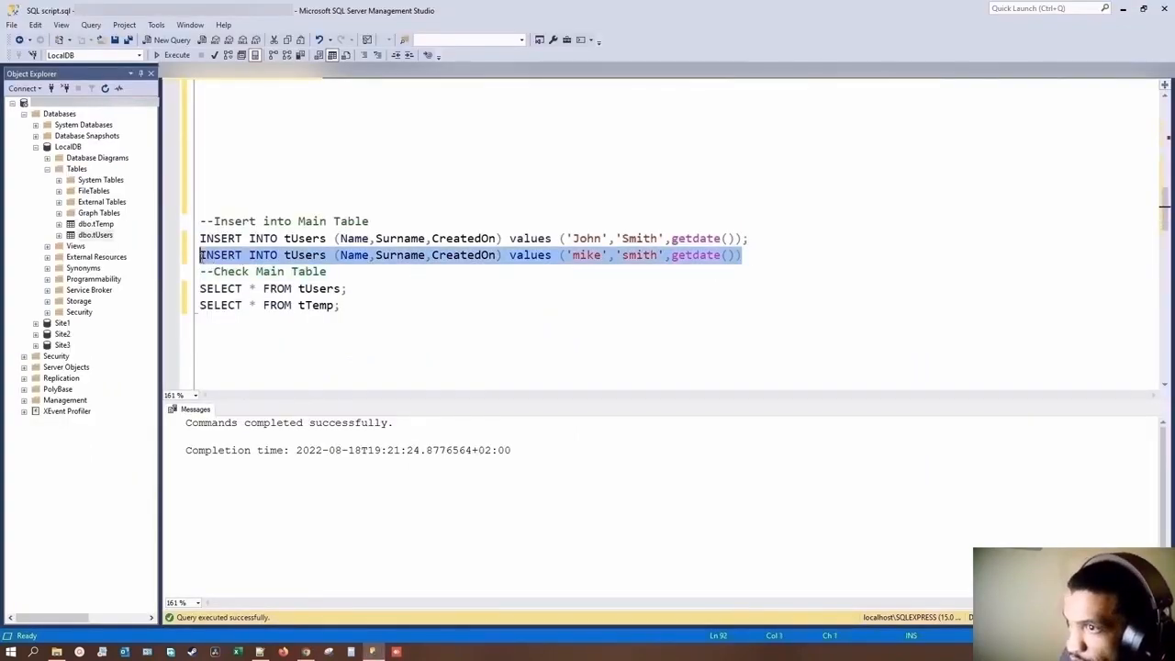
left_click(202, 256)
key("End")
type(";")
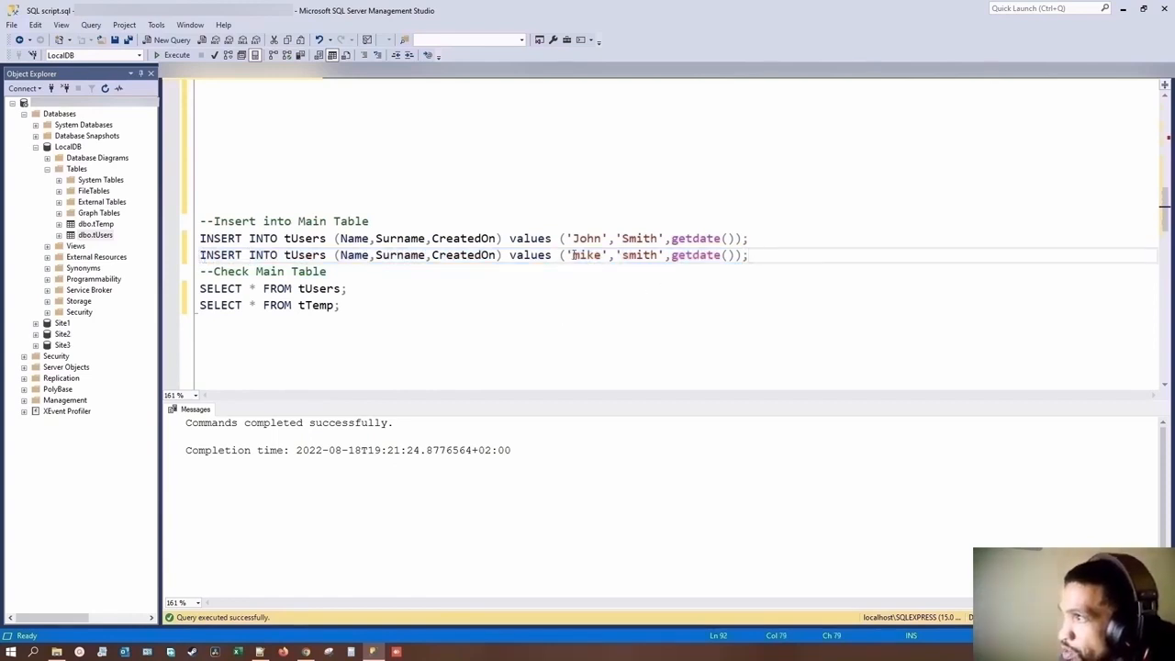
left_click_drag(744, 253, 202, 257)
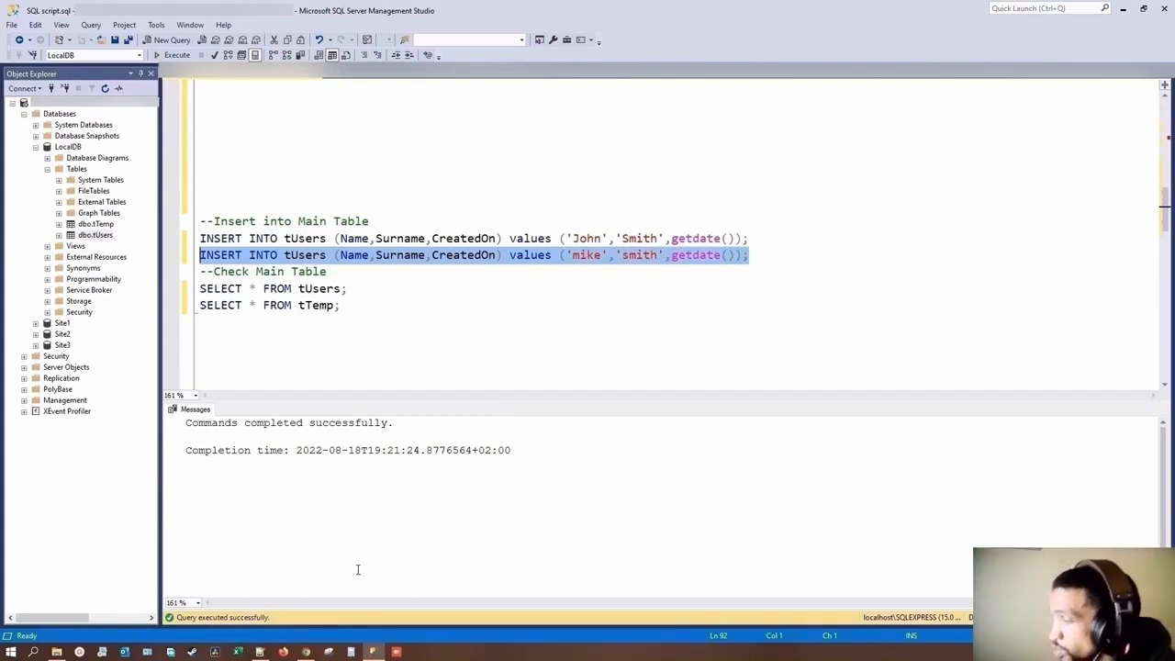
Step: Switch back to the browser and search the web for "sqlcmd utility" in a new tab
left_click(306, 651)
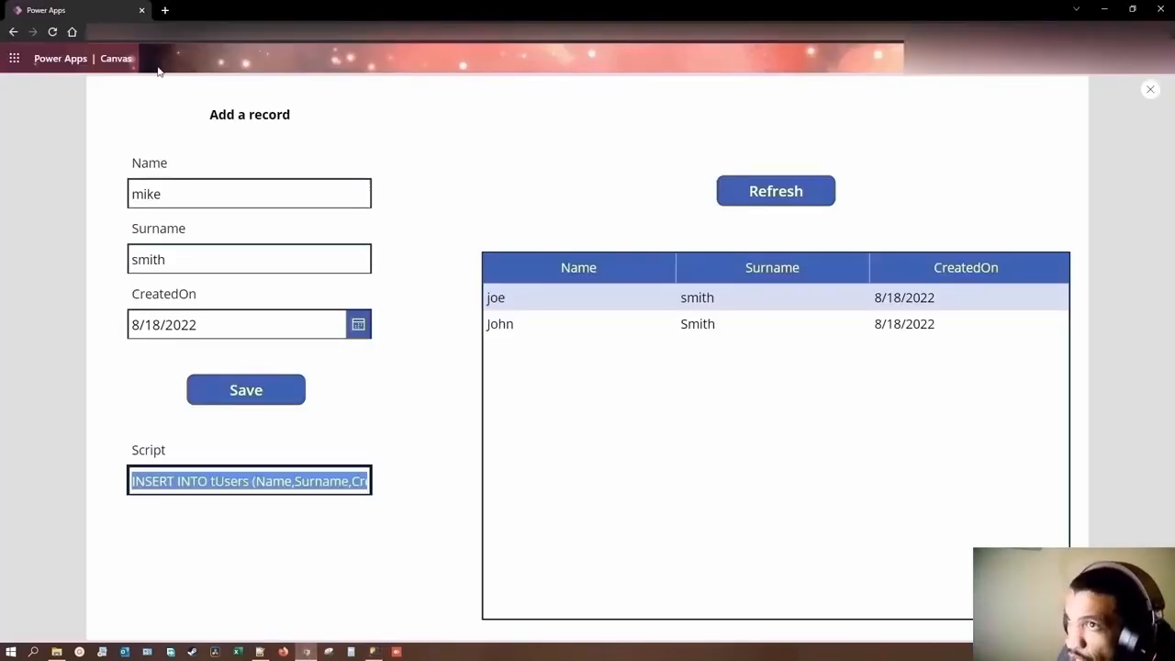
left_click(166, 10)
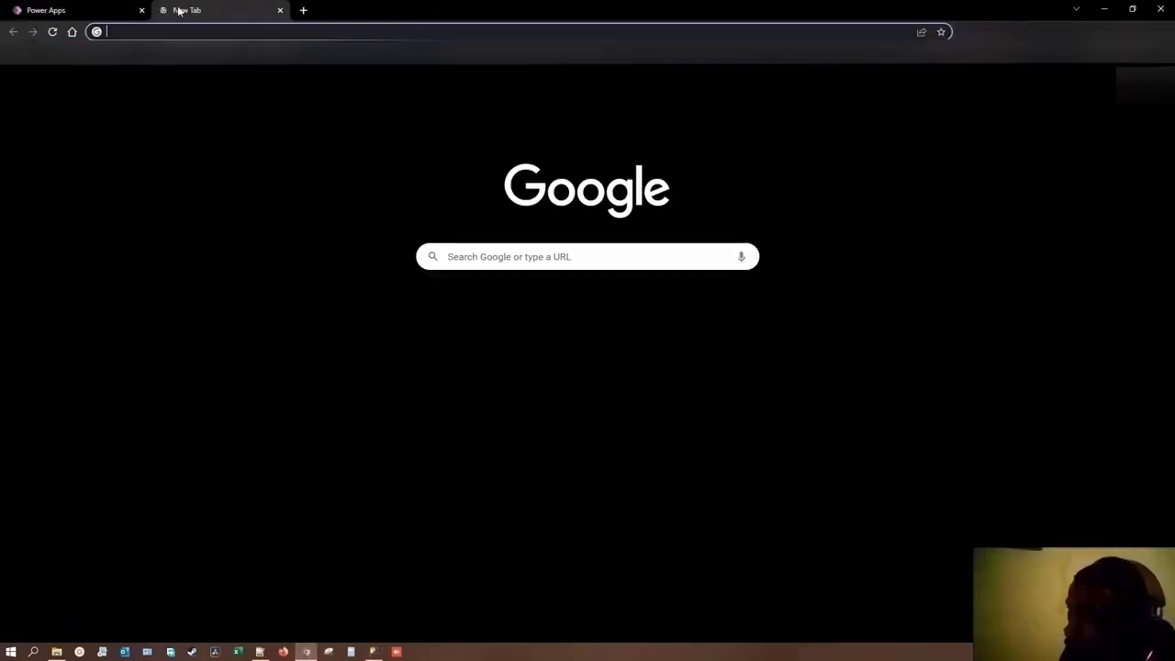
left_click(207, 34)
type("sq")
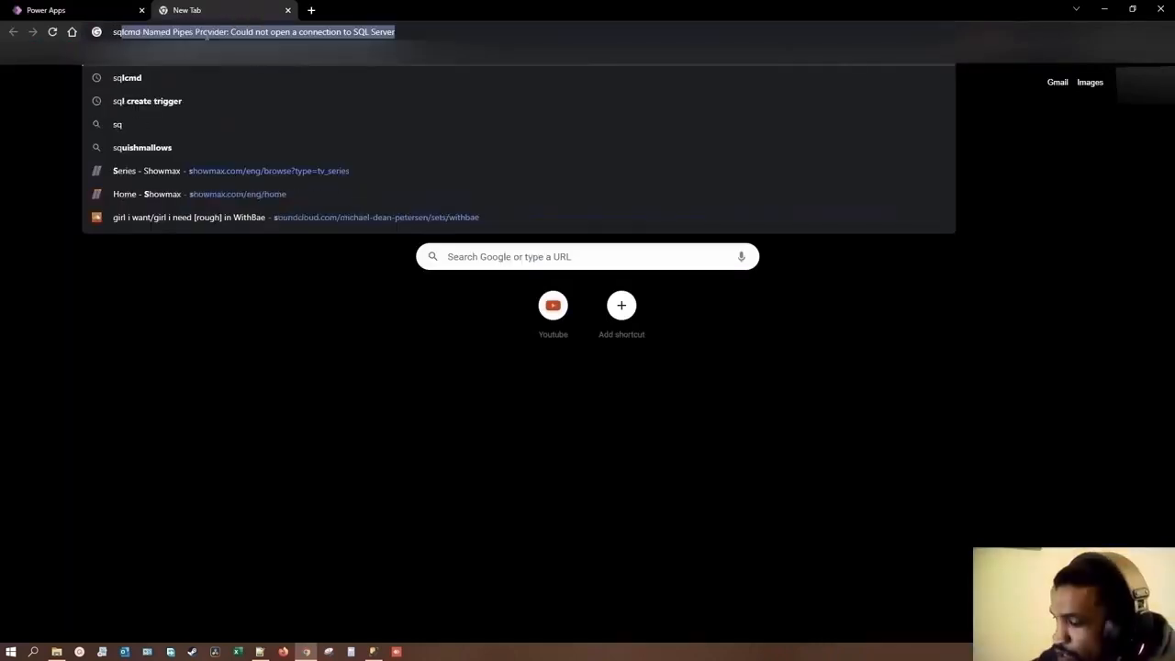
type("lcmd utit")
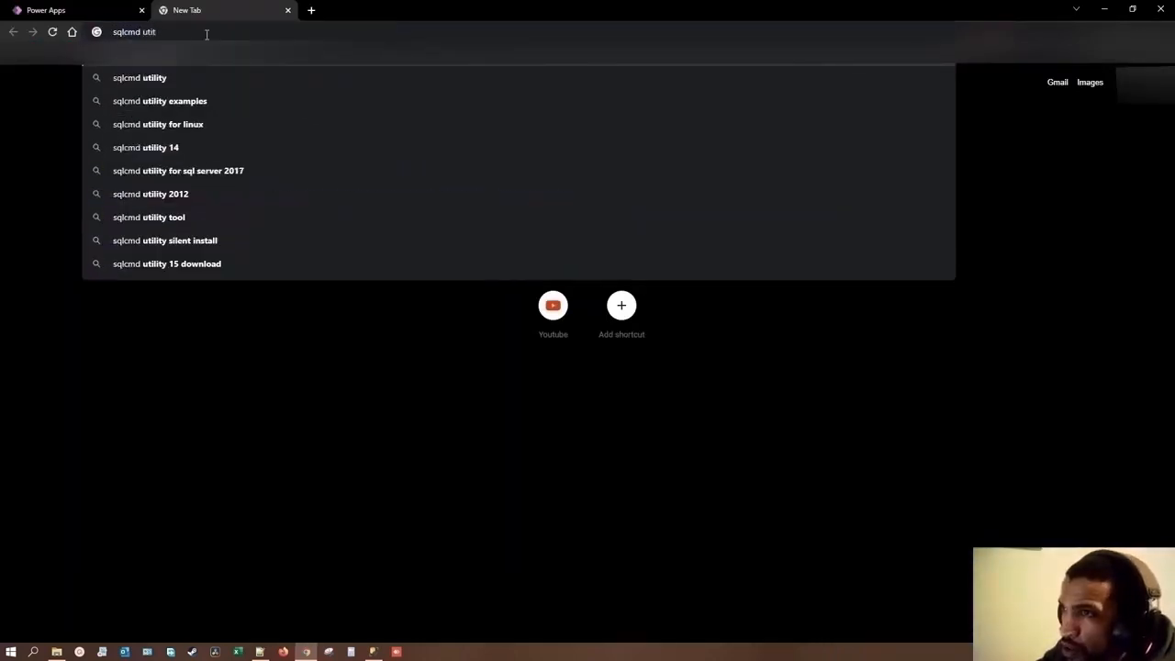
key("BackSpace")
type("lity")
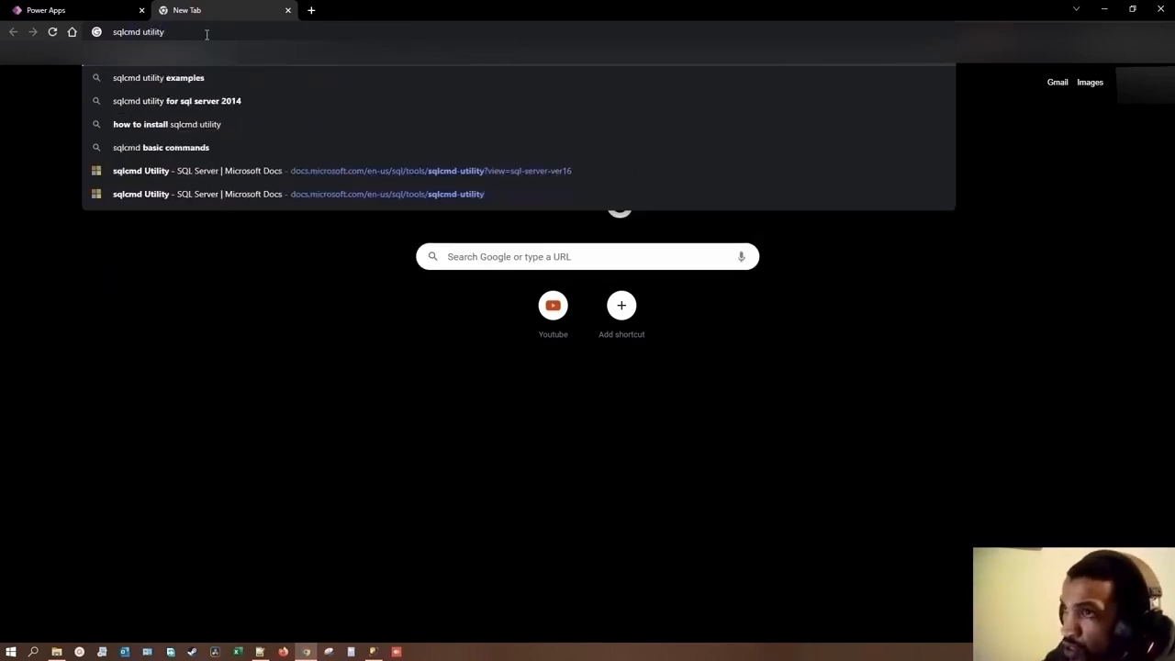
key("Return")
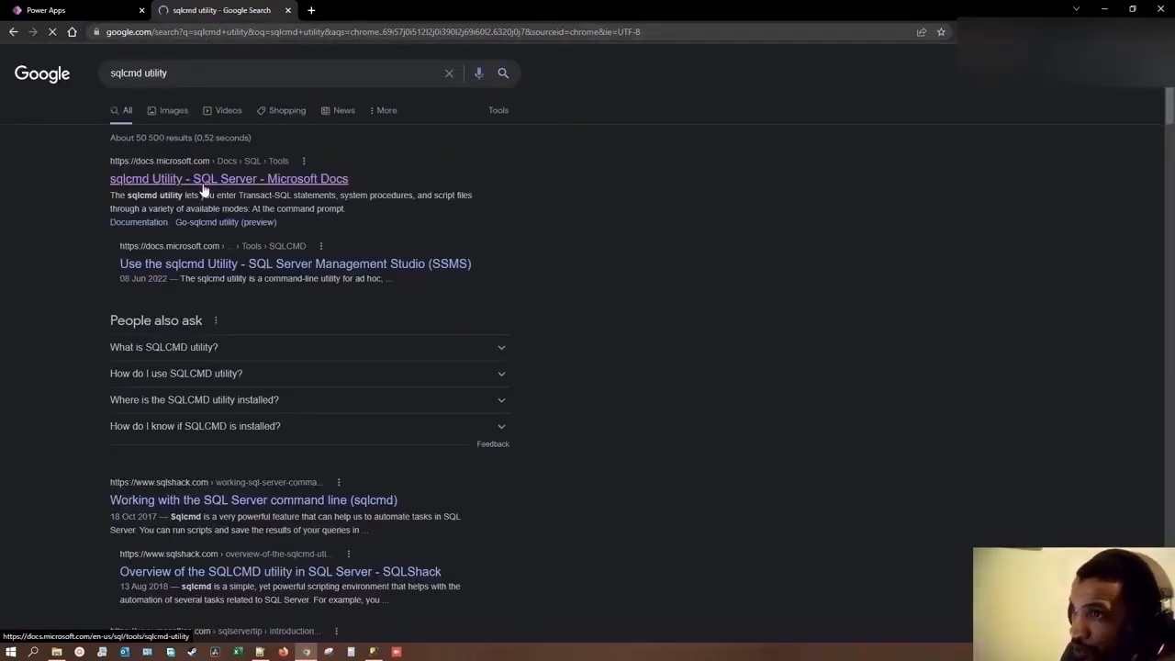
Step: Open the Microsoft Docs "sqlcmd Utility" article and view its Download and install sqlcmd section for Windows
mouse_move(271, 235)
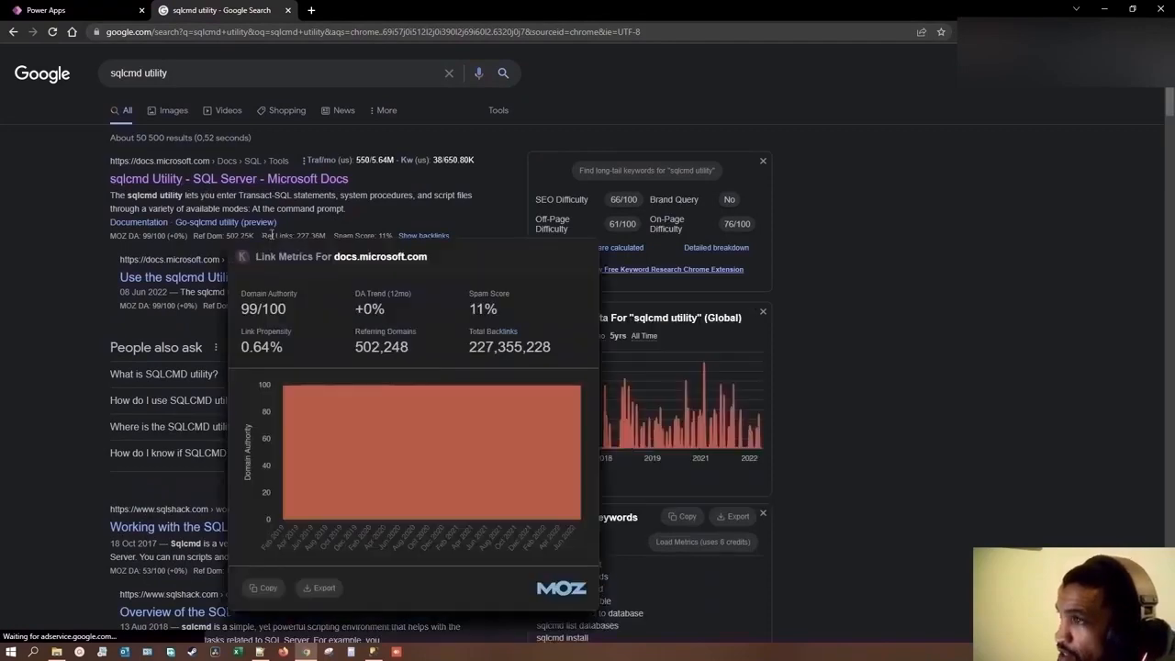
left_click(287, 189)
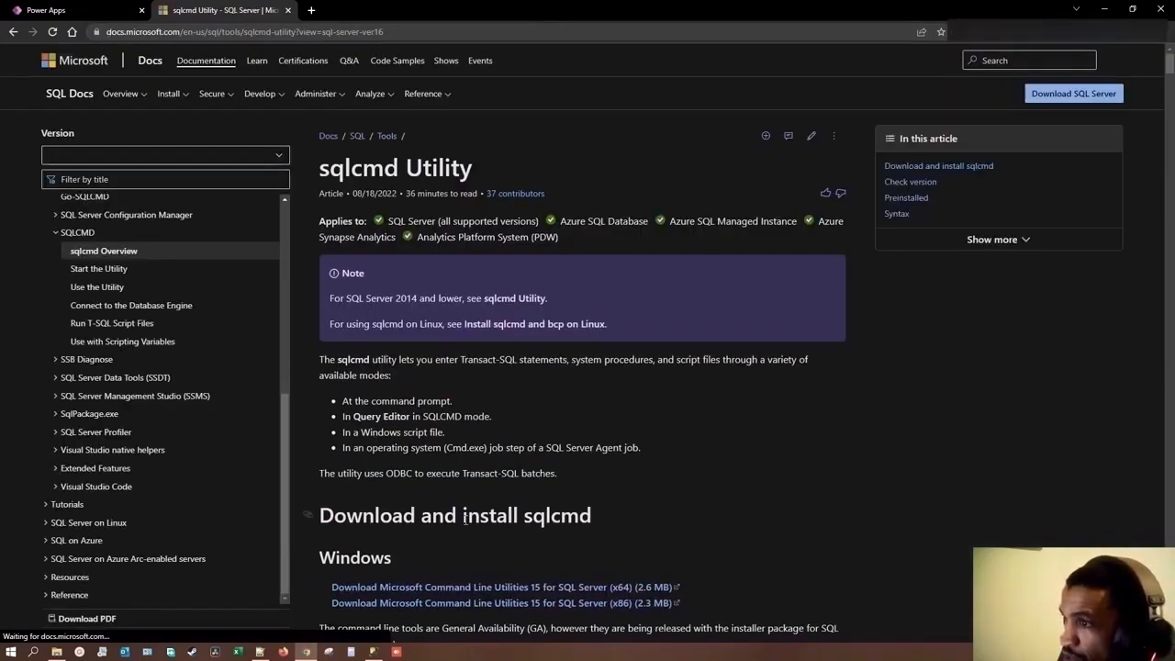
scroll(430, 556, "down", 1)
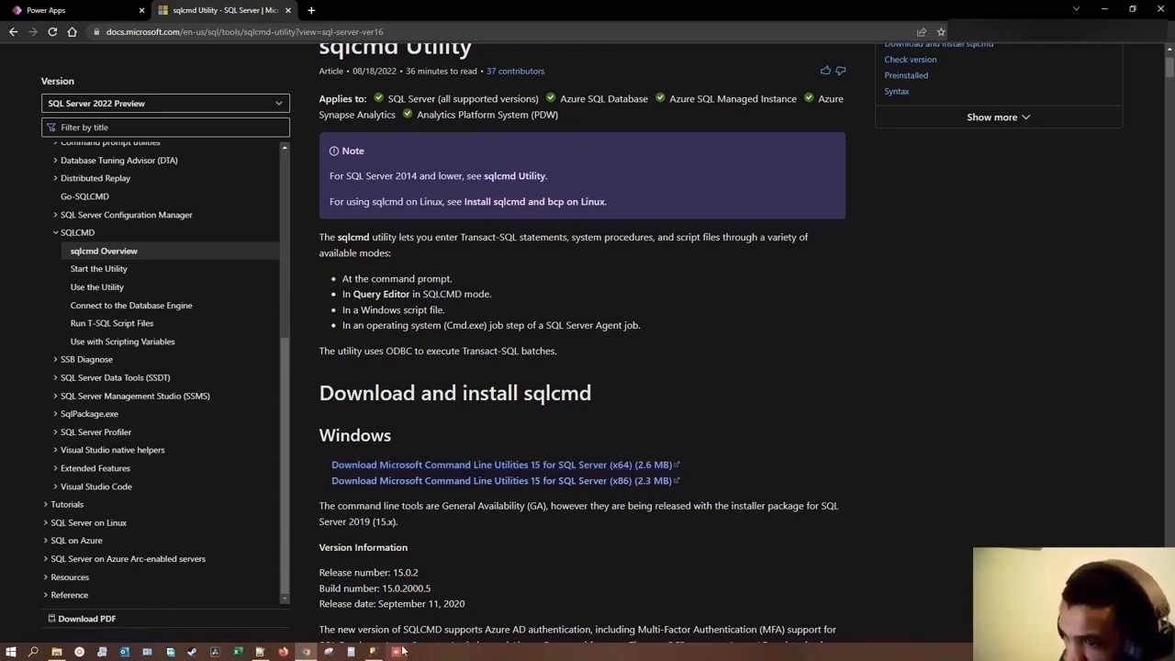
Step: Switch to SQLCMD_BypassTrigger_Part1.bat in Notepad++ and examine the drive, folders and file name of the Script_Part1.sql path
mouse_move(260, 650)
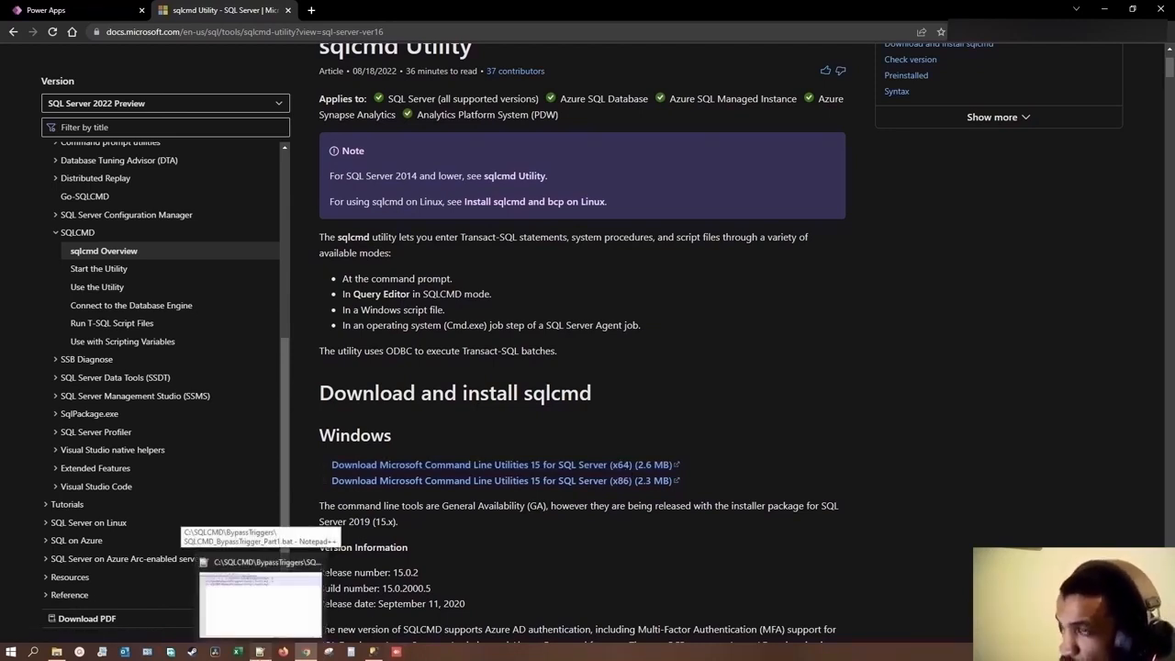
left_click(260, 601)
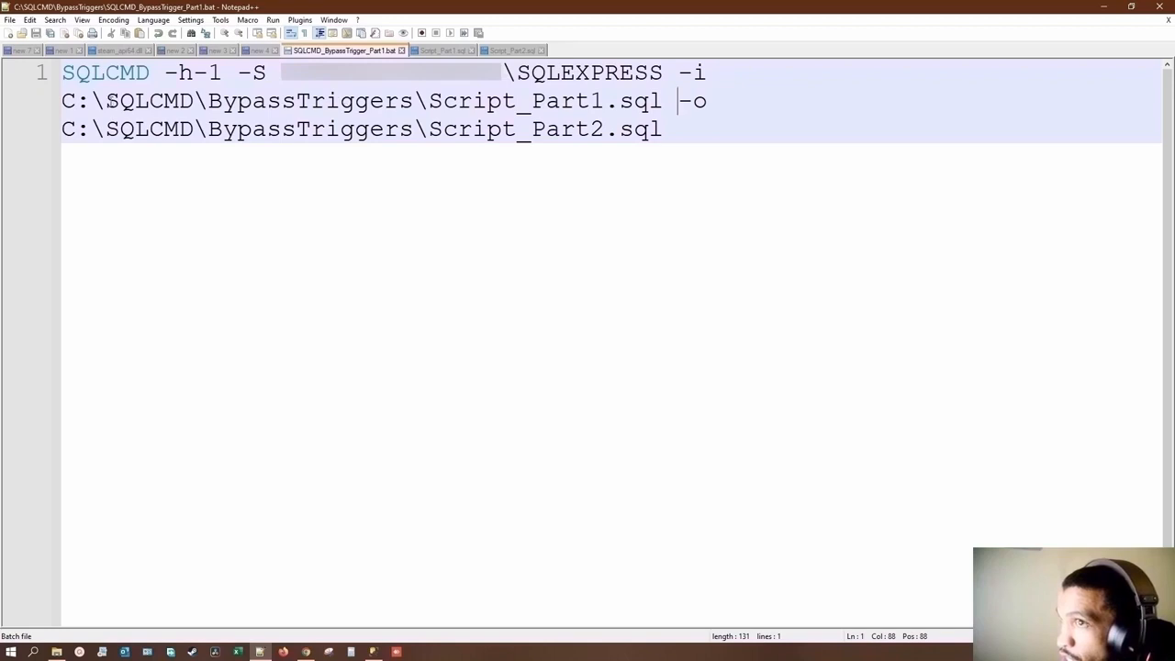
left_click_drag(66, 101, 121, 101)
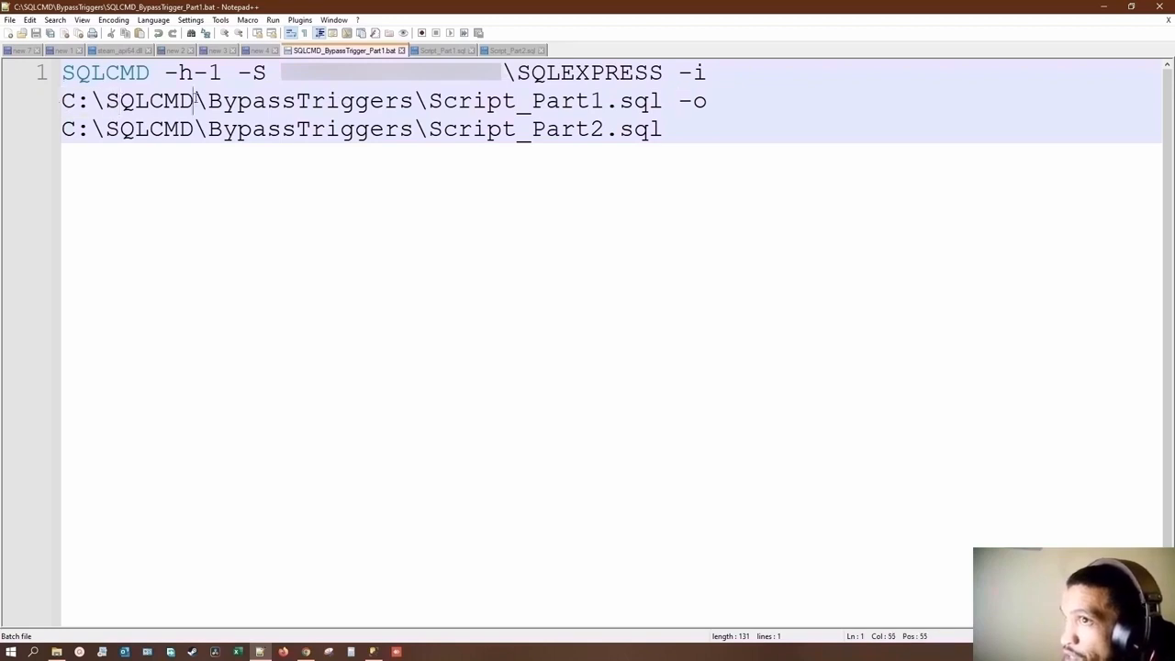
left_click_drag(195, 101, 106, 101)
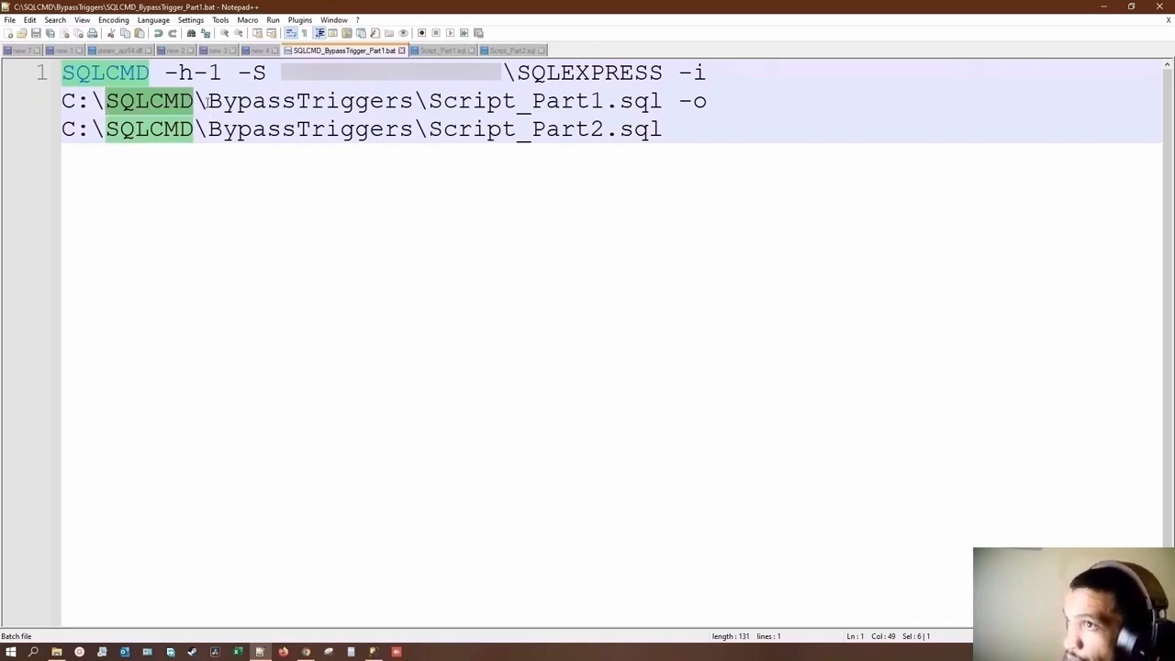
left_click_drag(209, 101, 415, 103)
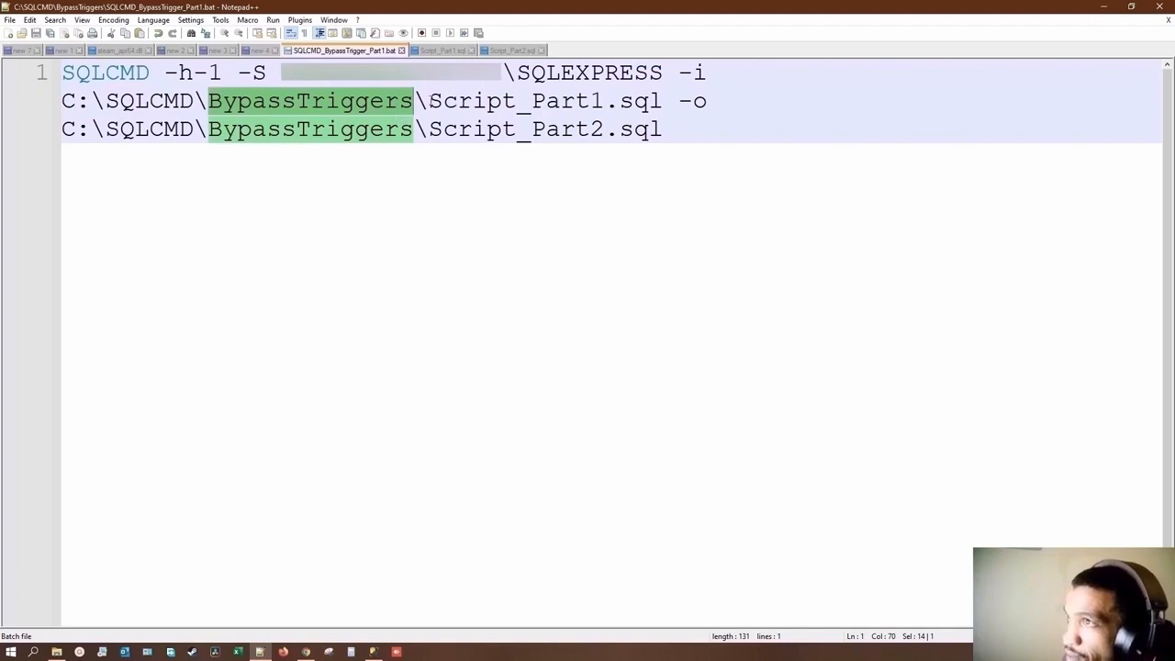
left_click_drag(428, 101, 620, 101)
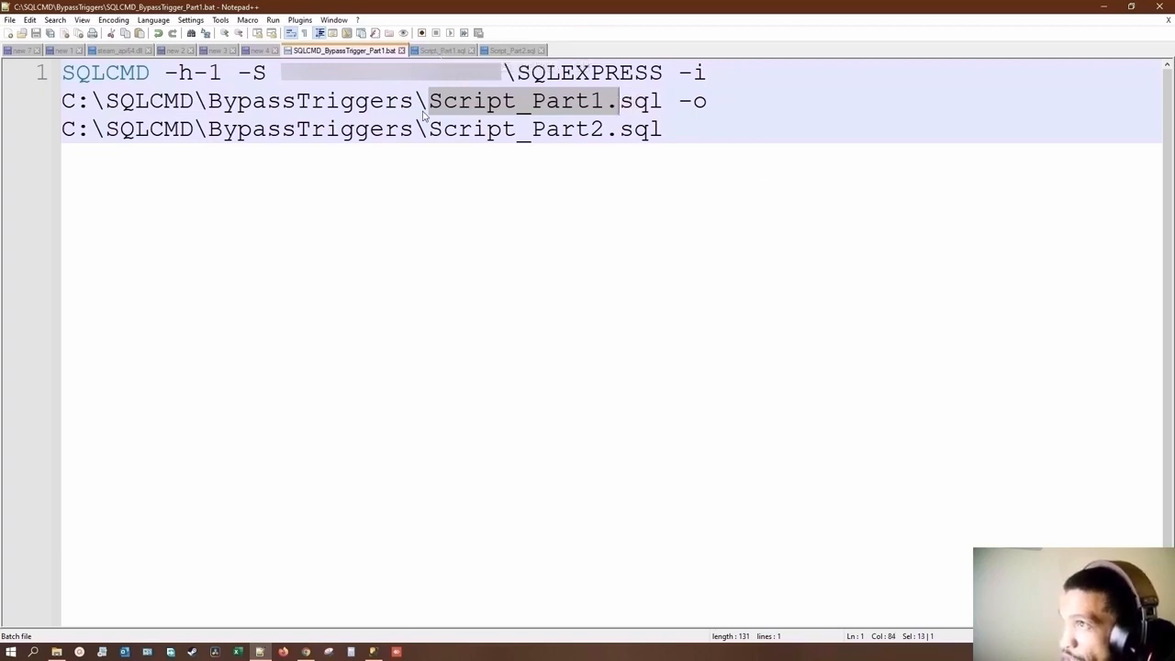
left_click_drag(62, 101, 106, 101)
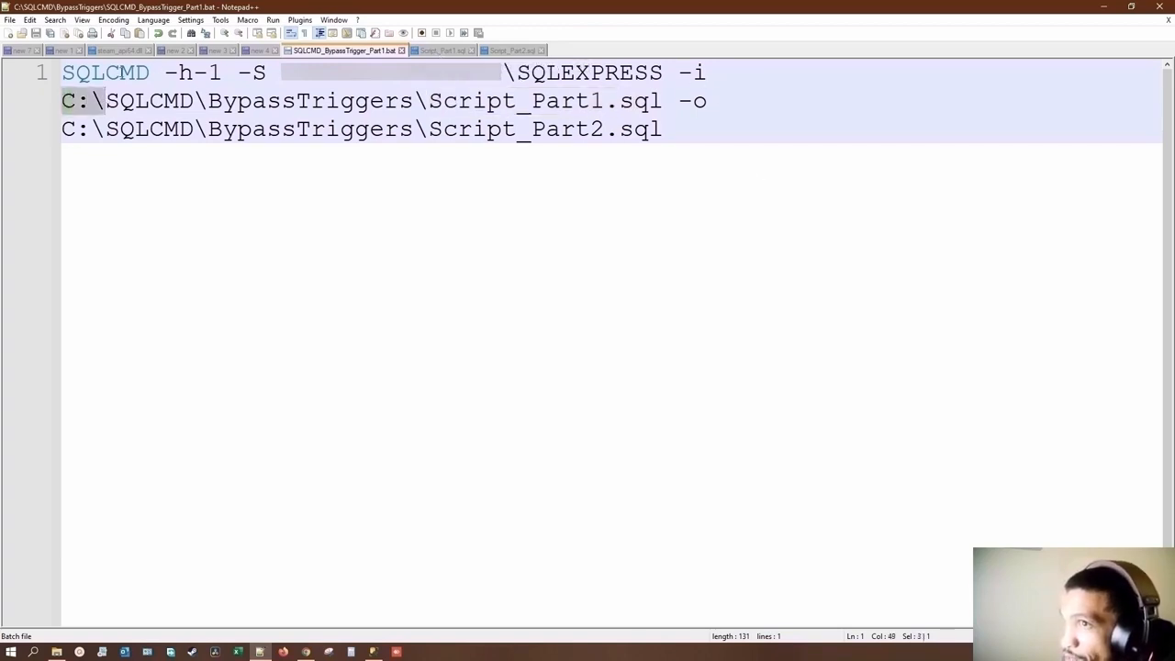
Step: Examine the batch file's SQLCMD command: the -h-1 option, -S server instance, -i input script and -o output script
double_click(105, 73)
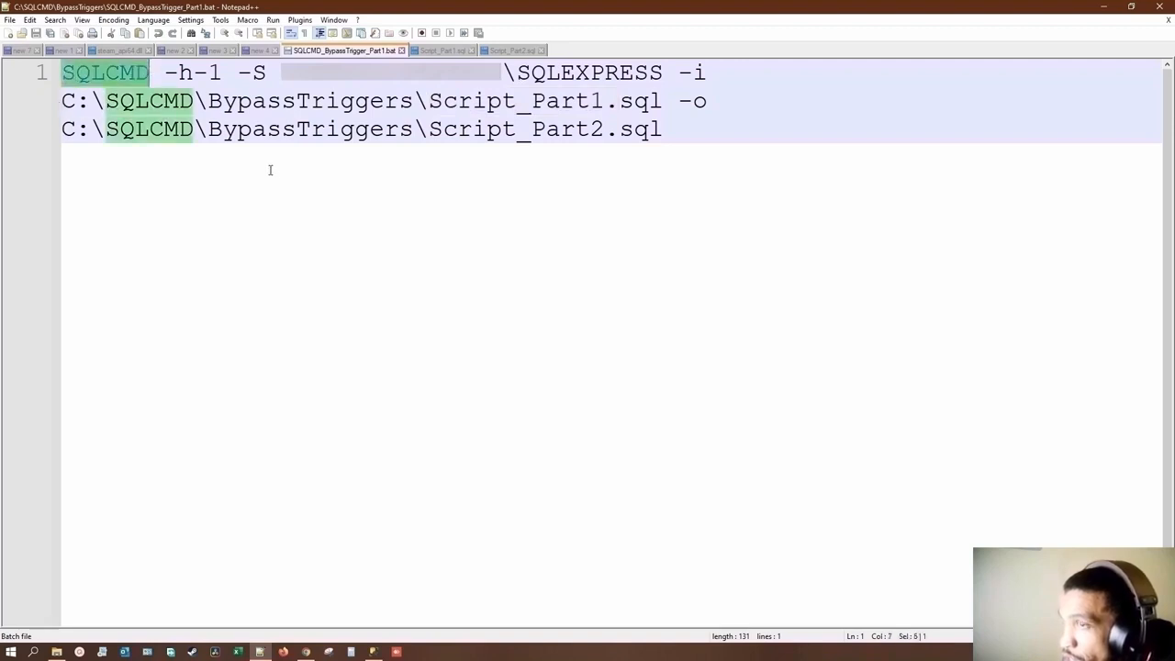
left_click_drag(165, 73, 223, 73)
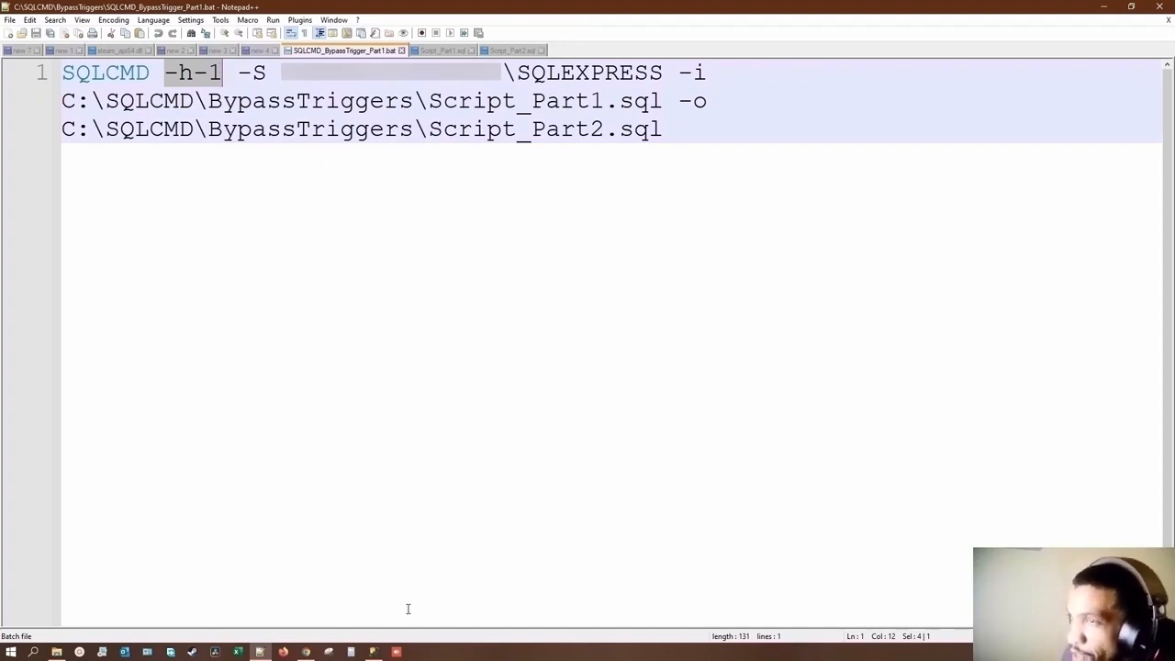
left_click_drag(239, 74, 662, 78)
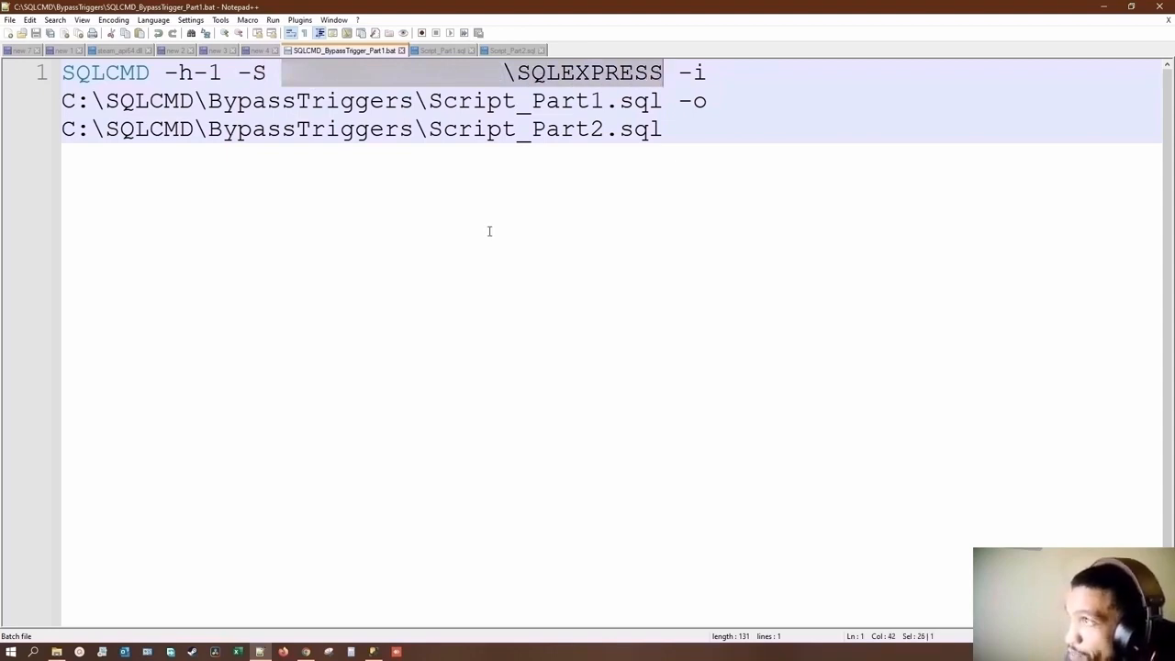
left_click(685, 73)
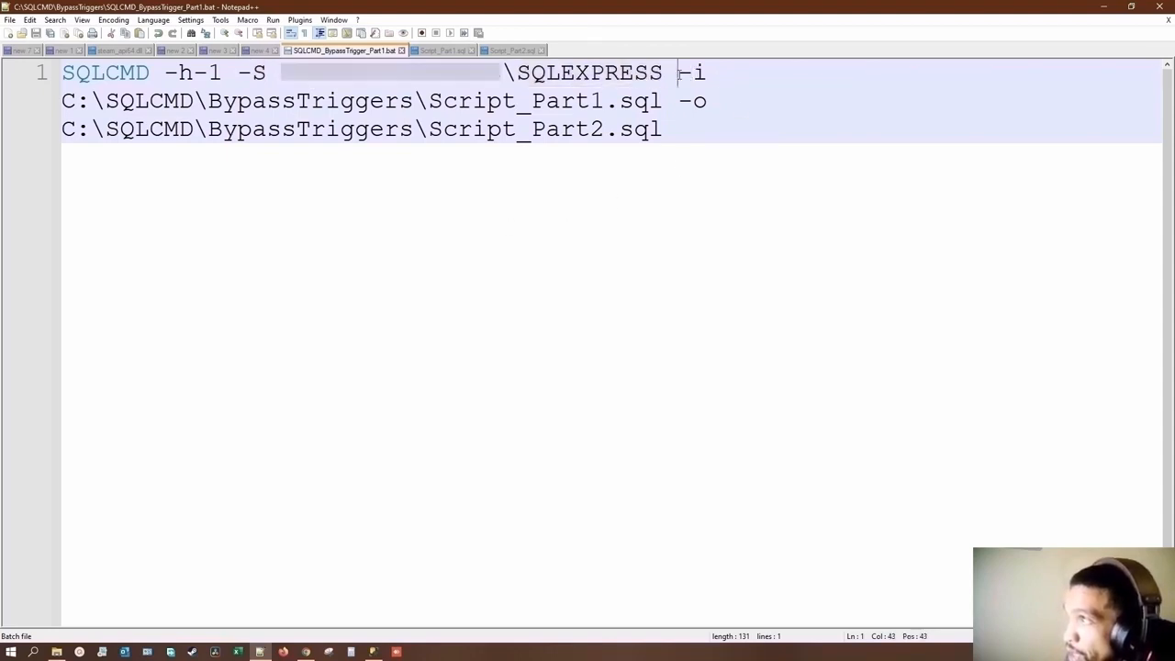
left_click_drag(685, 74, 705, 73)
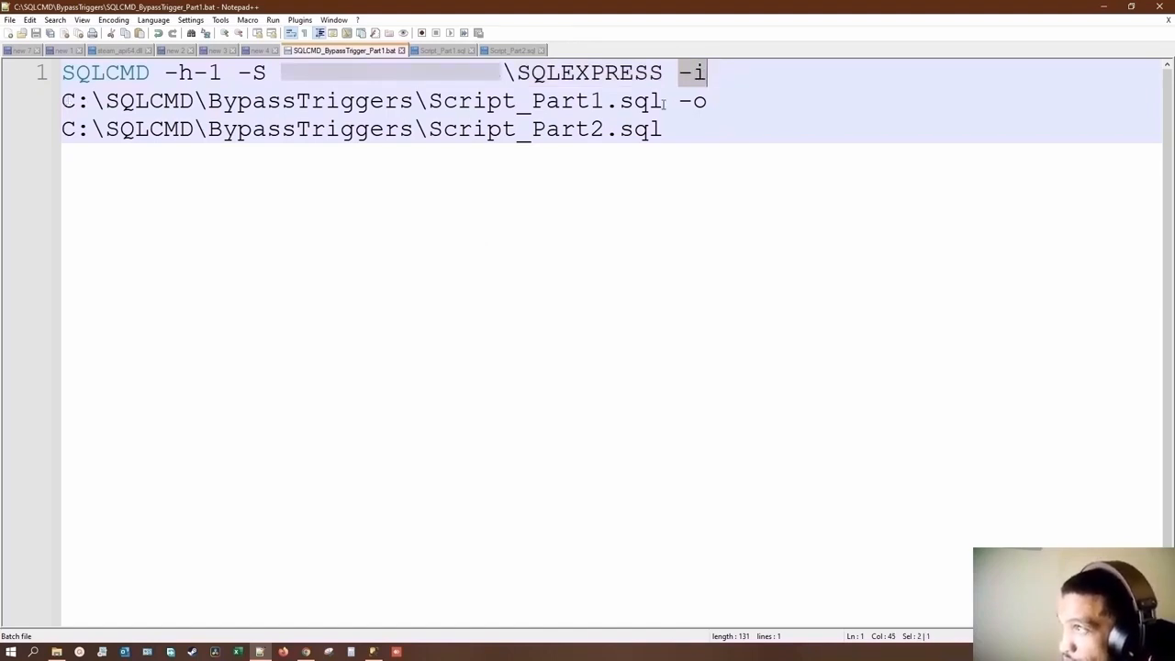
left_click_drag(662, 101, 441, 101)
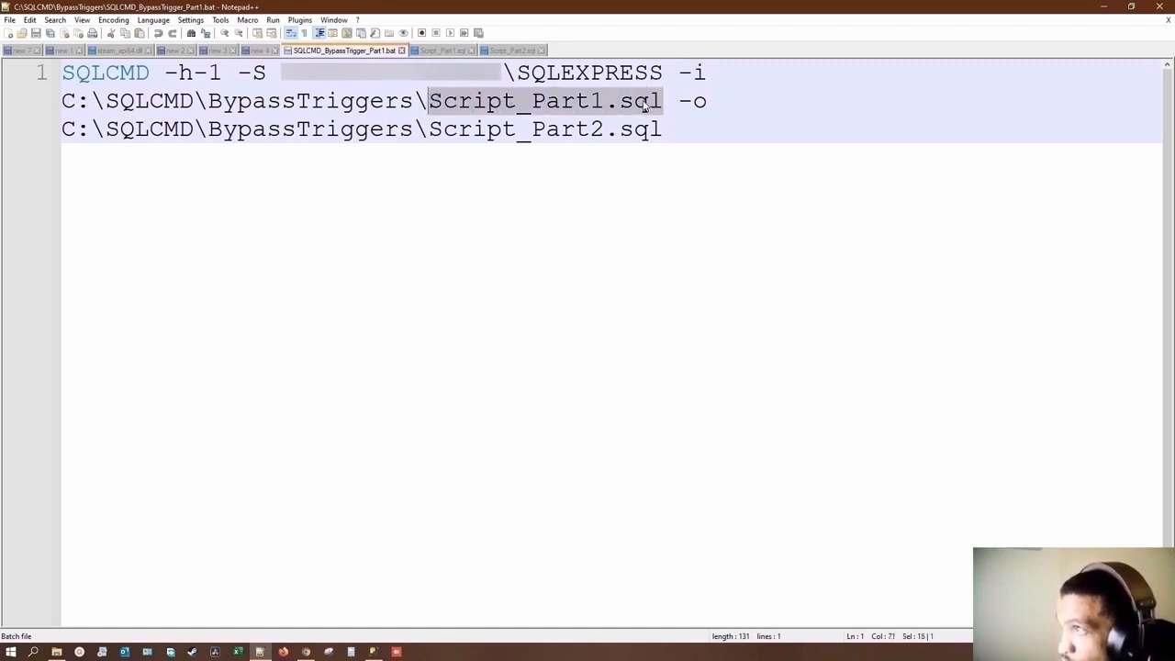
left_click_drag(662, 101, 63, 101)
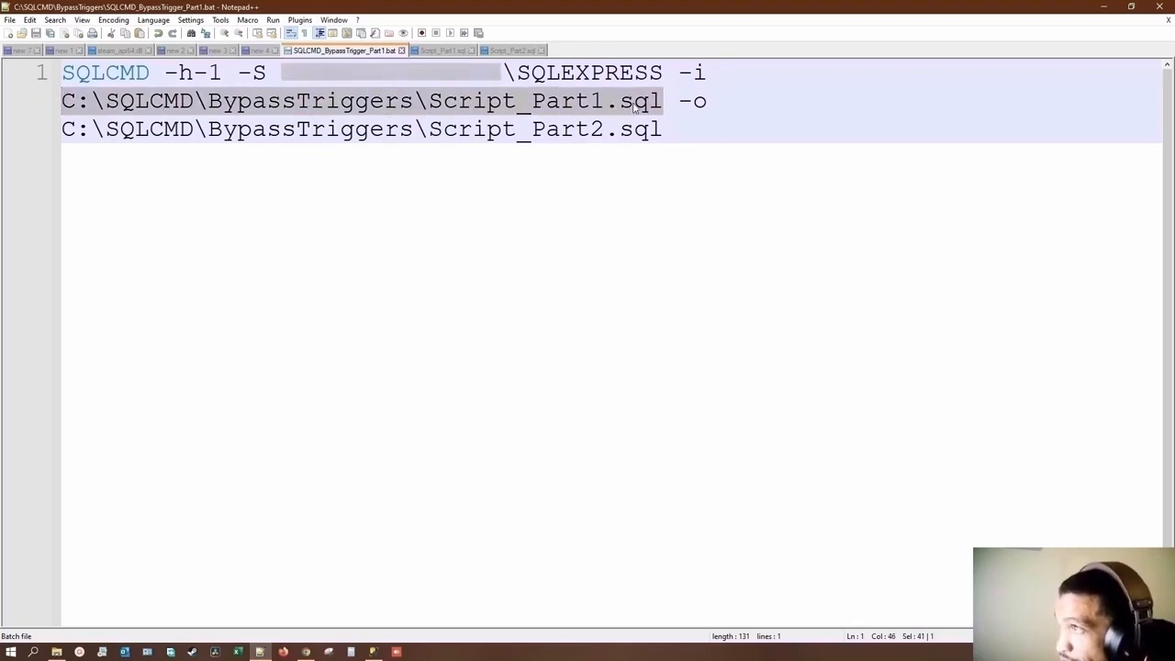
left_click_drag(677, 106, 708, 101)
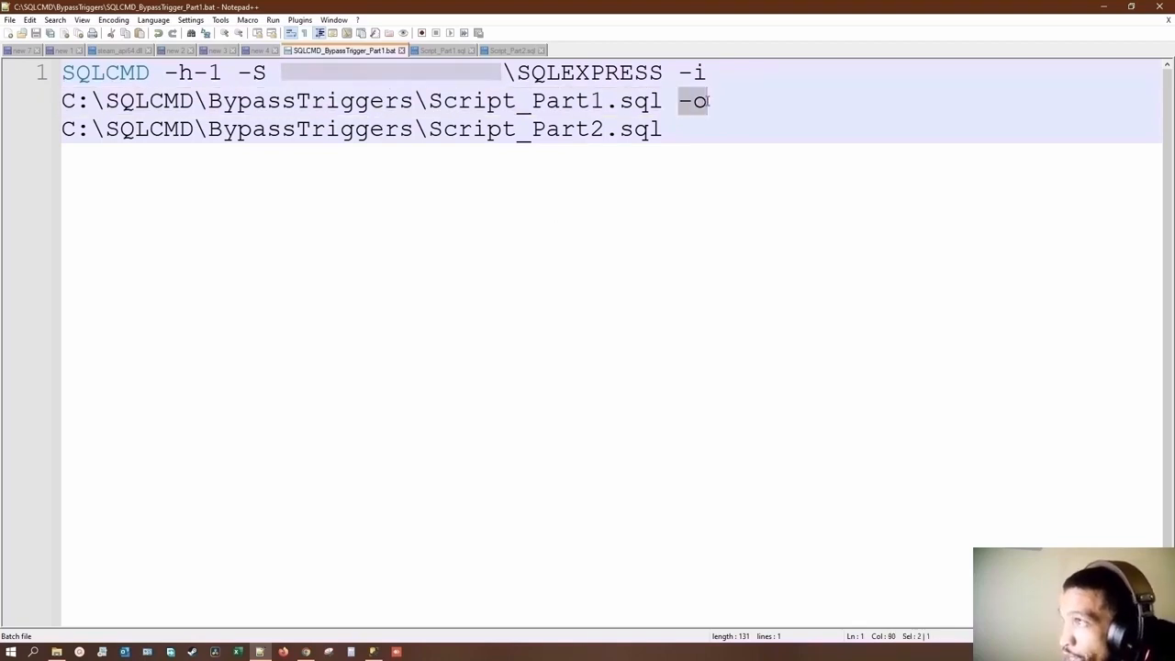
left_click_drag(64, 133, 589, 134)
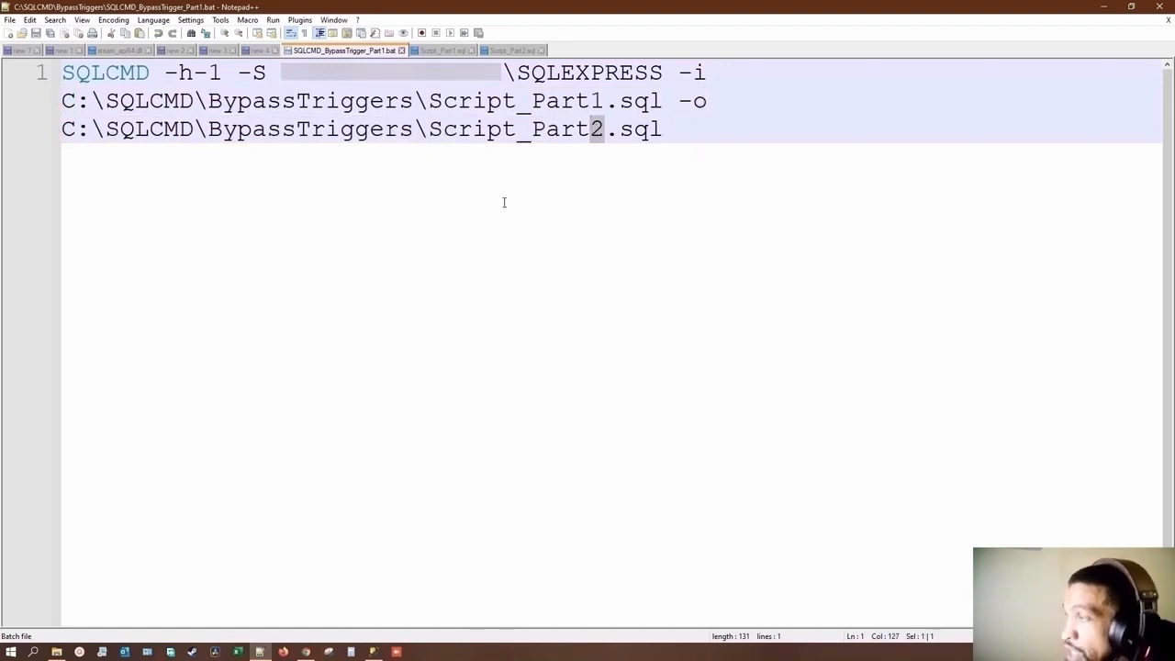
left_click(591, 102)
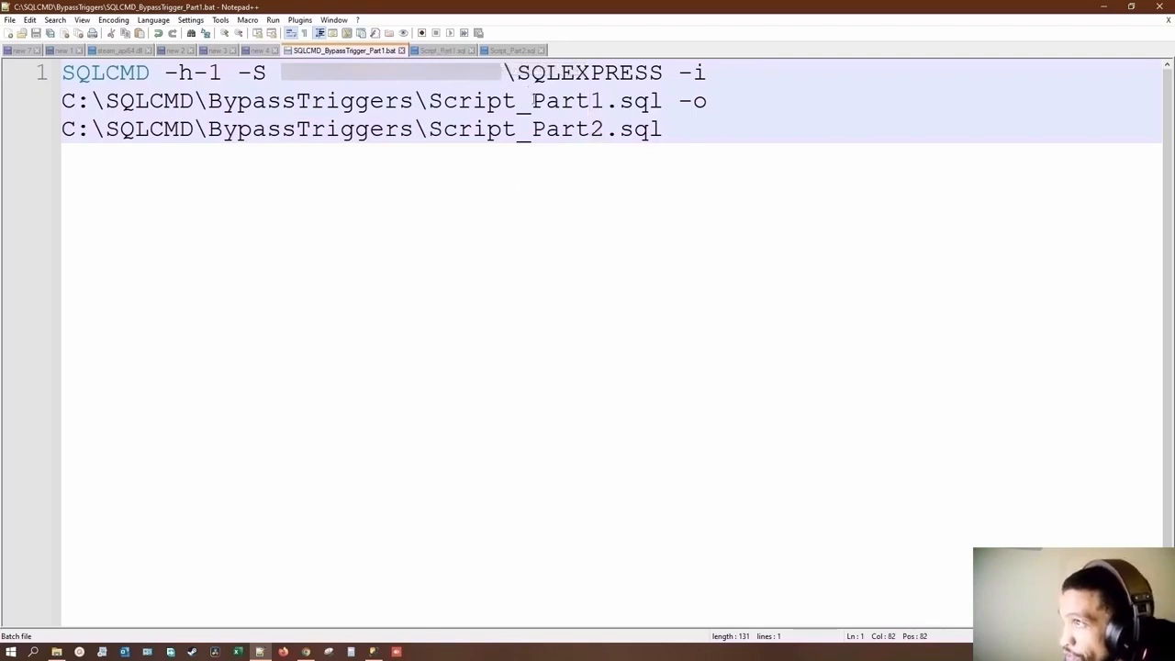
Step: Review the SET NOCOUNT ON and SELECT Script lines in Script_Part1.sql, comparing the file with the batch file and Script_Part2.sql
left_click(448, 51)
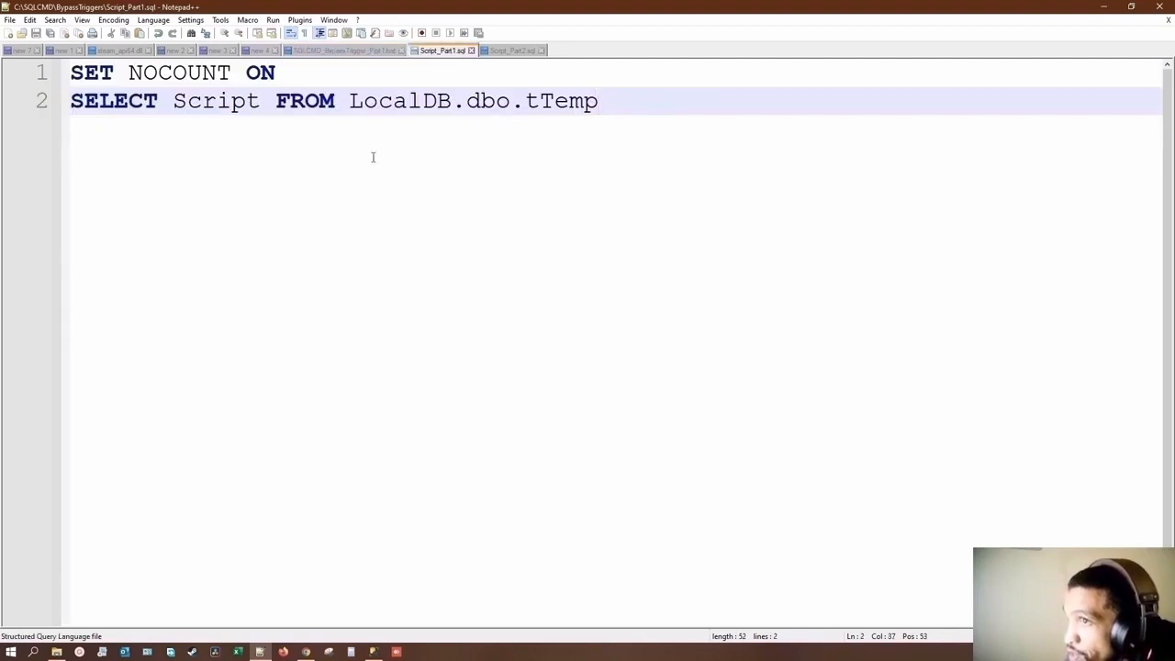
left_click_drag(72, 76, 290, 72)
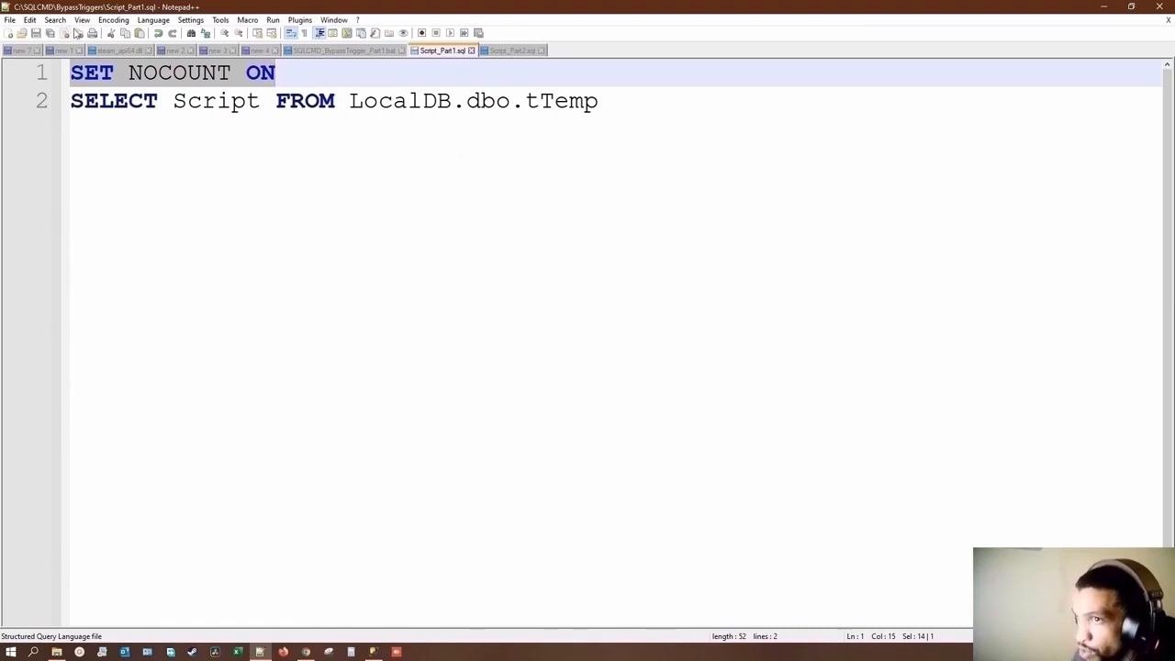
left_click_drag(72, 101, 425, 107)
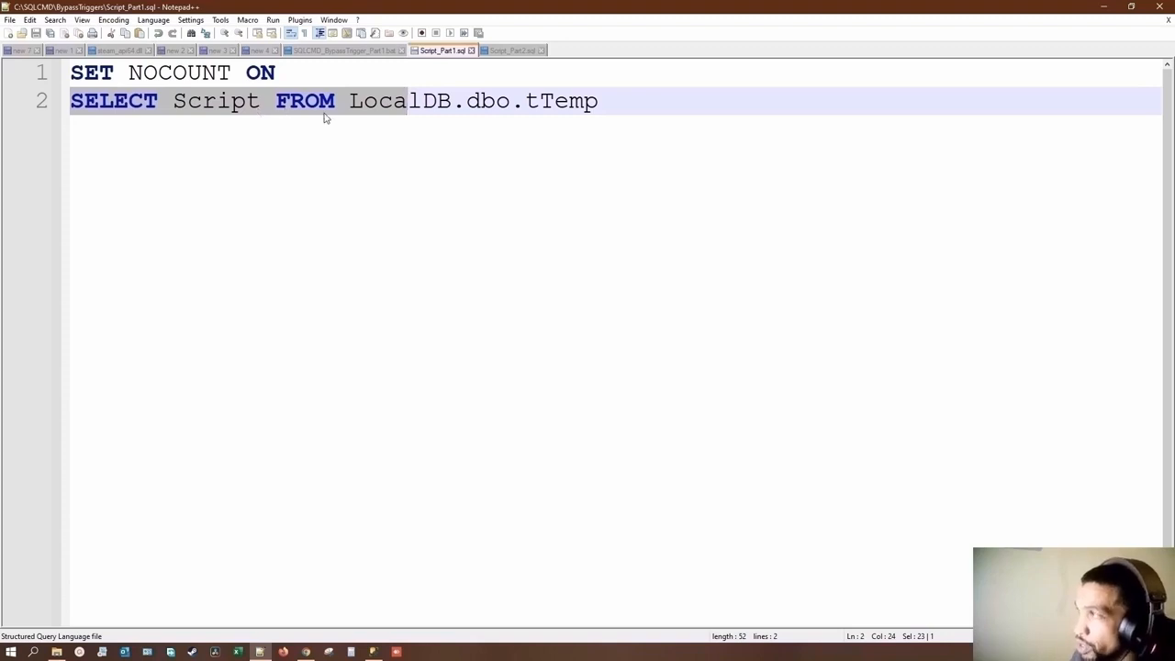
left_click(217, 103)
left_click_drag(260, 103, 173, 102)
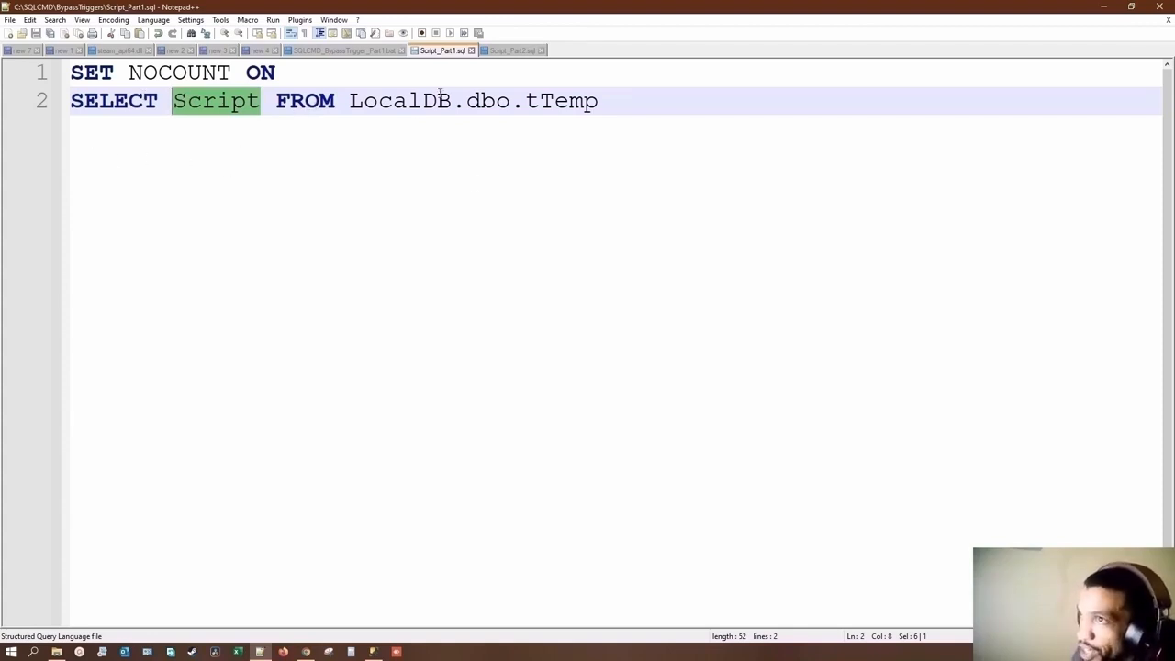
left_click(363, 53)
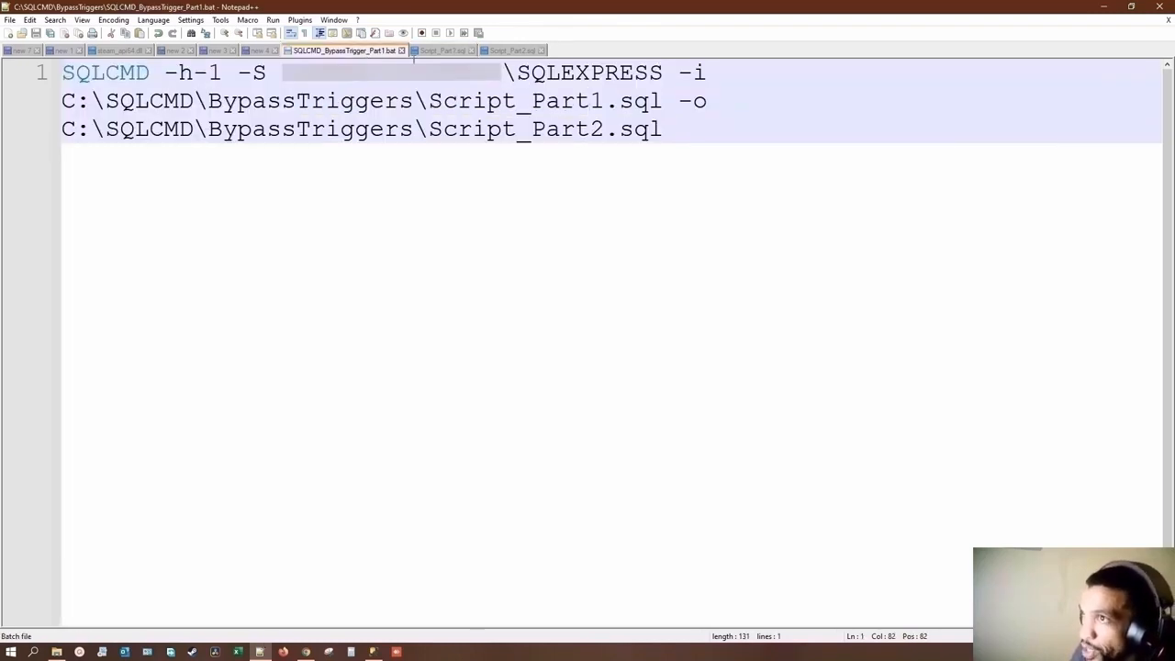
left_click(450, 53)
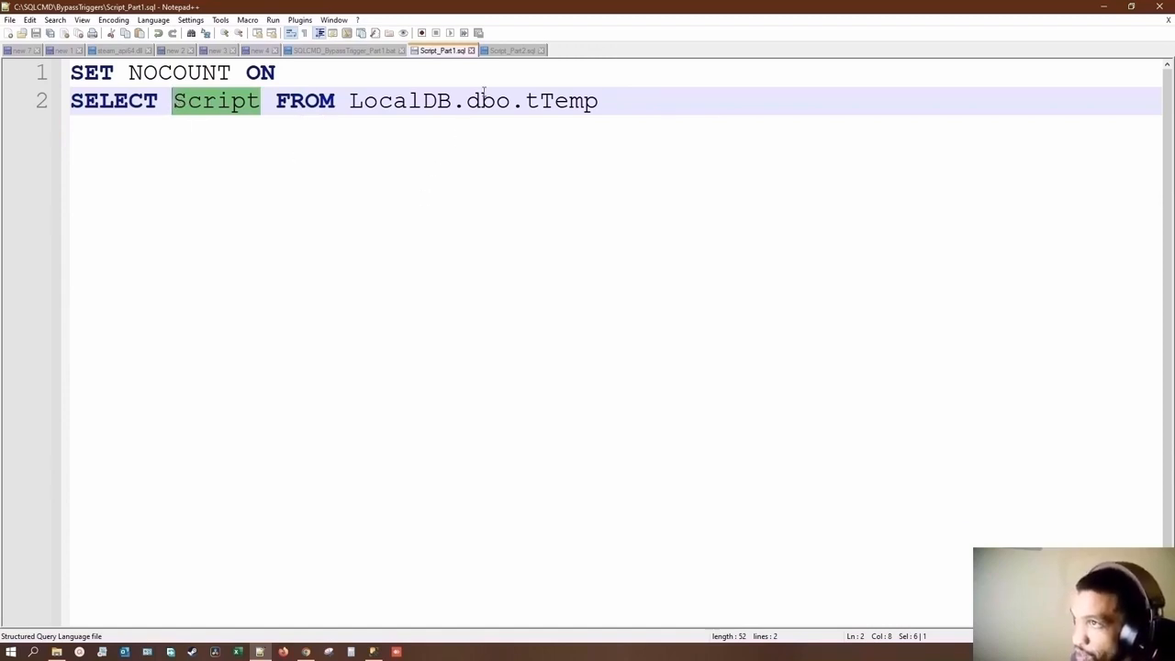
left_click(516, 51)
left_click(428, 52)
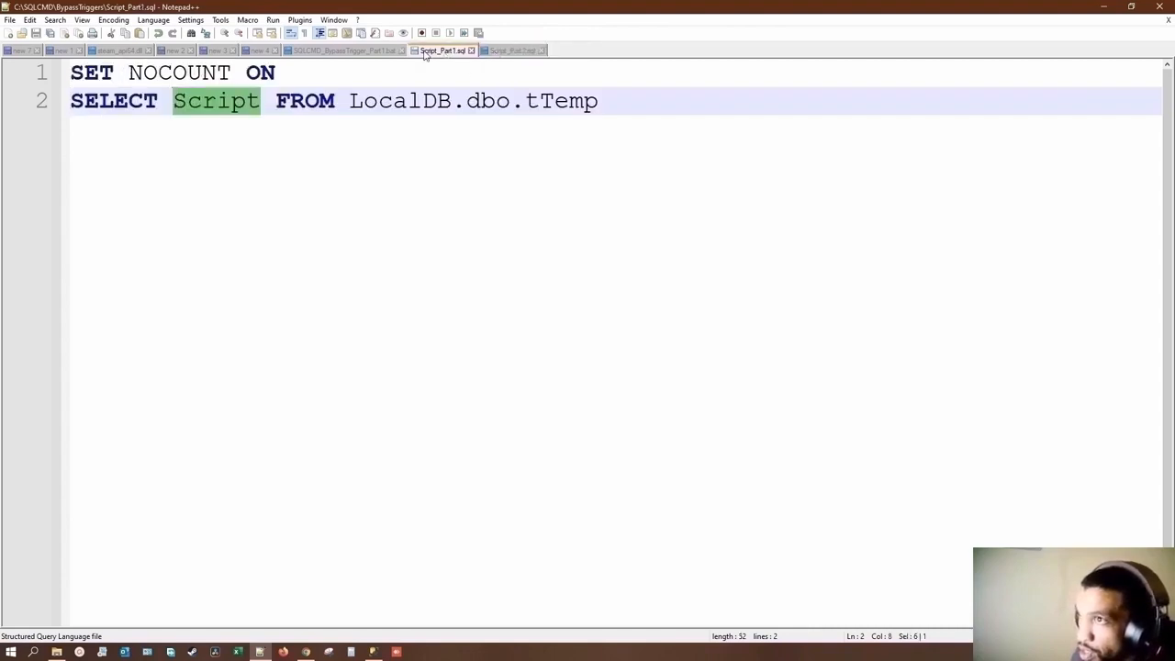
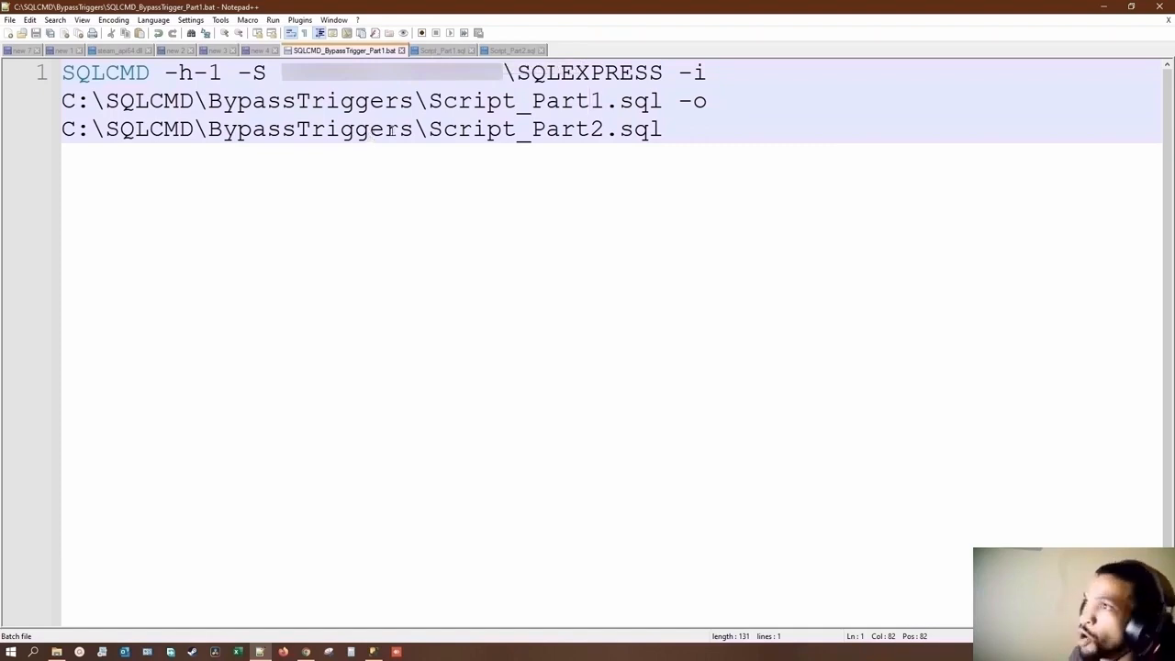
Step: Look over Script_Part1.sql, switch to the Power Apps canvas editor in the browser and close the app preview
left_click(443, 51)
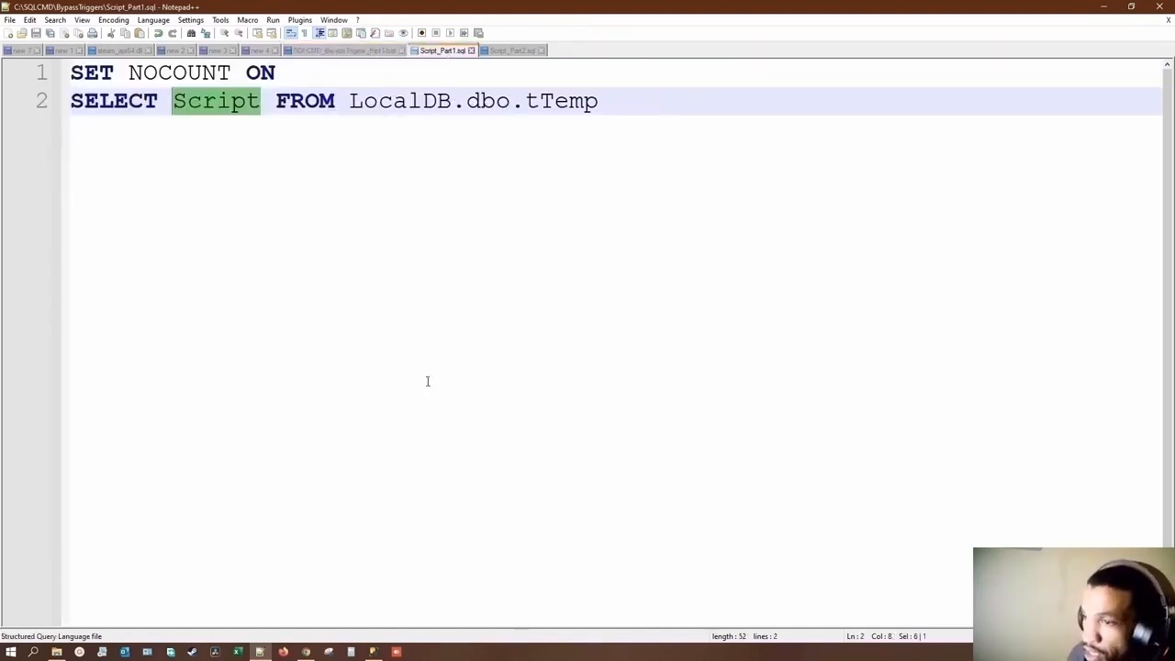
left_click(305, 651)
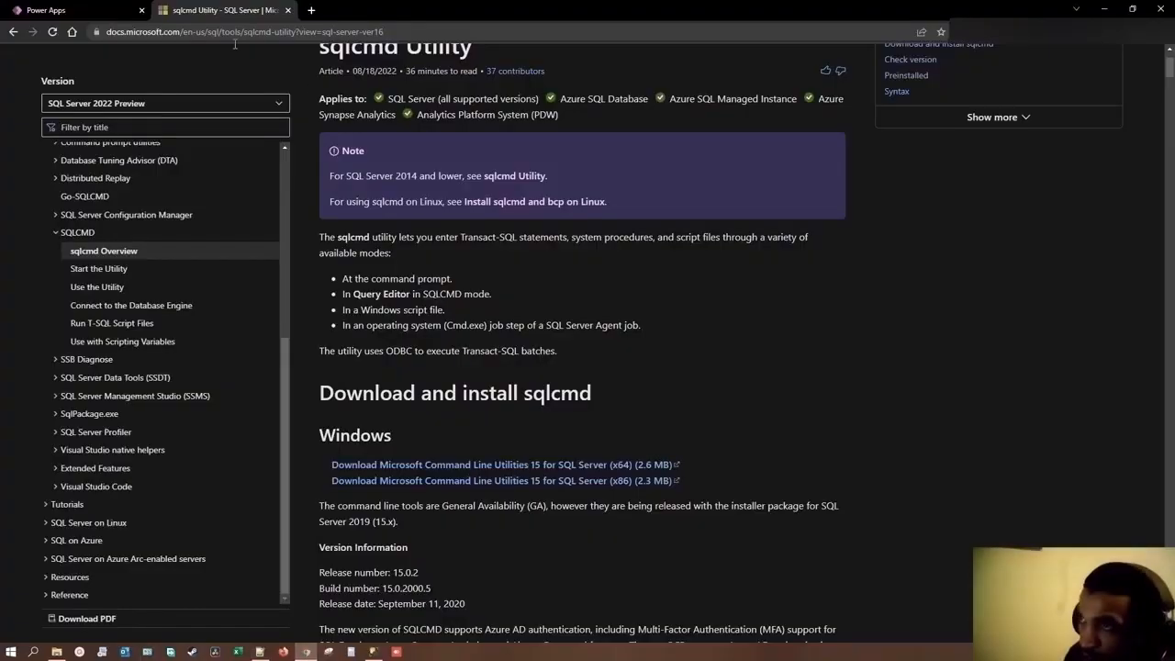
left_click(74, 11)
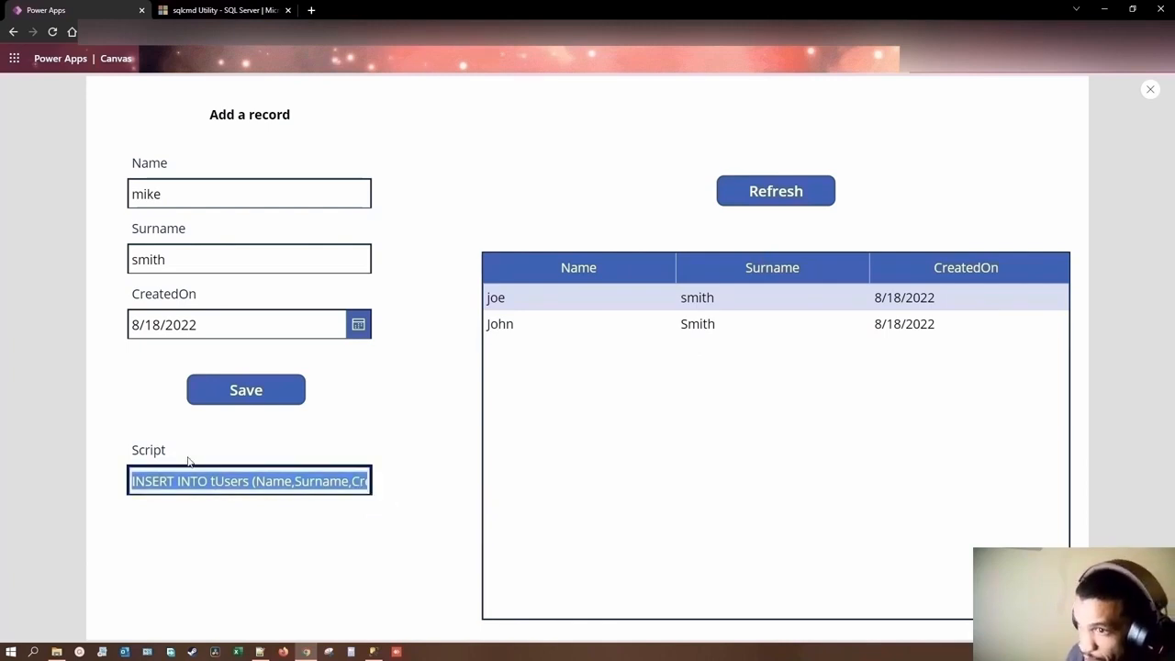
left_click(1150, 90)
Step: Shorten the tTemp form Form2 to a height of about 117
left_click(375, 459)
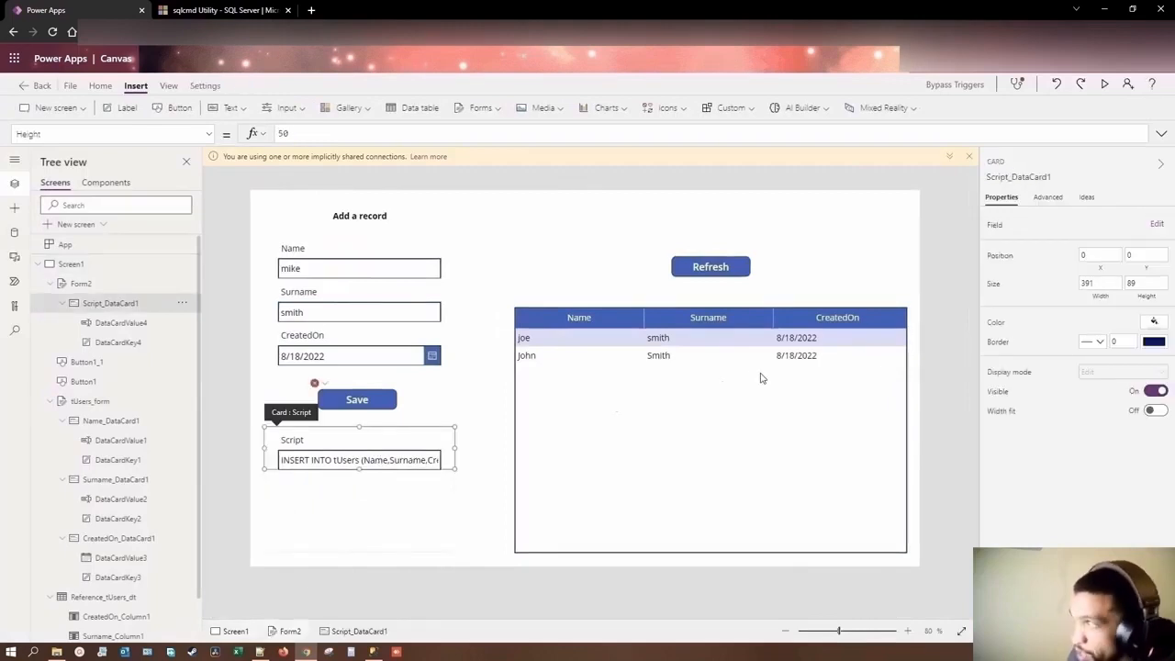
left_click(74, 286)
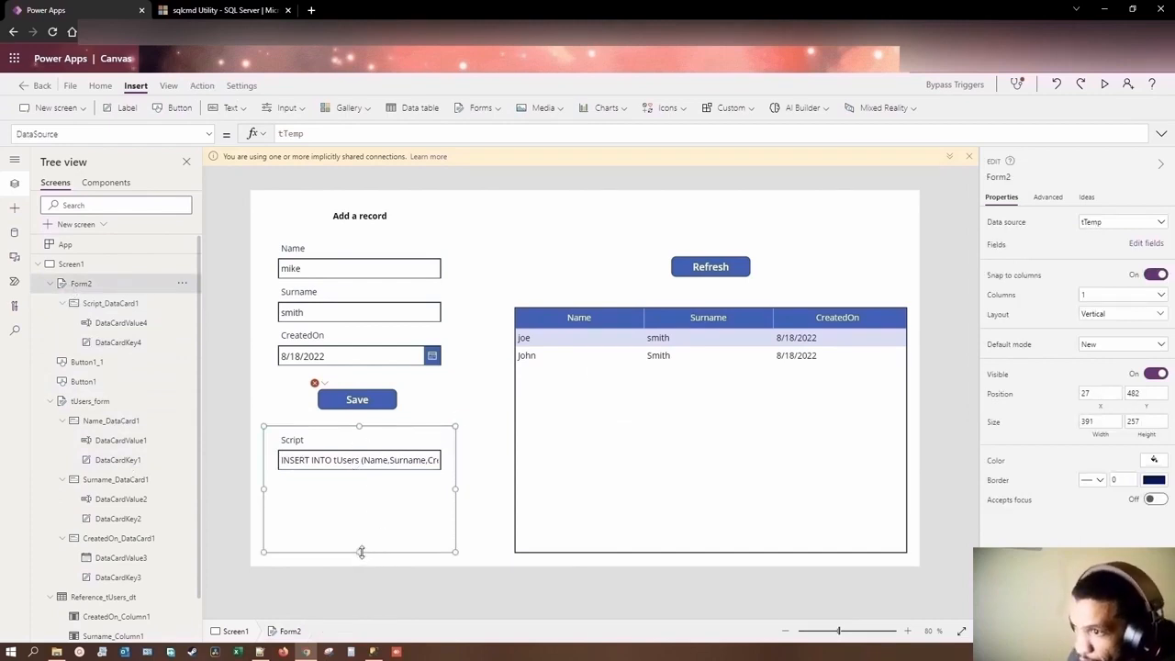
left_click_drag(359, 551, 357, 484)
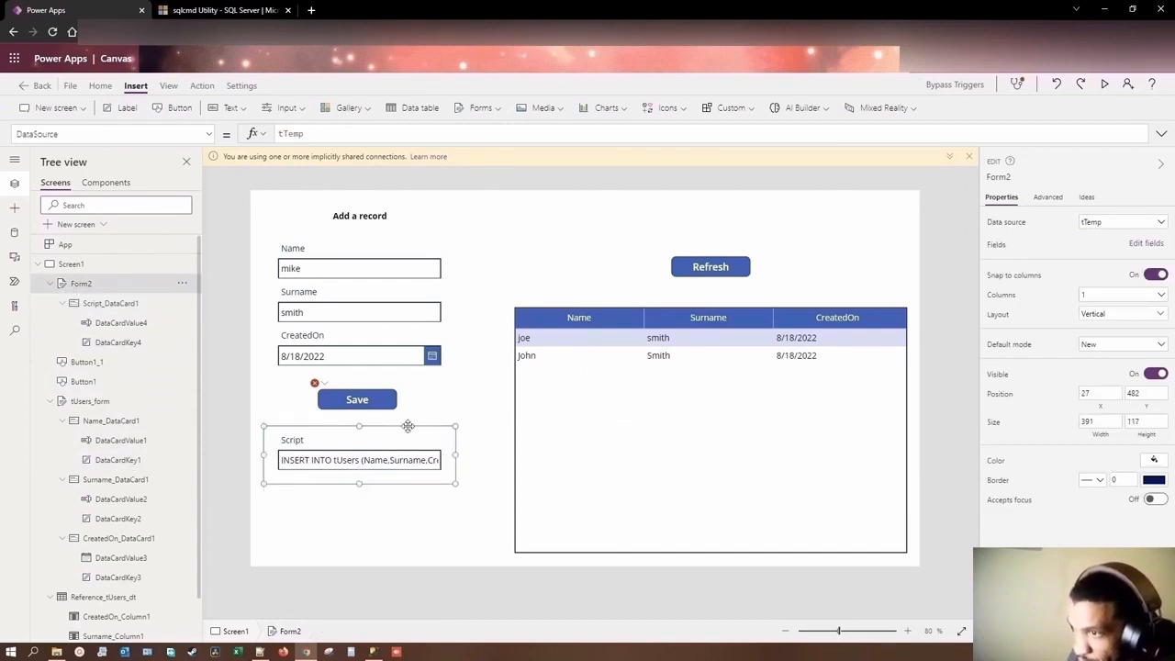
Step: Shorten the Reference_tUsers_dt data table to a height of about 242
left_click(680, 358)
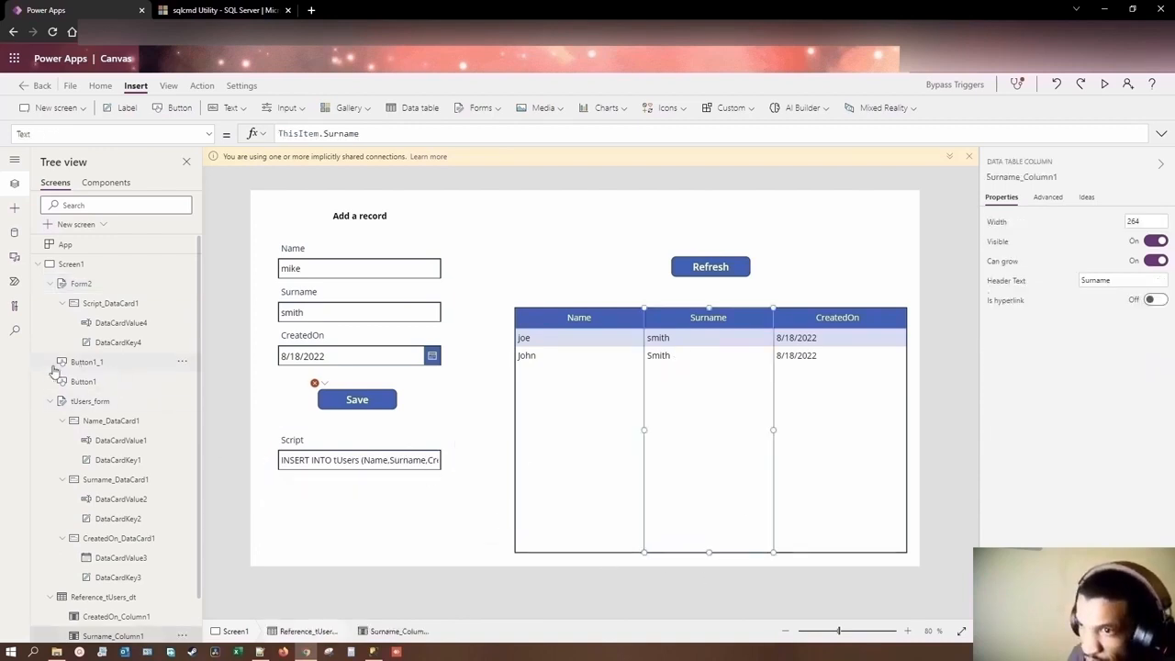
left_click(50, 401)
left_click(79, 426)
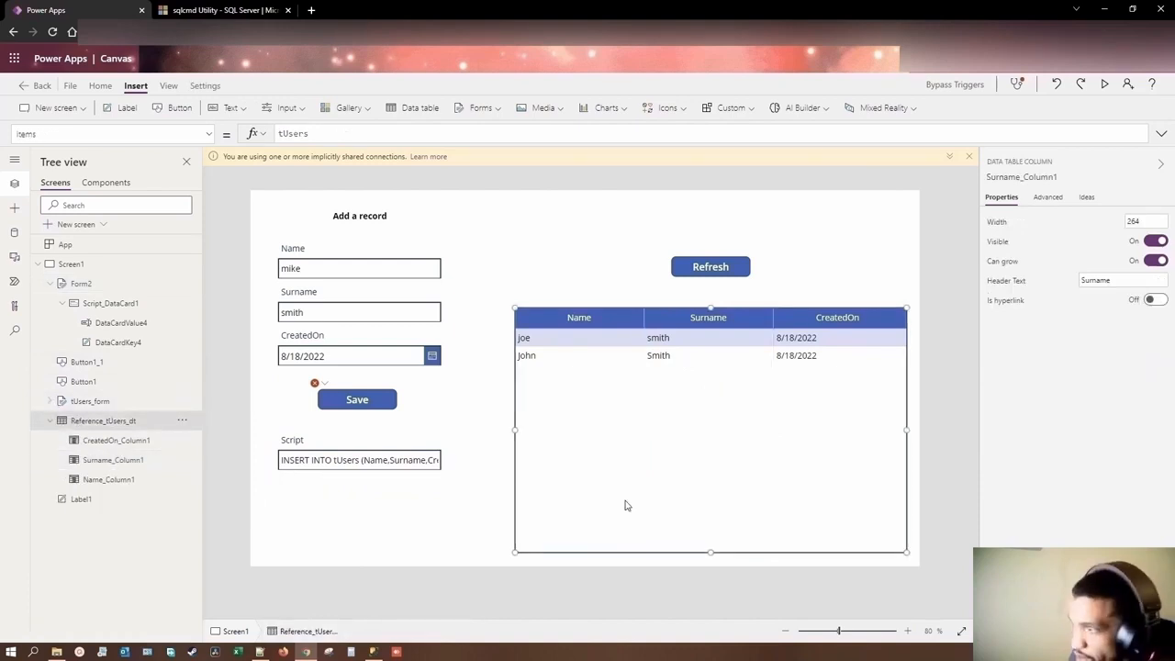
left_click_drag(707, 552, 708, 426)
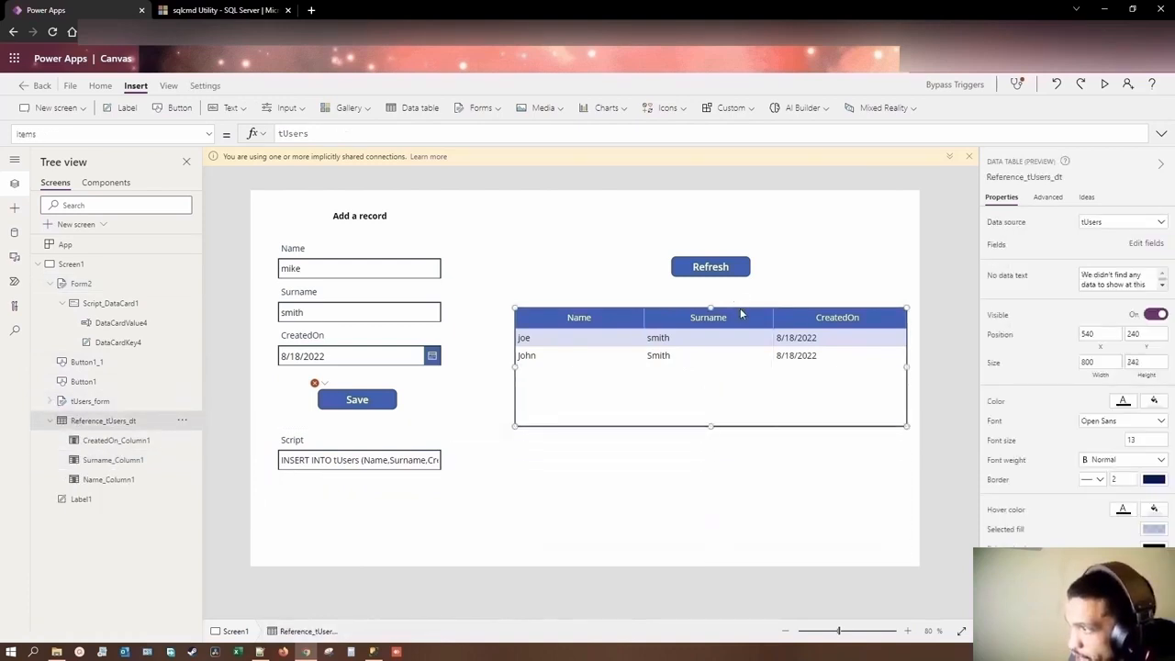
Step: Move the Refresh button up level with the "Add a record" heading and raise the tUsers data table to about Y 118
left_click(731, 266)
left_click_drag(731, 266, 730, 216)
left_click(722, 317)
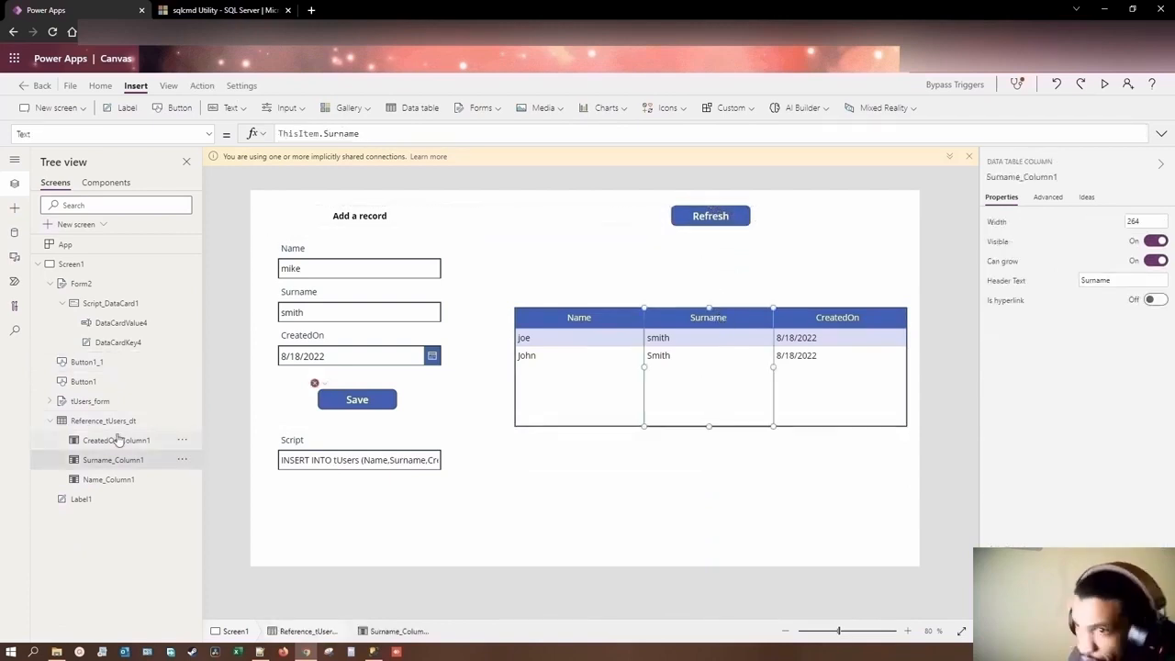
left_click(726, 310)
left_click_drag(726, 305, 725, 247)
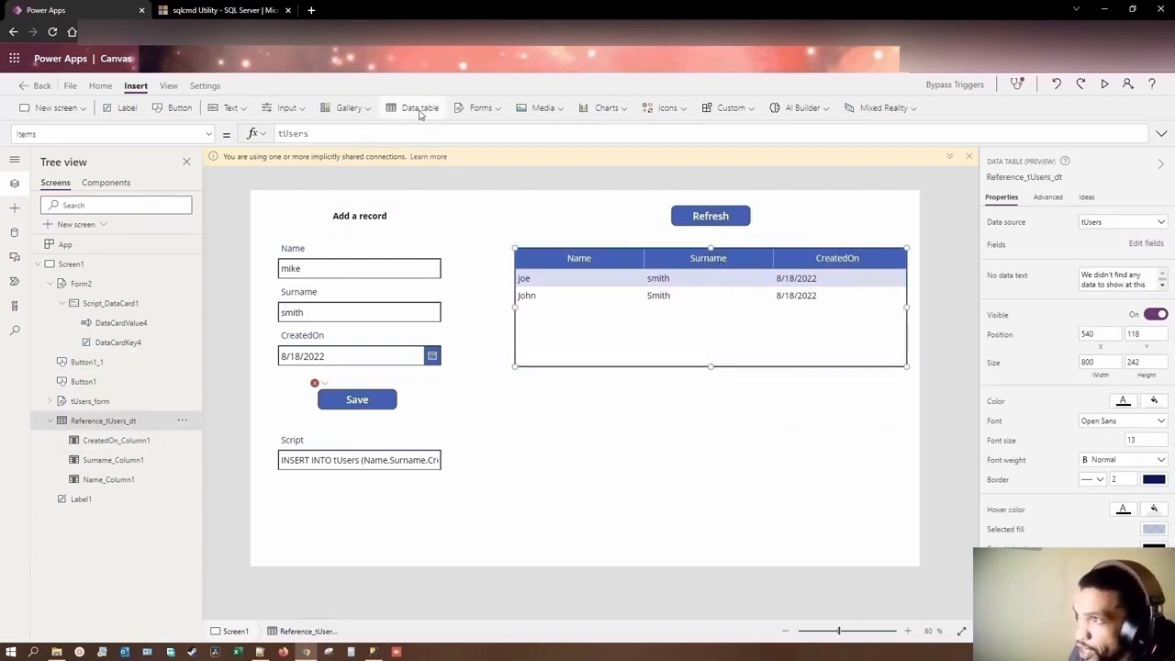
Step: Insert a data table connected to tTemp and add only the Script field to it
left_click(420, 110)
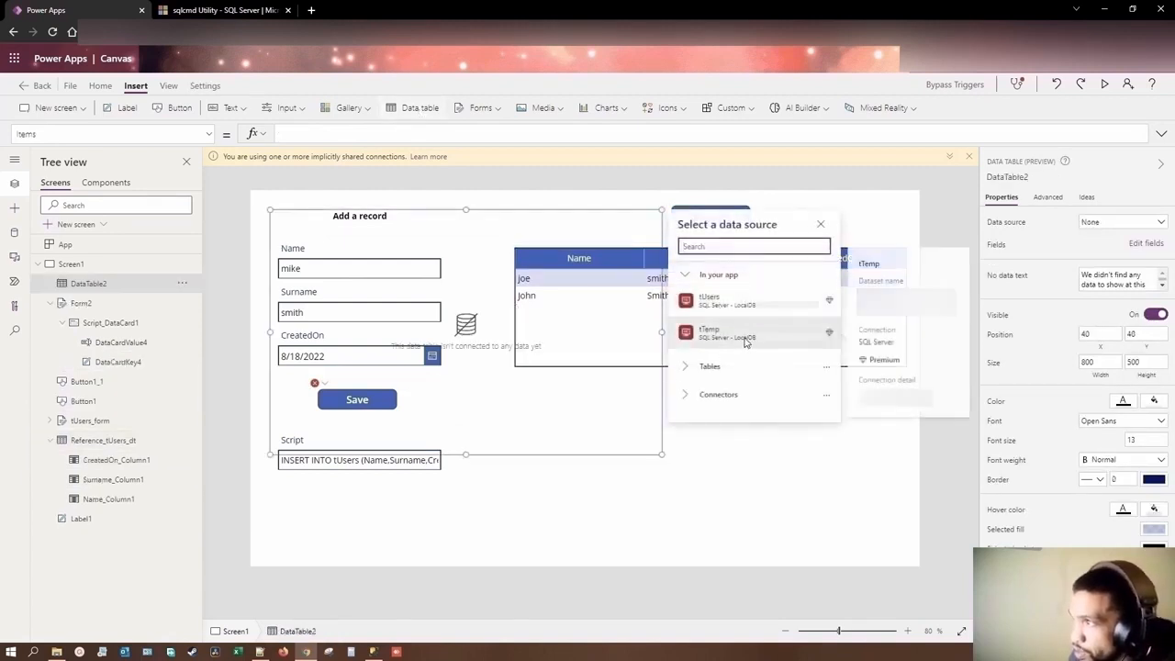
left_click(746, 338)
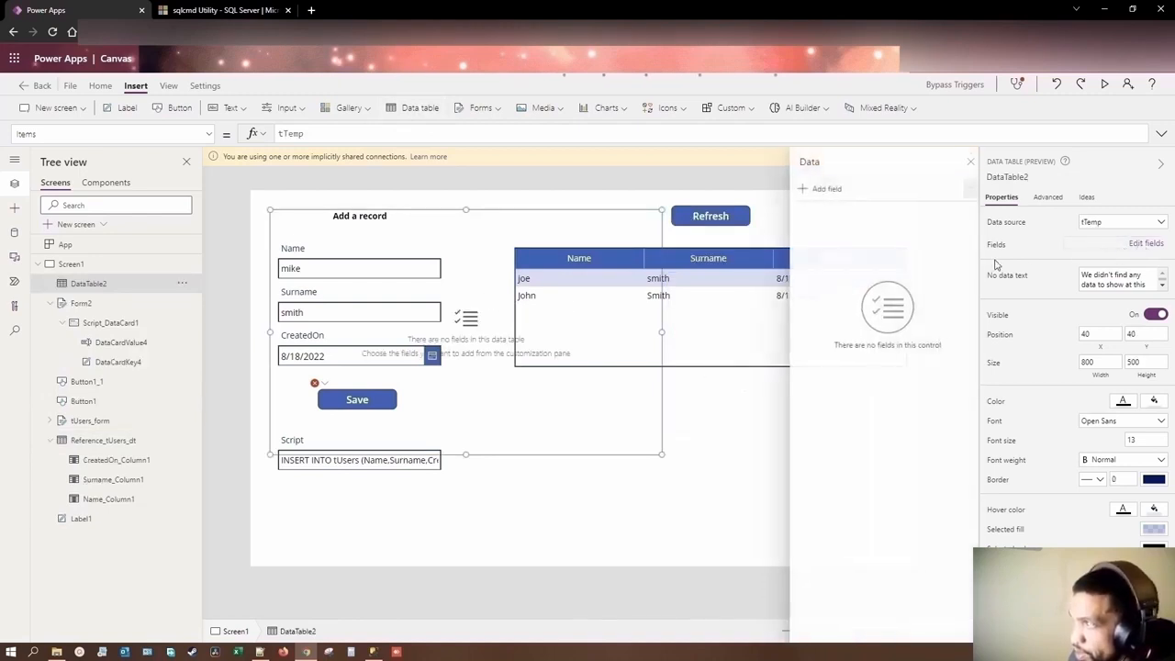
left_click(1142, 245)
left_click(821, 189)
left_click(818, 295)
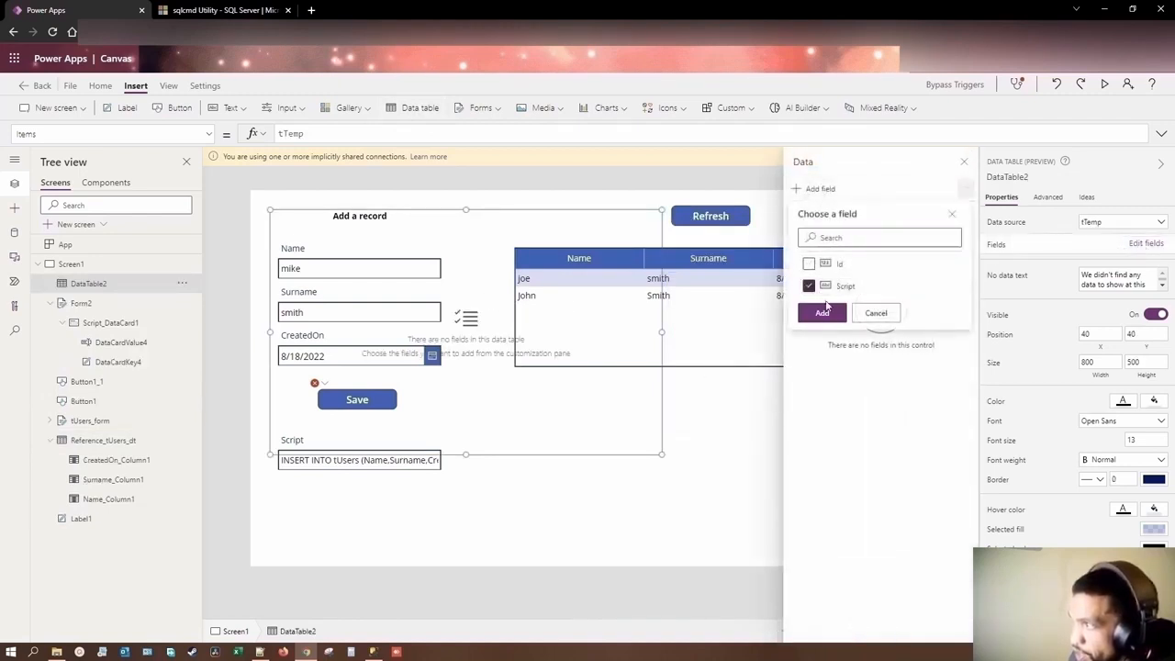
left_click(829, 314)
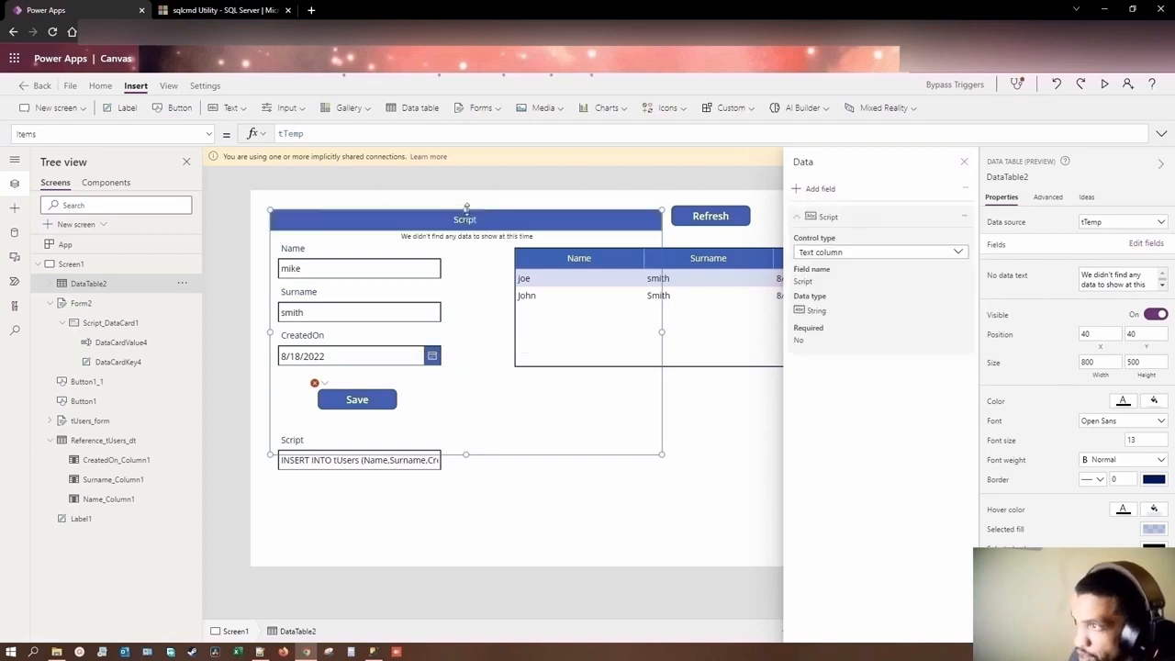
Step: Reduce the tTemp data table's height to about 192 from its upper edge and close its field settings
left_click_drag(467, 209, 459, 361)
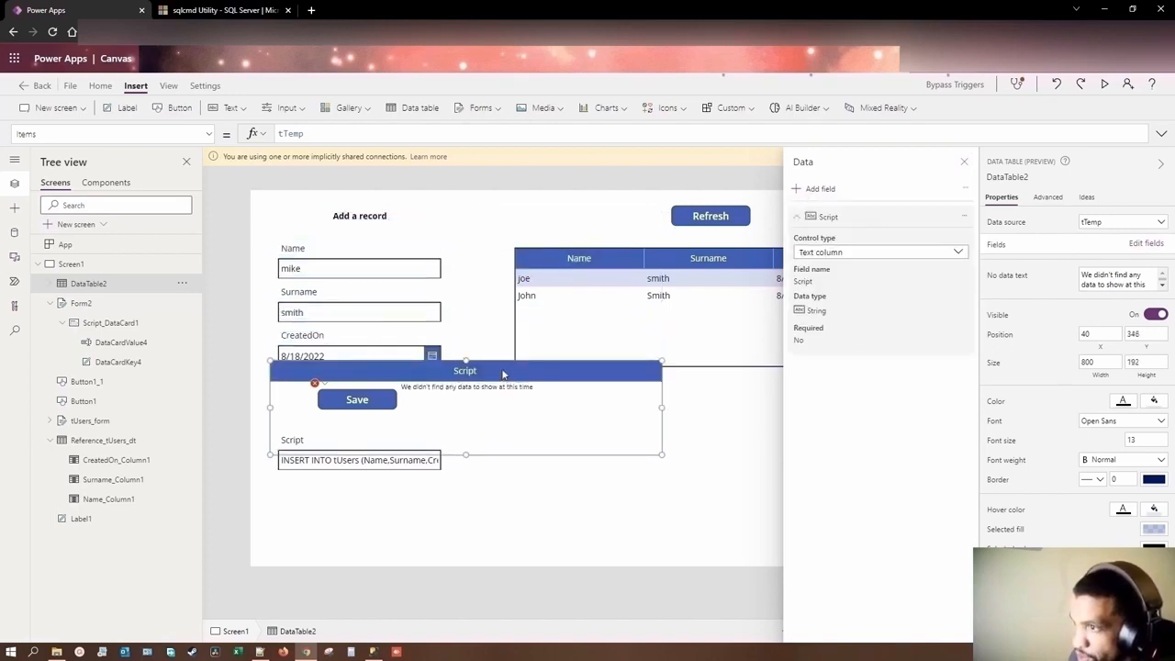
left_click(503, 373)
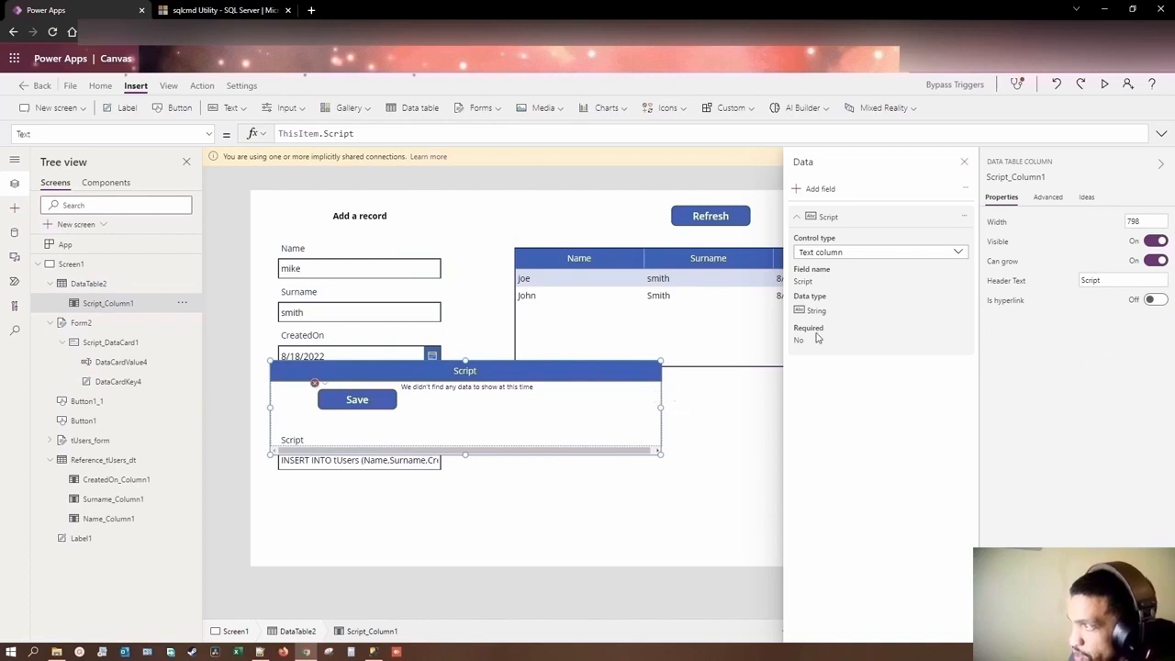
left_click(964, 162)
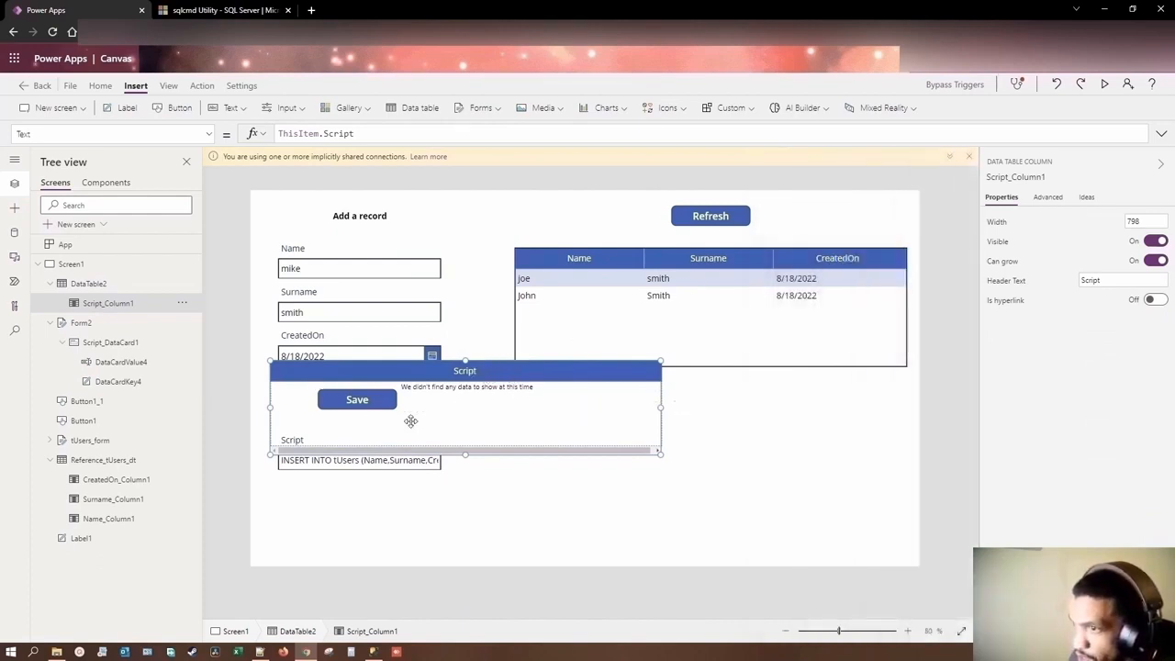
left_click(630, 488)
left_click(544, 373)
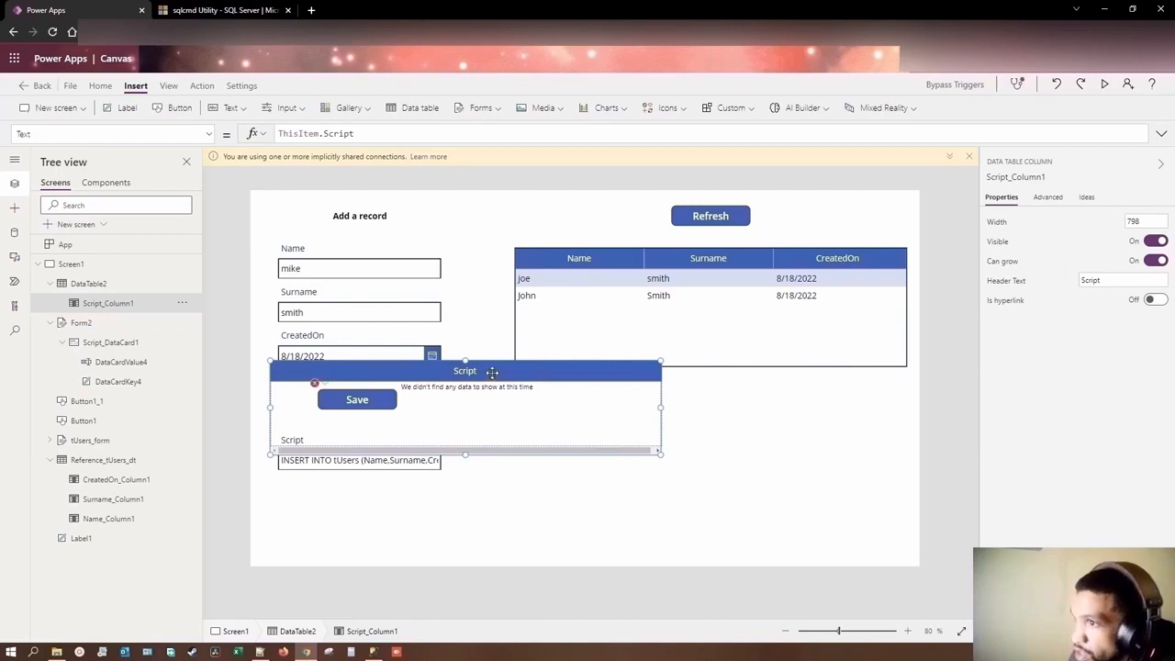
mouse_move(315, 385)
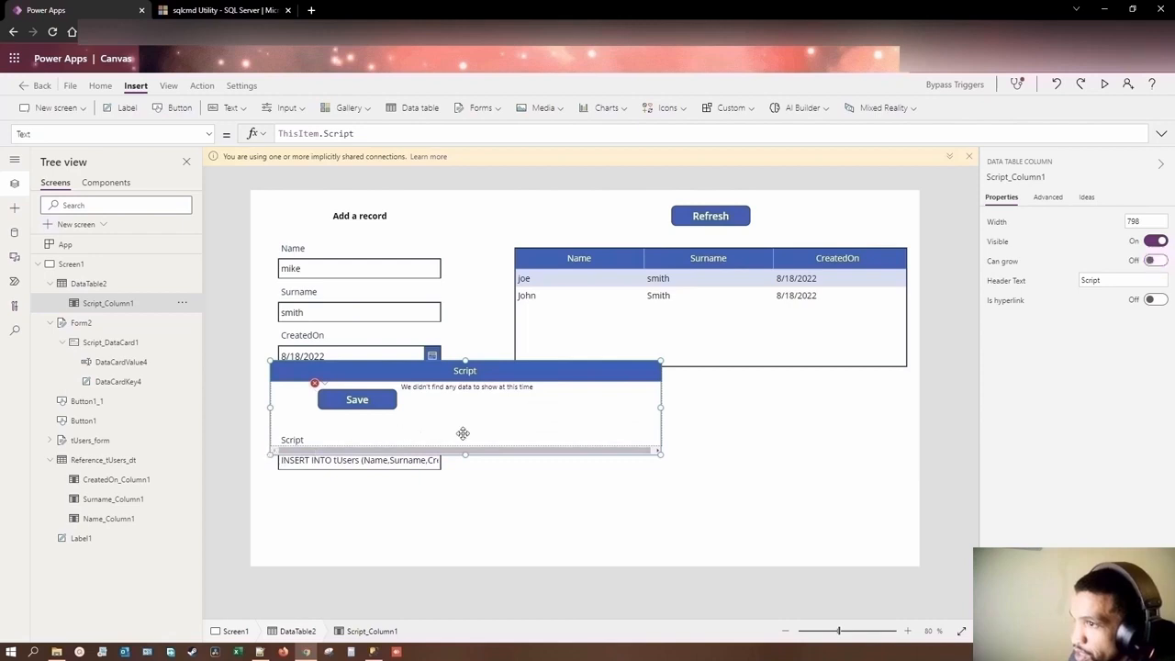
left_click_drag(463, 434, 421, 441)
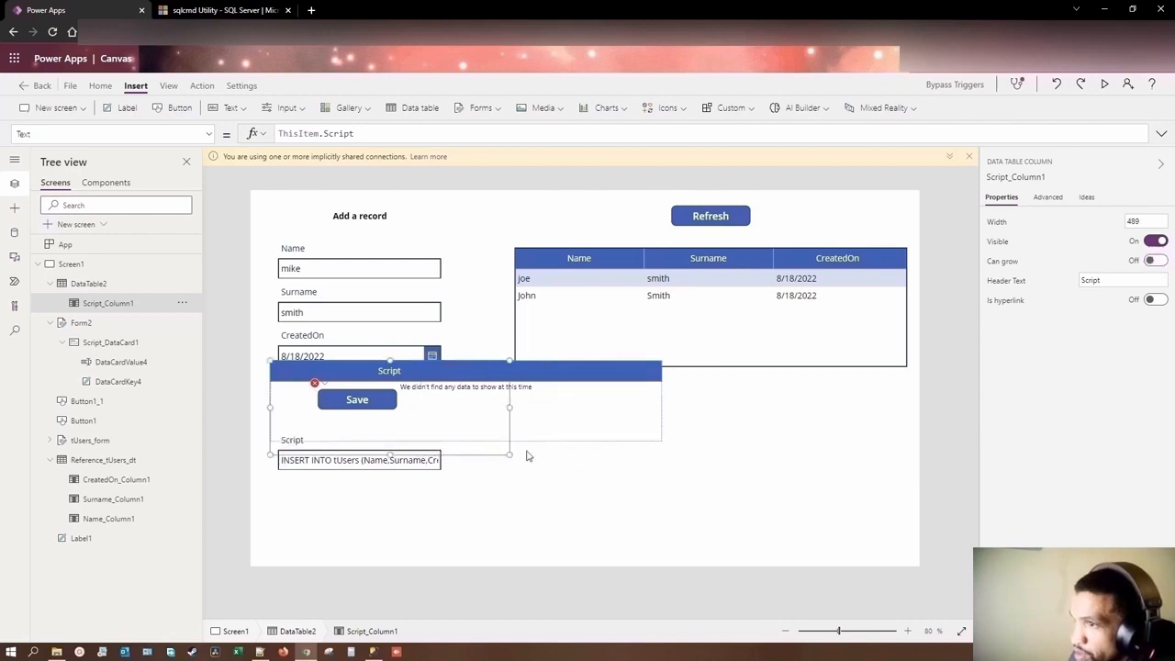
left_click(627, 481)
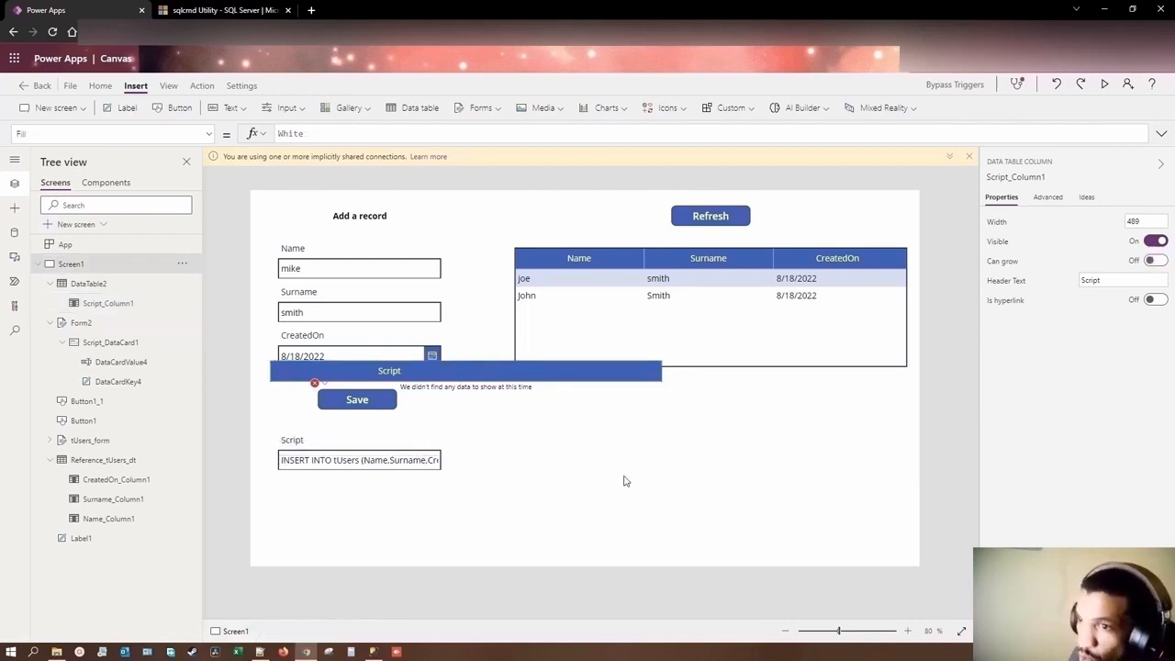
left_click(611, 425)
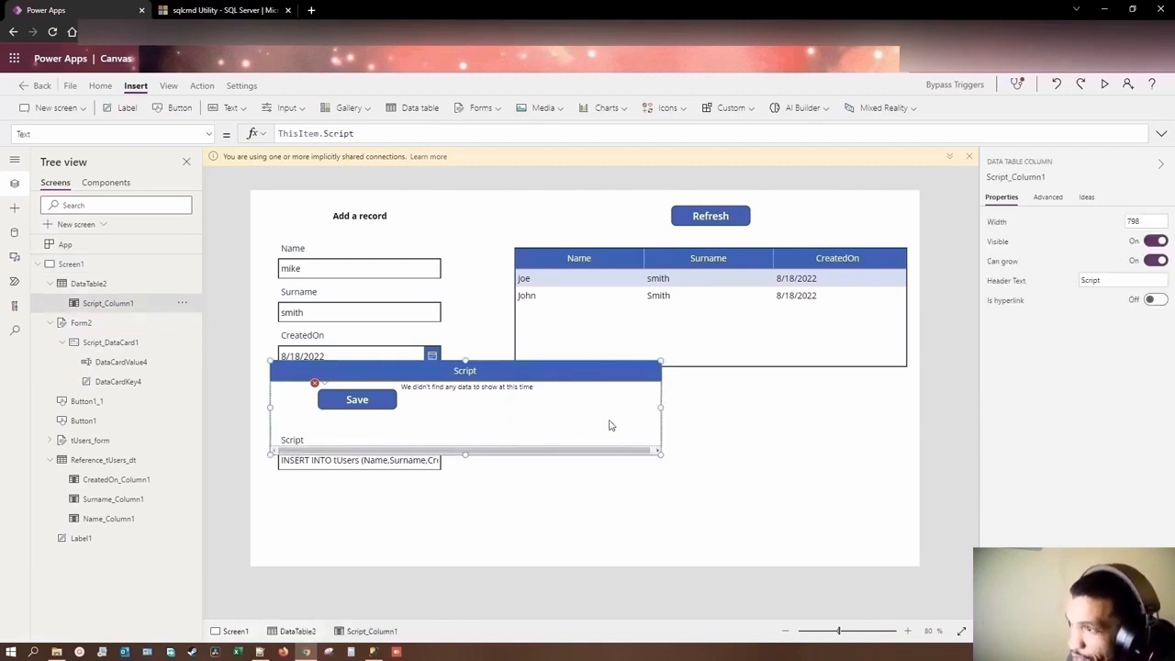
left_click(610, 425)
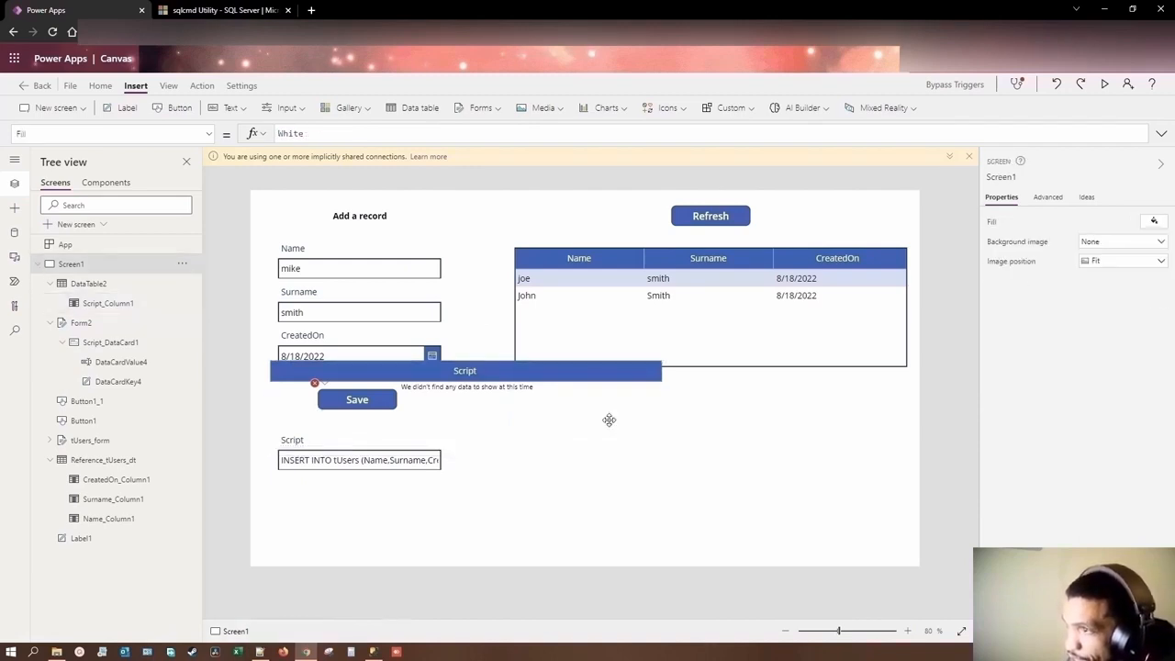
Step: Move the tTemp data table below the tUsers table, aligned with it at about X 540, Y 482
left_click(490, 371)
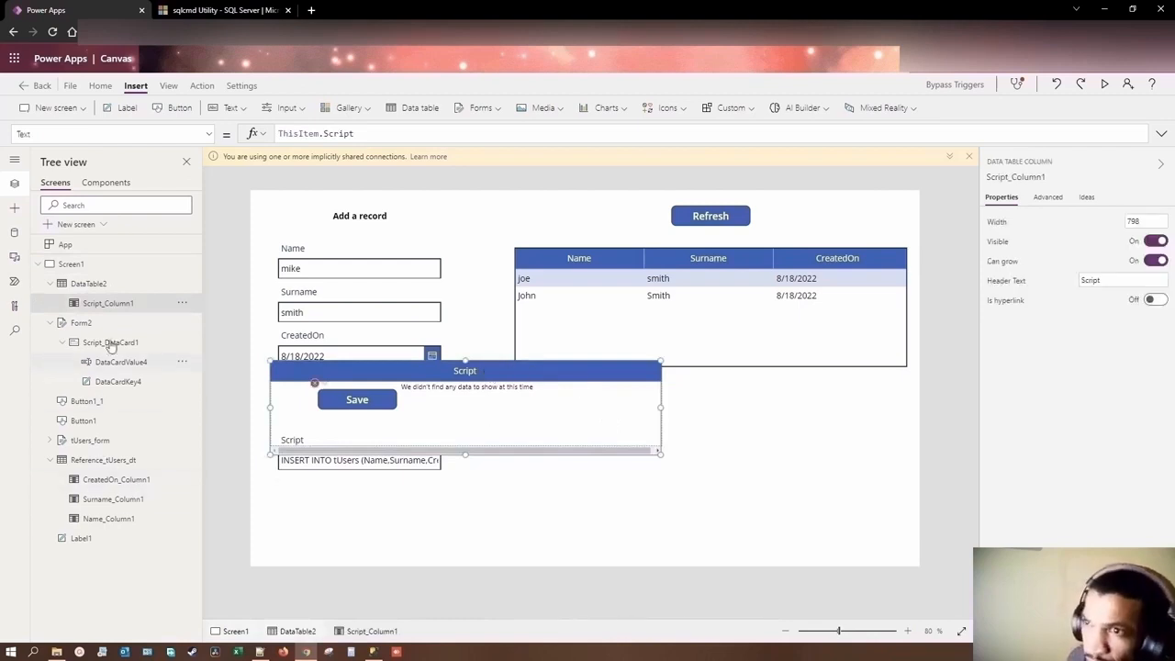
left_click(89, 283)
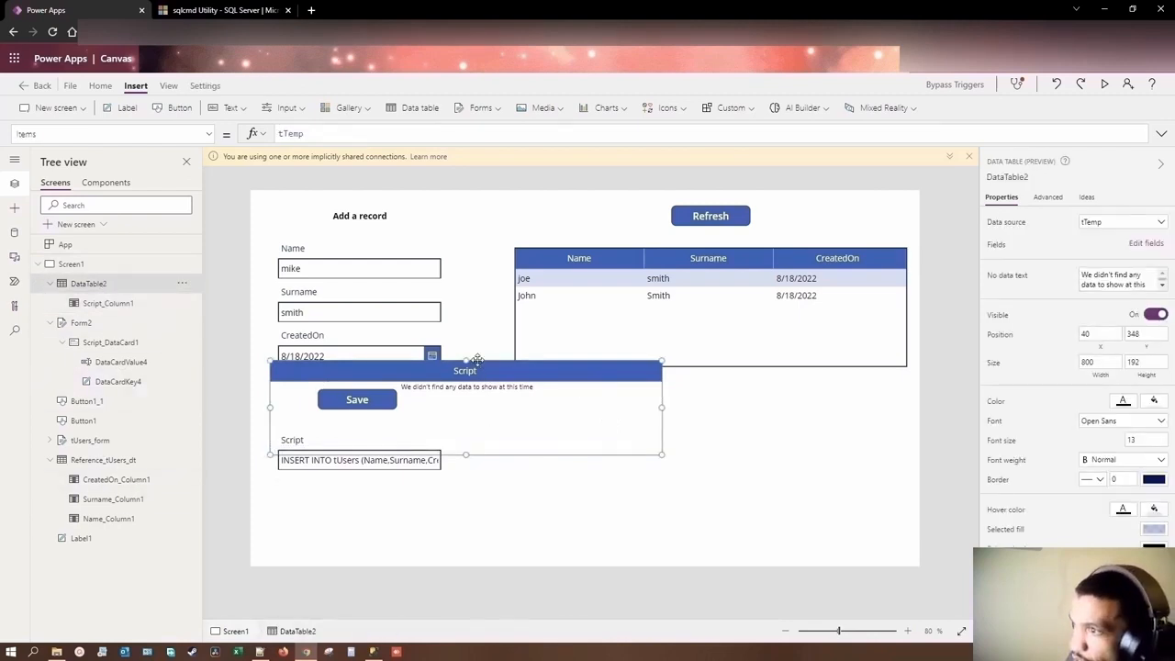
left_click_drag(477, 359, 715, 430)
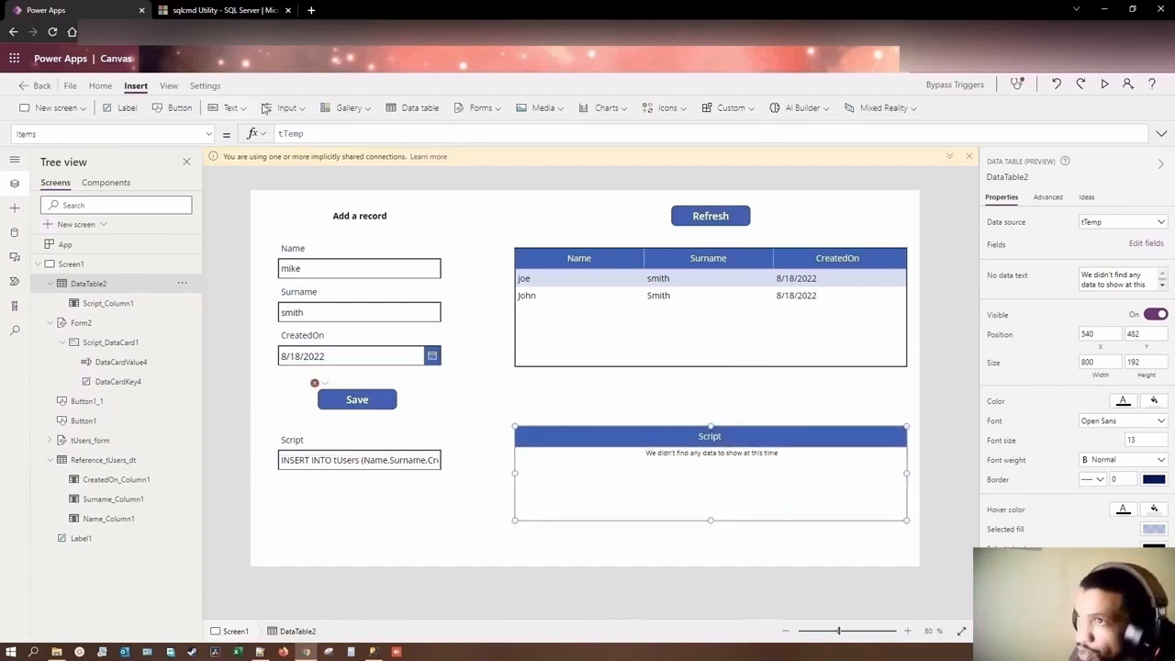
Step: Insert a label between the Refresh button and the tUsers table and set its text to "tUsers reference"
left_click(125, 108)
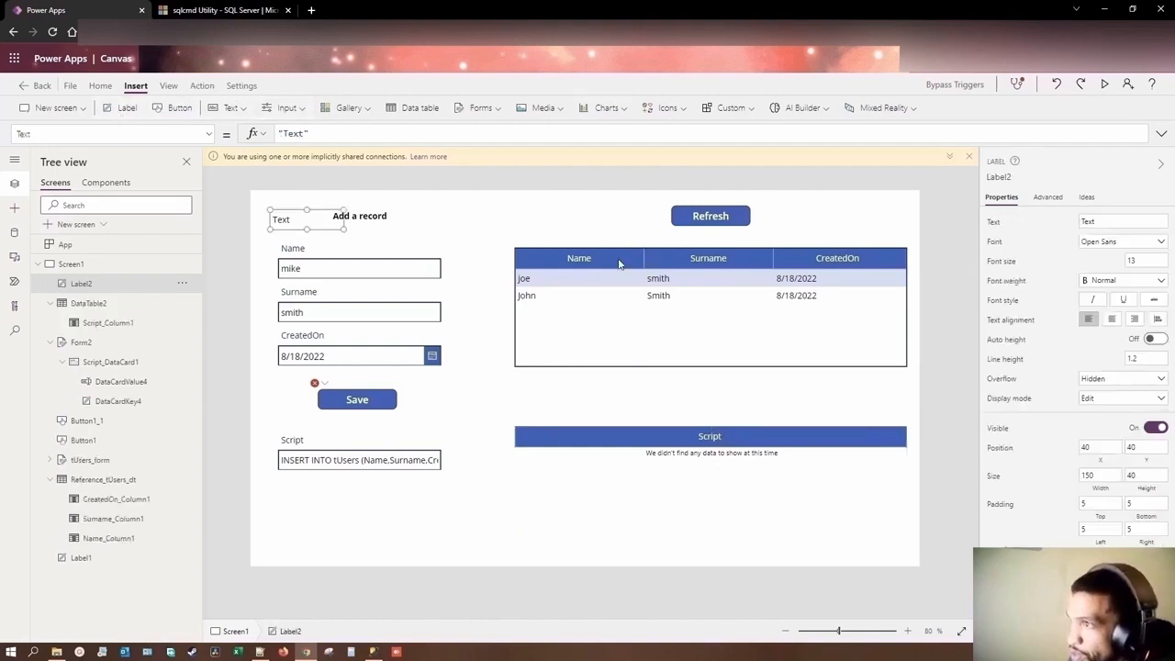
left_click_drag(309, 218, 705, 235)
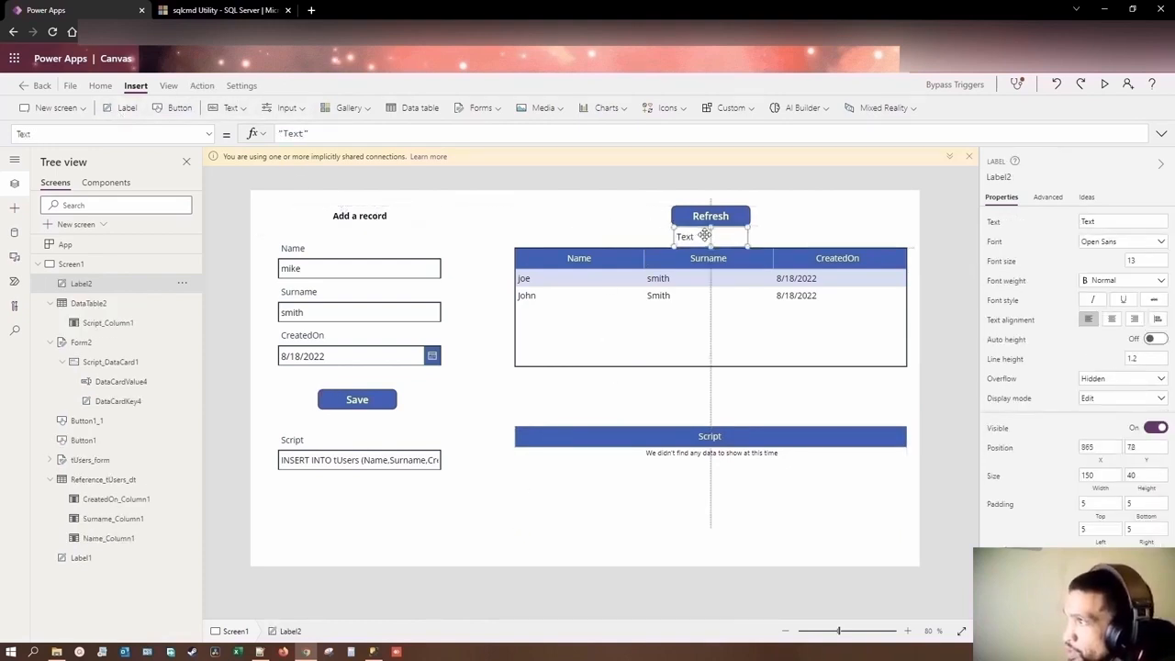
left_click_drag(1098, 222, 1069, 223)
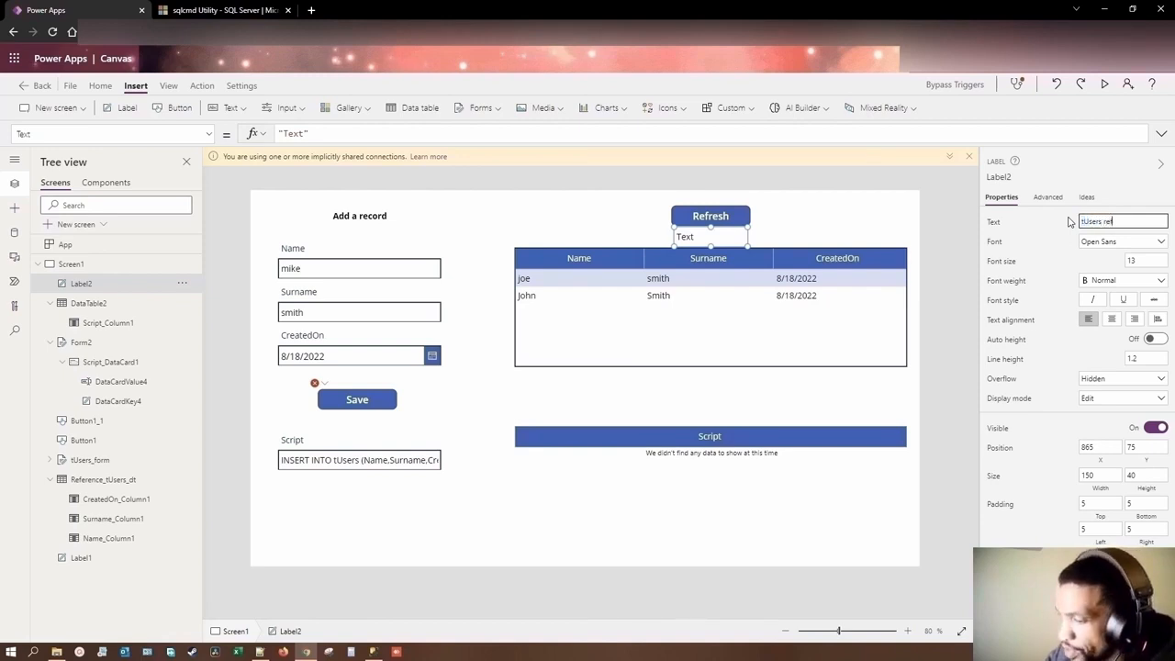
type("tUsers reference")
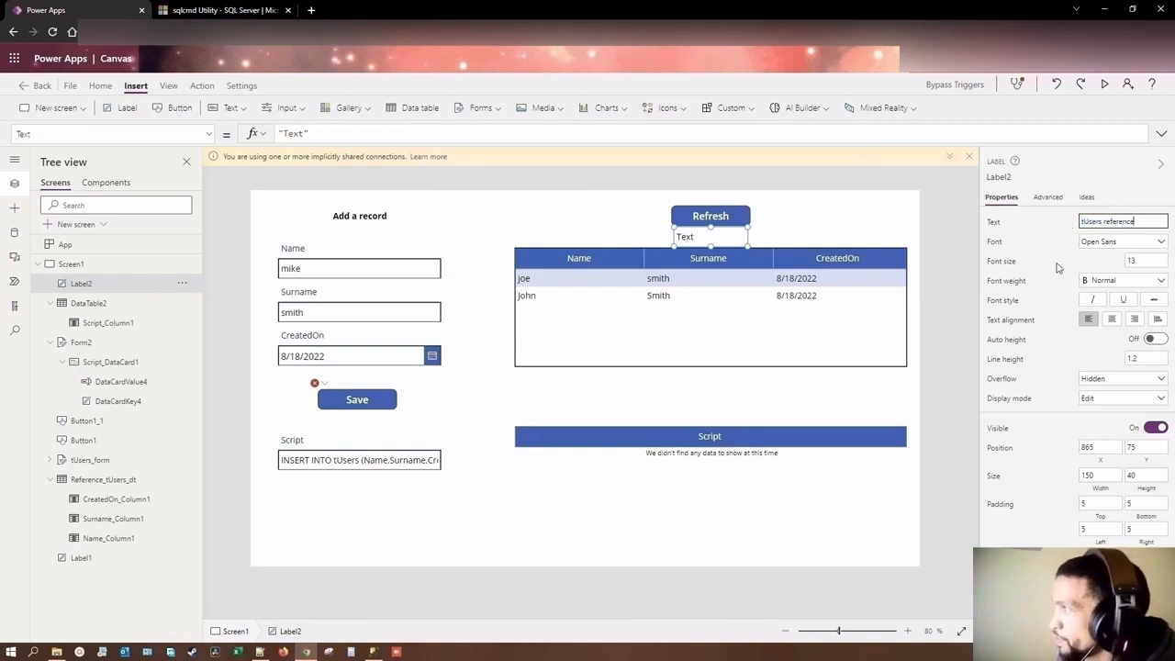
Step: Make the "tUsers reference" label bold with centred text, widen it to about 207 and centre it over the table
left_click(1122, 280)
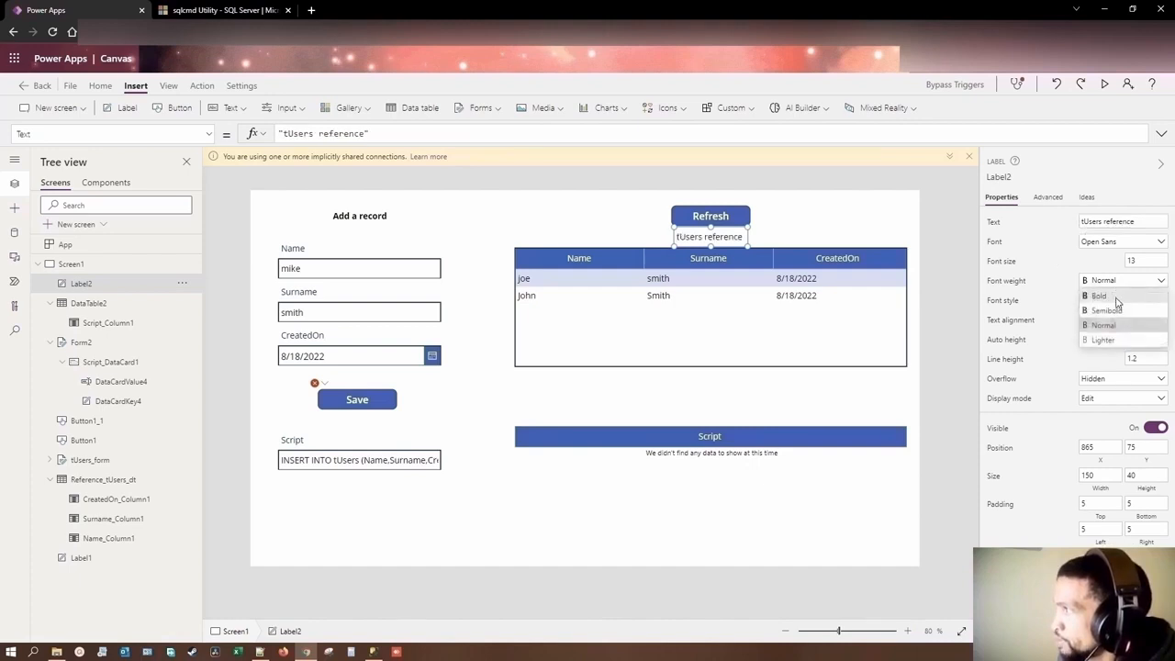
left_click(1100, 294)
left_click_drag(747, 245, 774, 247)
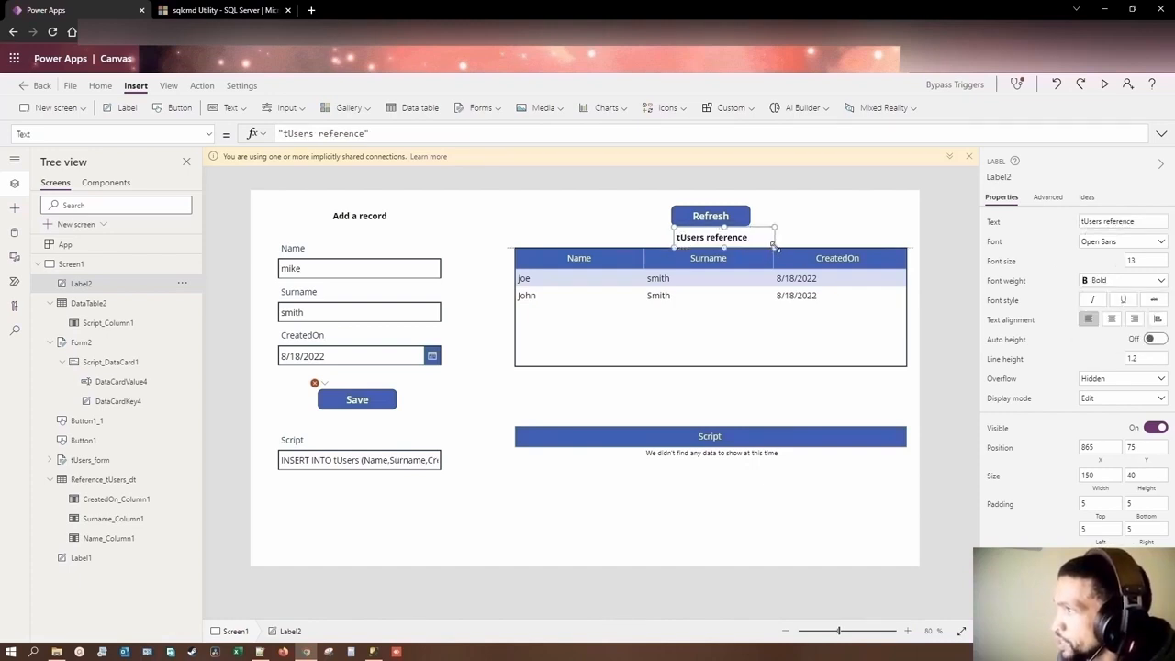
left_click(1112, 319)
left_click_drag(747, 236, 733, 235)
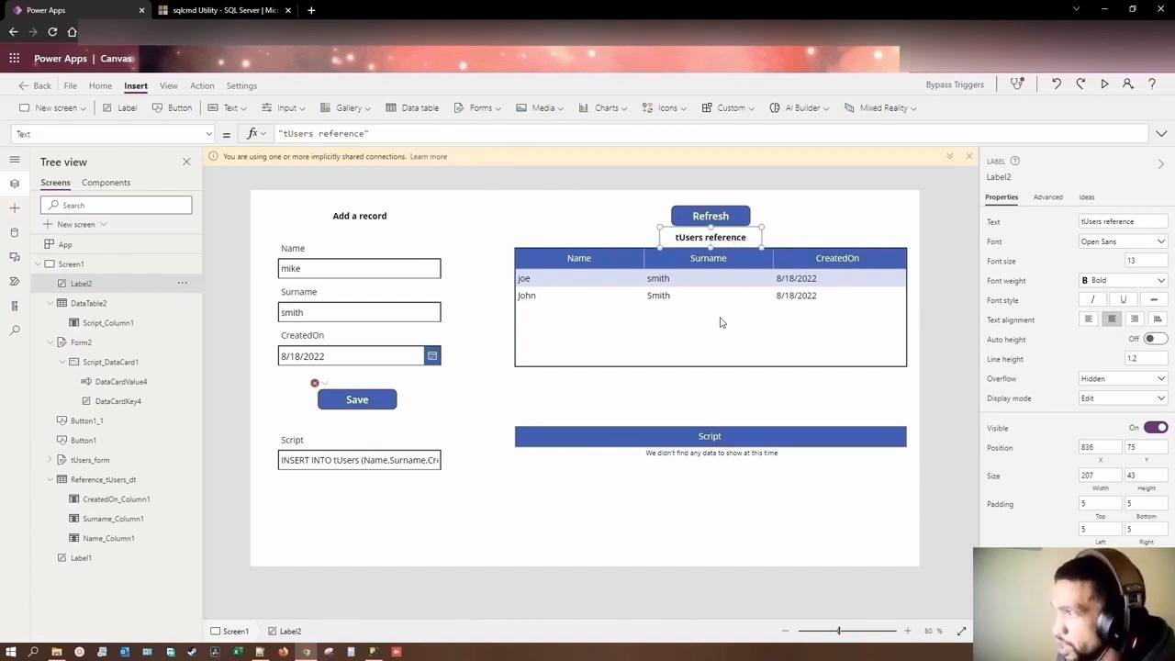
Step: Duplicate the "tUsers reference" label, place the copy just above the Script table and change its text to "tTemp reference"
key("ctrl+c")
key("ctrl+v")
left_click_drag(736, 237, 684, 416)
double_click(717, 415)
left_click(702, 415)
type("Temp")
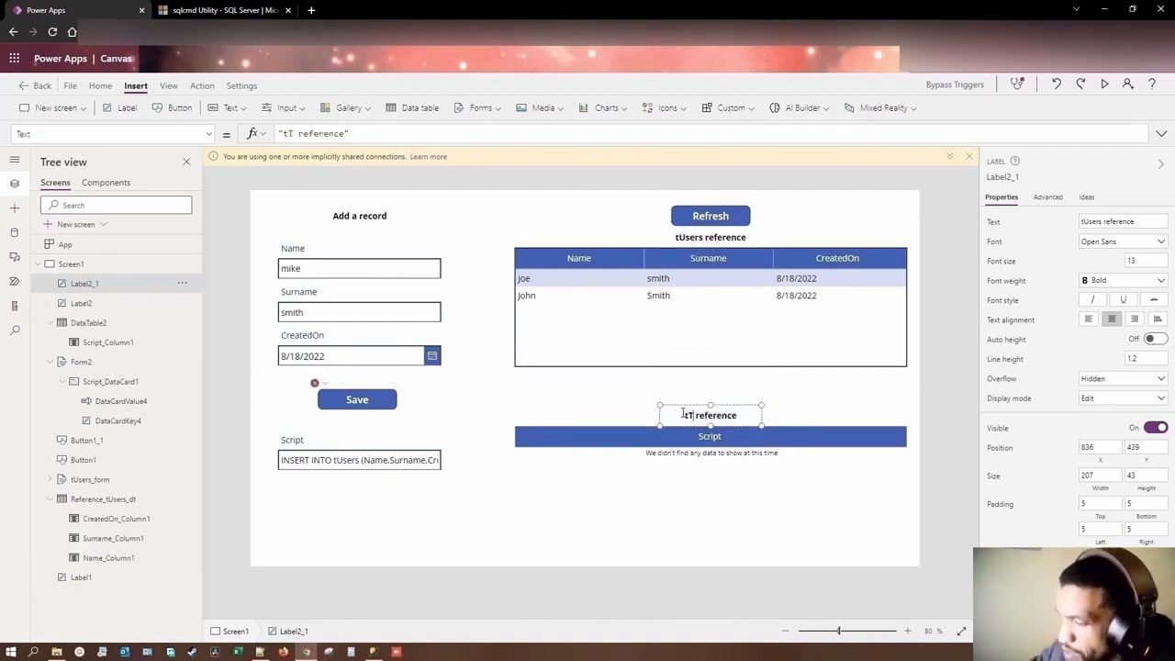
Step: Narrow the Script column of the tTemp data table to a width of about 785
left_click(765, 454)
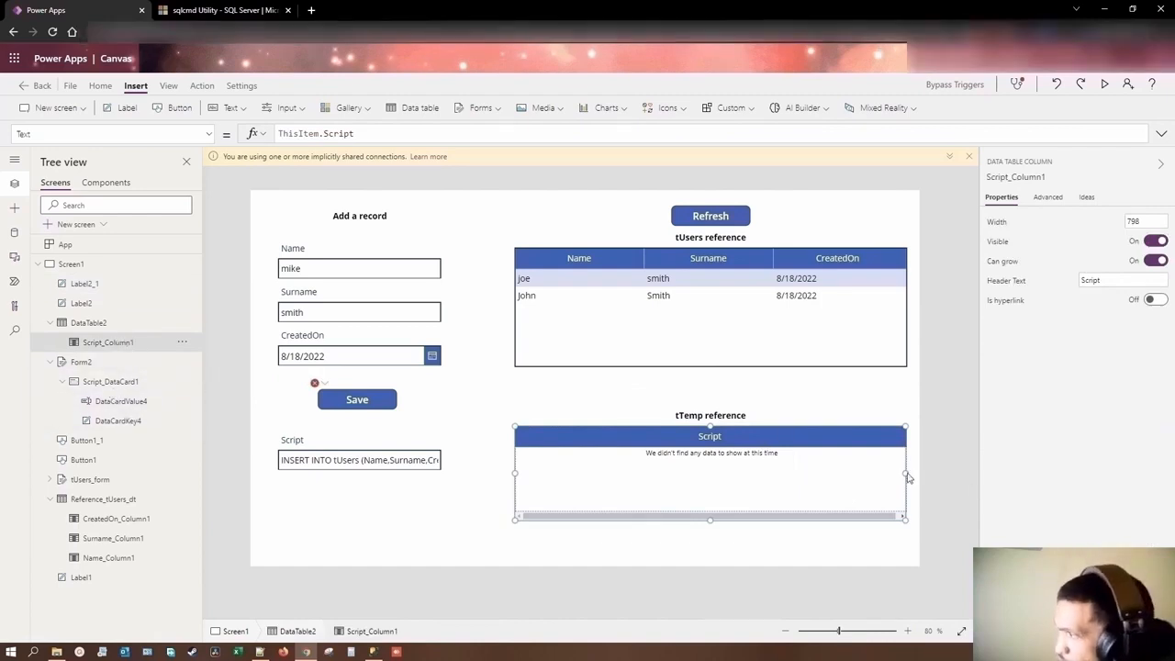
left_click_drag(905, 473, 899, 473)
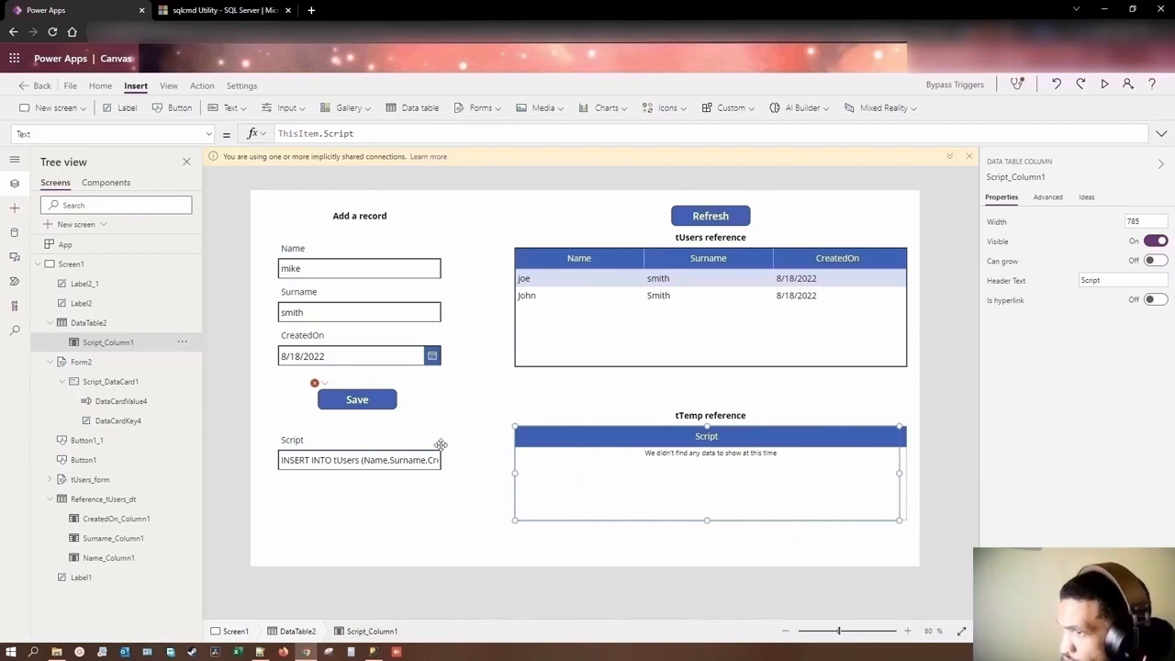
Step: Open the Save button's OnSelect formula in an expanded view for editing
left_click(364, 401)
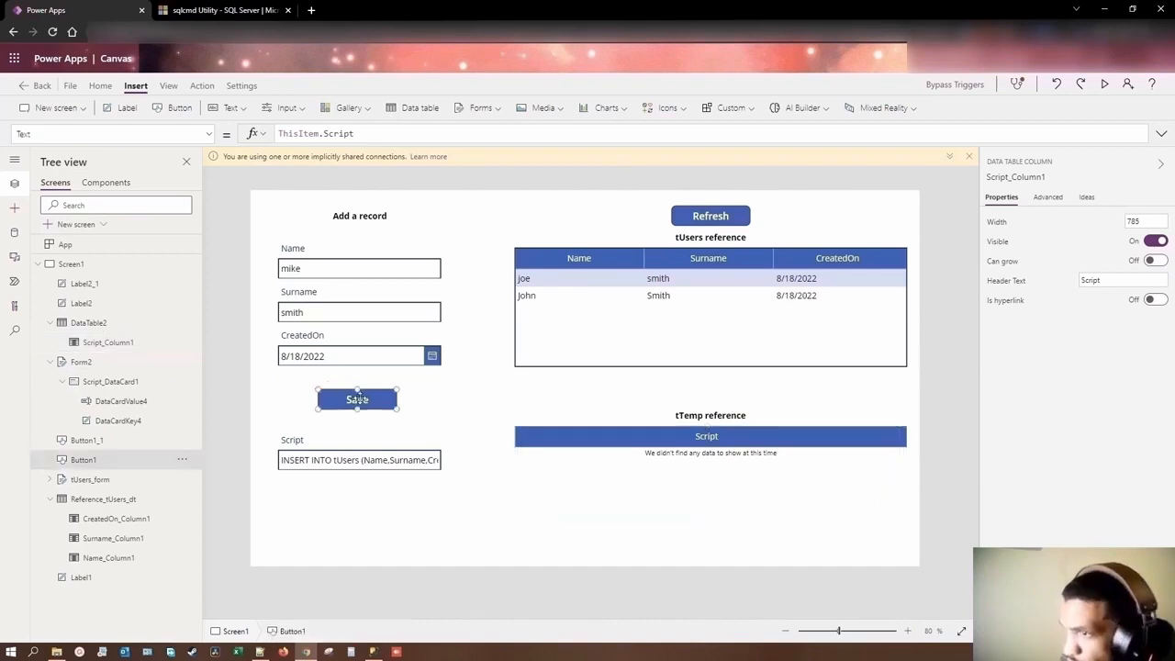
left_click(406, 142)
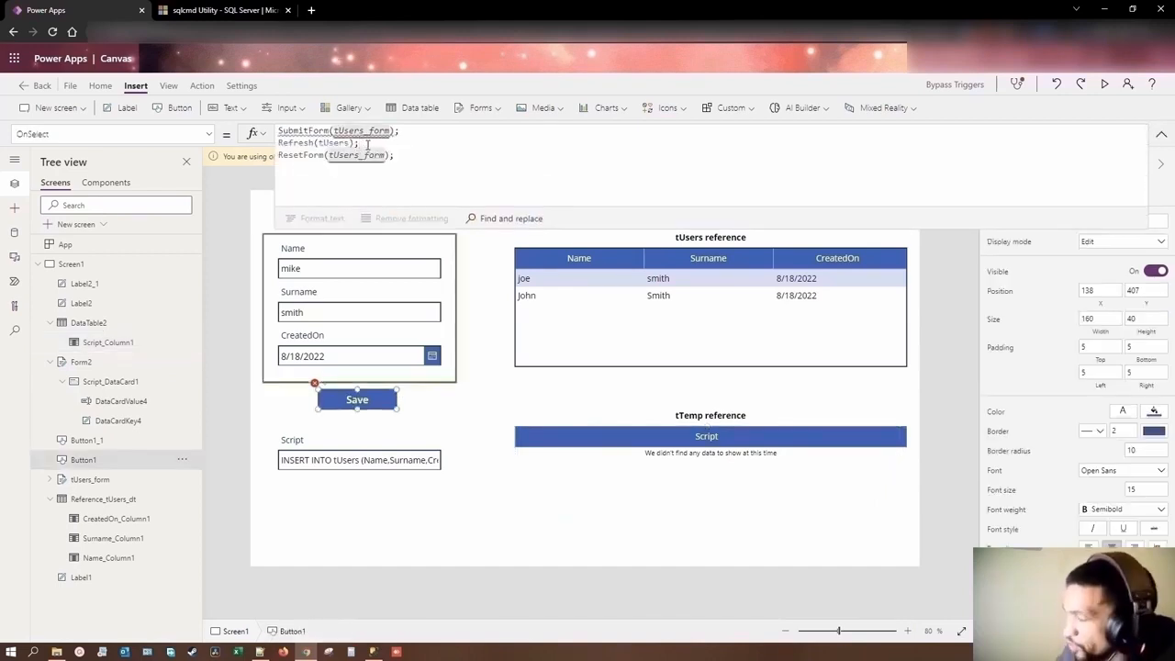
key("Return")
type("Refr")
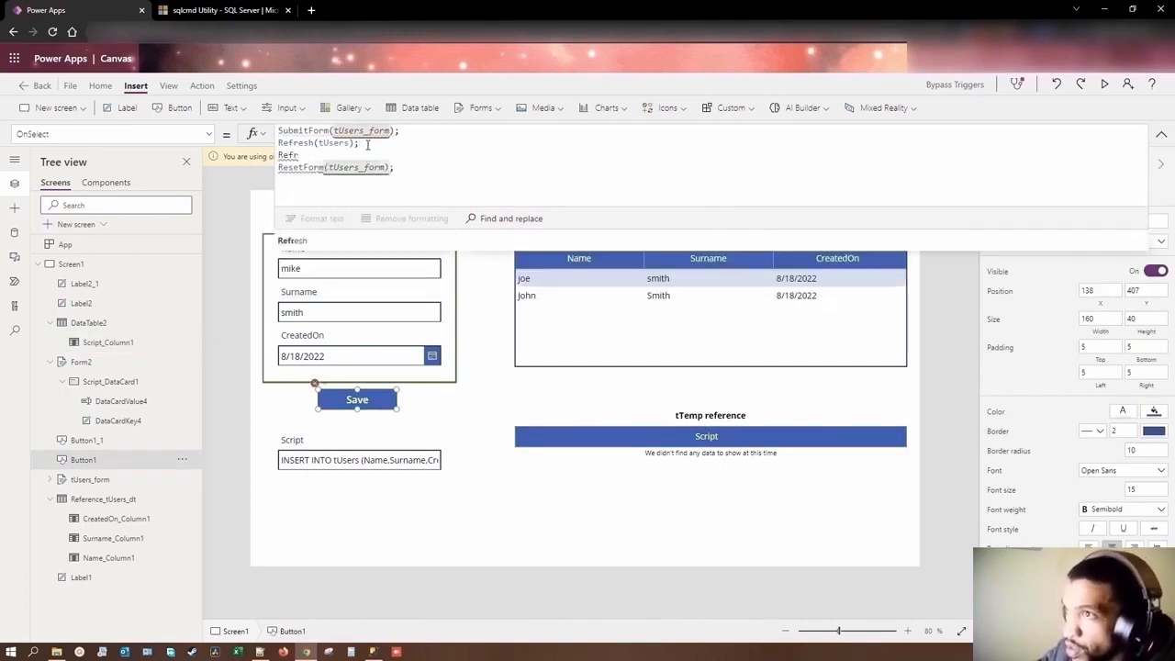
key("BackSpace")
key("BackSpace")
key("BackSpace")
key("BackSpace")
key("BackSpace")
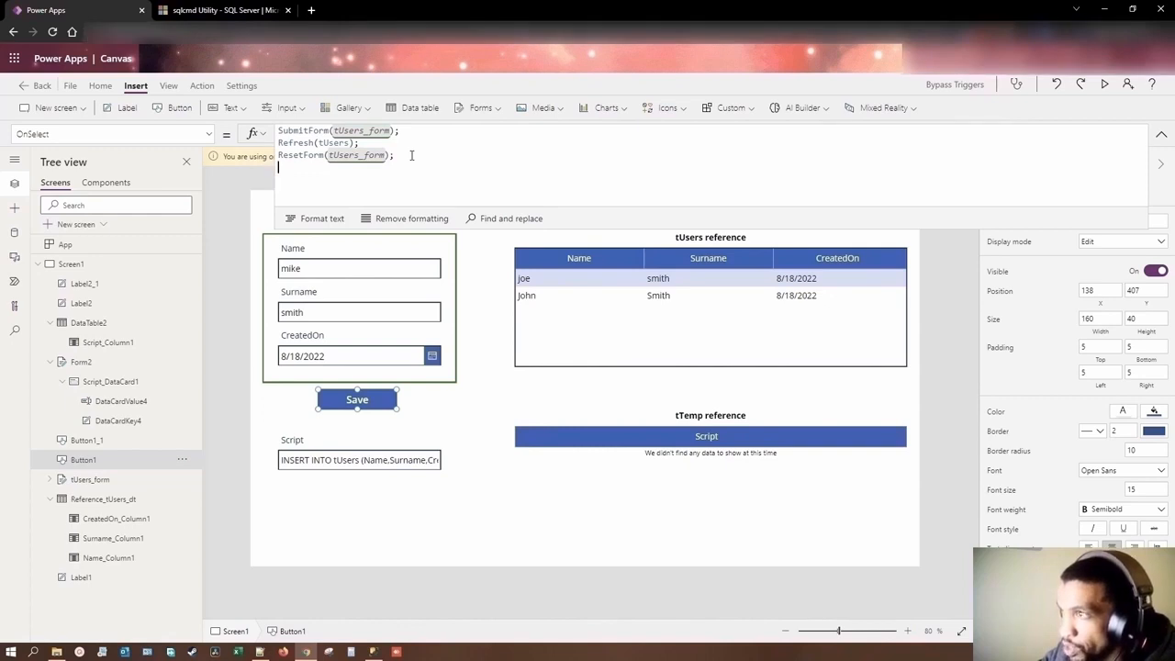
Step: Change the SubmitForm argument in the Save button's OnSelect formula to Form2
double_click(279, 130)
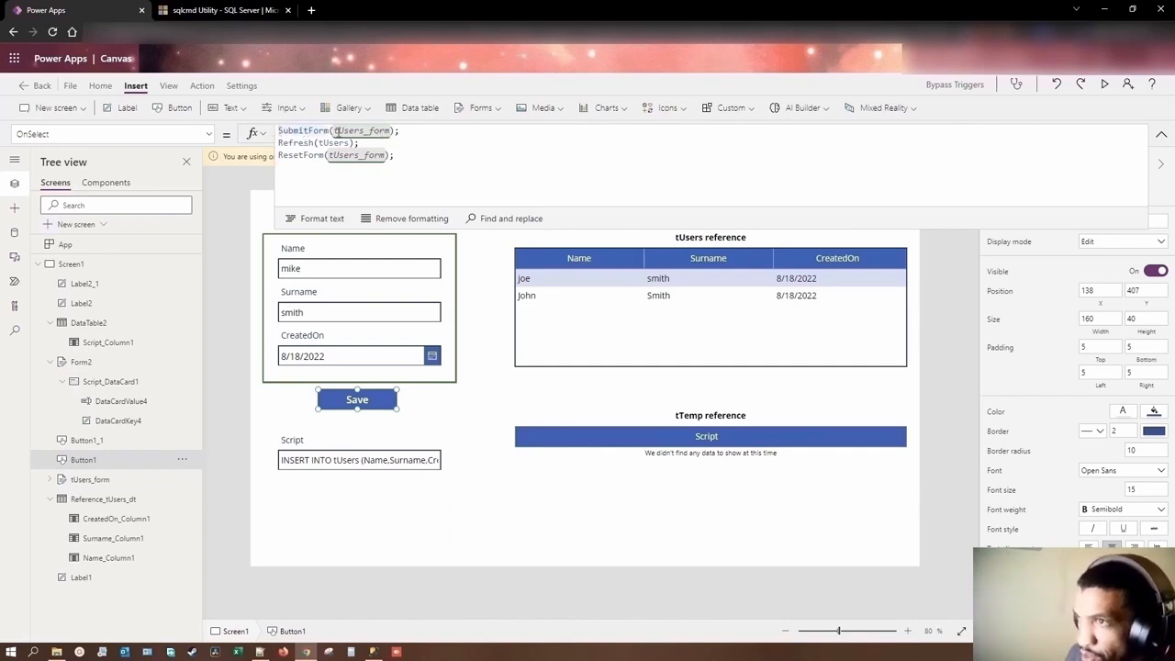
mouse_move(334, 131)
left_mouse_down()
mouse_move(367, 131)
mouse_move(338, 131)
left_mouse_up()
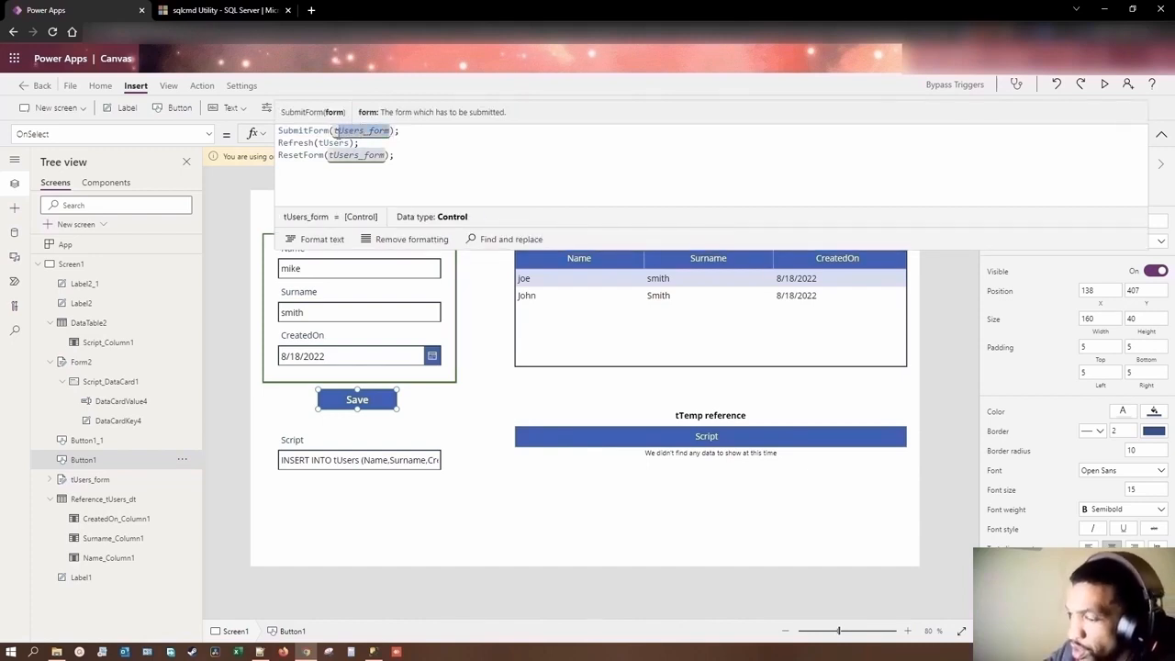
type("tform2")
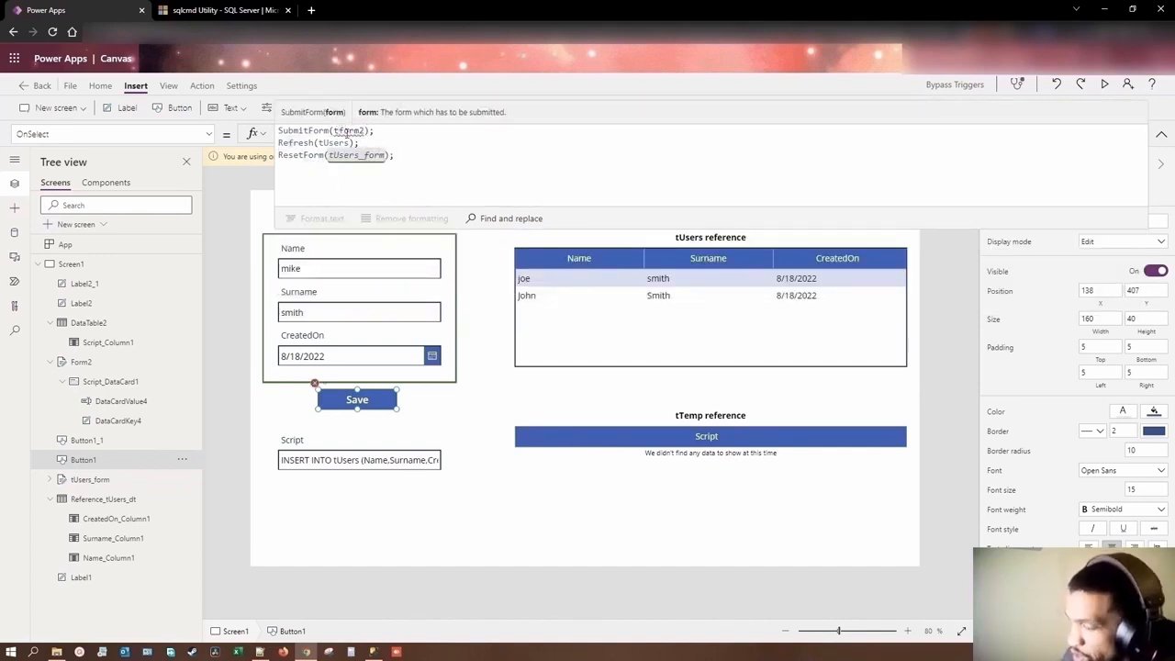
key("BackSpace")
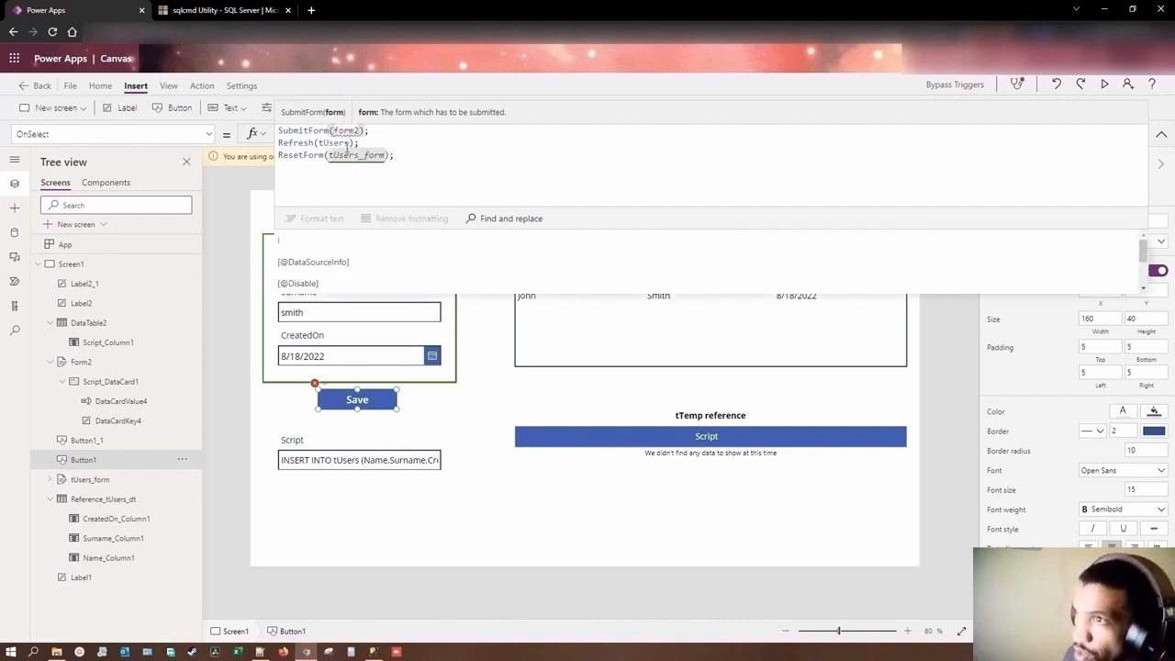
left_click(342, 131)
key("BackSpace")
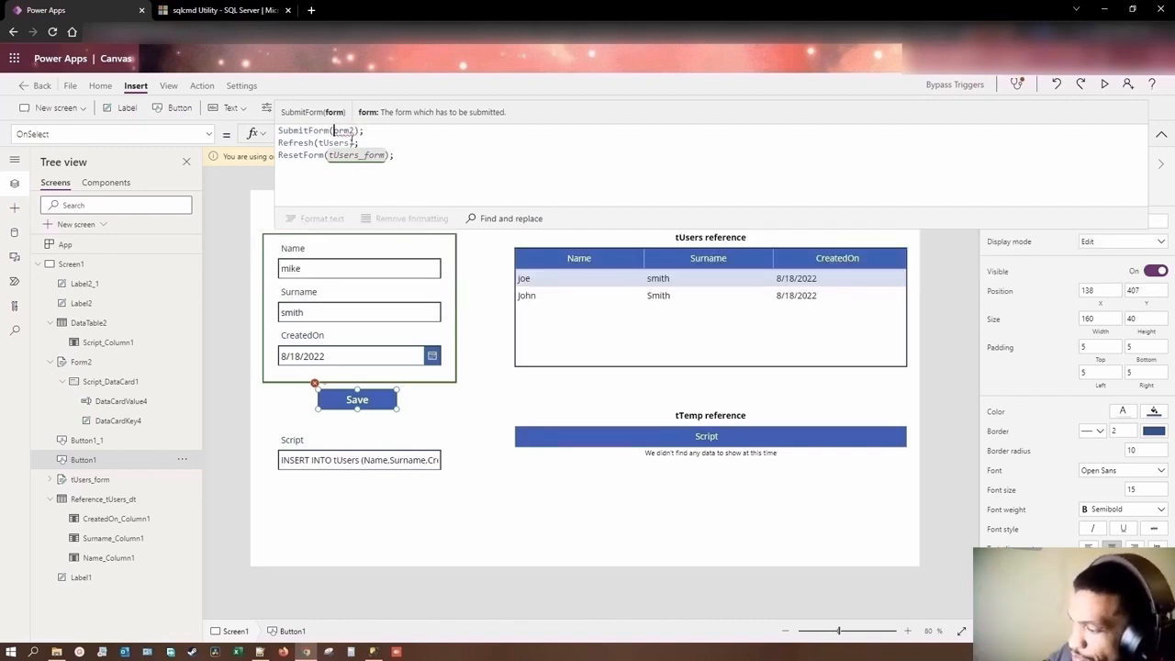
type("F")
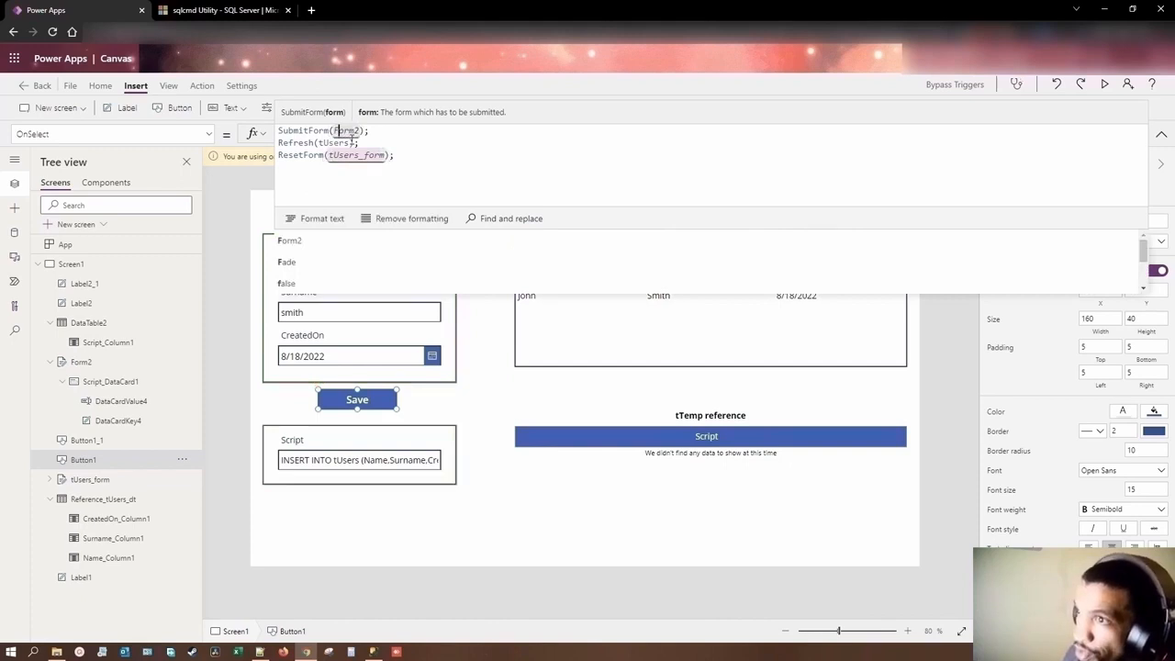
left_click(304, 246)
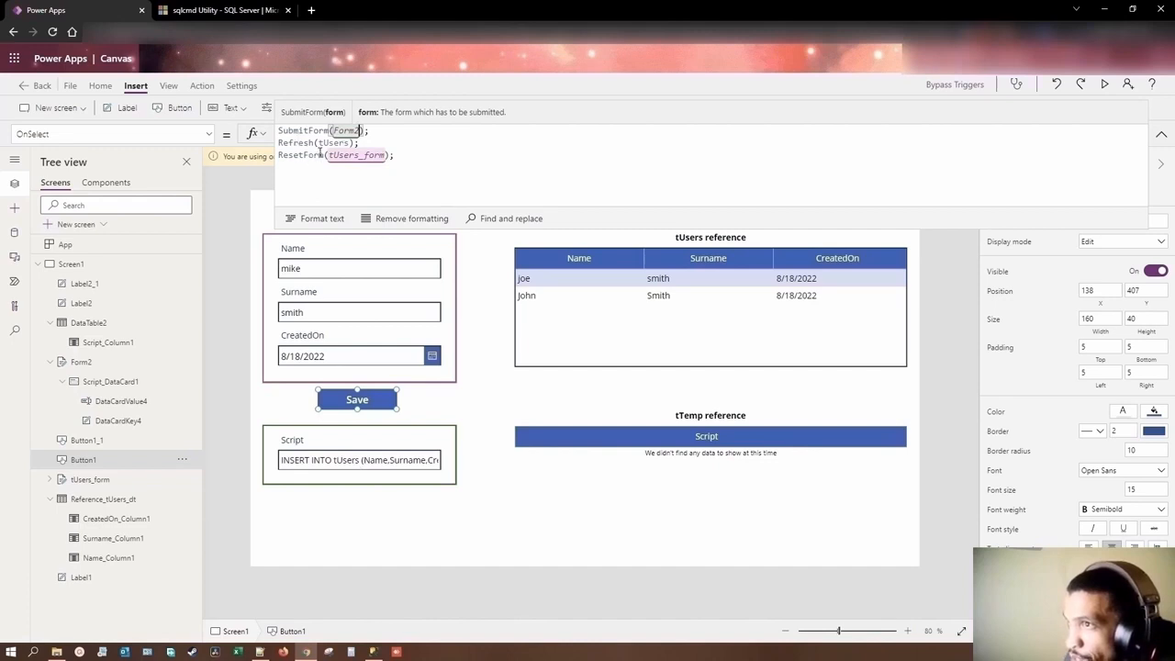
Step: Add the line "Refresh(tTemp);" after "Refresh(tUsers);" in the Save button's OnSelect formula
left_click(357, 144)
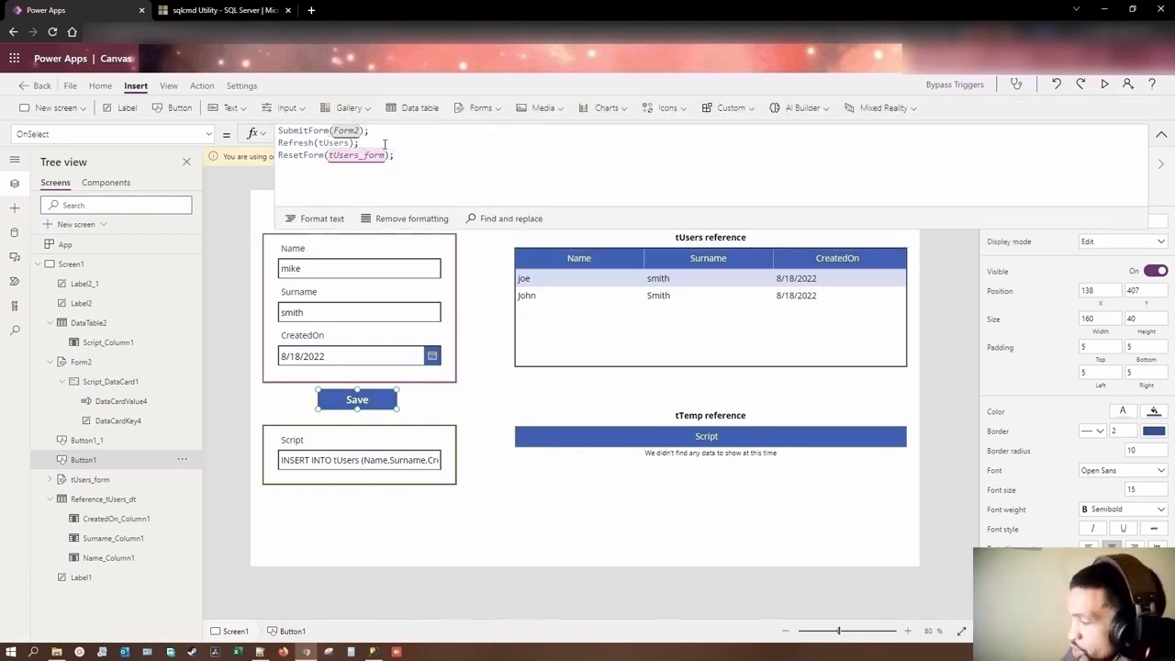
key("Return")
type("Refre")
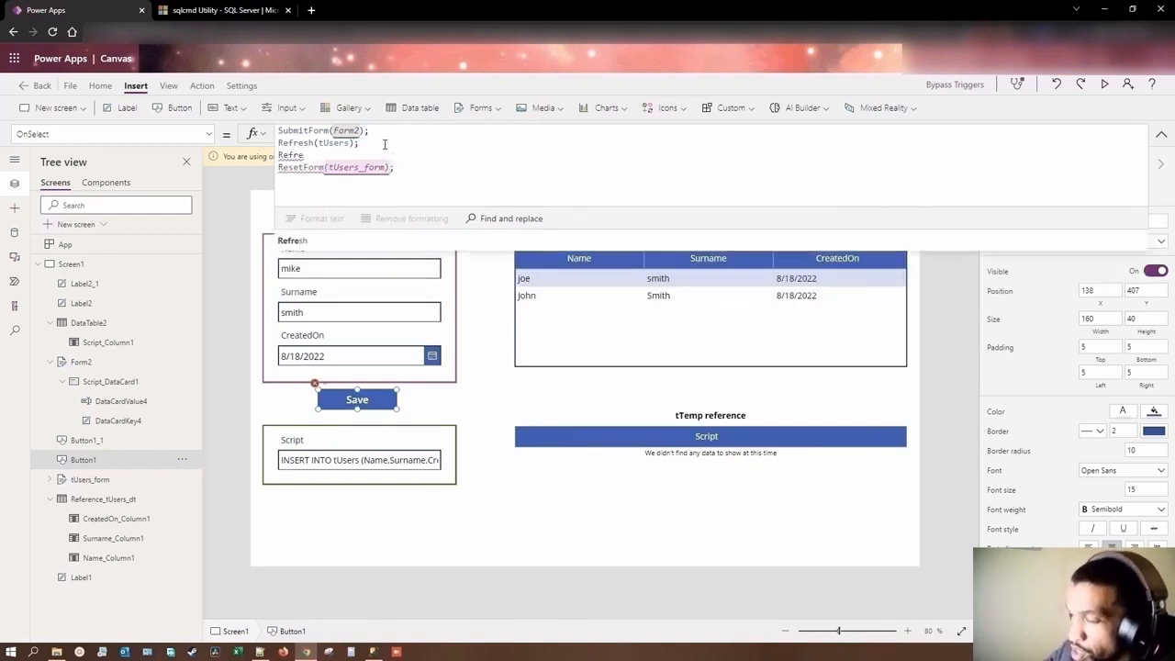
type("sh(")
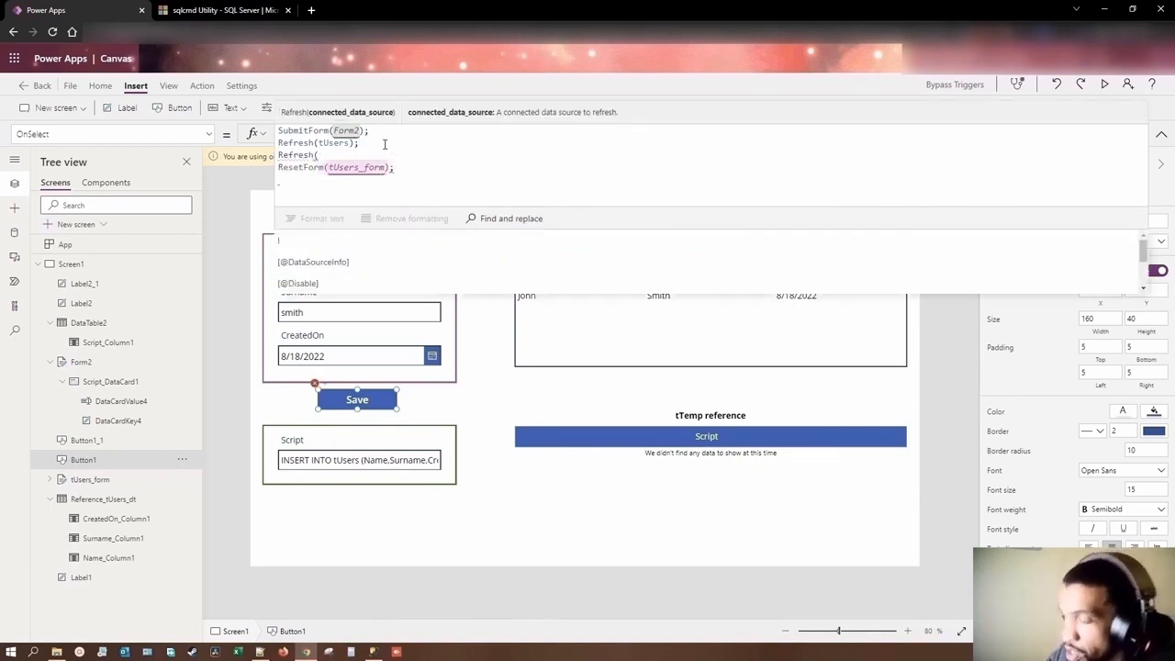
type("tTemp")
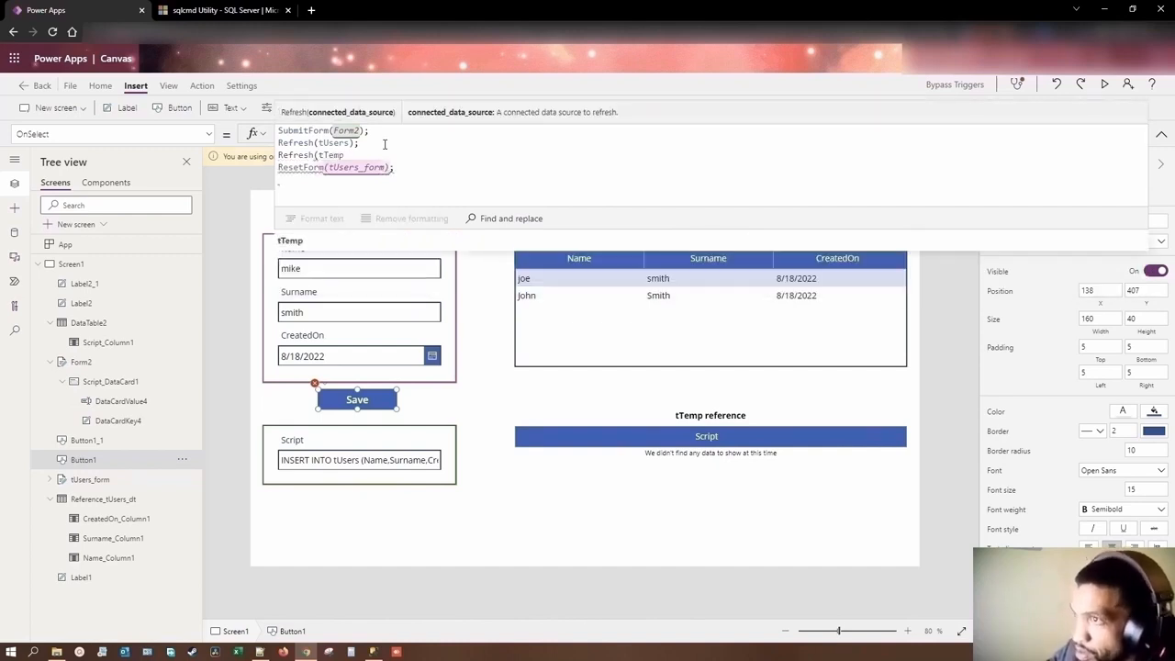
type(")")
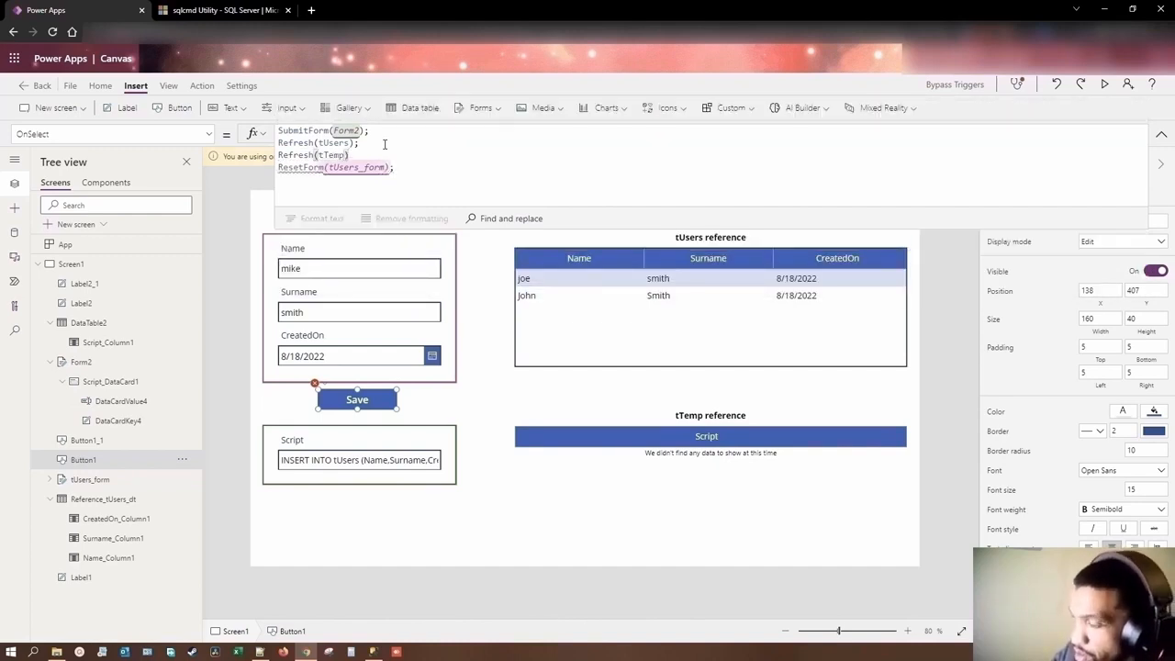
type(";")
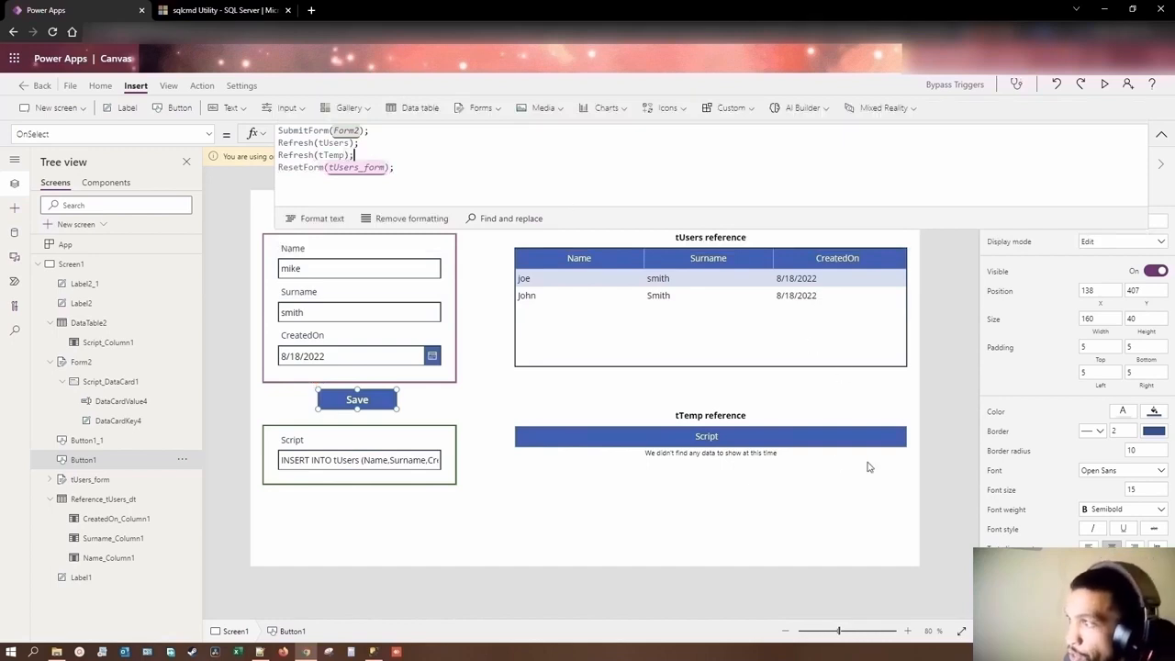
Step: Set the border thickness of the tTemp data table to 2 and collapse the expanded formula view
left_click(693, 439)
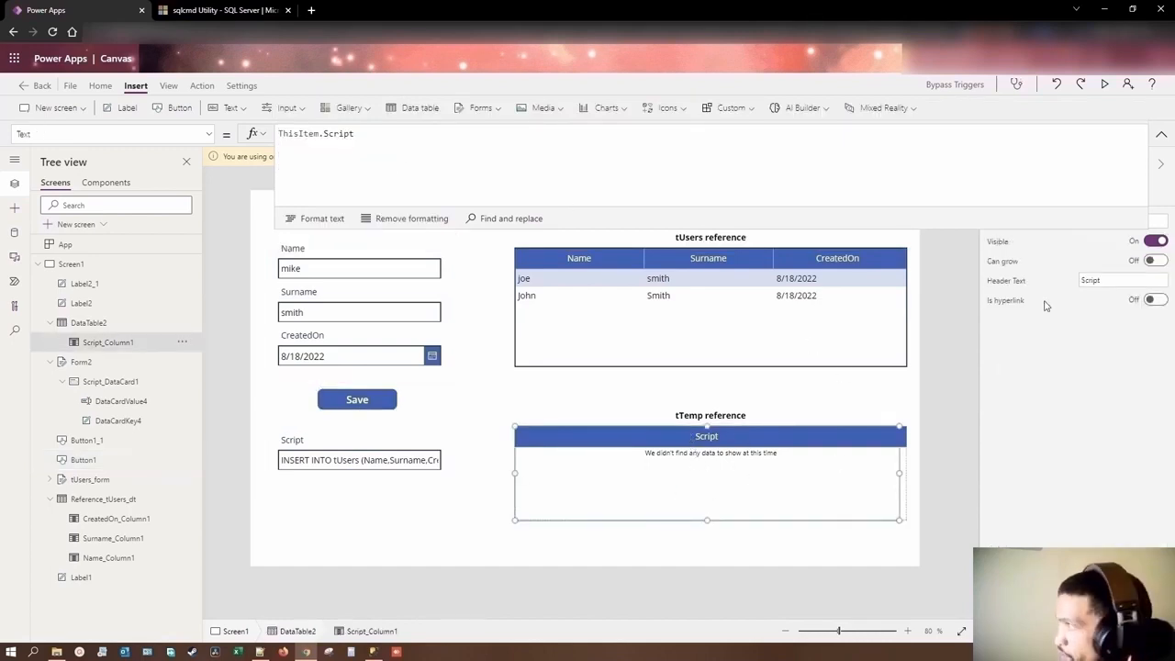
left_click(105, 327)
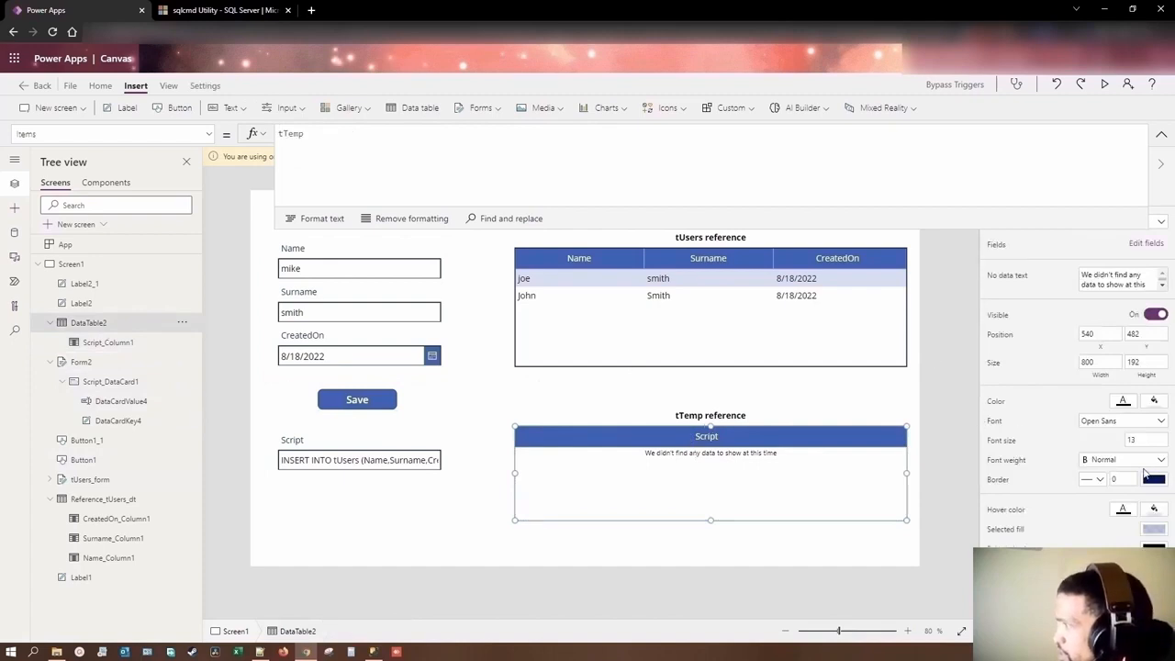
left_click(1122, 482)
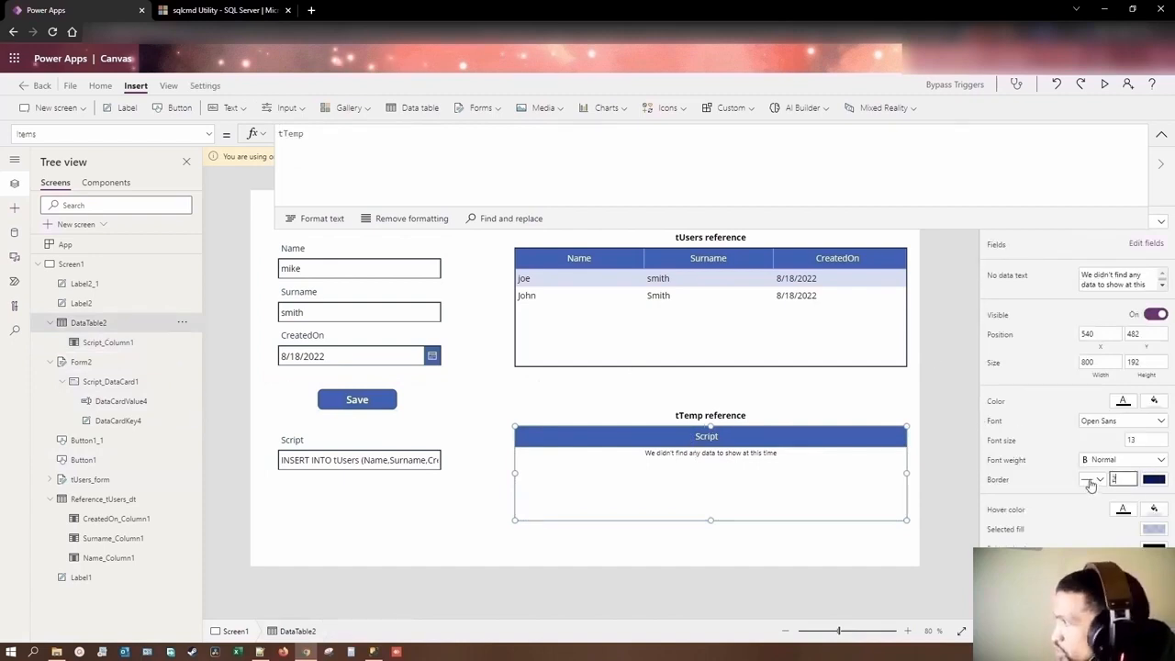
left_click(1054, 482)
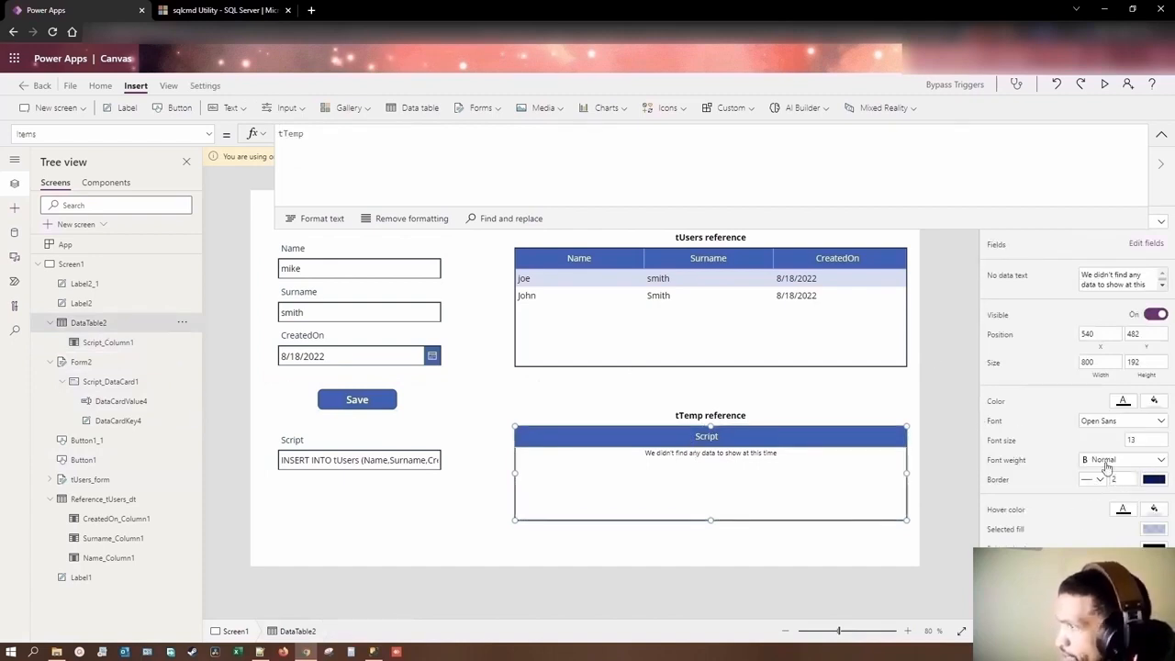
left_click(791, 406)
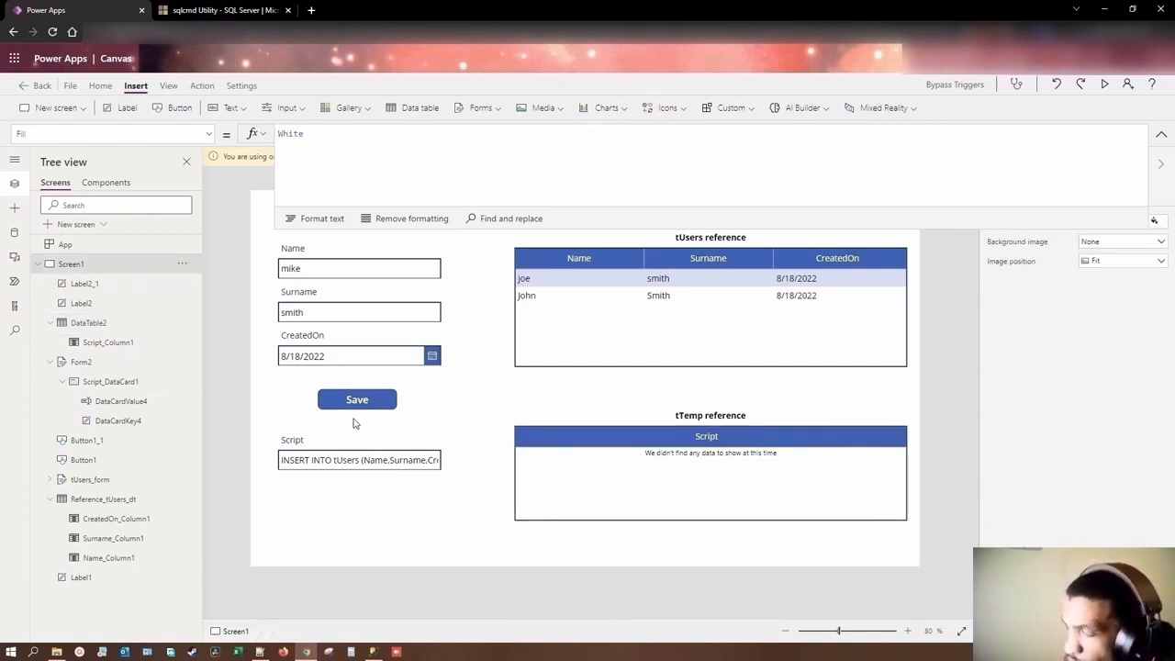
left_click_drag(703, 230, 693, 121)
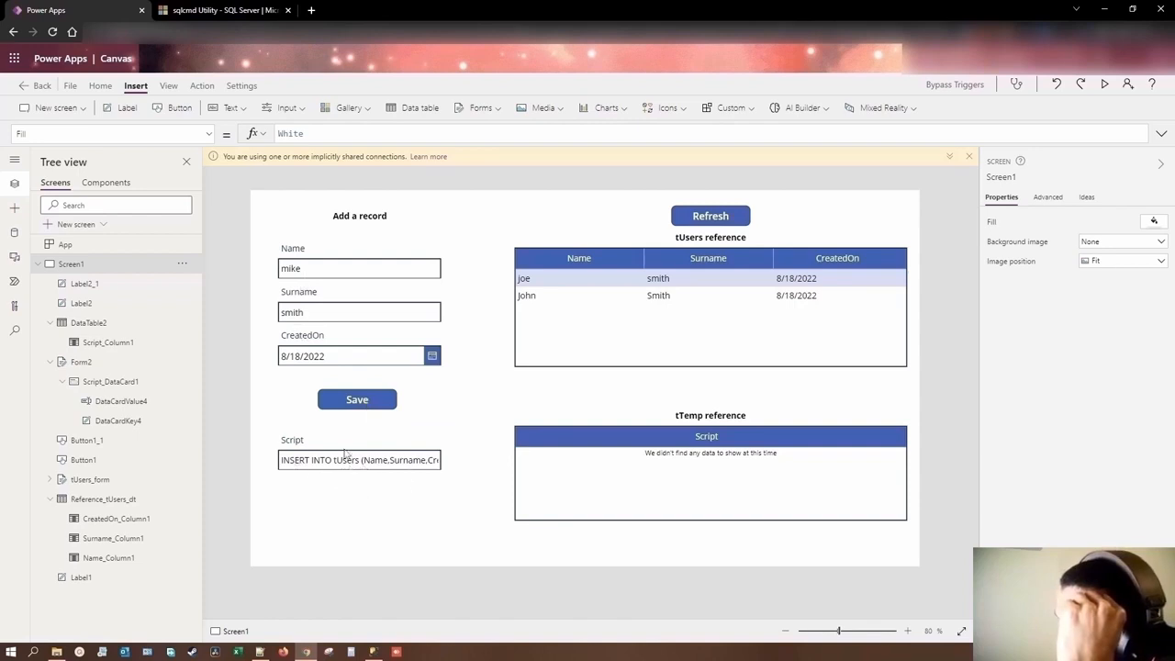
Step: Add the line "ResetForm(Form2);" at the end of the Save button's OnSelect formula by duplicating the existing ResetForm line
left_click(357, 404)
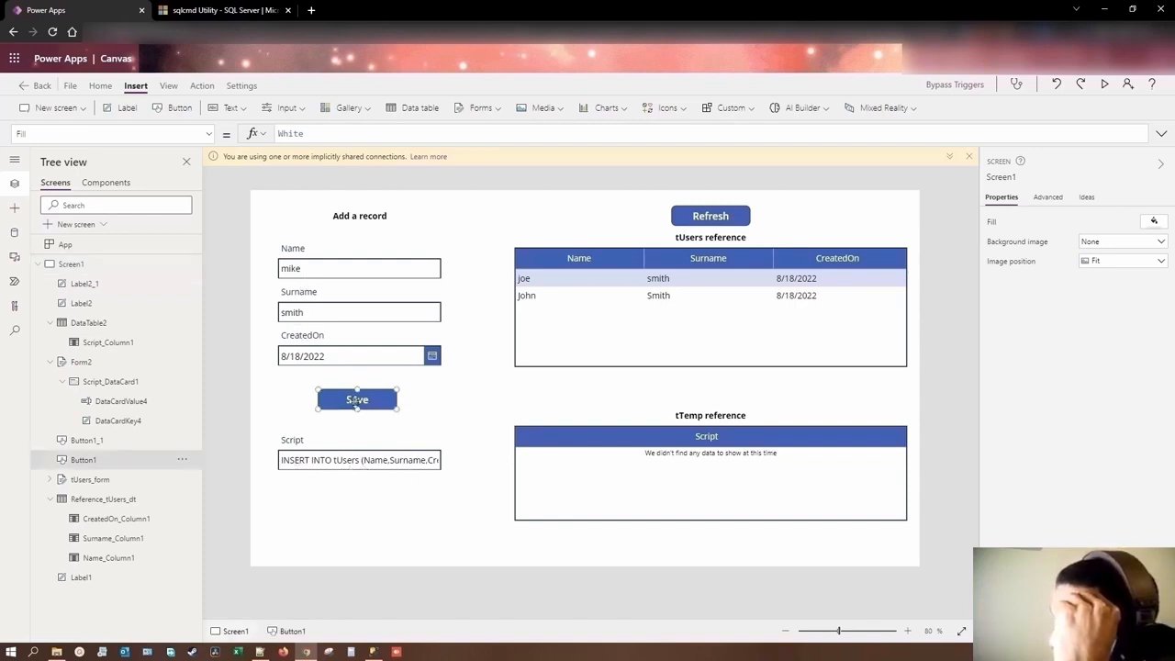
left_click(411, 137)
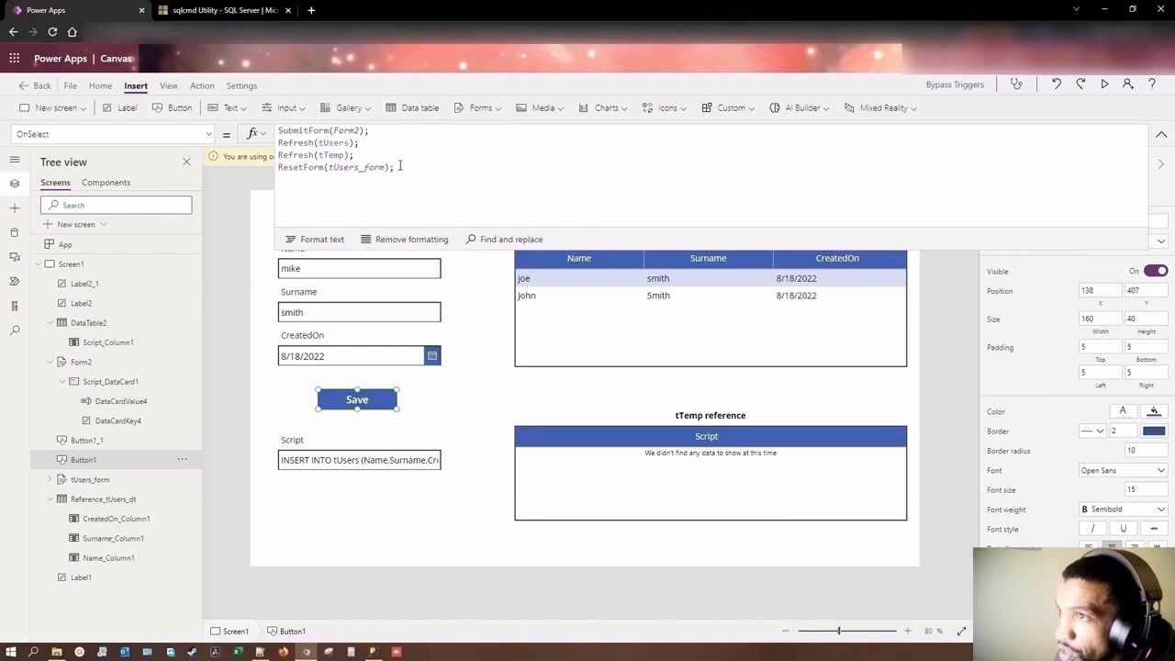
left_click_drag(401, 167, 279, 169)
key("ctrl+c")
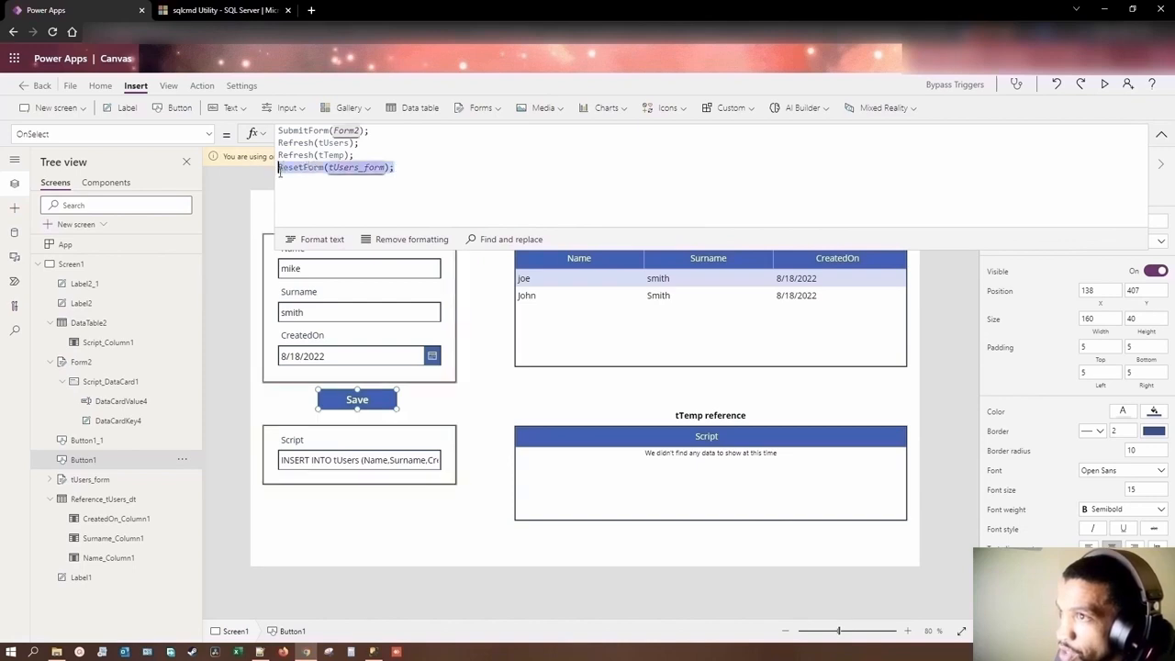
left_click(410, 167)
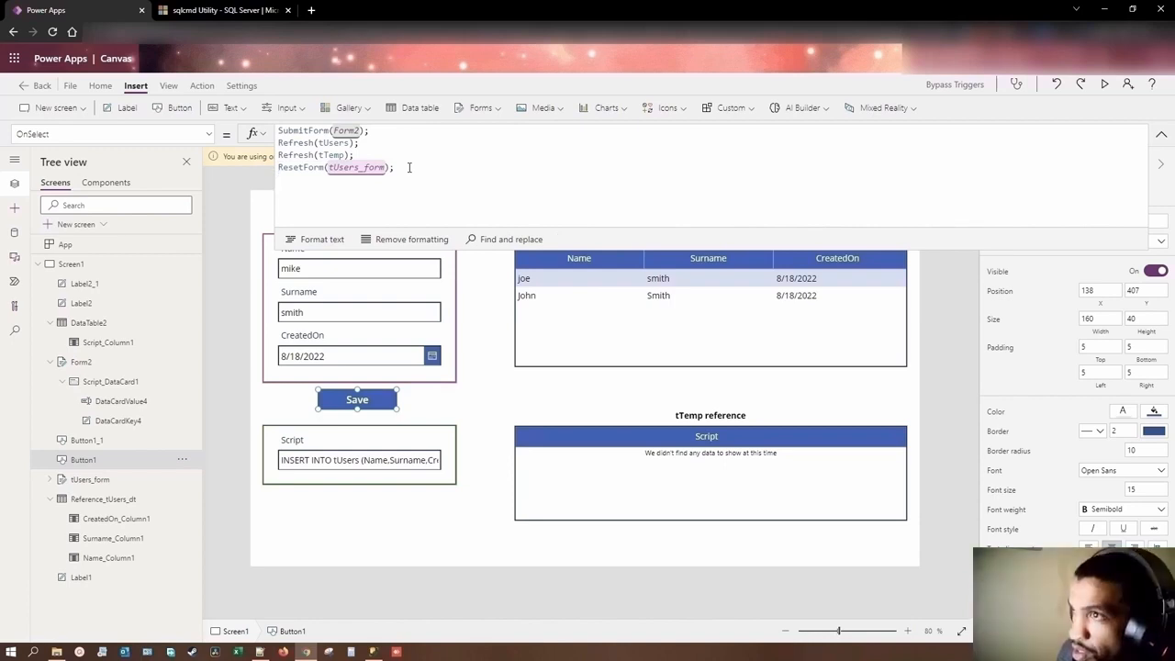
key("ctrl+v")
left_click_drag(384, 180, 328, 180)
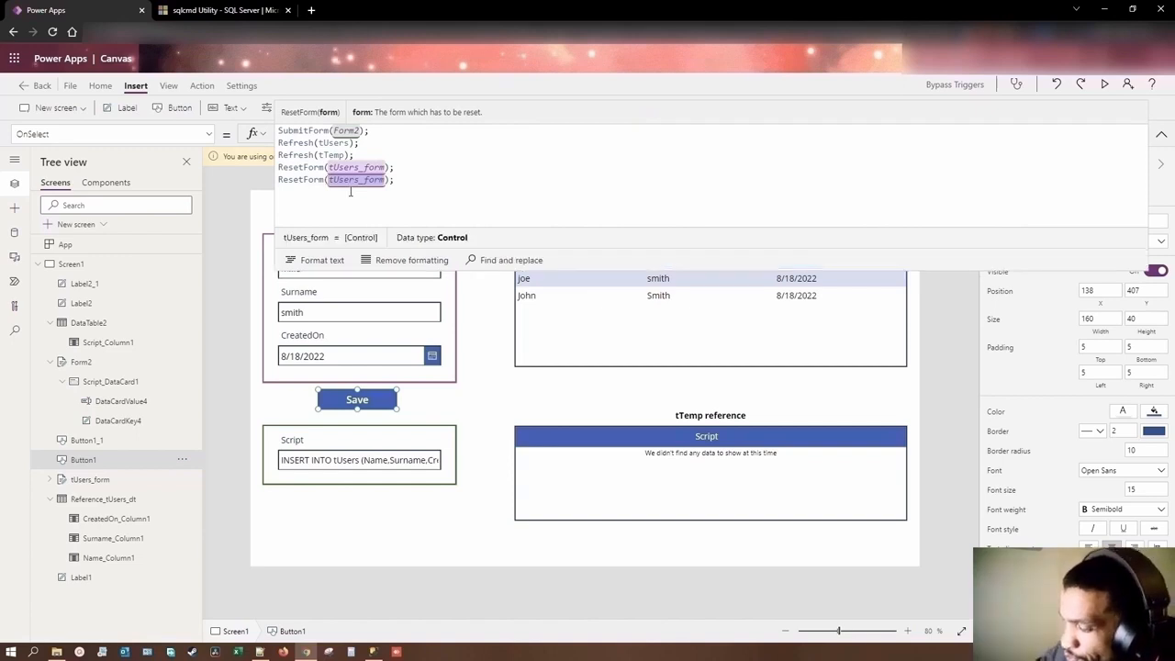
type("Form2")
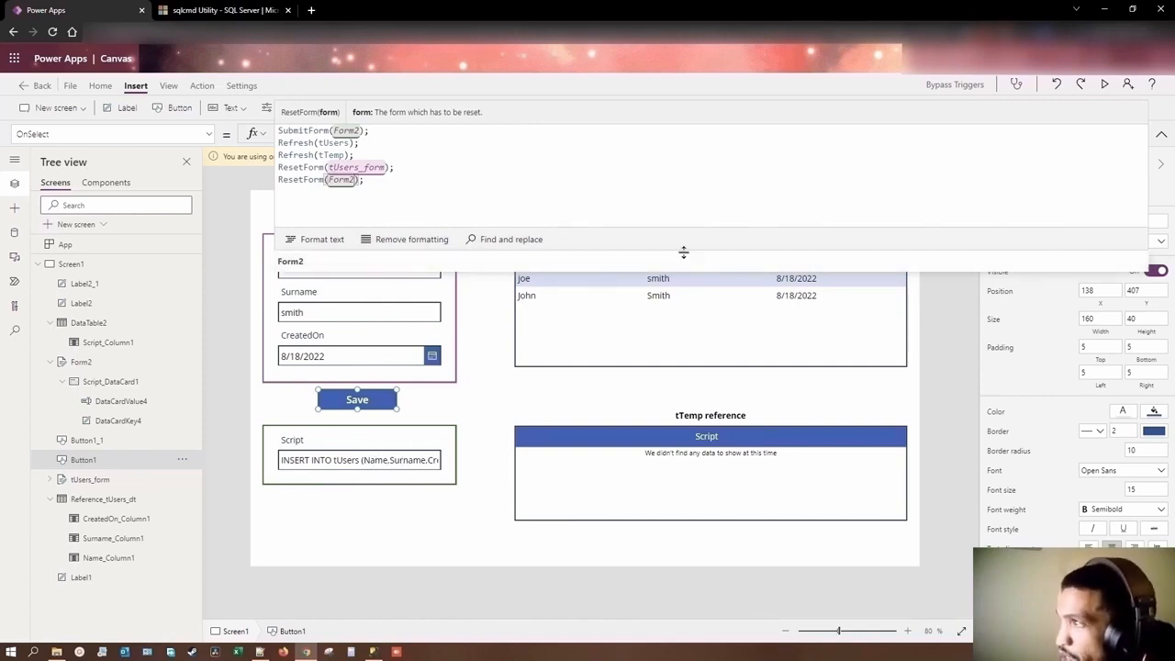
left_click_drag(683, 250, 705, 146)
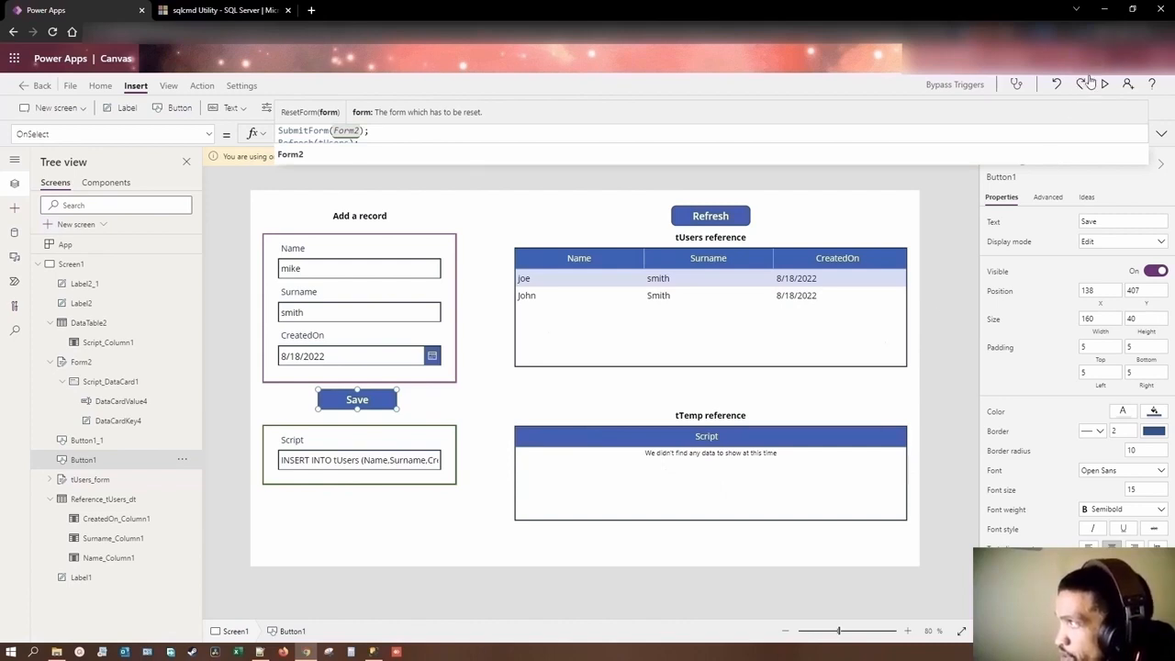
Step: Add the line "Refresh(tTemp);" after "Refresh(tUsers);" in the Refresh button's OnSelect formula and collapse the expanded formula view
left_click(715, 217)
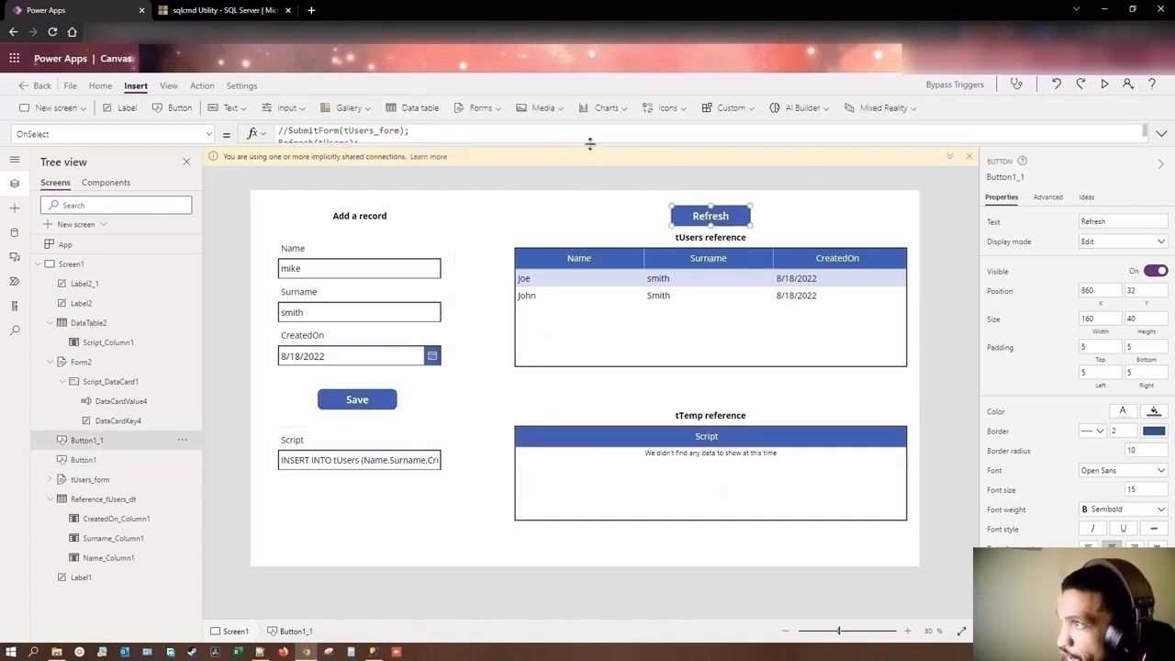
left_click_drag(590, 144, 591, 210)
left_click_drag(359, 144, 266, 144)
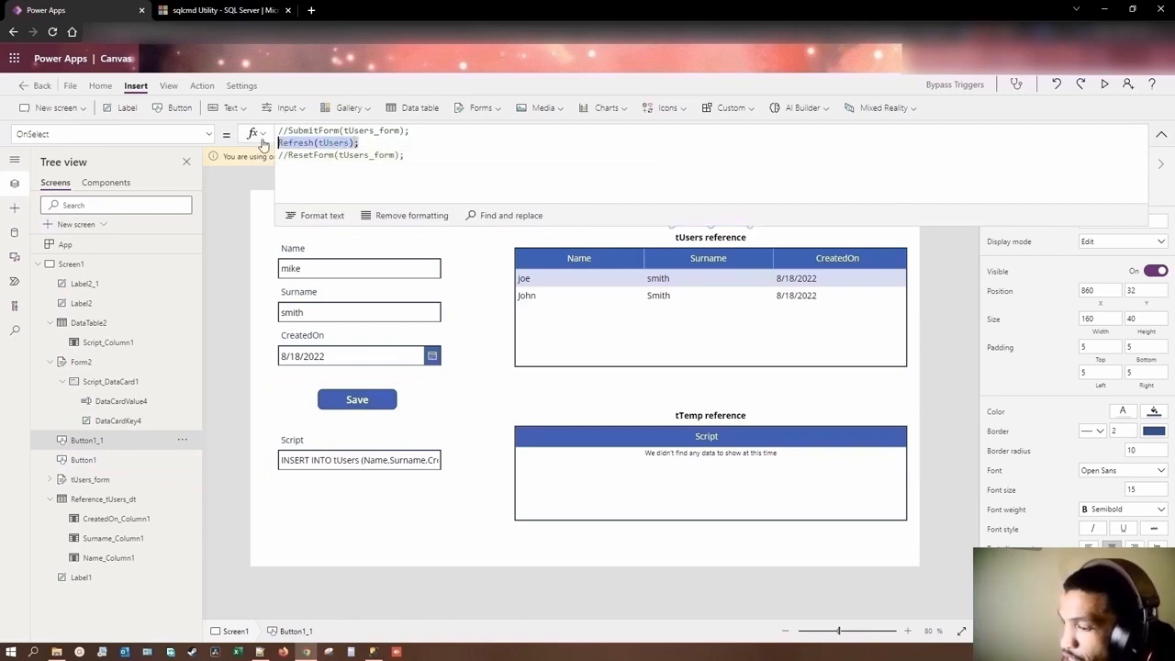
key("ctrl+c")
left_click(383, 144)
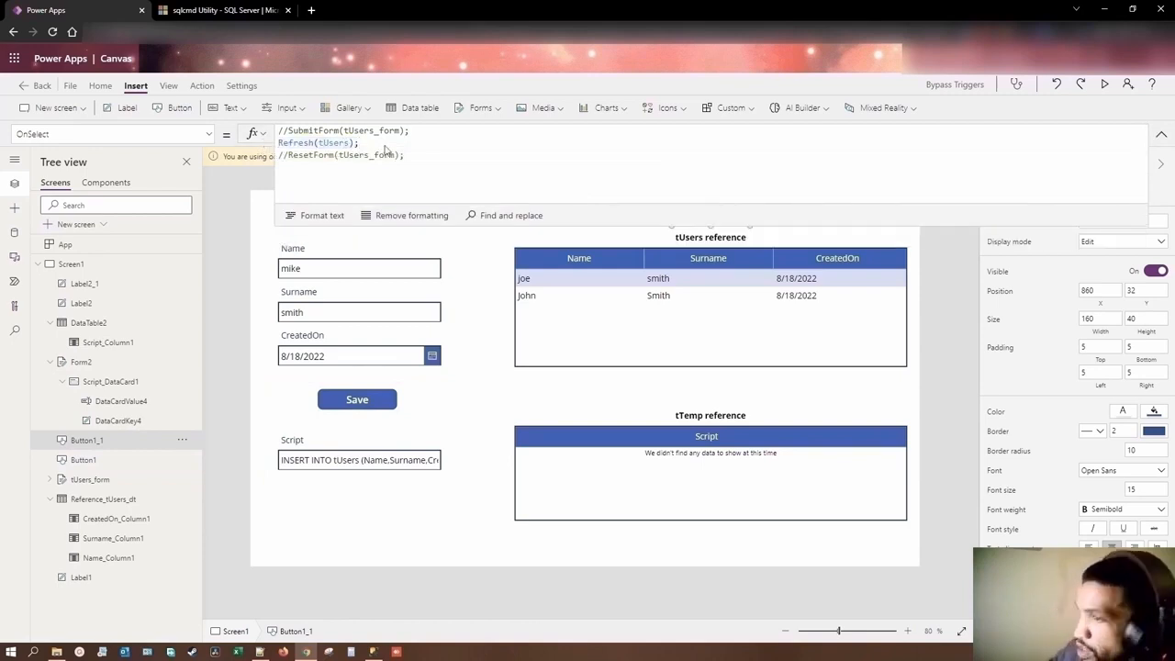
key("Return")
key("ctrl+v")
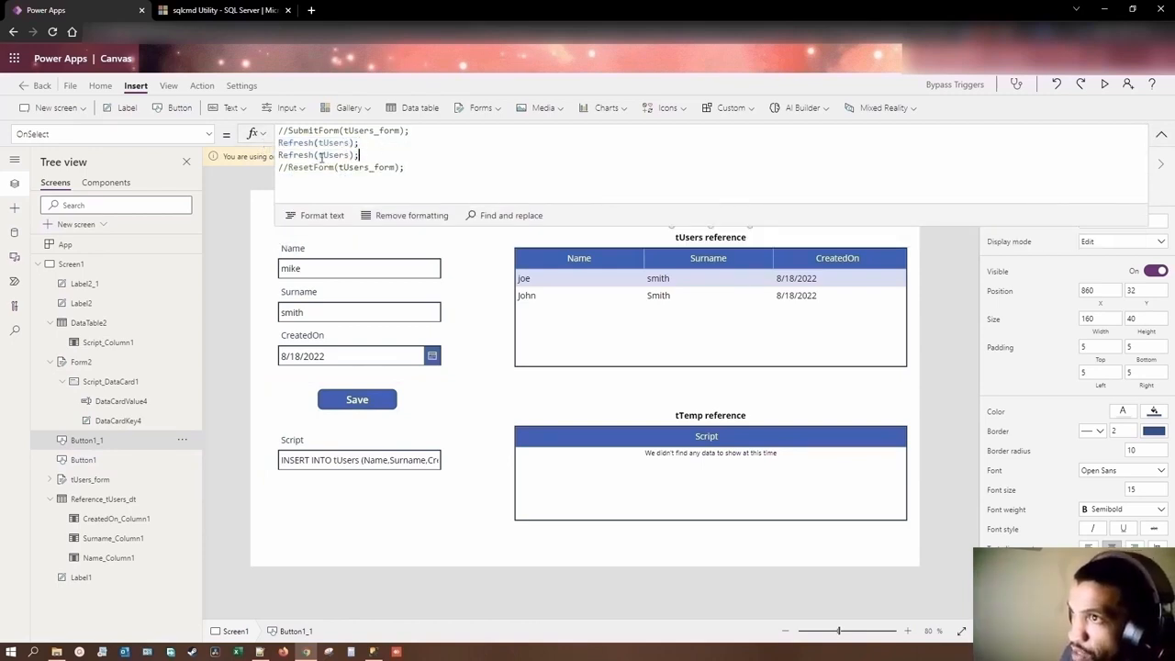
left_click_drag(323, 156, 348, 156)
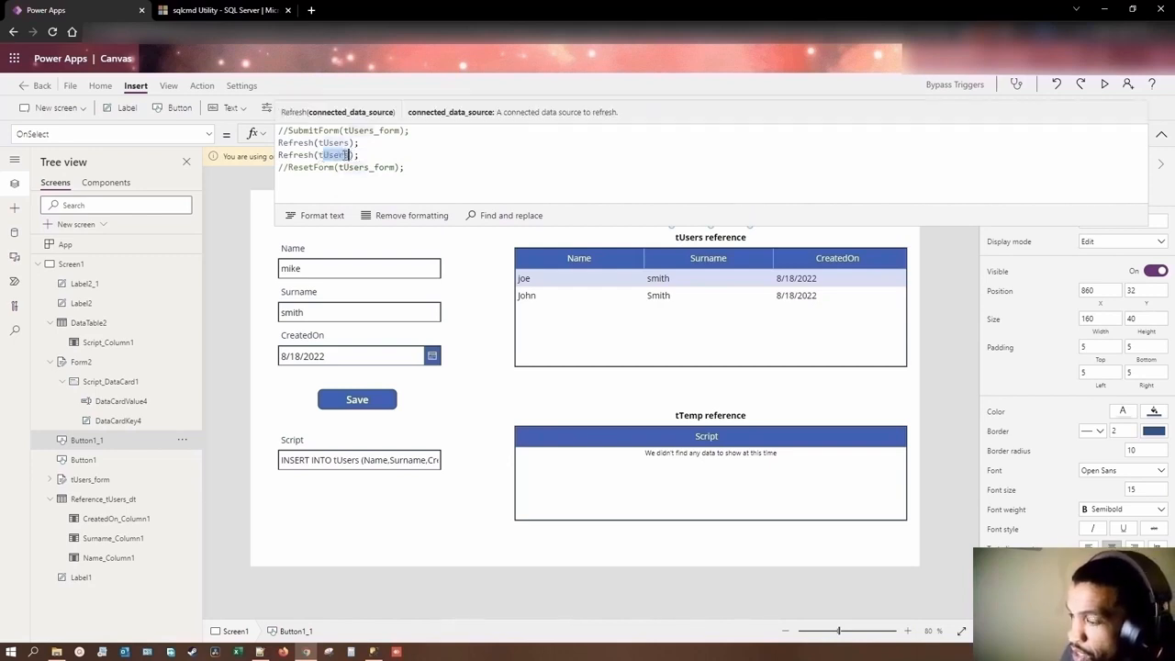
type("Temp")
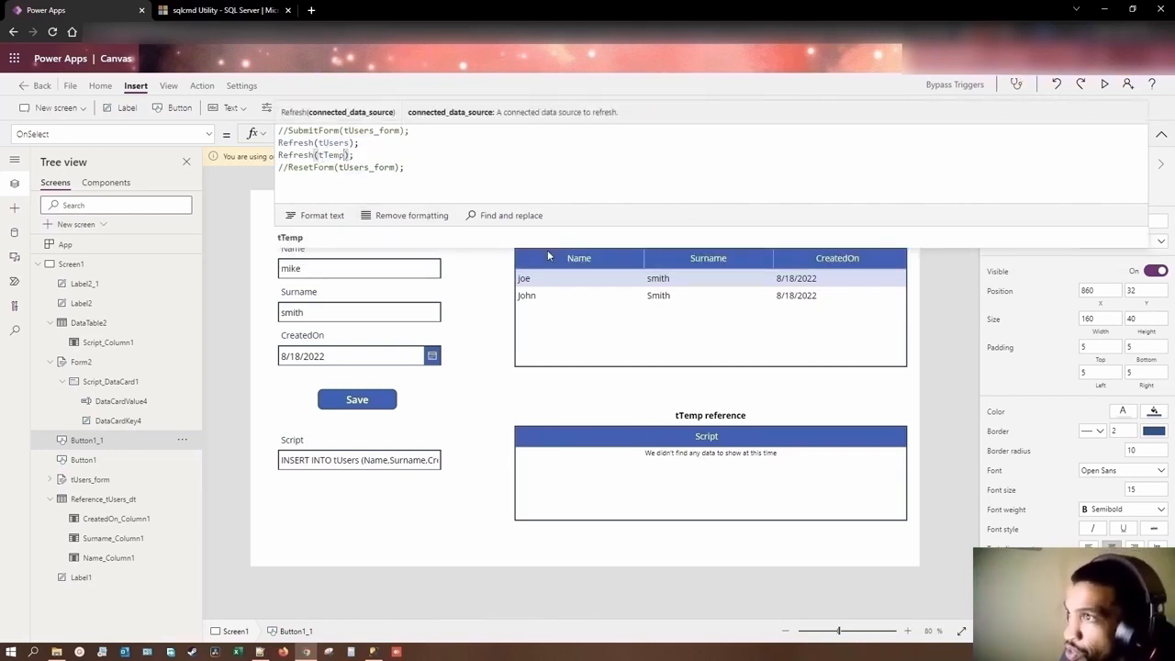
left_click_drag(557, 224, 559, 128)
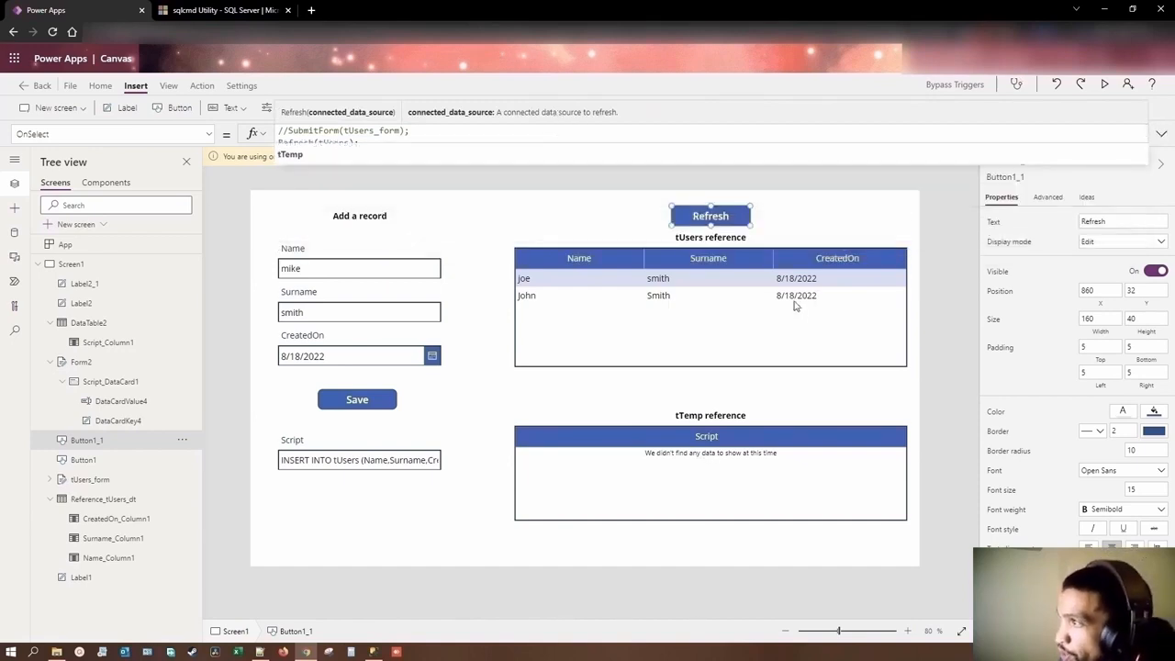
Step: Preview the app and save the filled-in record so that its INSERT script is stored in tTemp
left_click(1107, 85)
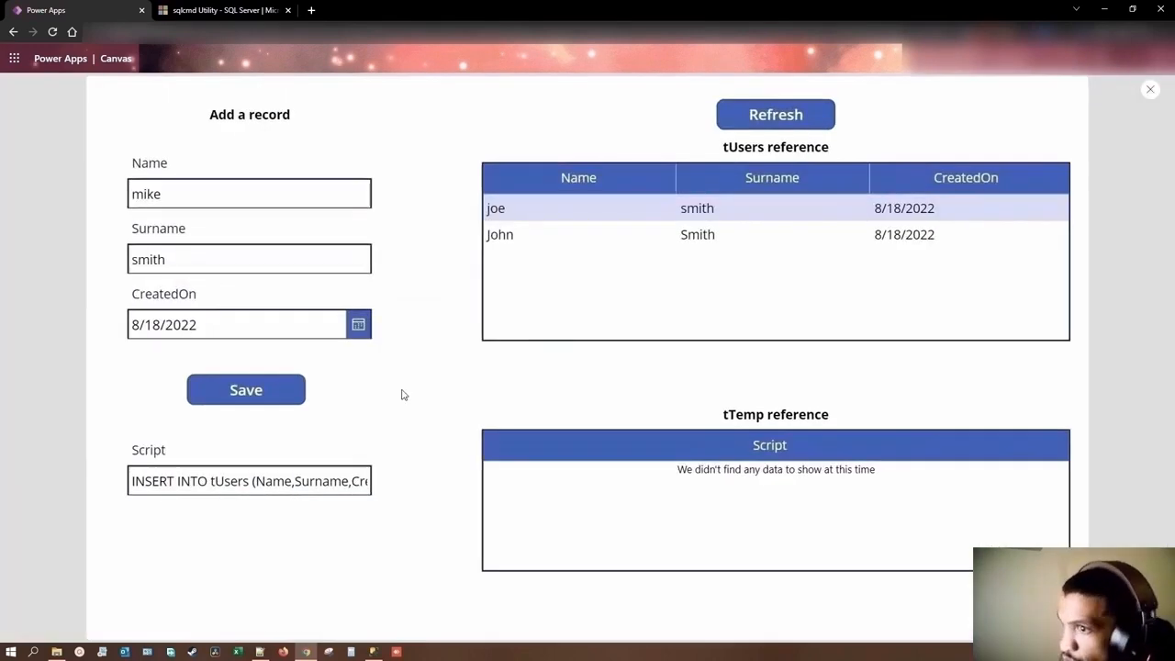
left_click(249, 396)
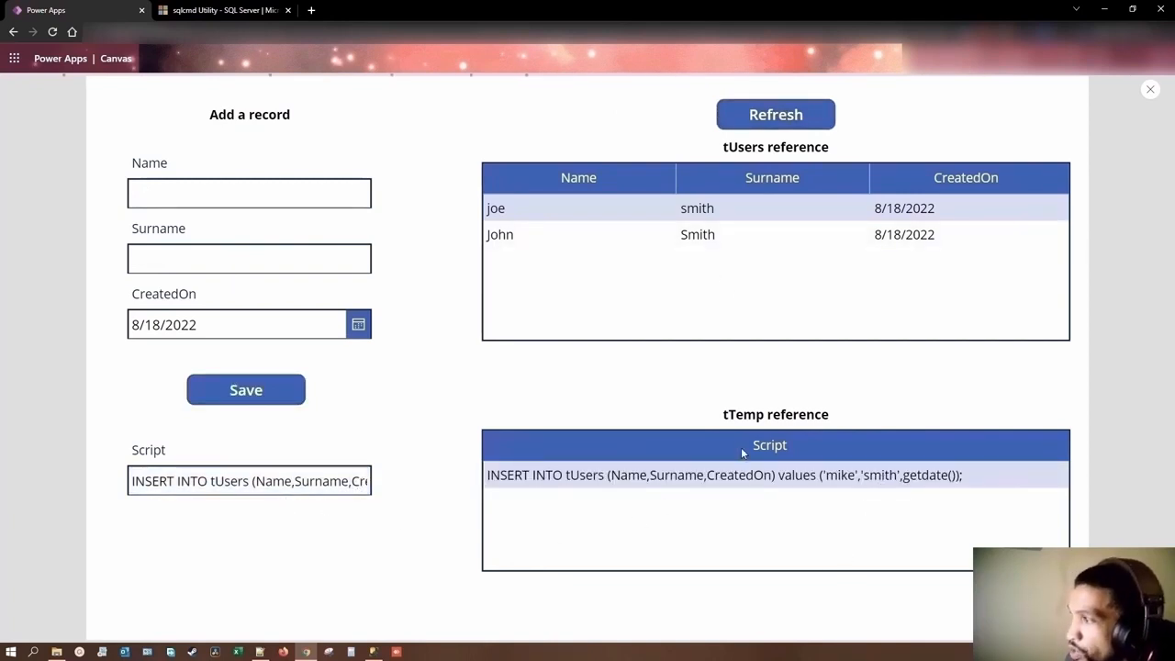
Step: Switch to Notepad++ and view the SQLCMD command in SQLCMD_BypassTrigger_Part1.bat
mouse_move(263, 654)
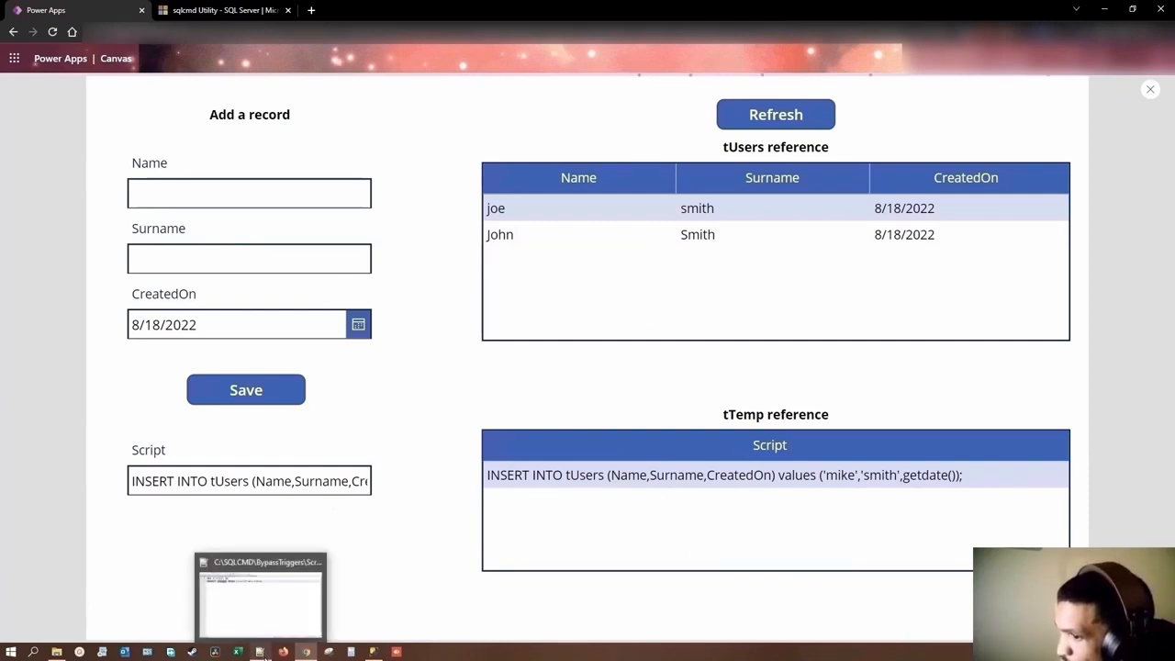
left_click(260, 597)
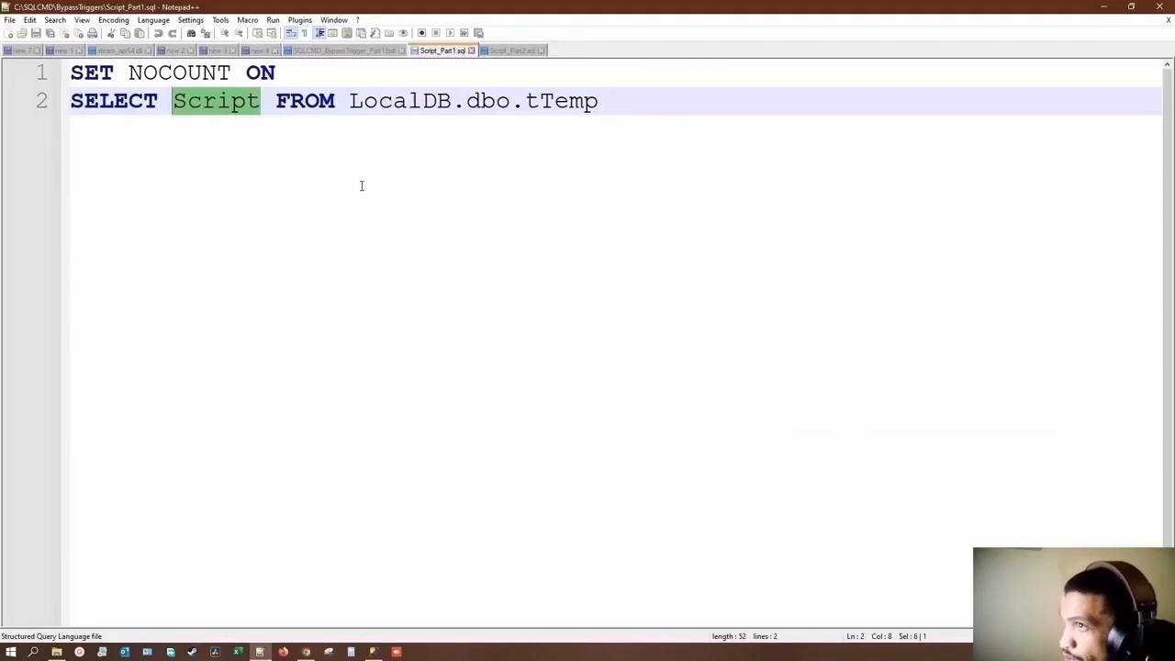
left_click(368, 52)
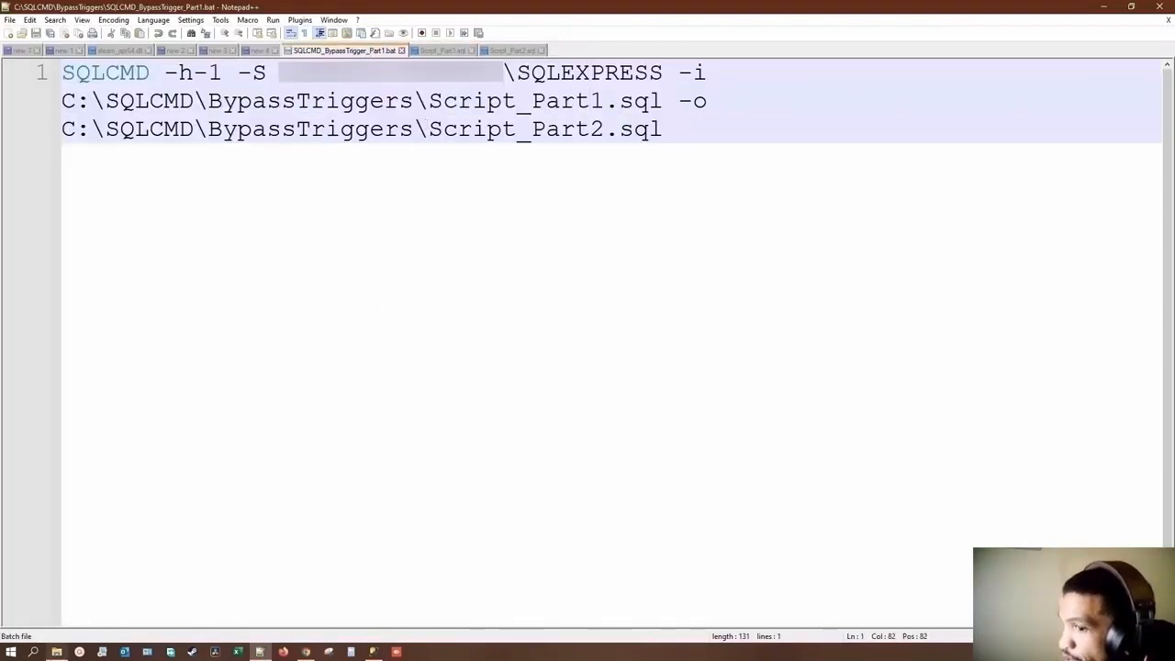
Step: Bring up the BypassTriggers folder in File Explorer, reposition its window and enlarge the file icons
left_click(56, 652)
left_click_drag(703, 280, 477, 237)
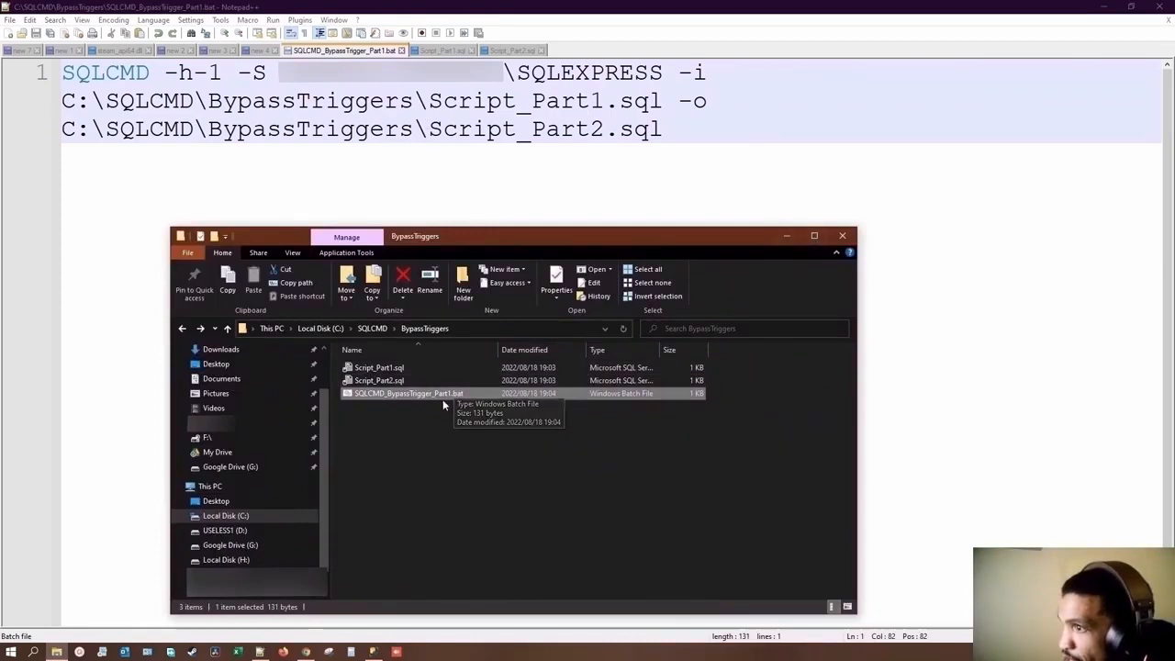
scroll(452, 409, "up", 4)
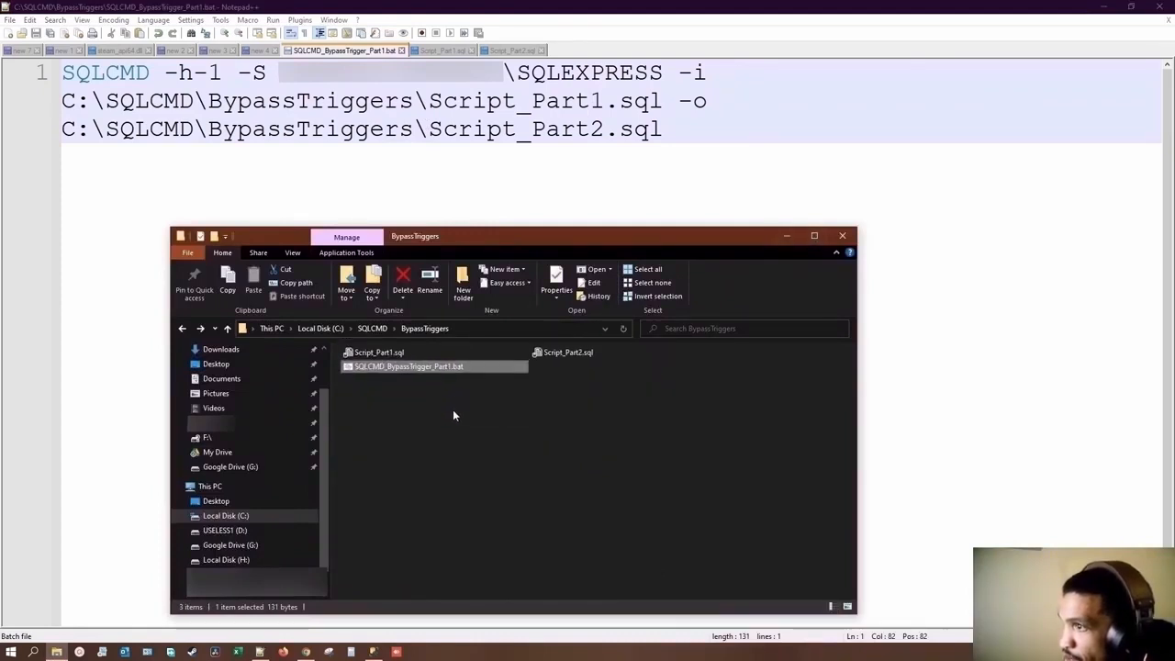
scroll(453, 410, "up", 2)
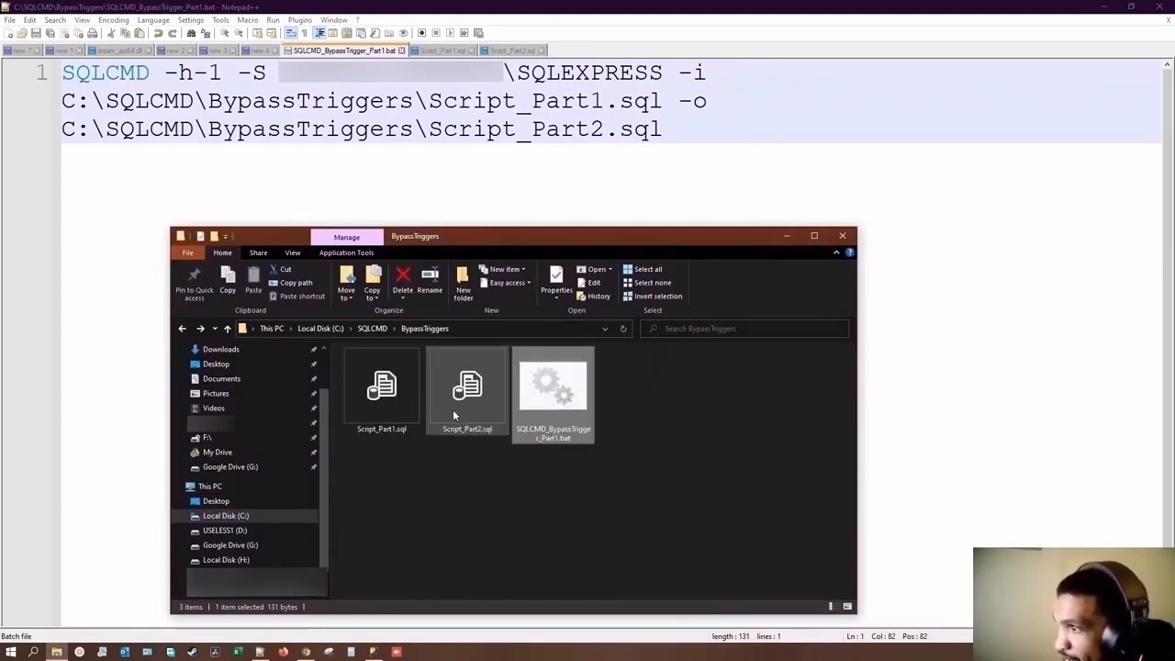
left_click(612, 442)
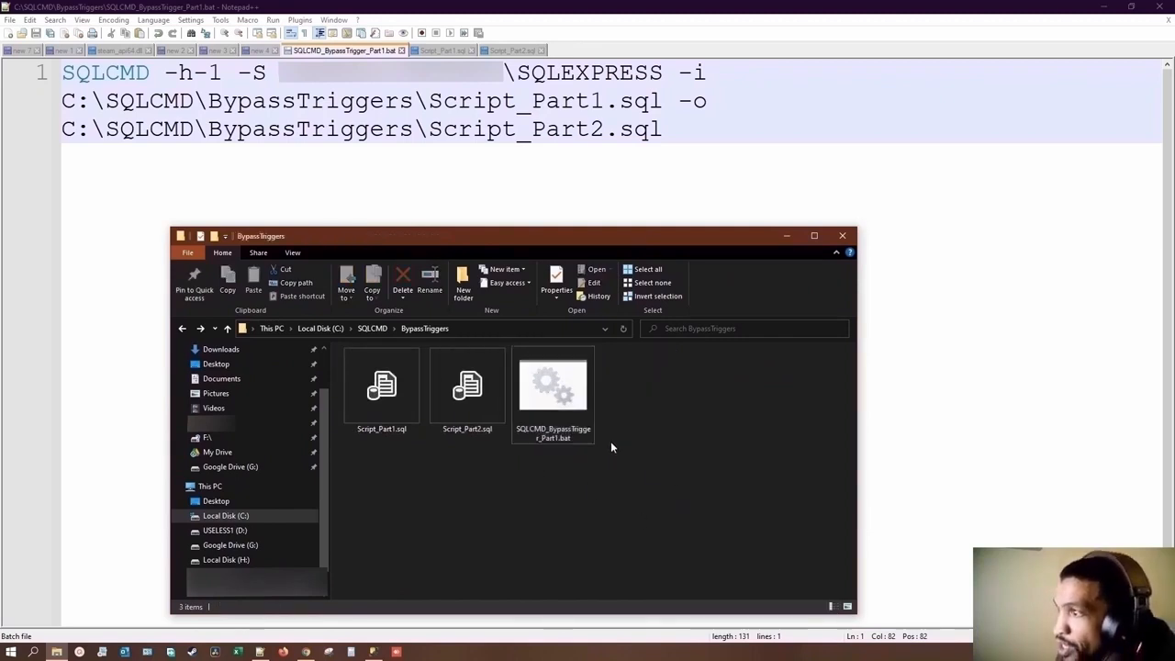
left_click(566, 438)
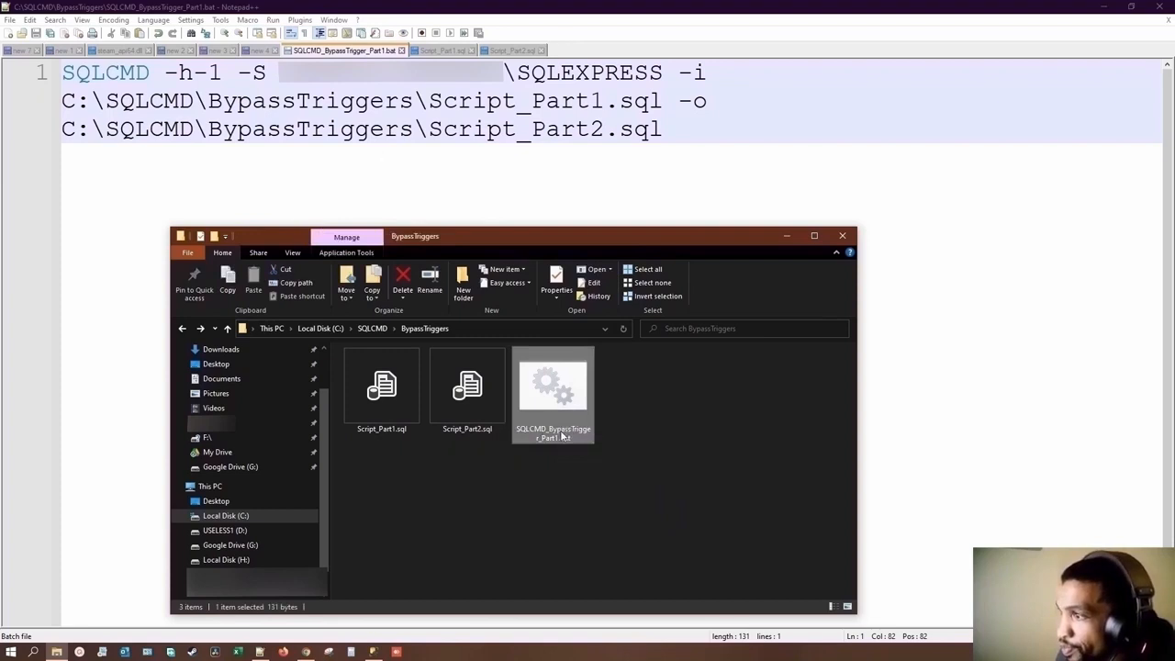
right_click(564, 433)
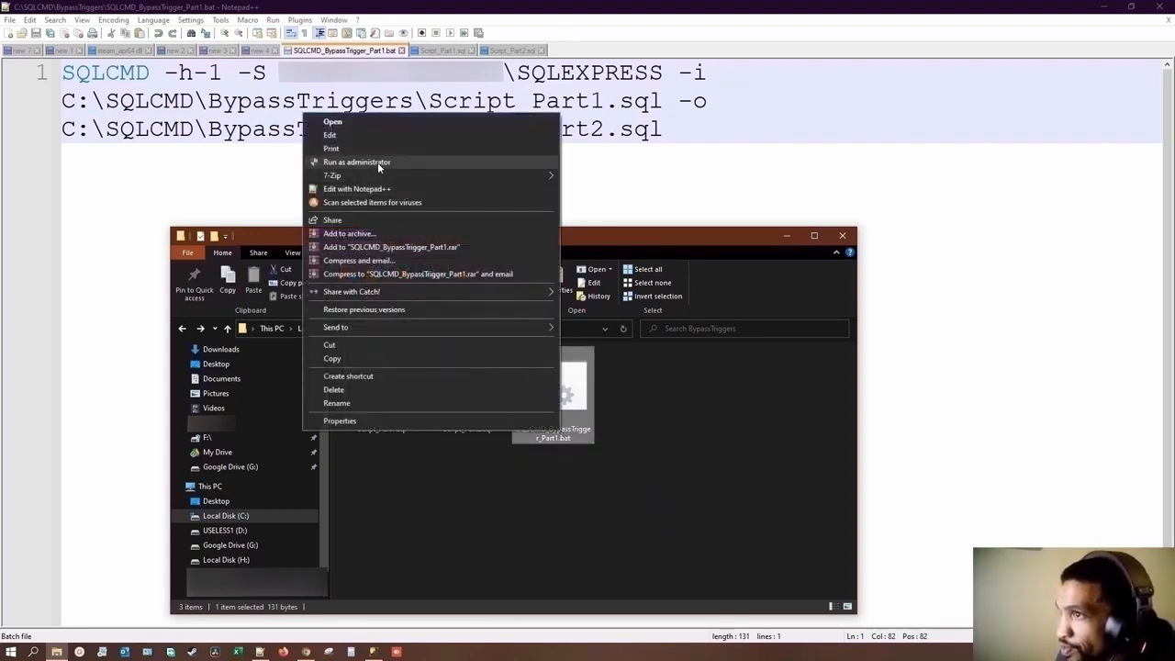
left_click(602, 246)
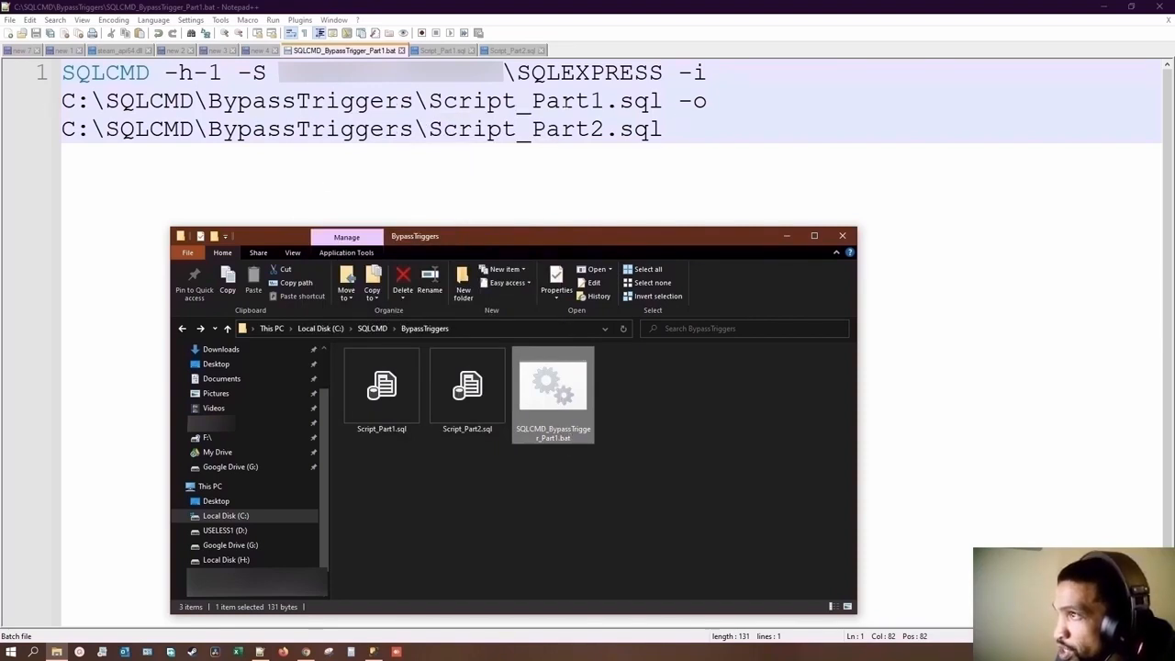
Step: Delete the entire contents of Script_Part2.sql in Notepad++ and save the empty file
left_click(437, 51)
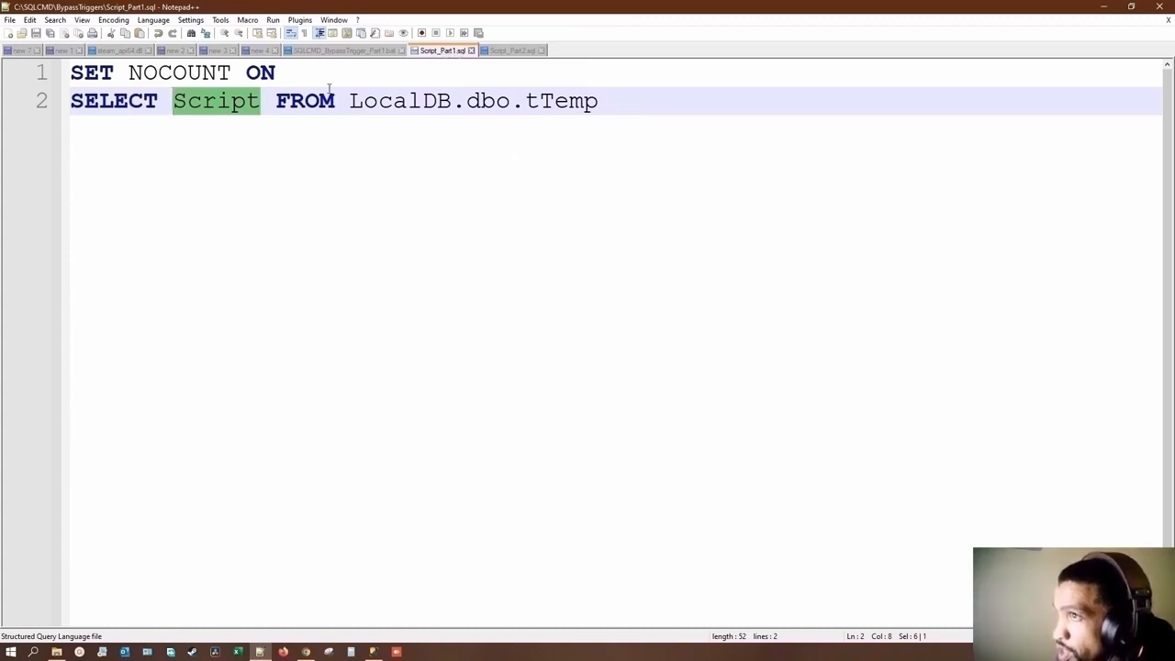
left_click(514, 50)
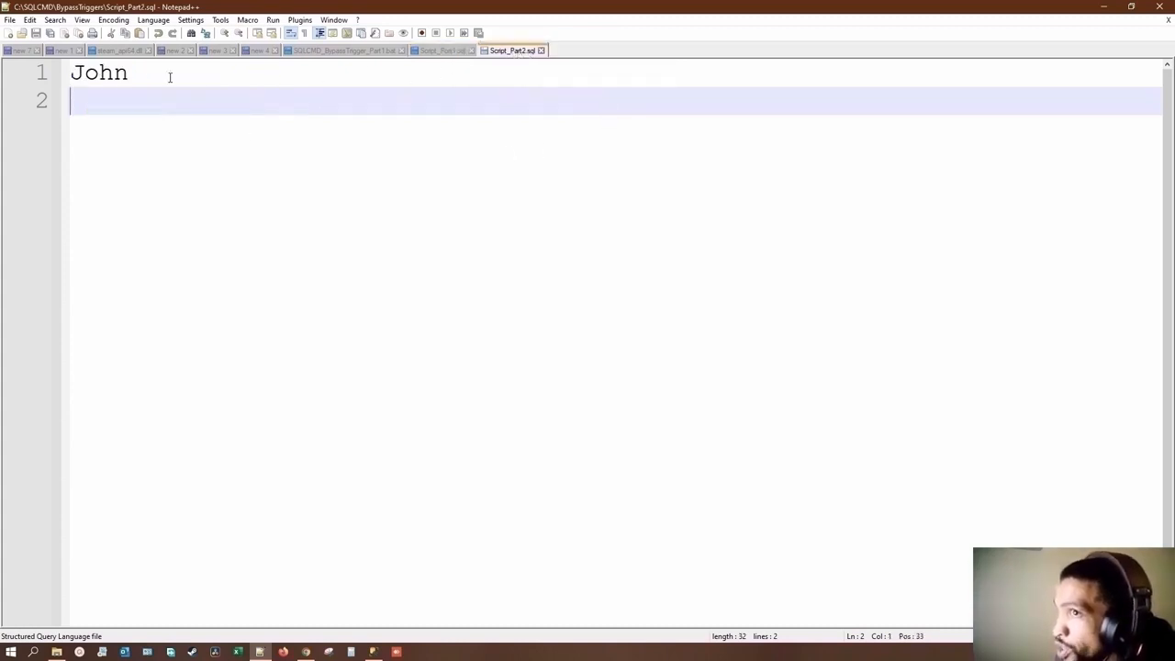
left_click_drag(170, 77, 66, 77)
key("Delete")
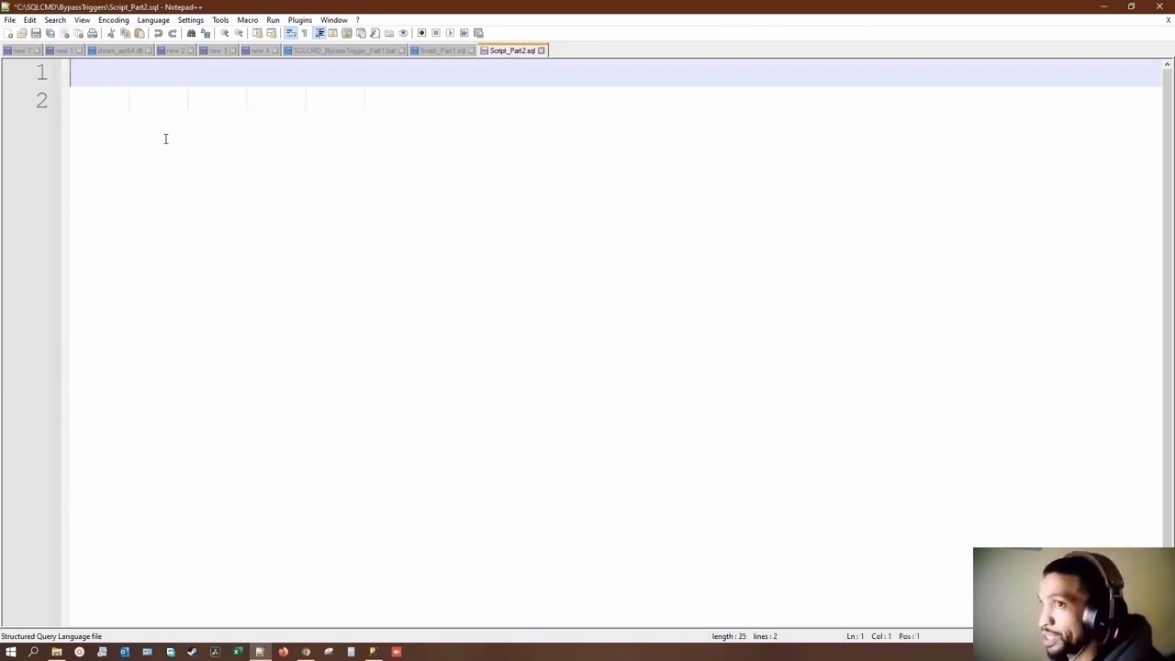
left_click(110, 113)
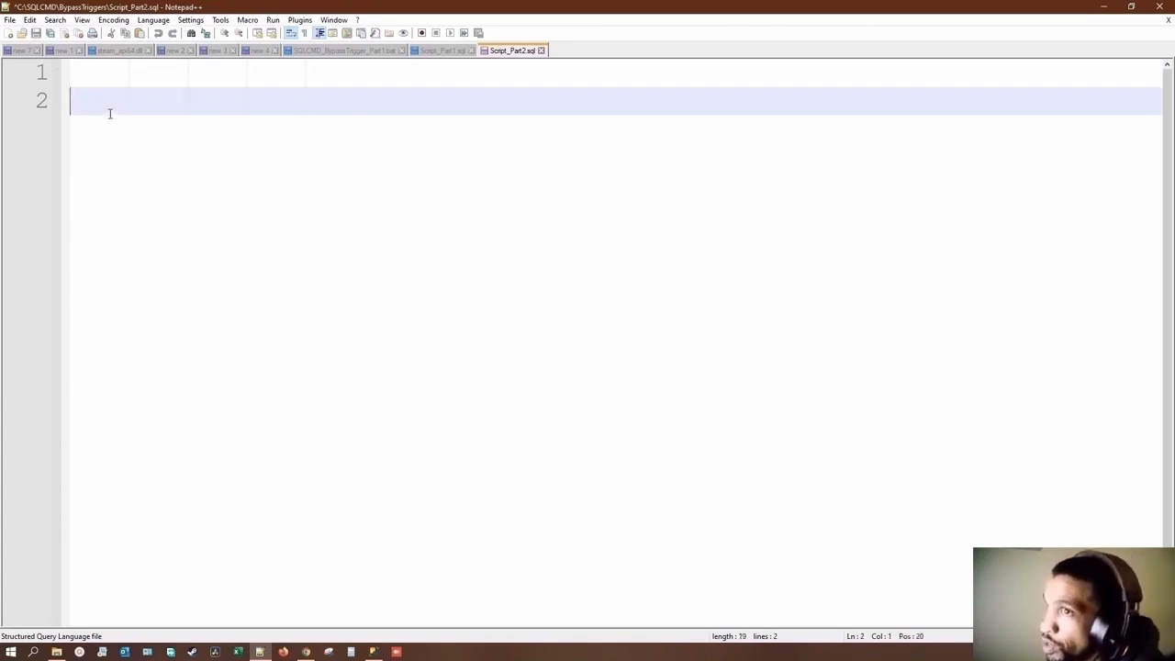
key("ctrl+a")
key("Delete")
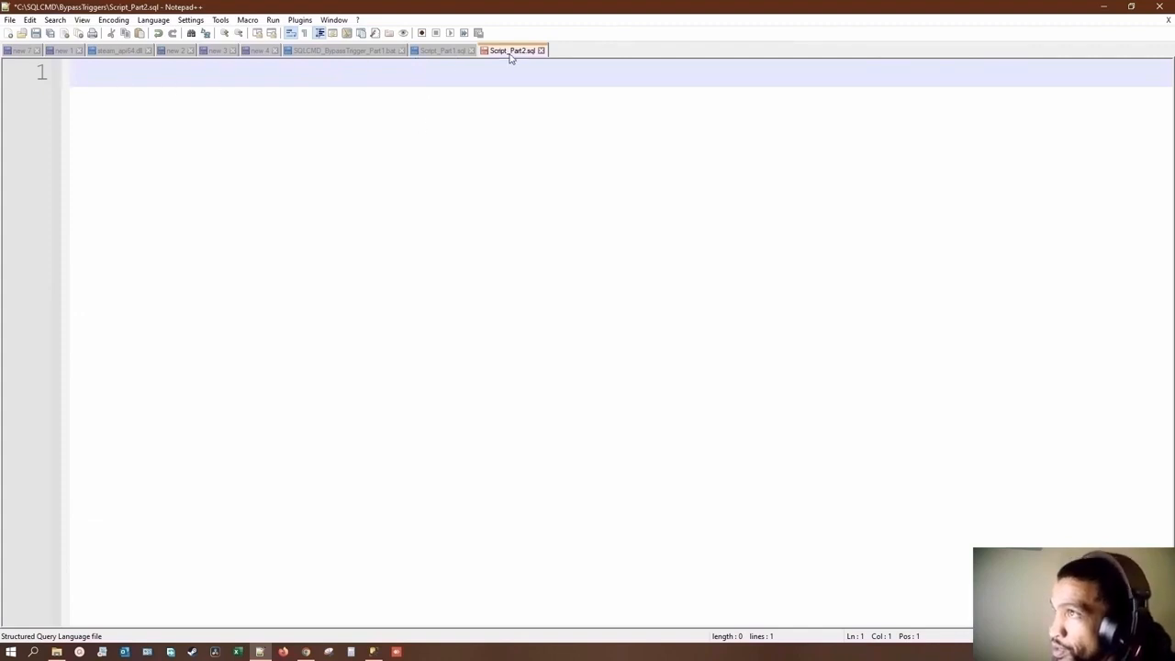
left_click(37, 33)
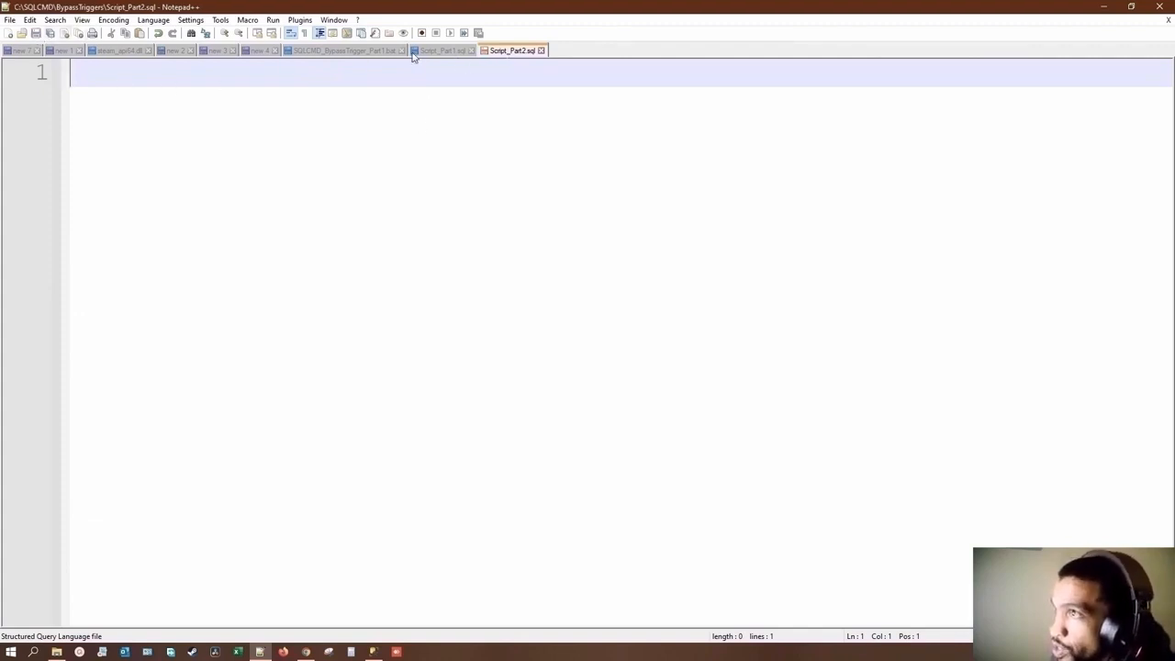
Step: Run SQLCMD_BypassTrigger_Part1.bat from the BypassTriggers folder as administrator
left_click(446, 50)
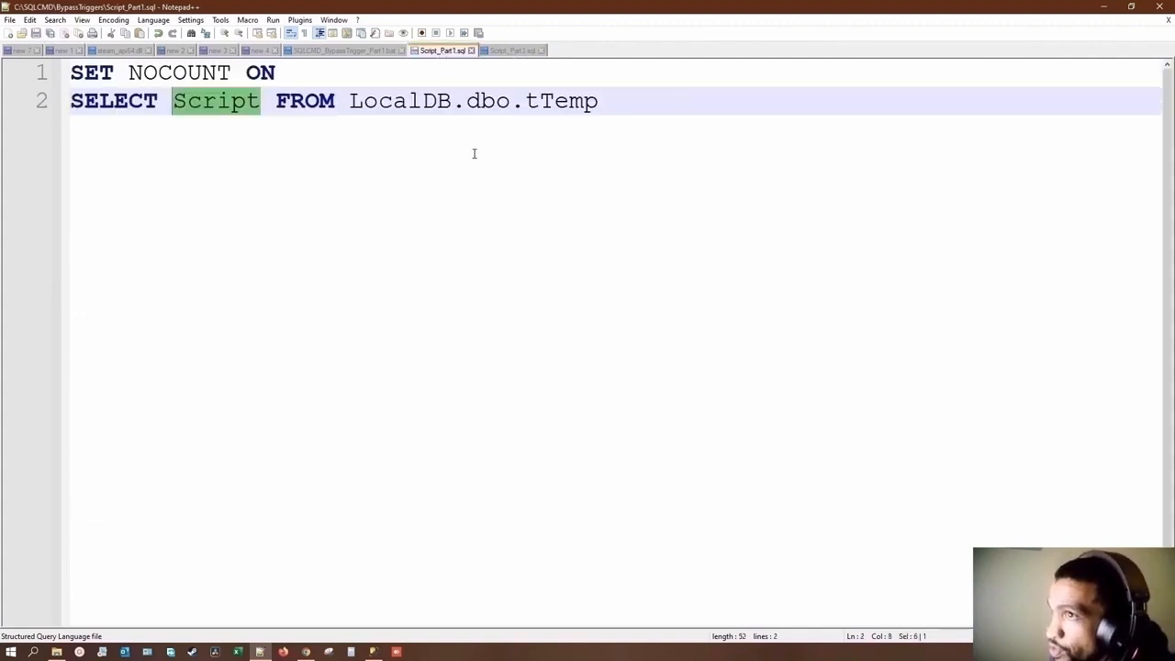
left_click(362, 52)
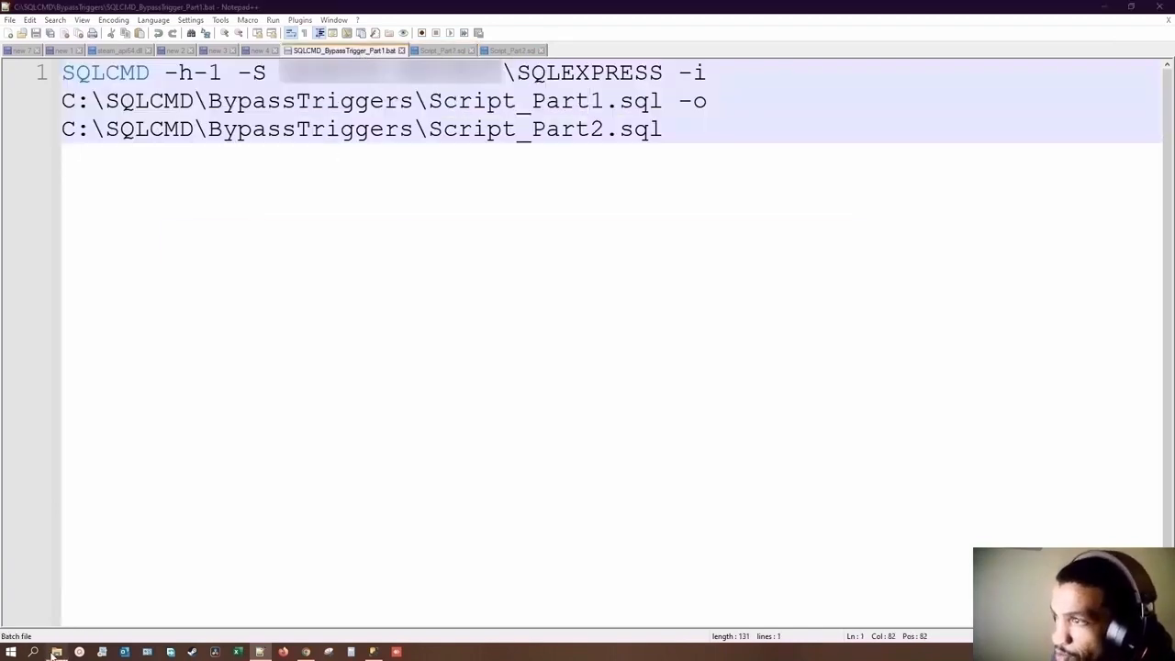
left_click(56, 652)
right_click(536, 406)
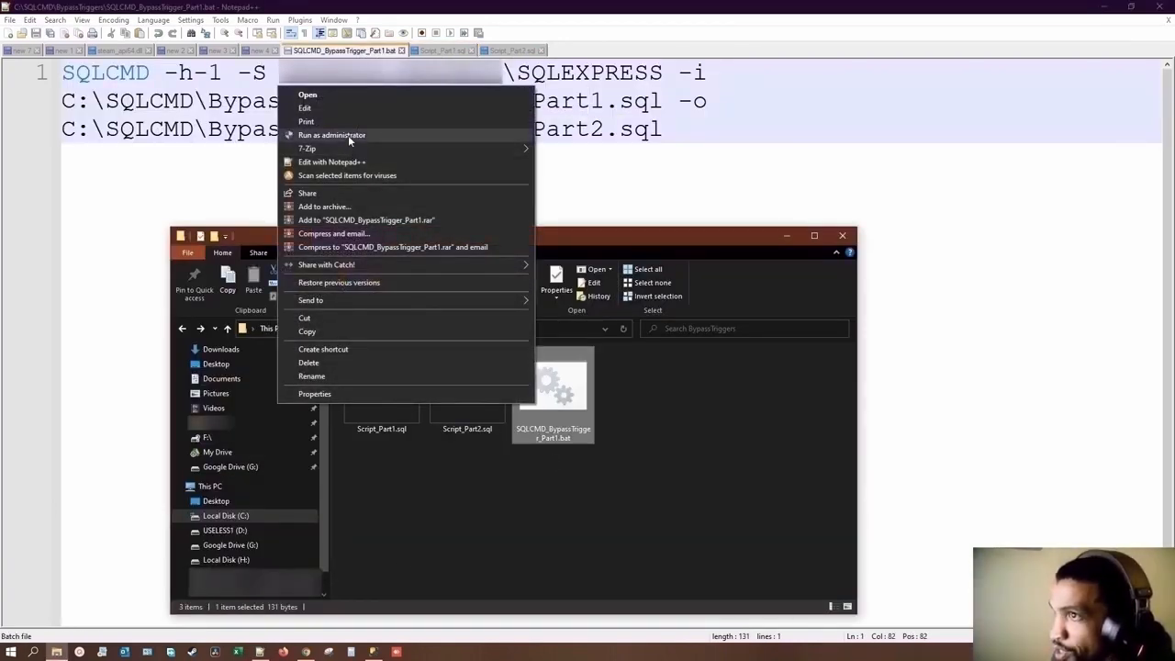
left_click(348, 135)
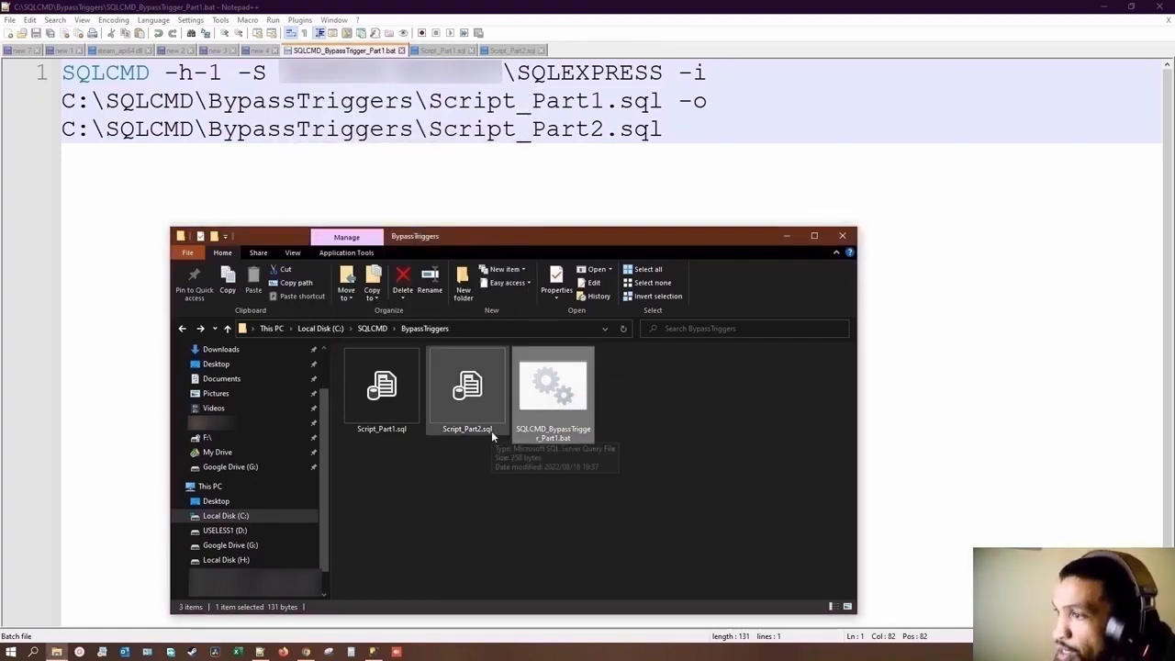
Step: Return to Script_Part2.sql in Notepad++ and reload it from disk to check the script written by the batch file
left_click(449, 52)
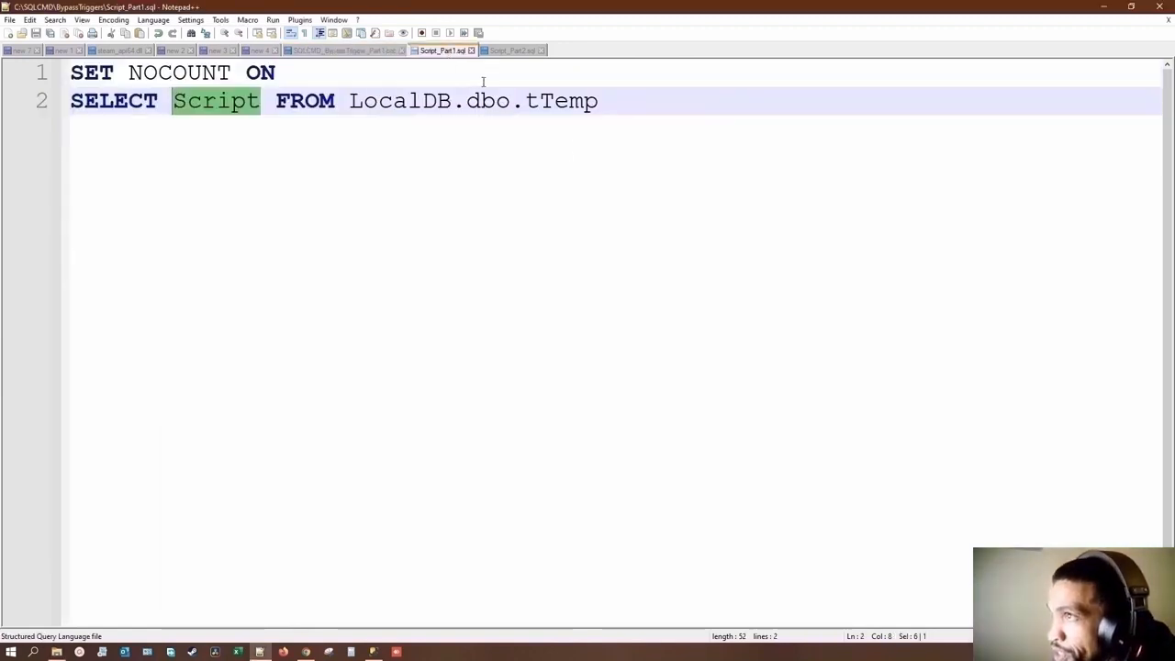
left_click(501, 53)
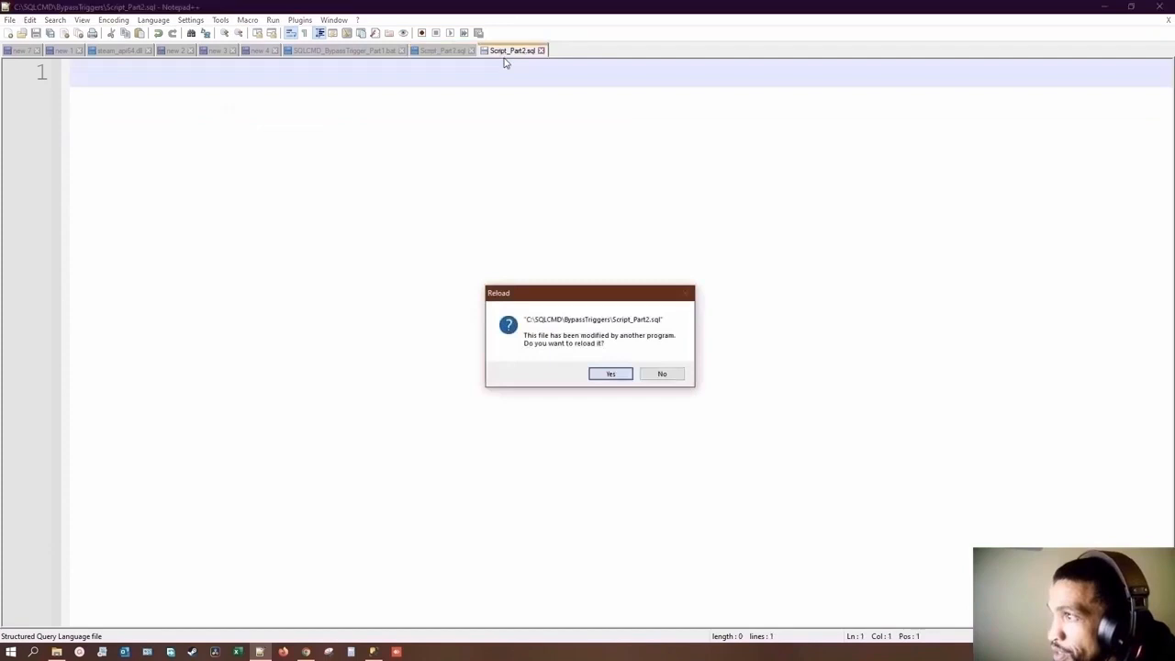
left_click(611, 374)
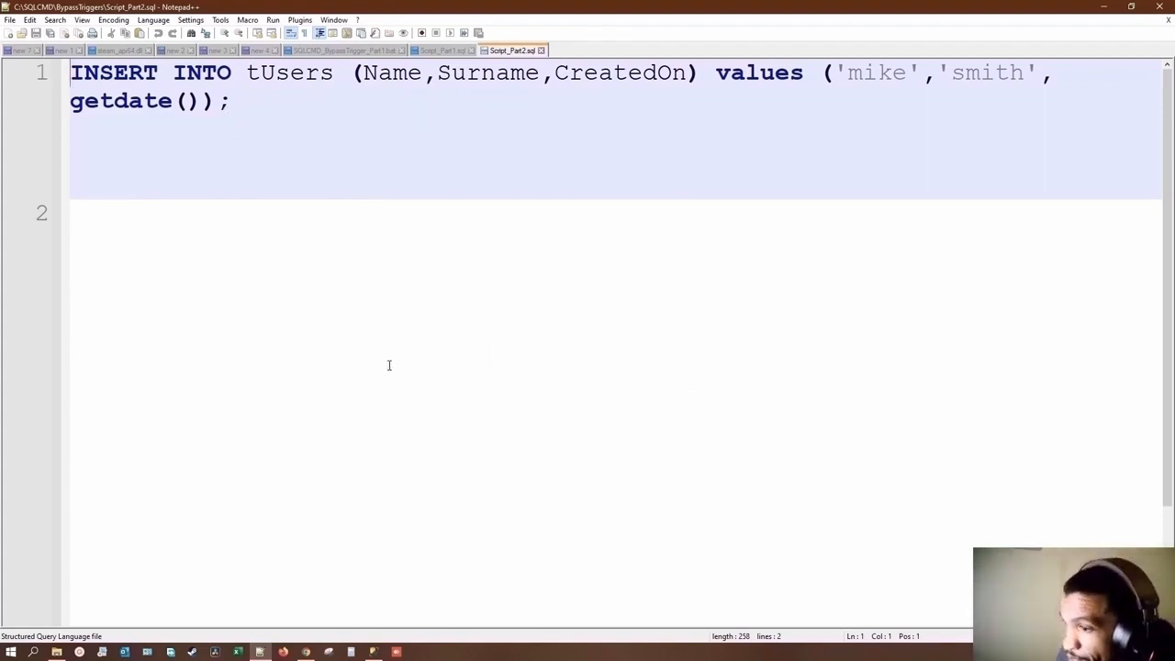
Step: Search Windows for "task sc" and open Task Scheduler
left_click(11, 651)
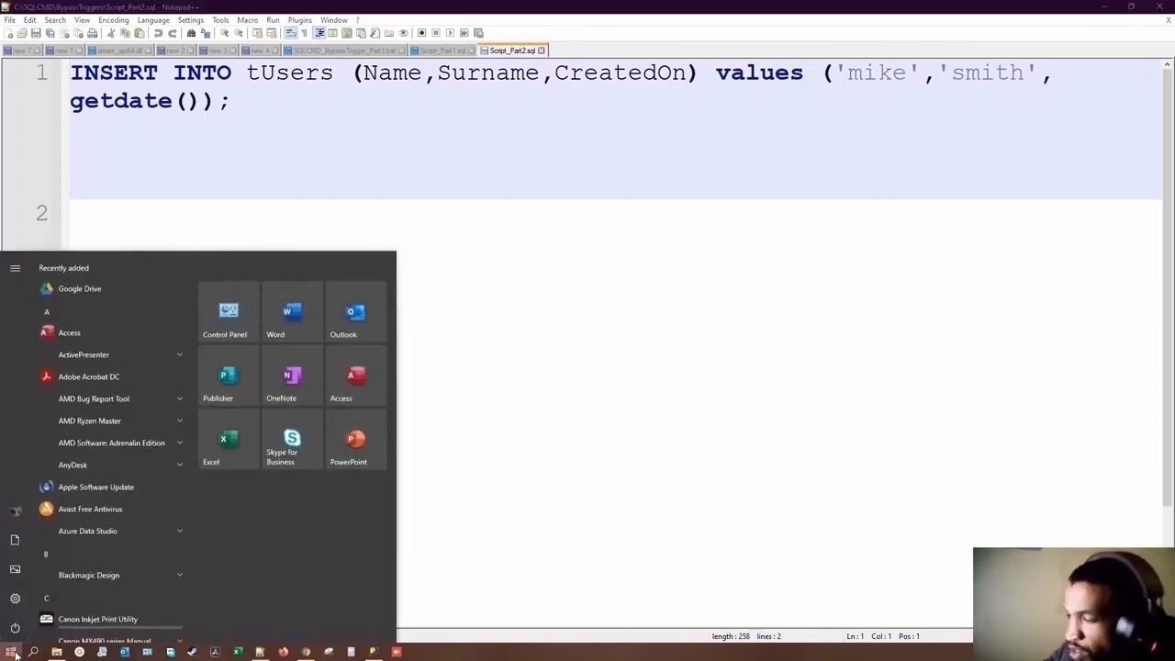
type("task sc")
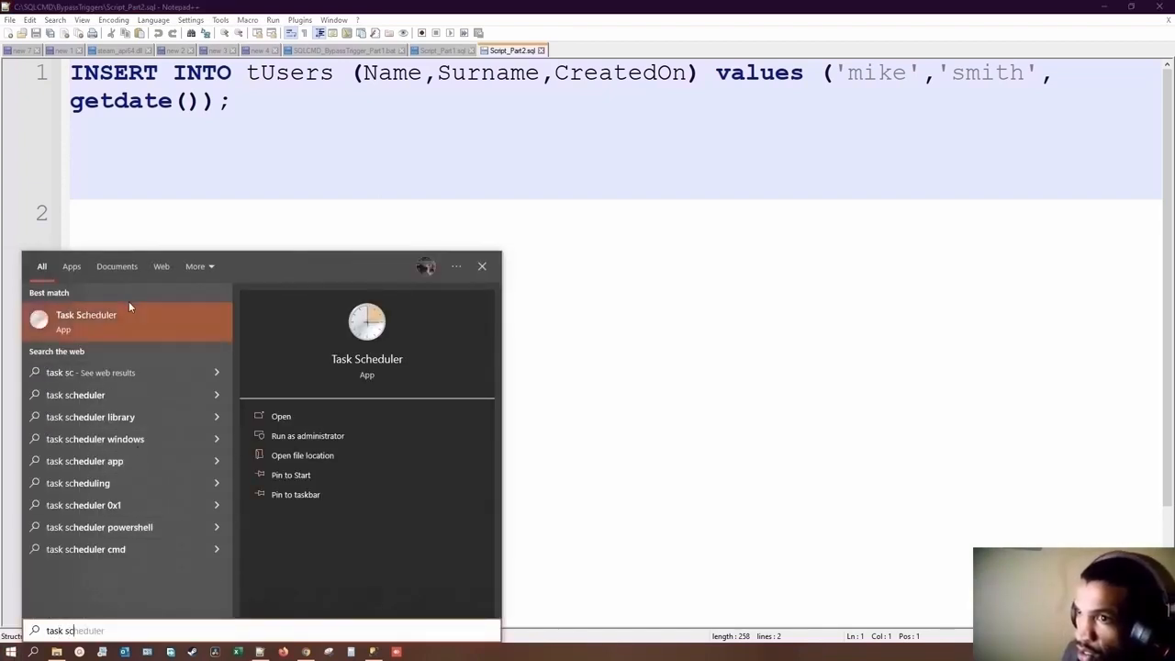
left_click(114, 308)
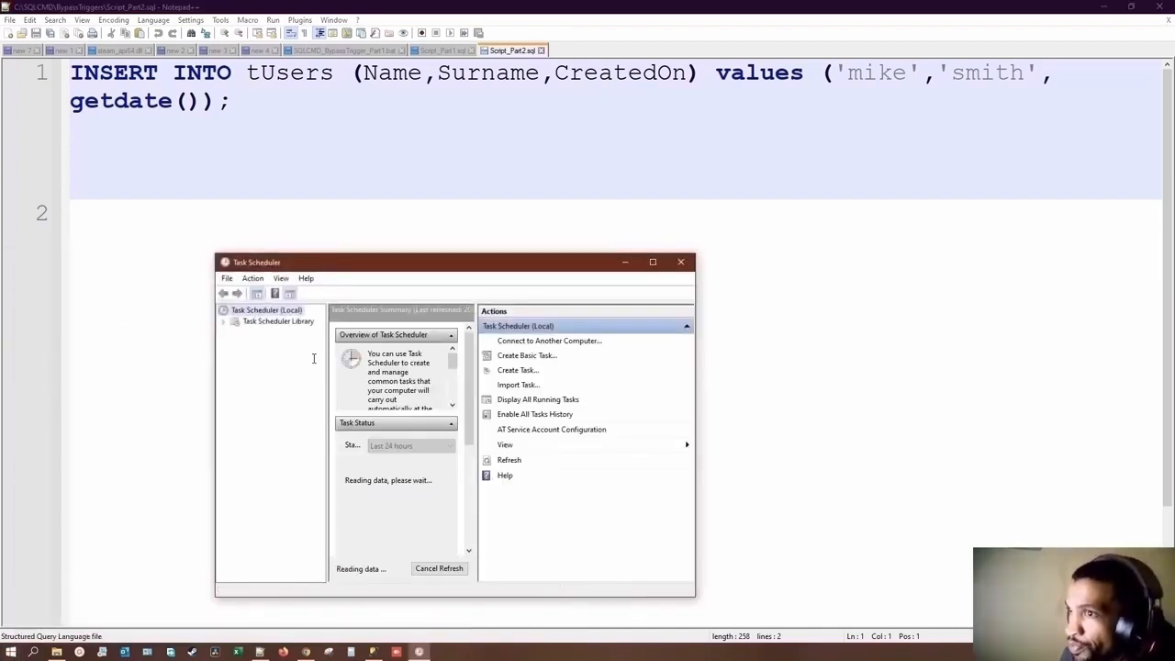
Step: Maximize the Task Scheduler window and expand the Task Scheduler Library to show its folders
left_click(661, 263)
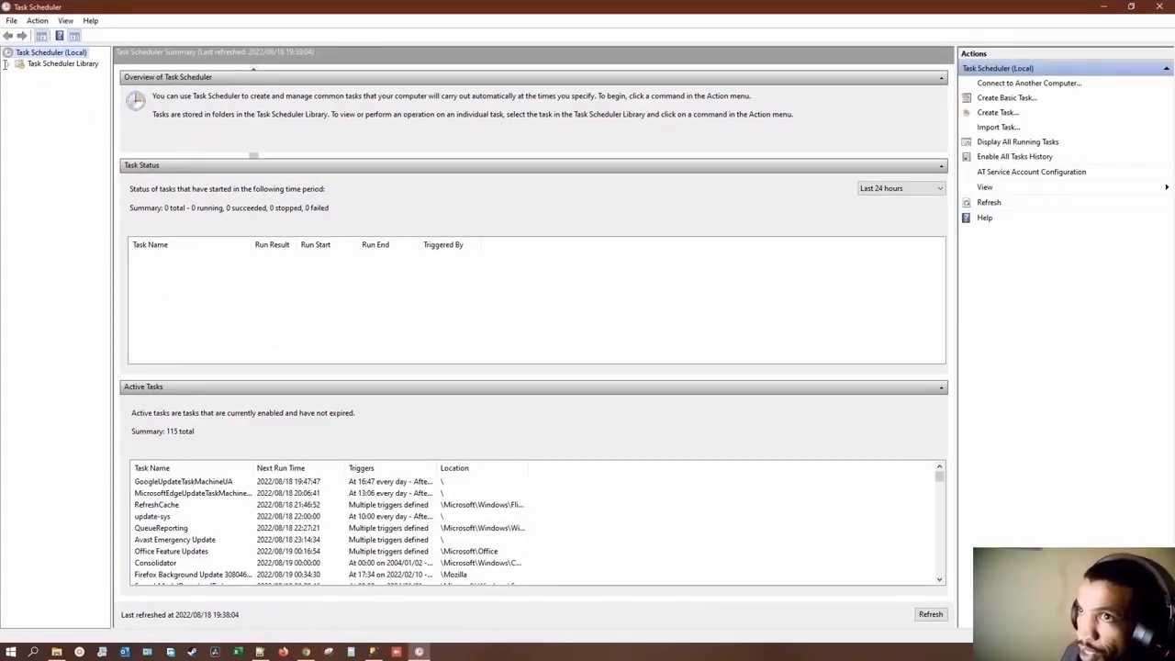
left_click(8, 64)
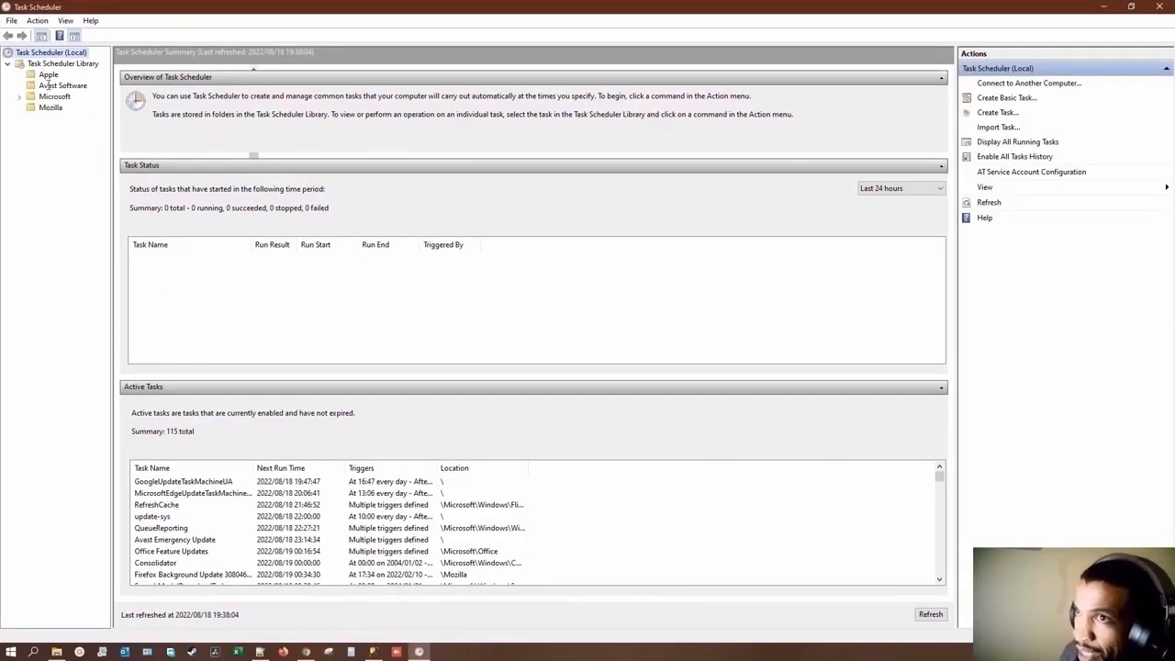
right_click(53, 66)
right_click(49, 111)
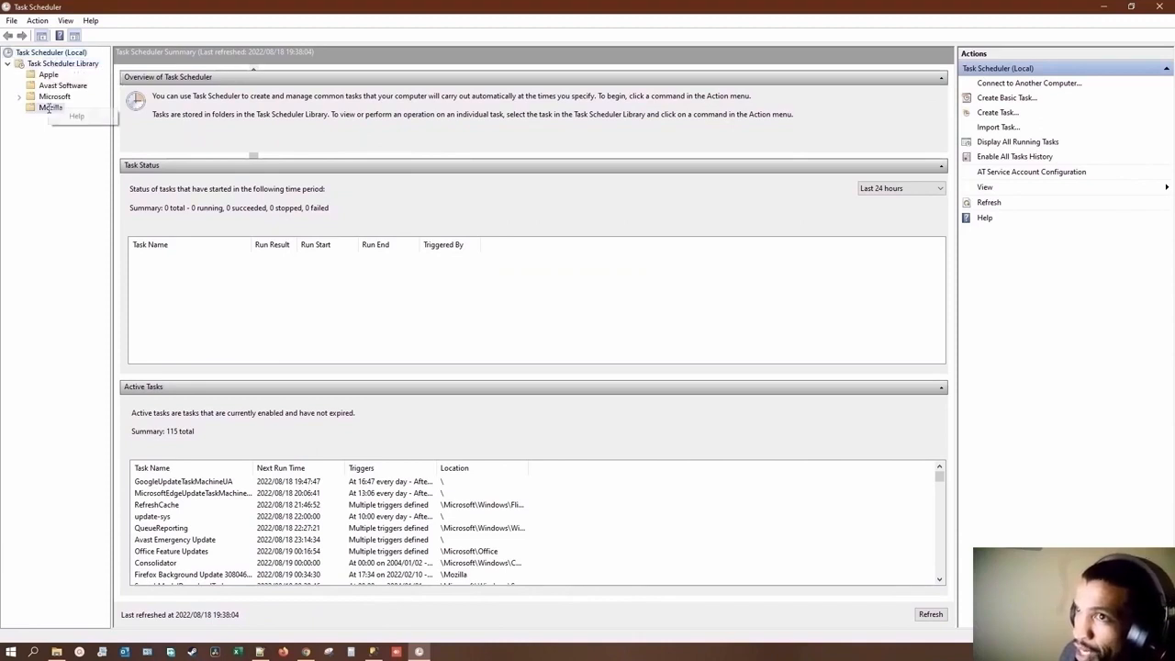
left_click(42, 133)
left_click(38, 21)
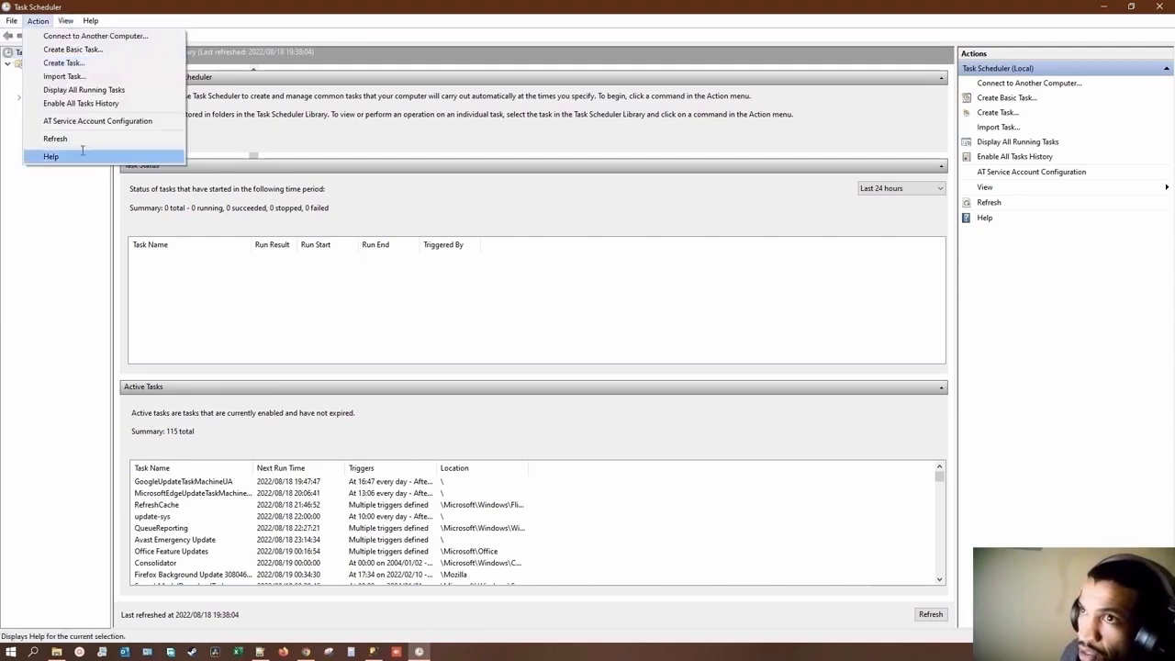
left_click(13, 237)
left_click(20, 97)
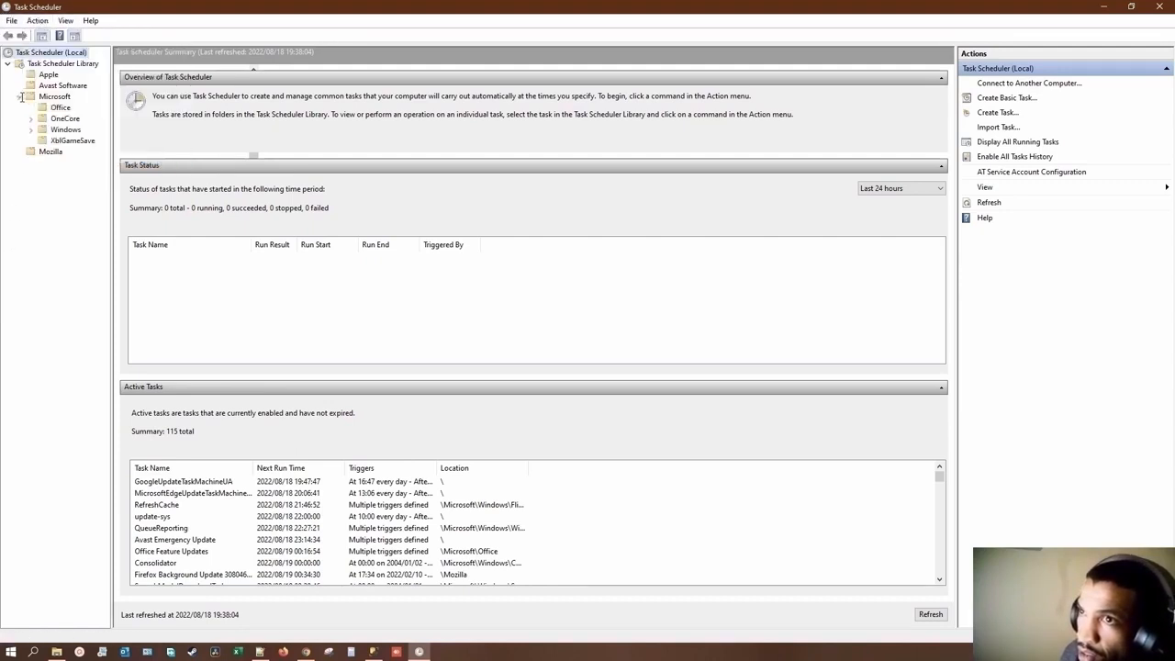
right_click(38, 99)
right_click(45, 128)
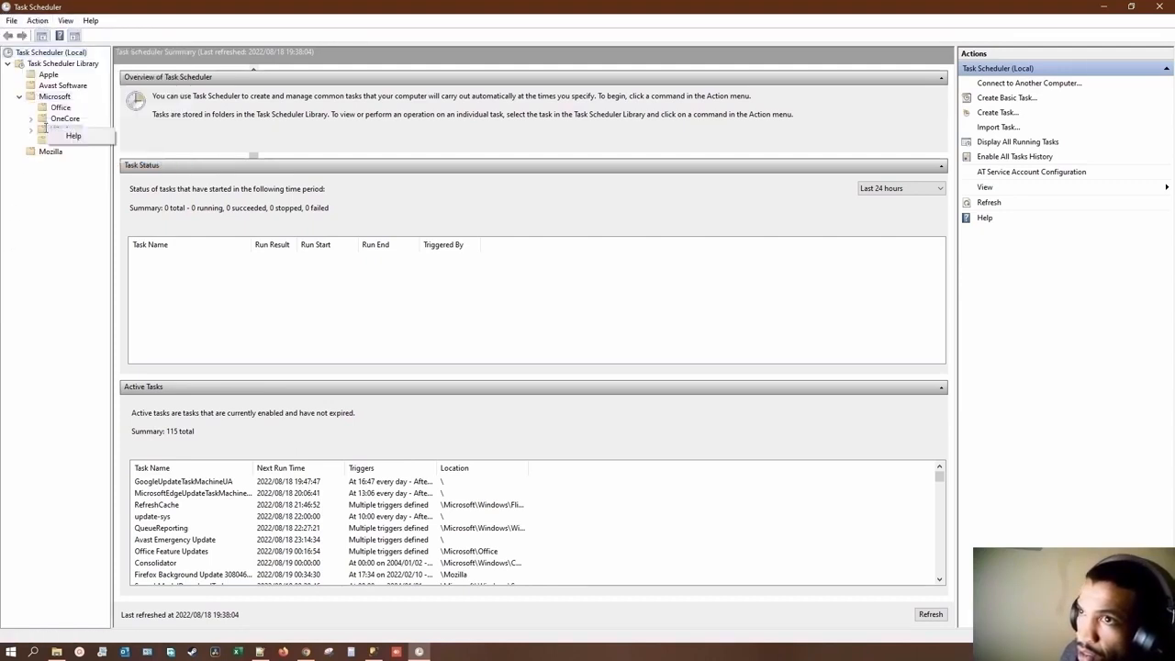
right_click(49, 53)
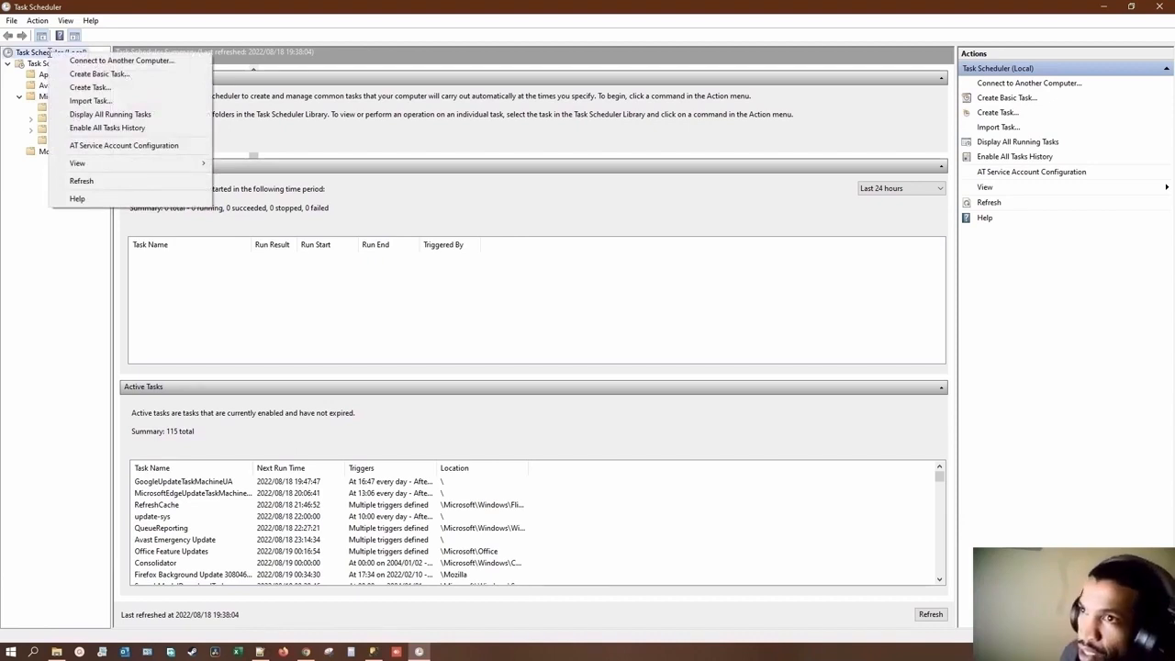
mouse_move(91, 166)
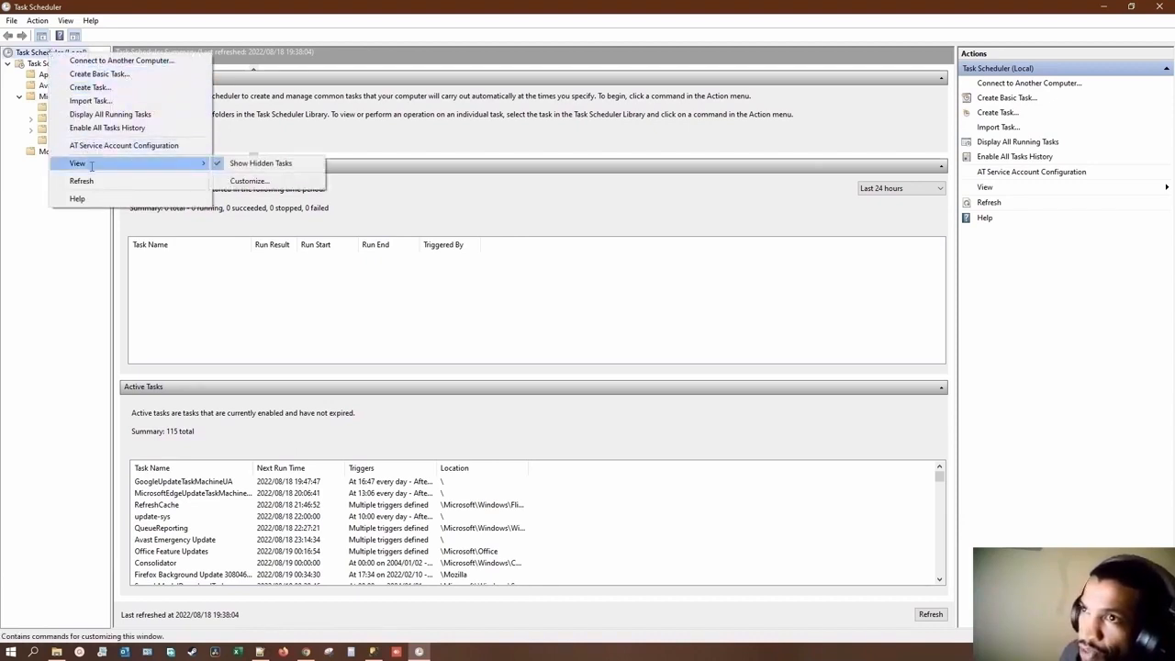
left_click(54, 248)
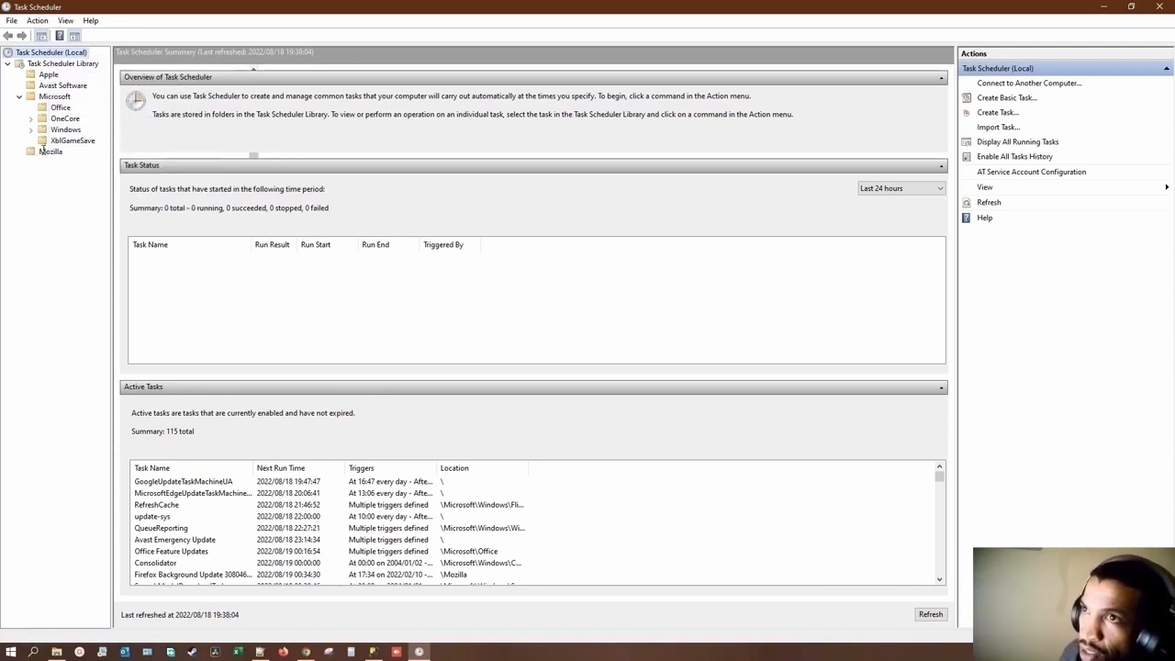
Step: Open a second Task Scheduler window and view the tasks in the Avast Software folder and the Task Scheduler Library
right_click(419, 651)
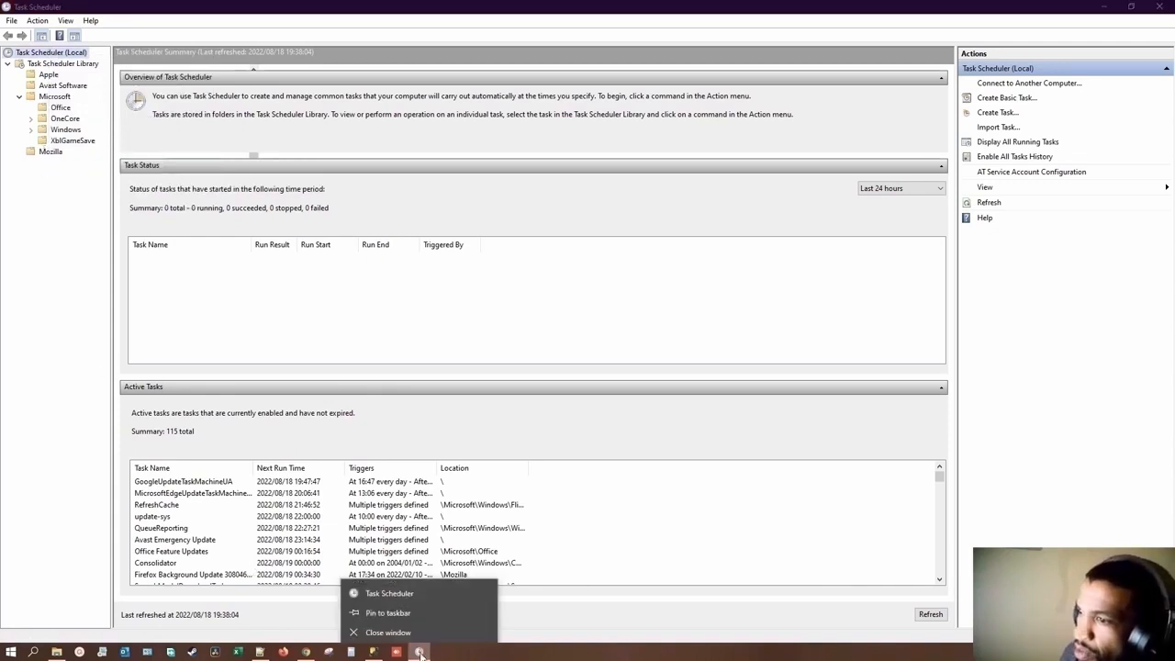
right_click(405, 589)
left_click(439, 510)
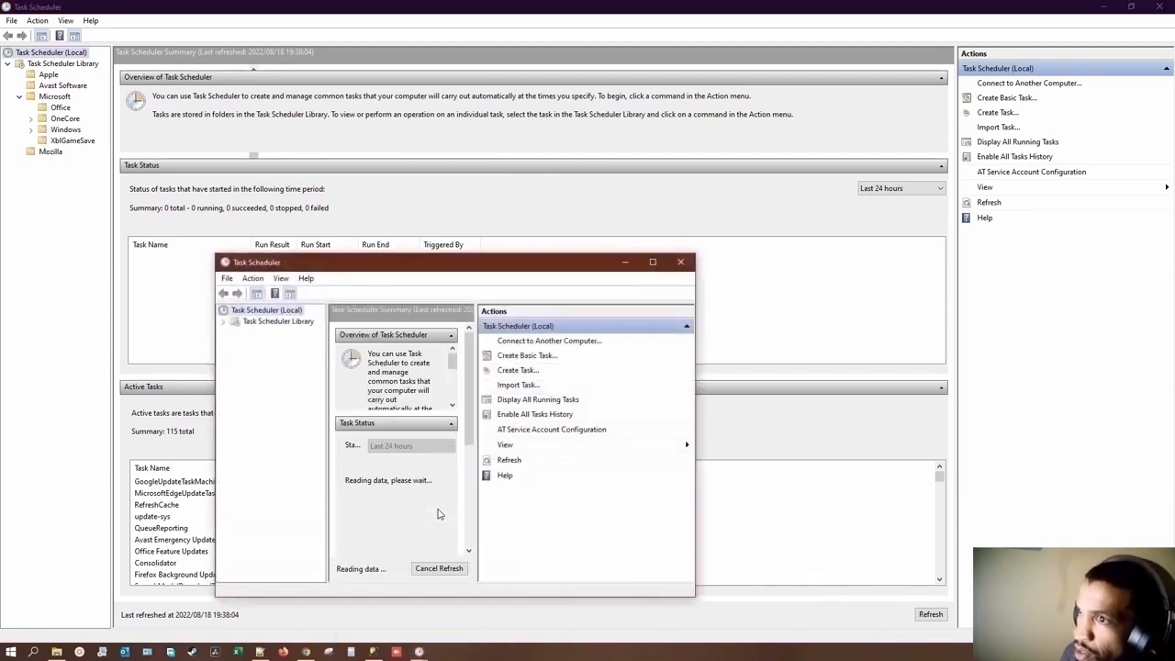
left_click(223, 321)
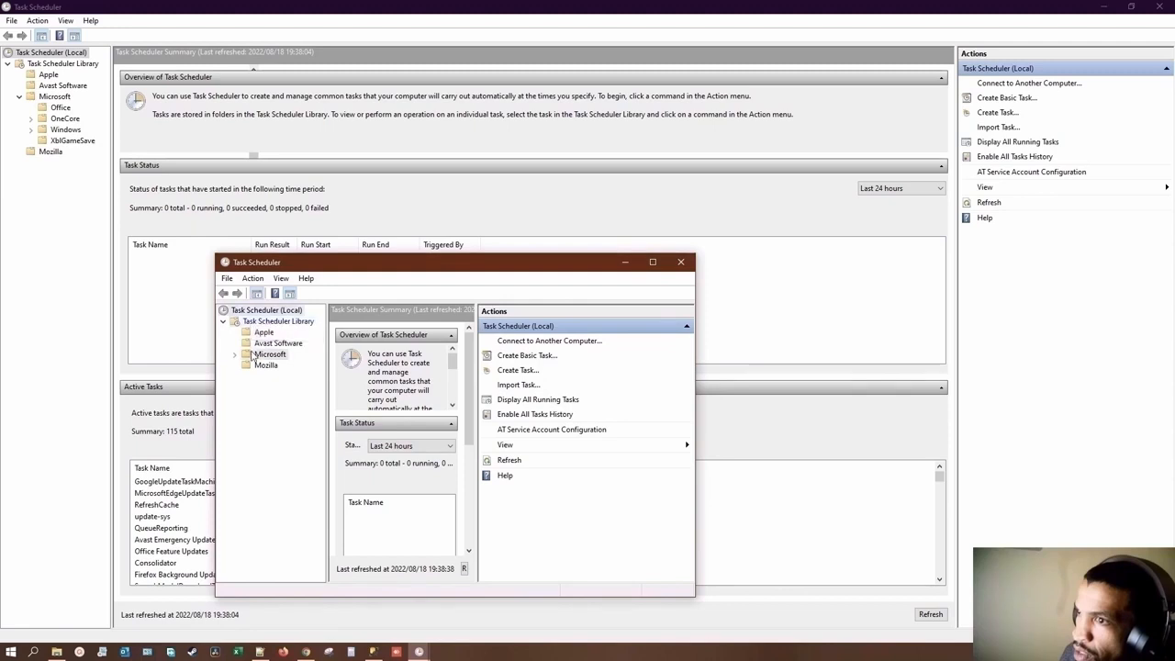
left_click(257, 344)
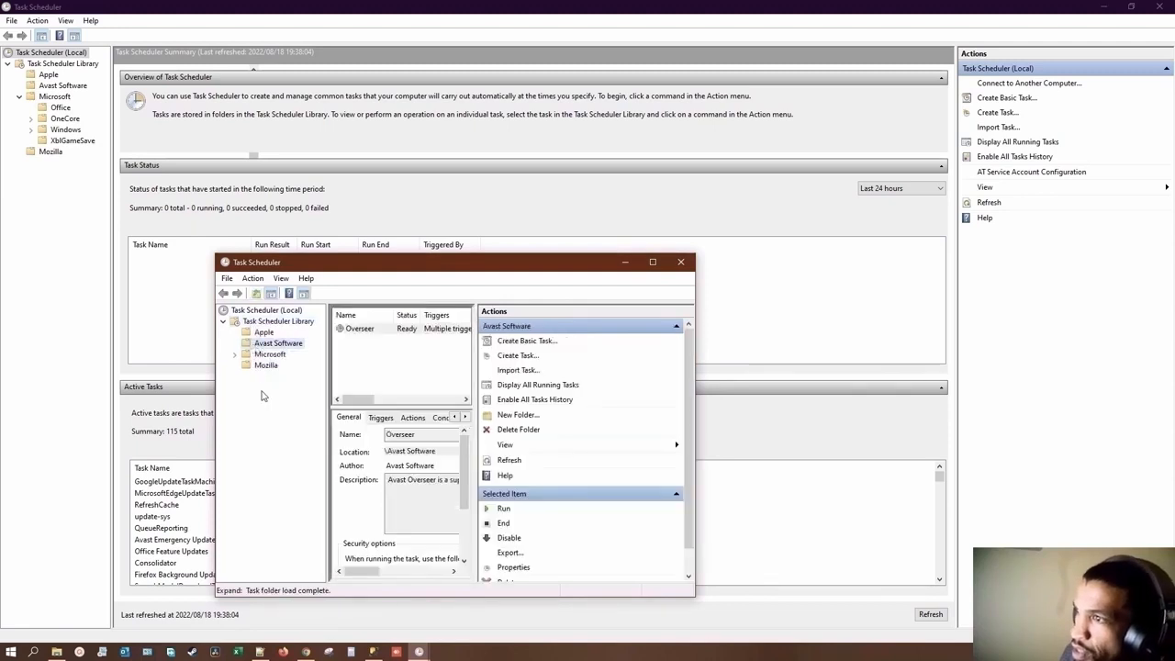
left_click(267, 321)
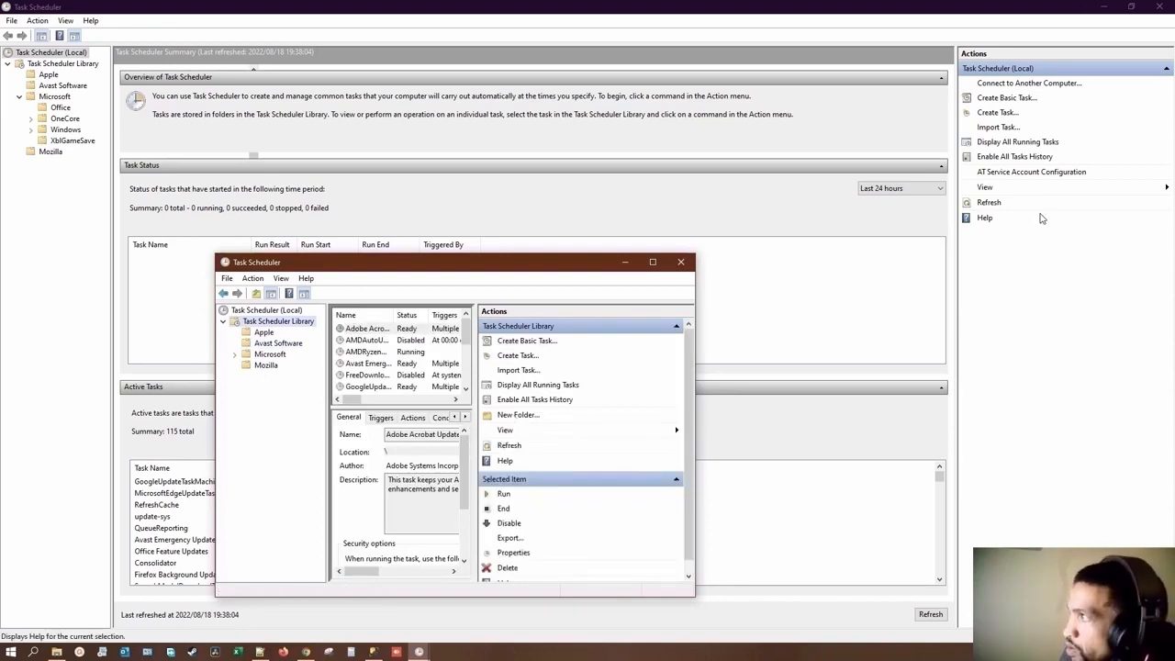
Step: Create a new folder named PowerApps under the Task Scheduler Library in the maximized Task Scheduler window
left_click(48, 67)
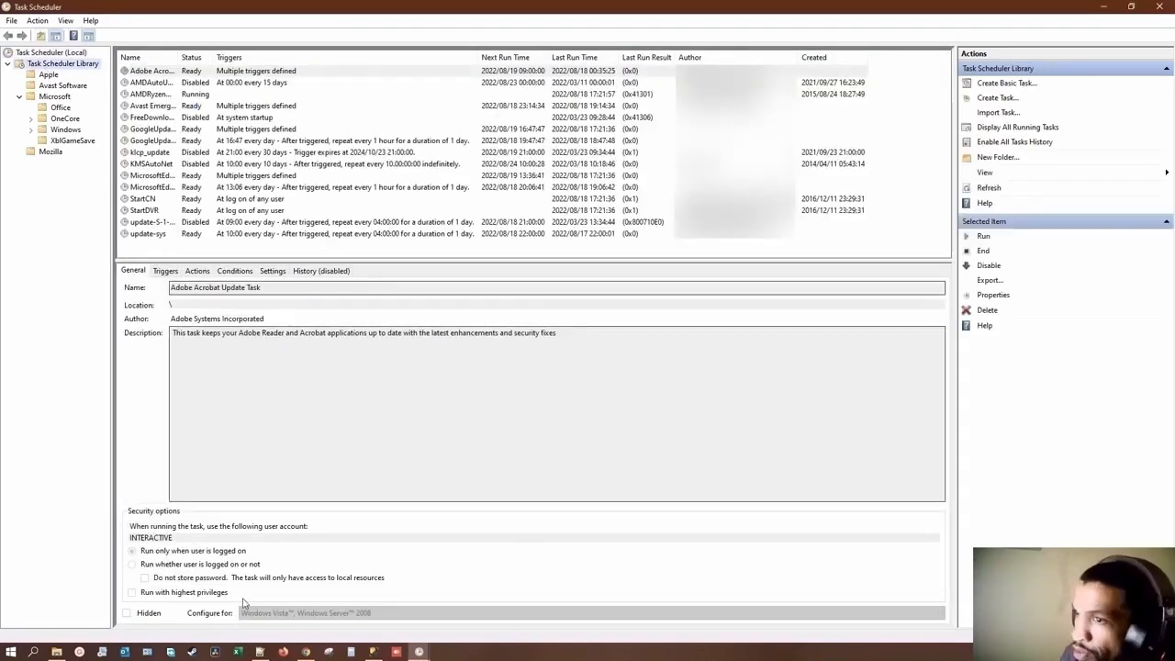
left_click(419, 652)
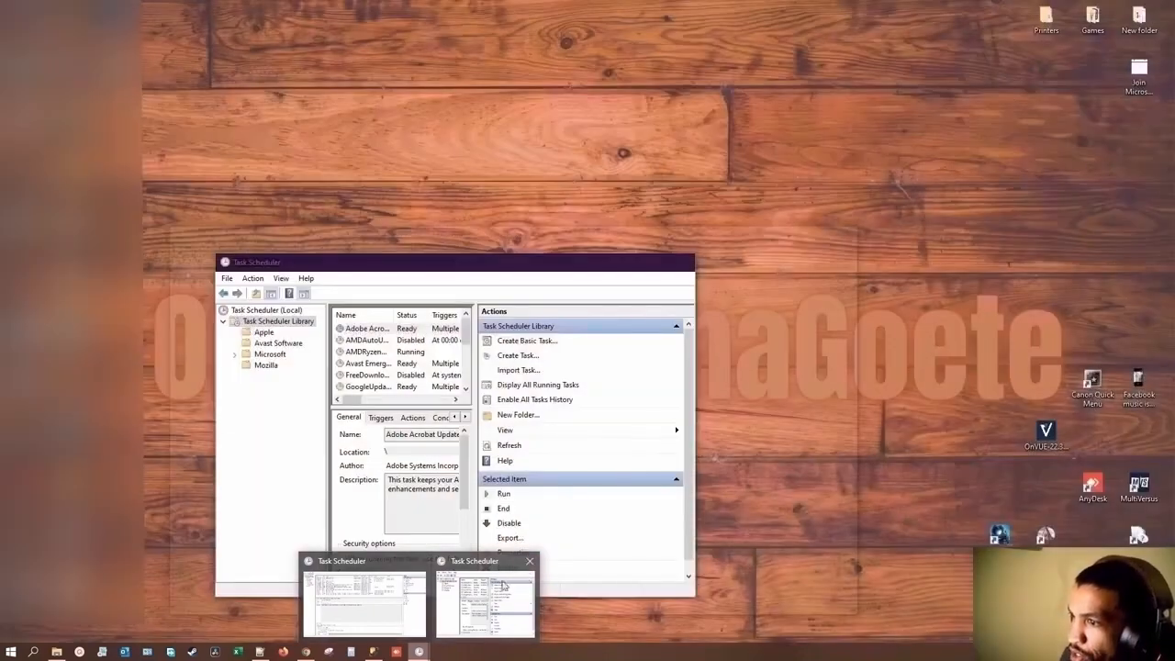
left_click(489, 596)
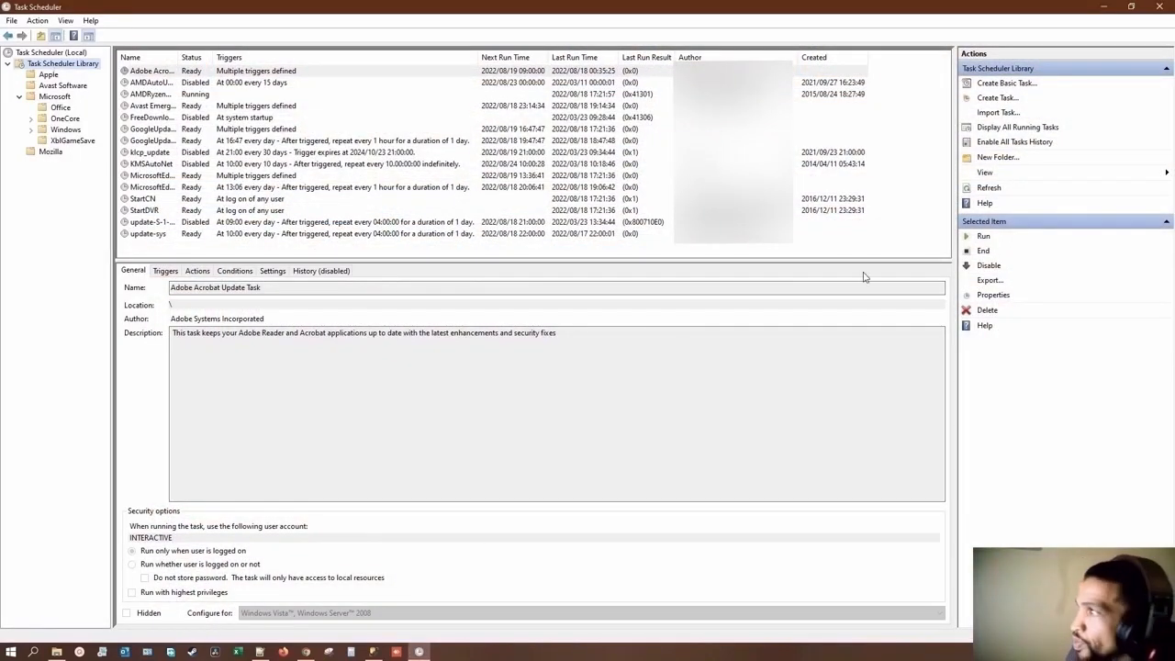
left_click(986, 158)
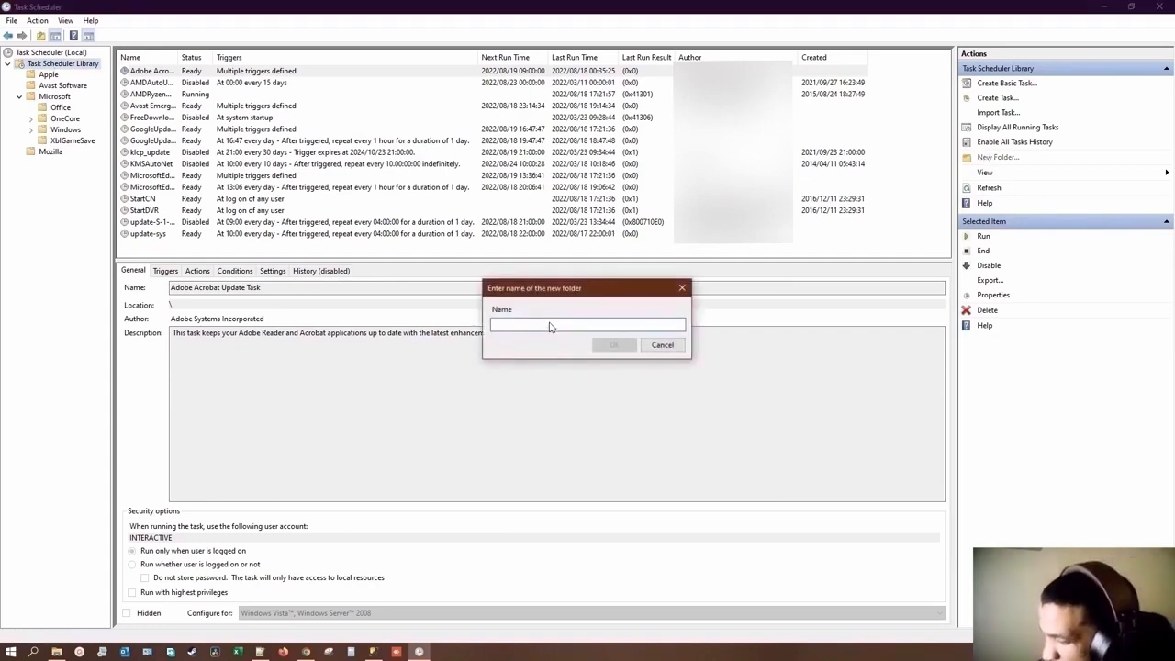
type("PowerA")
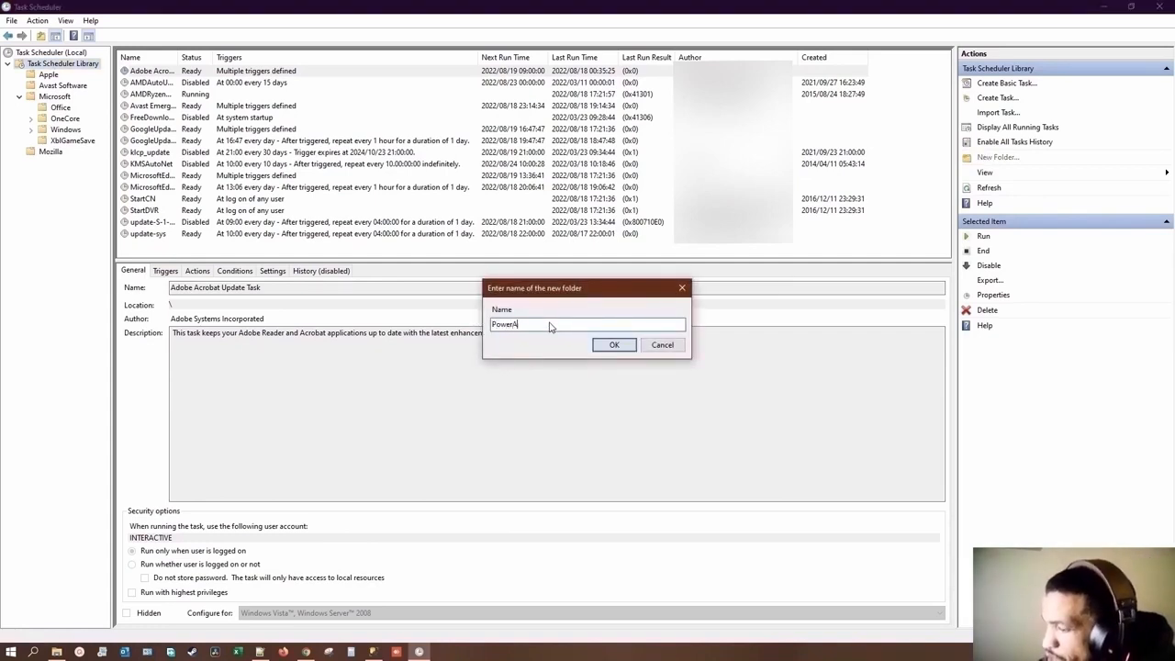
type("pps")
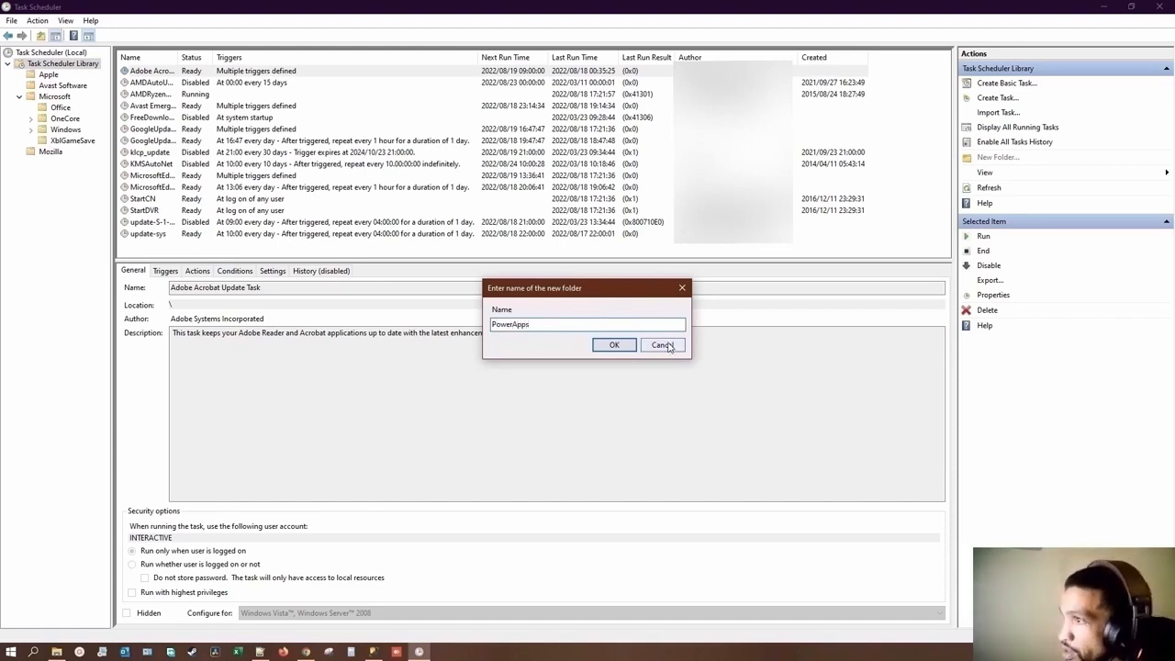
left_click(614, 346)
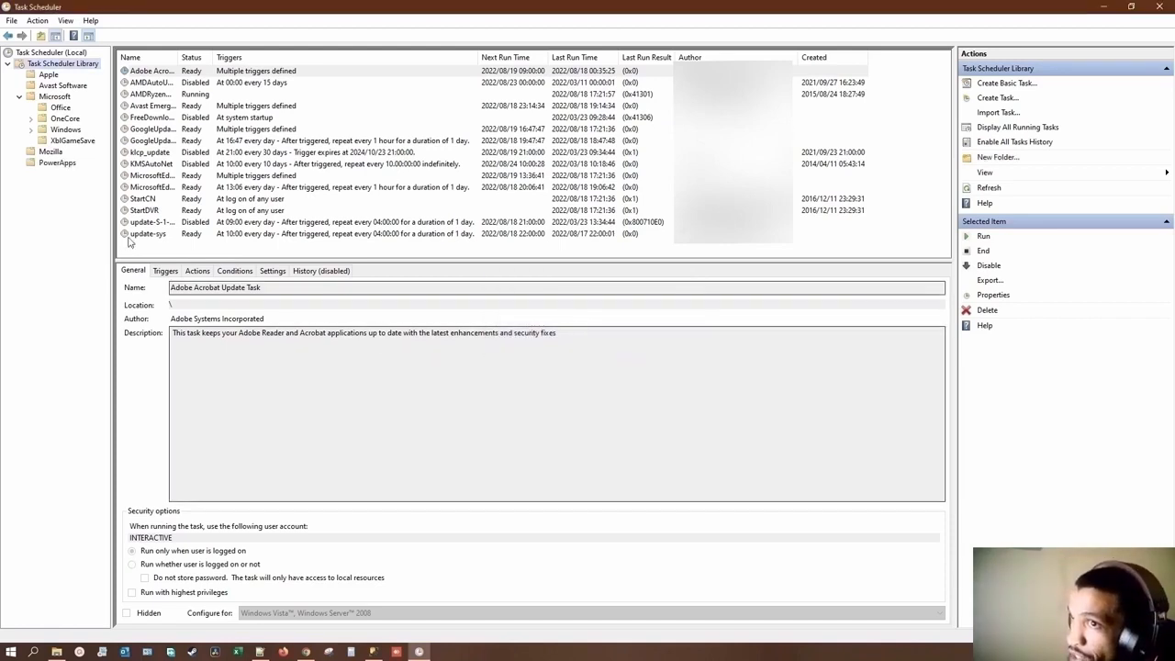
Step: Start a new task in the PowerApps folder and name it BypassTrigger
left_click(53, 165)
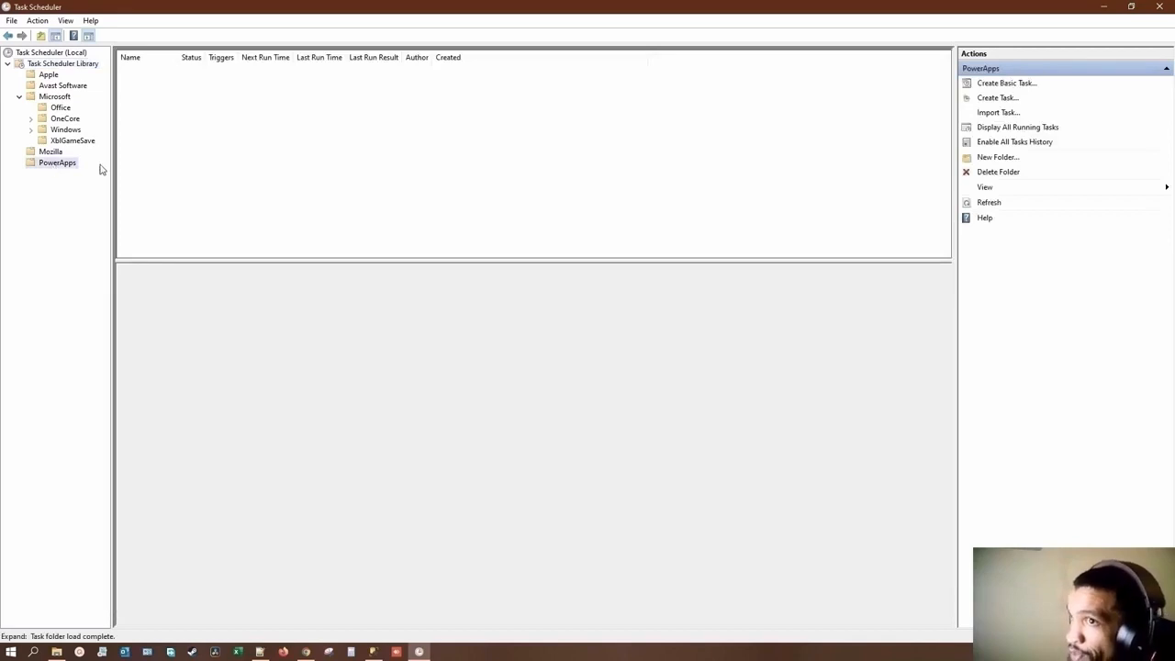
right_click(199, 137)
left_click(228, 158)
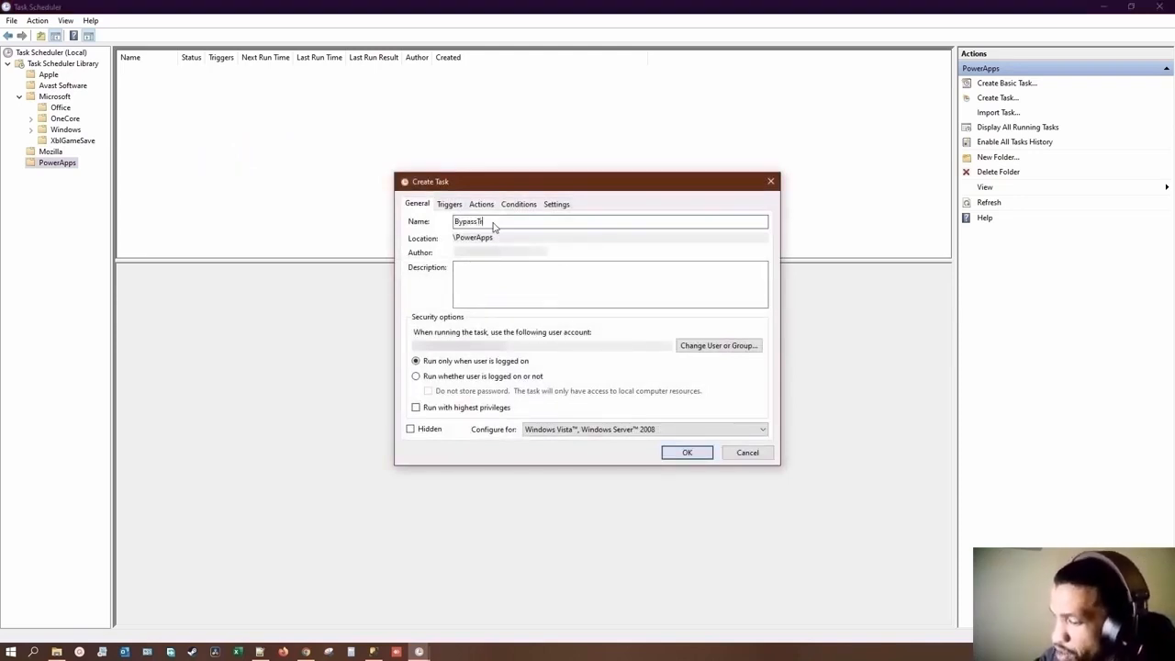
type("BypassTrigger")
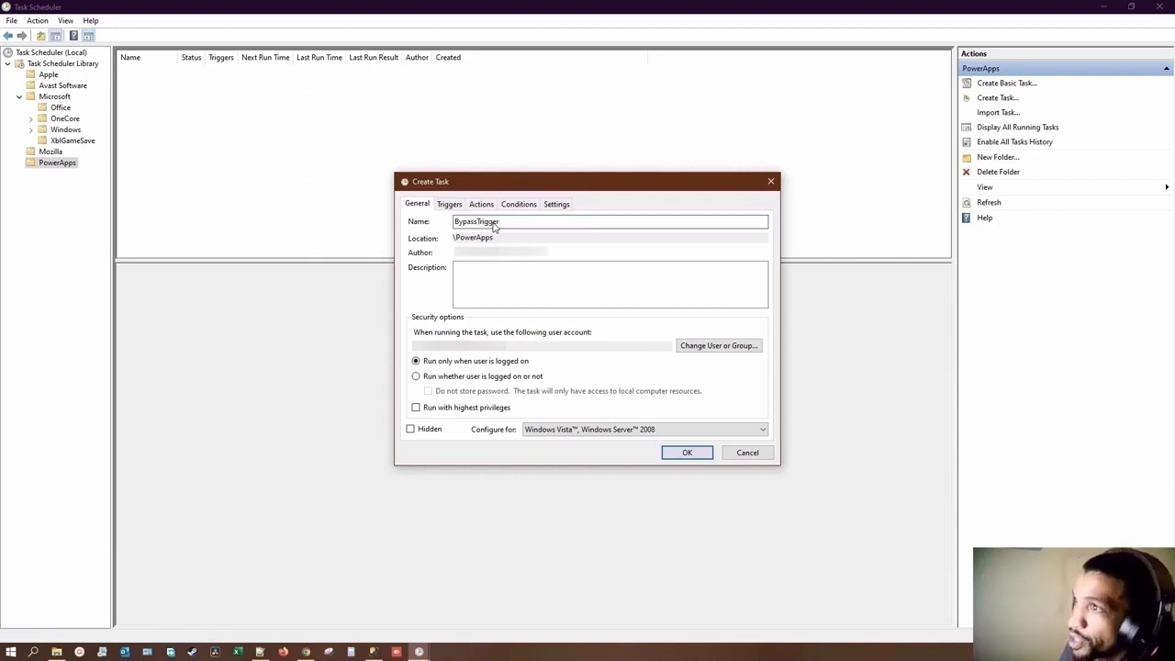
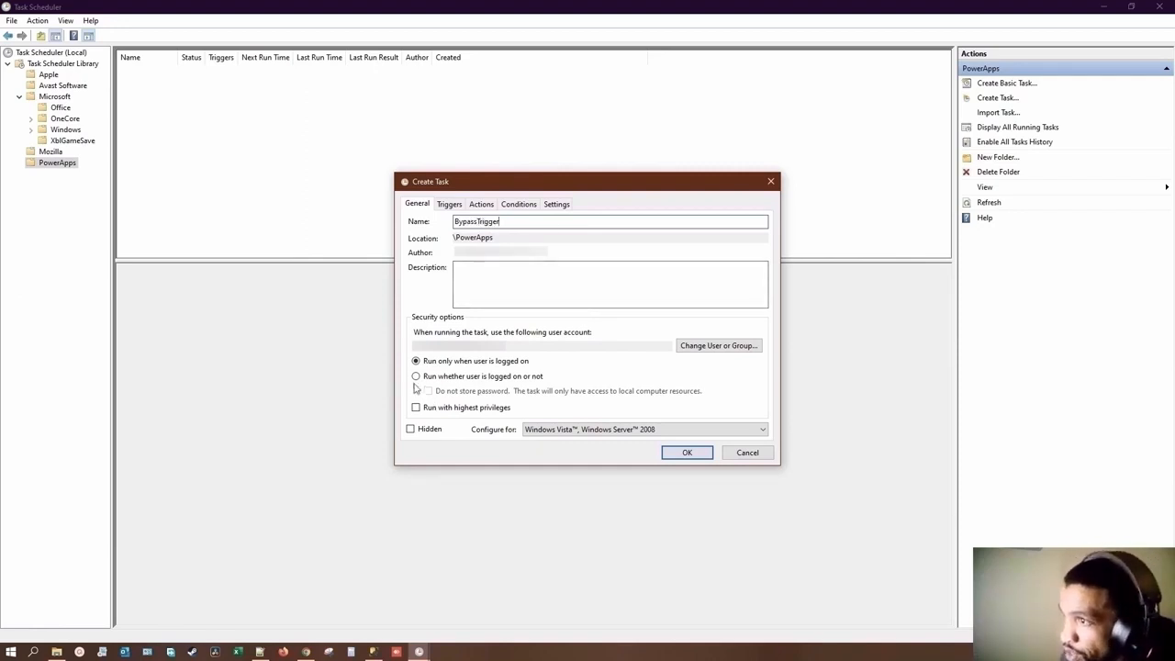
Step: Set the BypassTrigger task's security options to run whether user is logged on or not
left_click(417, 378)
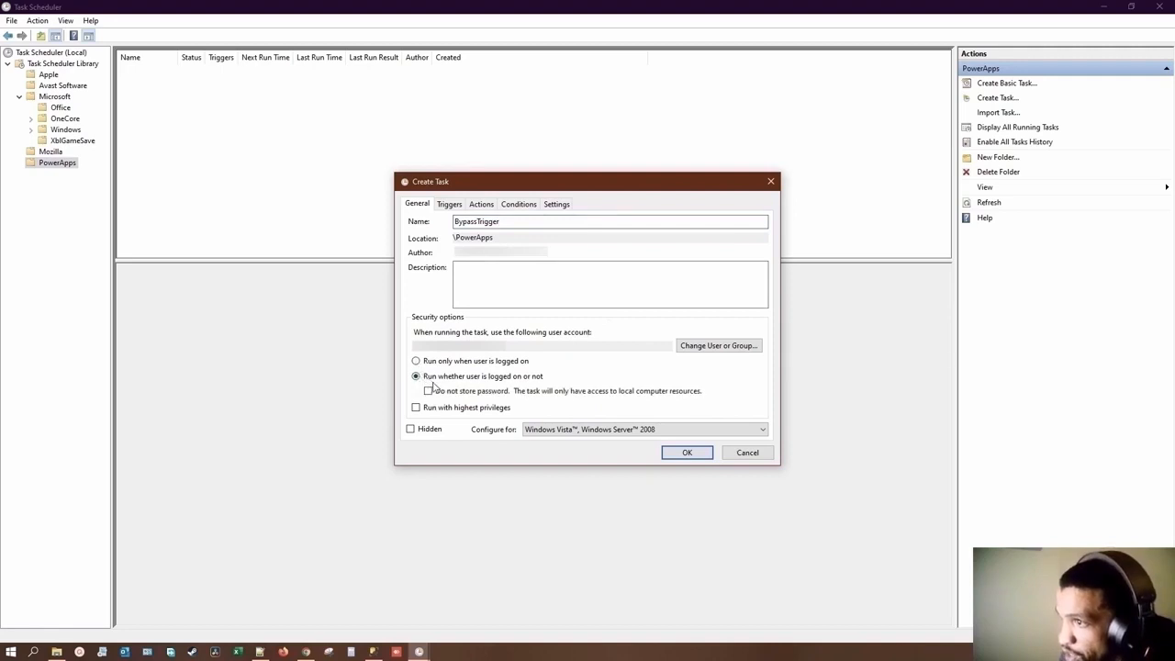
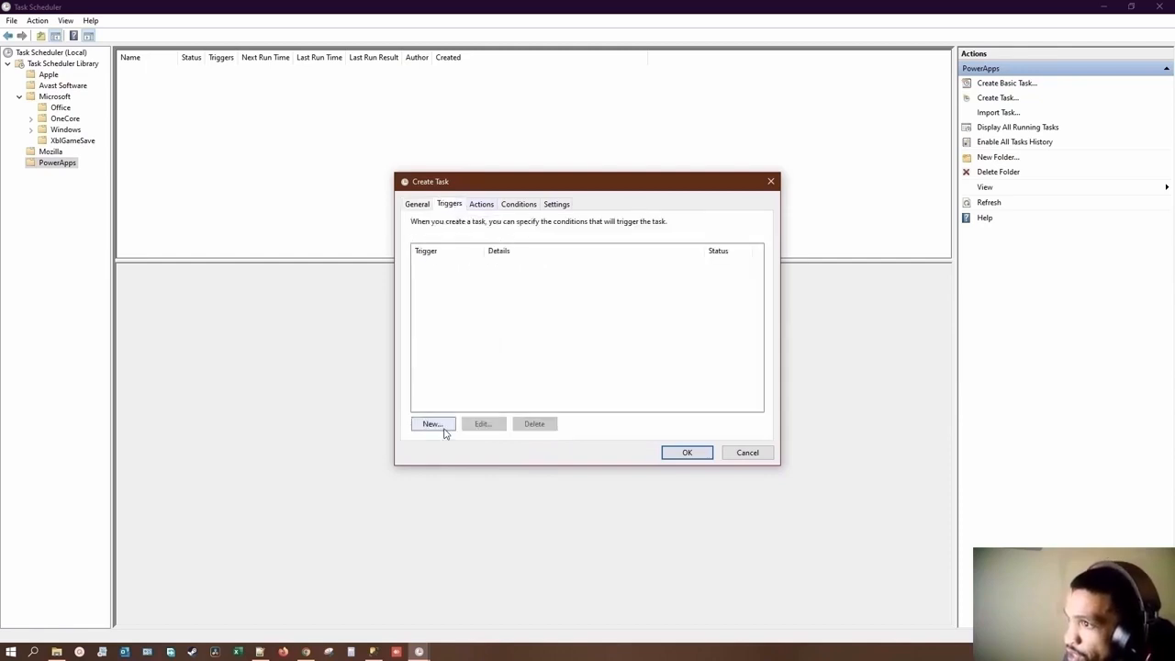
Step: Create a one-time trigger for the task that starts at 19:45:00 and repeats every 5 minutes
left_click(433, 424)
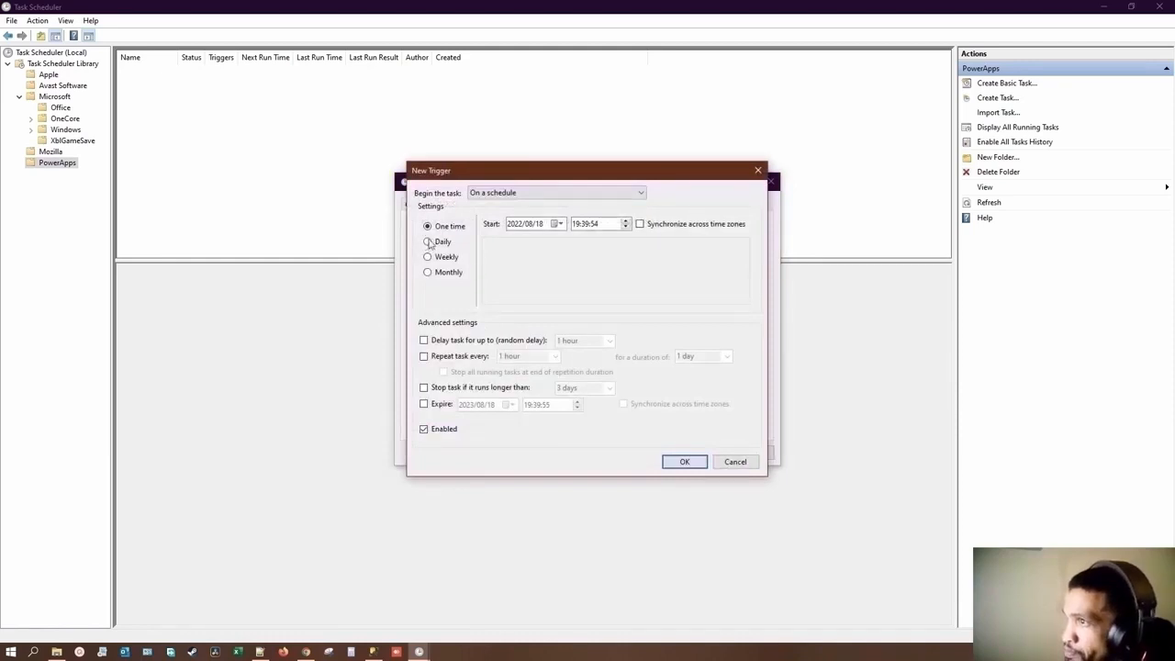
left_click(585, 225)
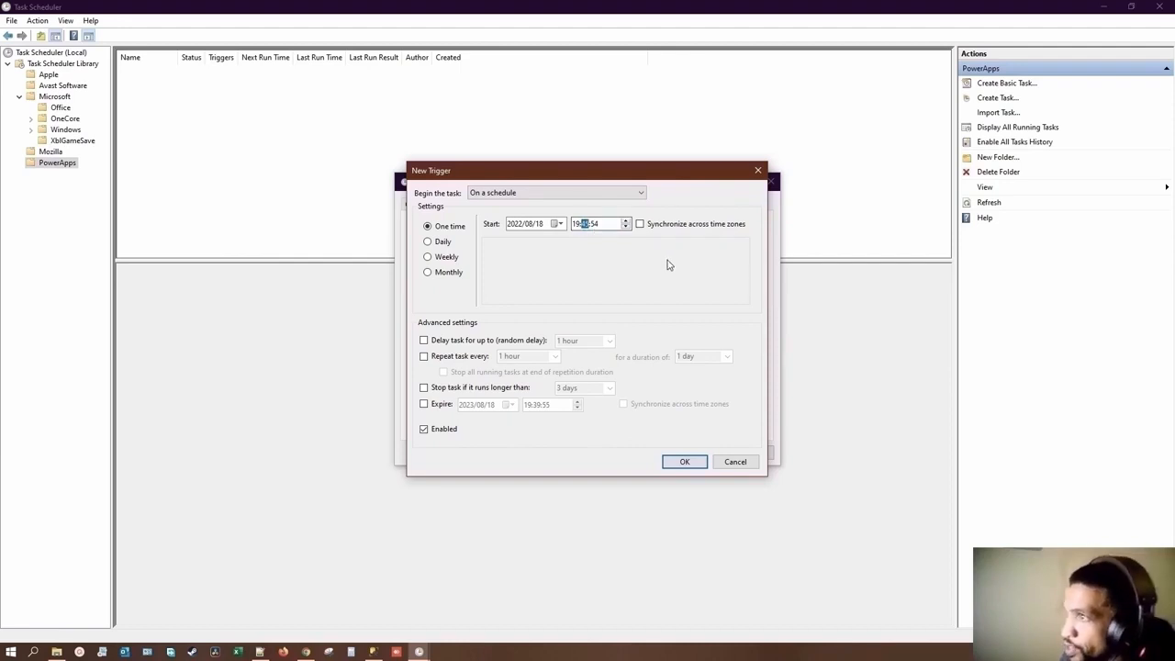
left_click(595, 226)
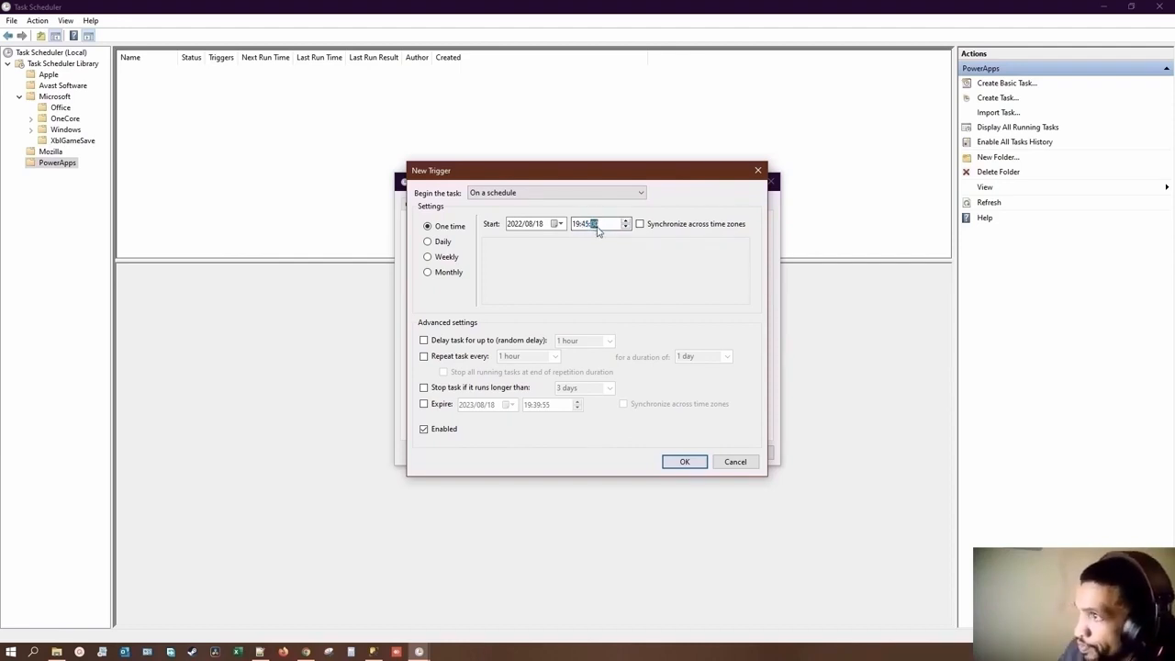
left_click(424, 356)
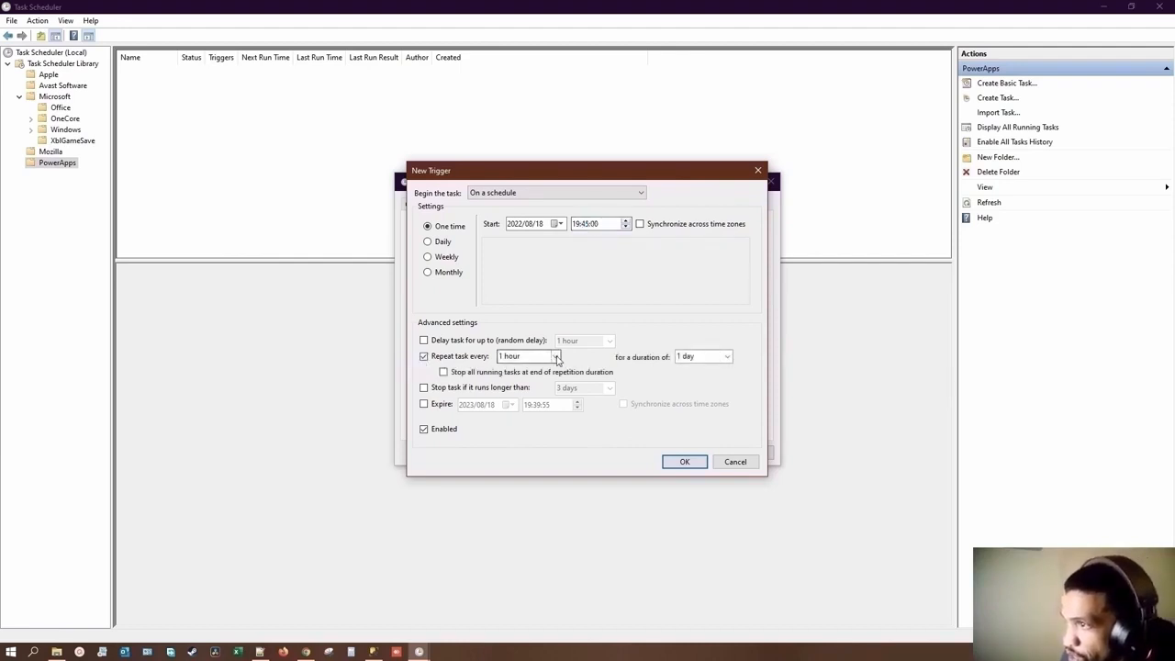
left_click(553, 356)
left_click(514, 368)
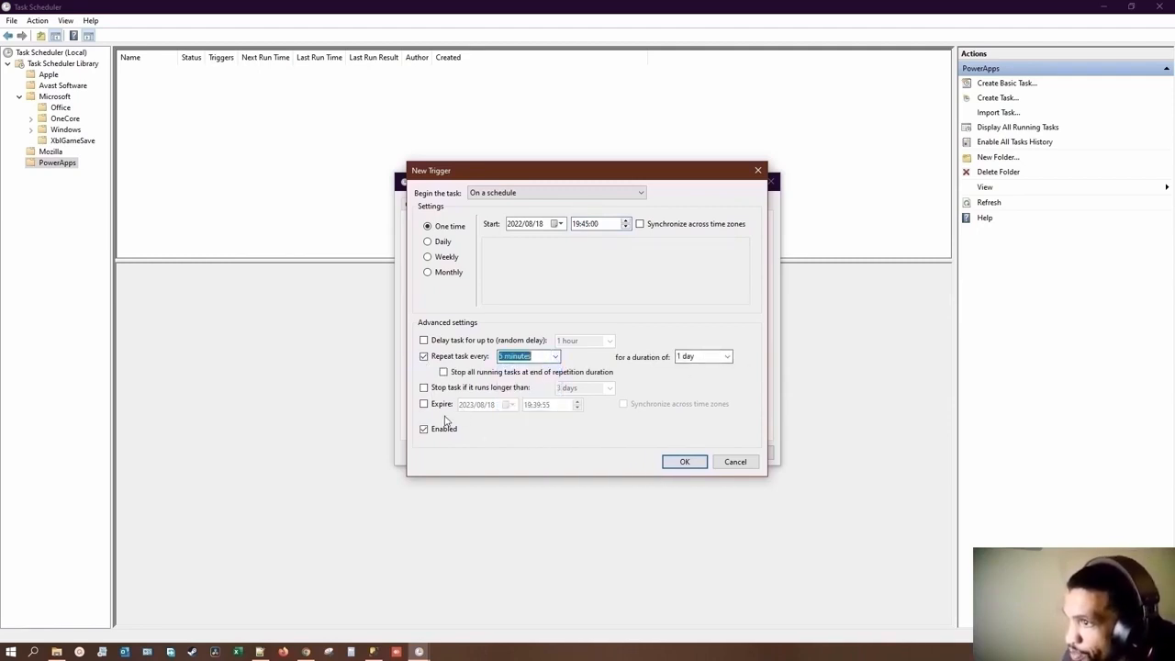
Step: Have the trigger stop the task if it runs longer than 30 minutes and save the trigger
left_click(424, 387)
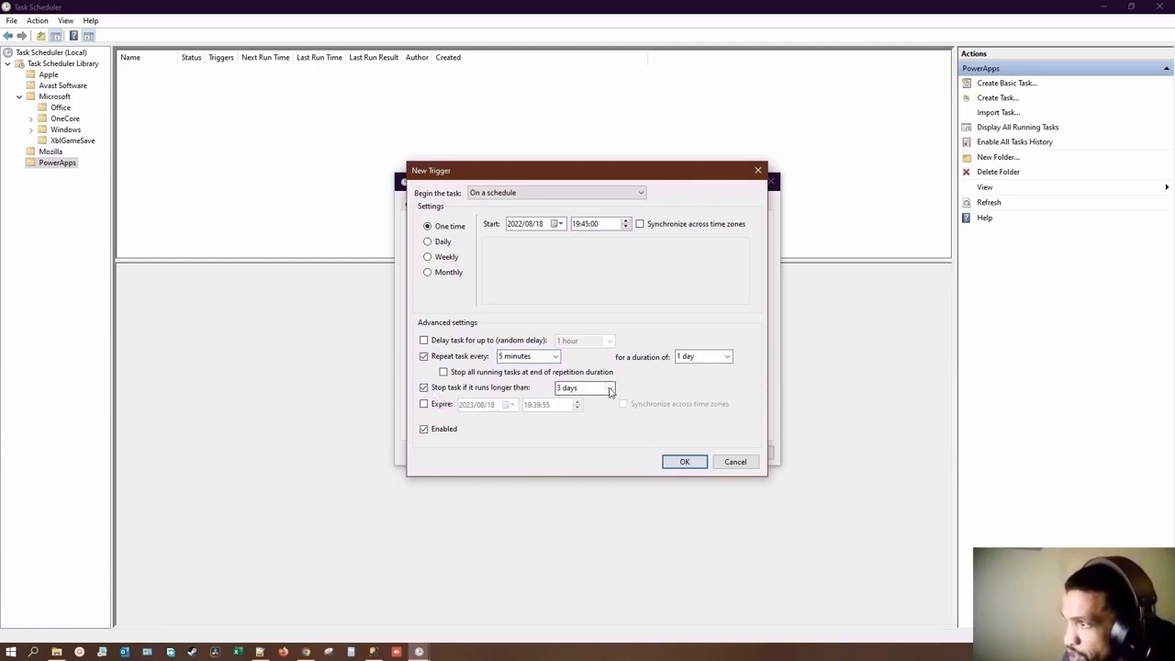
left_click(584, 388)
left_click(574, 398)
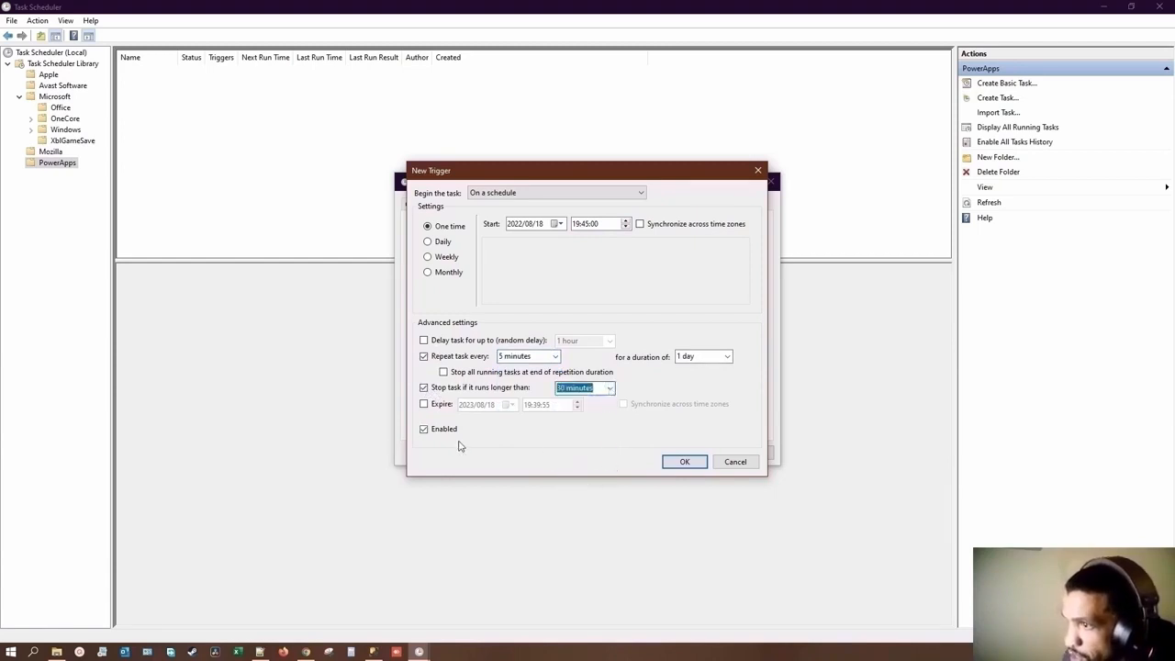
left_click(685, 462)
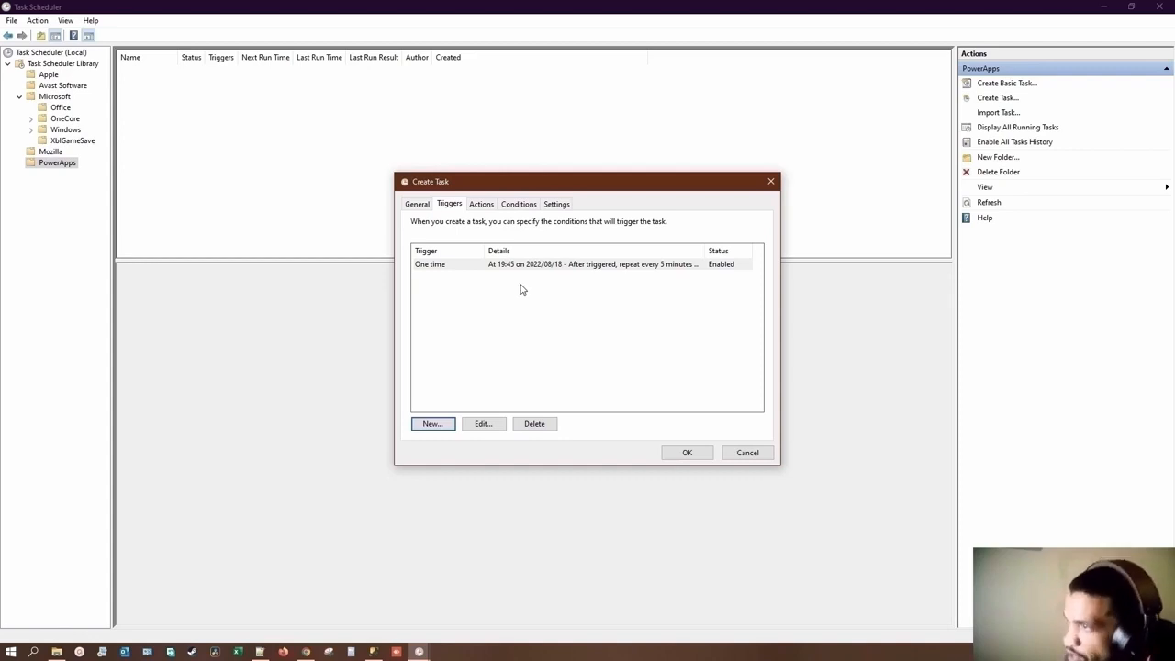
Step: Add a start-a-program action to the task that runs C:\SQLCMD\BypassTriggers\SQLCMD_BypassTrigger_Part1.bat
left_click(482, 207)
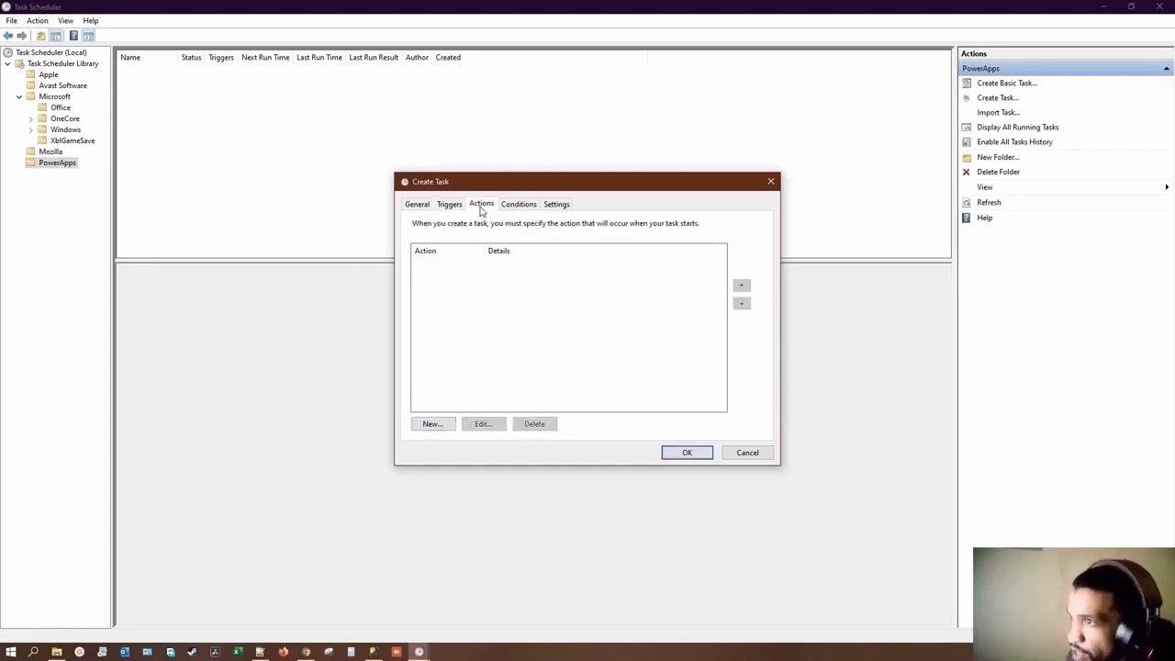
left_click(433, 425)
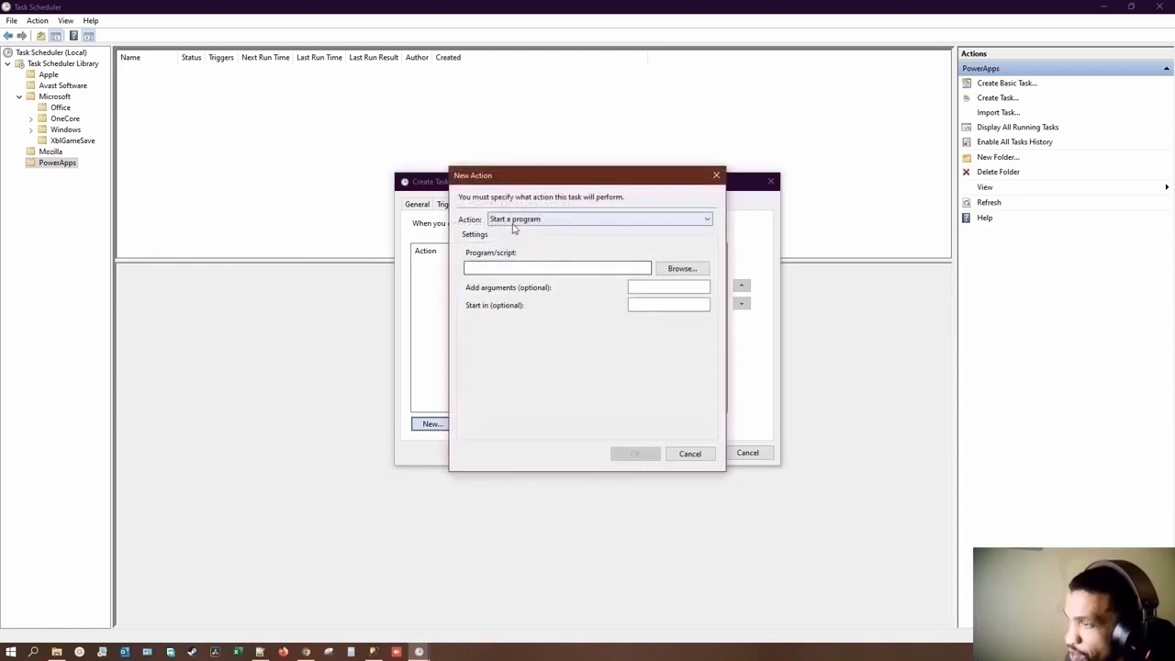
left_click(695, 273)
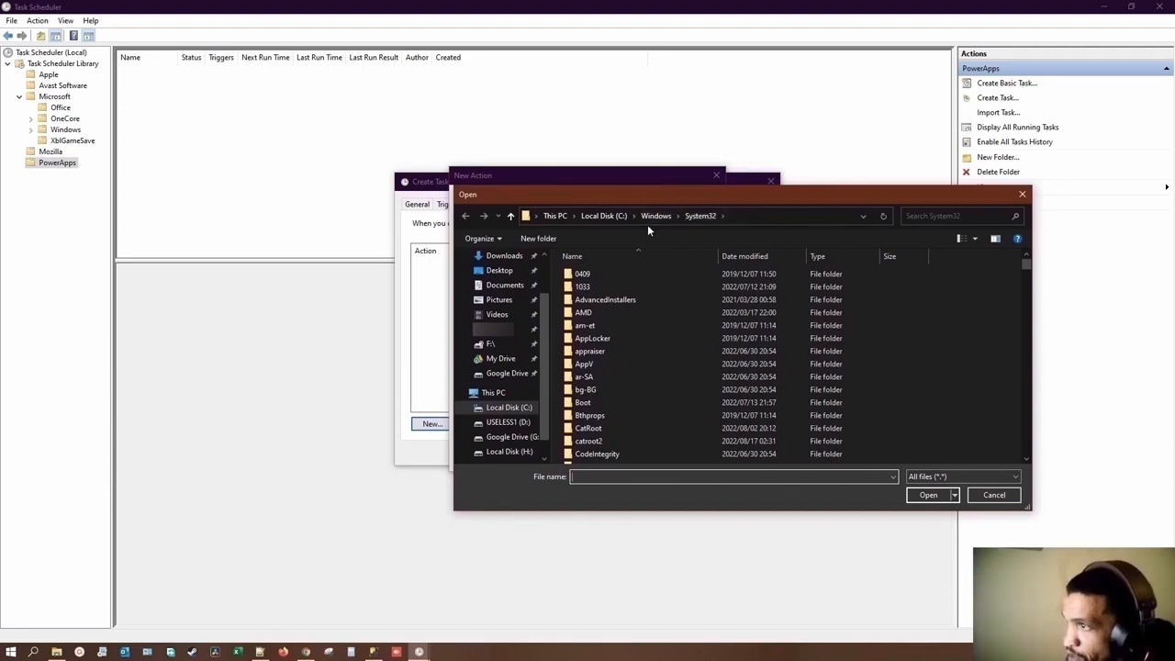
left_click(509, 407)
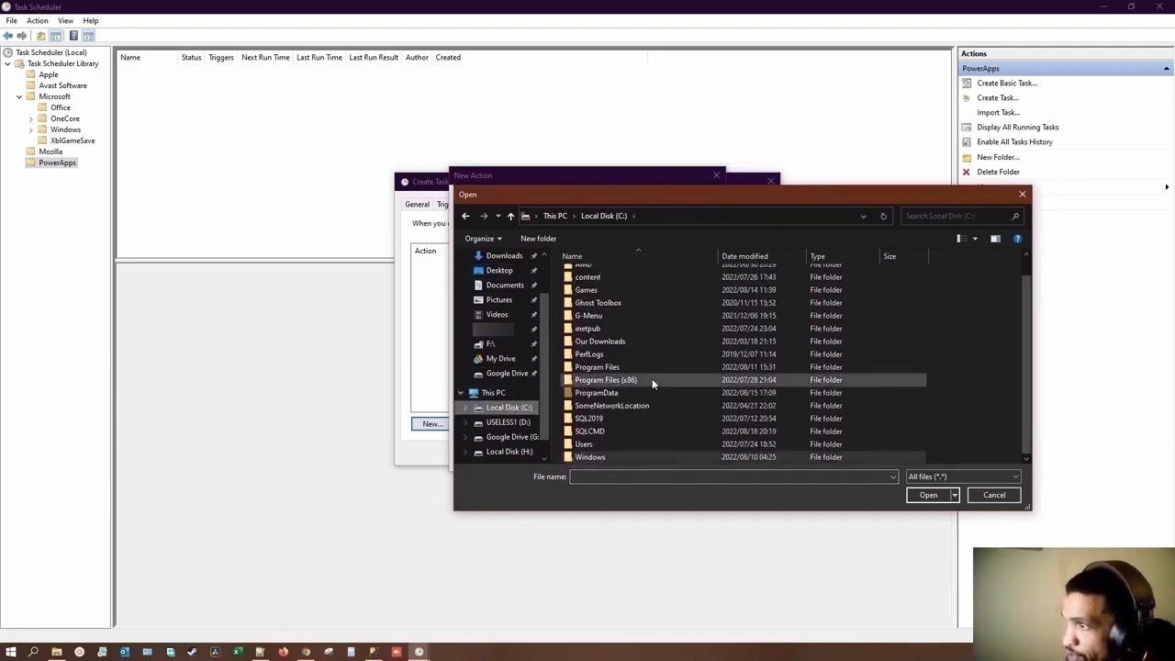
double_click(599, 432)
double_click(600, 276)
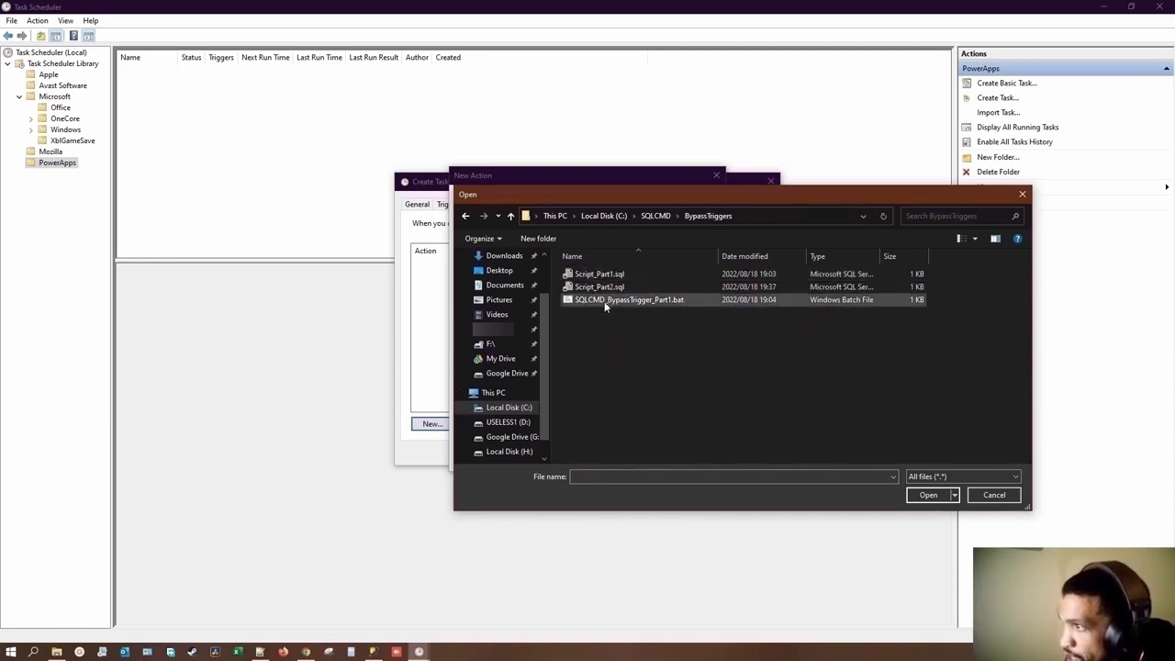
left_click(604, 301)
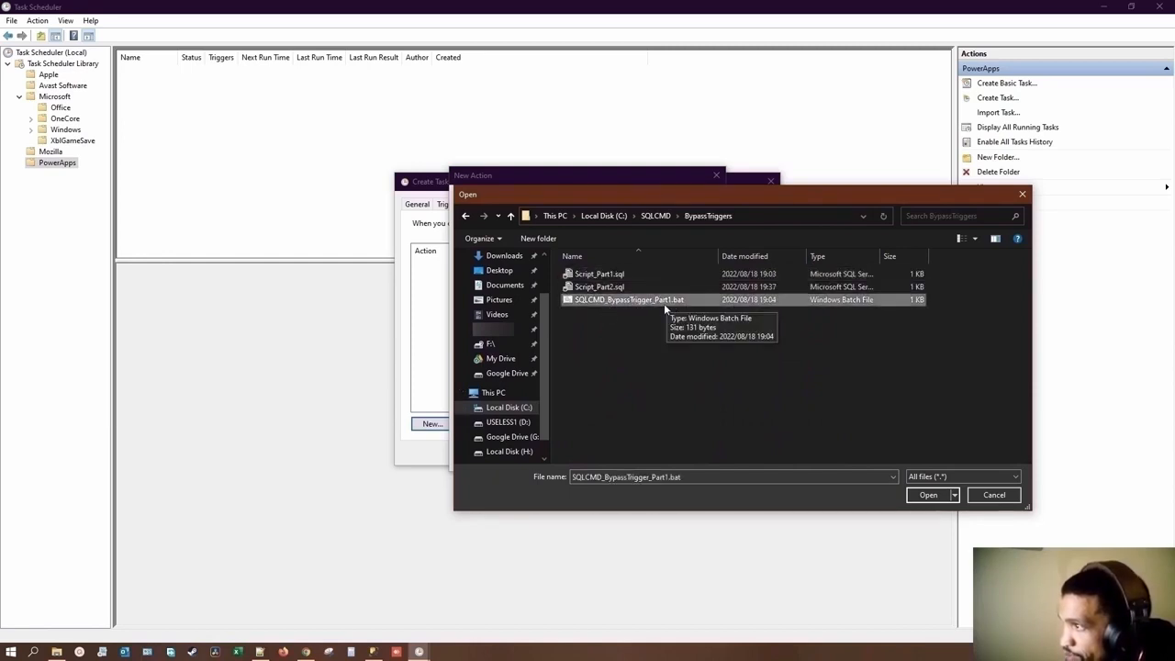
left_click(927, 496)
left_click(632, 452)
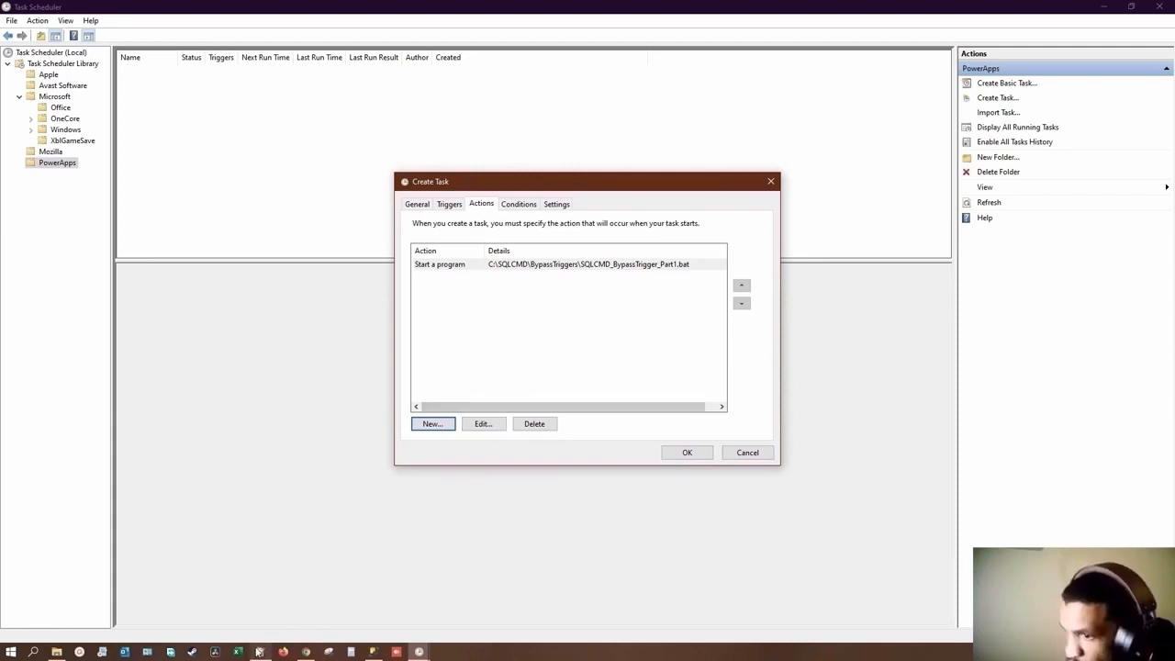
Step: Switch to File Explorer and duplicate SQLCMD_BypassTrigger_Part1.bat within the BypassTriggers folder
left_click(56, 652)
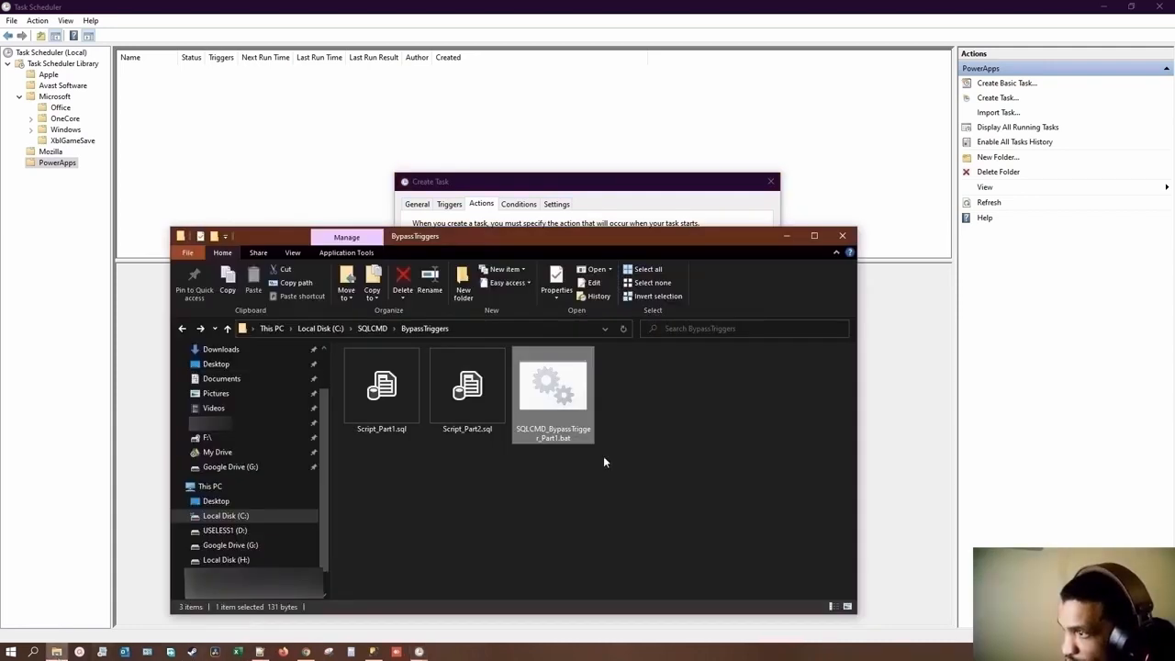
right_click(555, 427)
key("Escape")
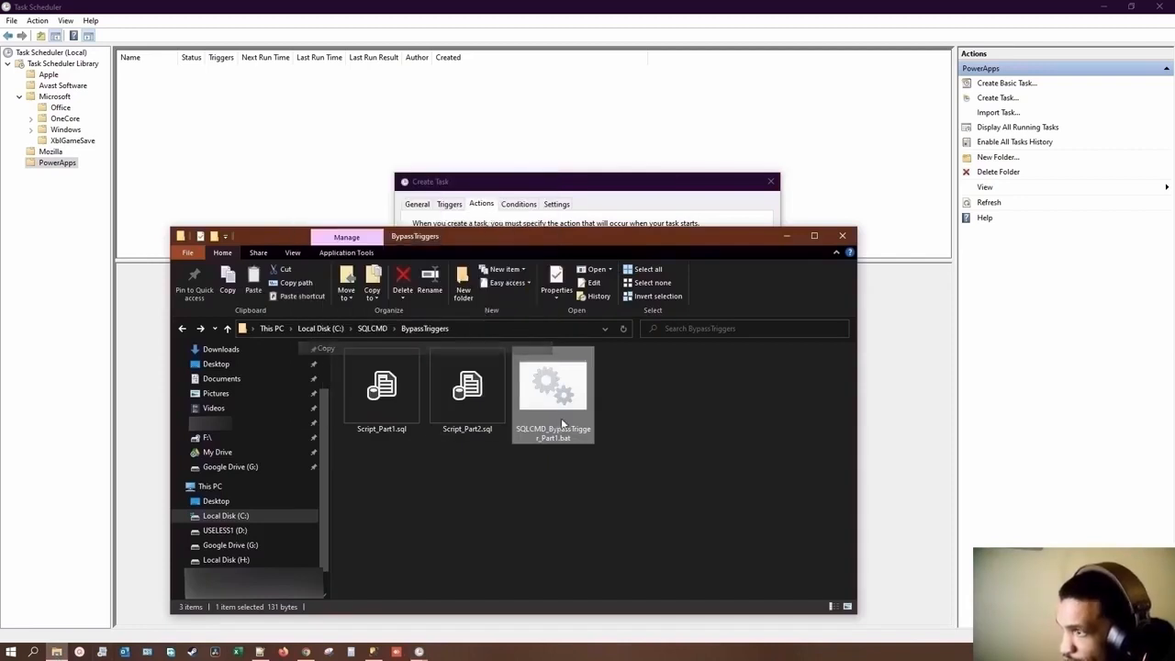
left_click(607, 493)
key("ctrl+v")
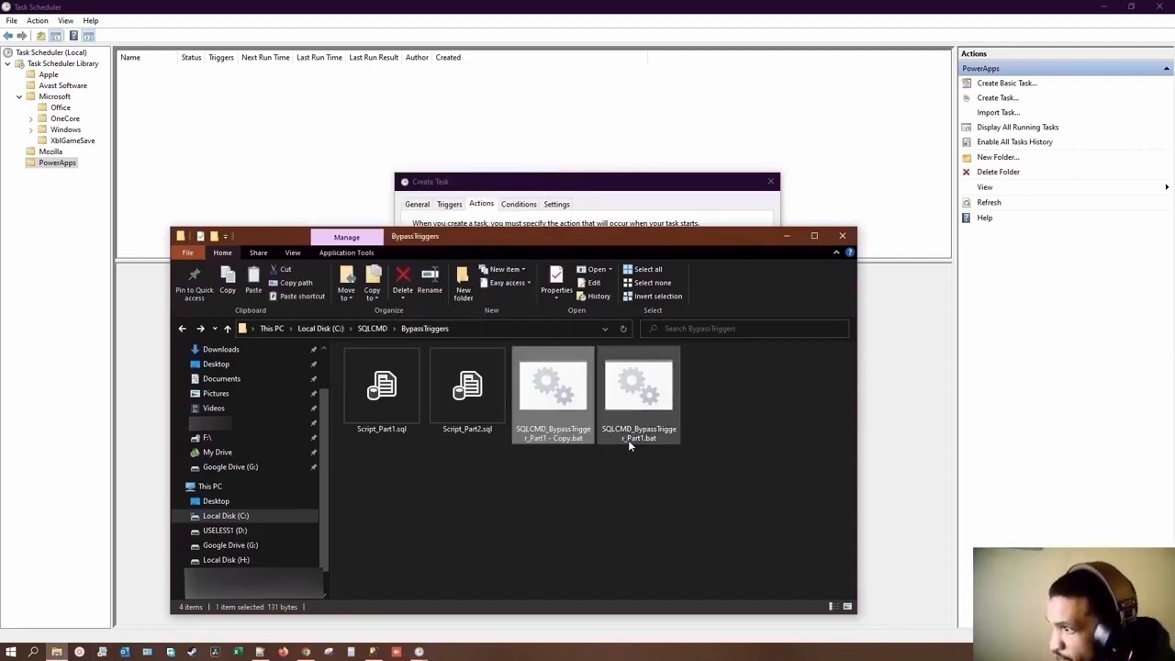
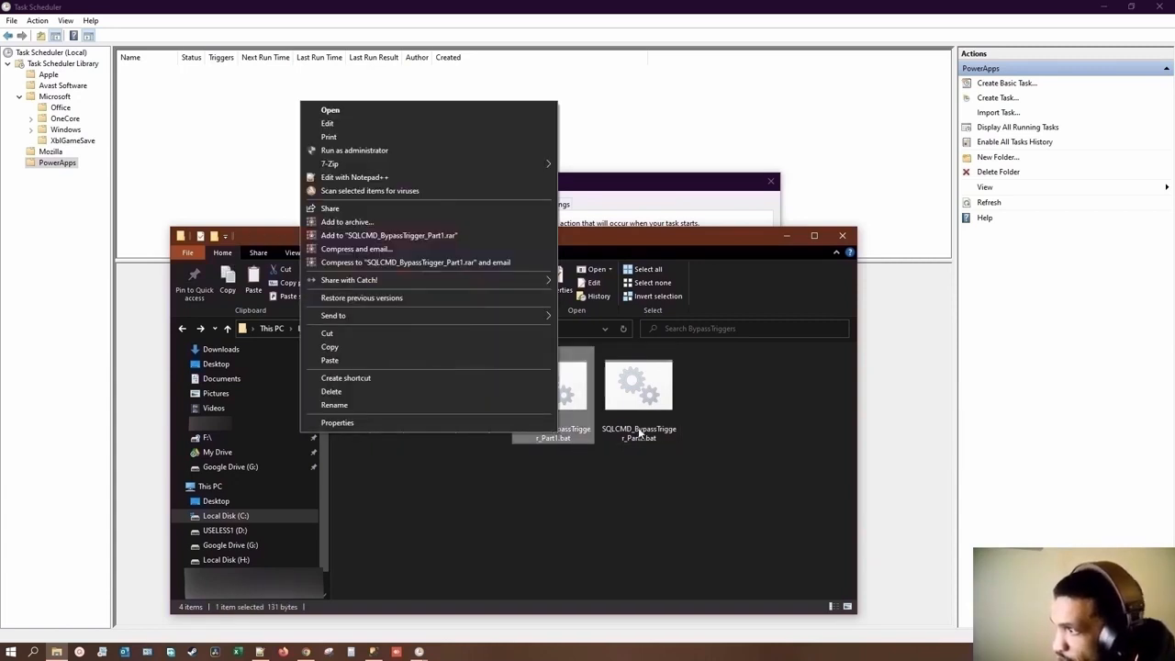
Step: Open SQLCMD_BypassTrigger_Part2.bat in Notepad++ and change its input script to C:\SQLCMD\BypassTriggers\Script_Part2.sql
left_click(639, 432)
right_click(639, 432)
left_click(464, 174)
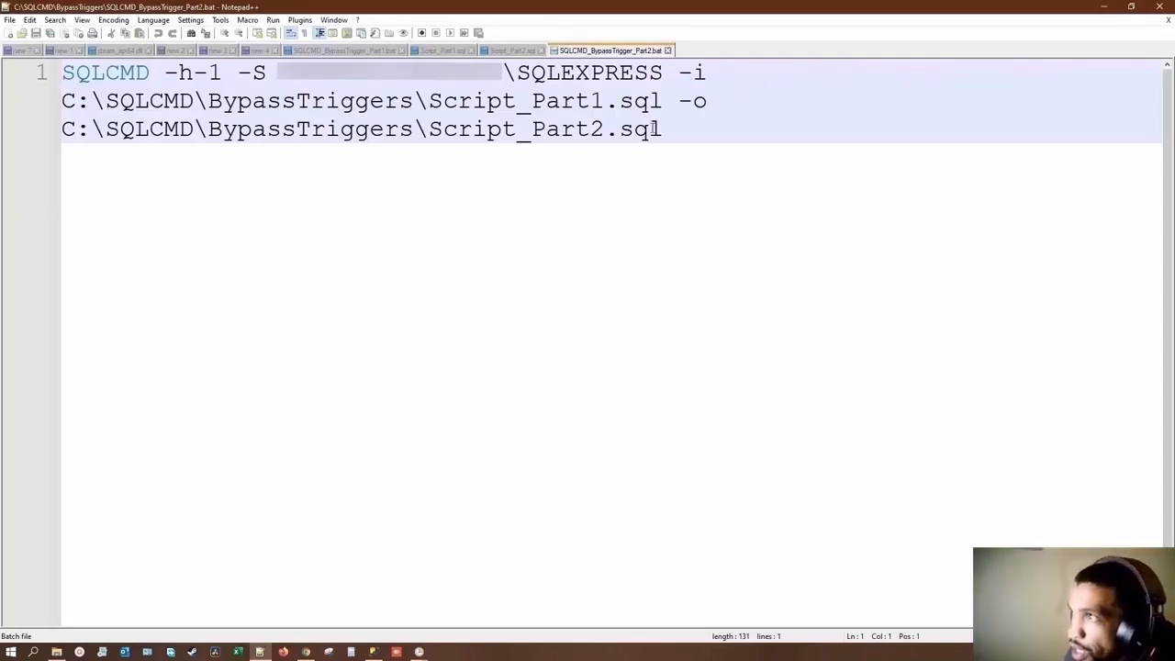
left_click_drag(605, 101, 590, 101)
type("2")
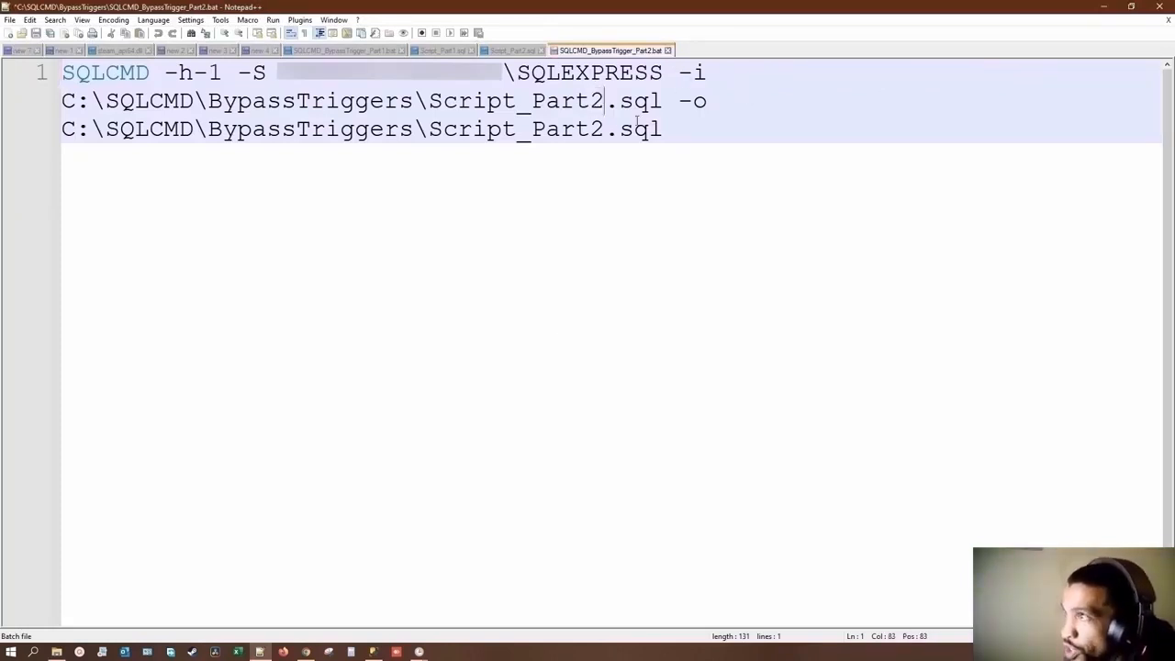
Step: Remove the -o option with its output path from the batch command, keep -h-1, and save the file
left_click_drag(664, 130, 677, 99)
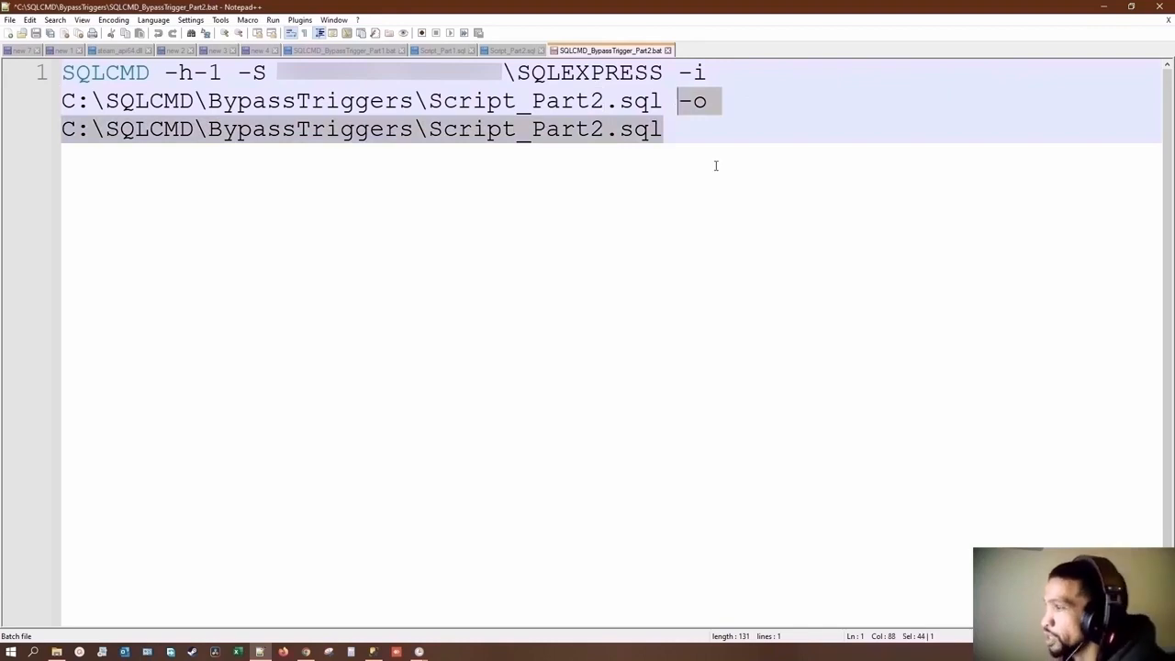
key("BackSpace")
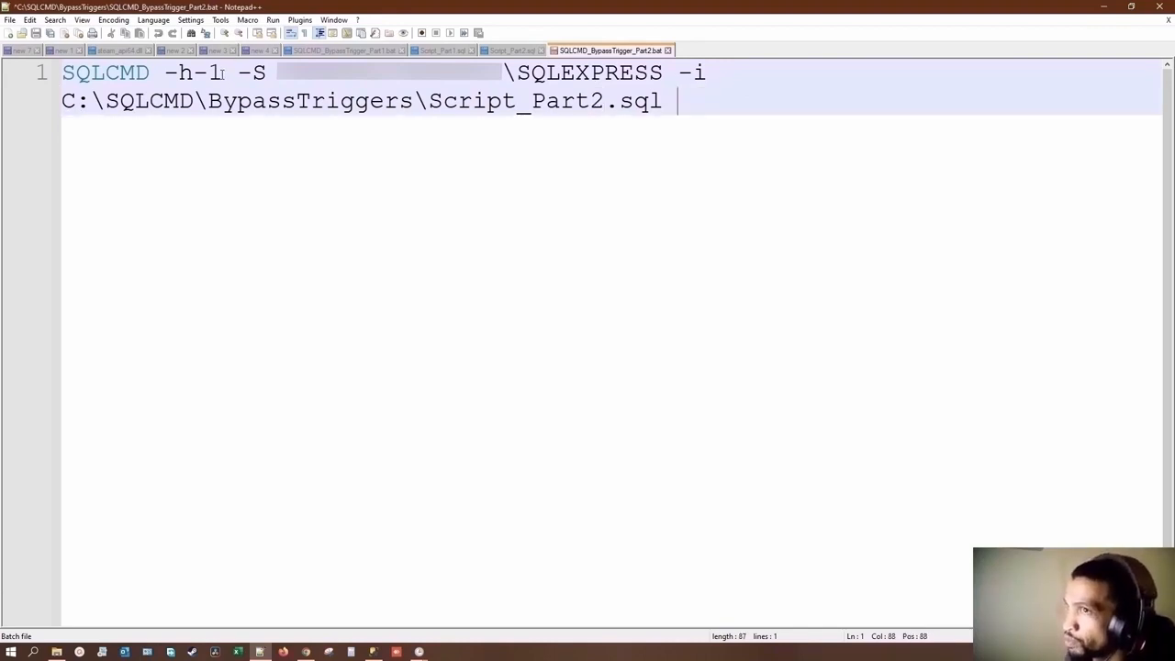
left_click_drag(223, 73, 169, 74)
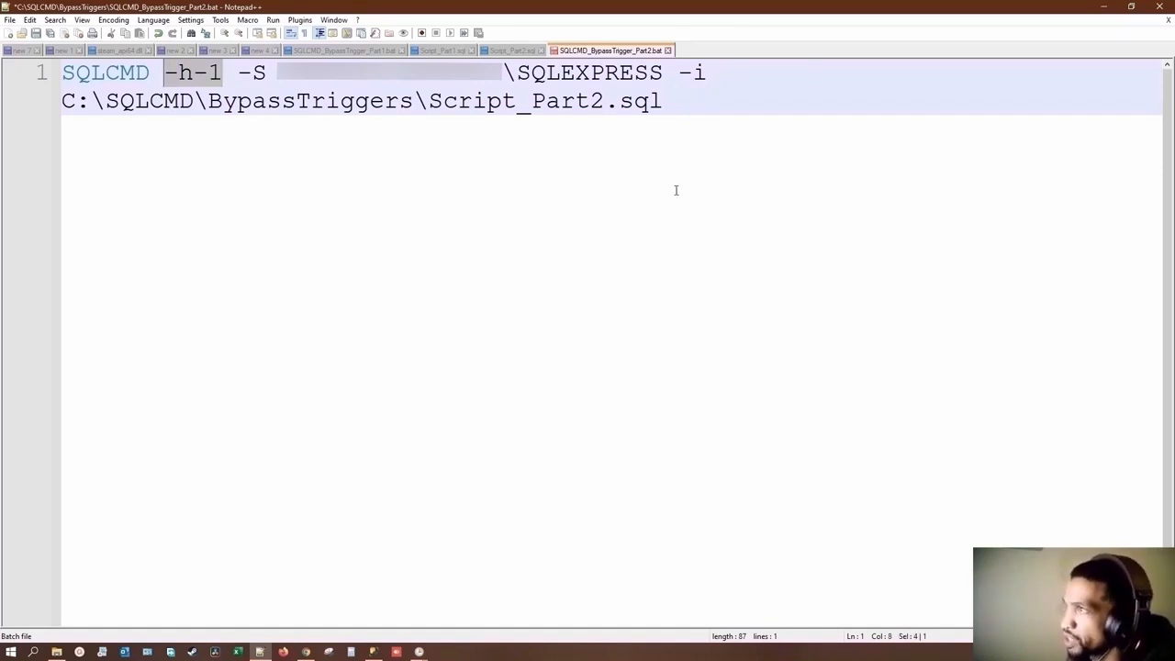
key("ctrl+s")
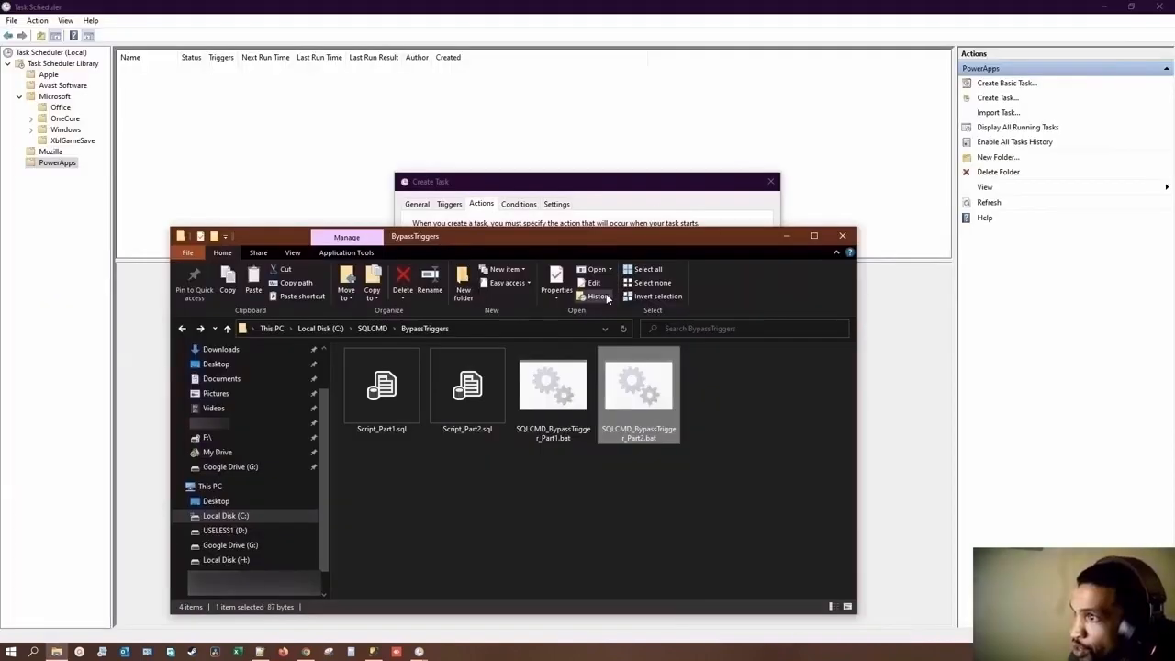
Step: Return to Task Scheduler and add a second start-a-program action that runs C:\SQLCMD\BypassTriggers\SQLCMD_BypassTrigger_Part2.bat
left_click(1103, 7)
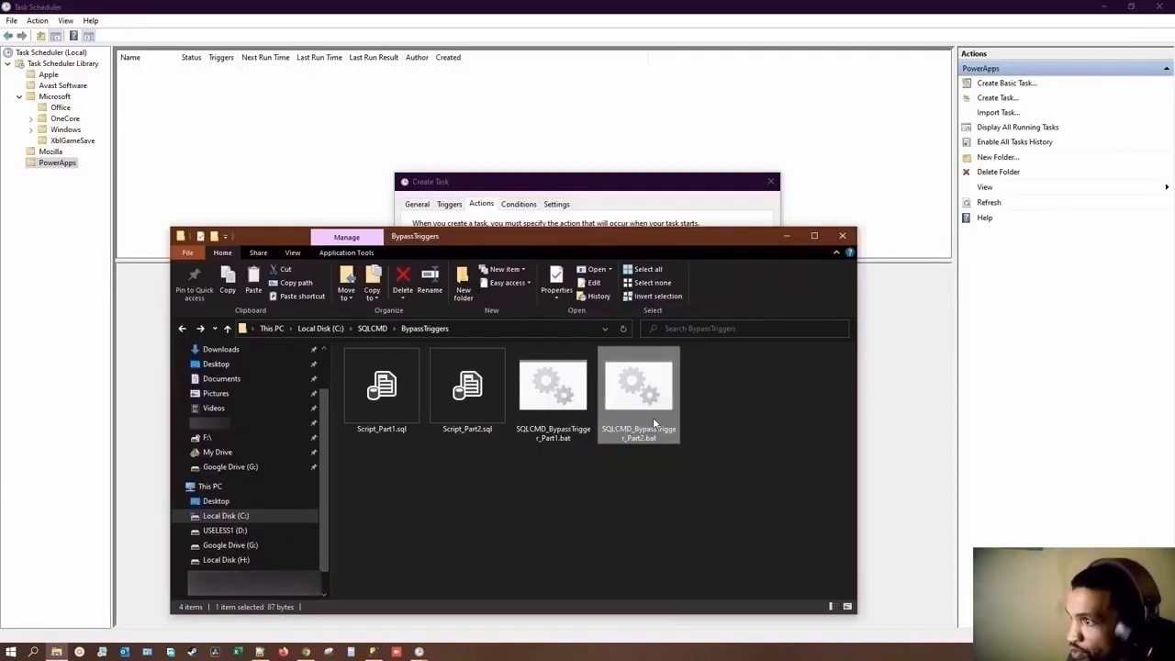
left_click(609, 188)
left_click(446, 429)
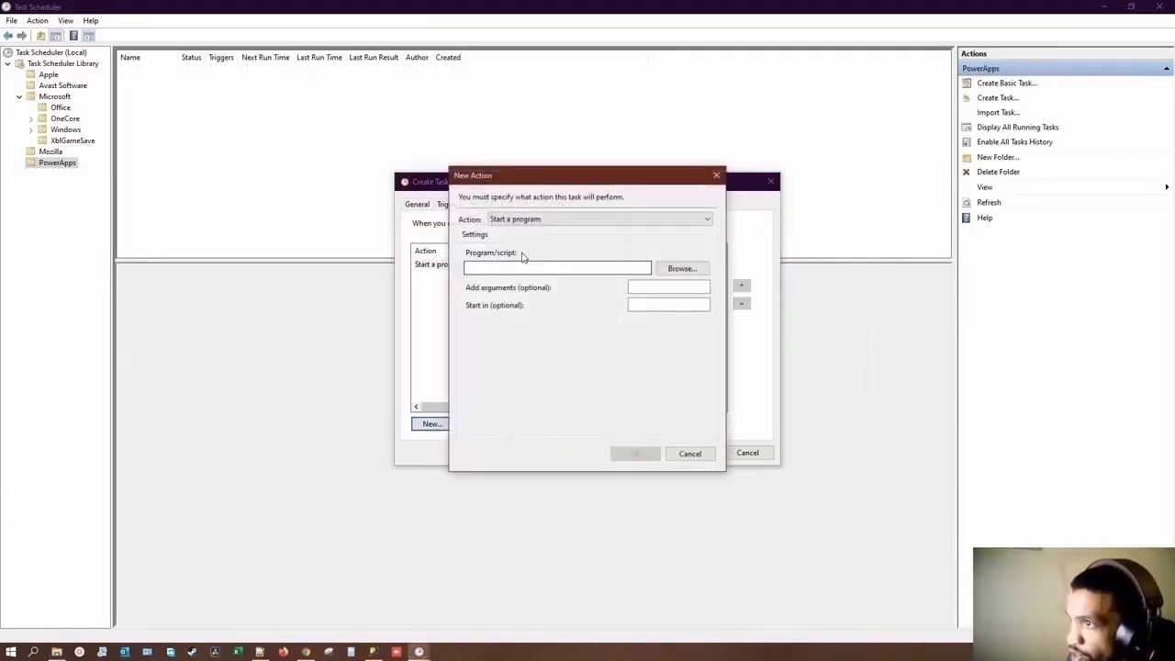
left_click(680, 269)
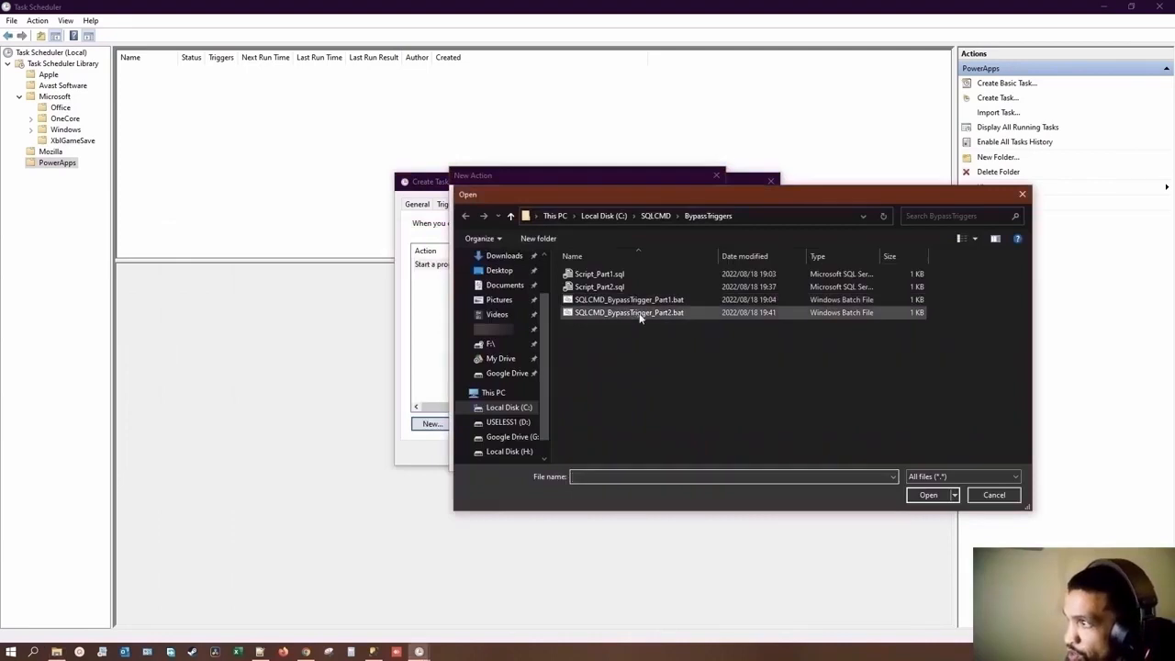
double_click(641, 313)
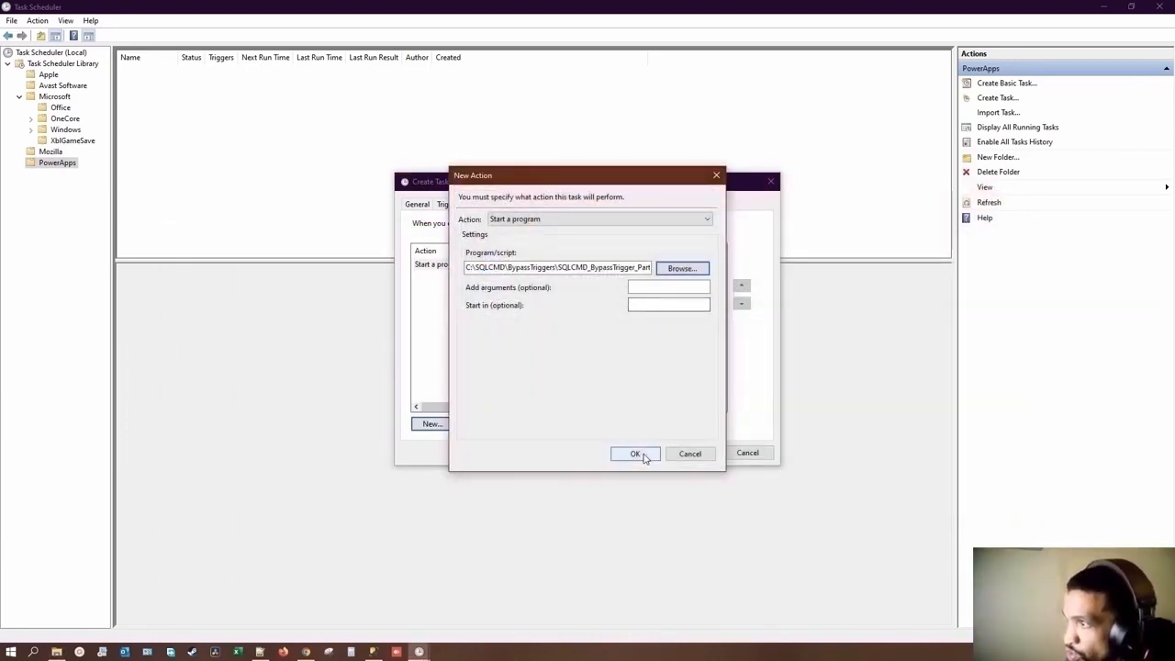
left_click(636, 454)
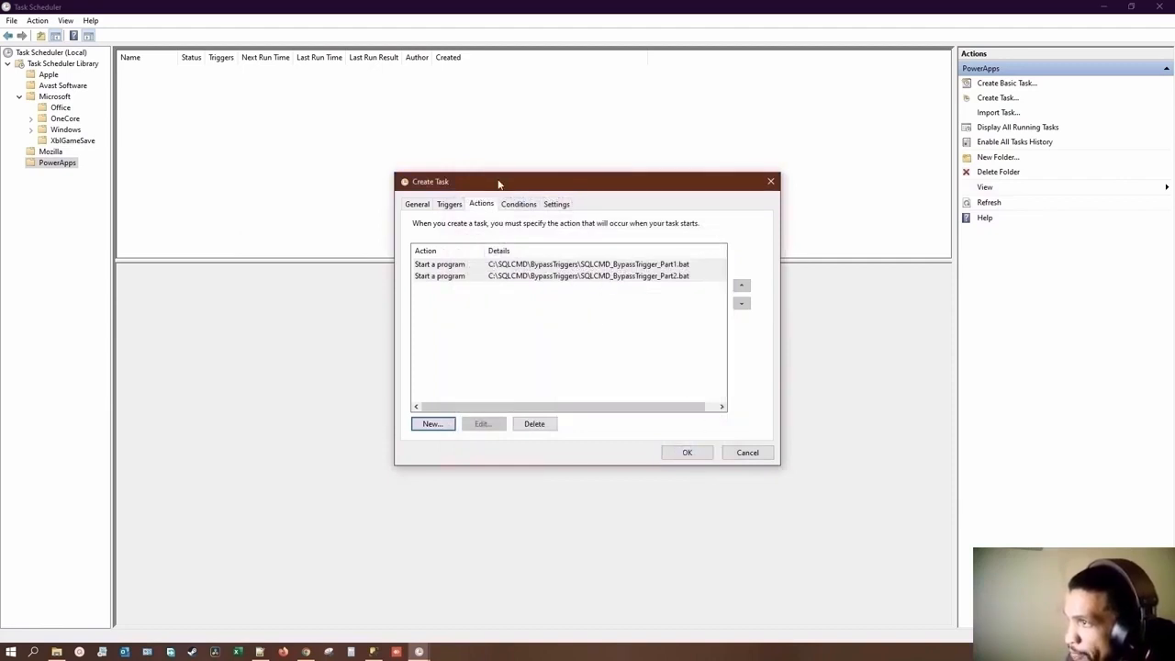
Step: Review the task's conditions and settings, keep the defaults, and save the task with the user account's password
left_click(519, 207)
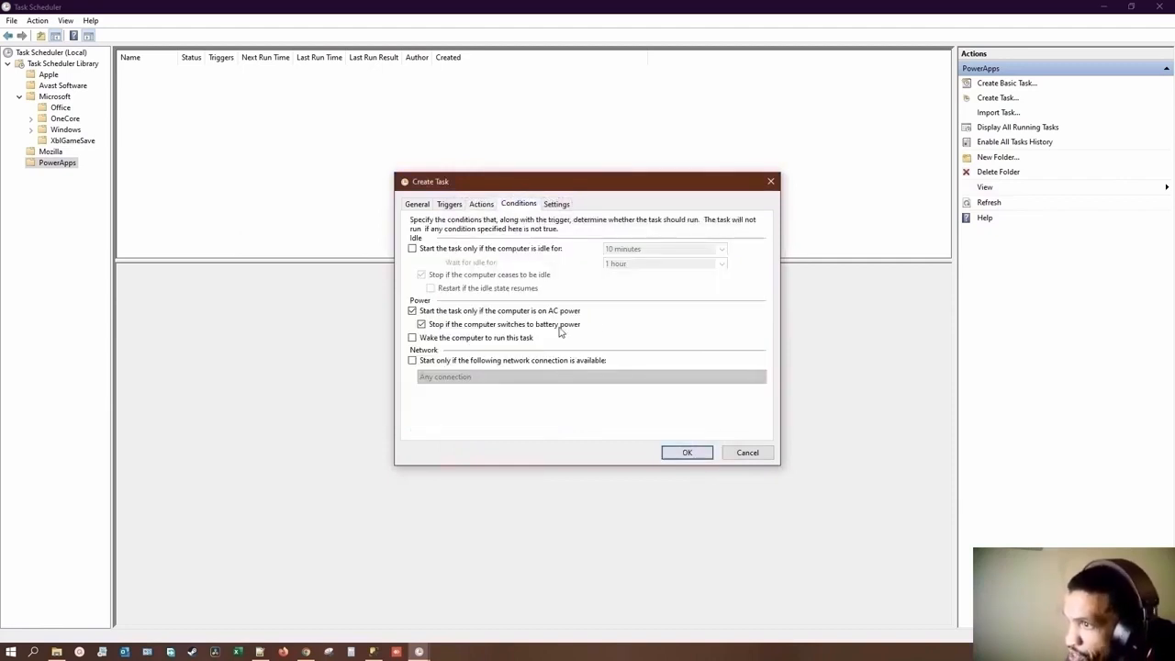
left_click(560, 205)
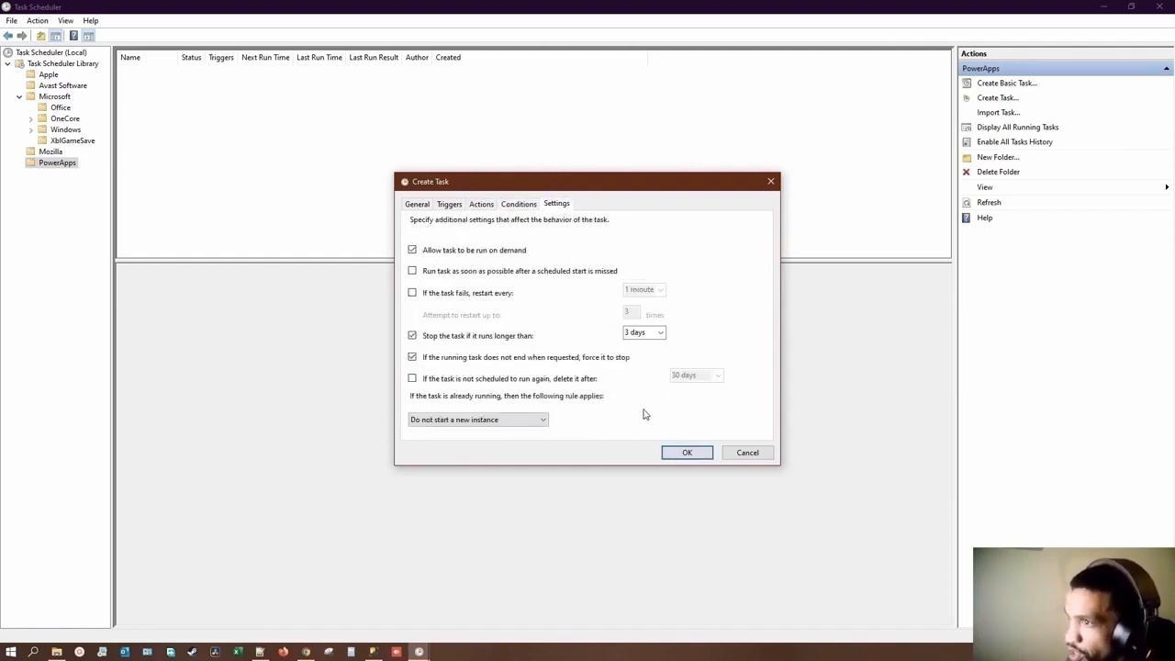
left_click(687, 453)
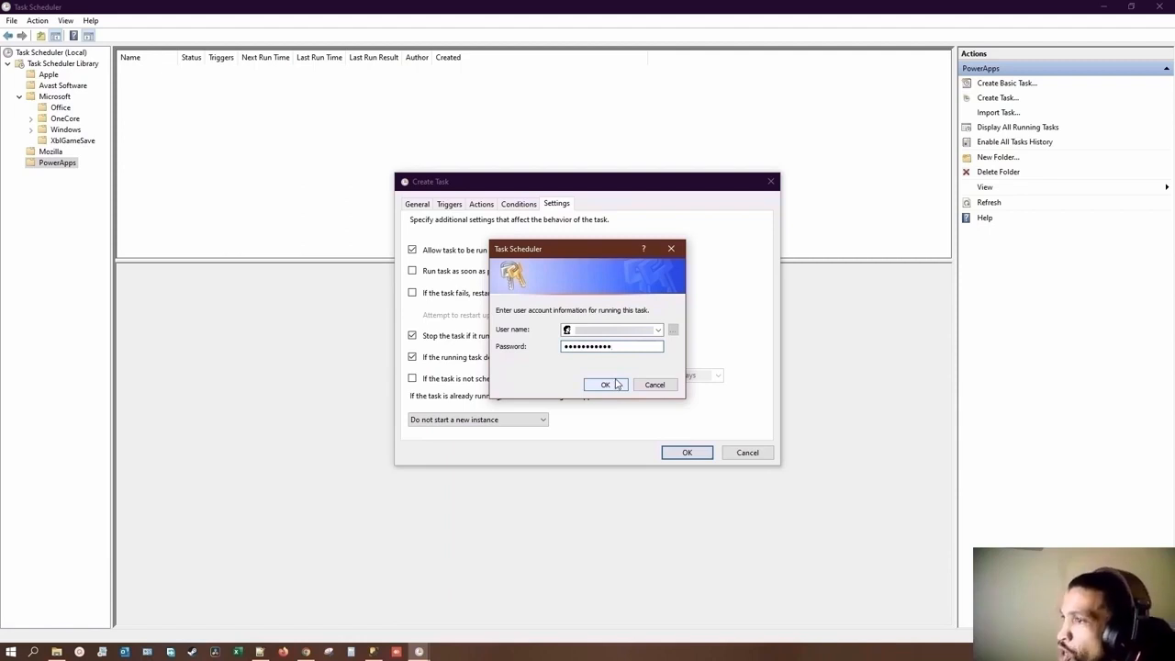
left_click(618, 384)
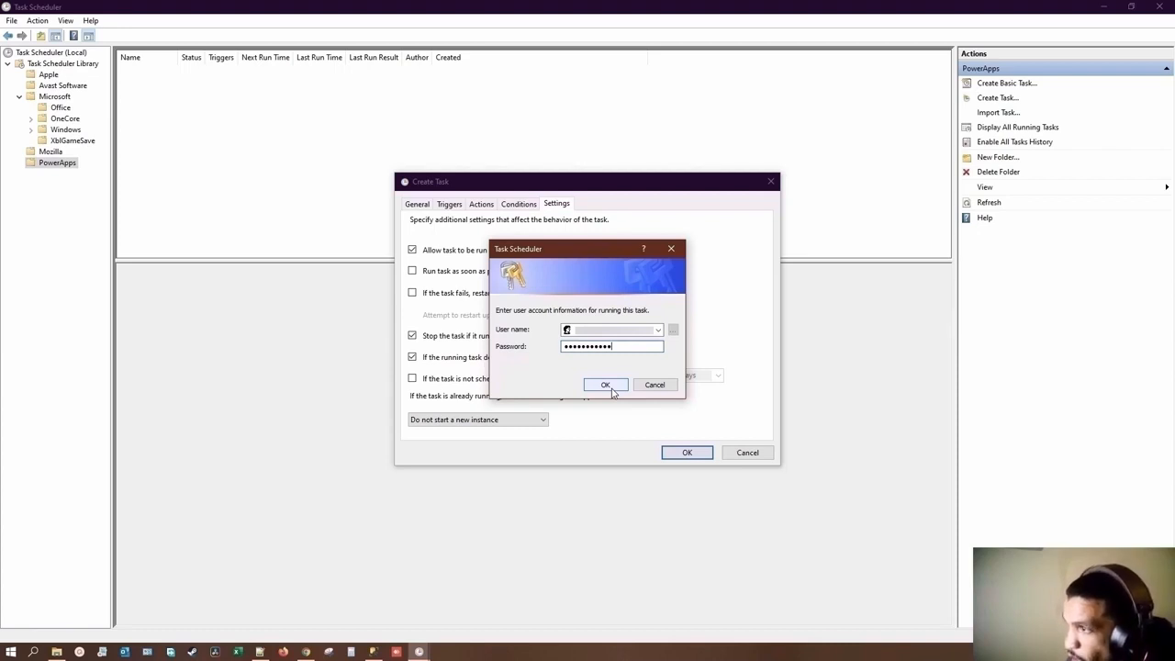
left_click(610, 388)
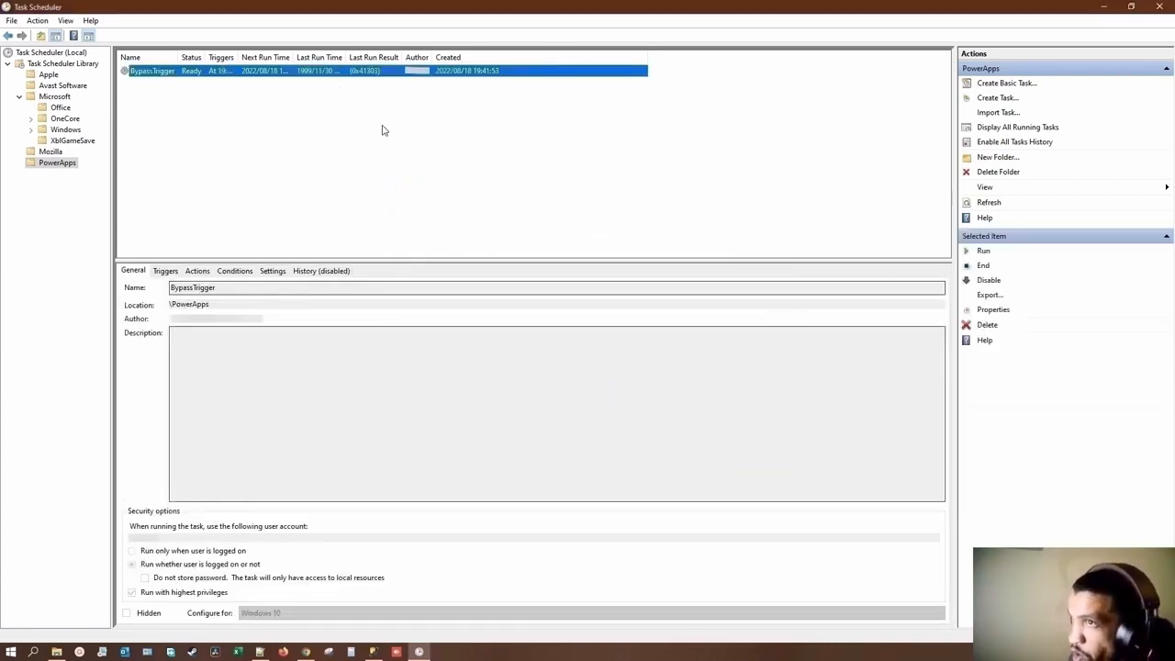
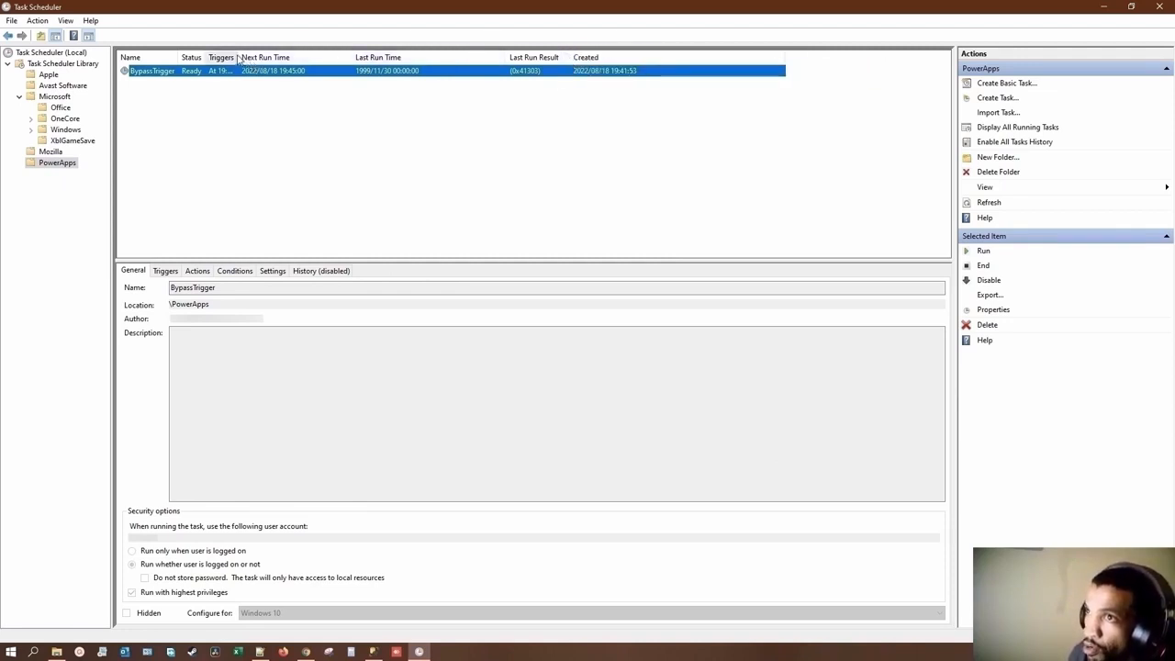
Step: Review the BypassTrigger task's trigger time, the Part 2 batch and SQL files, and the app's tUsers and tTemp tables
left_click_drag(237, 57, 288, 57)
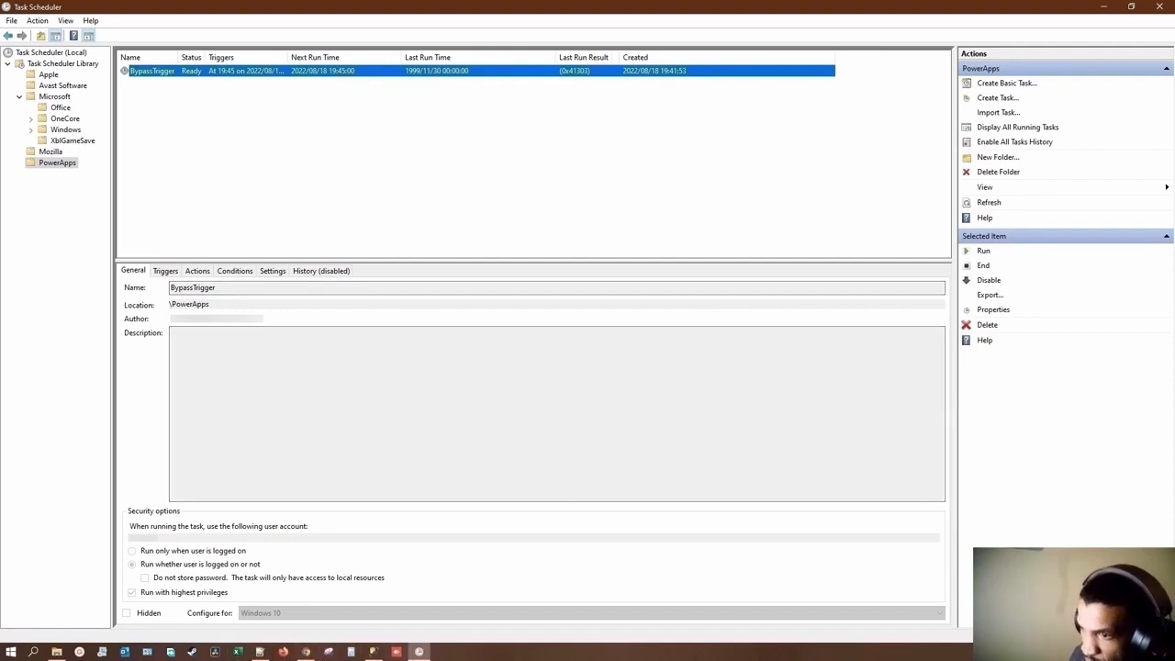
left_click(260, 652)
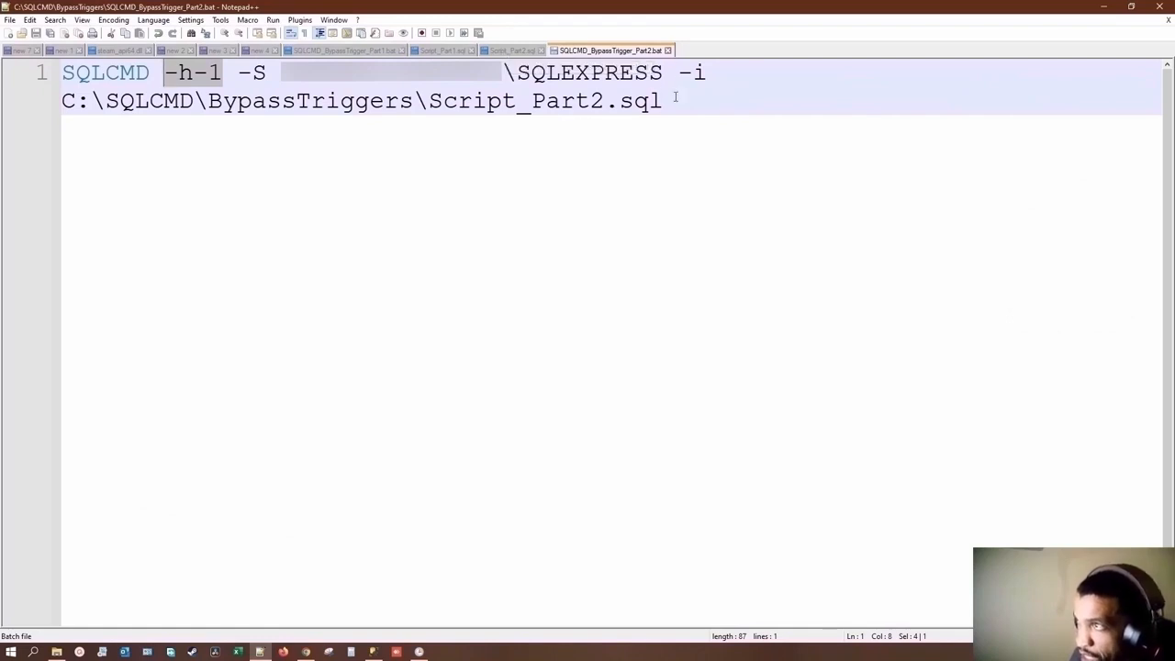
left_click(510, 50)
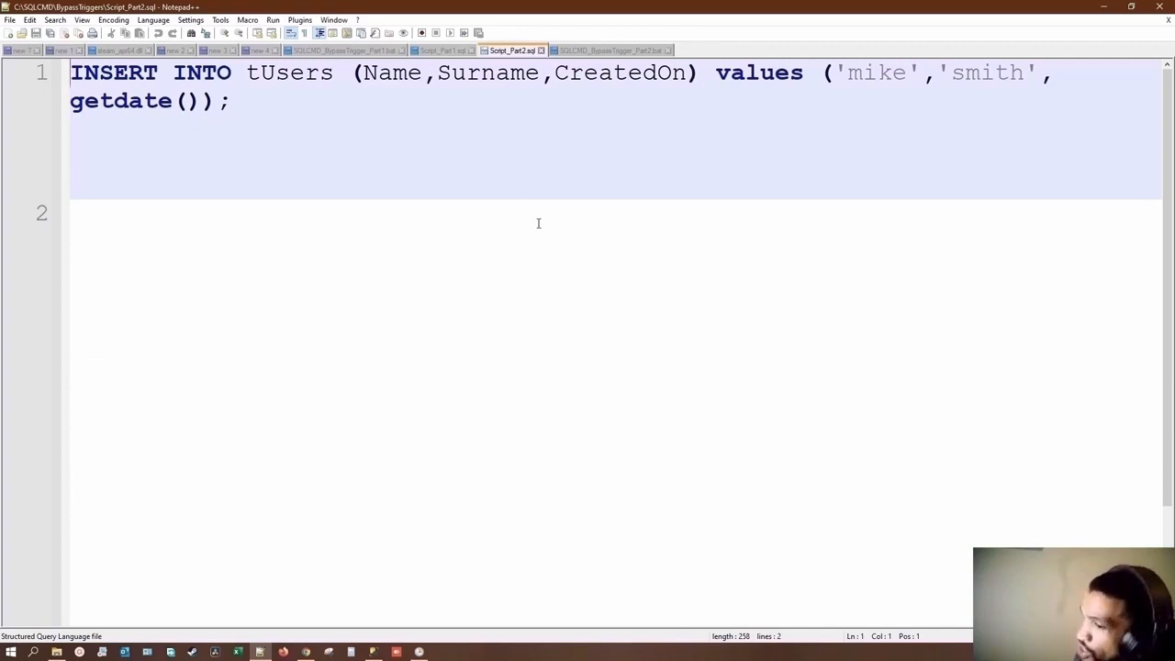
left_click(304, 655)
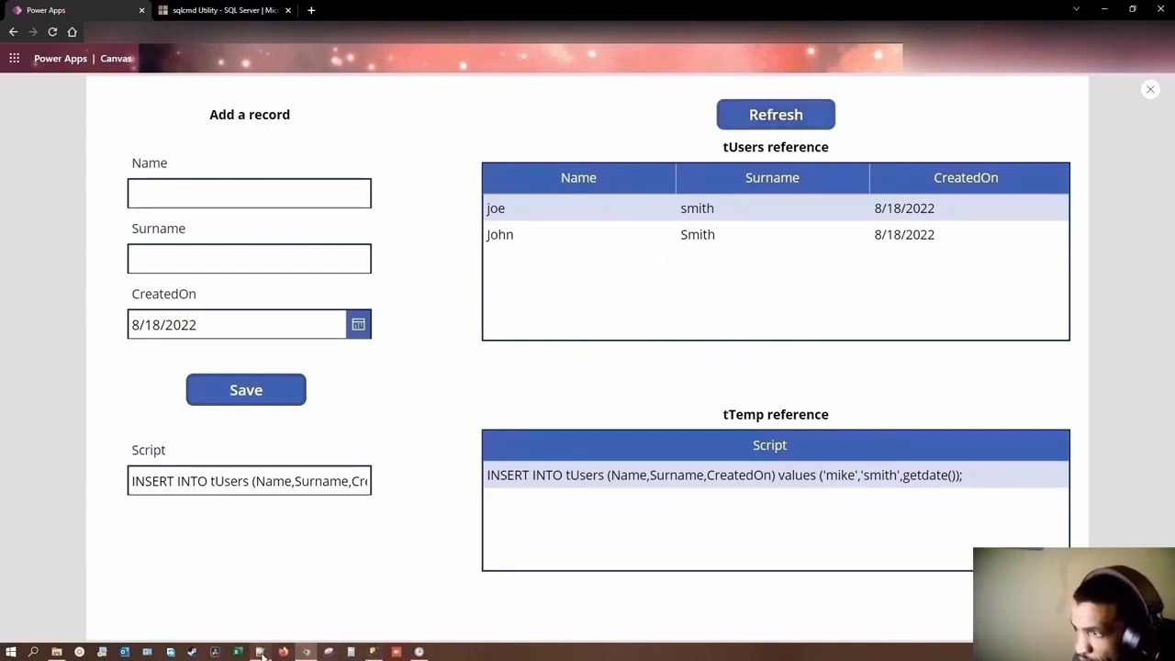
mouse_move(261, 654)
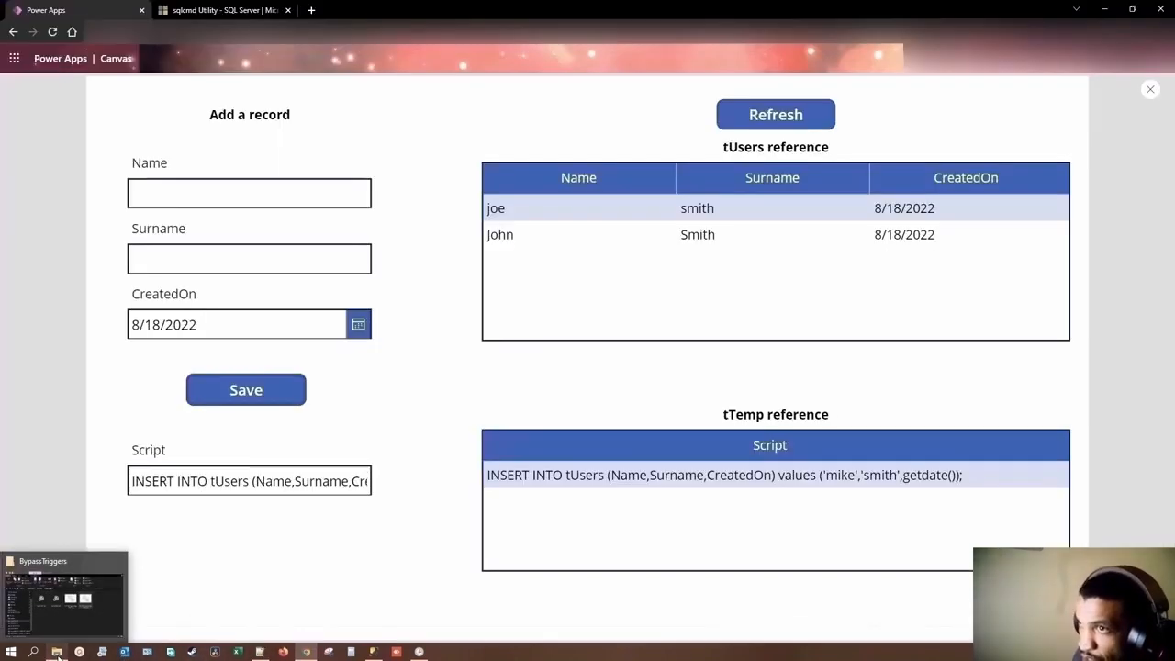
Step: Switch to File Explorer and duplicate Script_Part2.sql in the BypassTriggers folder
left_click(57, 654)
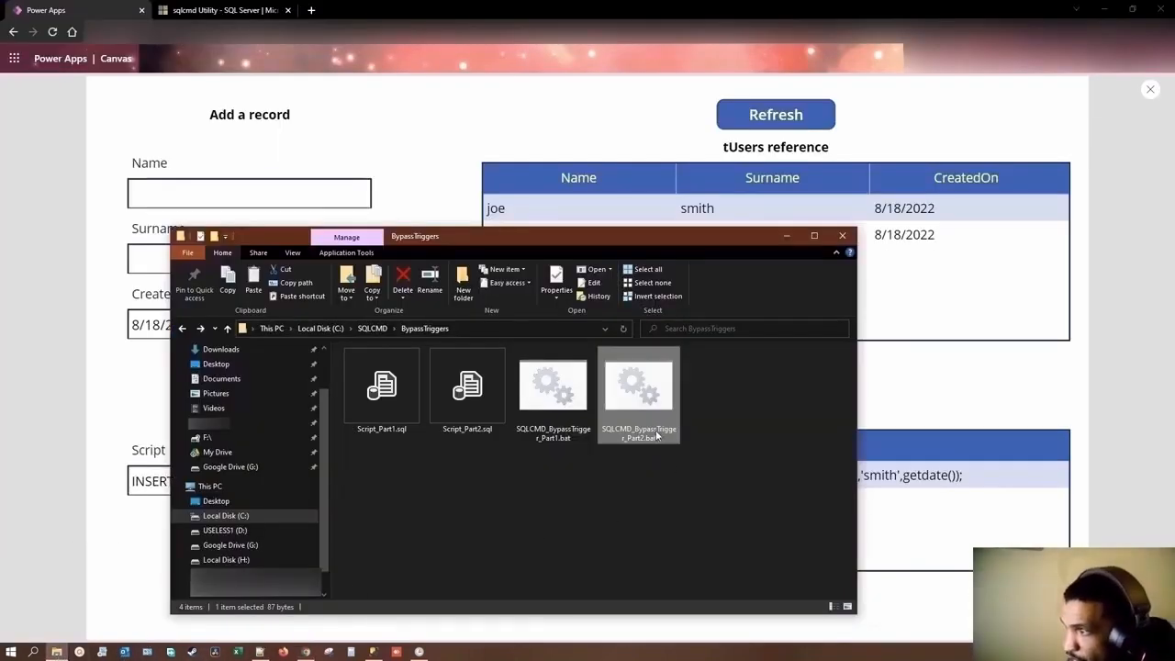
right_click(529, 475)
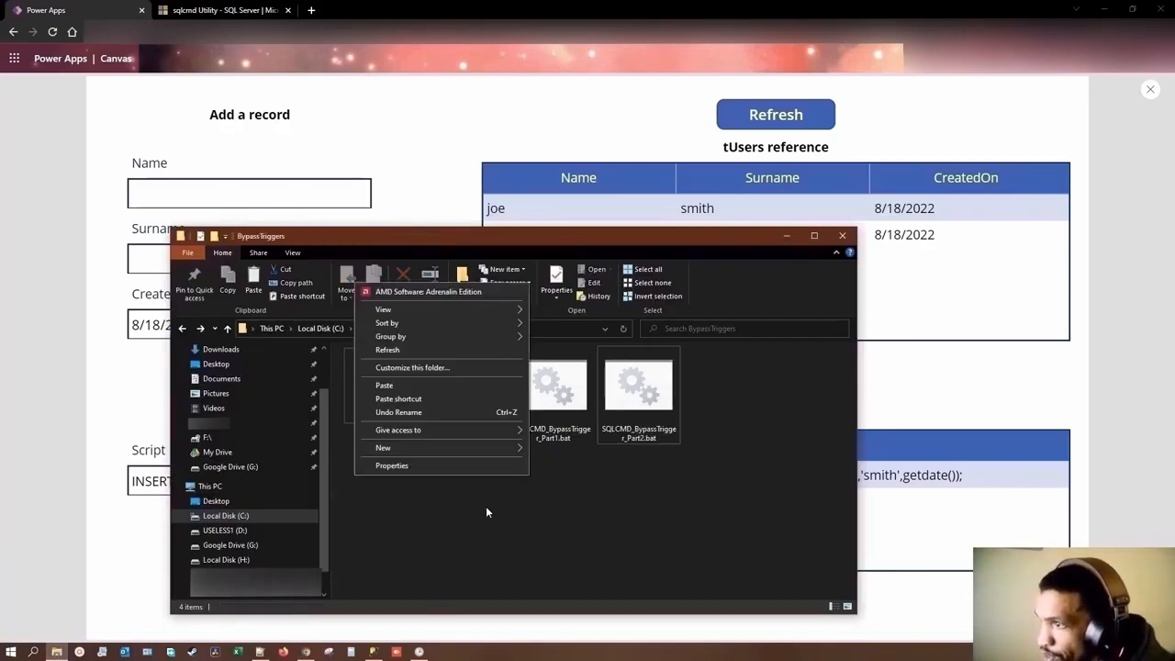
left_click(466, 398)
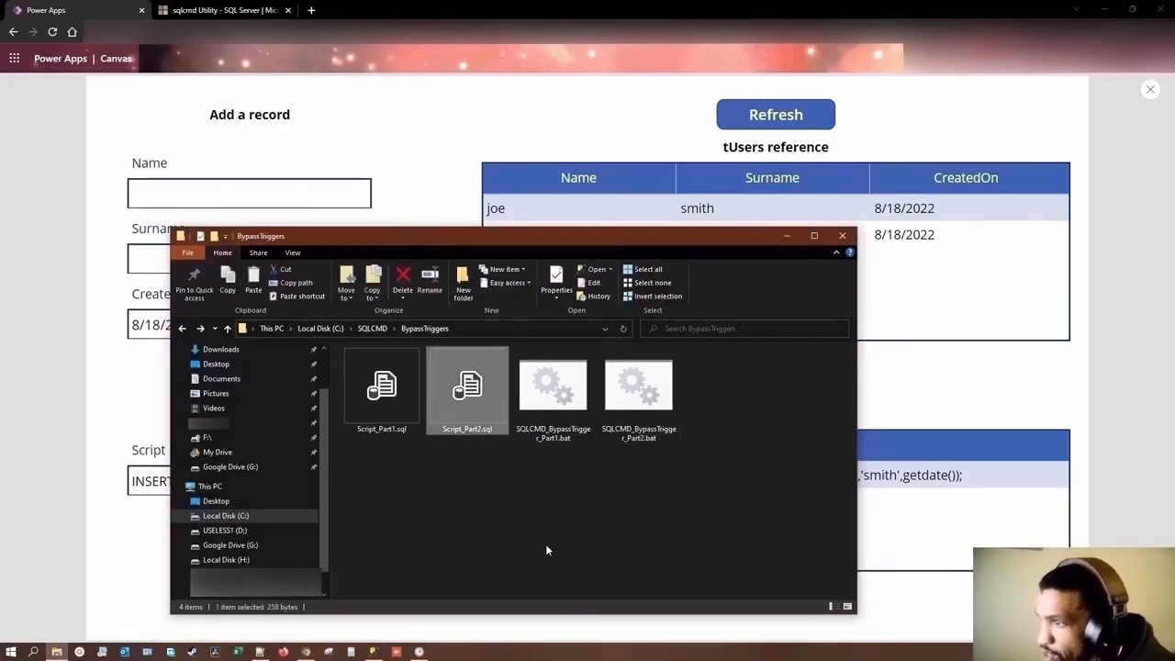
left_click(533, 512)
key("ctrl+v")
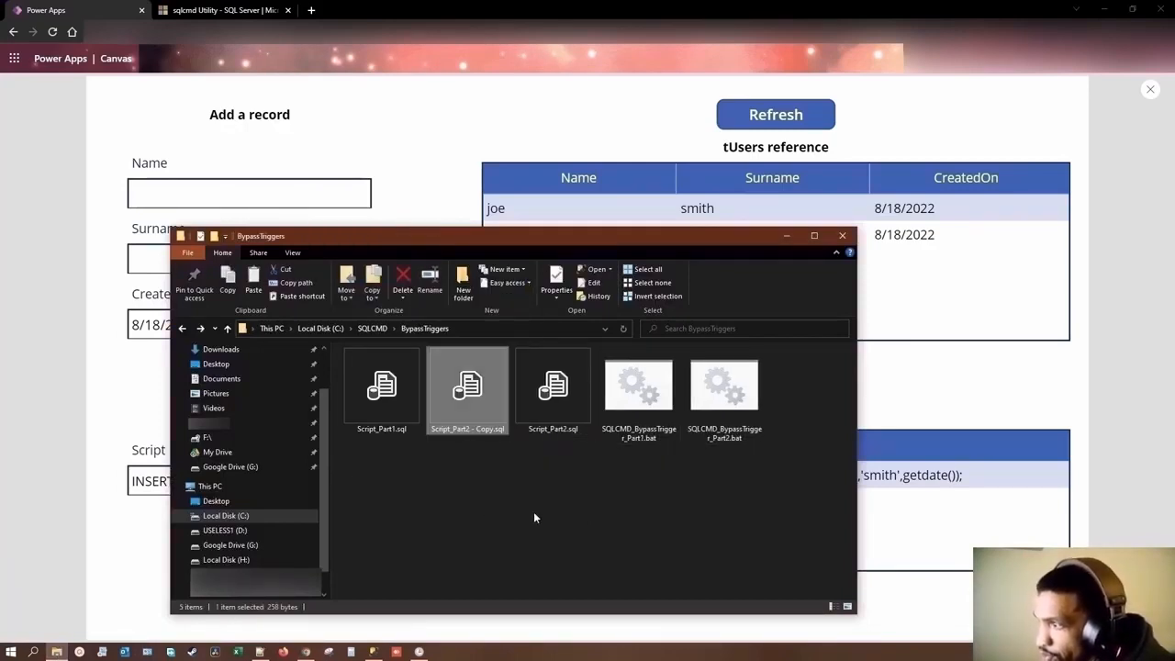
Step: Rename the copied SQL script to Script_Part3_Cleanup.sql
left_click(477, 429)
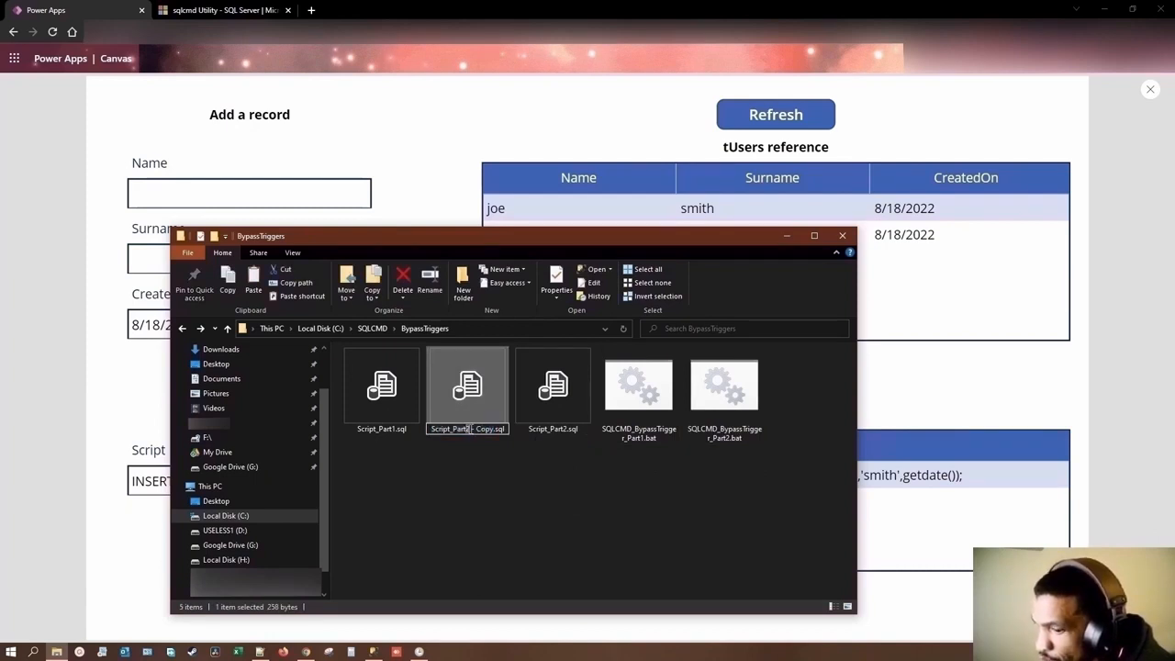
left_click_drag(470, 429, 504, 428)
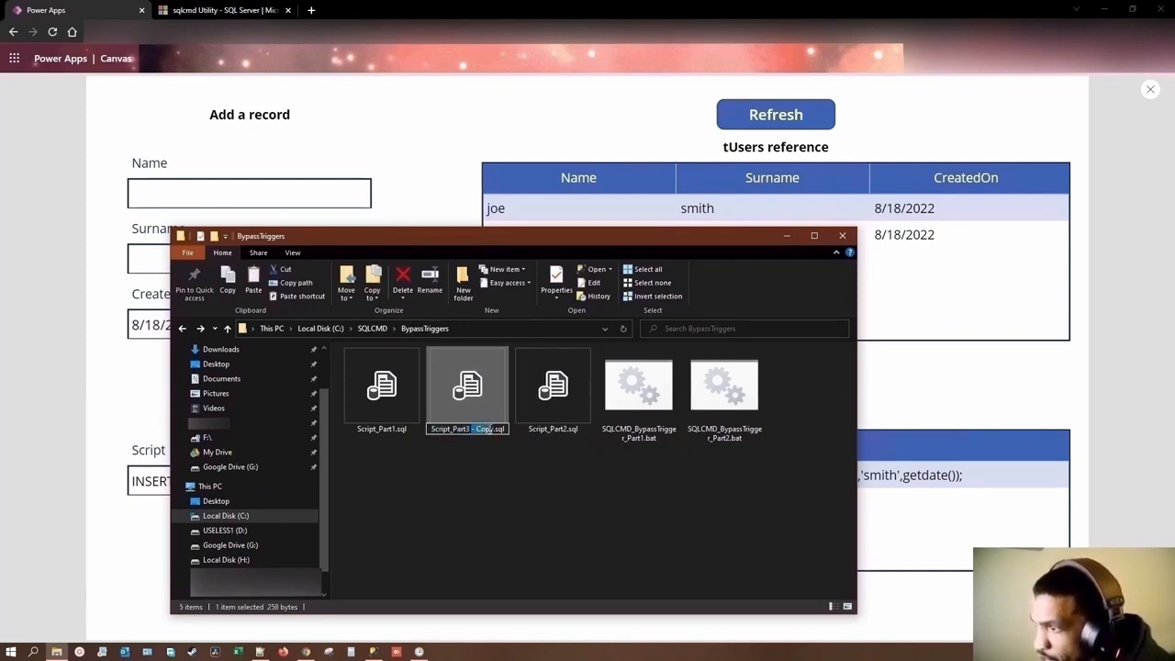
type("Cleanup")
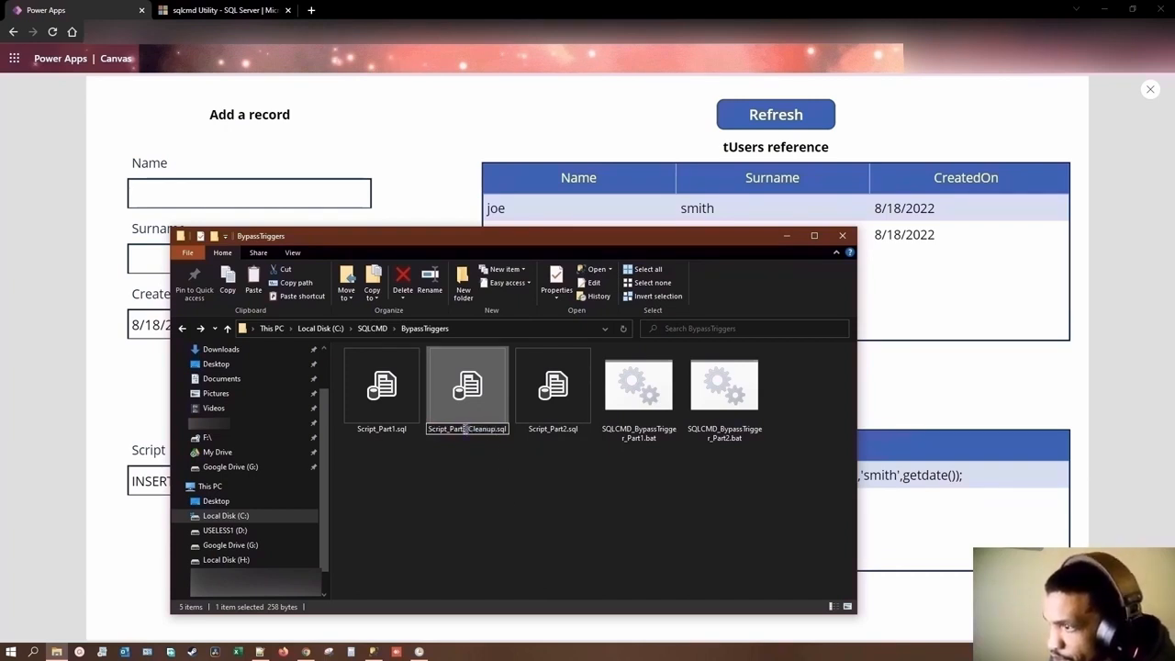
key("BackSpace")
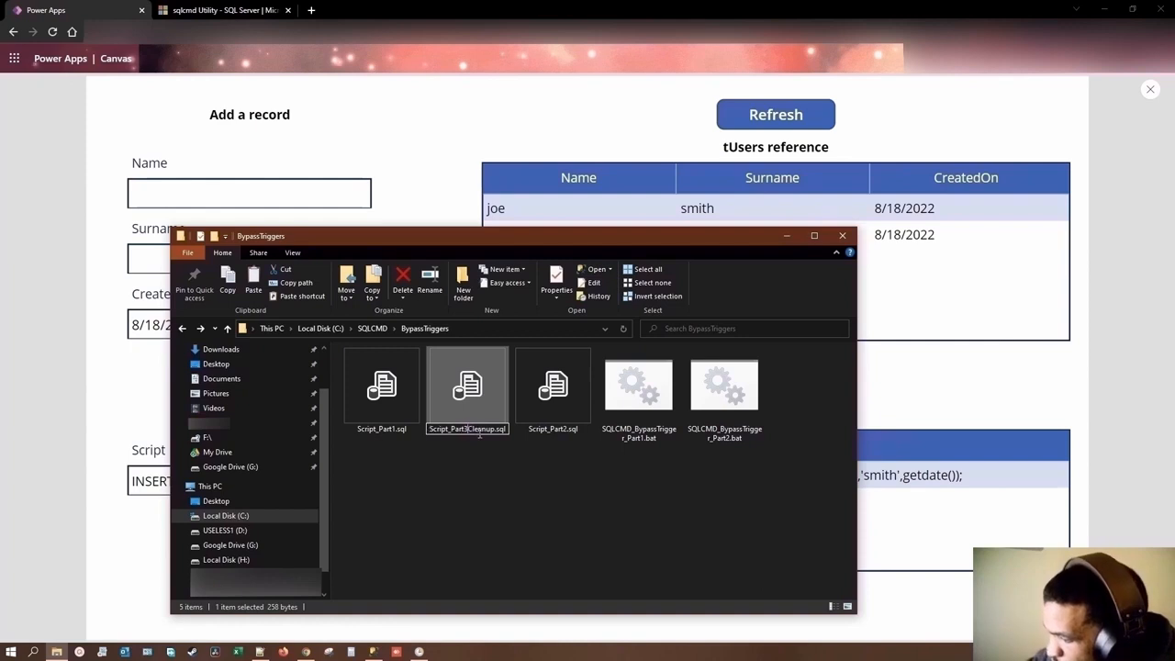
type("_")
key("Return")
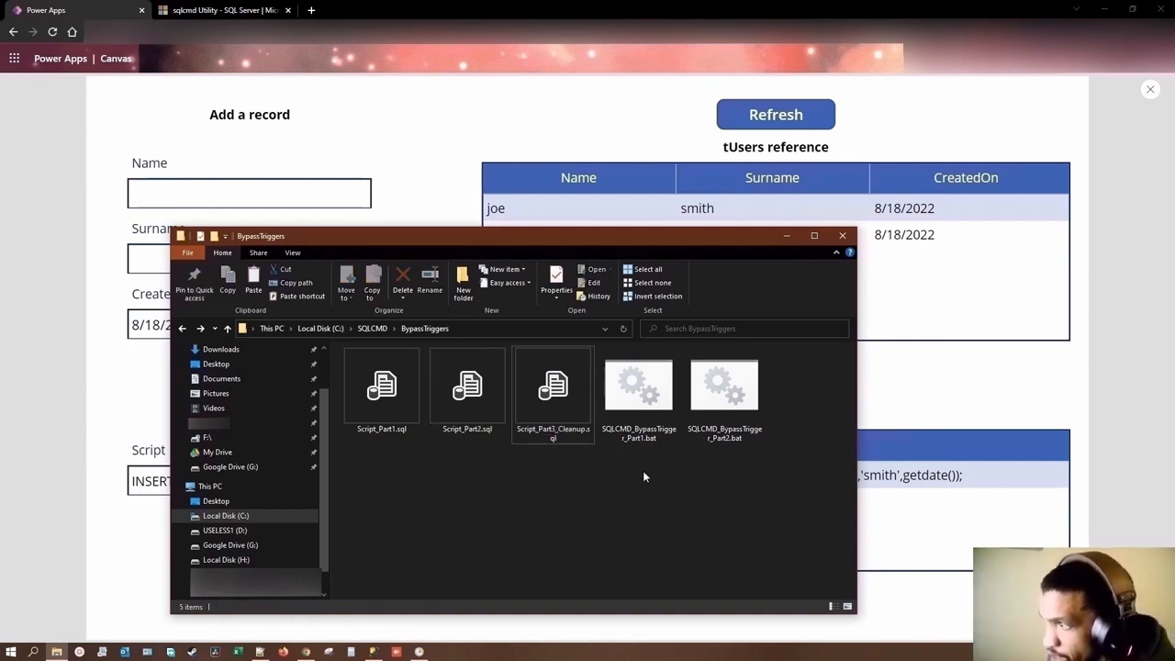
Step: Check SQLCMD_BypassTrigger_Part2.bat in Notepad++, and duplicate the file in the BypassTriggers folder as SQLCMD_BypassTrigger_Part3.bat
left_click(742, 428)
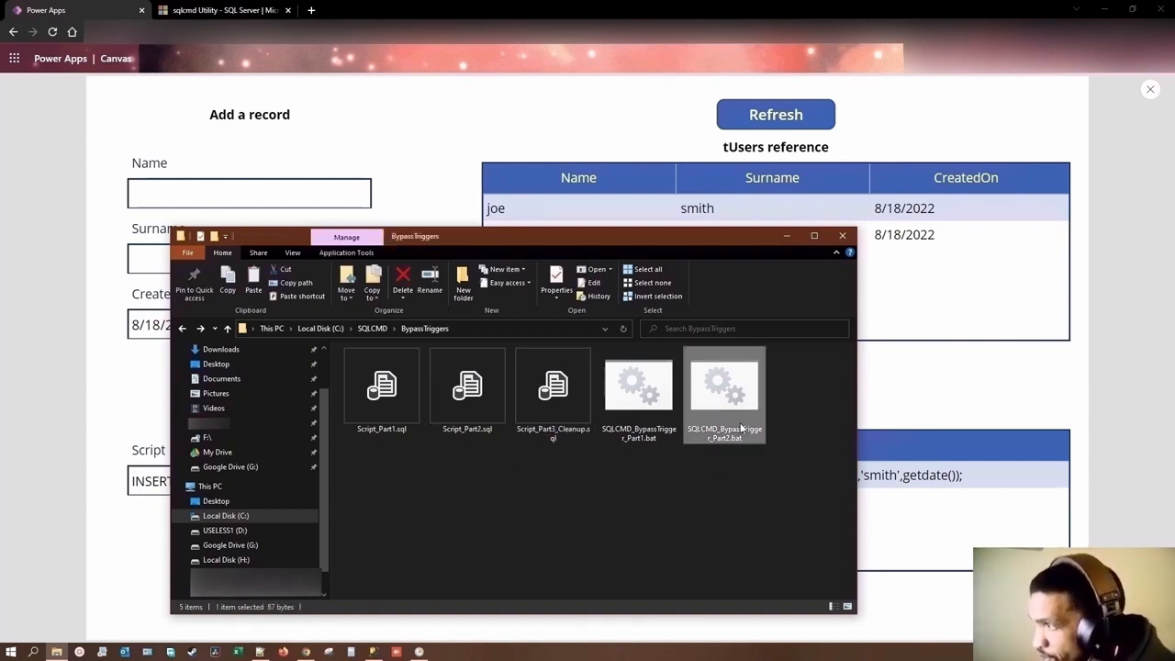
right_click(736, 434)
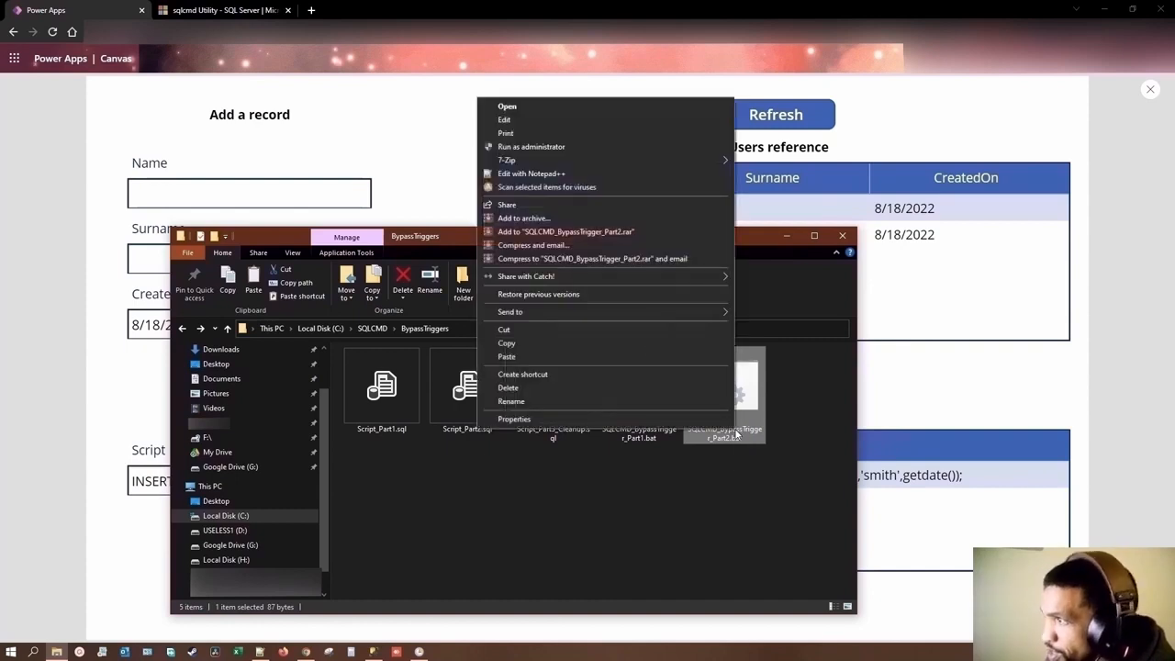
left_click(534, 175)
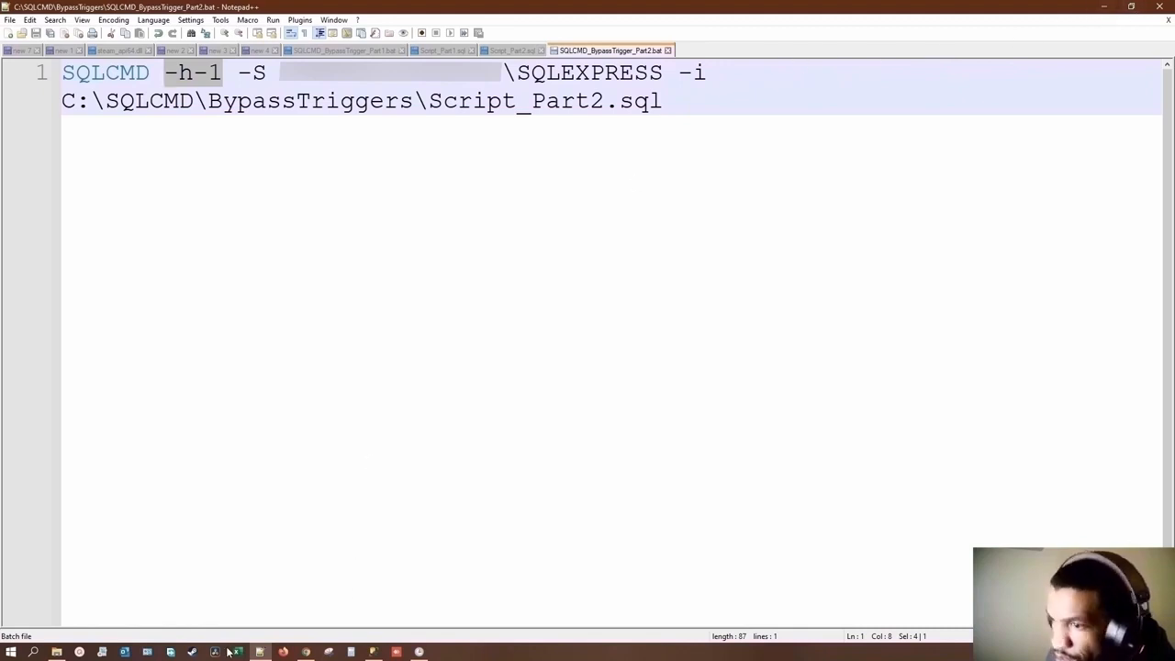
left_click(56, 652)
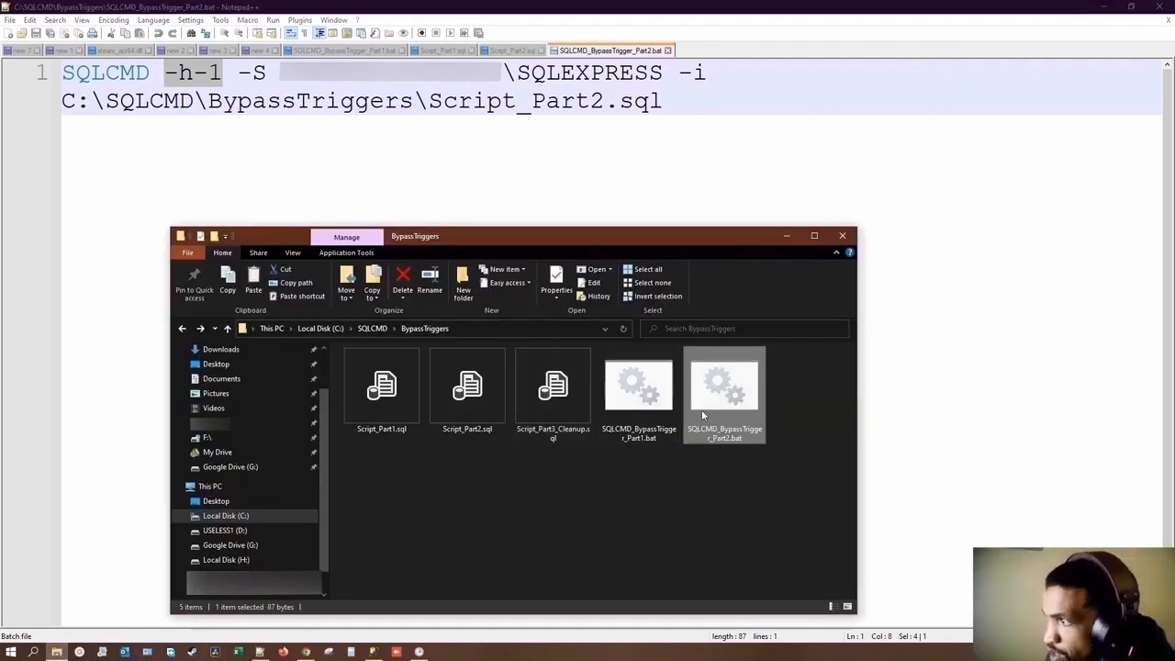
key("ctrl+c")
key("ctrl+v")
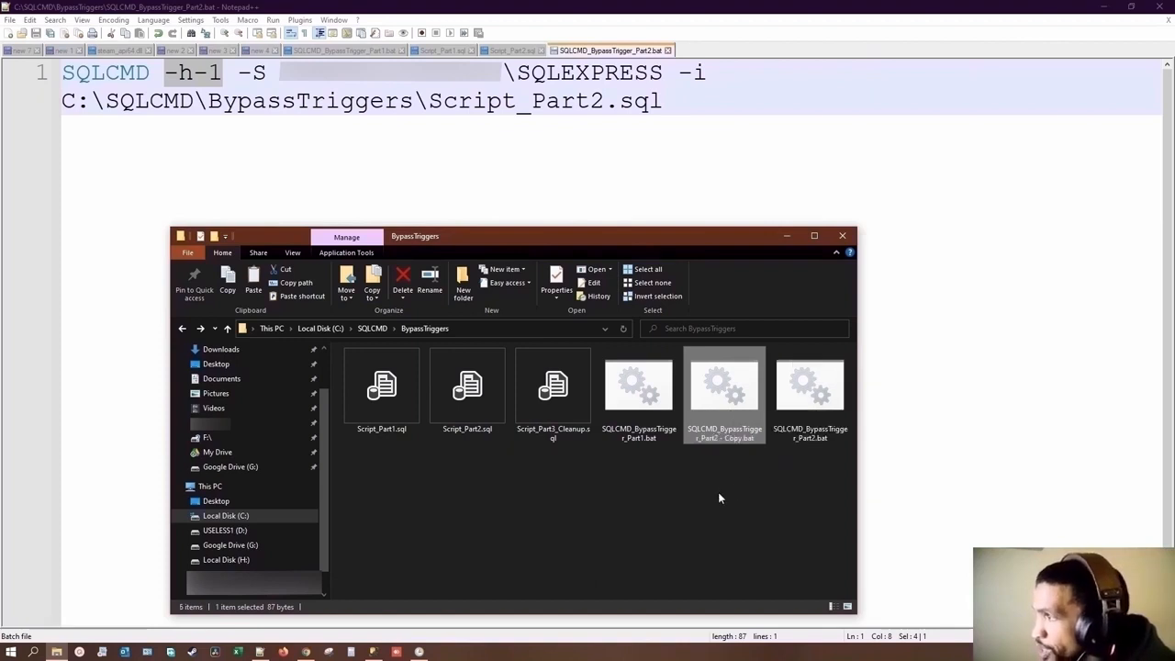
left_click(744, 437)
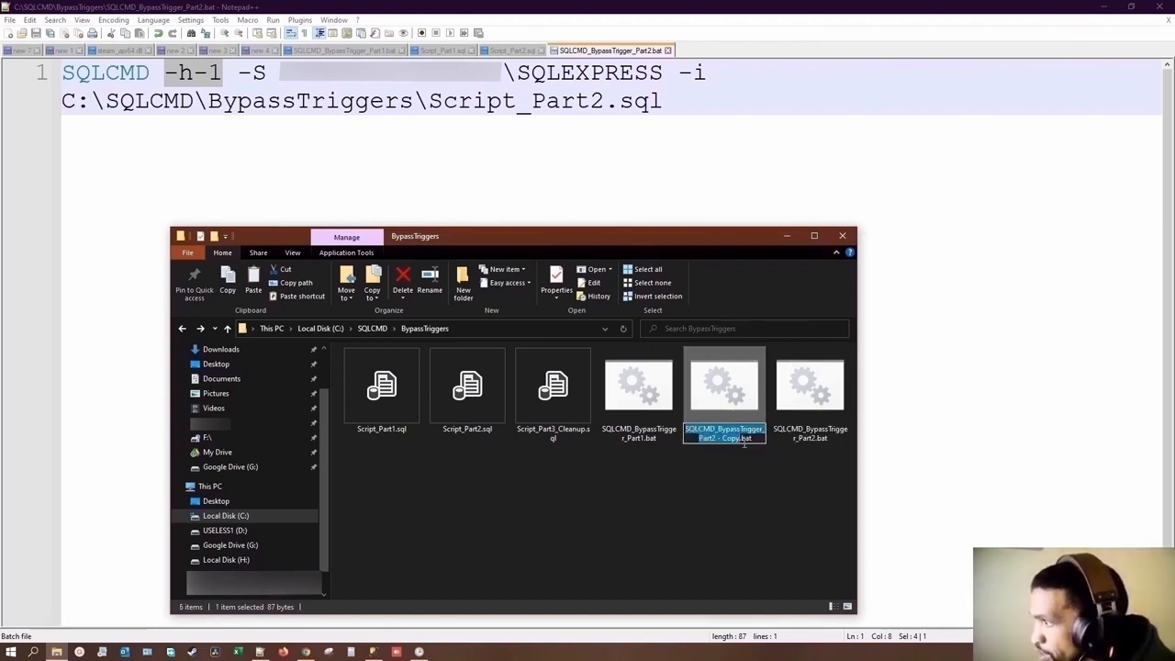
left_click_drag(740, 439, 718, 439)
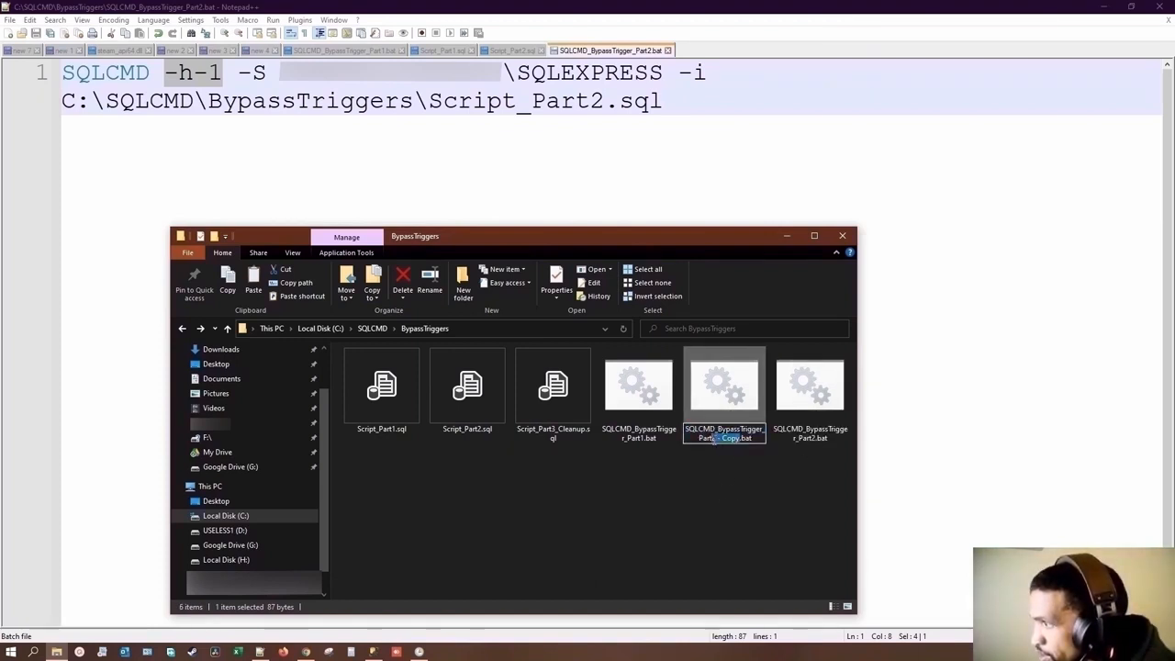
type("3")
key("Return")
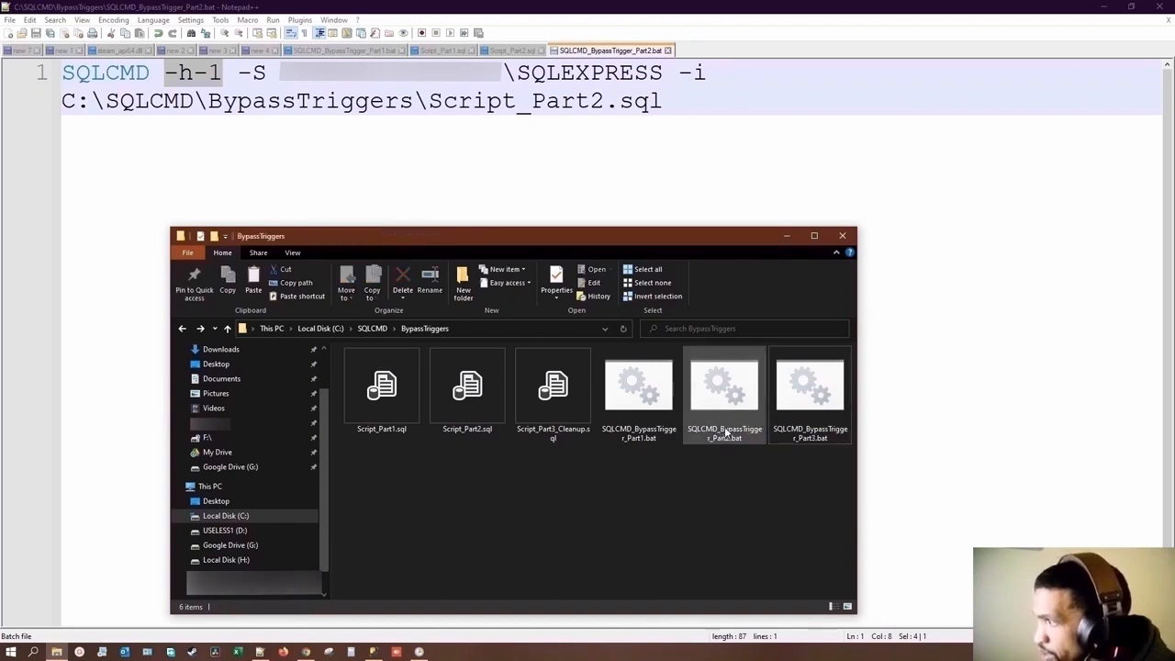
Step: Open SQLCMD_BypassTrigger_Part3.bat in Notepad++, change its input script to C:\SQLCMD\BypassTriggers\Script_Part3_Cleanup.sql, and save the file
right_click(811, 420)
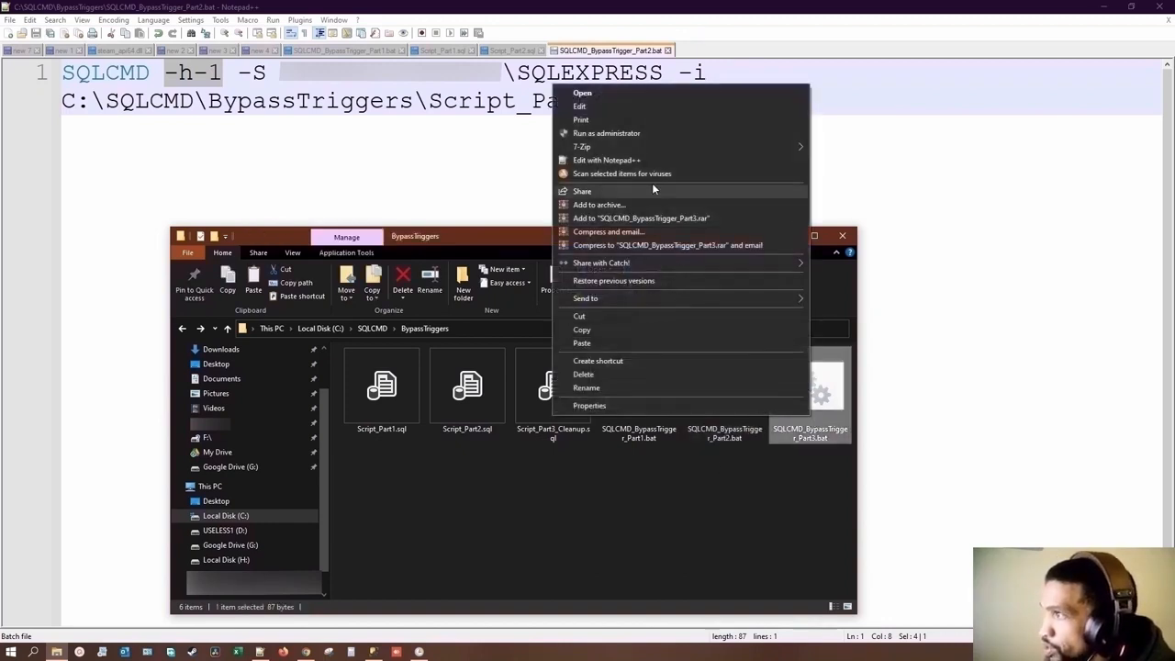
left_click(650, 163)
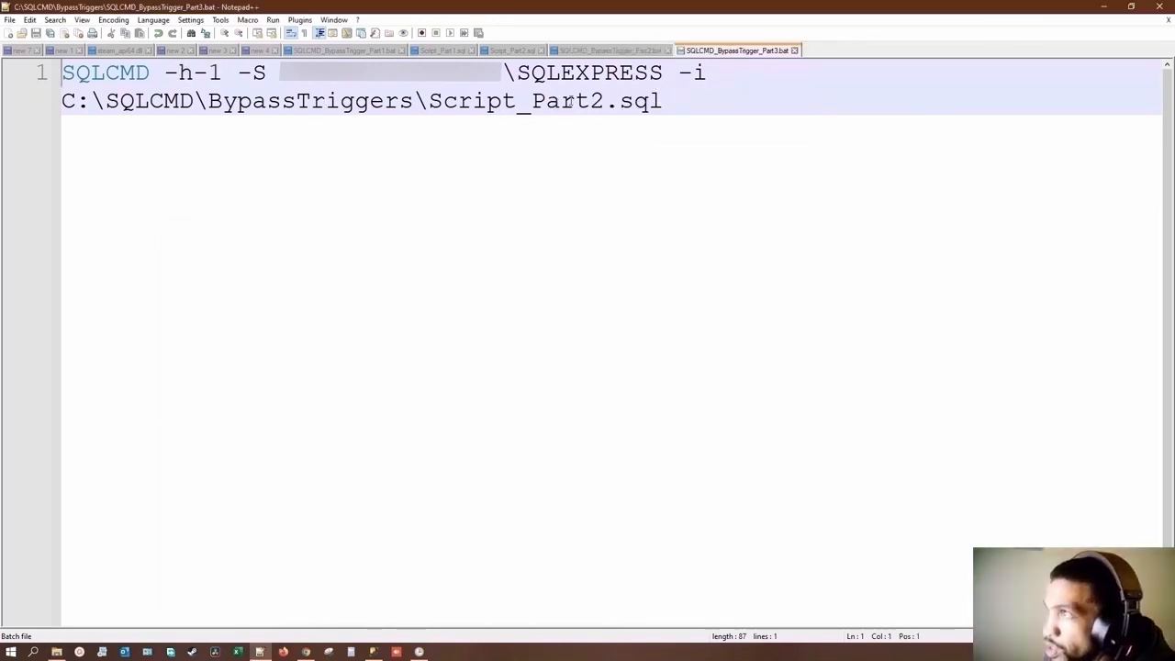
left_click(605, 101)
left_click_drag(605, 101, 592, 103)
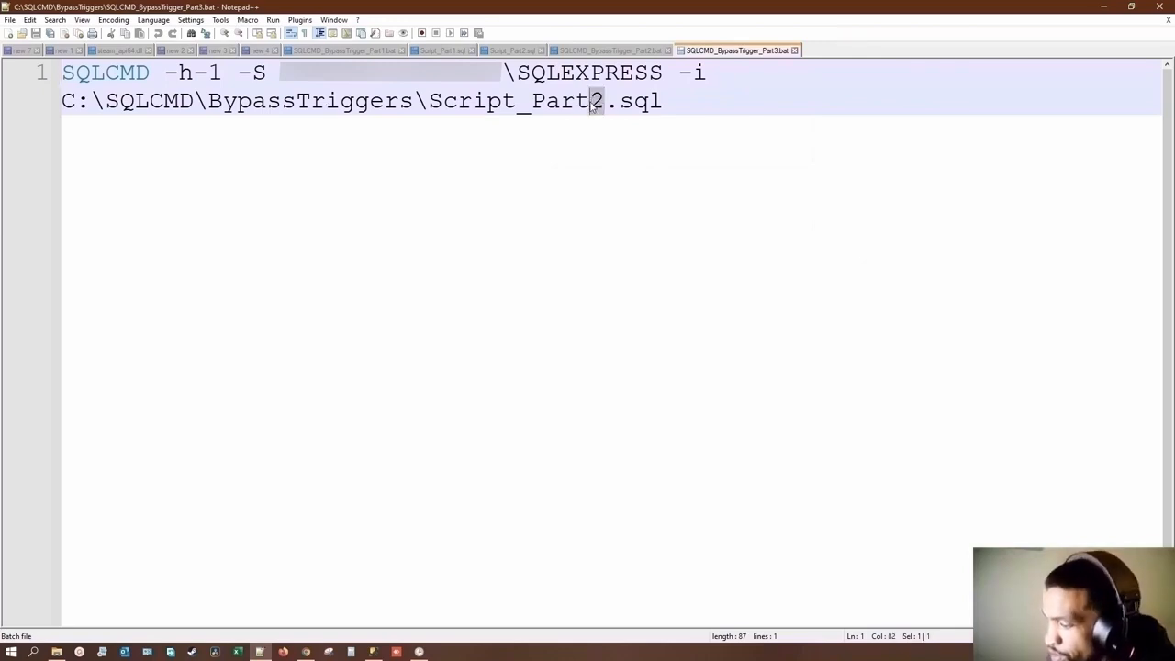
type("3_Cleanup")
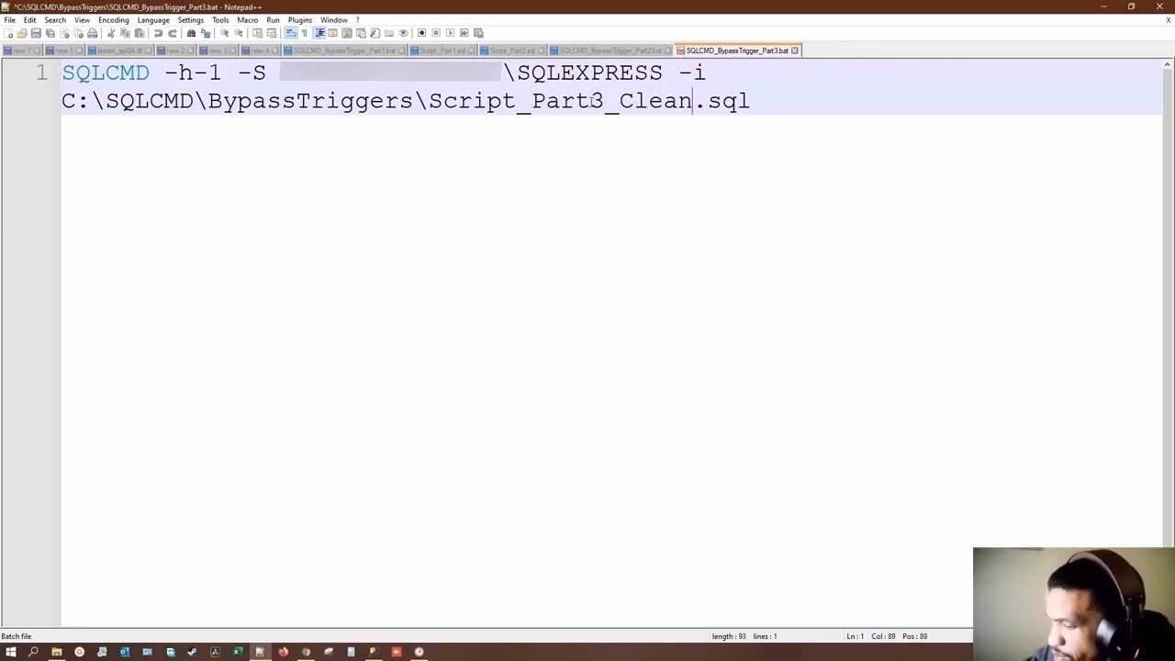
key("ctrl+s")
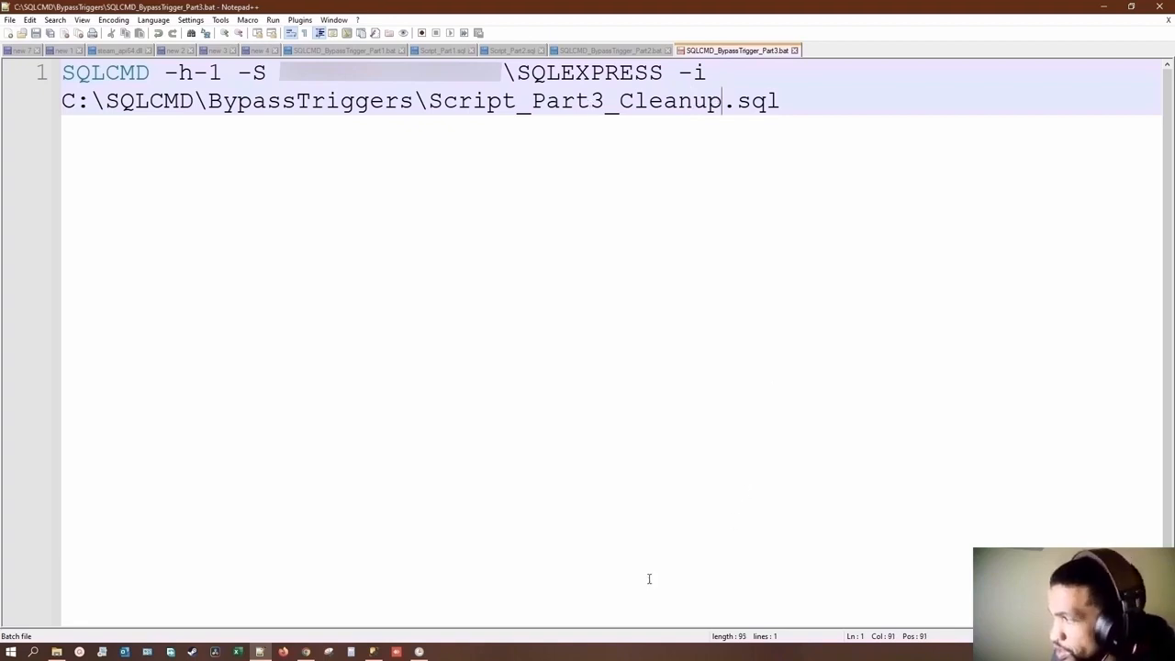
Step: Return to Task Scheduler and add a third start-a-program action to BypassTrigger that runs SQLCMD_BypassTrigger_Part3.bat from C:\SQLCMD\BypassTriggers
left_click(419, 652)
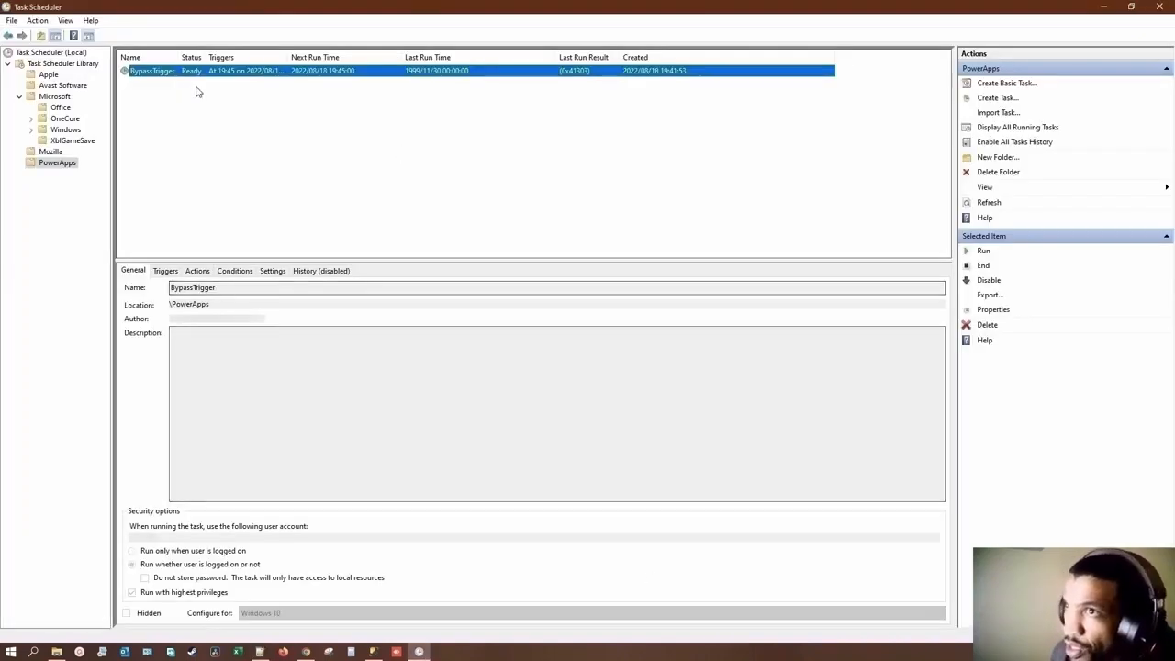
double_click(158, 77)
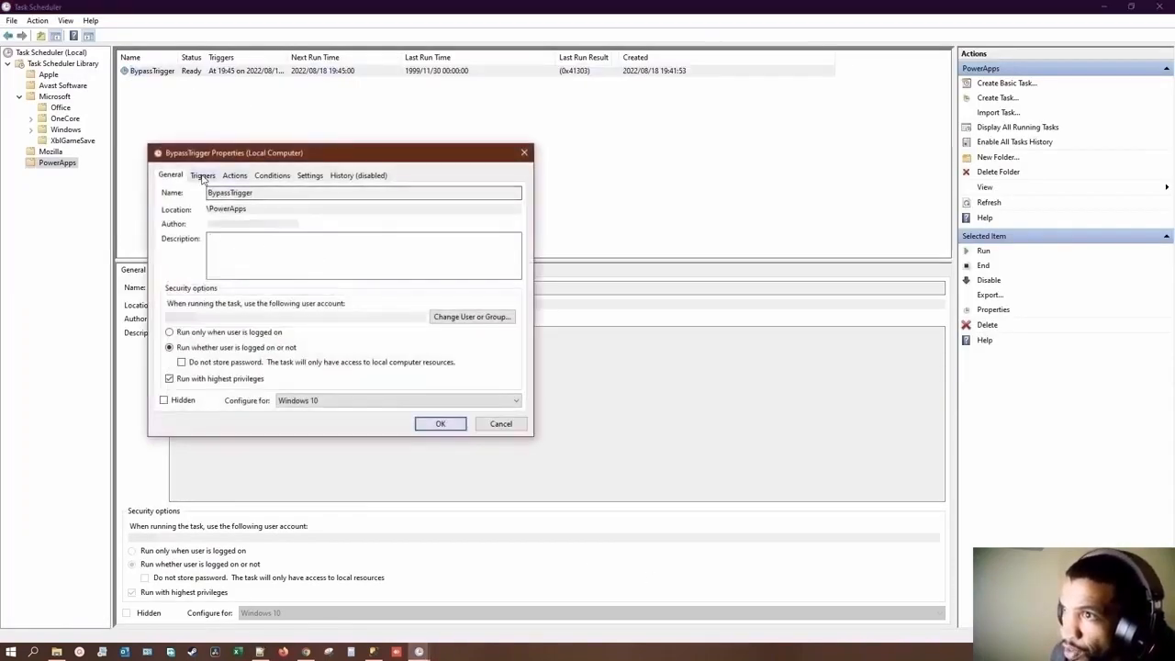
left_click(203, 175)
left_click(234, 175)
left_click(185, 394)
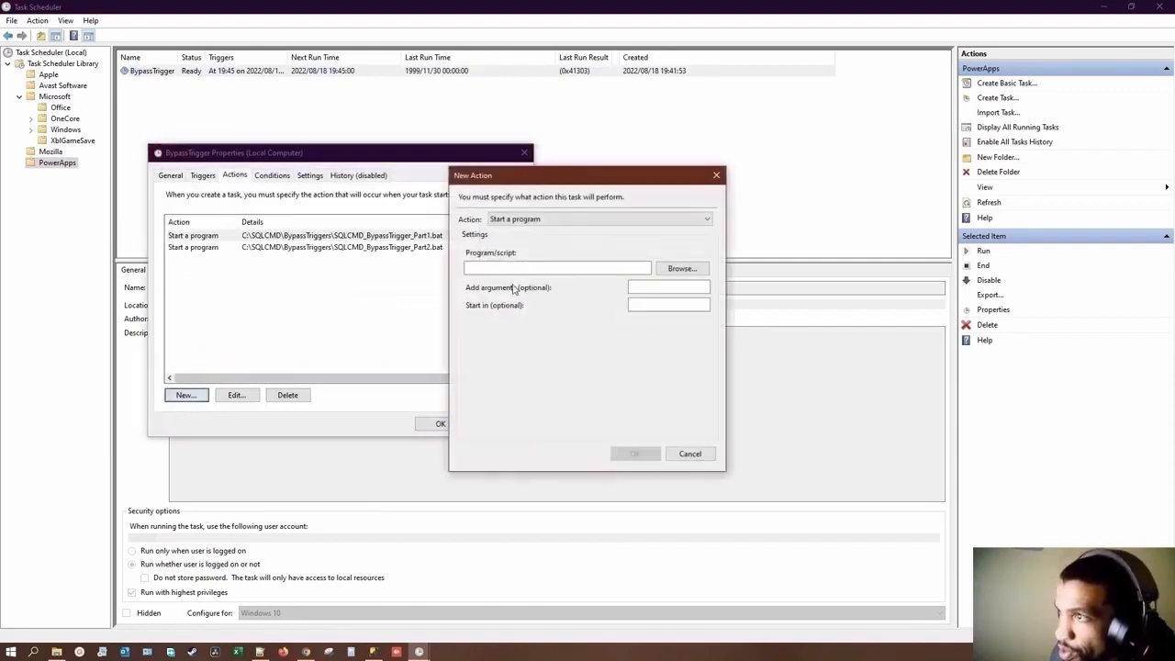
left_click(683, 268)
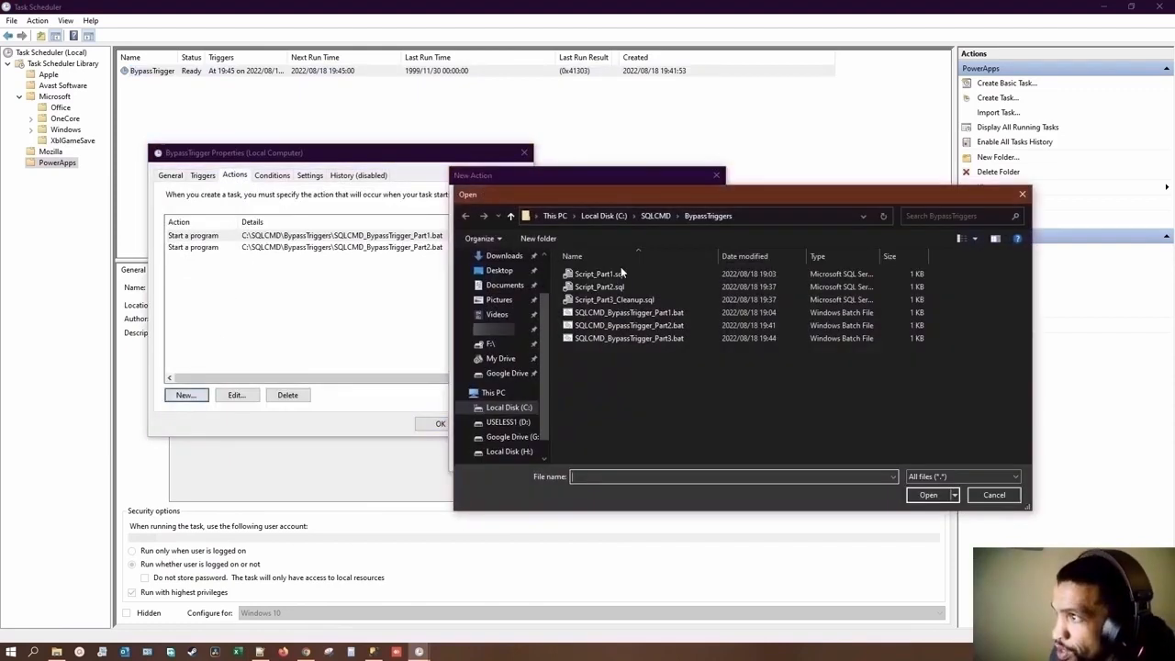
double_click(615, 340)
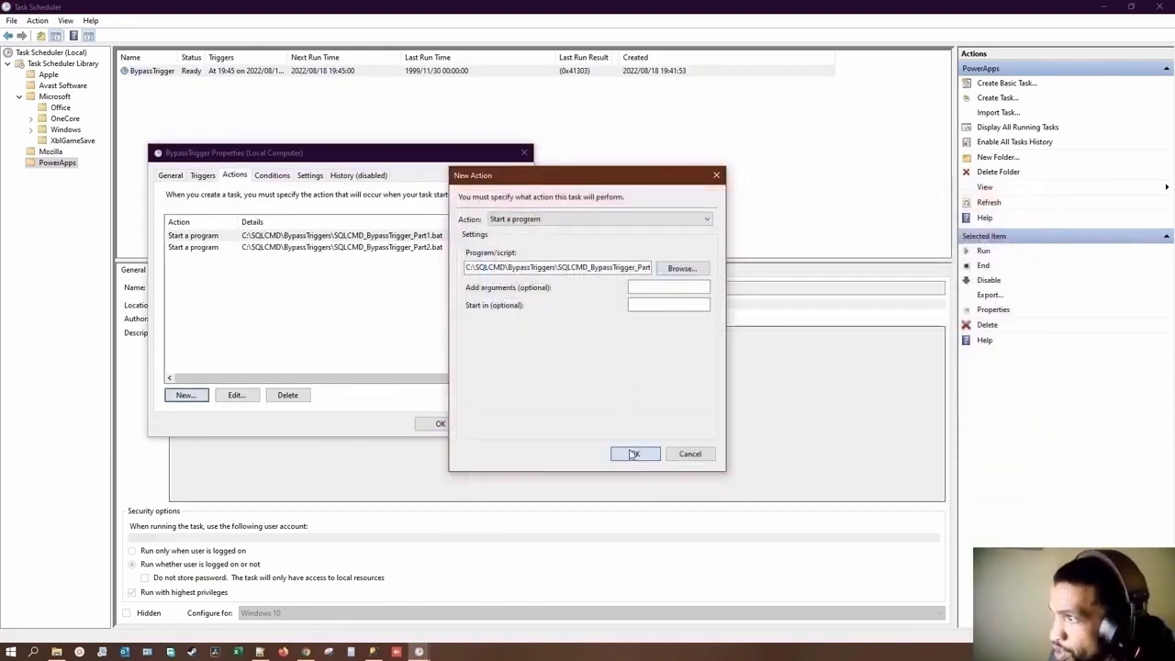
left_click(630, 452)
Step: Save the BypassTrigger task's changes, entering the user account's password to authorize them
left_click(439, 425)
type("•")
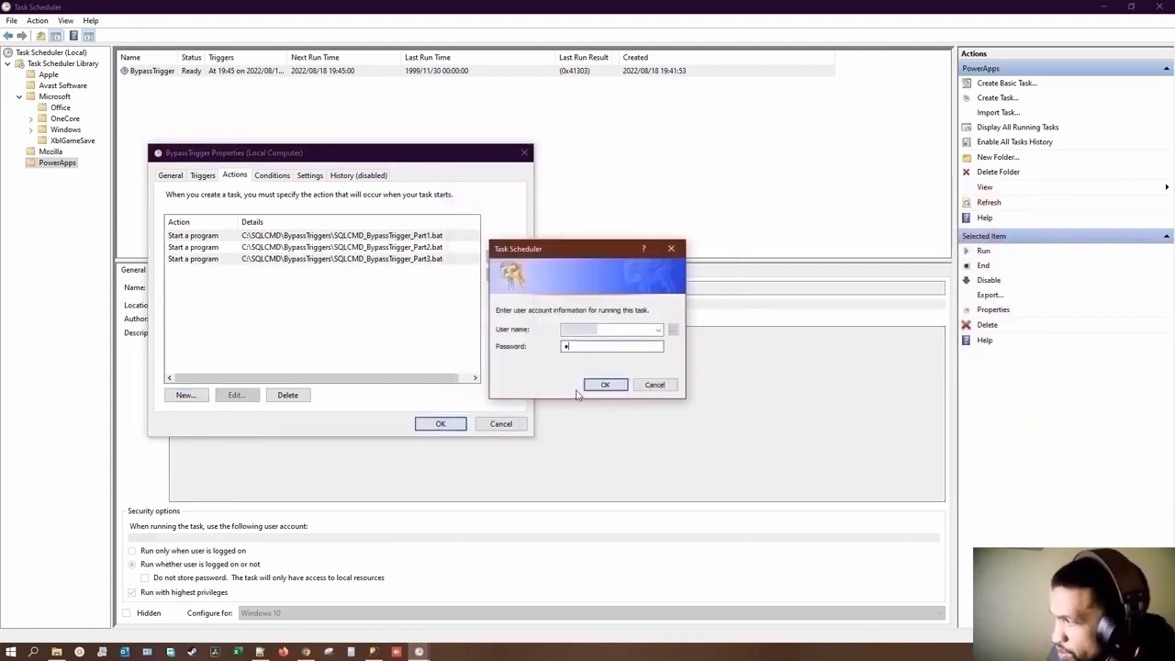
type("•••")
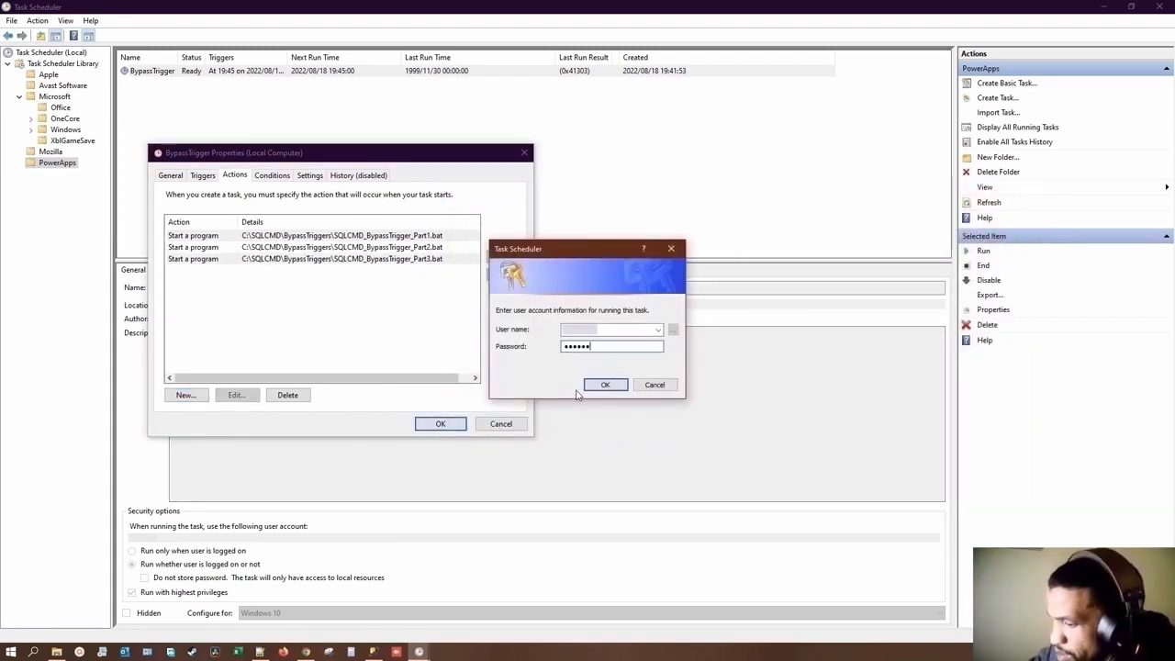
key("Return")
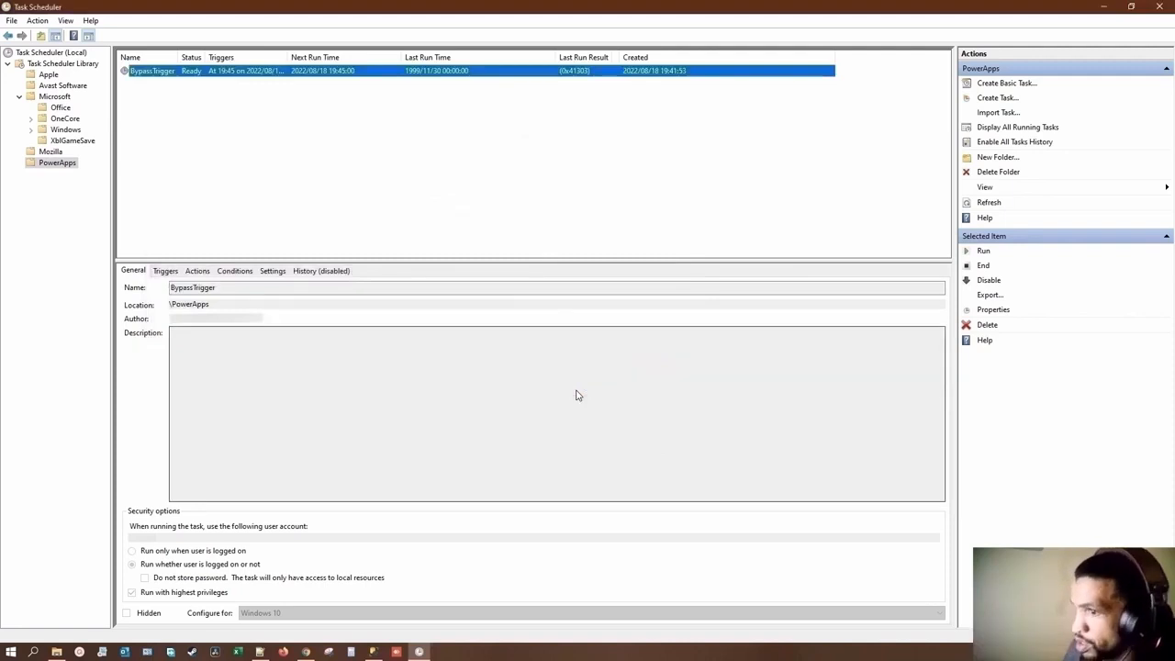
Step: Switch to the BypassTriggers folder in File Explorer and open Script_Part3_Cleanup.sql in Notepad++
mouse_move(375, 653)
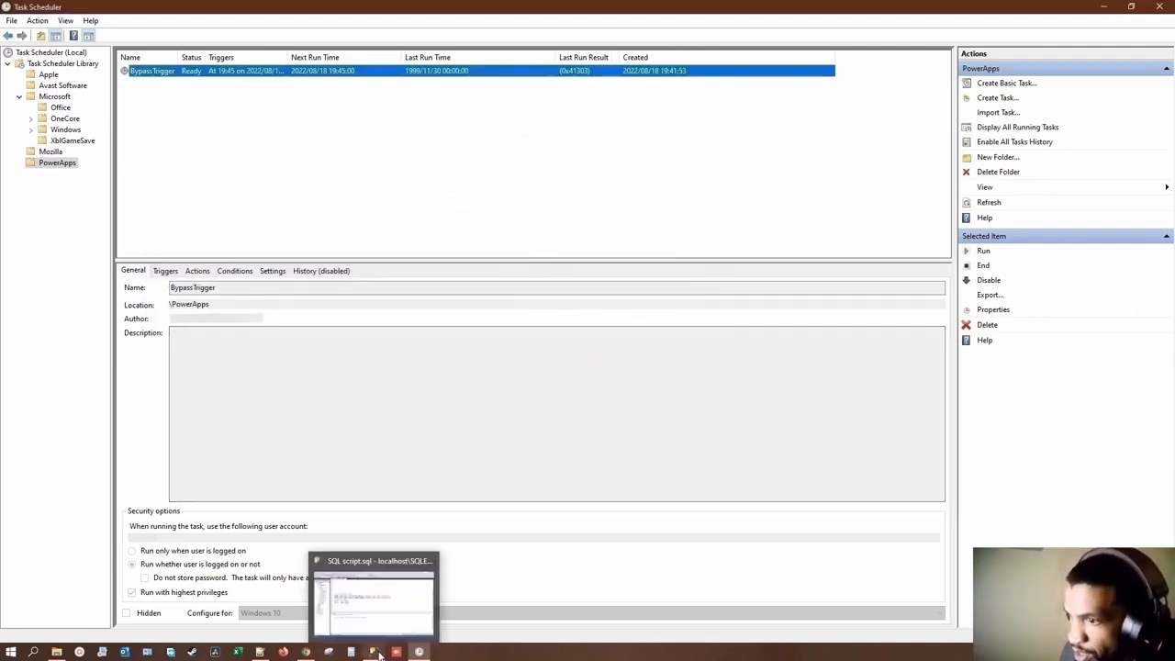
left_click(344, 633)
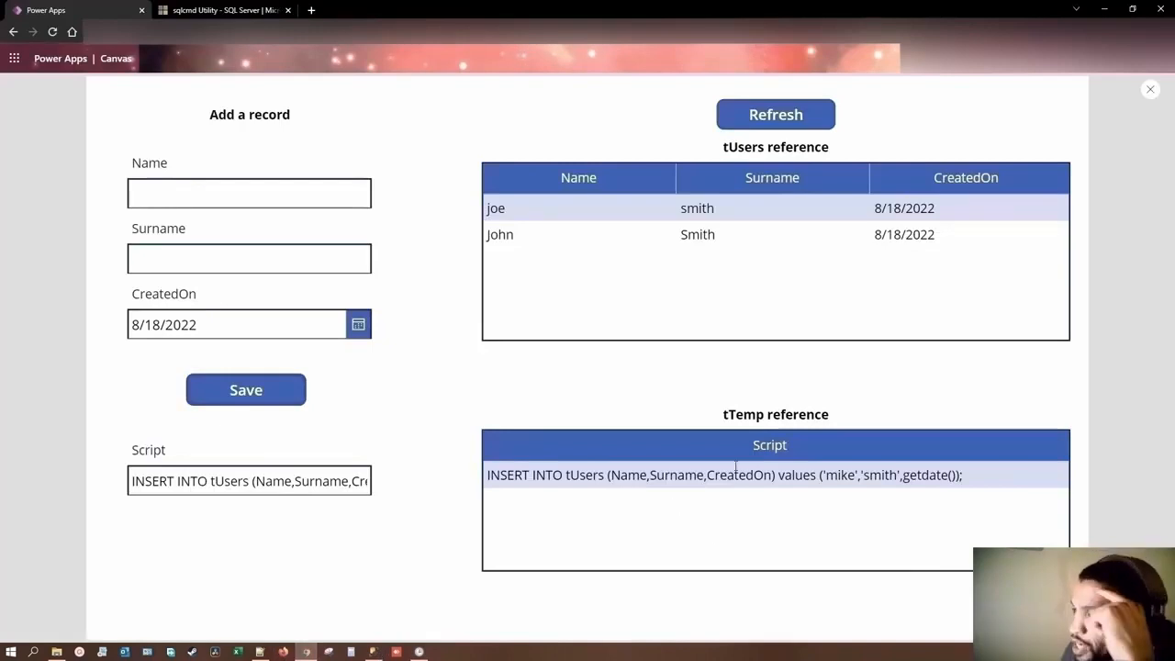
left_click(420, 652)
left_click(260, 652)
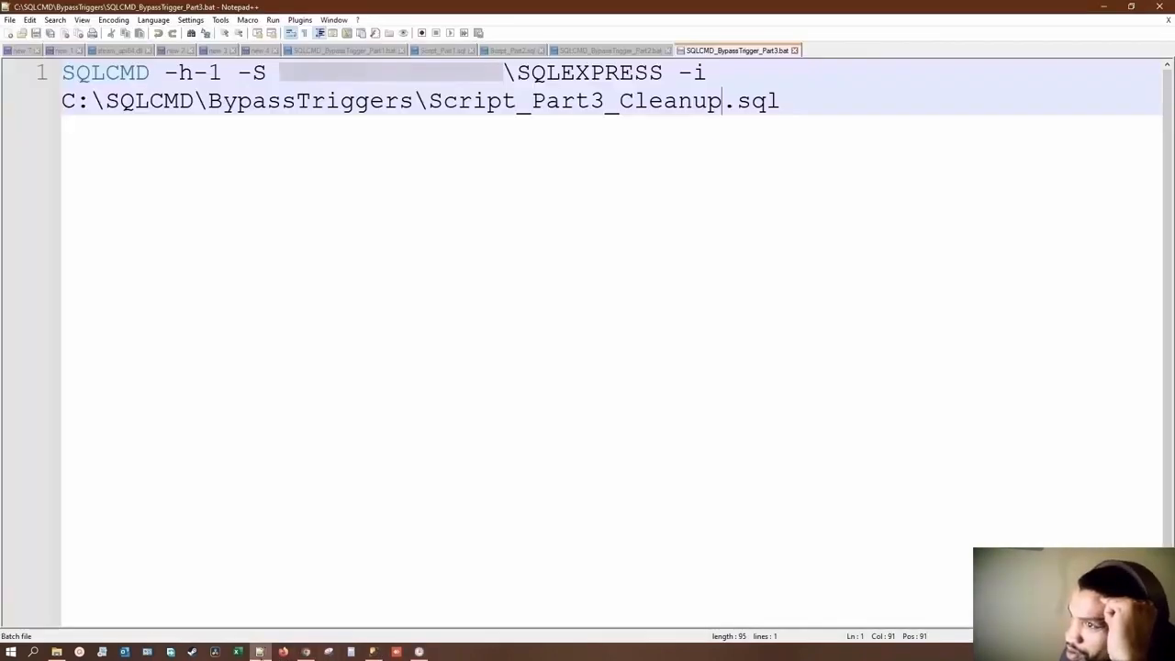
left_click(56, 652)
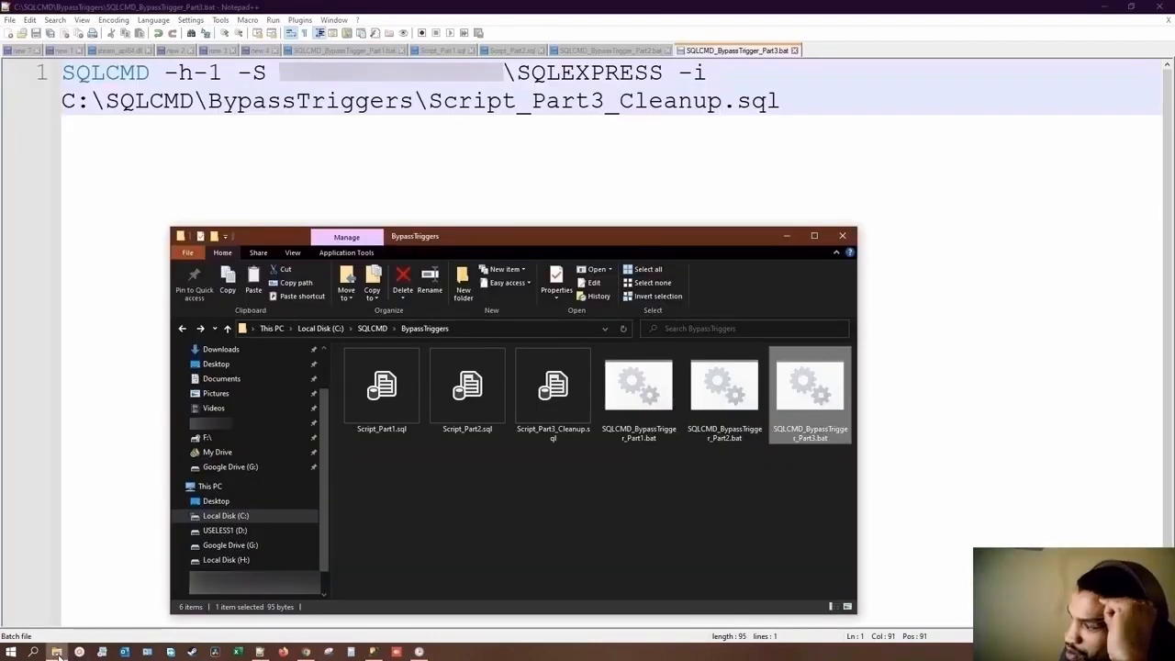
right_click(535, 425)
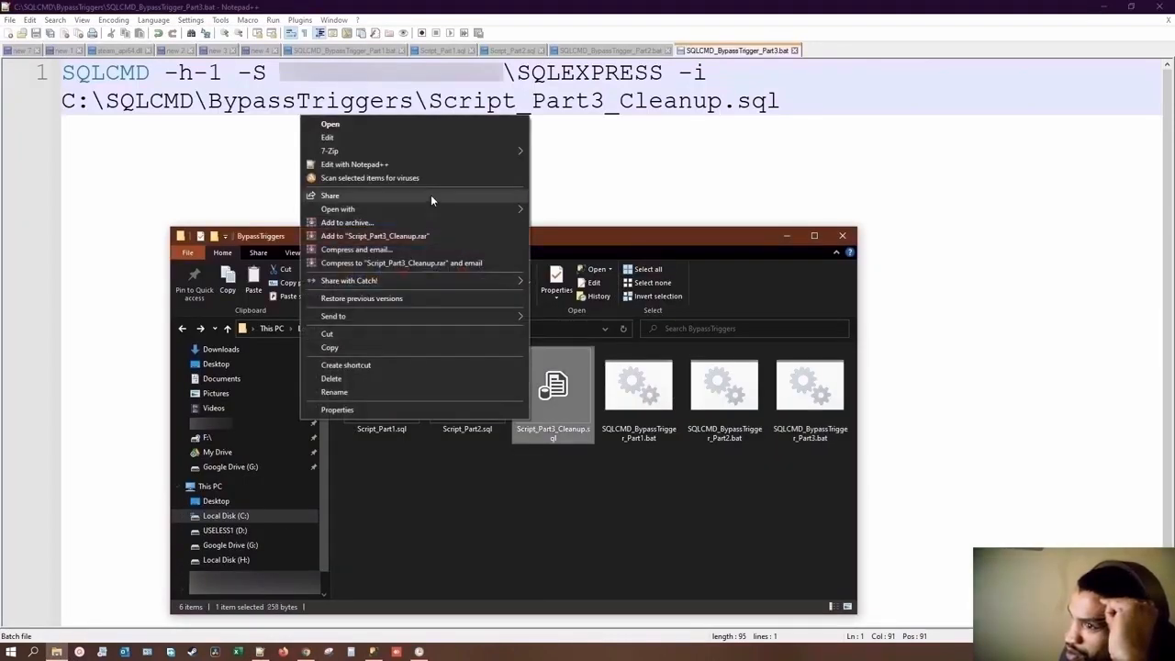
left_click(399, 168)
Step: Replace the INSERT statement on line 1 of Script_Part3_Cleanup.sql with TRUNCATE TABLE tTemp and save the file
left_click_drag(303, 131, 64, 61)
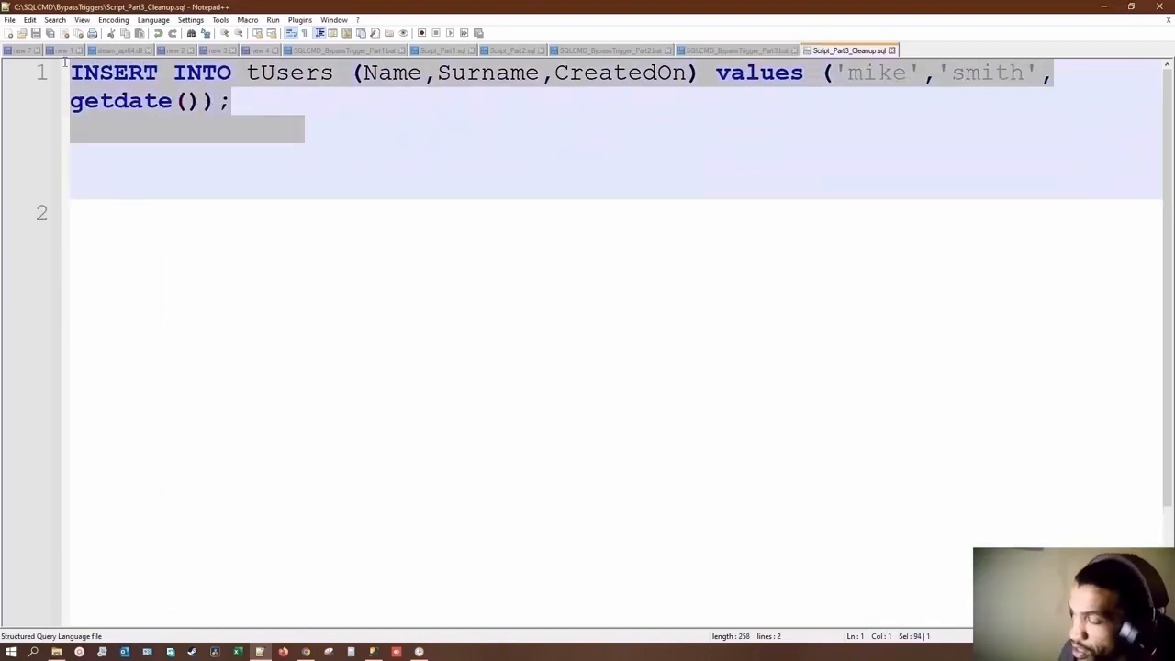
type("Tr")
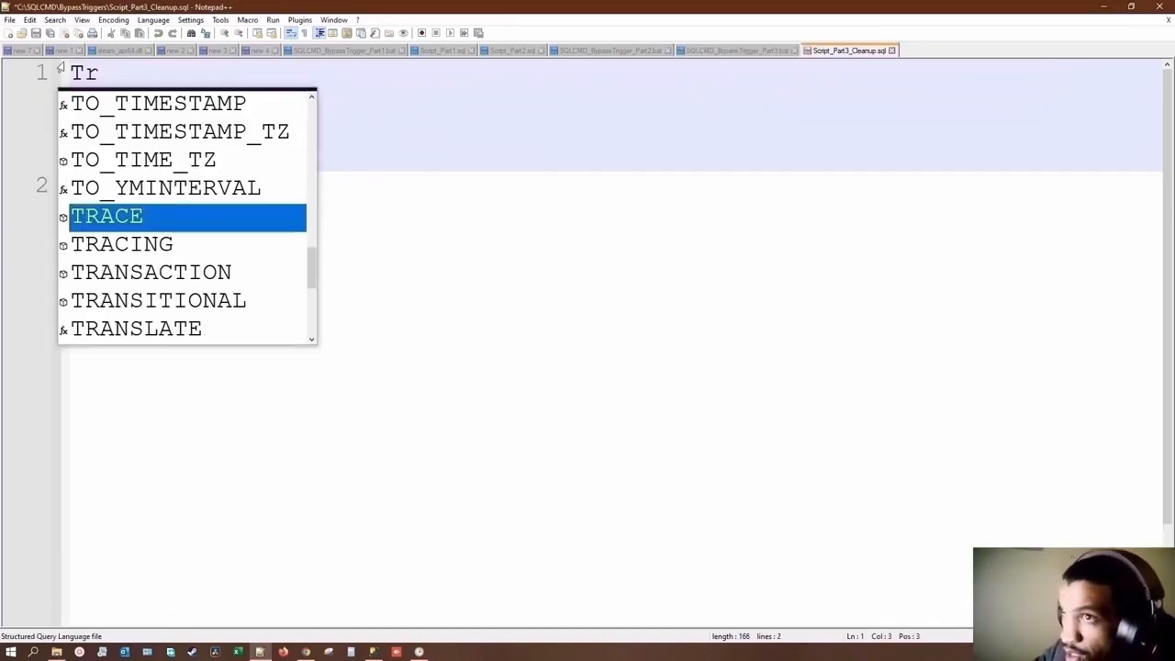
key("BackSpace")
type("RUN")
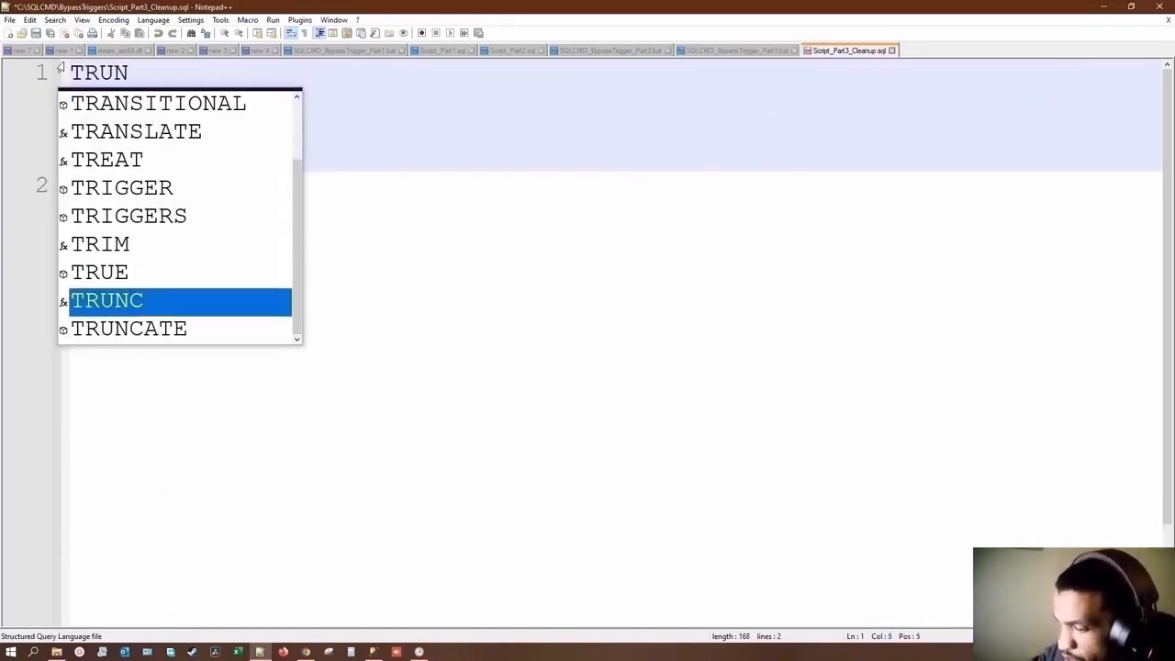
type("CATE T")
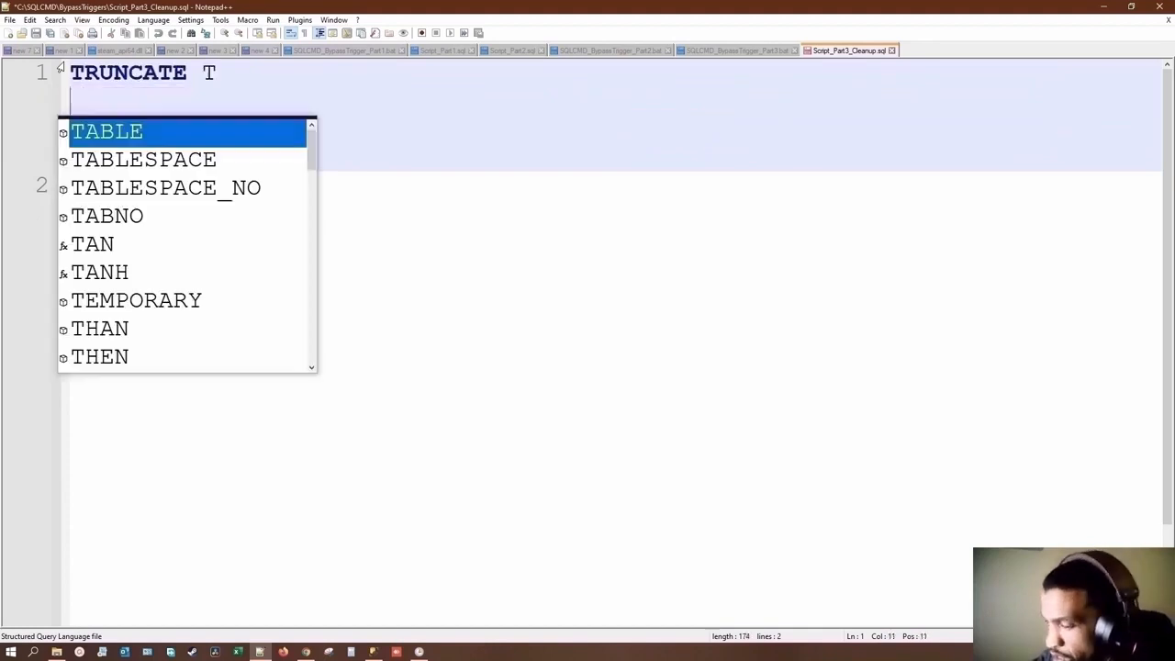
type("ABLE t")
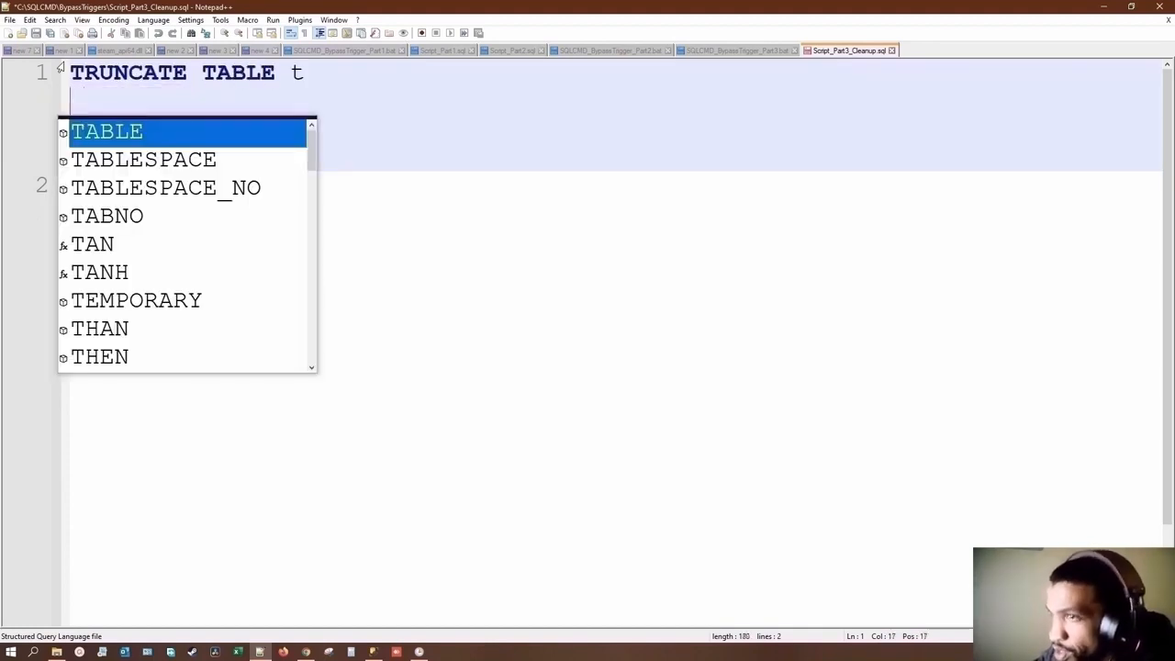
key("BackSpace")
type("T")
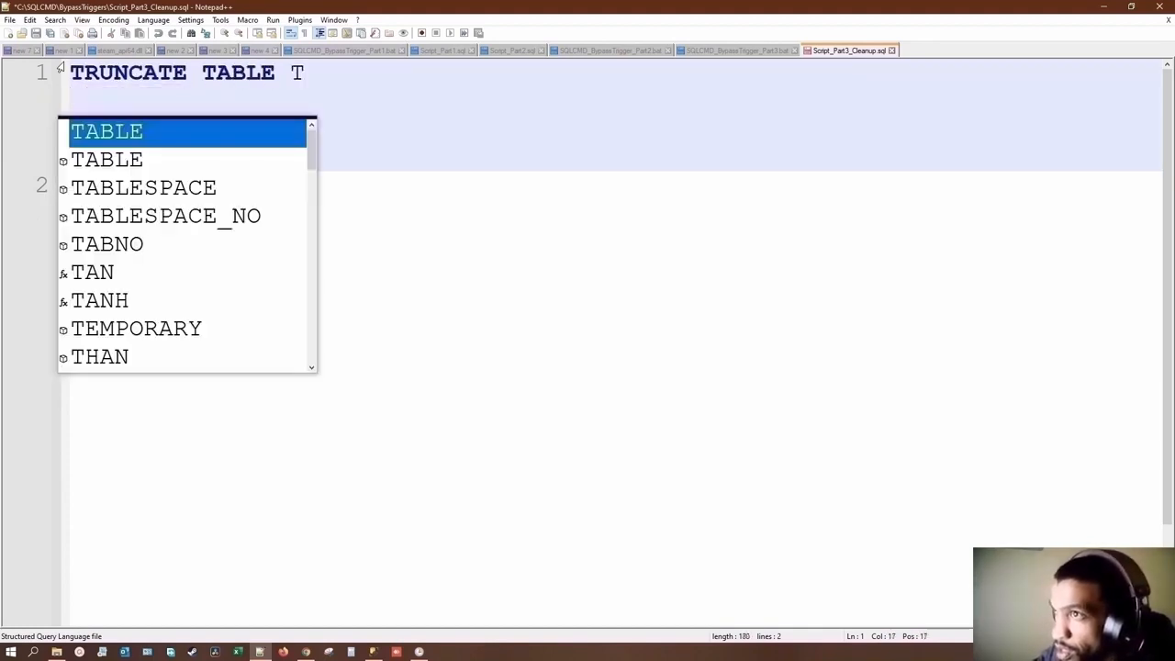
key("BackSpace")
type("t")
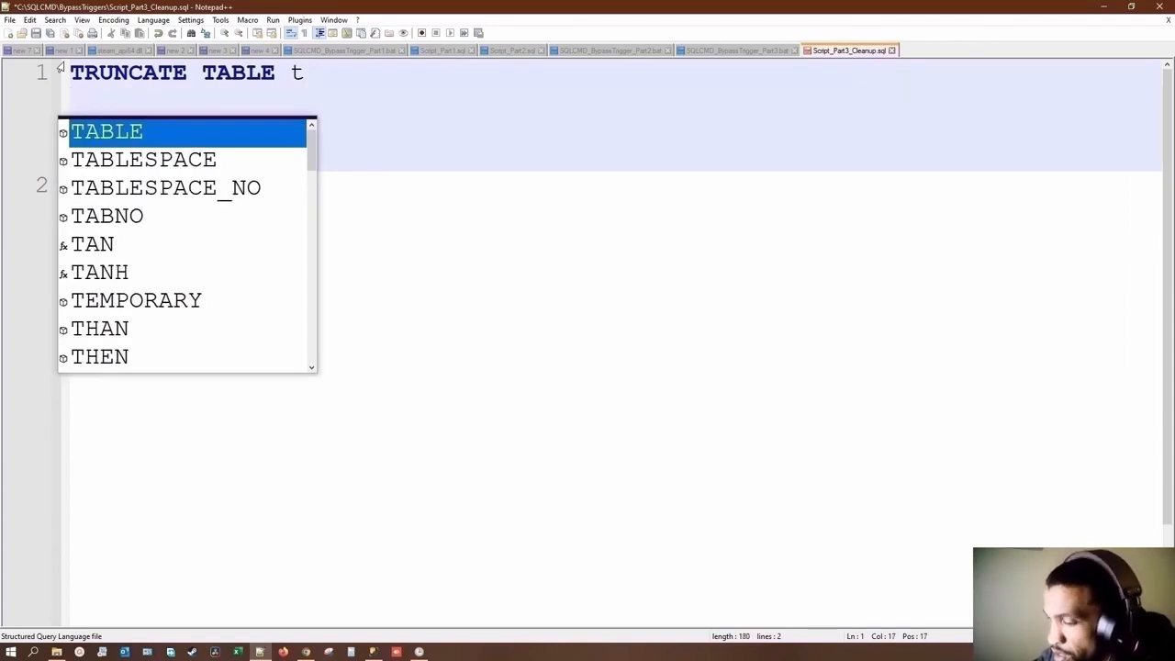
type("Temp")
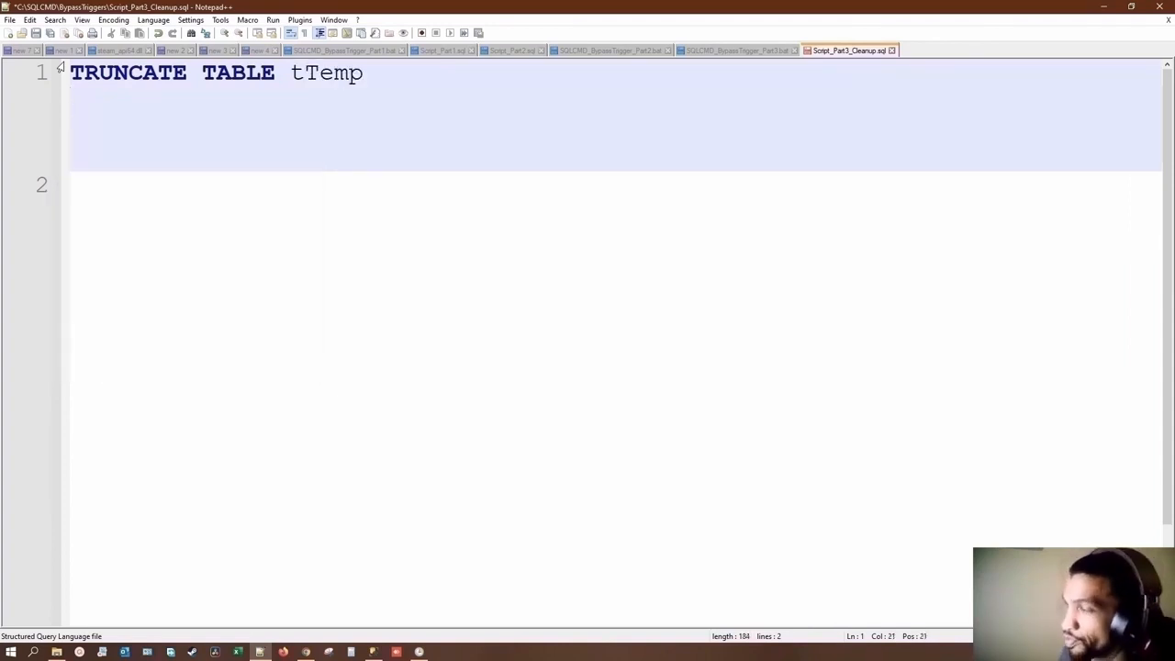
key("ctrl+s")
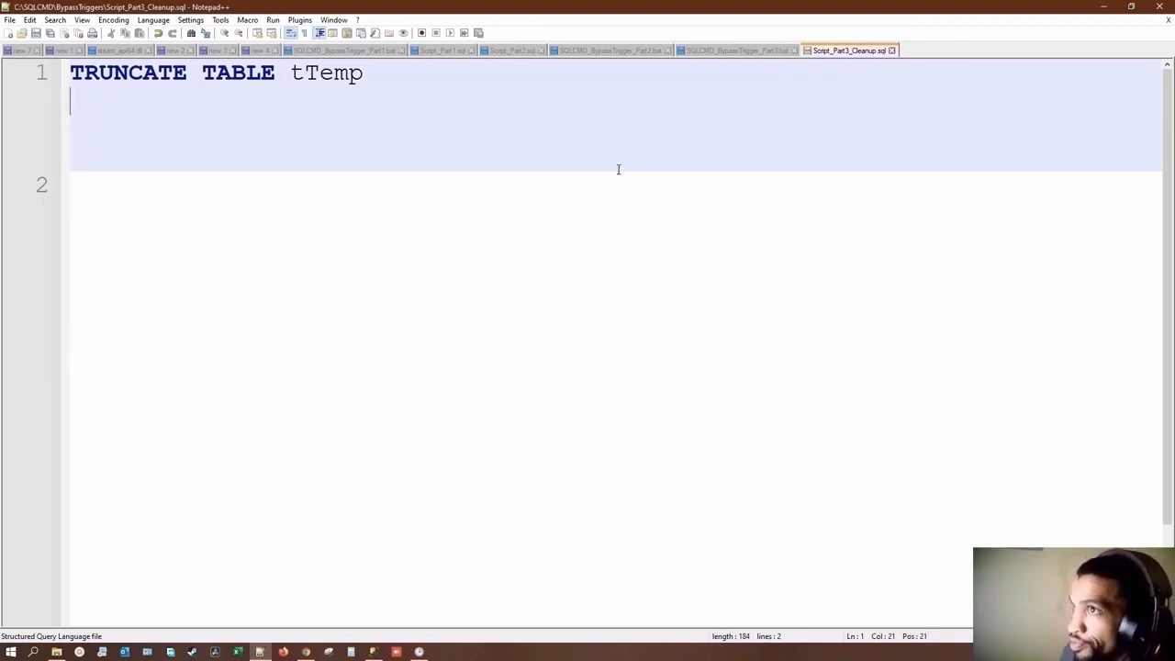
Step: Minimize Notepad++ and return to the Power Apps app in the browser to view the tUsers and tTemp reference tables
left_click(1108, 10)
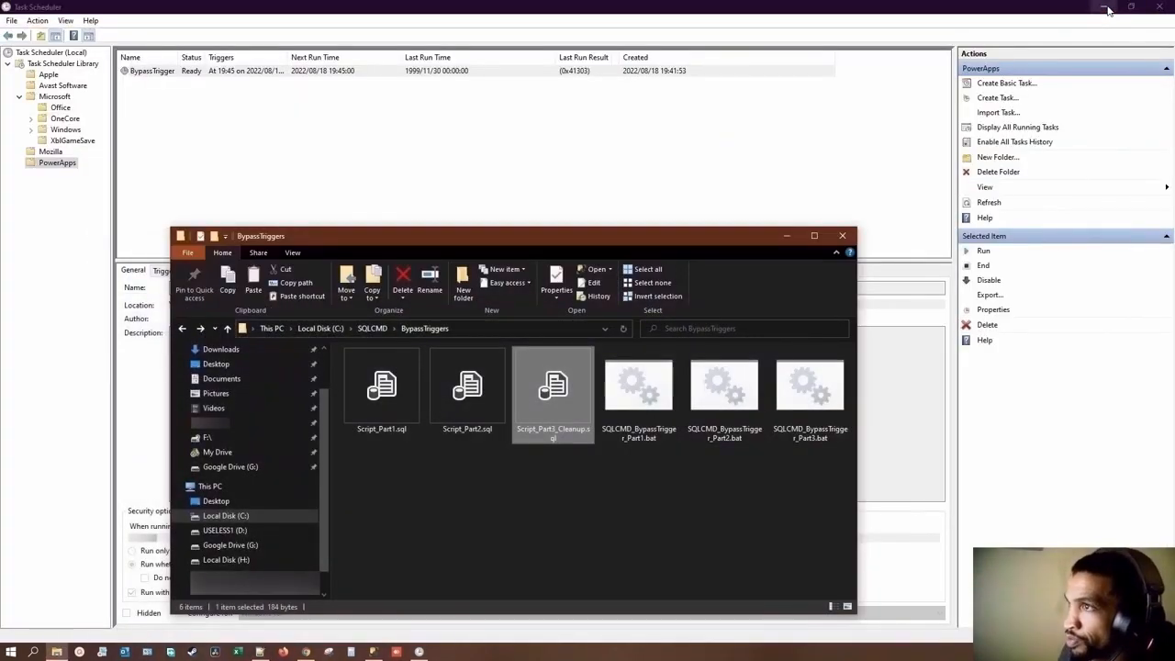
left_click(306, 652)
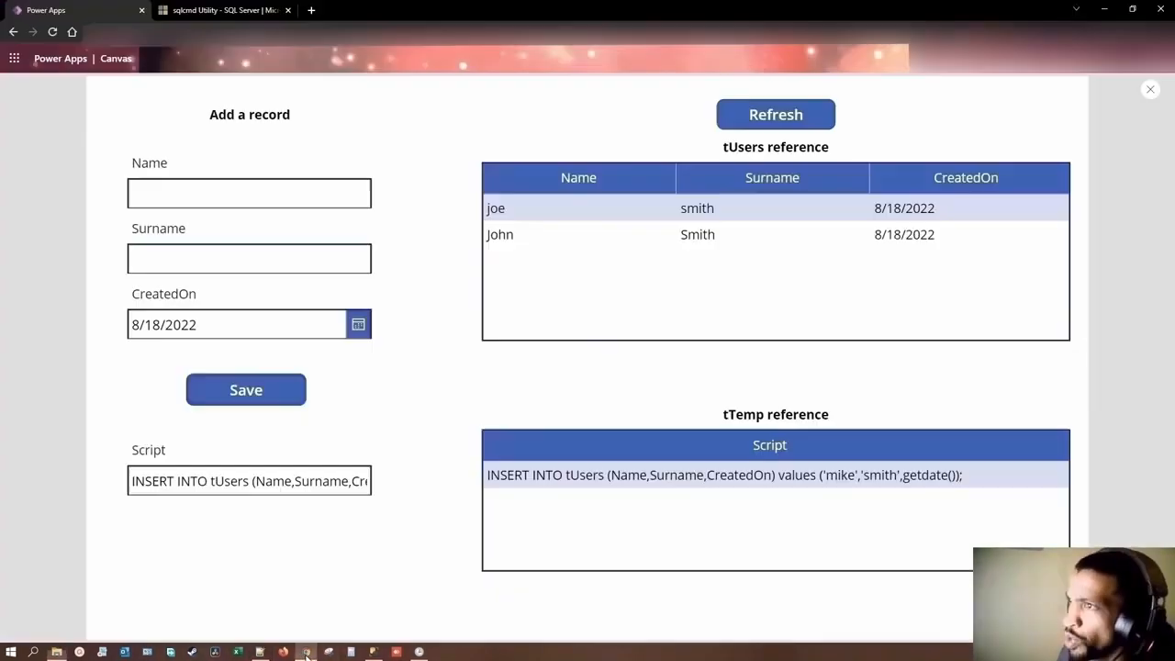
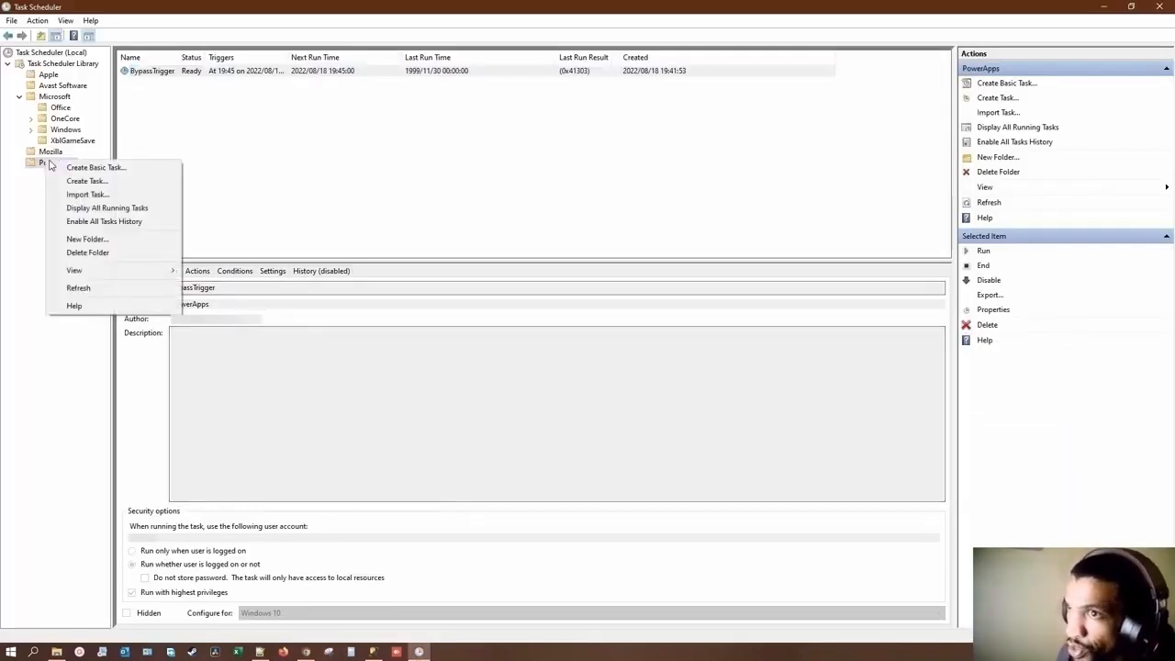
Step: Refresh the PowerApps task folder to check the BypassTrigger task's last run time and result
left_click(101, 289)
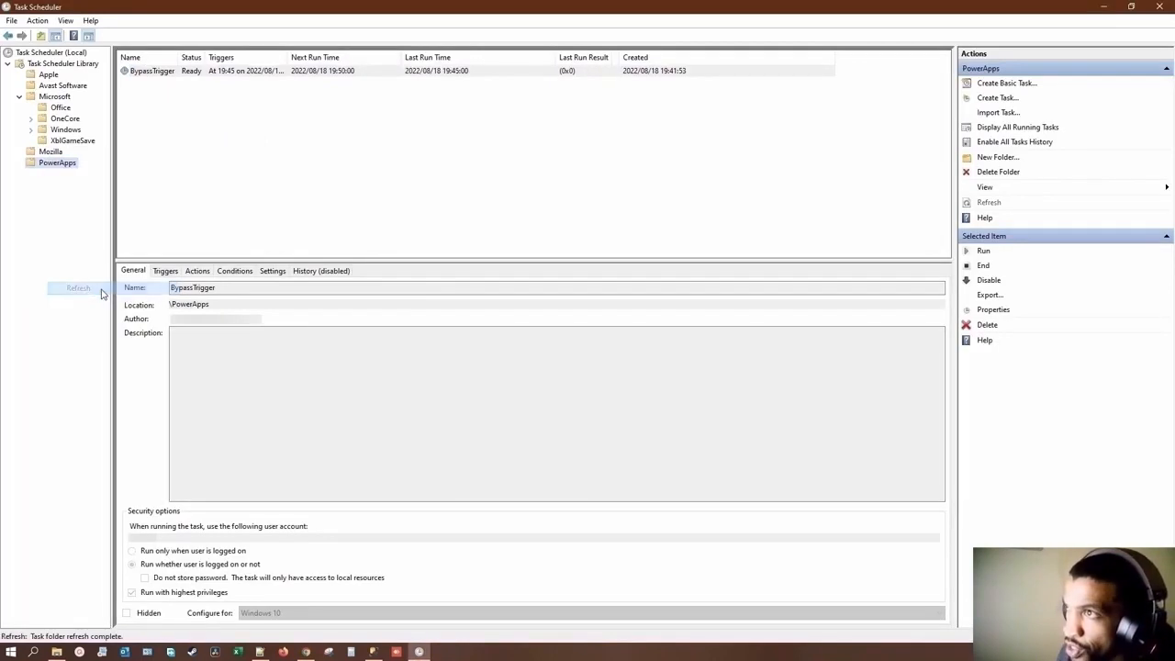
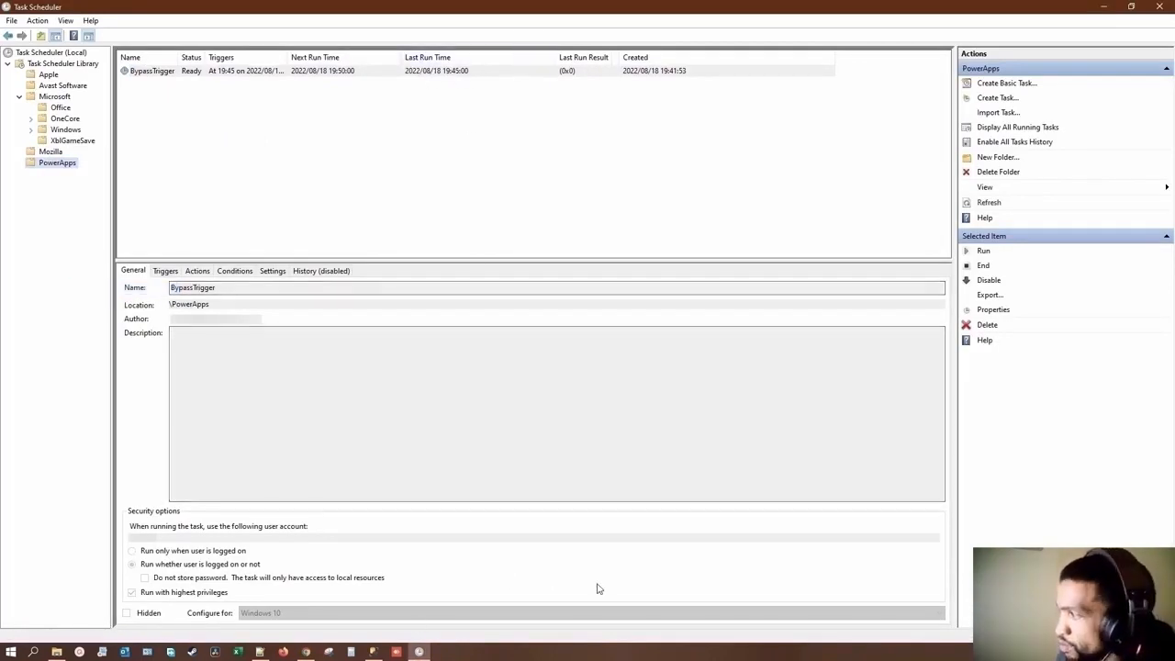
Step: Switch to the Power Apps preview and refresh the tUsers and tTemp reference tables to check for the scheduled run's changes
left_click(308, 652)
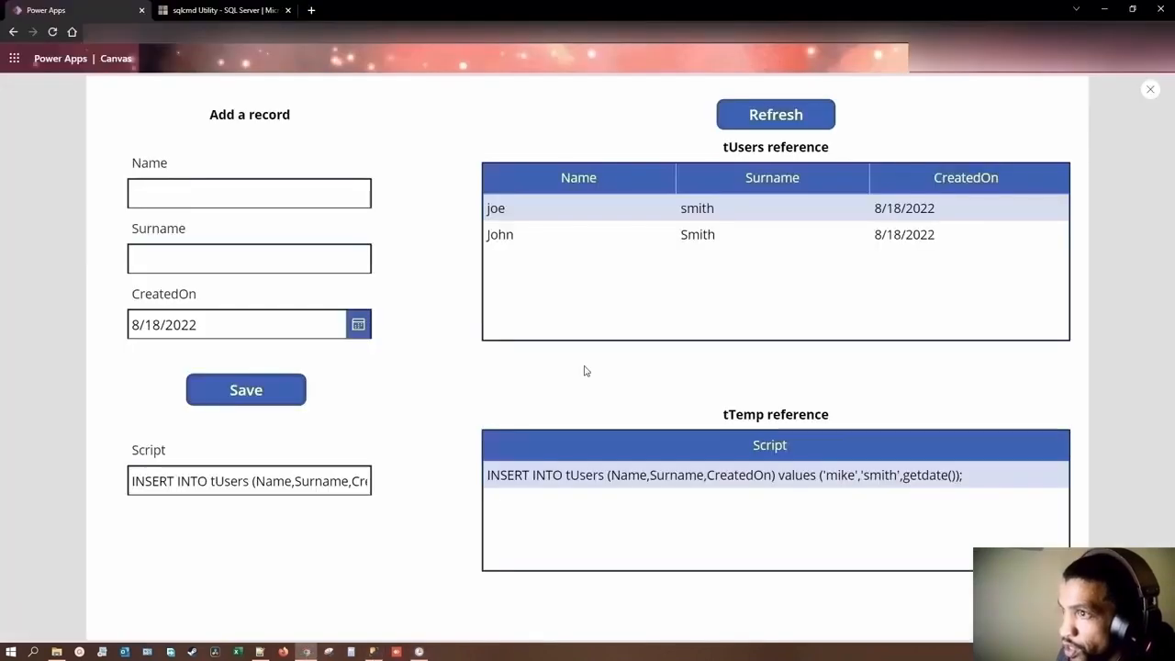
left_click(753, 116)
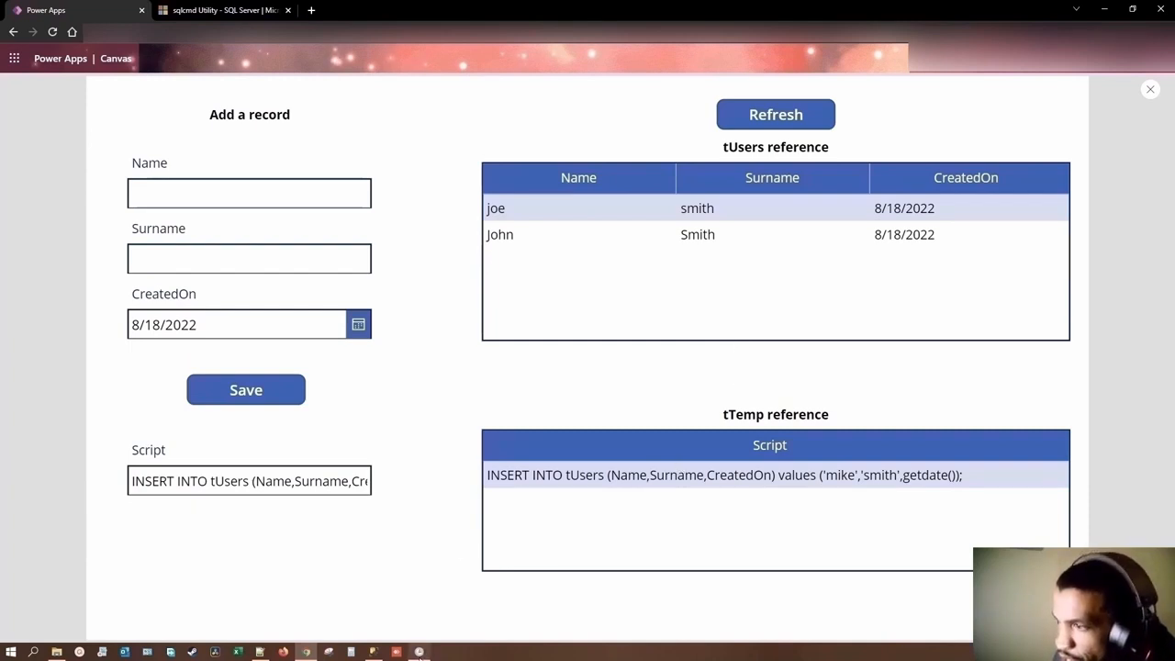
mouse_move(420, 653)
left_click(773, 121)
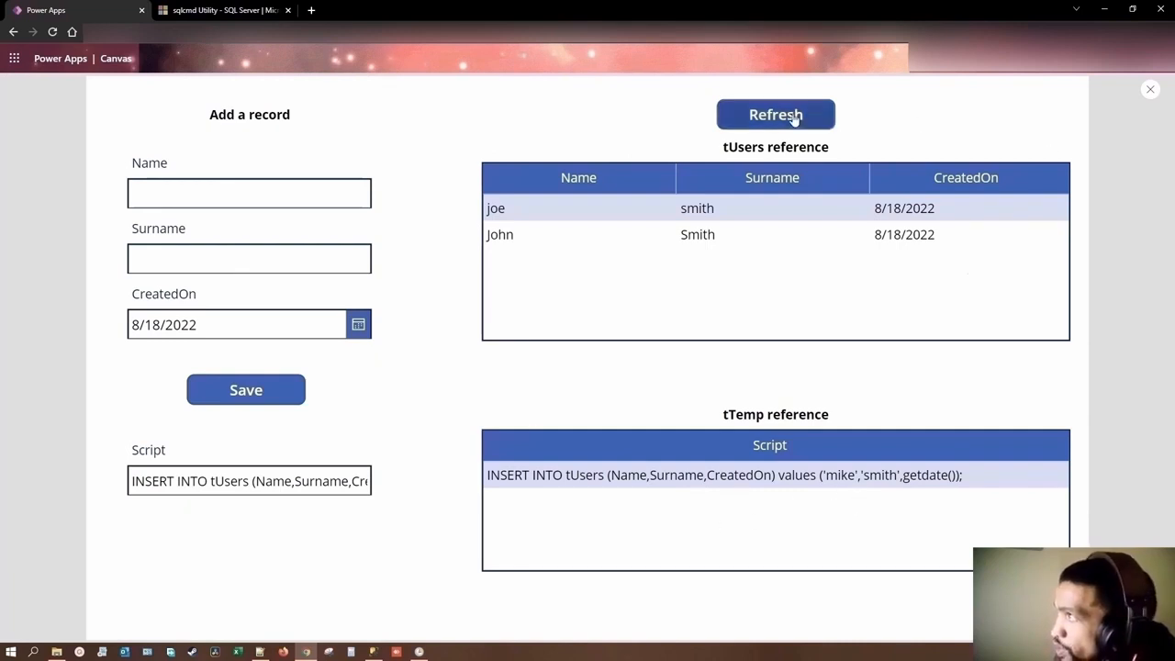
Step: Switch to Task Scheduler and run the BypassTrigger task on demand
left_click(418, 652)
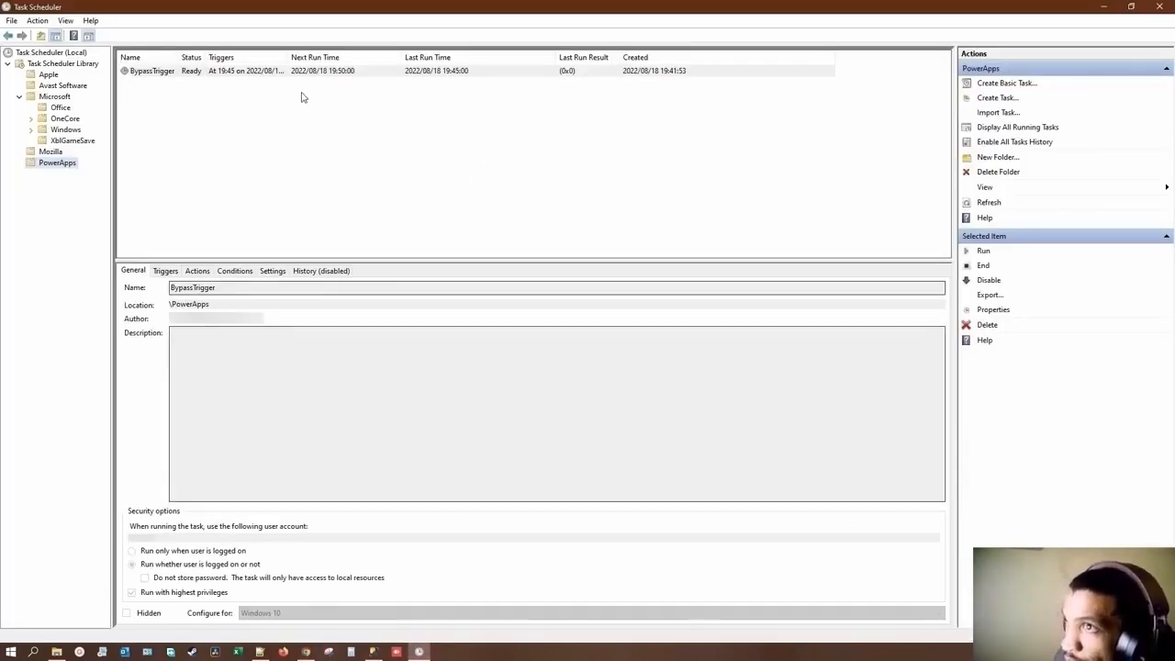
right_click(167, 73)
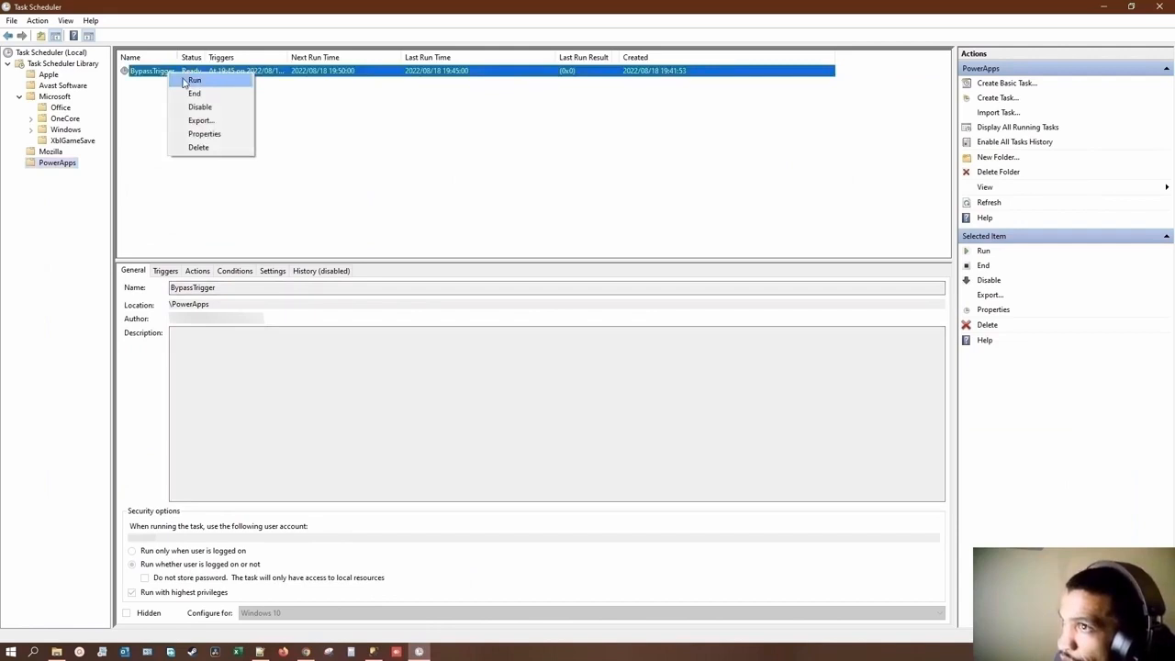
left_click(185, 82)
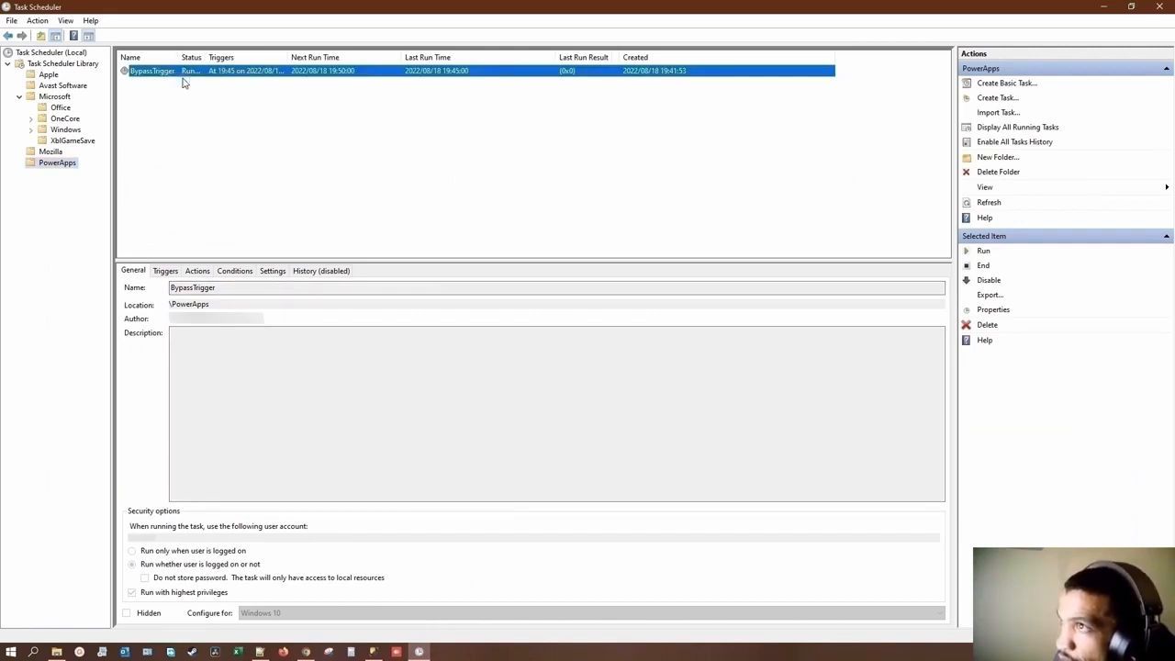
Step: Review the BypassTrigger task's batch file actions and refresh the PowerApps folder to update its run status
left_click(198, 271)
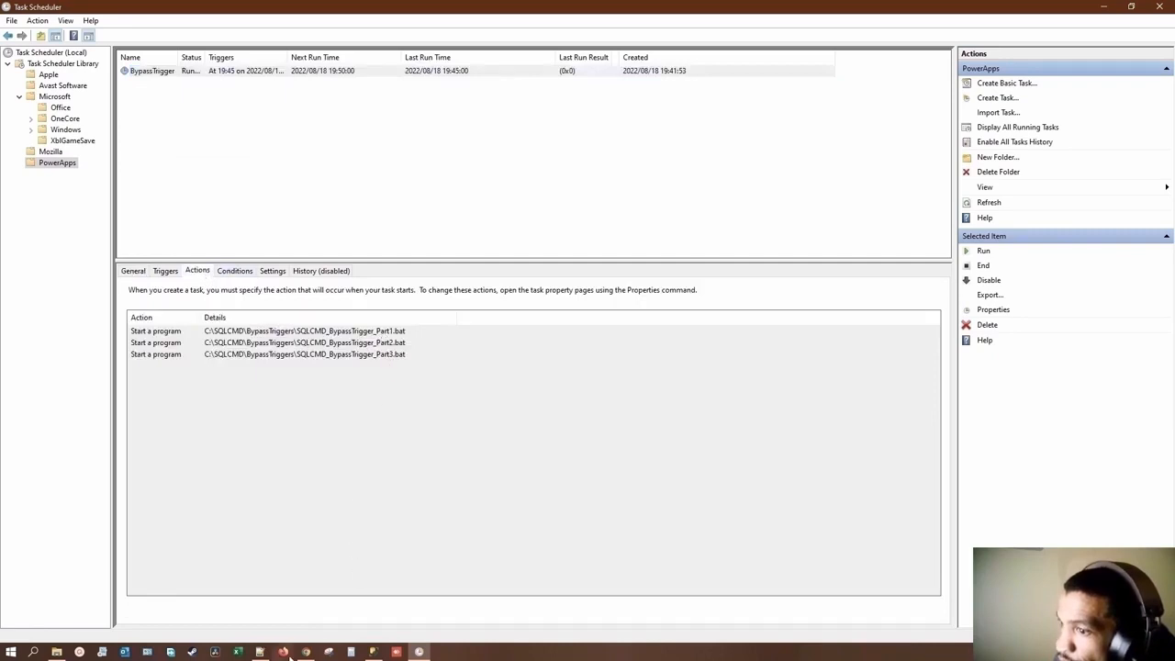
mouse_move(259, 654)
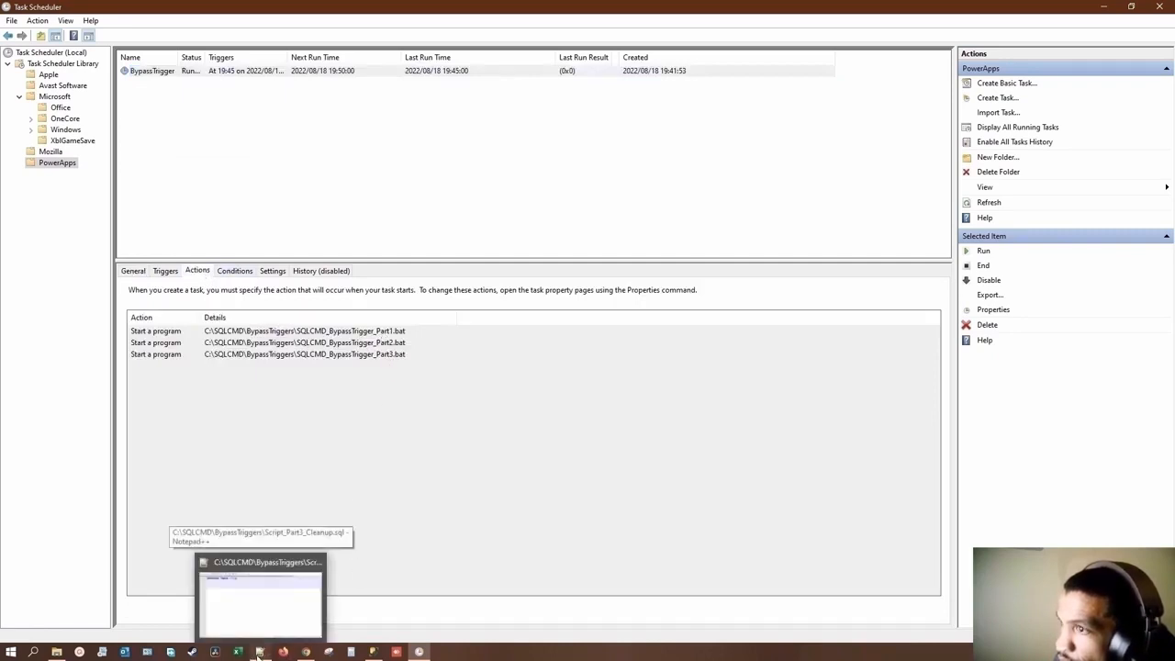
right_click(58, 164)
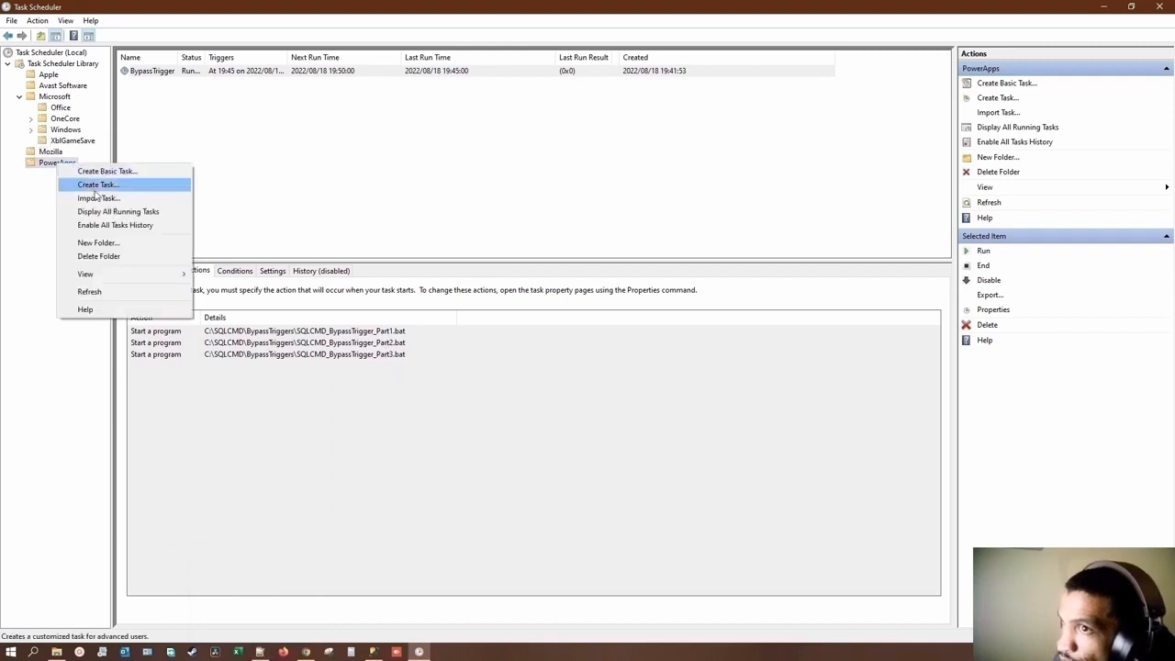
left_click(92, 291)
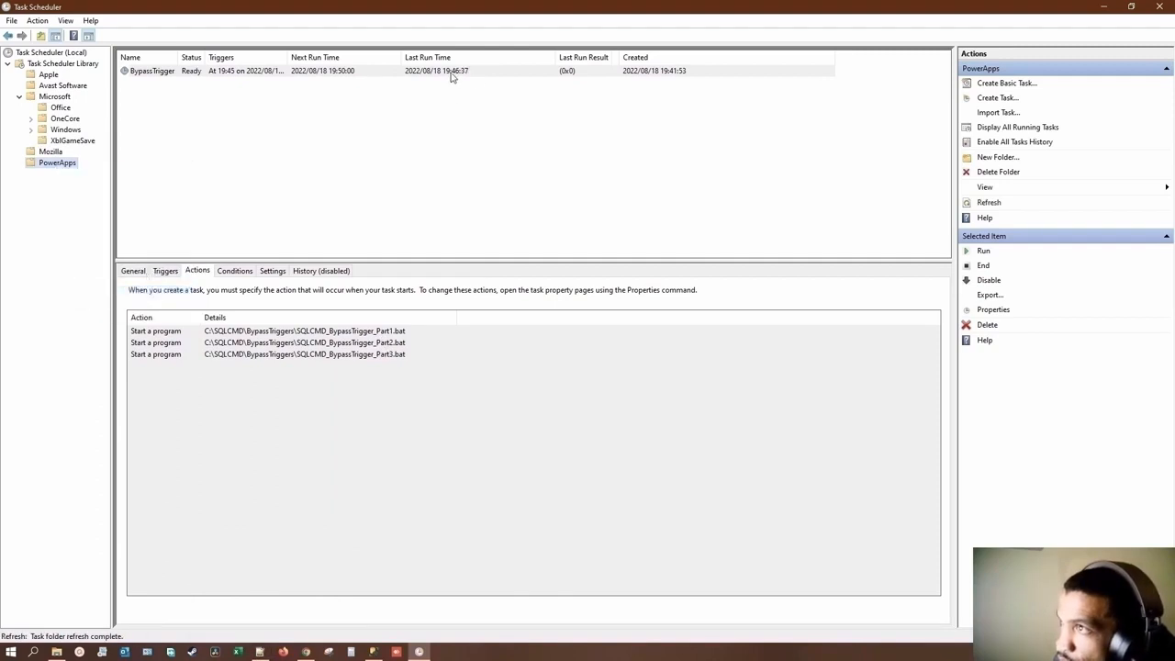
Step: Return to the Power Apps preview and refresh both reference tables again after the manual task run
left_click(306, 652)
left_click(749, 118)
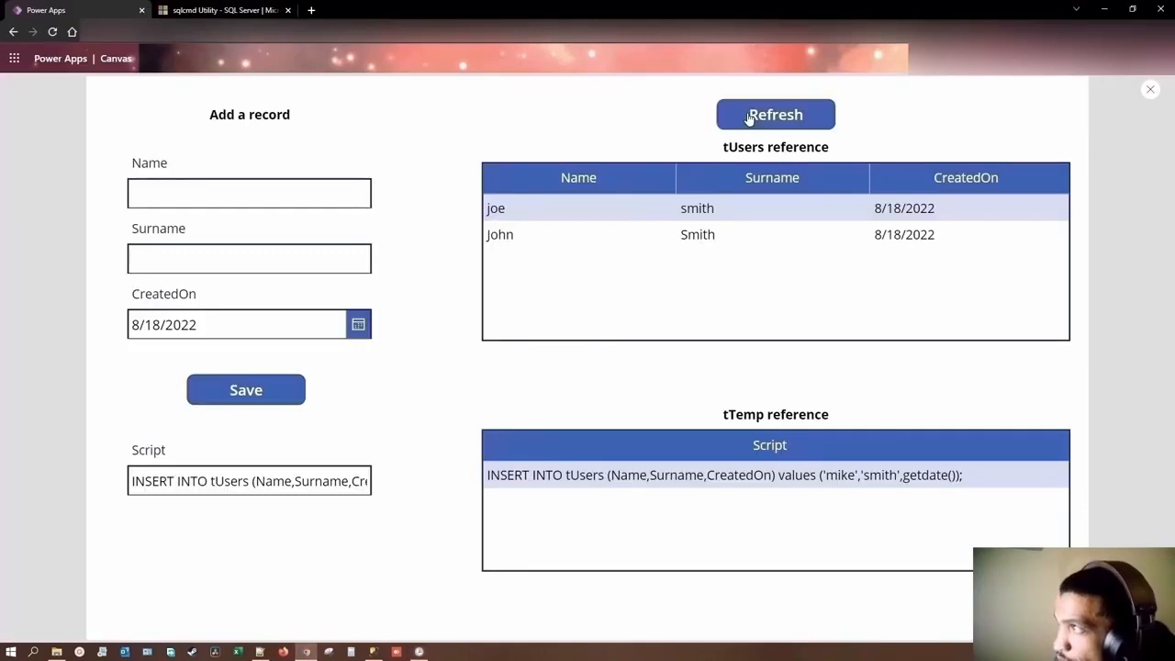
left_click(749, 117)
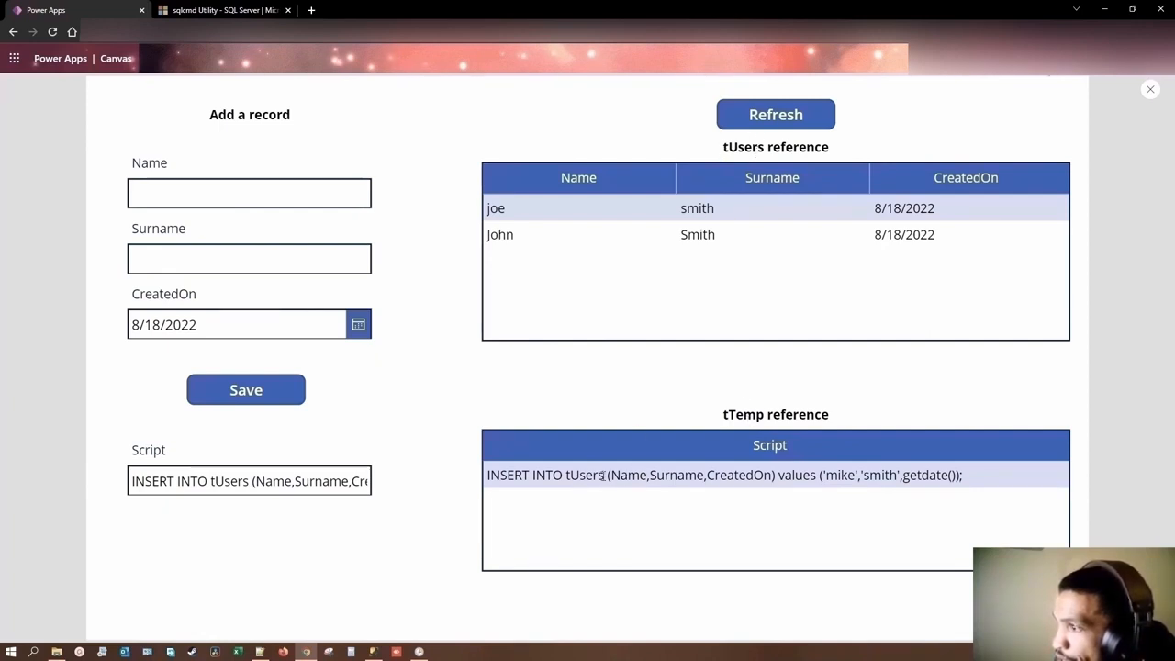
Step: Check the Script_Part3_Cleanup.sql script in Notepad++ and minimize it to return to Power Apps
mouse_move(262, 653)
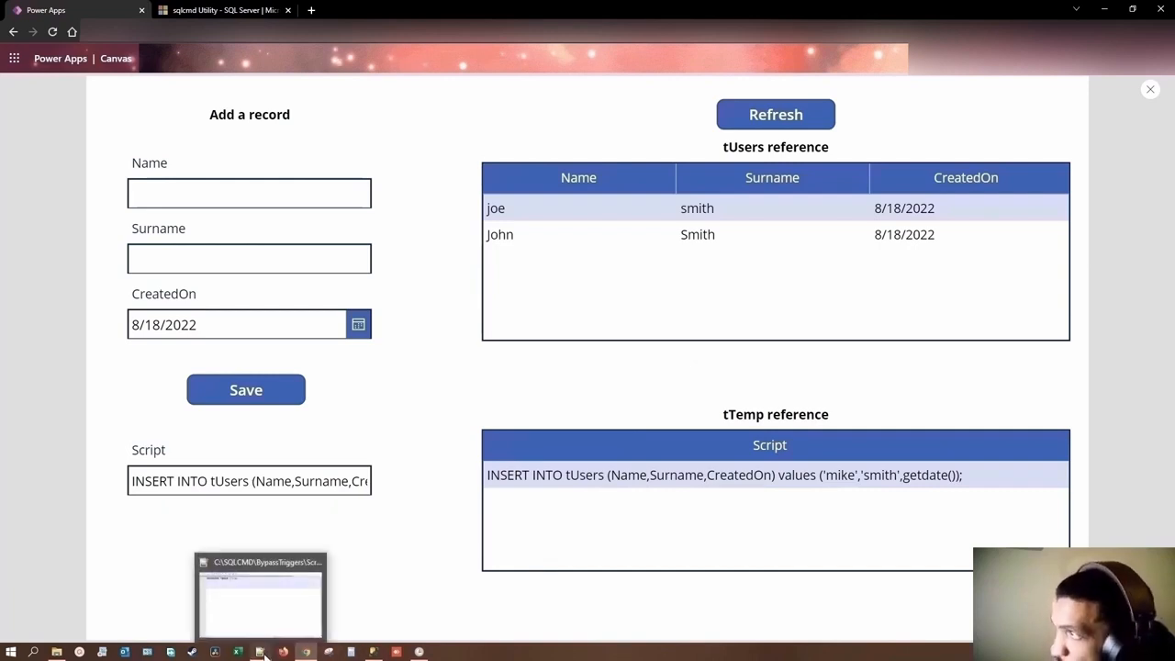
left_click(261, 601)
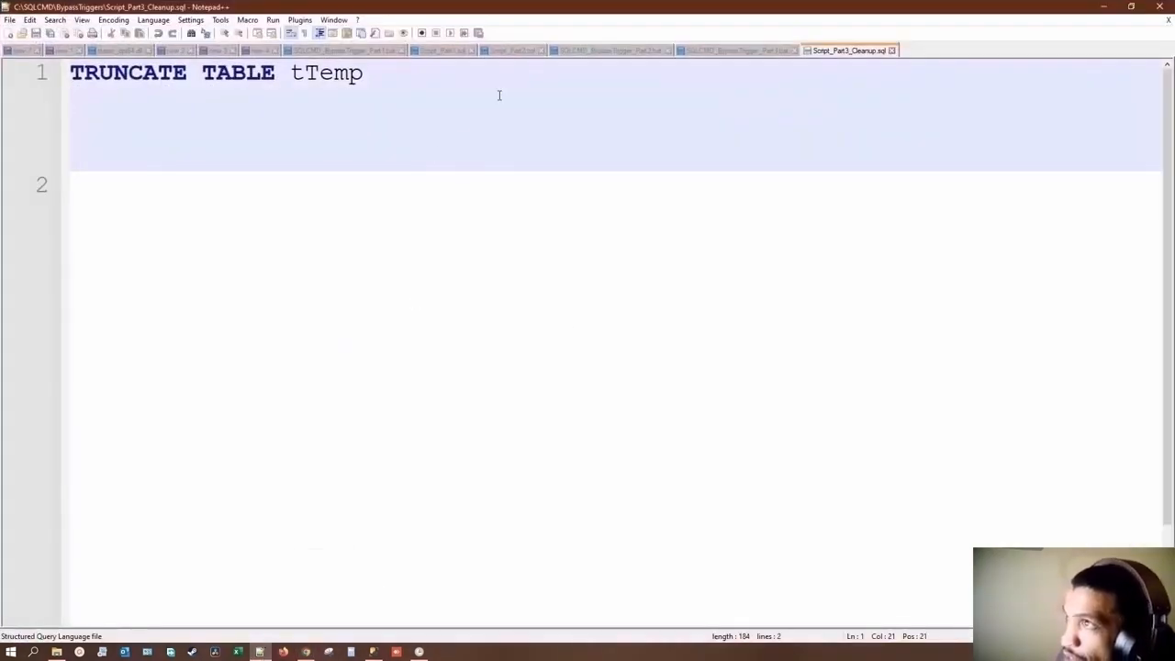
left_click(1104, 9)
Step: Insert LocalDB.dbo. before tUsers in the INSERT statement of the previewed form's Script field
left_click(265, 483)
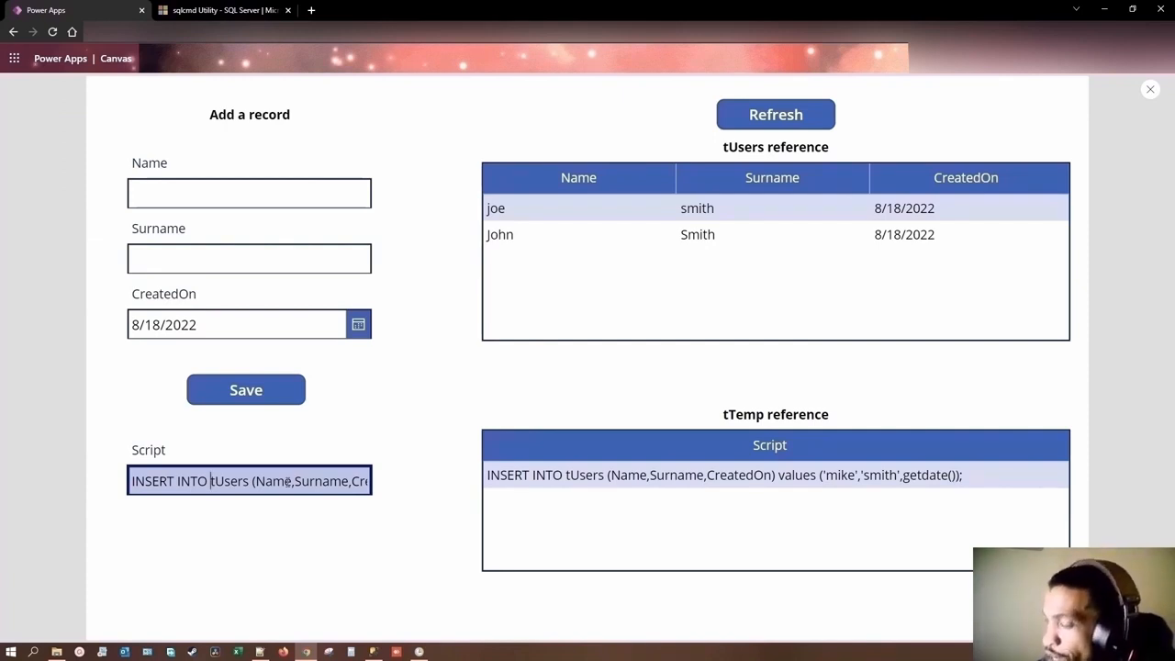
type("Local")
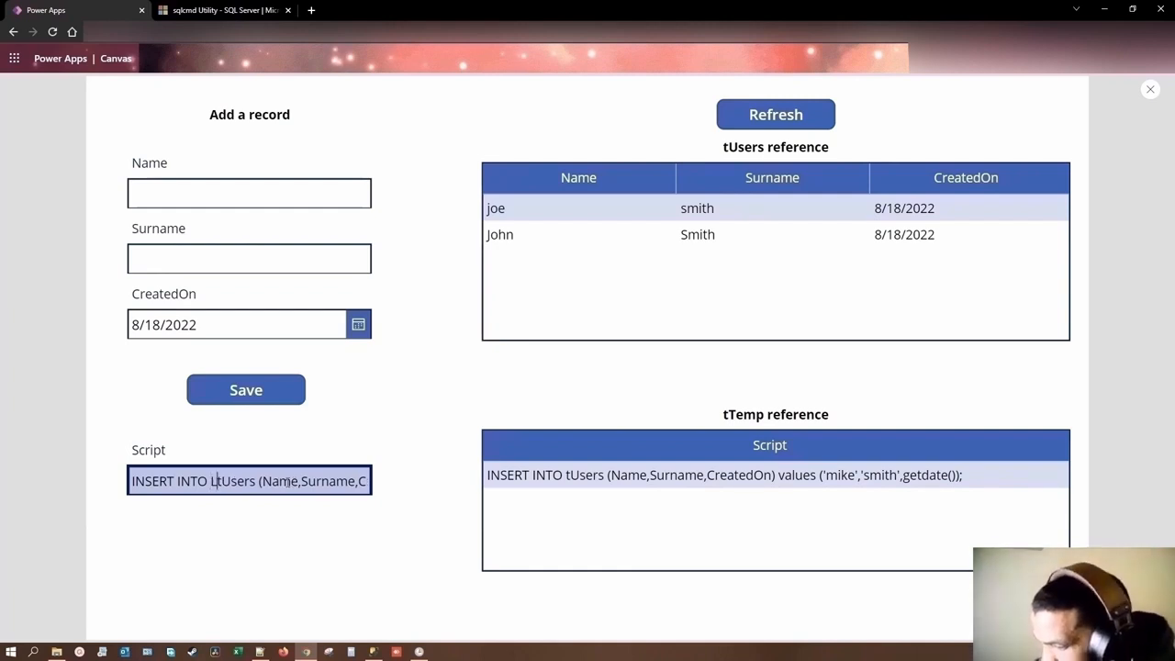
type("l")
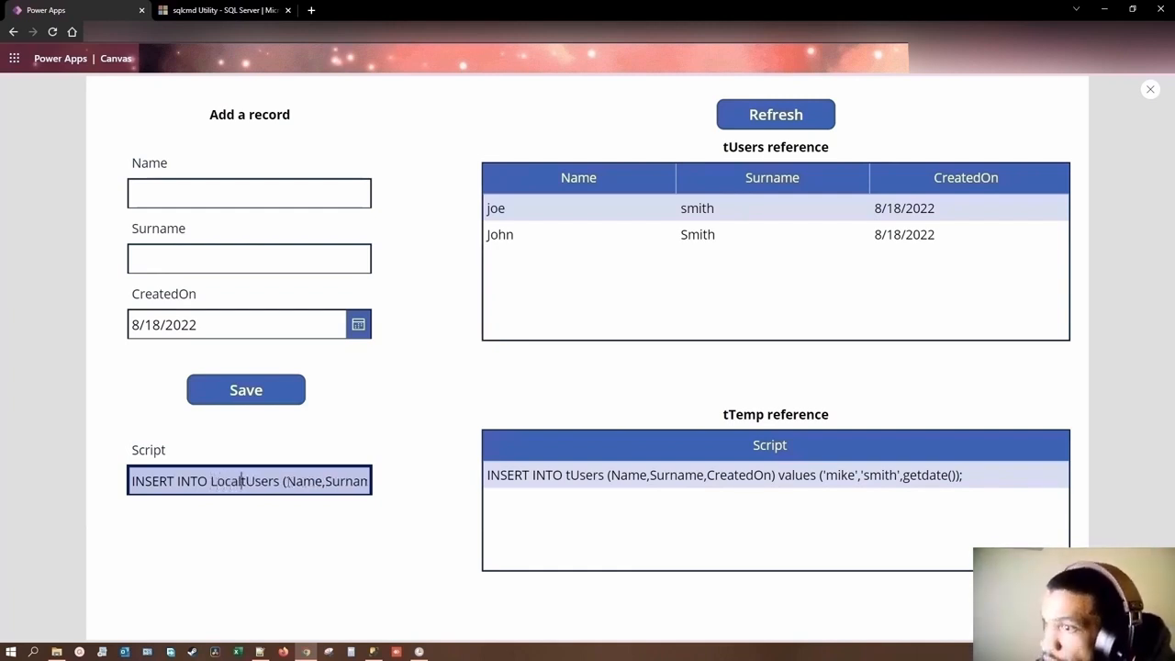
type("DB")
key("BackSpace")
type("B")
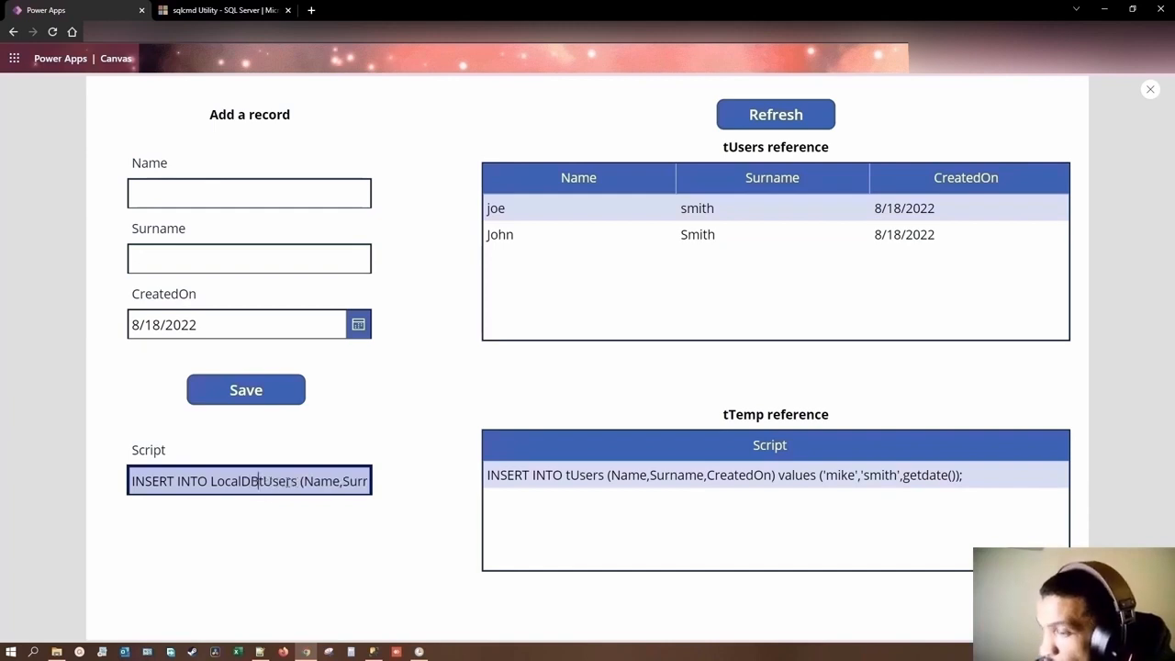
type(".dbo")
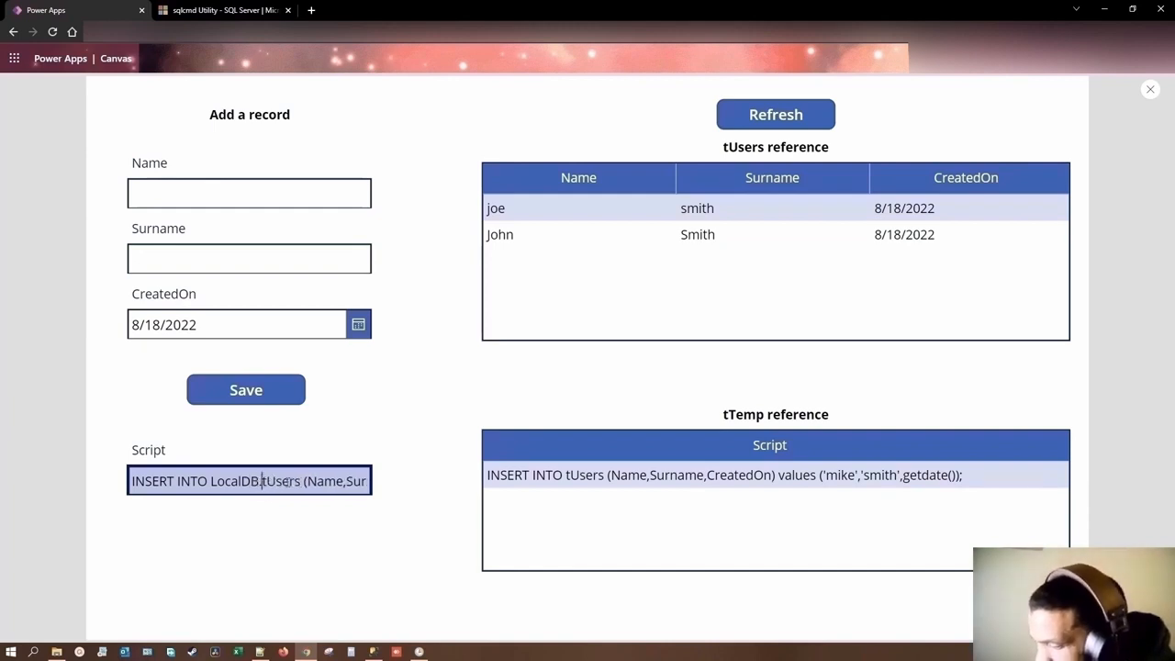
type(".")
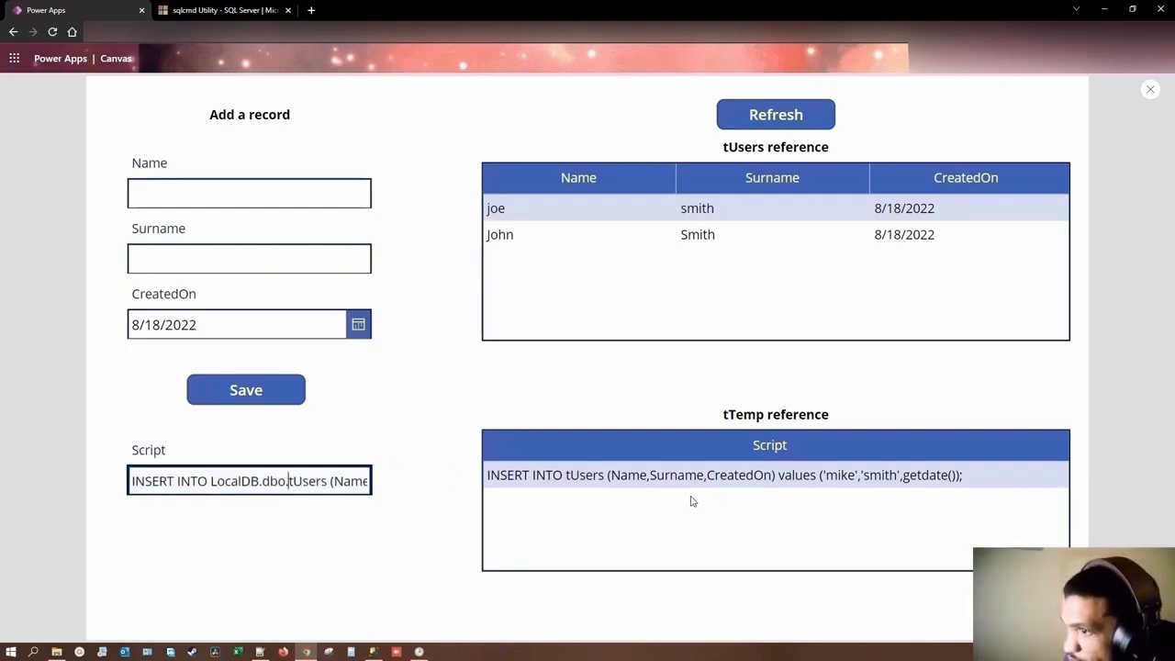
left_click(437, 505)
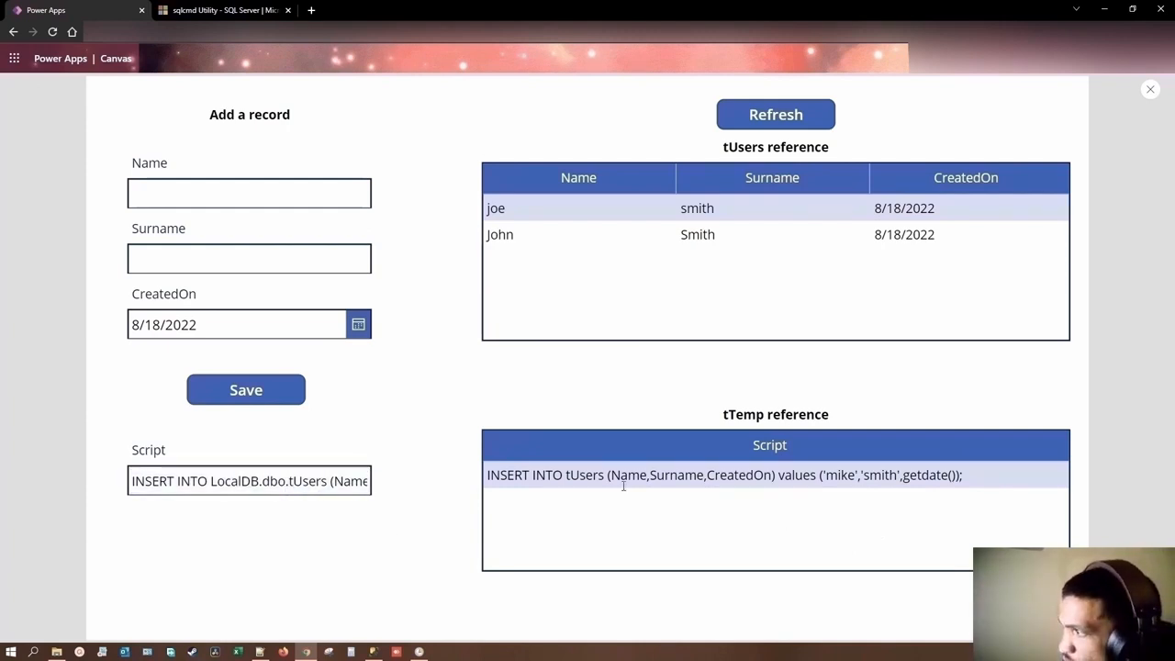
Step: Exit the app preview and select the text input inside the Script card to show its Default formula
mouse_move(385, 655)
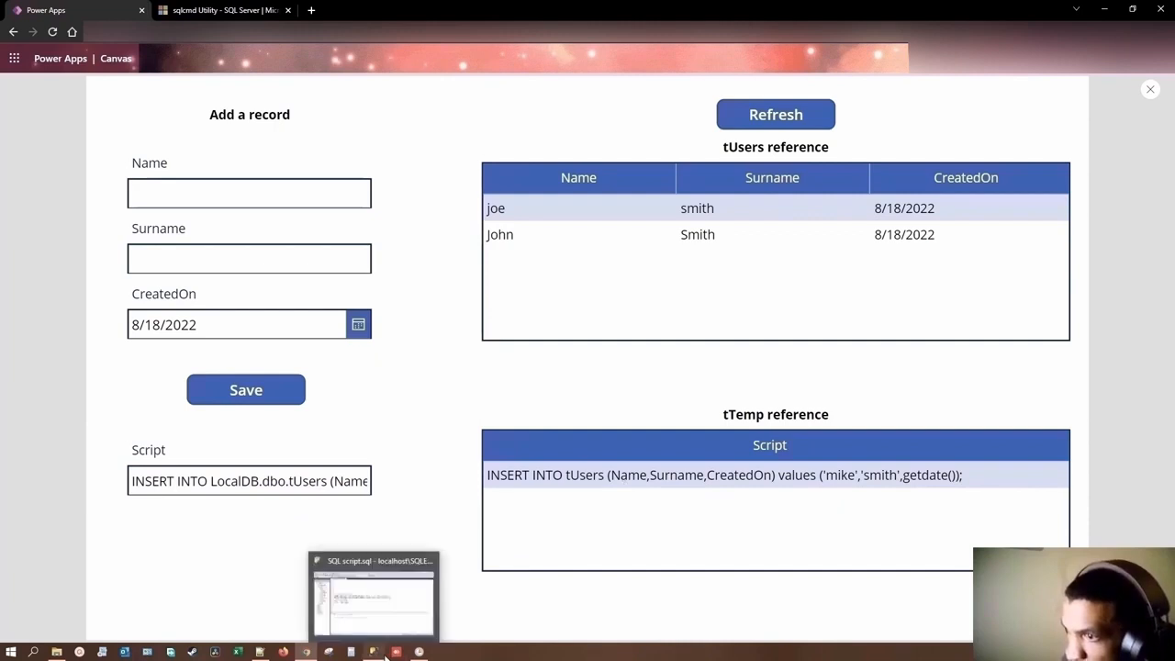
left_click(1153, 91)
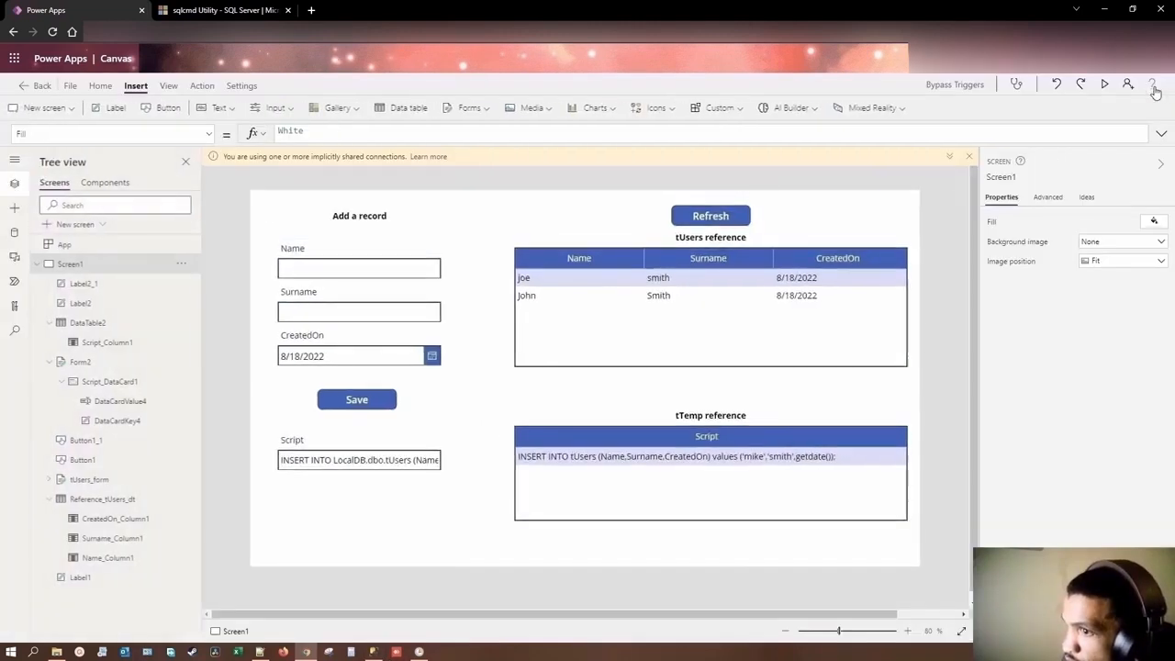
left_click(372, 461)
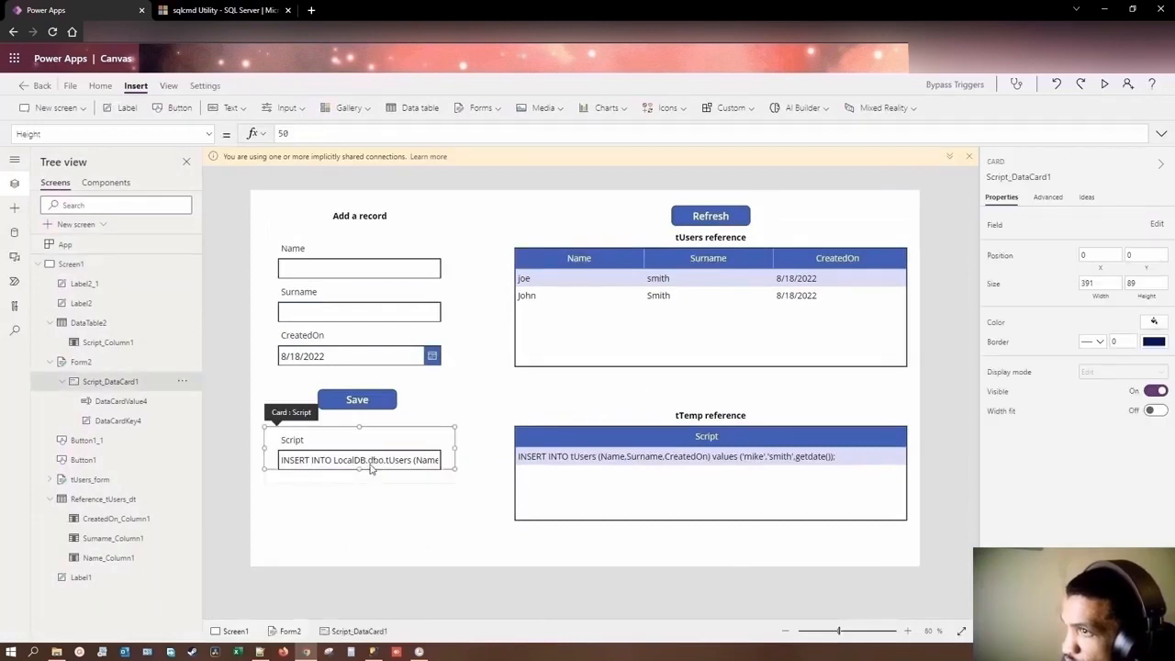
left_click(373, 462)
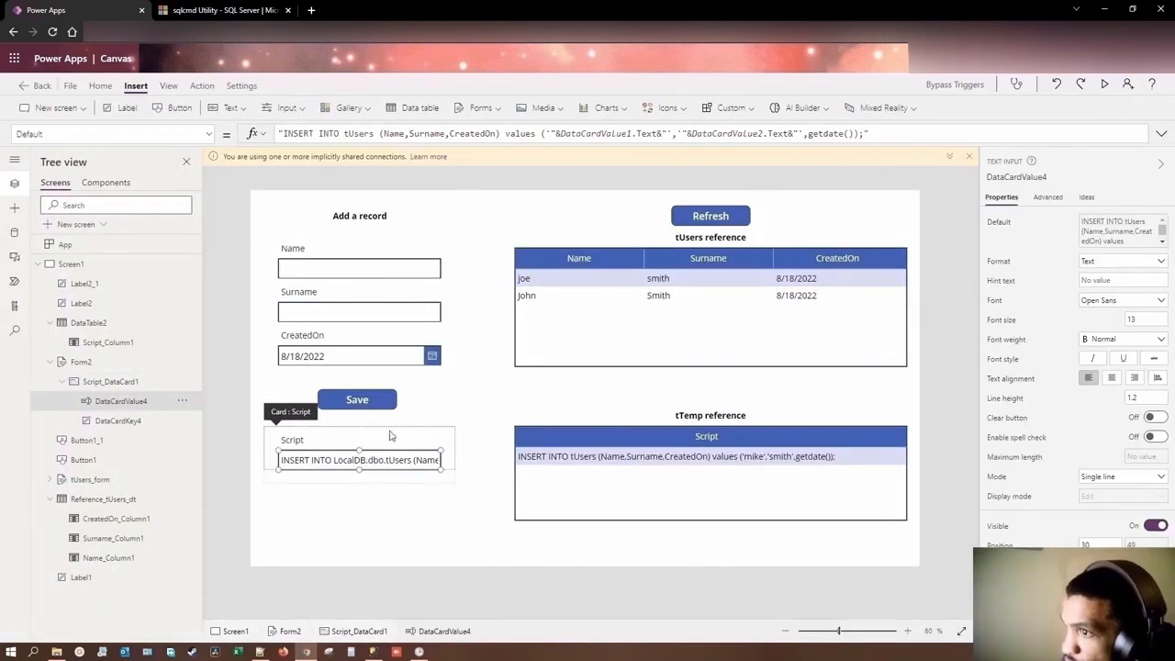
left_click_drag(371, 462, 387, 461)
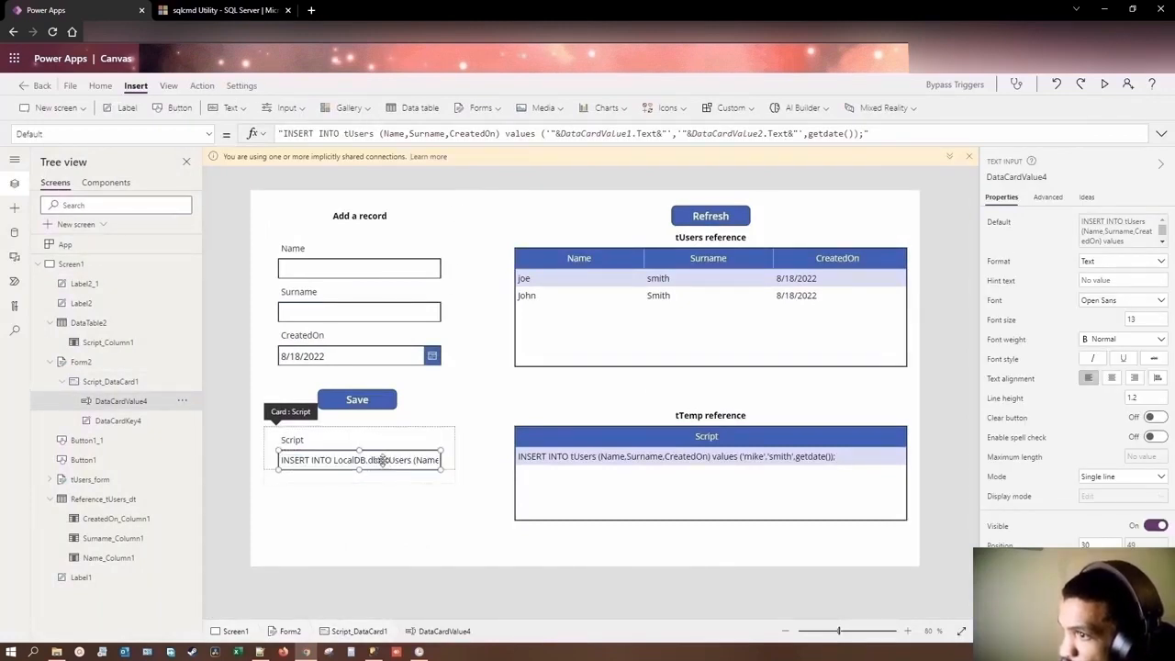
double_click(383, 460)
left_click(385, 465)
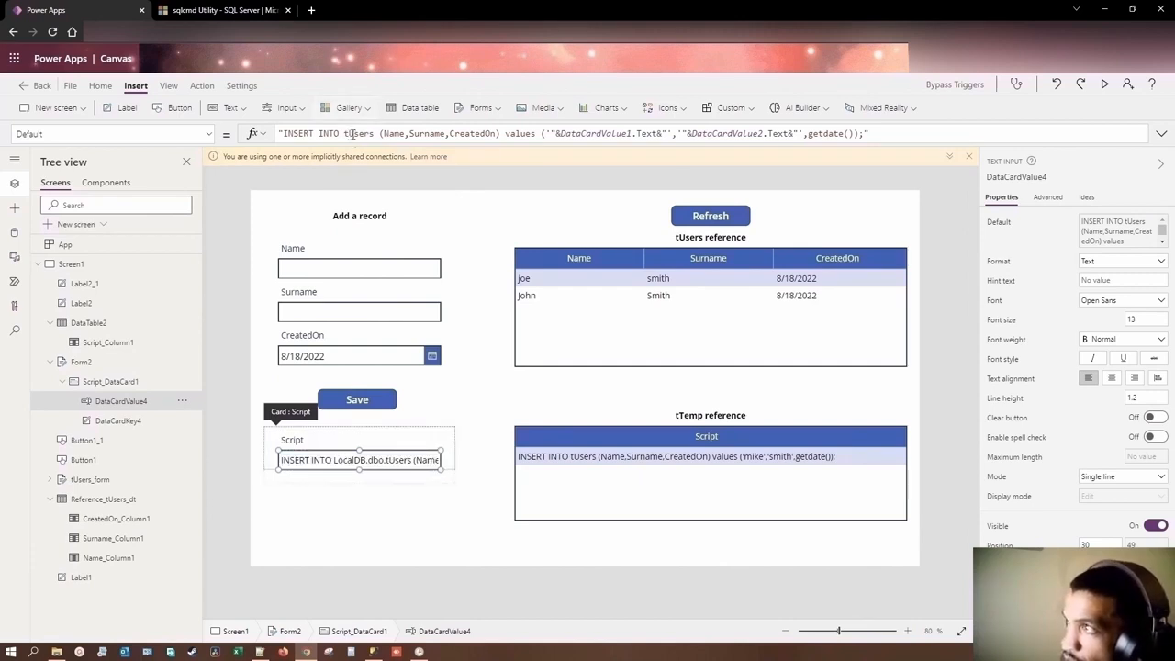
Step: Clear the Script text input's Default formula, reselect the input, and paste the INSERT INTO tUsers formula back in
left_click_drag(878, 135, 279, 134)
key("ctrl+c")
key("BackSpace")
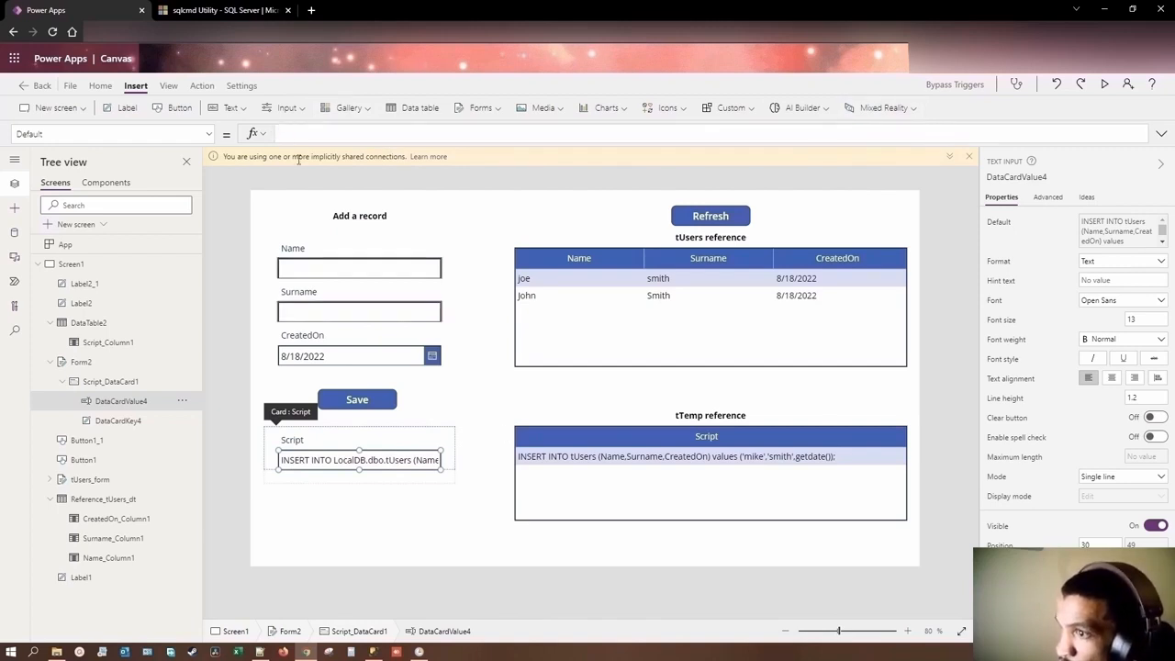
left_click(436, 507)
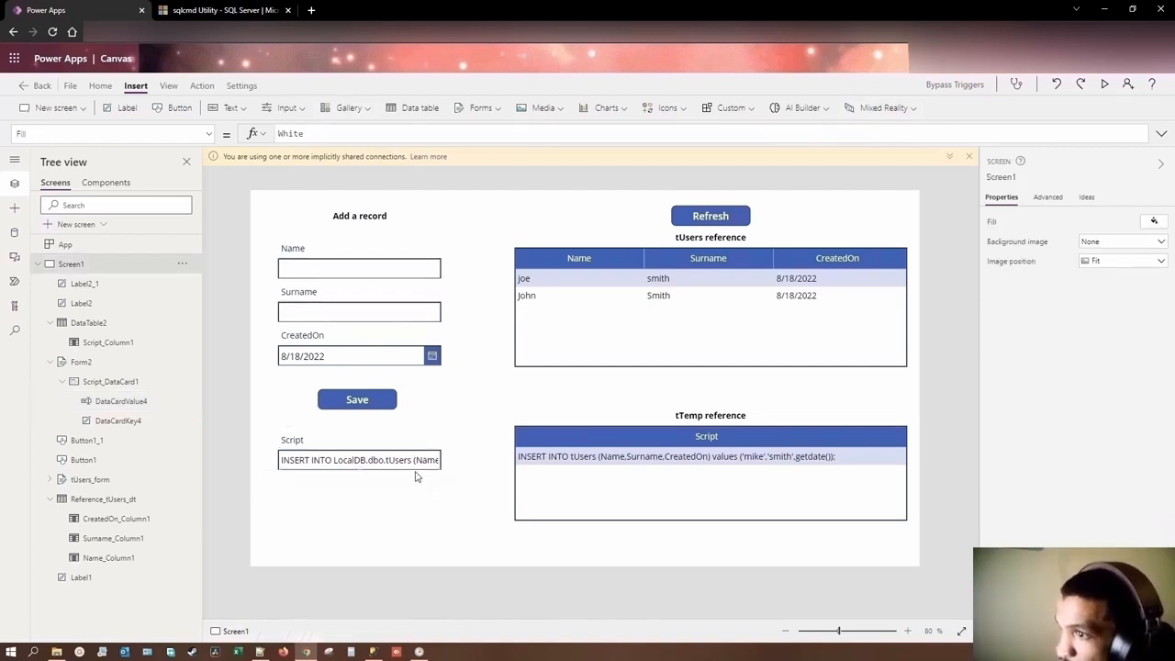
left_click(411, 464)
left_click(410, 462)
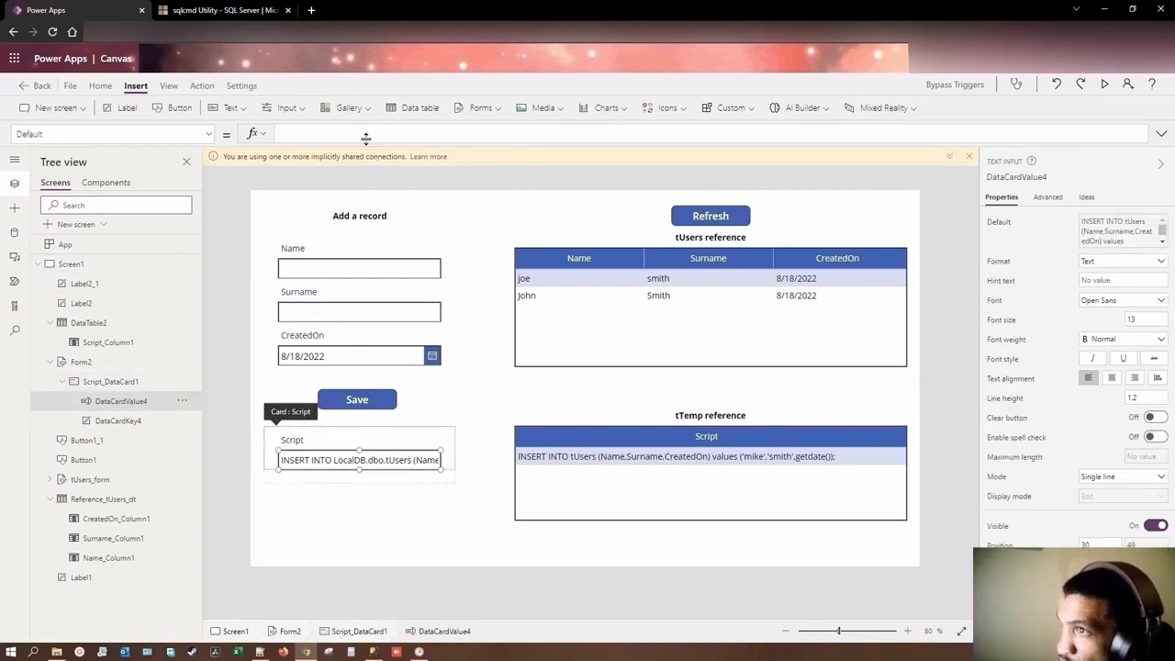
key("ctrl+v")
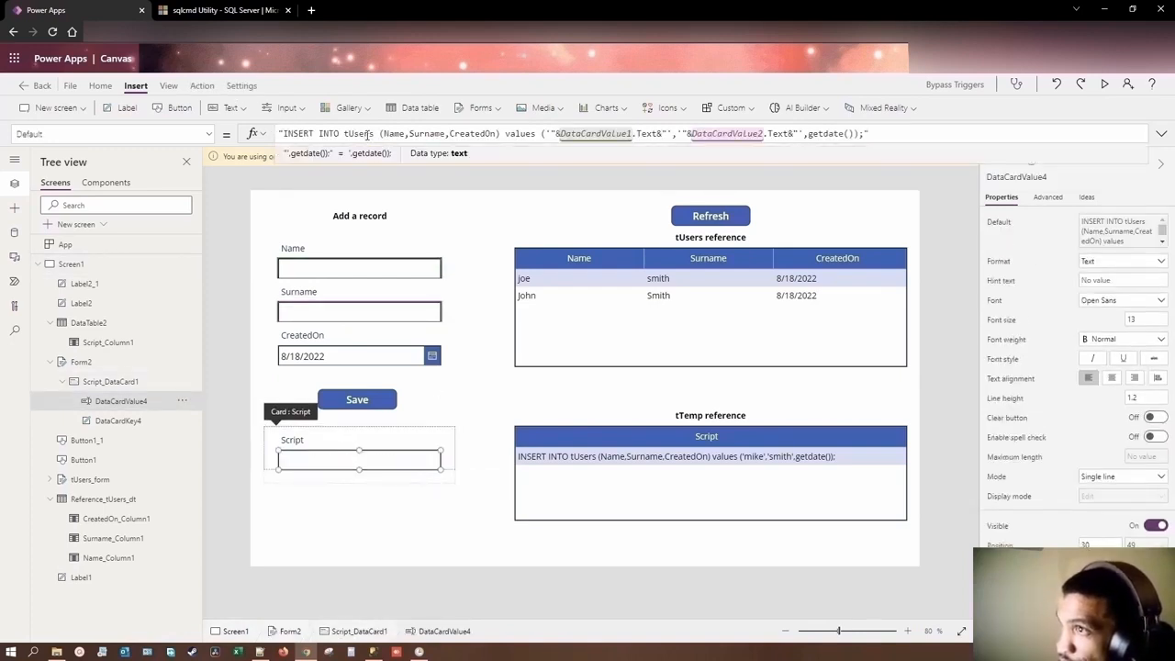
Step: Qualify tUsers as LocalDB.dbo.tUsers in the Script text input's Default formula
left_click(345, 135)
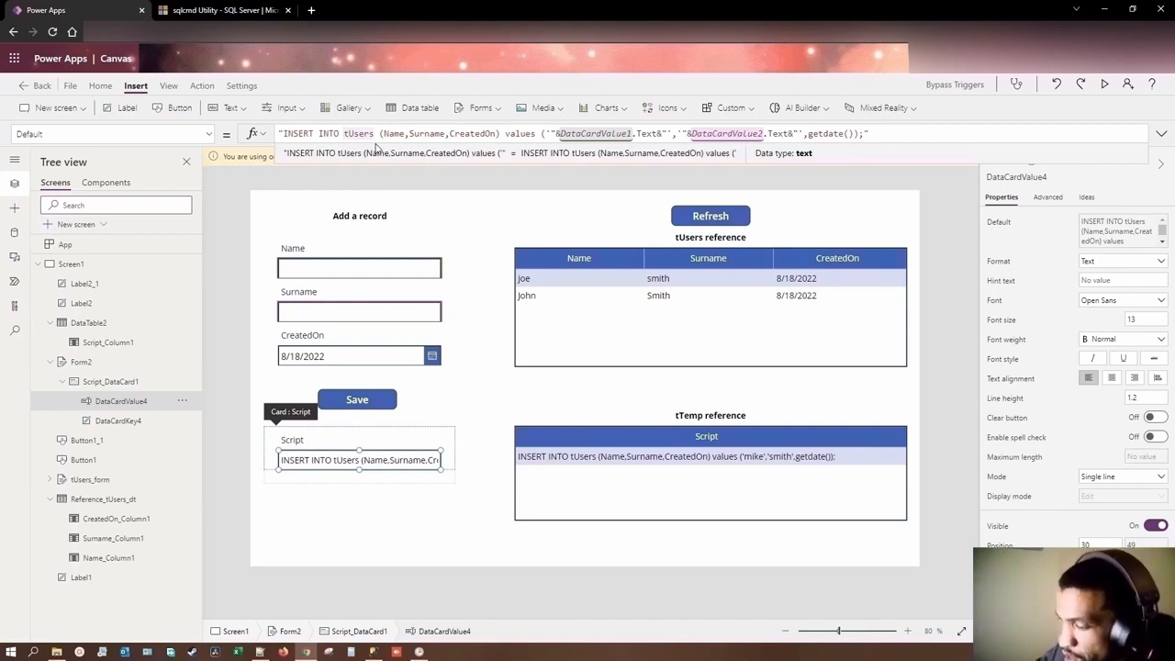
type("Local")
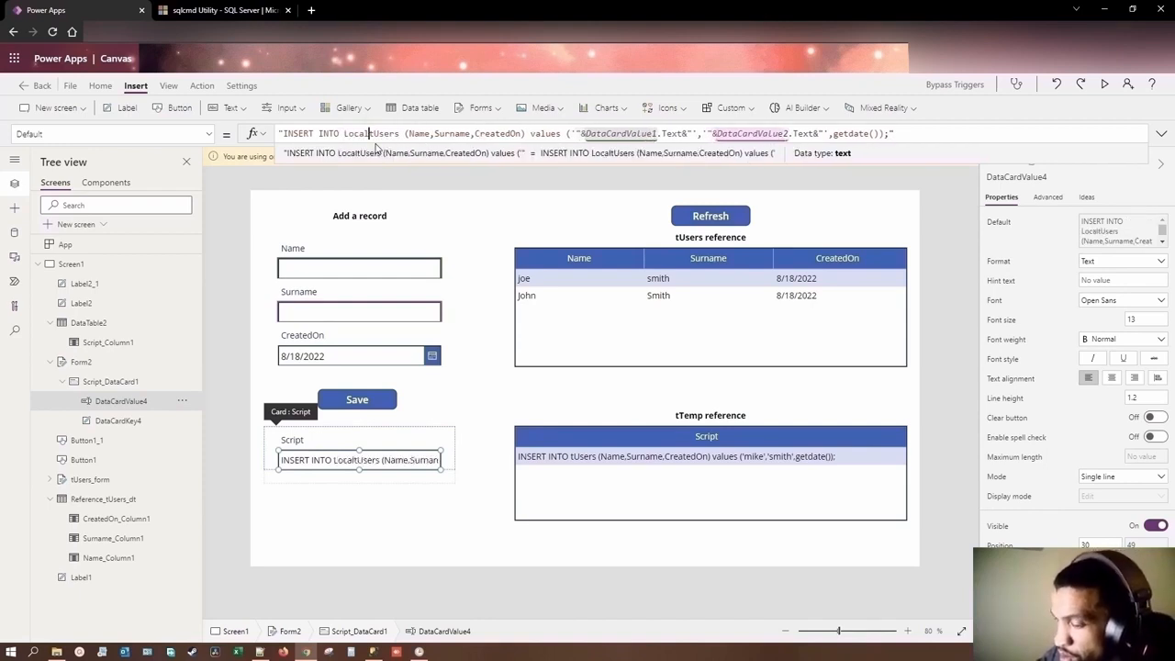
type("DB.")
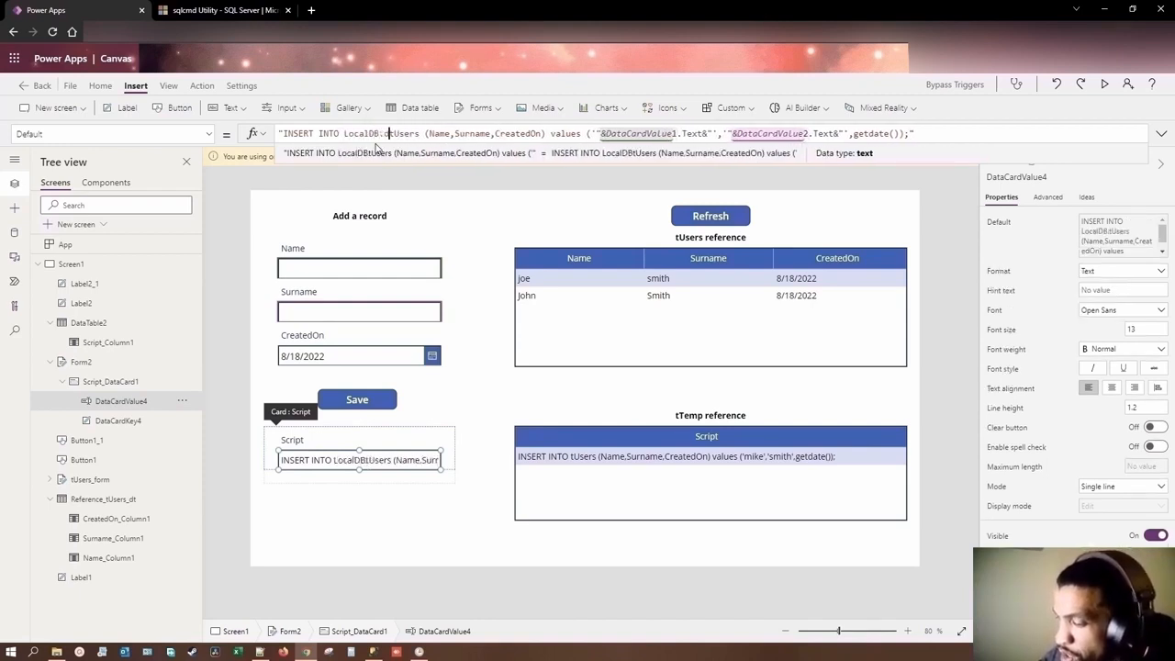
type("dbo.")
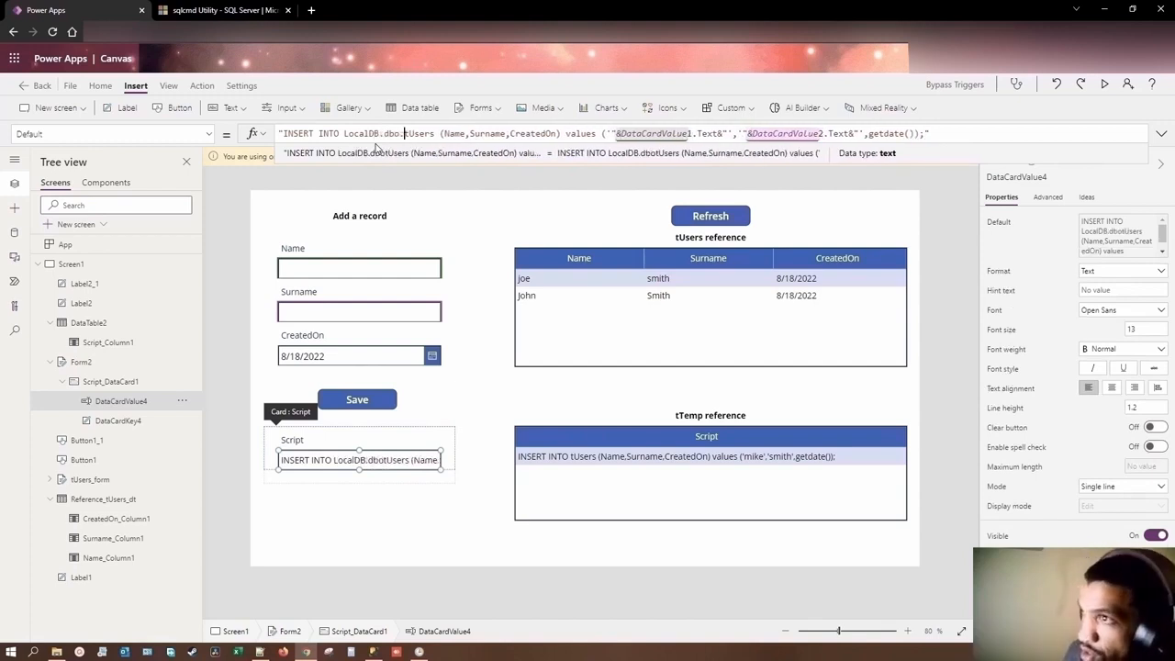
Step: Switch to SQL Server Management Studio, add truncate table ttemp below the SELECT statements, and execute only that statement
left_click(487, 453)
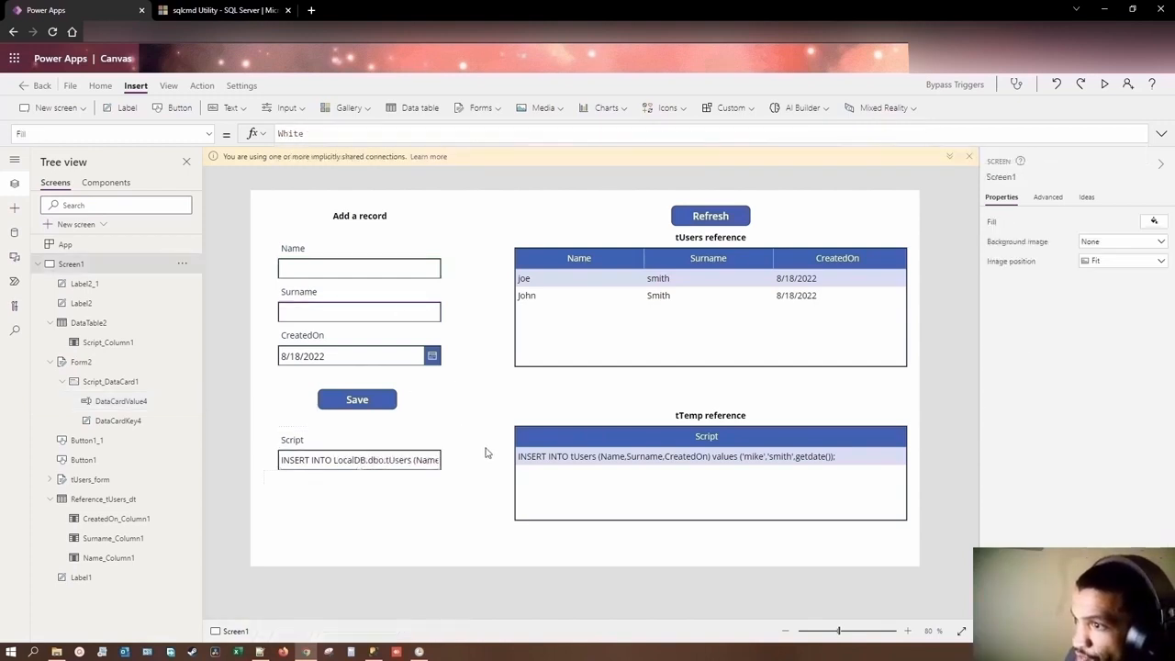
left_click(373, 652)
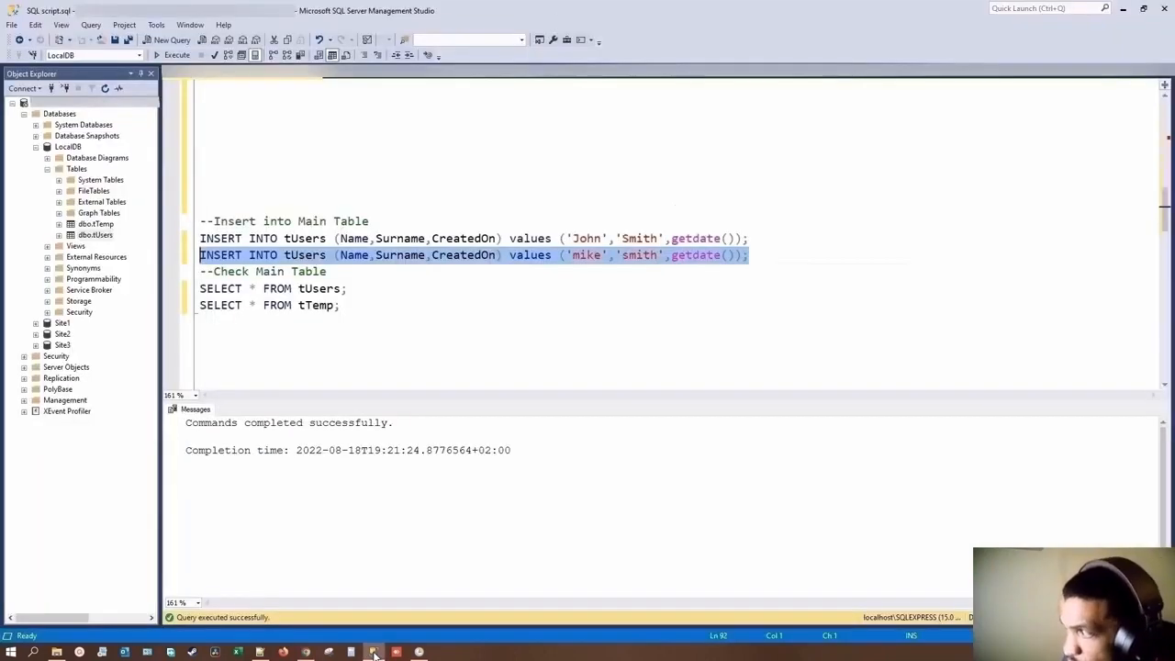
left_click(367, 308)
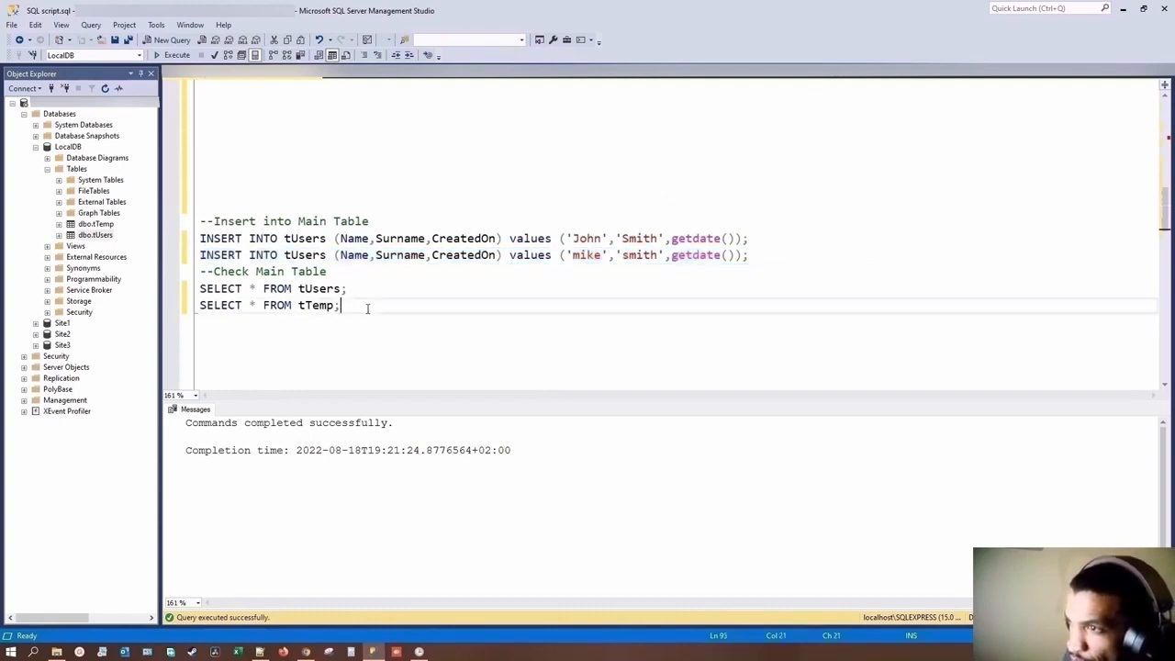
key("Return")
key("Return")
type("trun")
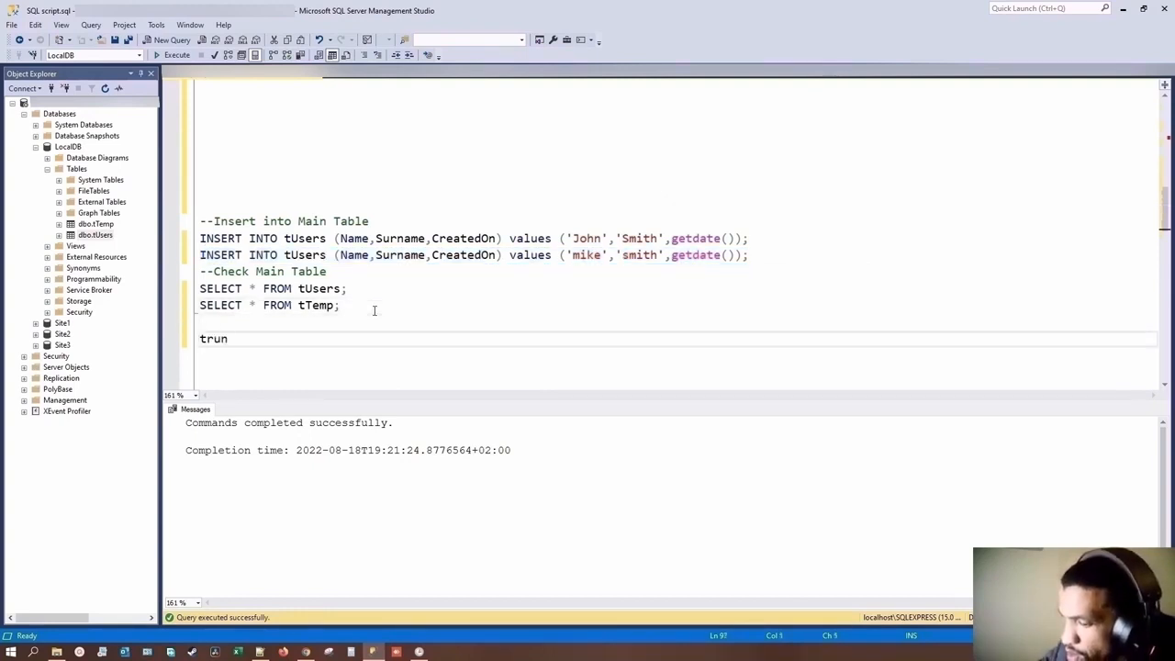
type("cate table")
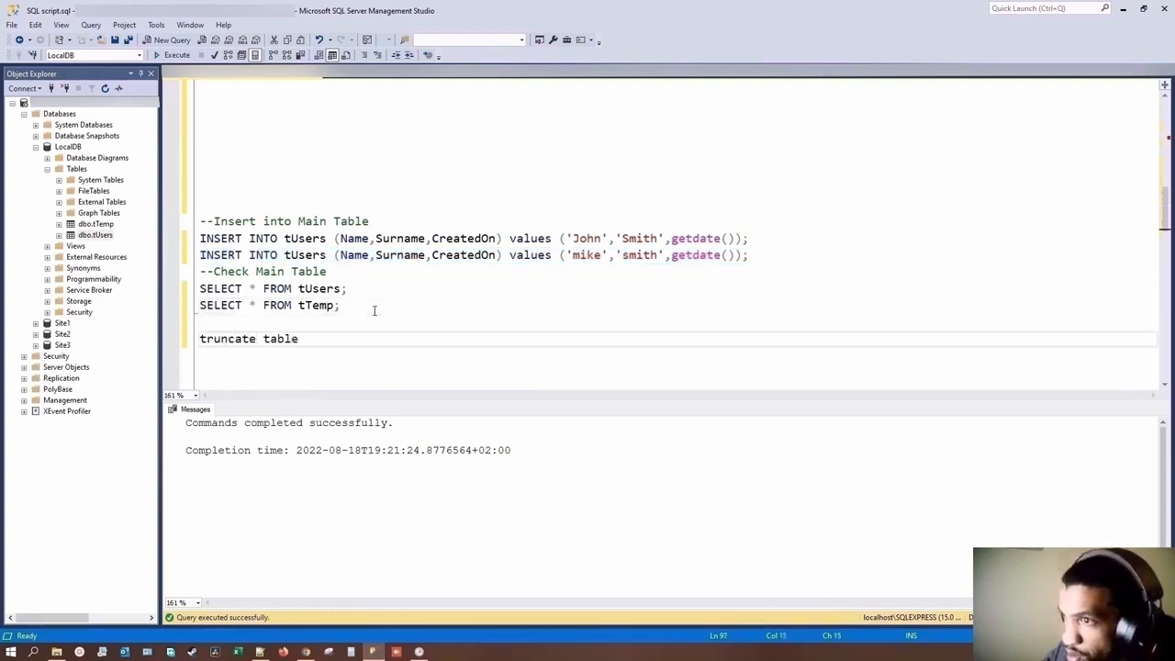
type(" ttemp")
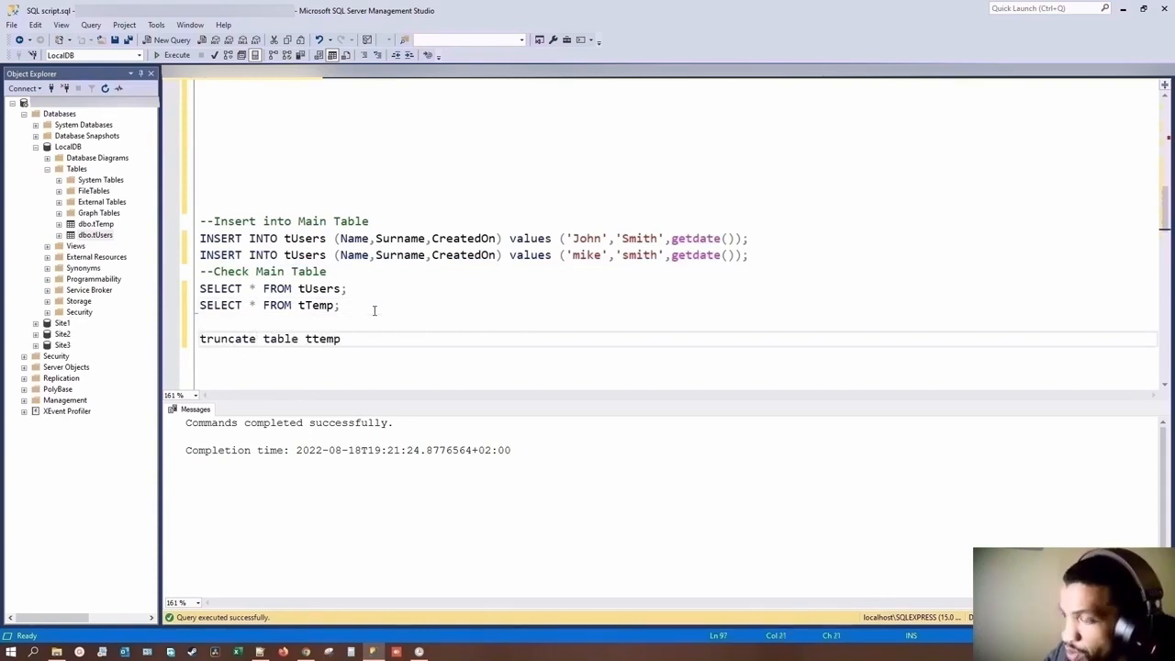
left_click_drag(369, 339, 200, 339)
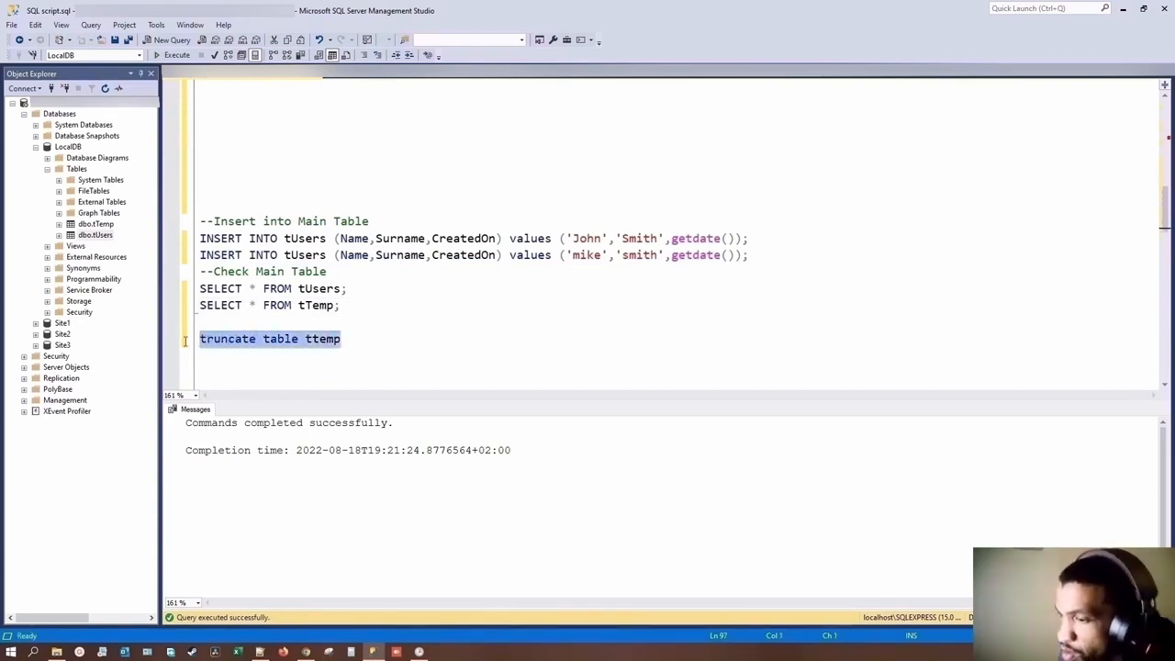
key("F5")
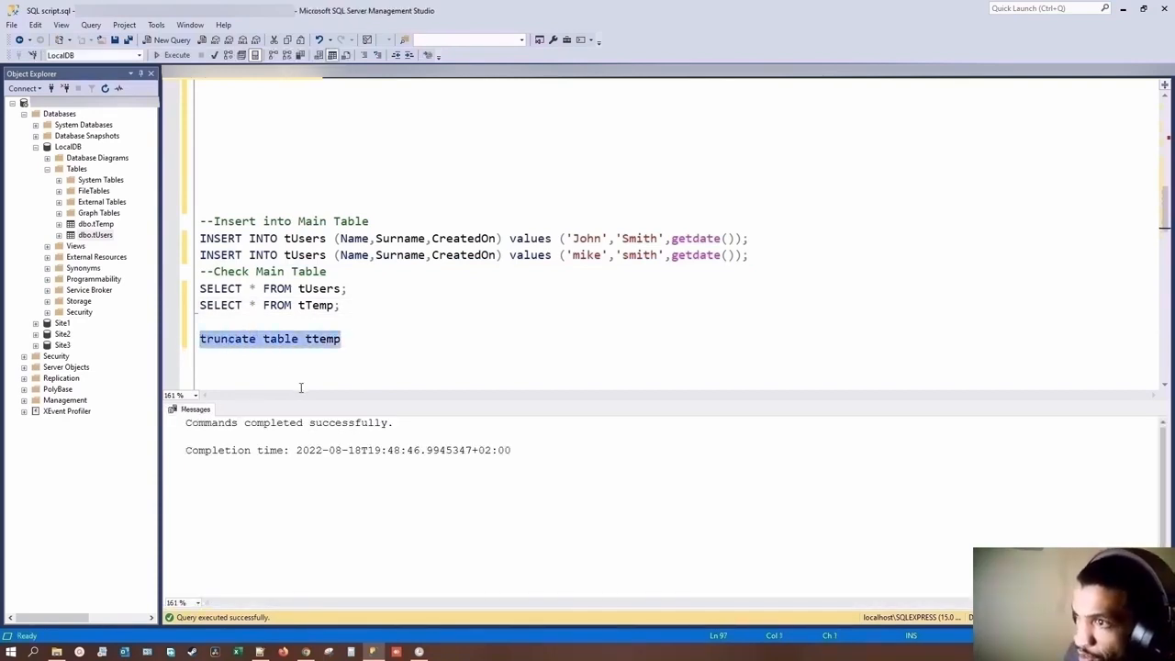
Step: Switch back to Power Apps and start the app preview
left_click(308, 655)
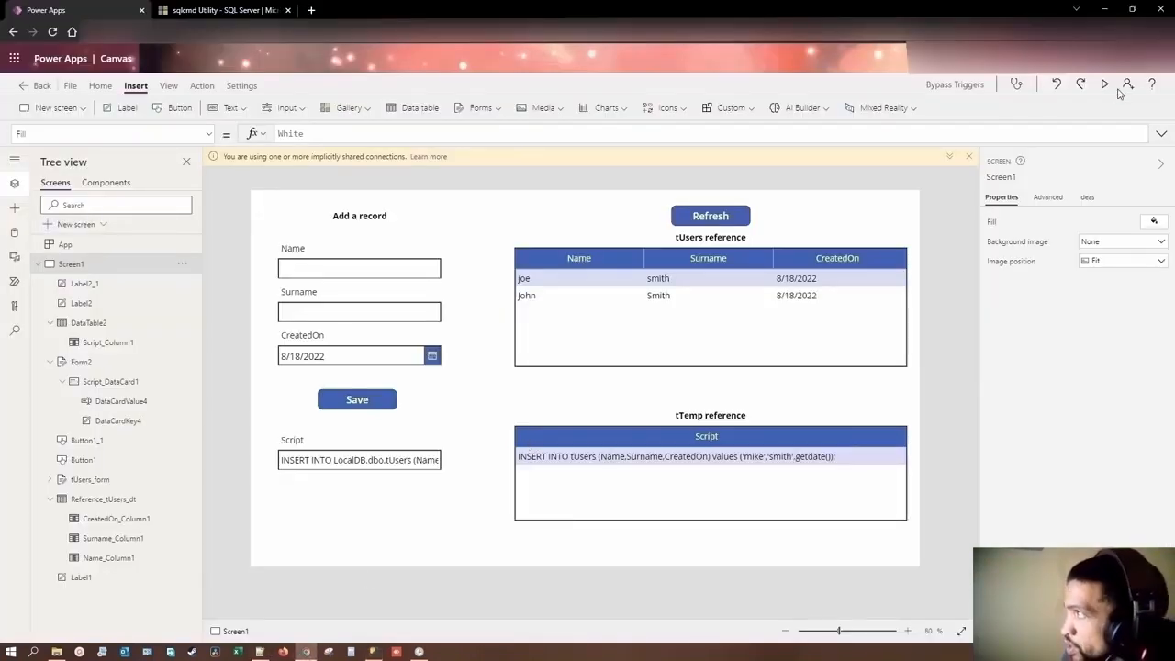
left_click(1104, 86)
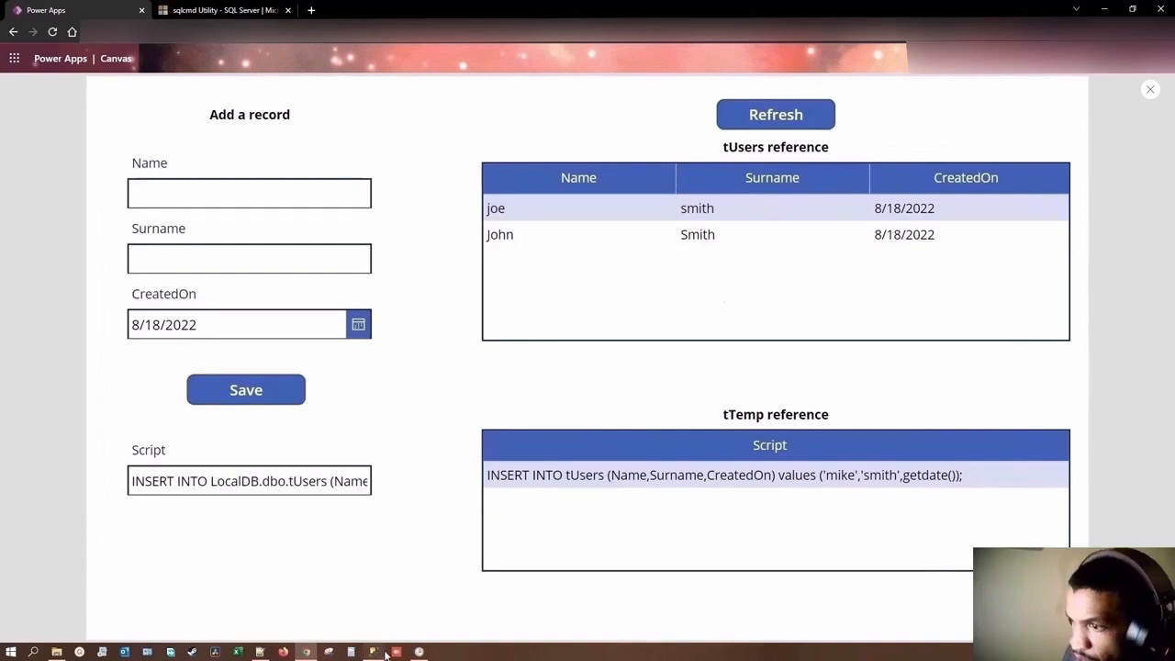
Step: Switch to Notepad++ and qualify tTemp as LocalDB.dbo.tTemp in the TRUNCATE TABLE statement of Script_Part3_Cleanup.sql
left_click(261, 651)
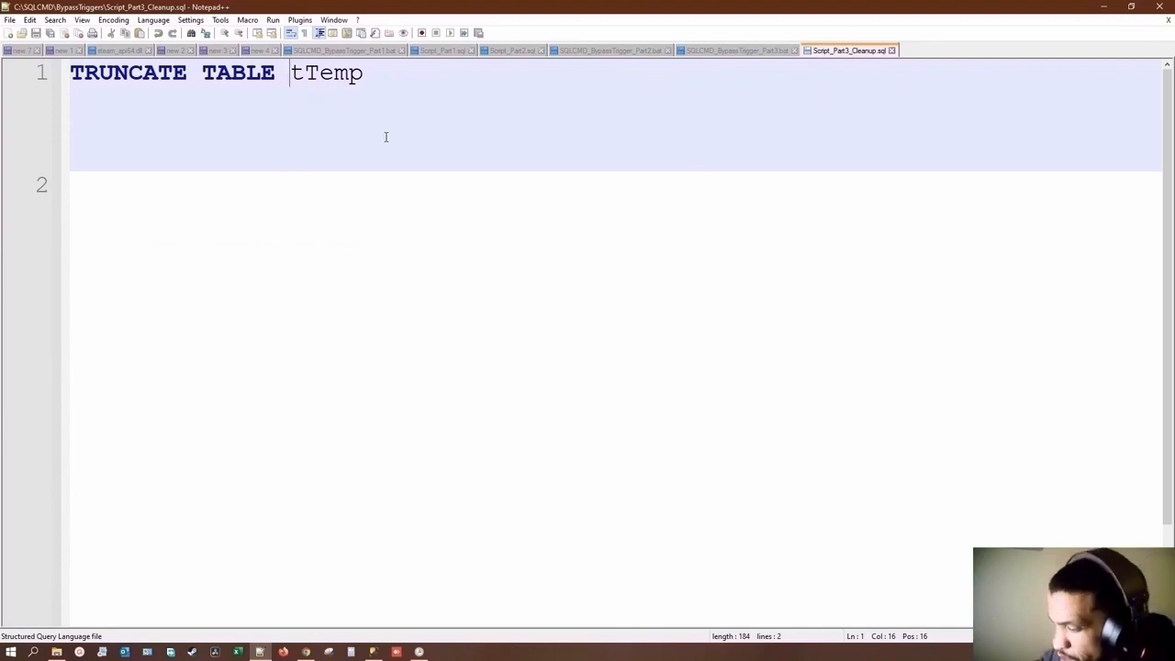
type("Local")
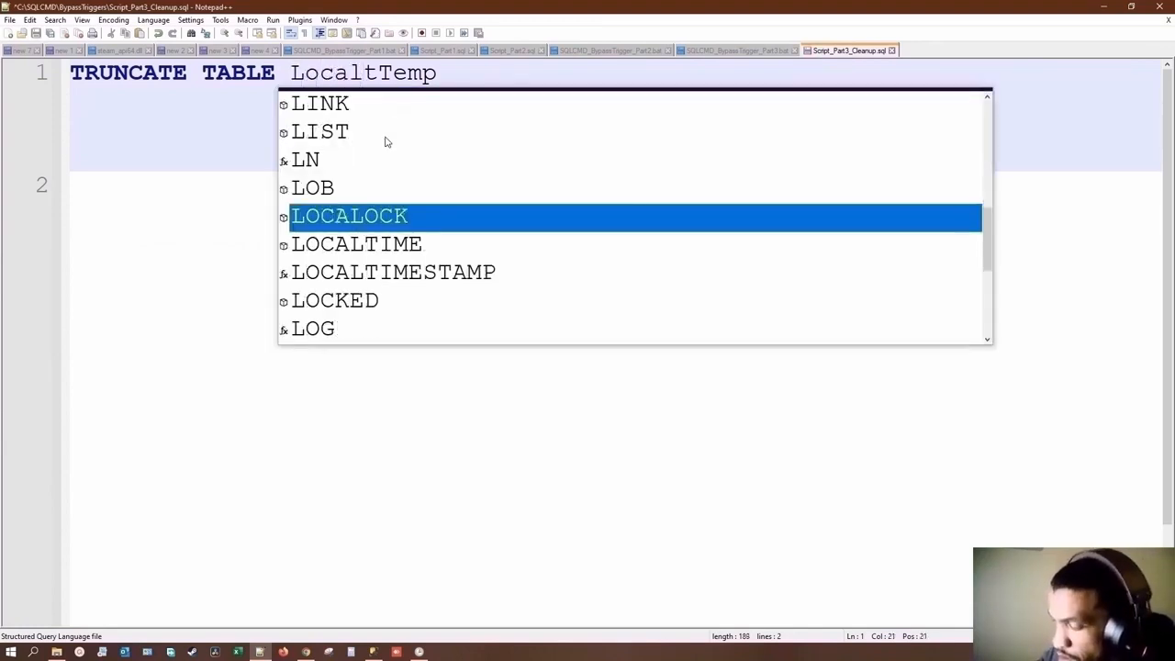
type("DB.d")
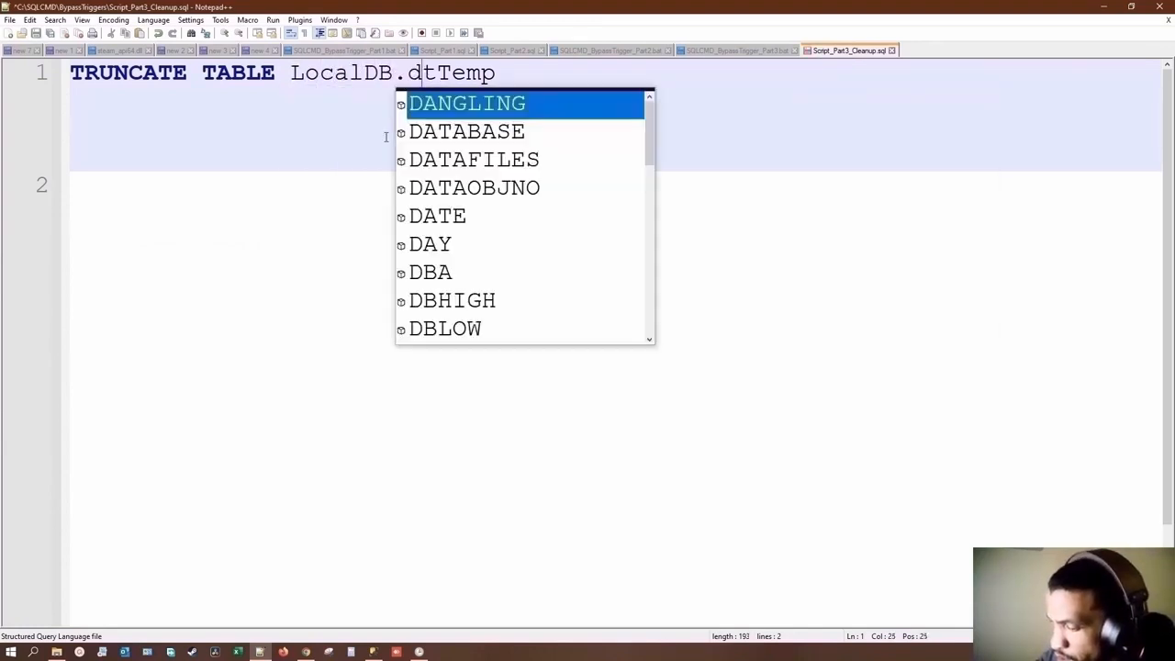
type("bo.")
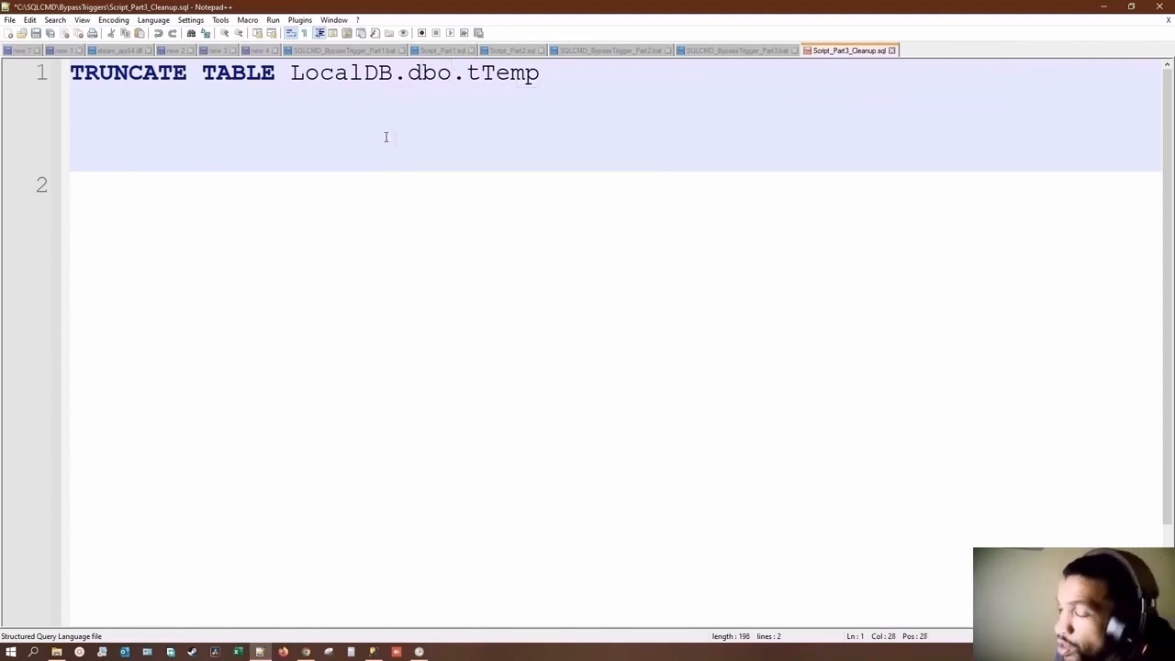
Step: Review SQLCMD_BypassTrigger_Part3.bat and SQLCMD_BypassTrigger_Part2.bat, and reload Script_Part2.sql from disk
left_click(733, 51)
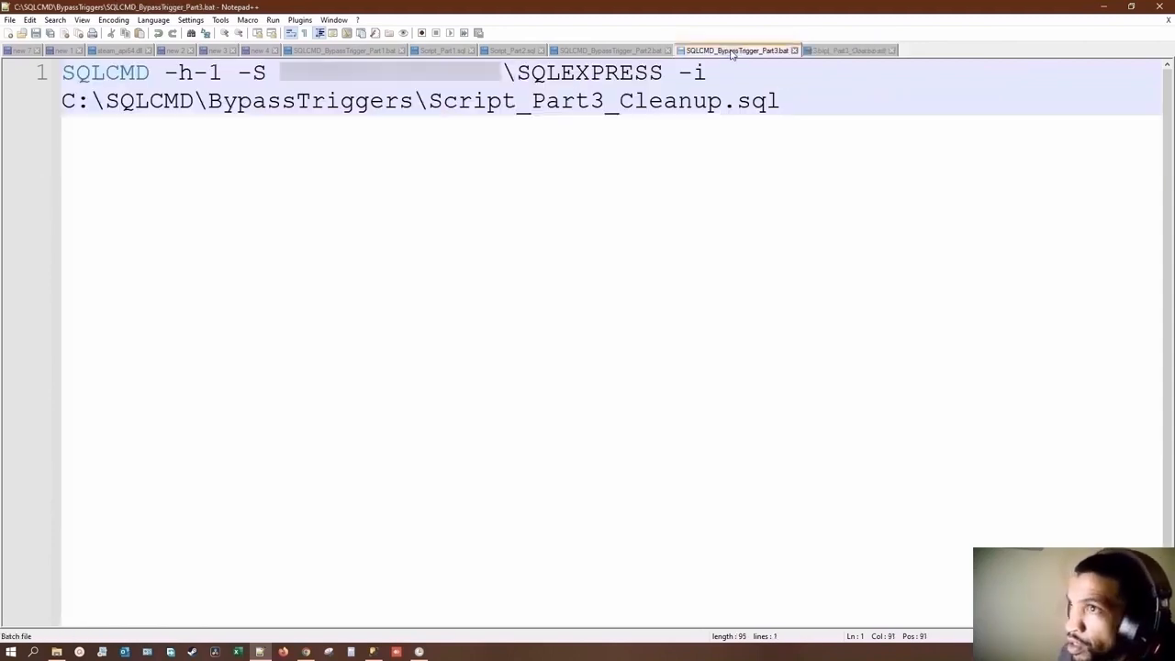
left_click(610, 52)
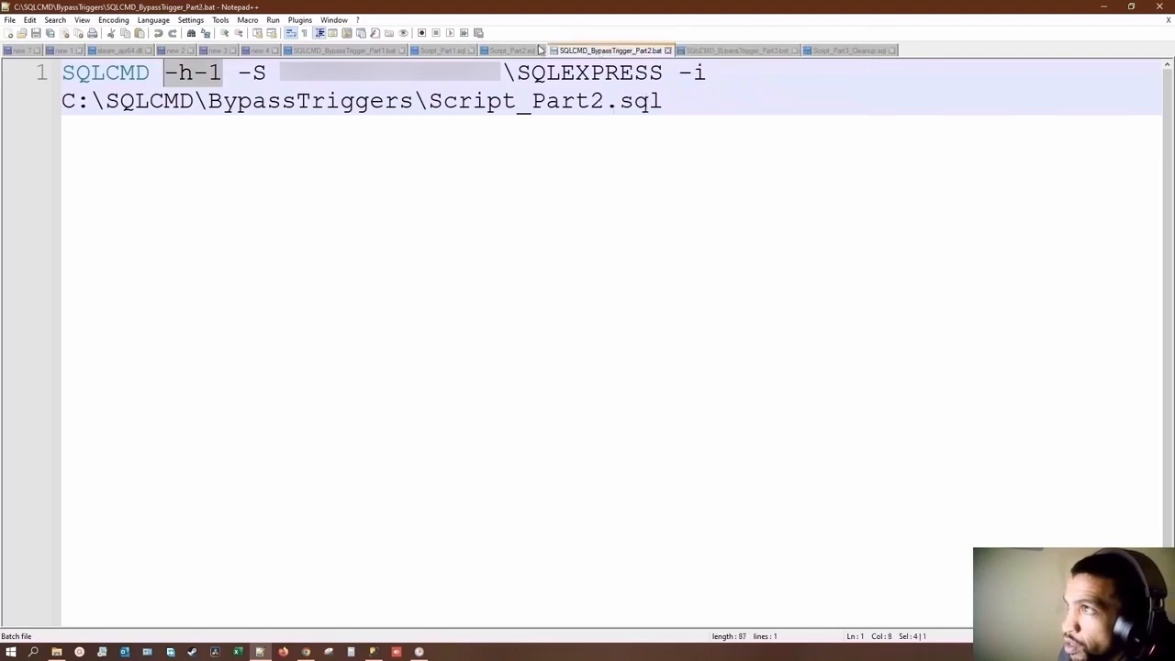
left_click(511, 51)
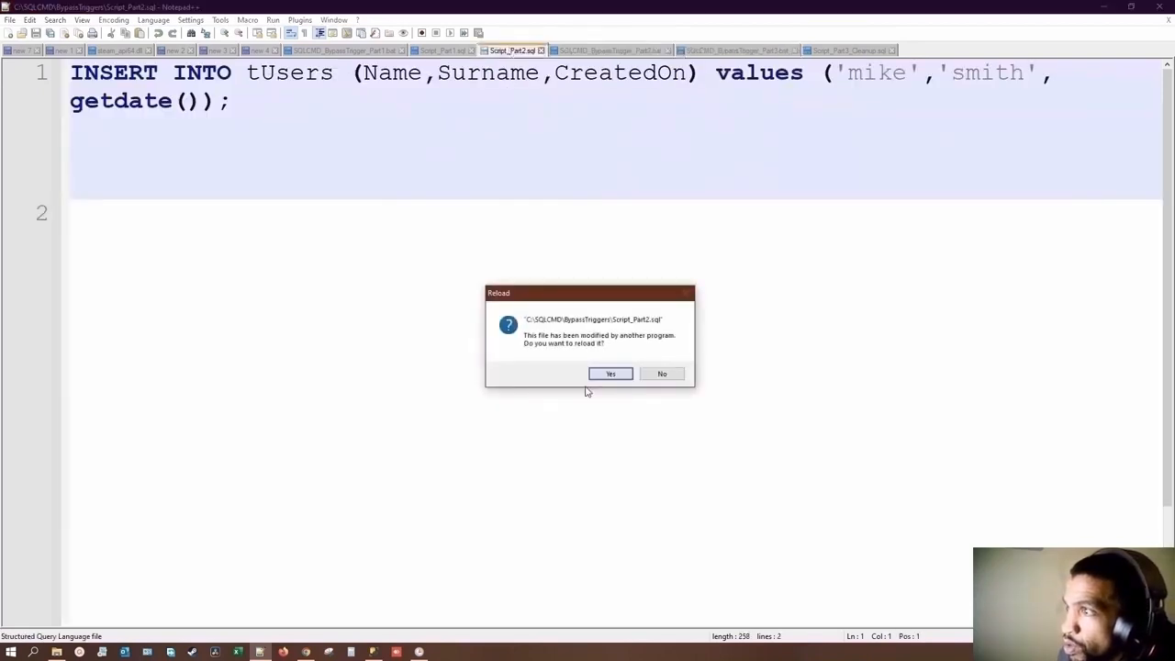
left_click(612, 375)
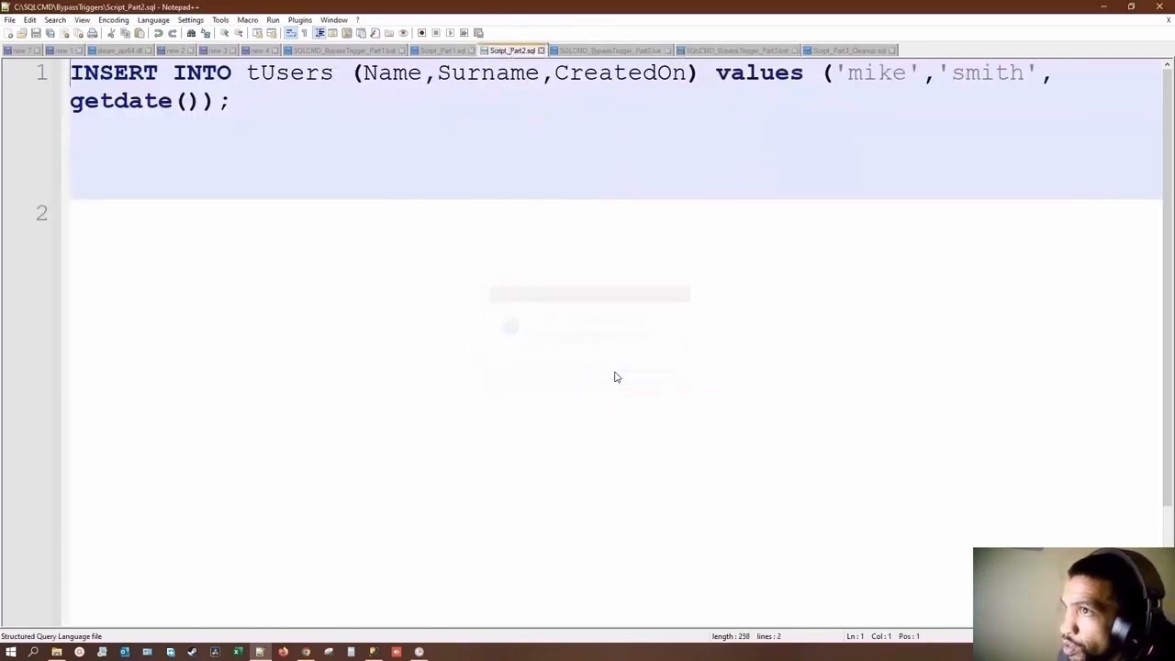
Step: Close Script_Part2.sql and reopen it in Notepad++ from the BypassTriggers folder
left_click(541, 52)
left_click(443, 52)
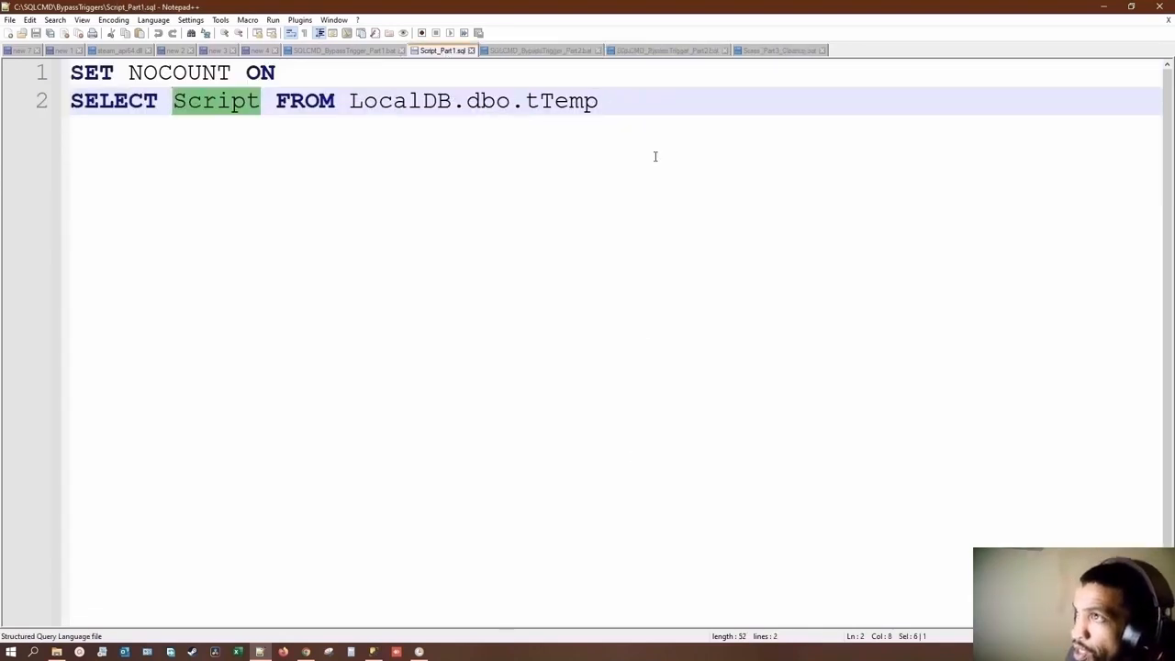
left_click(56, 651)
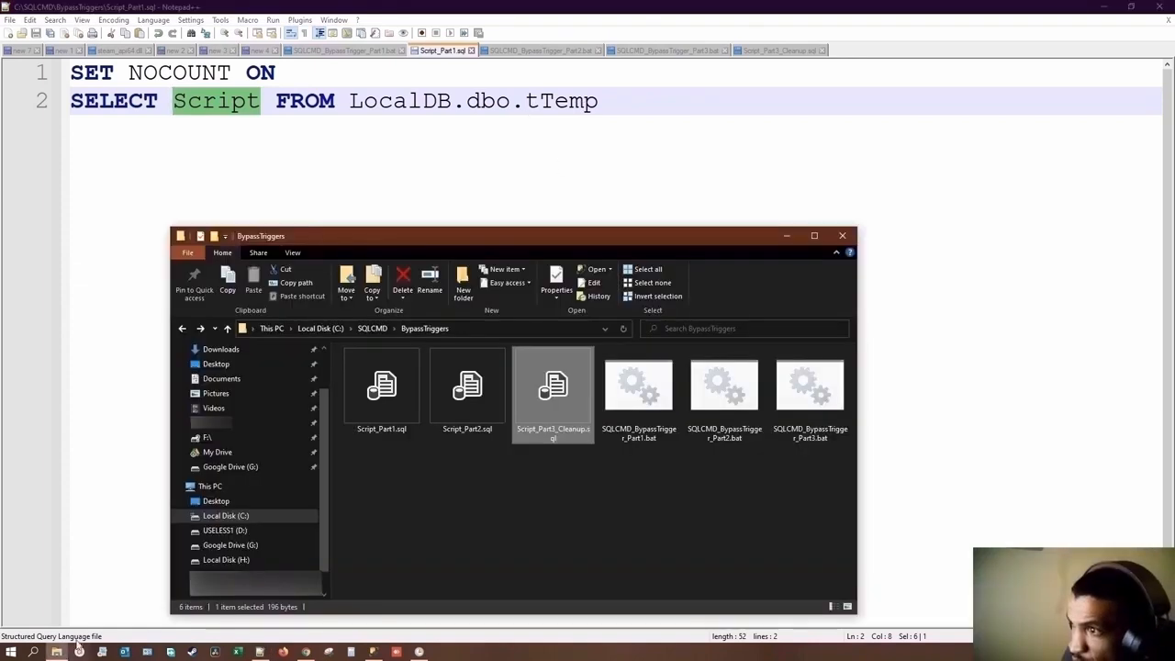
right_click(471, 414)
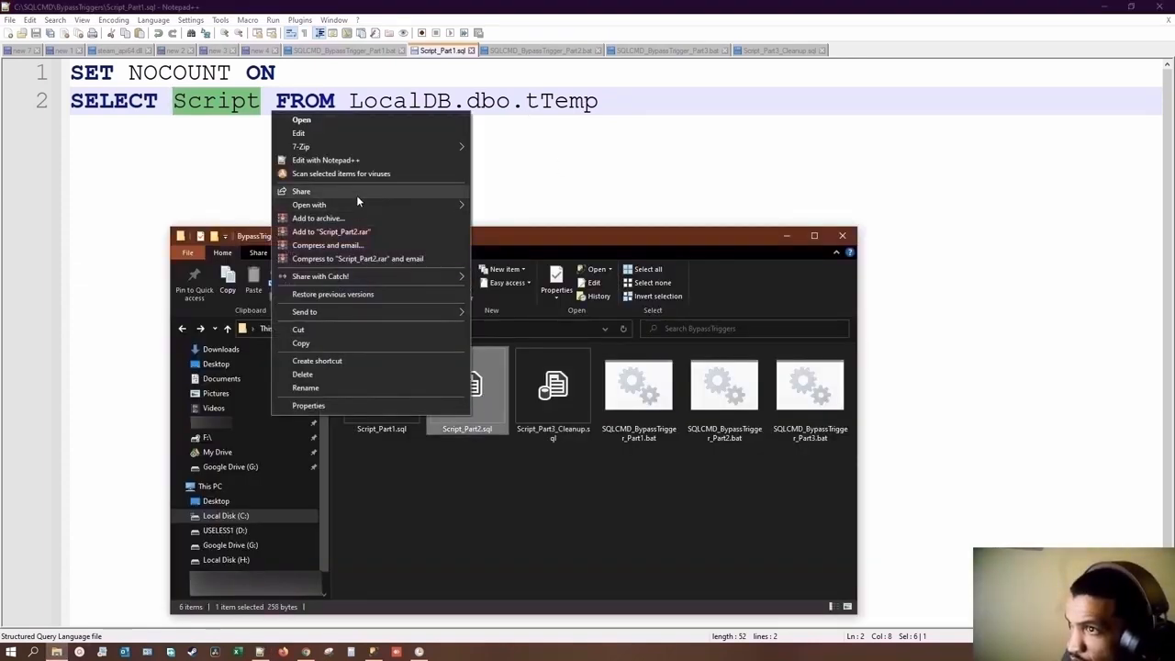
left_click(424, 158)
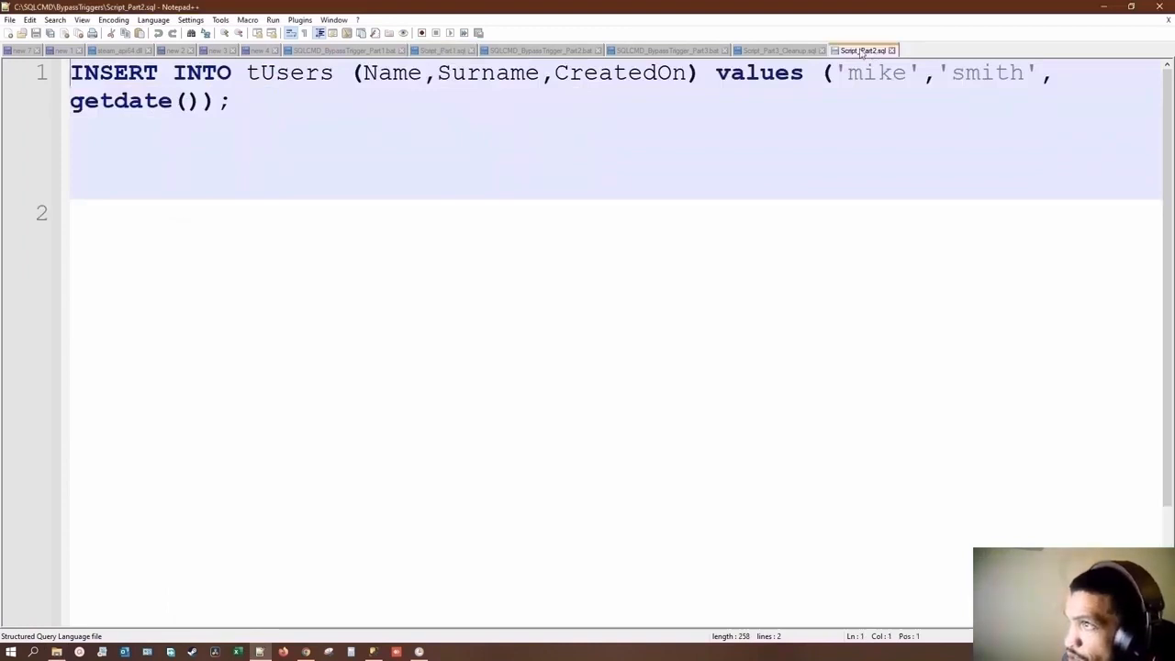
Step: Reorder the open files so the three SQL scripts come before the three SQLCMD_BypassTrigger batch files
left_click_drag(867, 50, 509, 52)
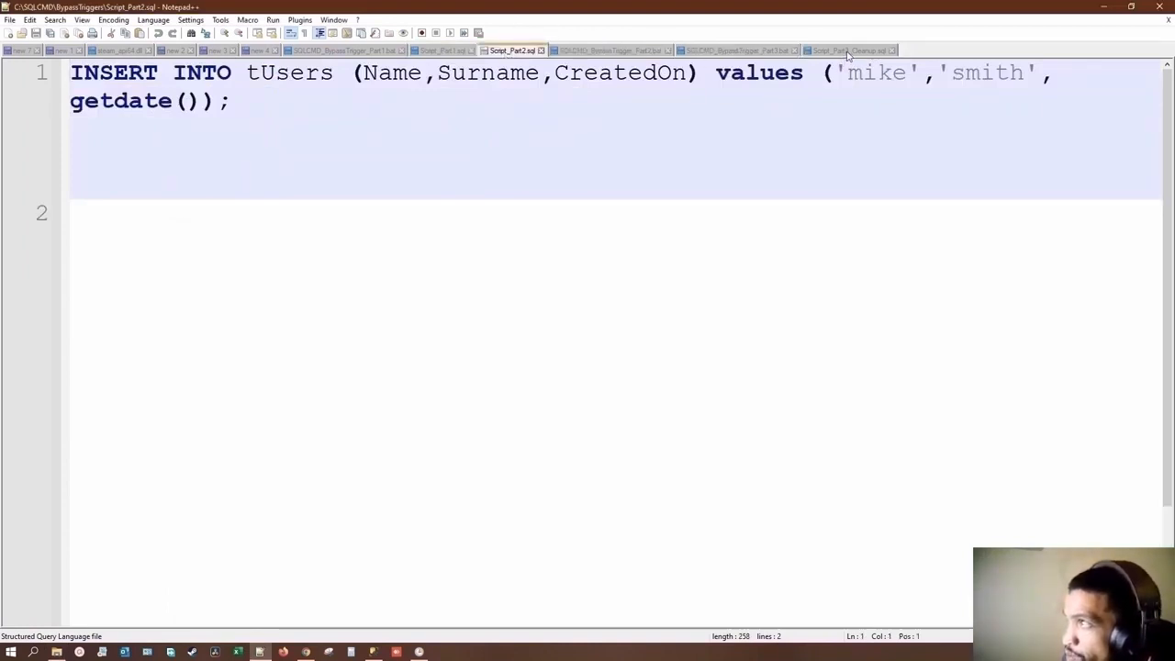
left_click_drag(847, 50, 576, 53)
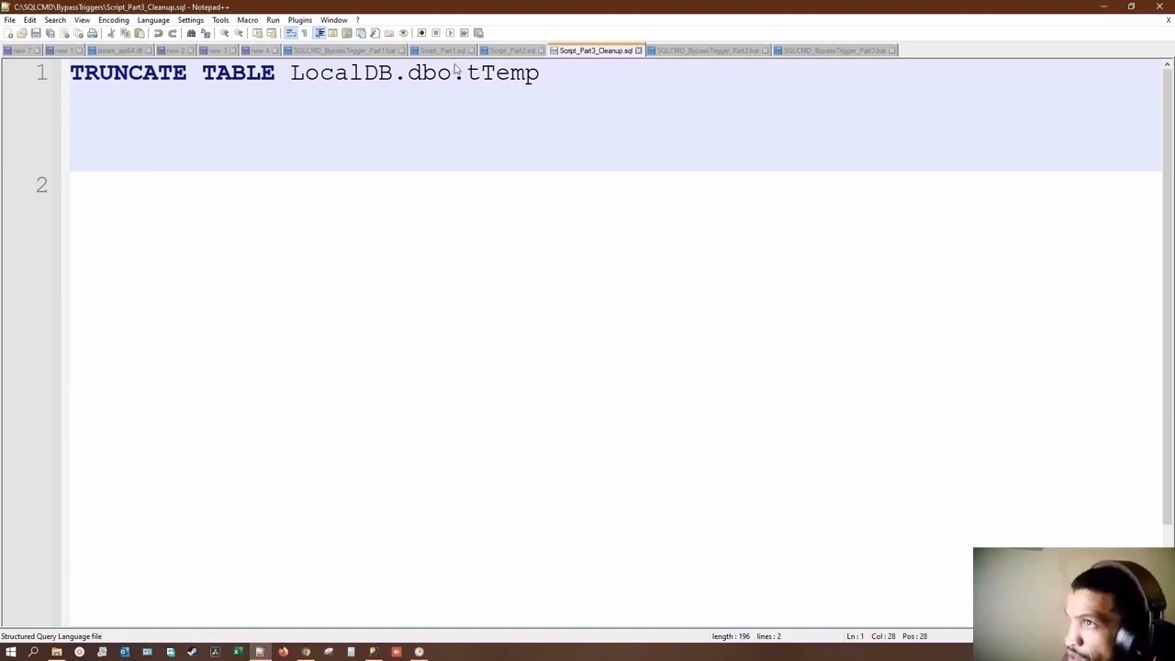
left_click(323, 52)
left_click_drag(322, 51, 621, 59)
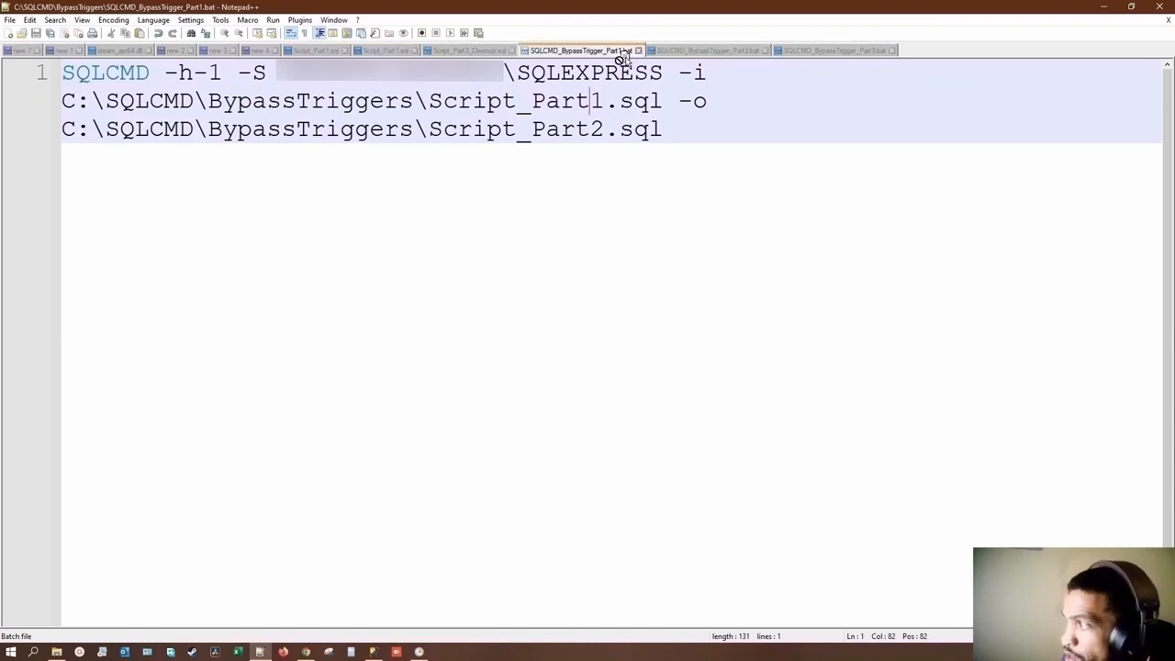
Step: Switch to the Power Apps preview, save a new record with the person's name and surname, and refresh the reference tables
left_click(326, 652)
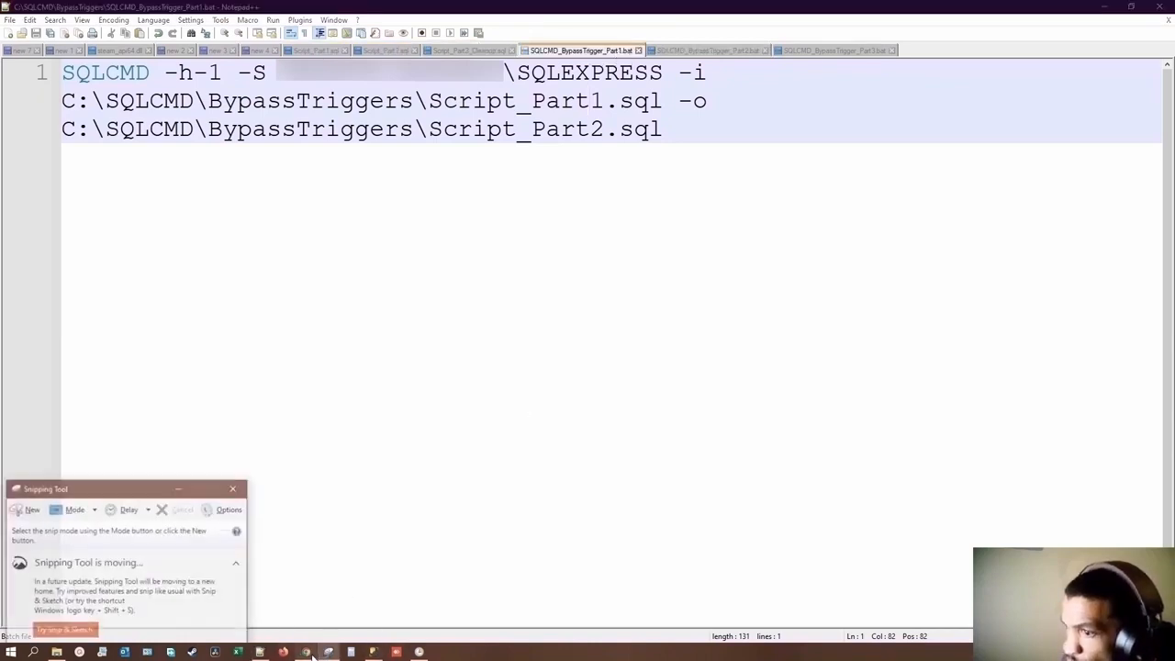
left_click(308, 652)
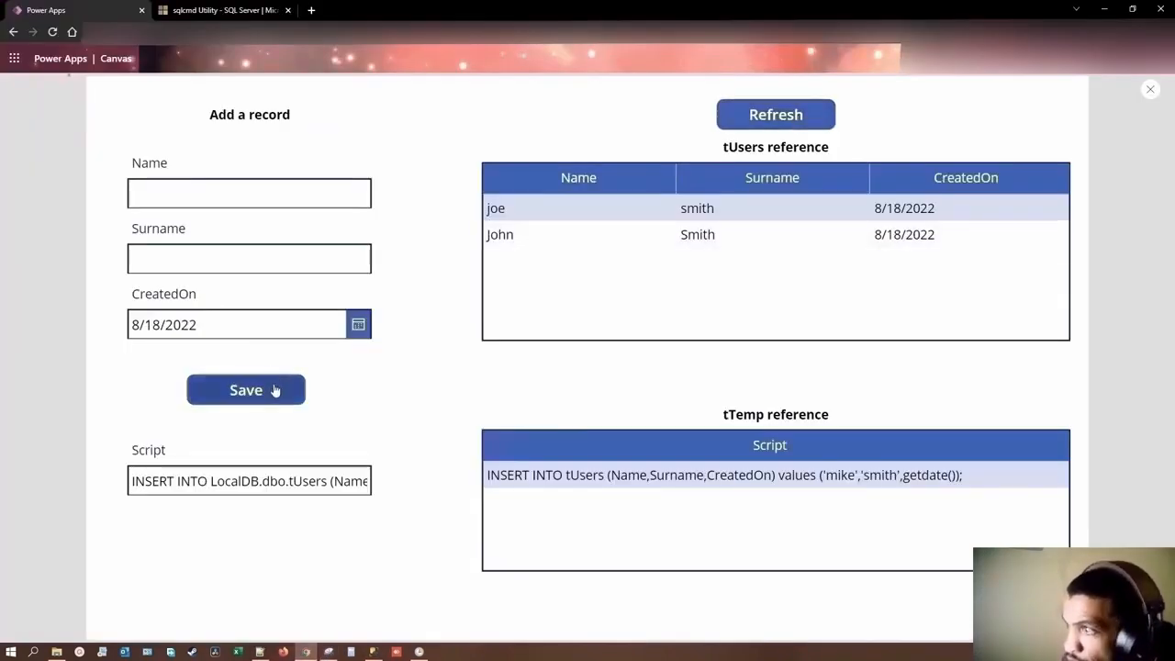
left_click(233, 193)
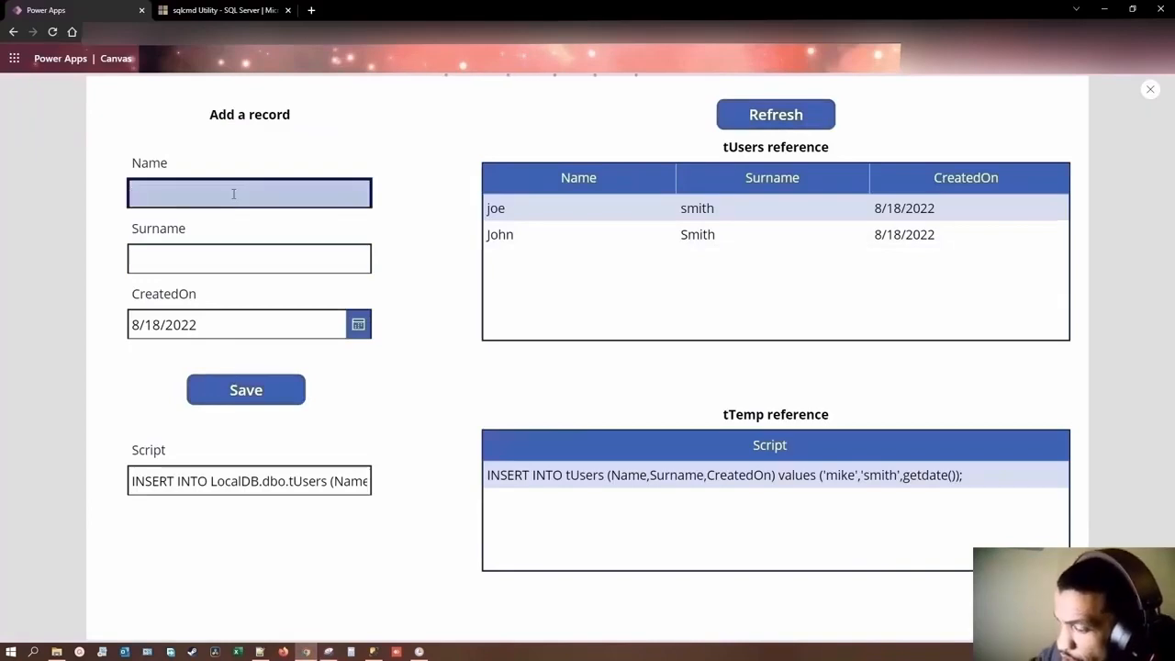
type("mike")
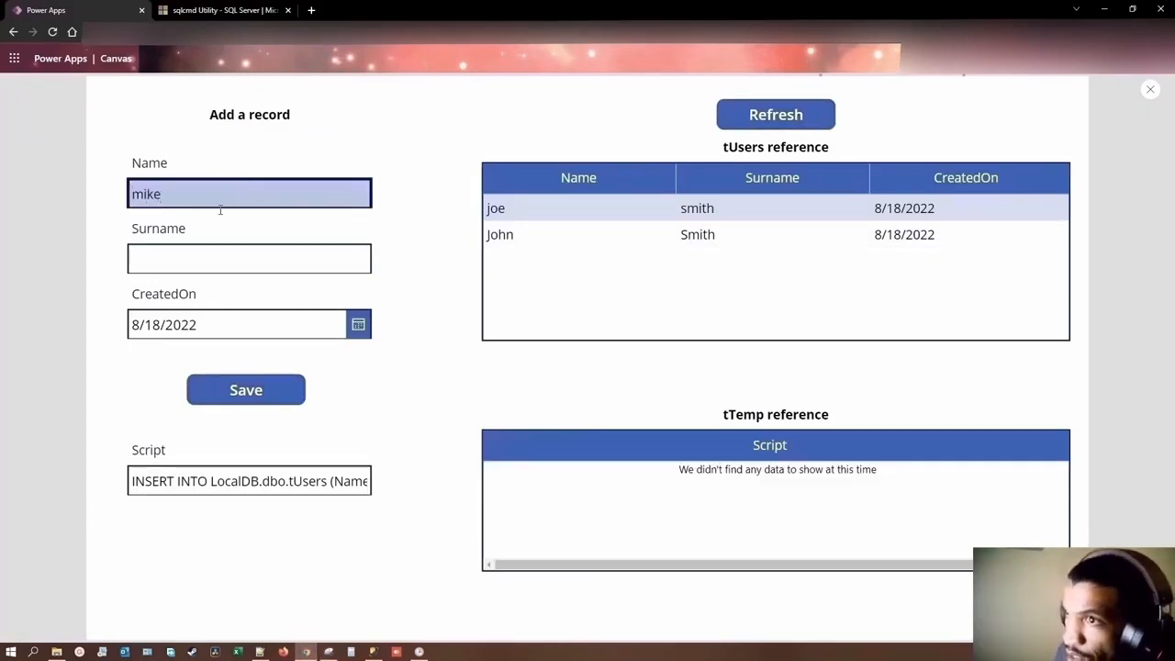
left_click(210, 260)
type("smith")
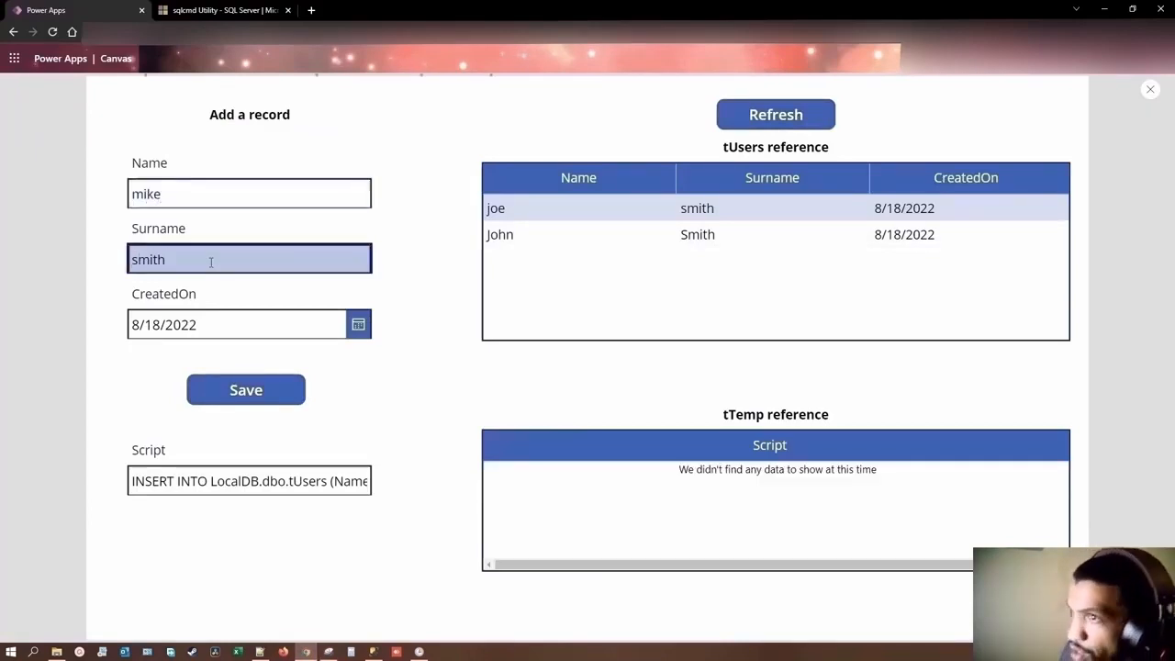
left_click(246, 393)
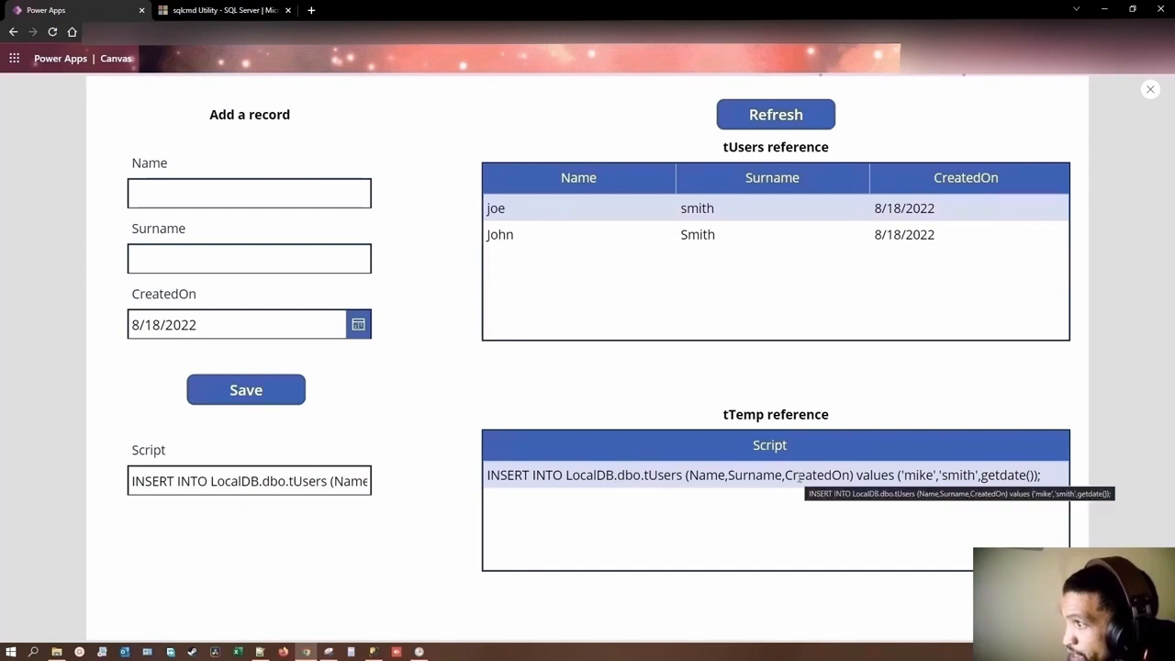
left_click(760, 117)
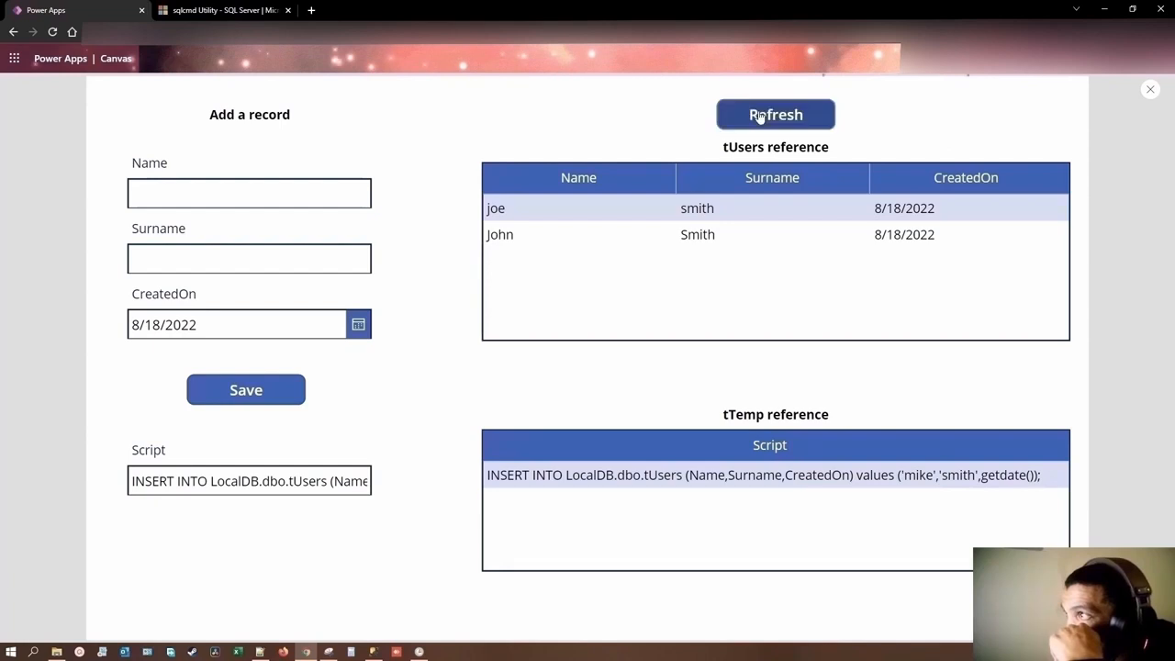